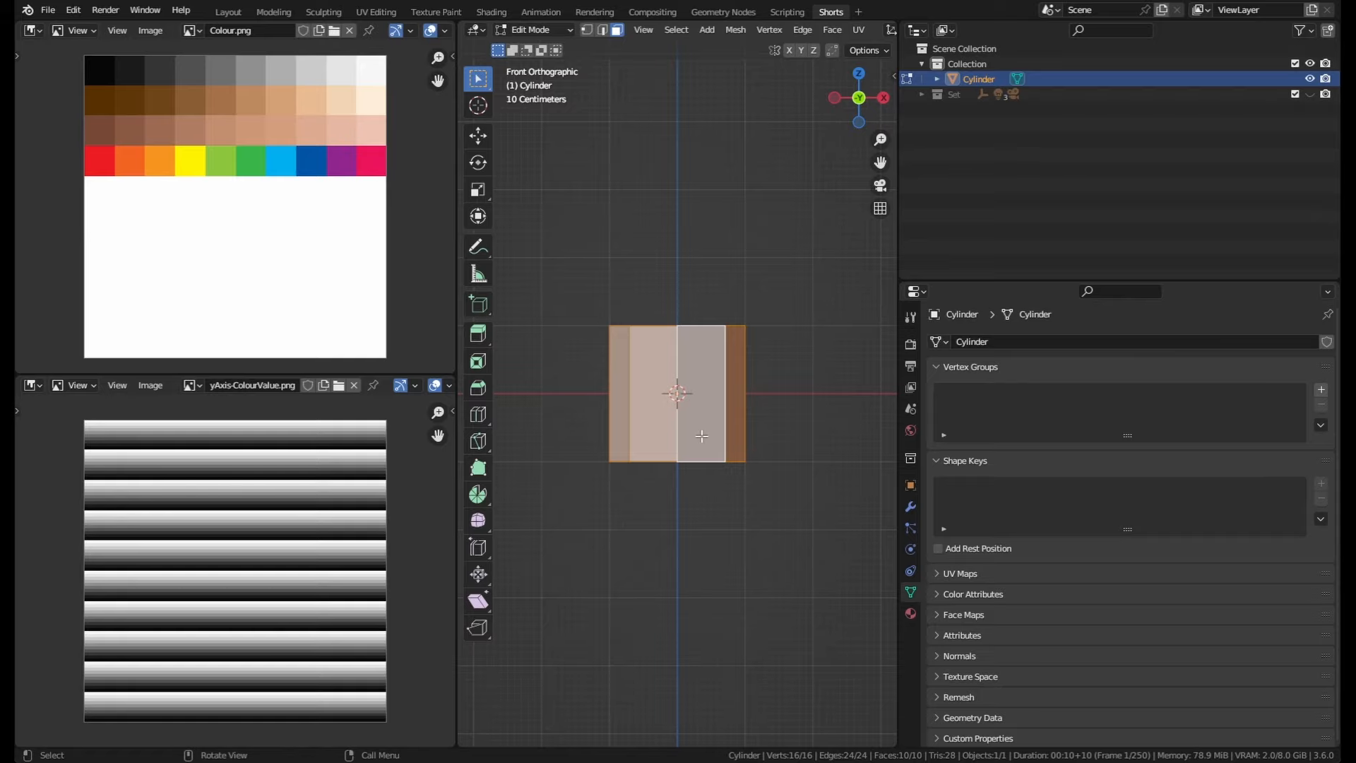
pyautogui.scroll(3, 706, 435)
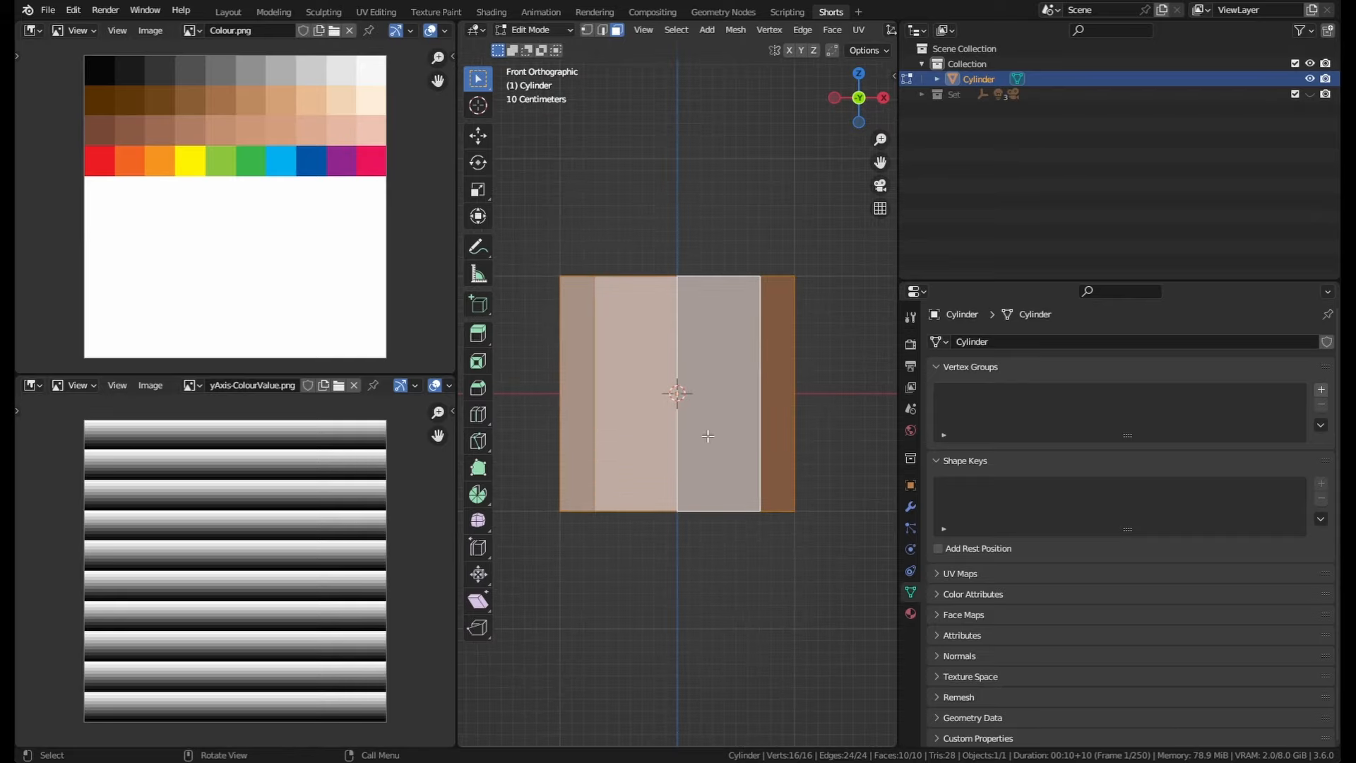
pyautogui.press('g')
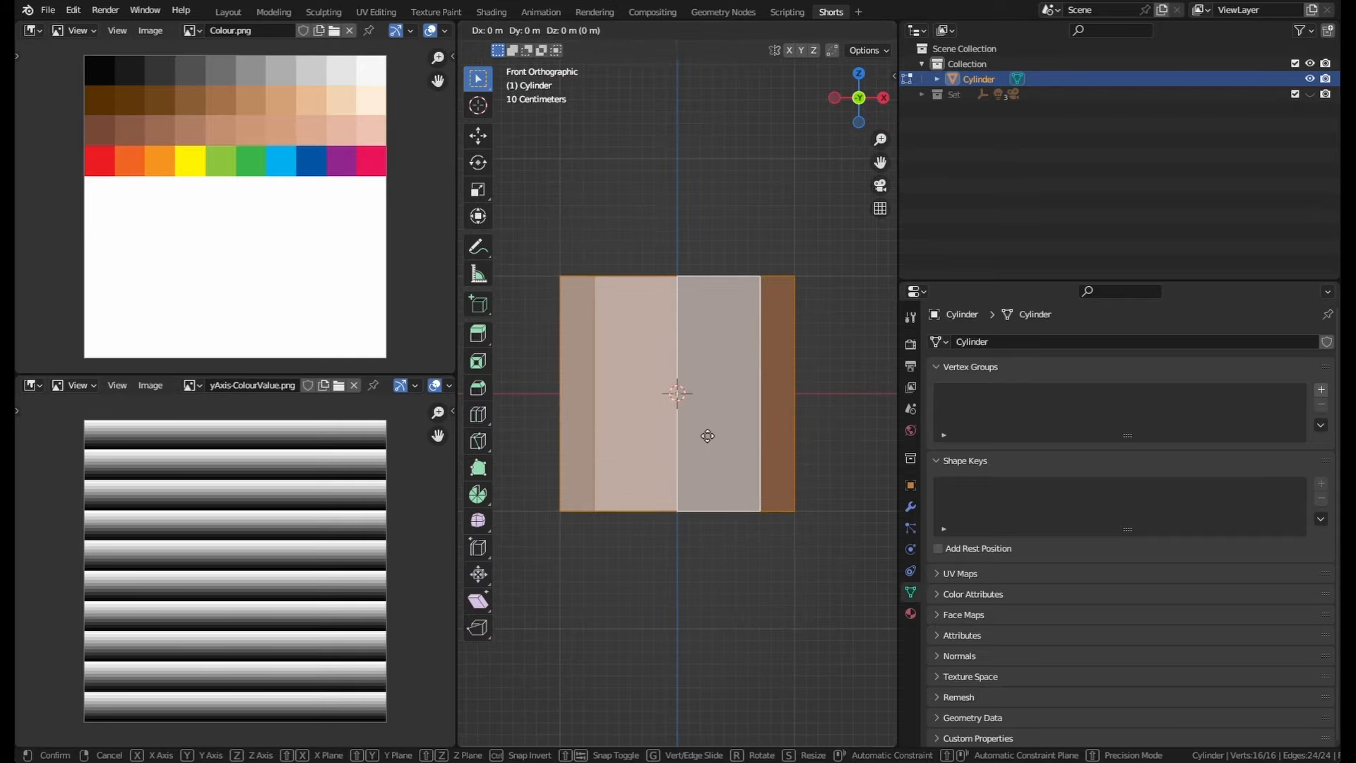
pyautogui.press('z')
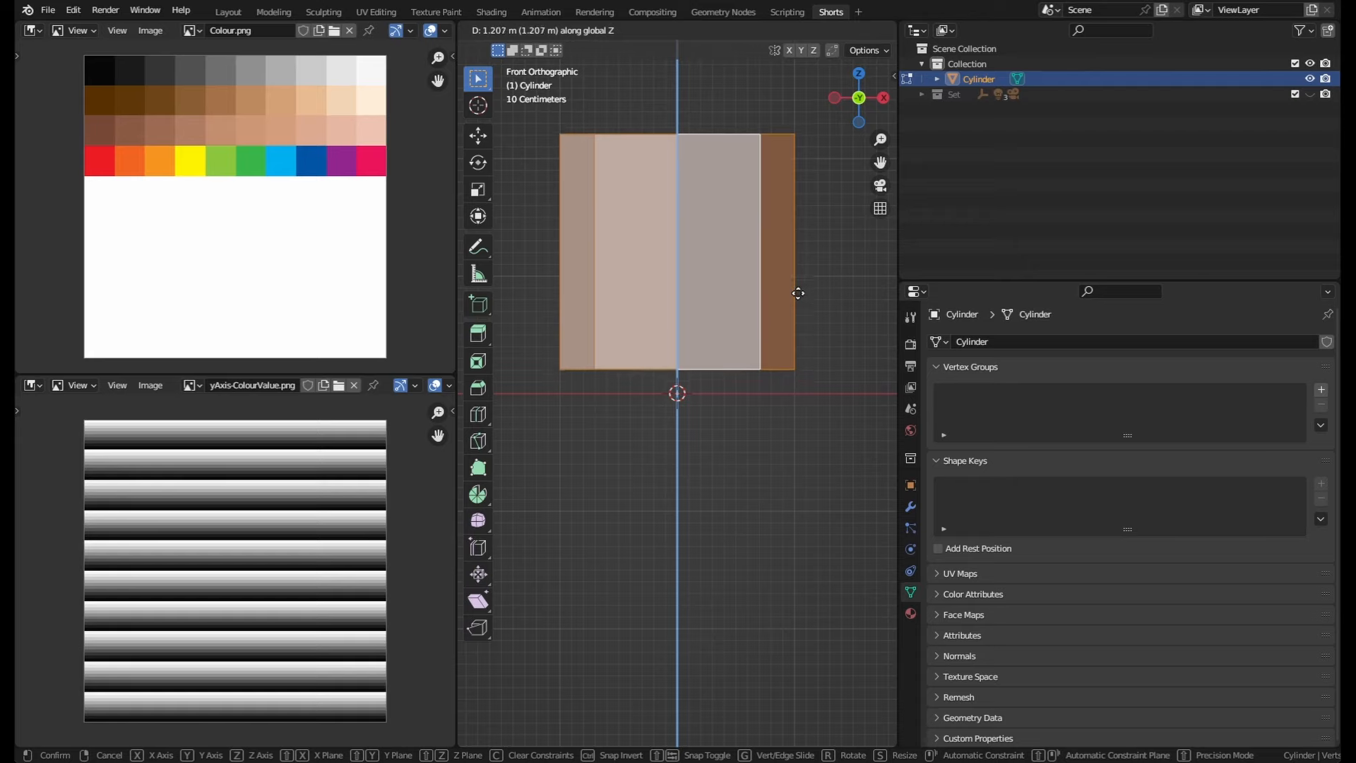
pyautogui.rightClick(801, 275)
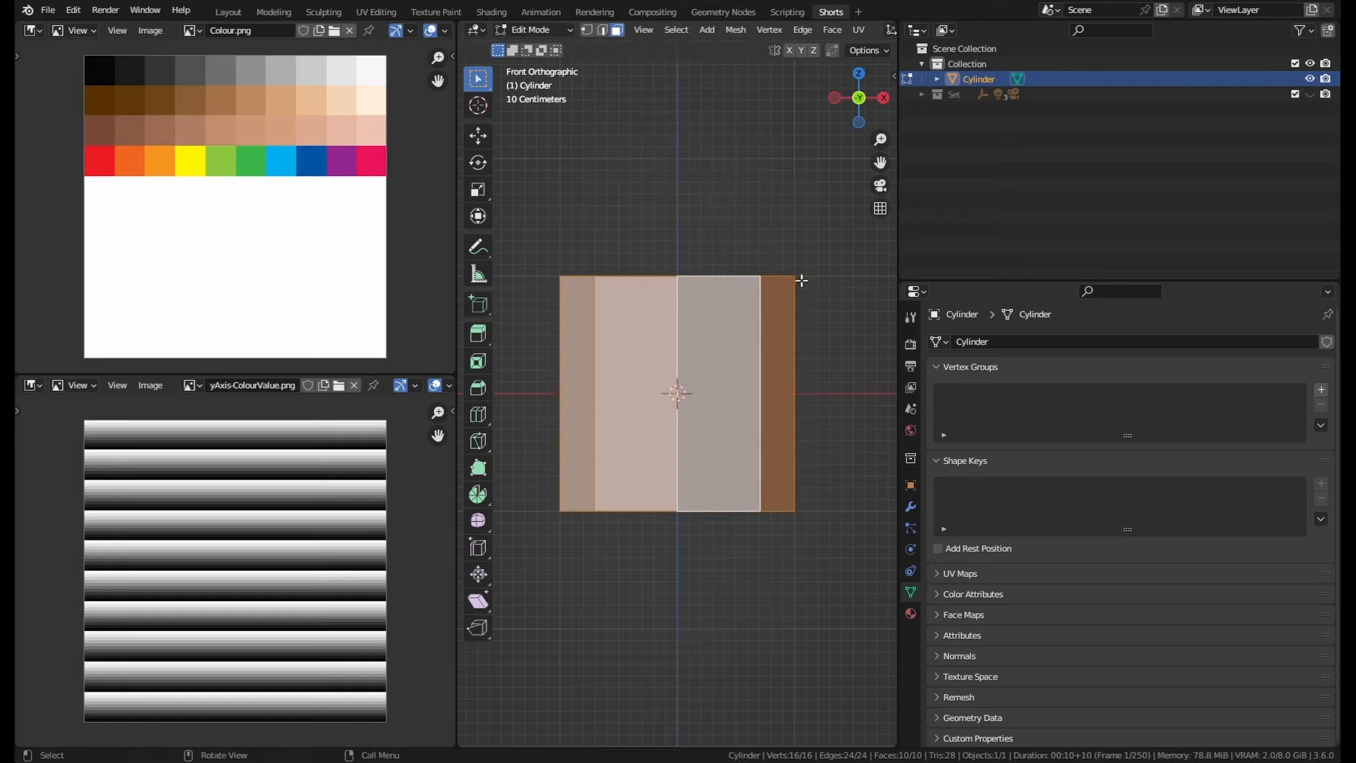
# Step: Turn on snapping during transforms and try moving the cylinder mesh
pyautogui.scroll(-3, 812, 22)
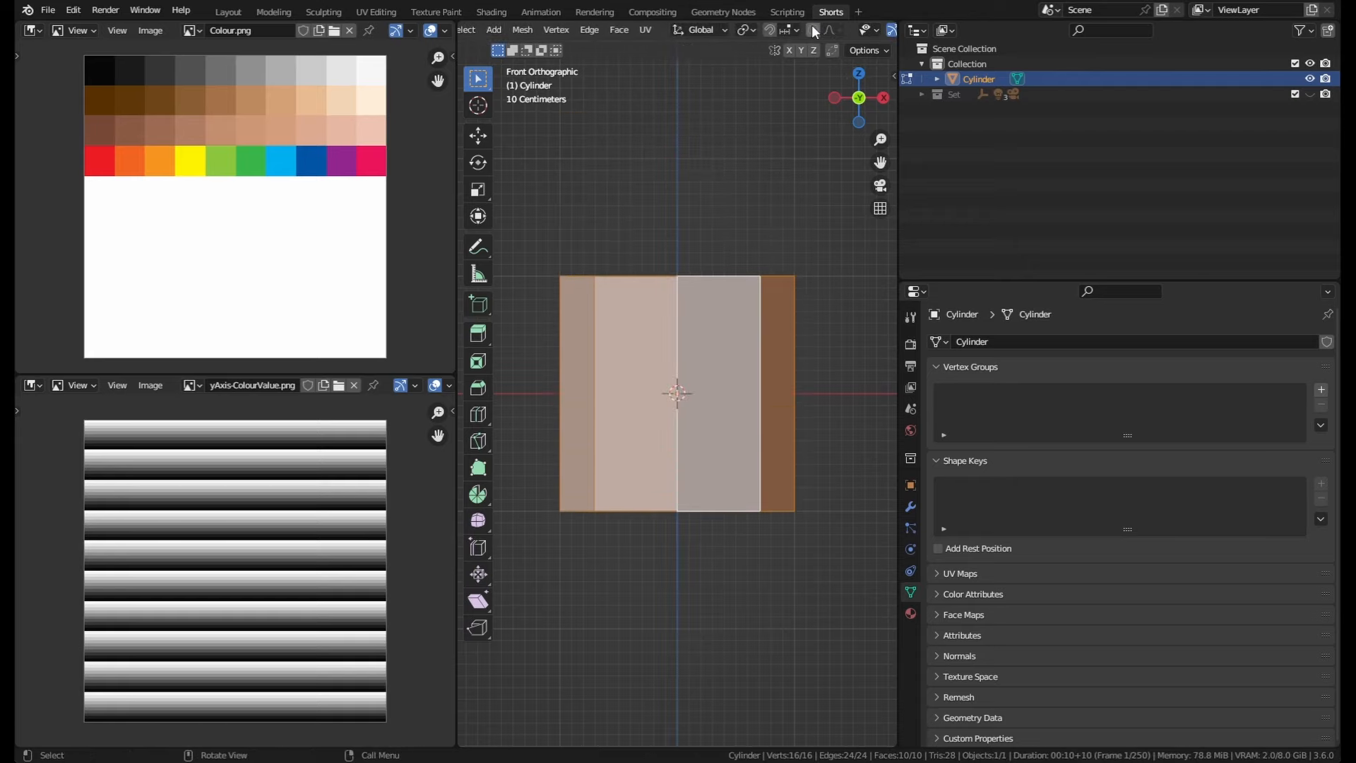
pyautogui.click(770, 31)
pyautogui.press('g')
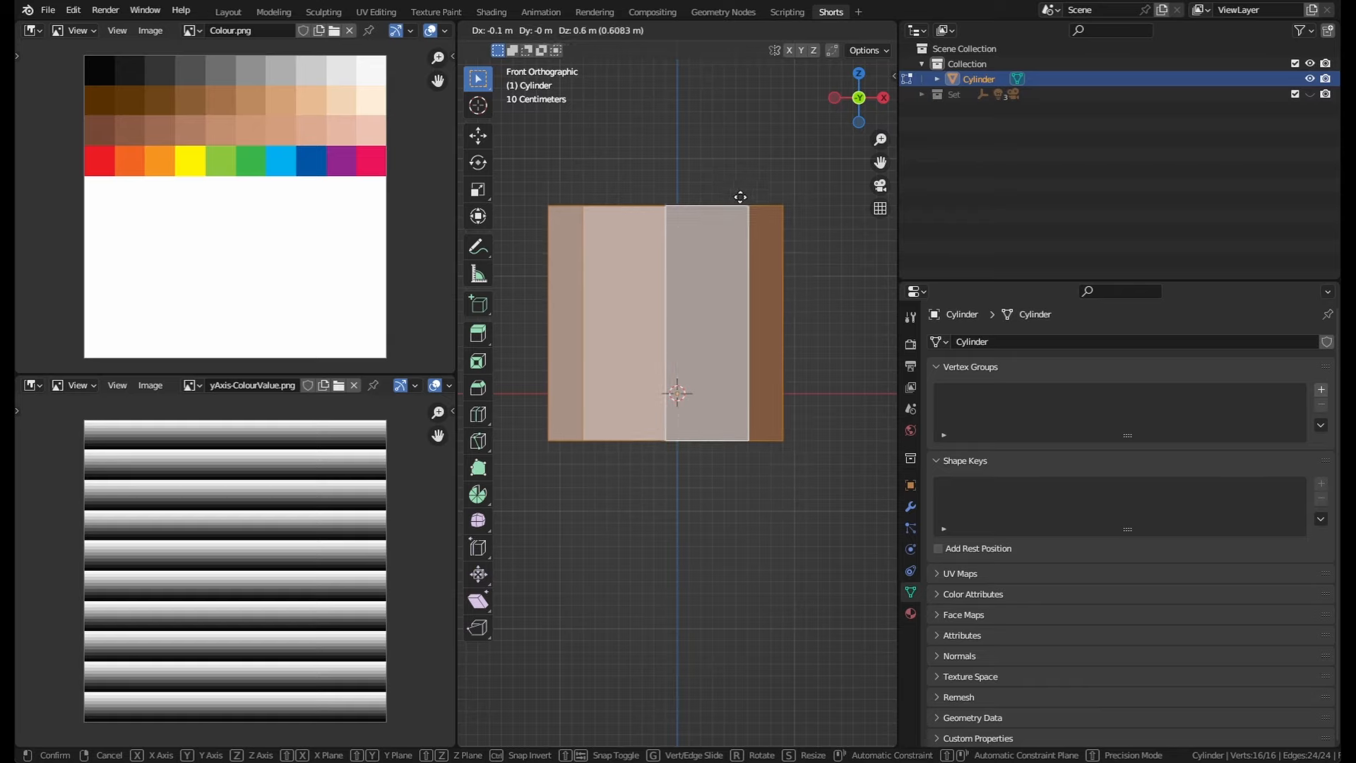
pyautogui.rightClick(738, 221)
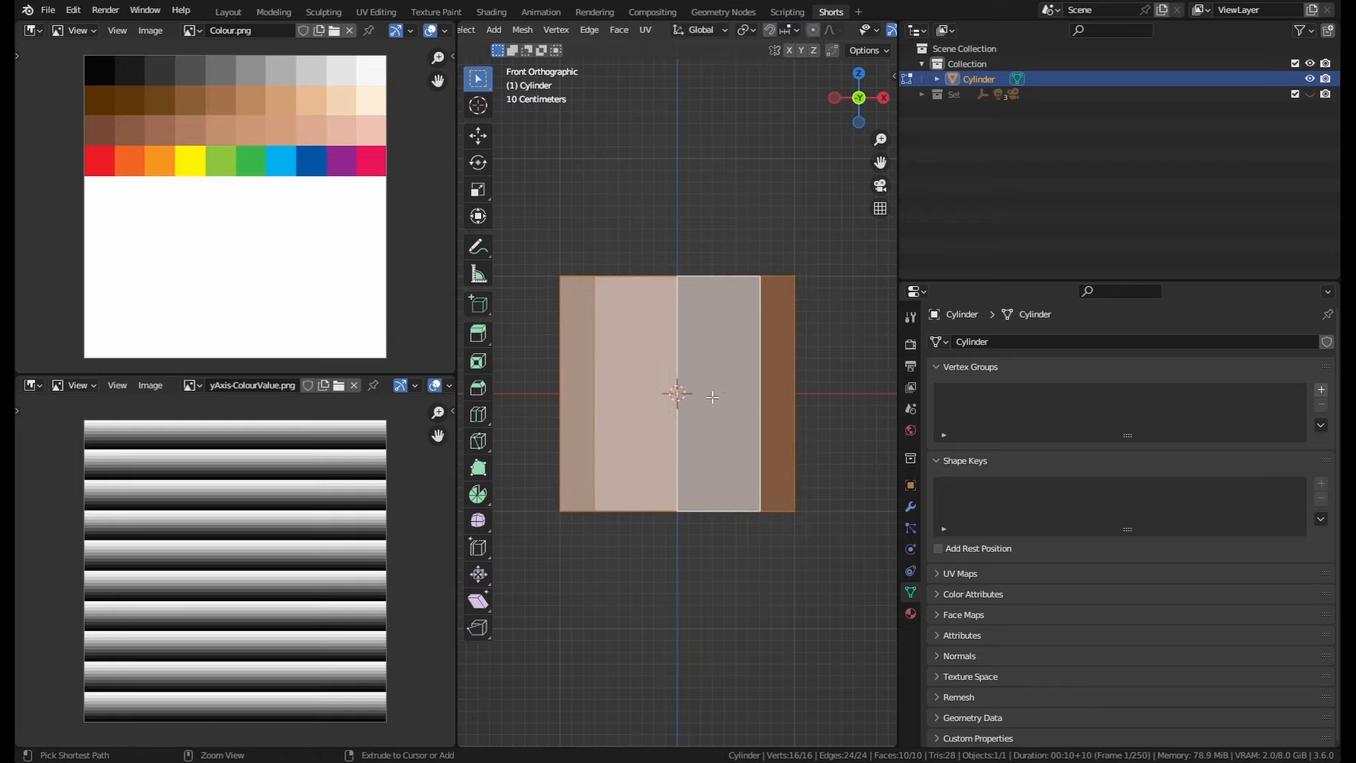
pyautogui.press('g')
pyautogui.rightClick(716, 373)
# Step: Open the snapping options between two trial moves of the mesh along the Z axis
pyautogui.press('g')
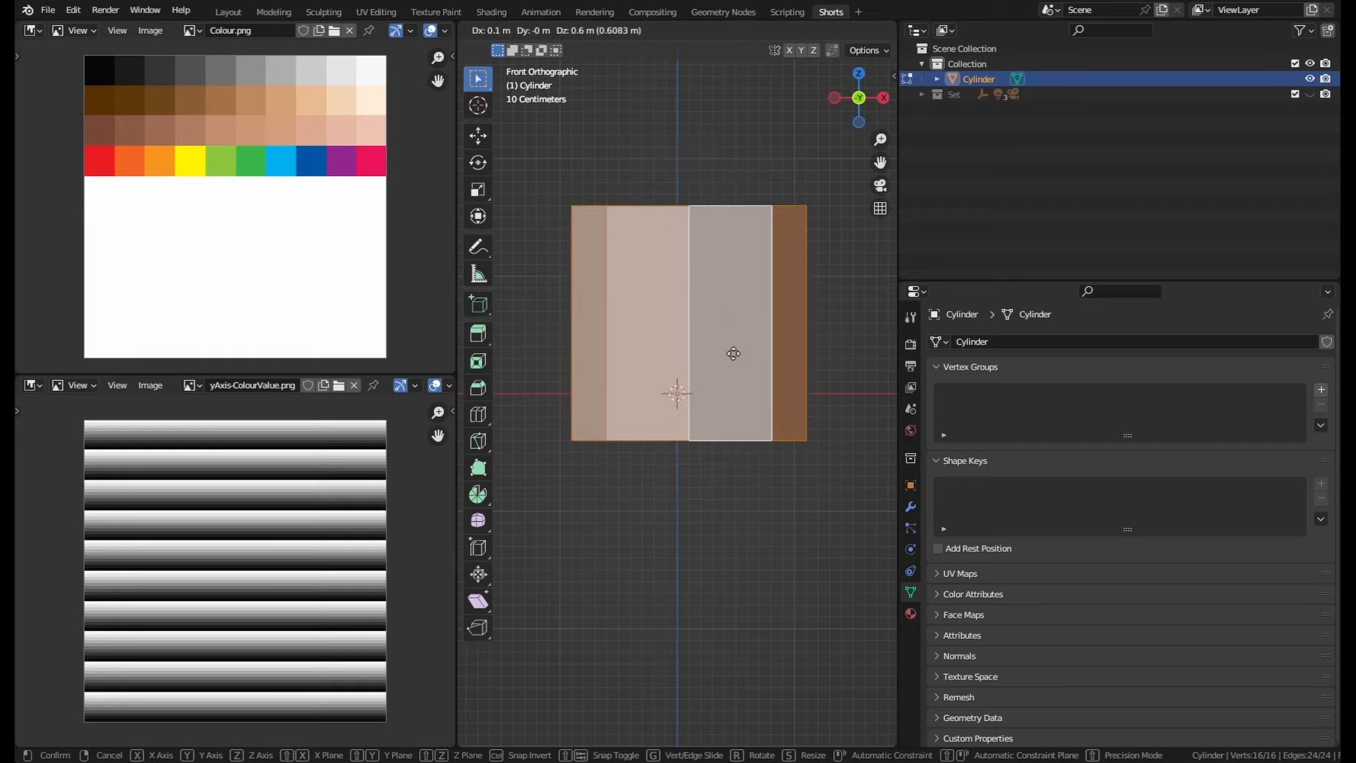
pyautogui.press('z')
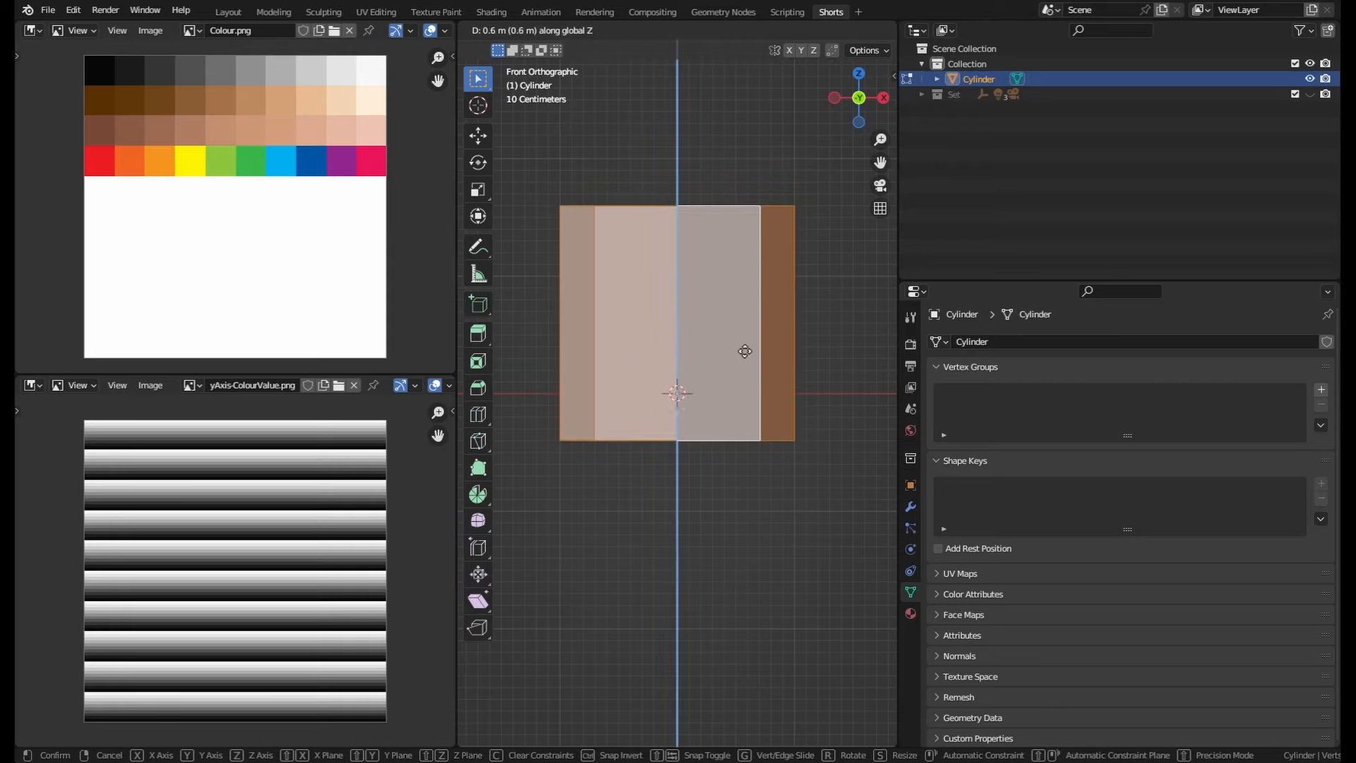
pyautogui.press('Escape')
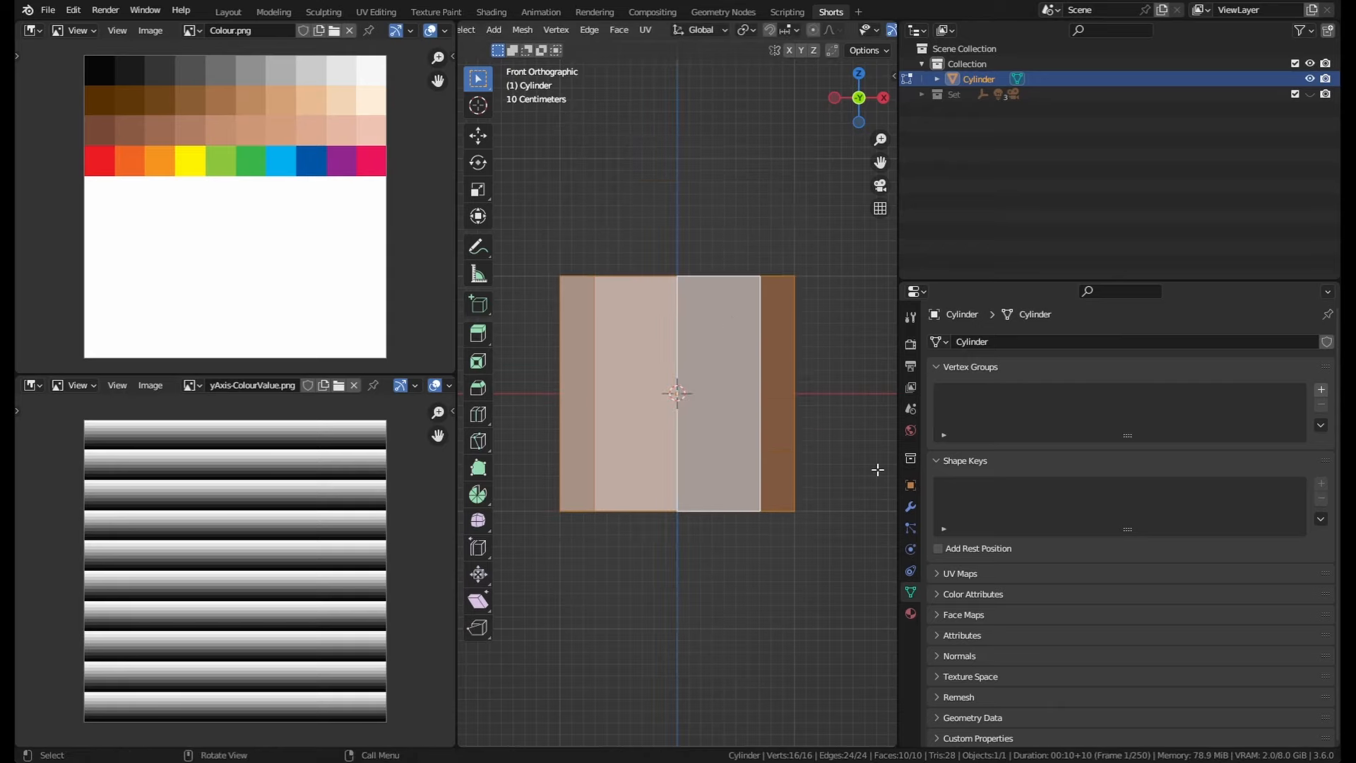
pyautogui.click(795, 31)
pyautogui.press('g')
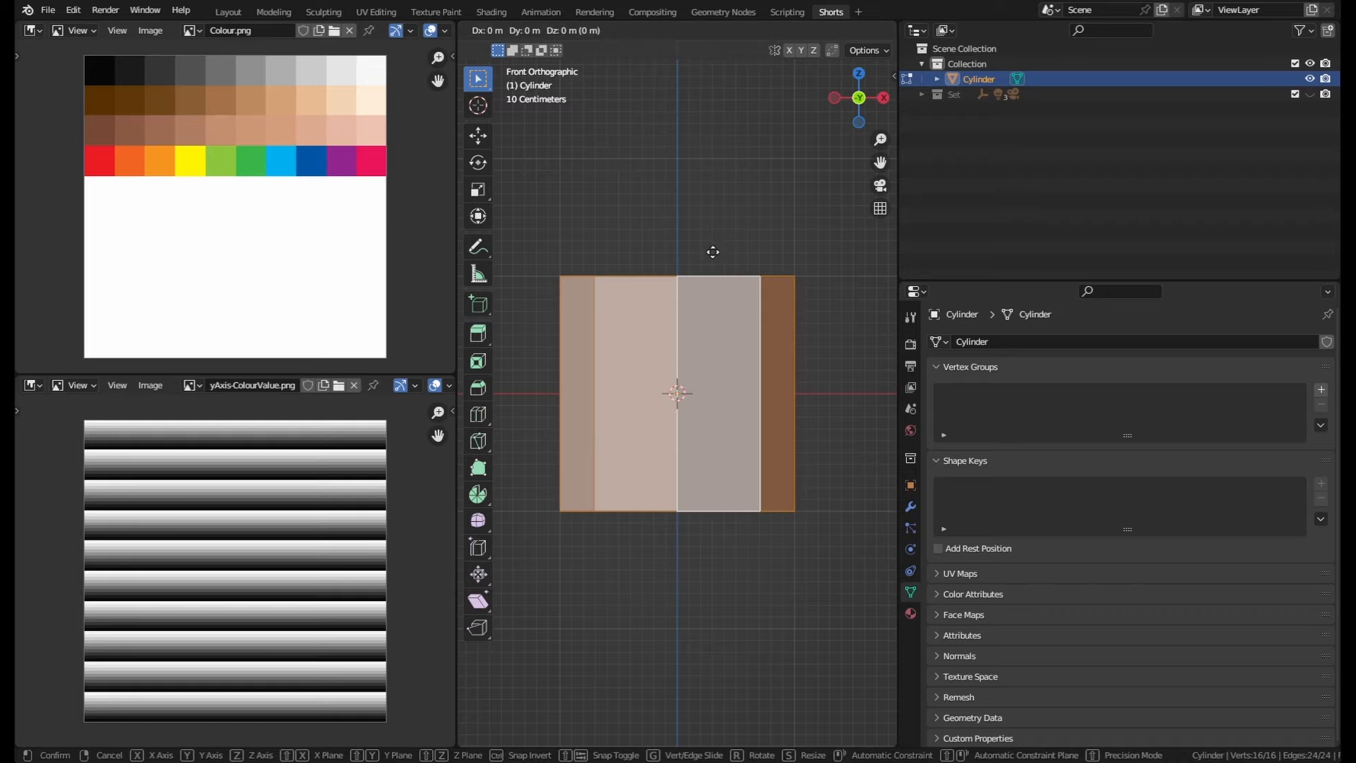
pyautogui.press('z')
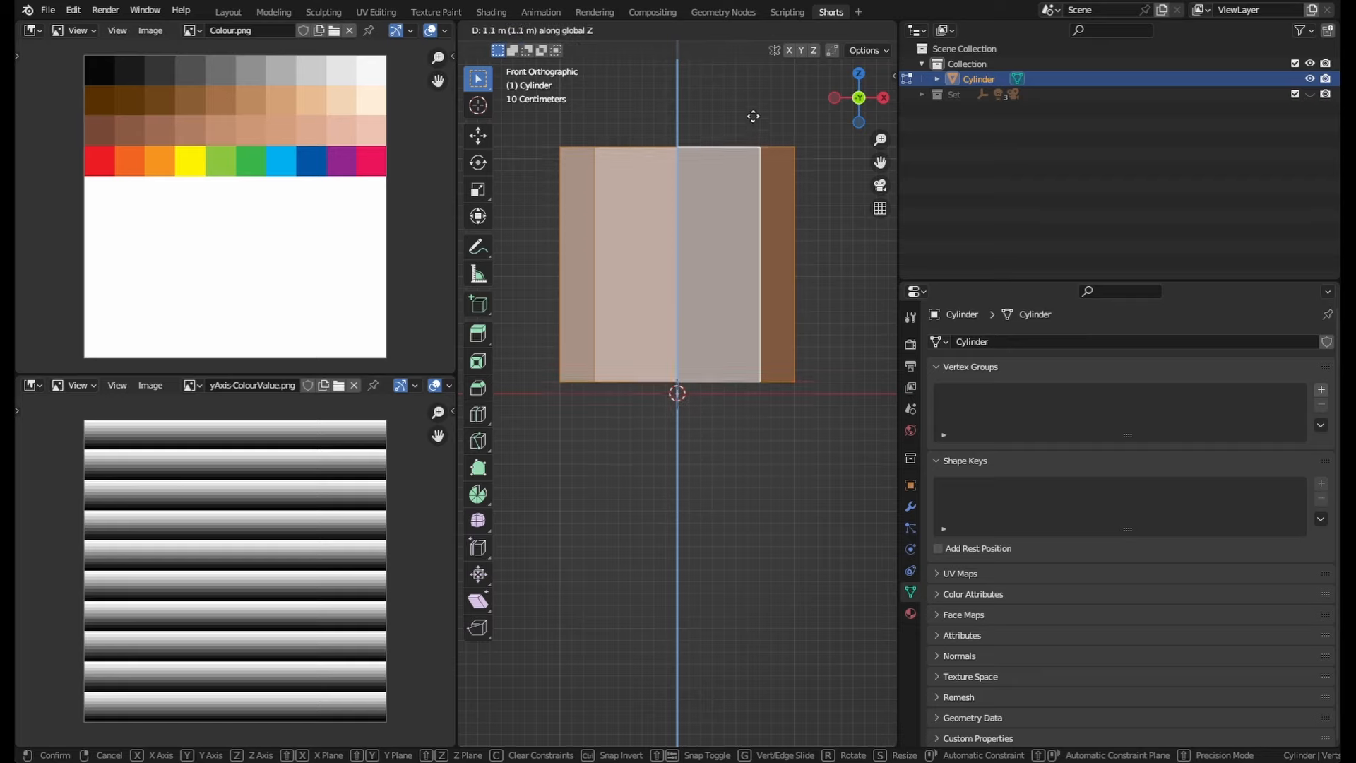
pyautogui.press('Escape')
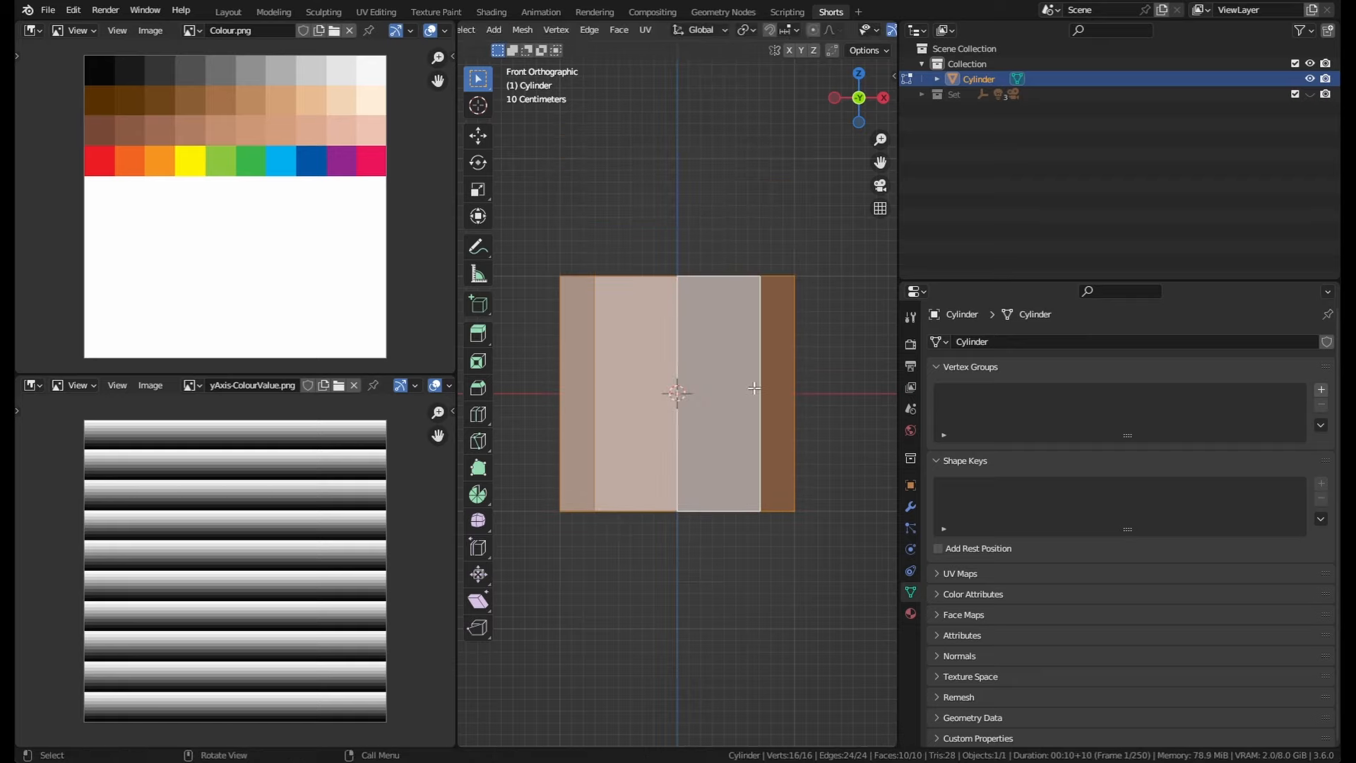
# Step: Try moving the mesh up along the Z axis with snapping held
pyautogui.moveTo(754, 387); pyautogui.dragTo(739, 420, button='middle')
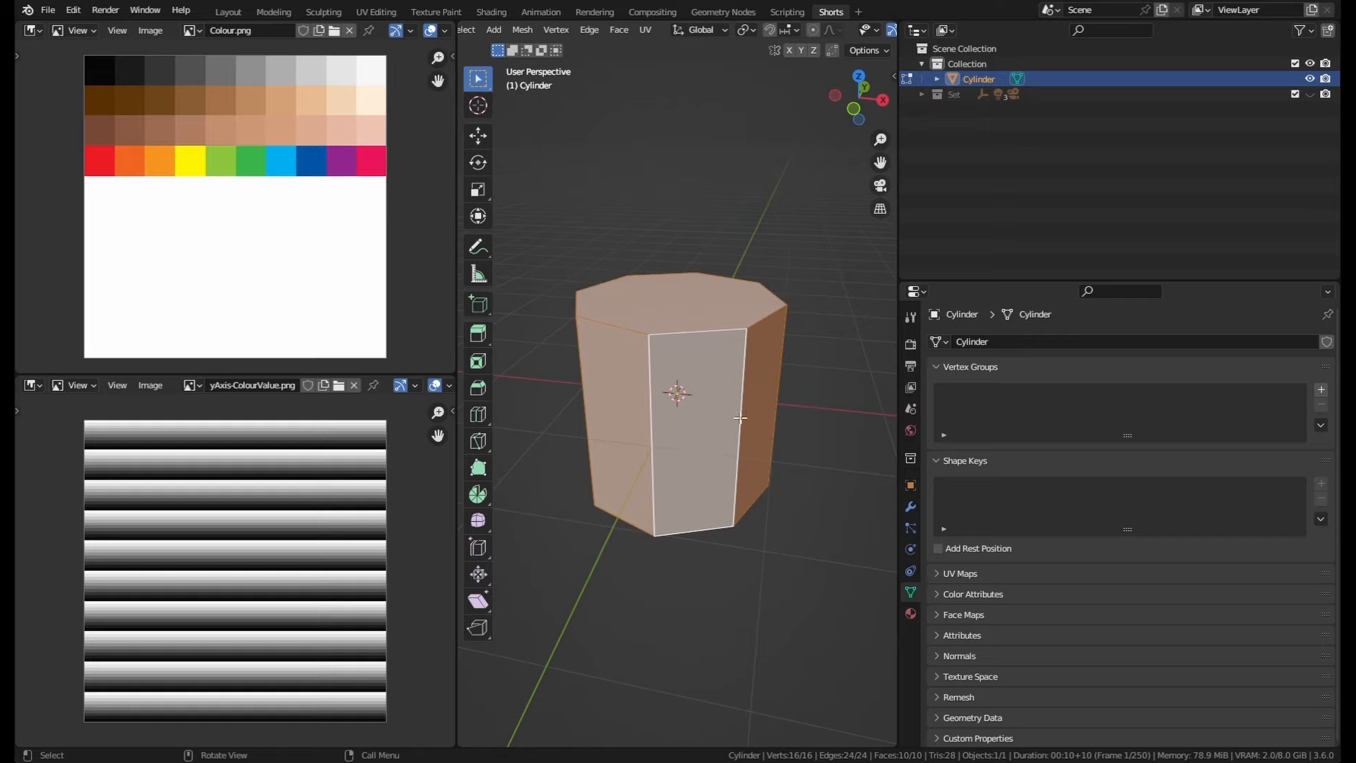
pyautogui.press('g')
pyautogui.press('z')
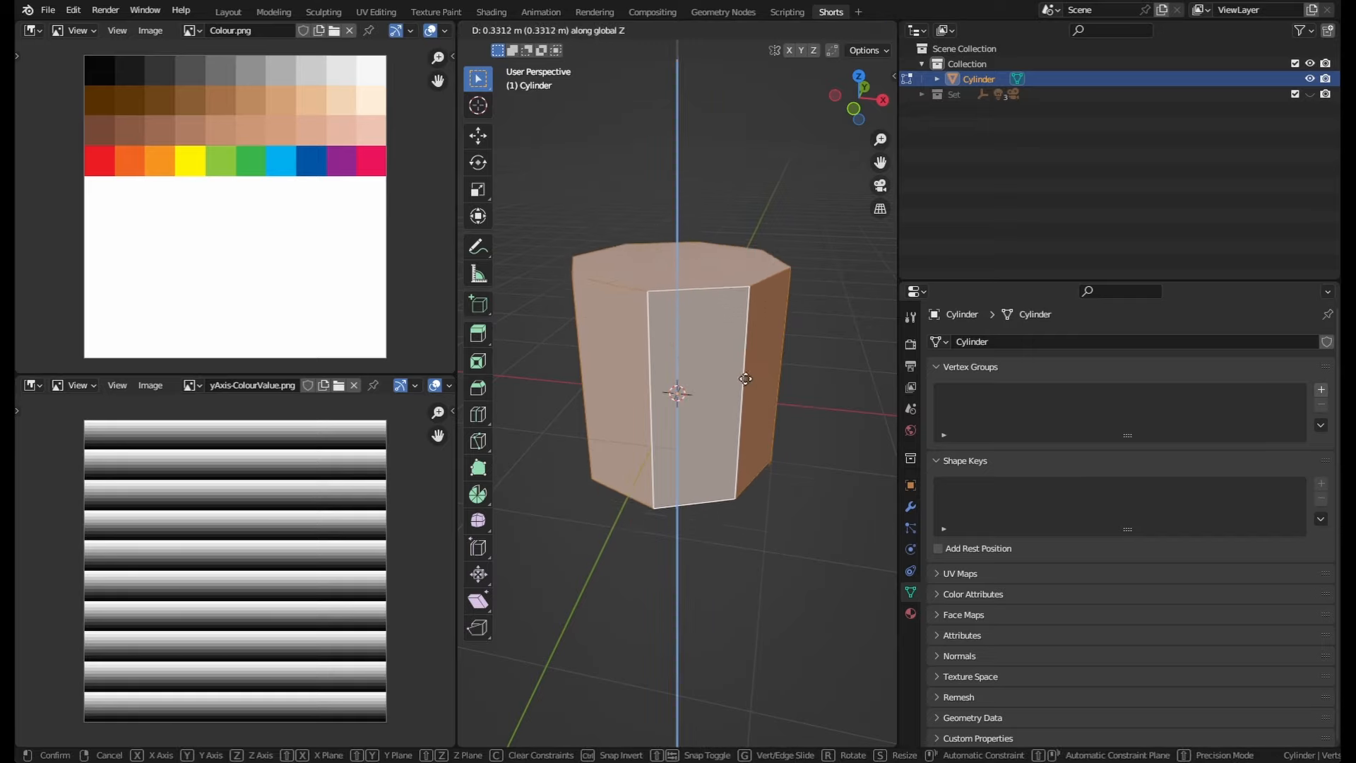
pyautogui.press('ctrl')
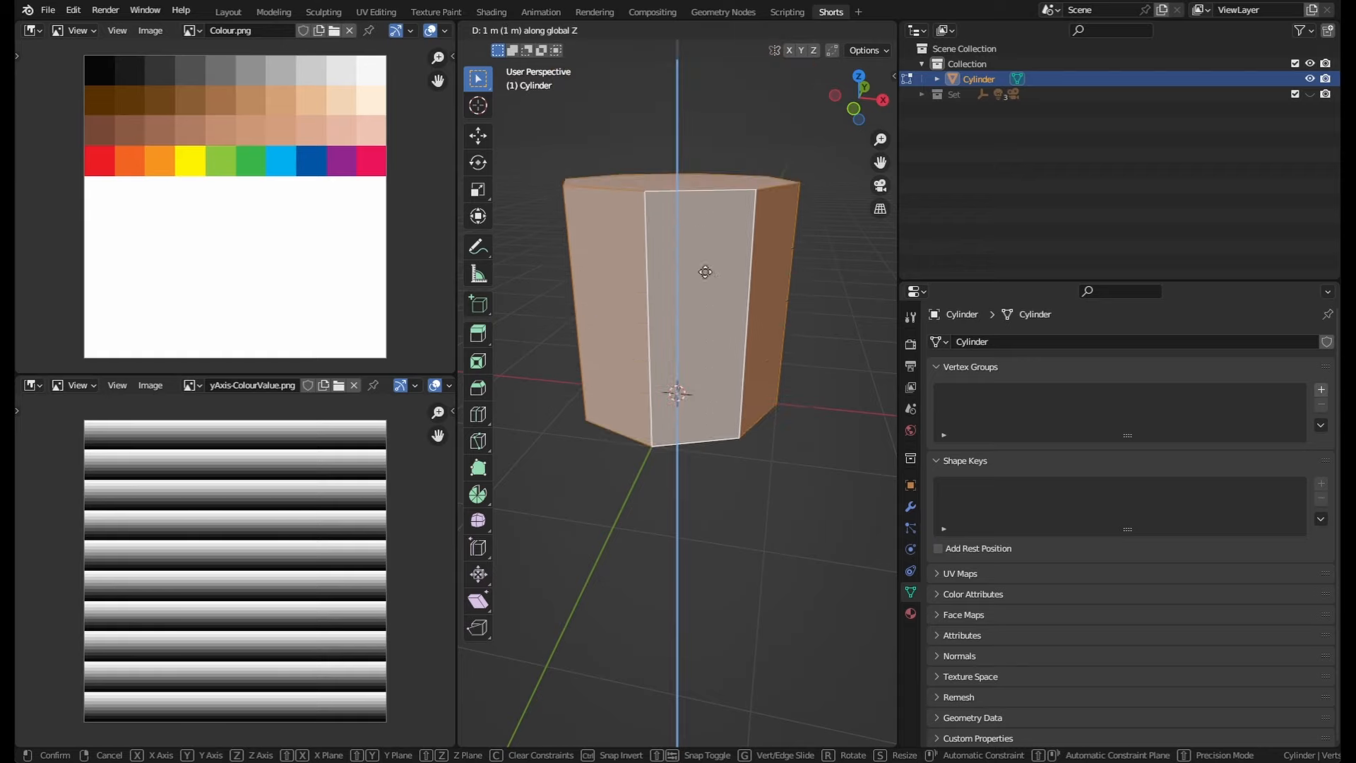
pyautogui.rightClick(712, 209)
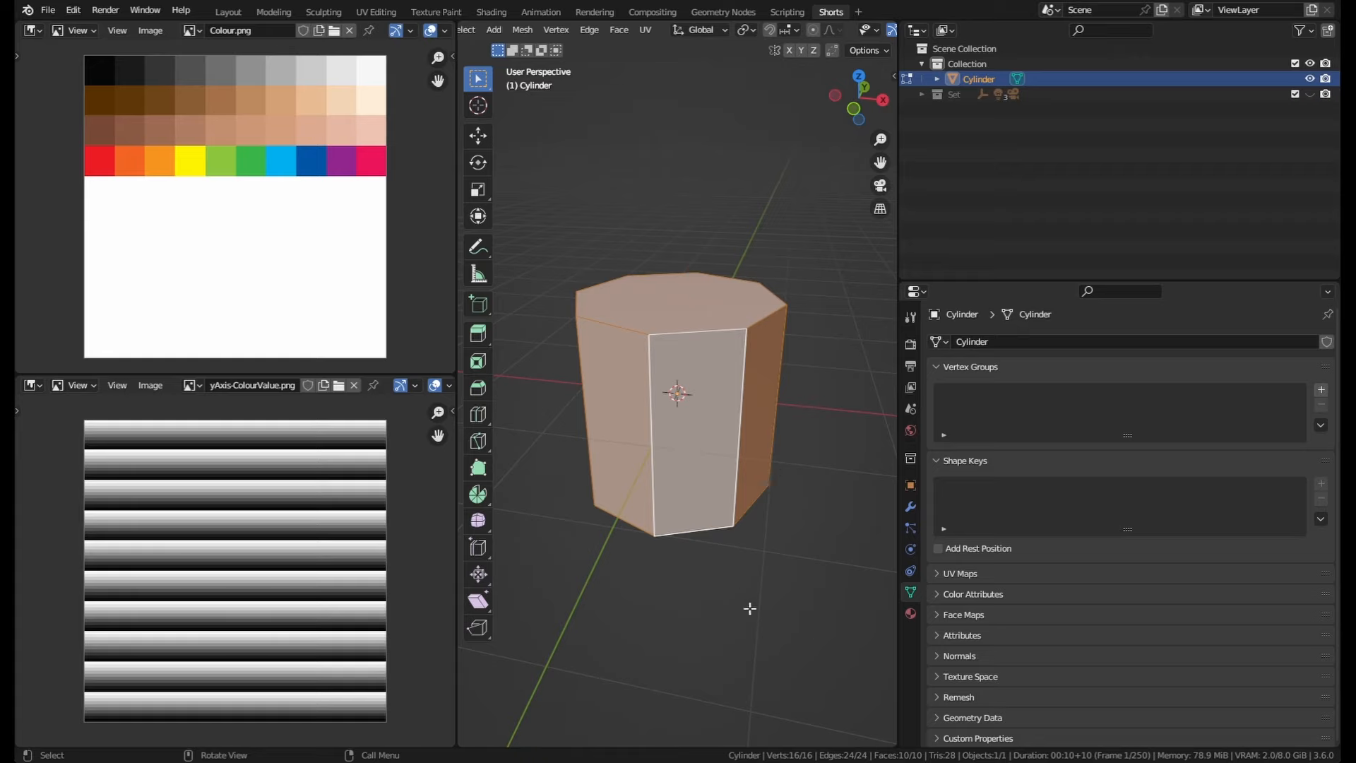
# Step: Move the whole mesh up 1.1 m along the Z axis in front view
pyautogui.press('KP_1')
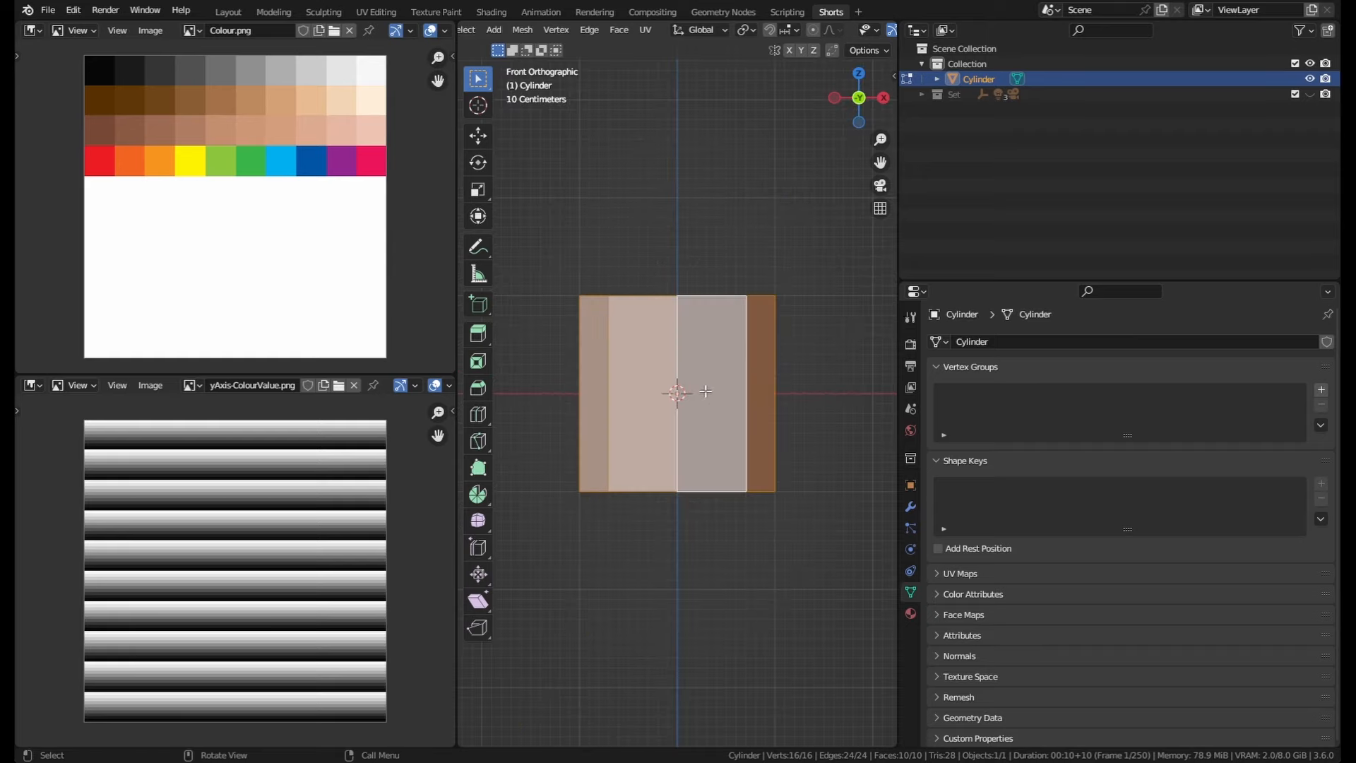
pyautogui.press('g')
pyautogui.press('z')
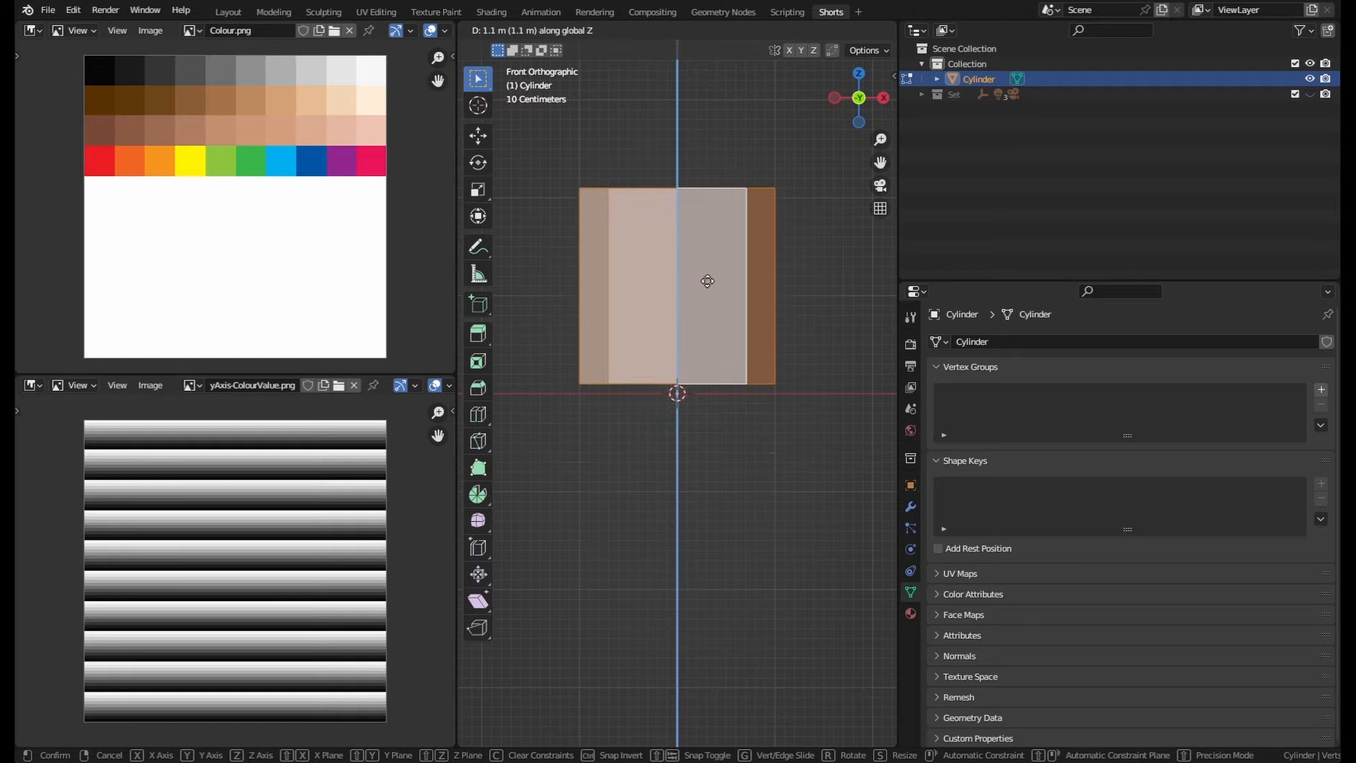
pyautogui.click(714, 253)
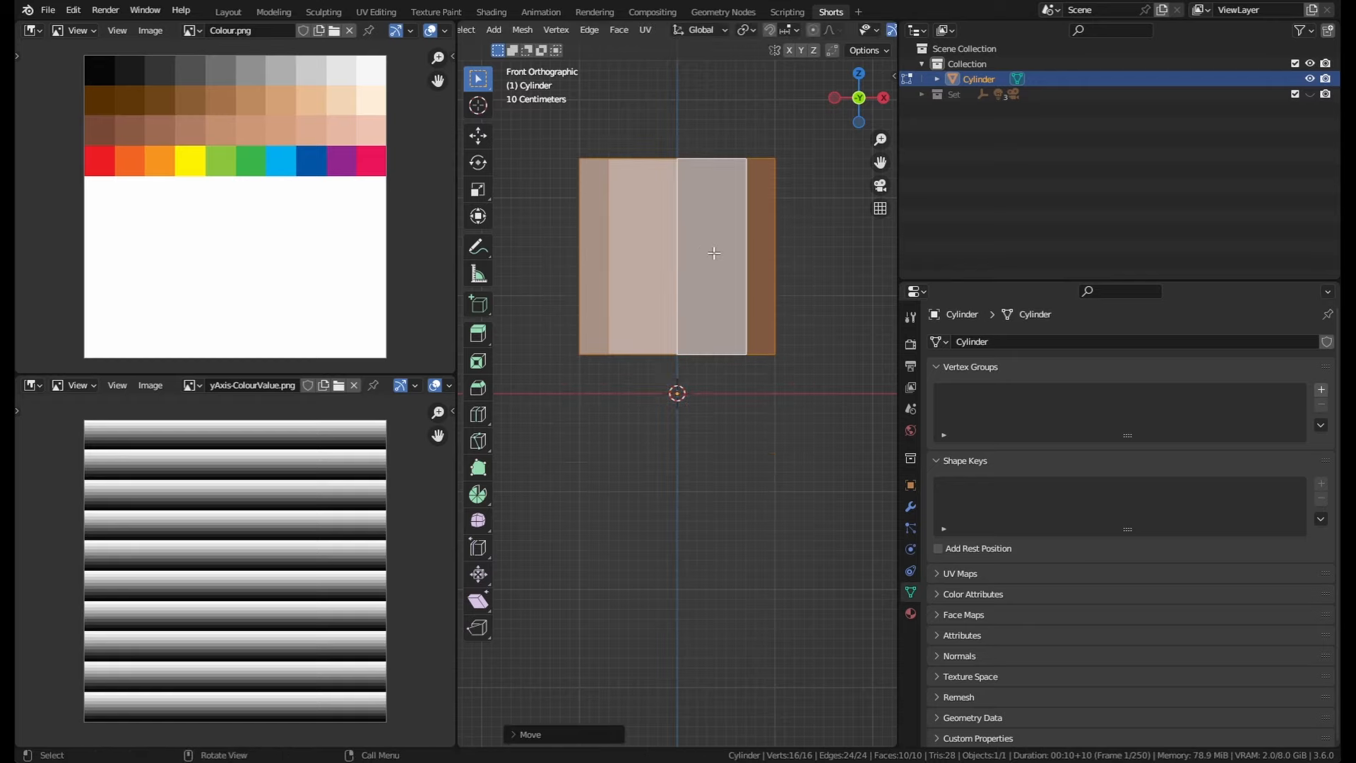
# Step: Try moving the cylinder in Object Mode and again in Edit Mode
pyautogui.press('Tab')
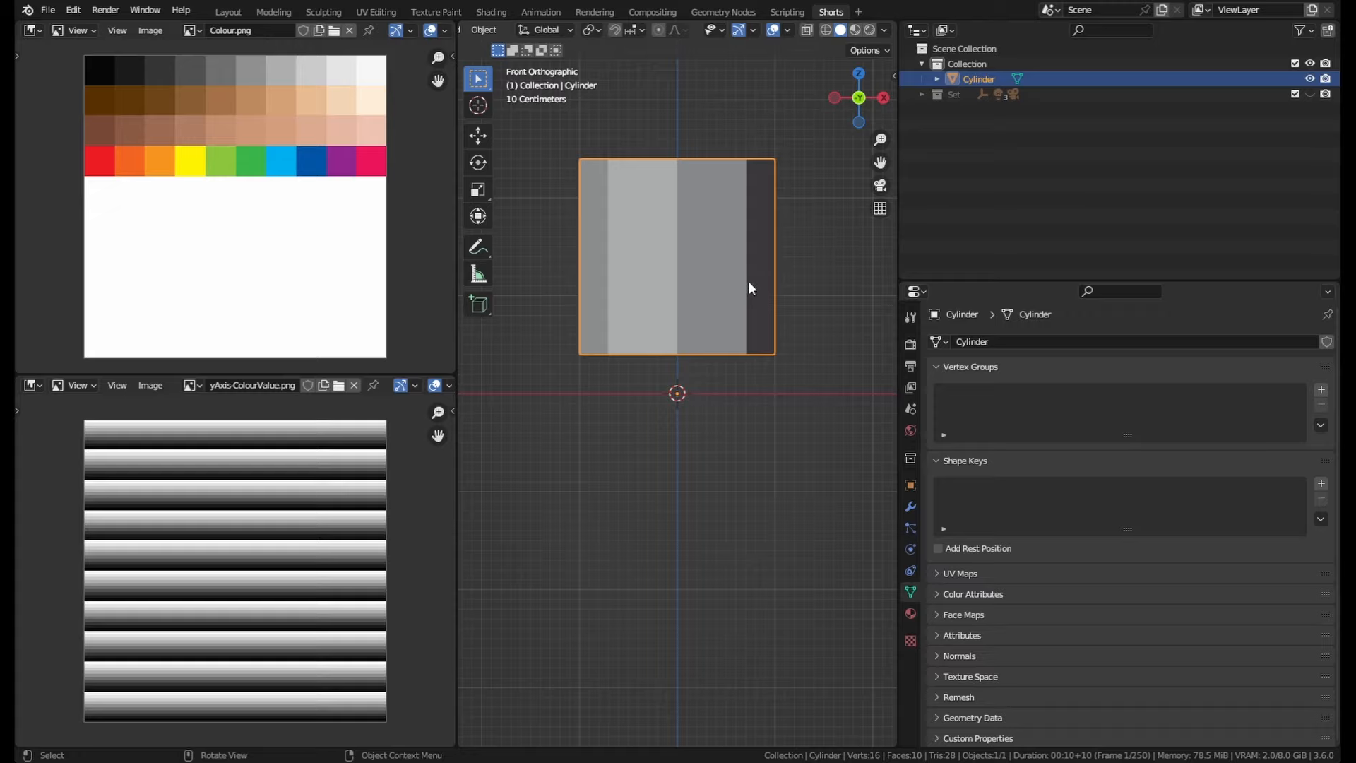
pyautogui.press('g')
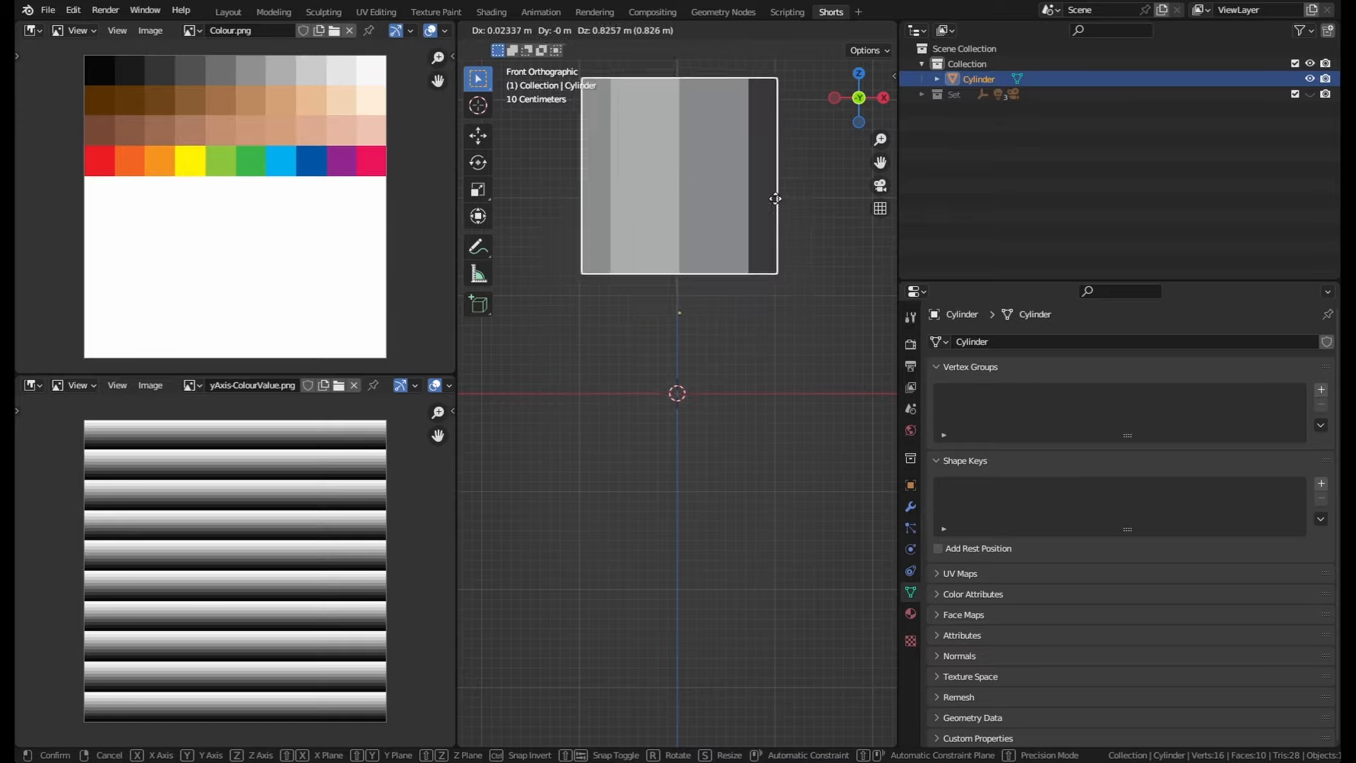
pyautogui.press('Escape')
pyautogui.press('Tab')
pyautogui.press('g')
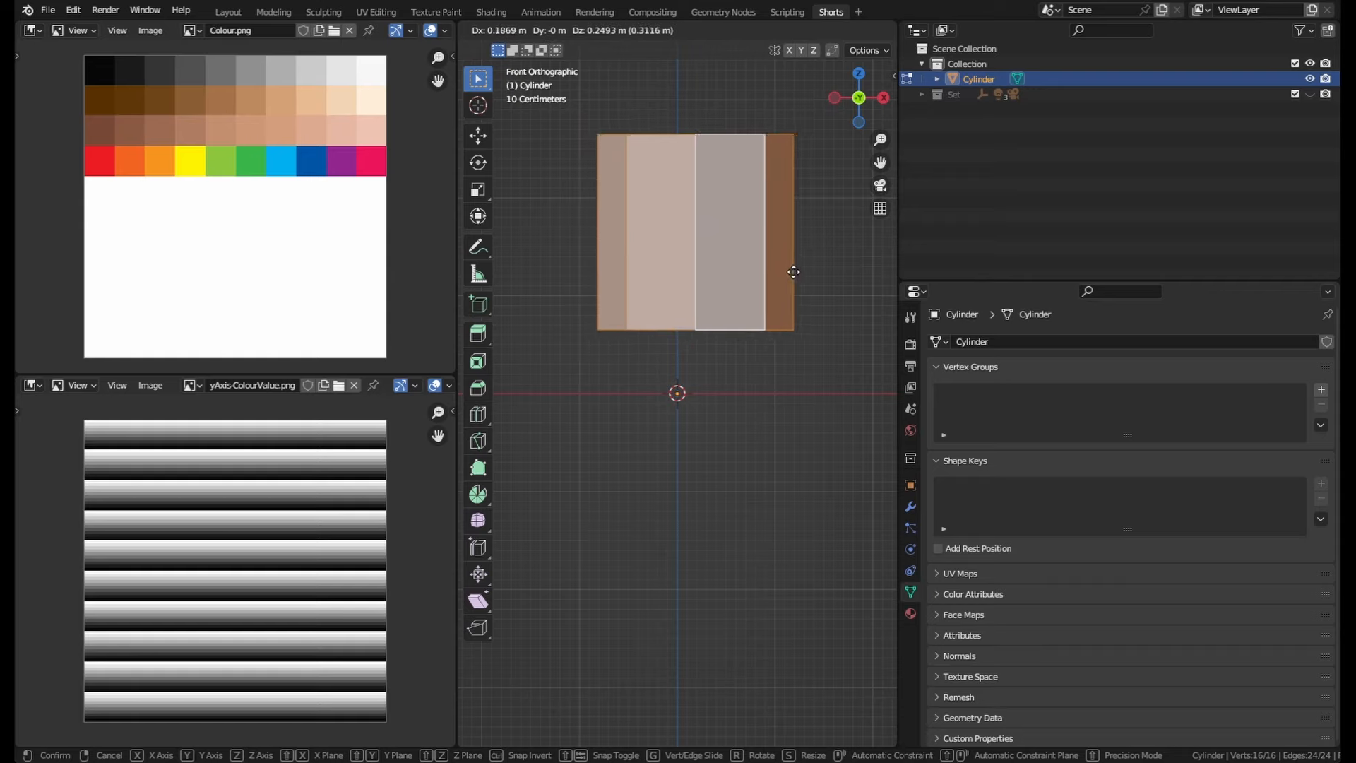
pyautogui.press('Escape')
pyautogui.press('Tab')
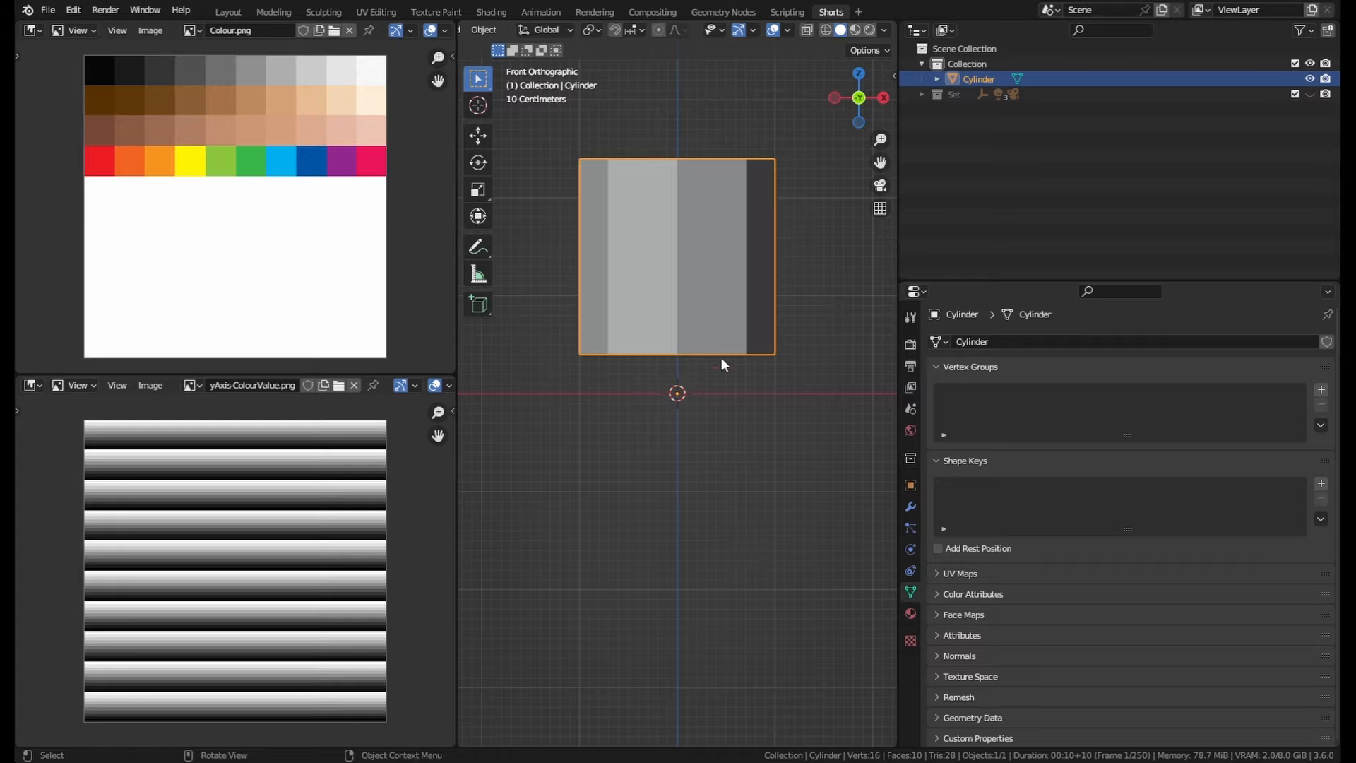
pyautogui.press('r')
pyautogui.press('Escape')
# Step: Rotate the cylinder mesh in Edit Mode in front view
pyautogui.press('Tab')
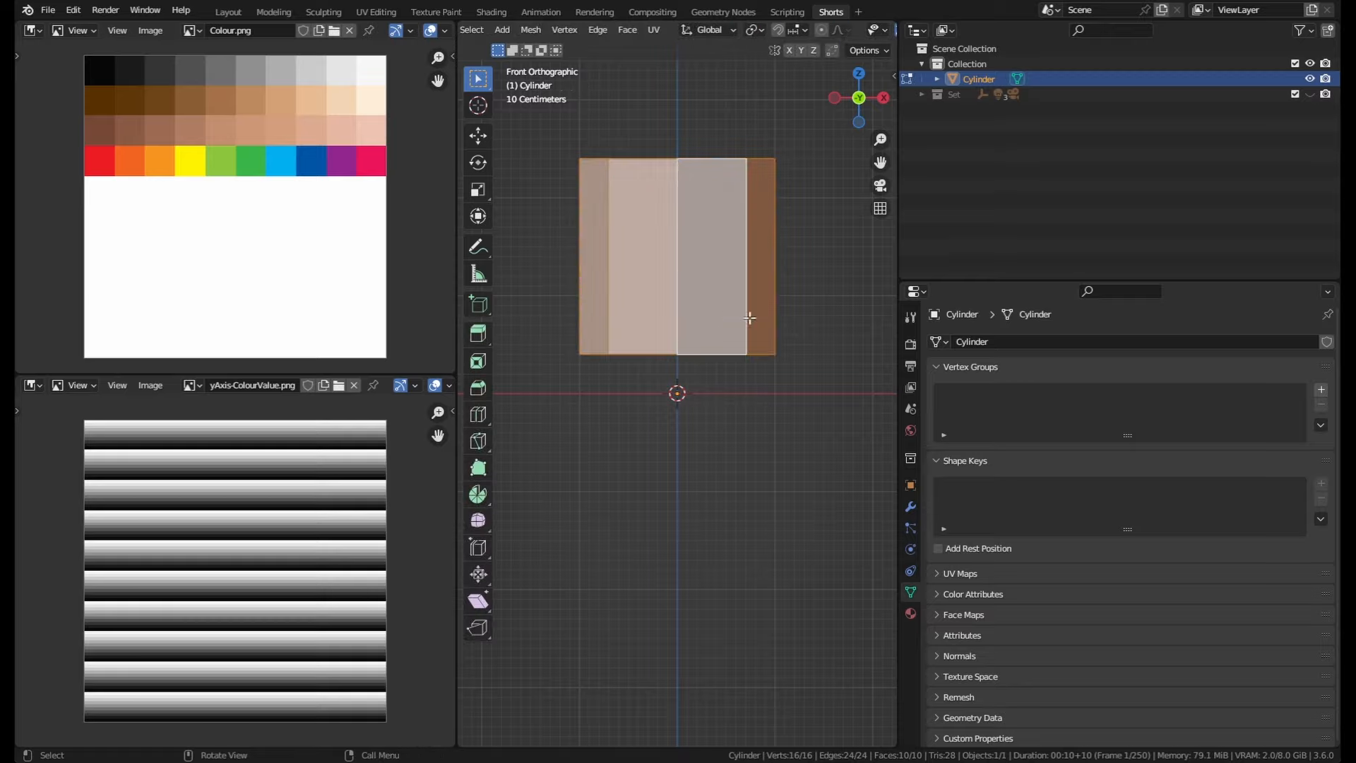
pyautogui.press('r')
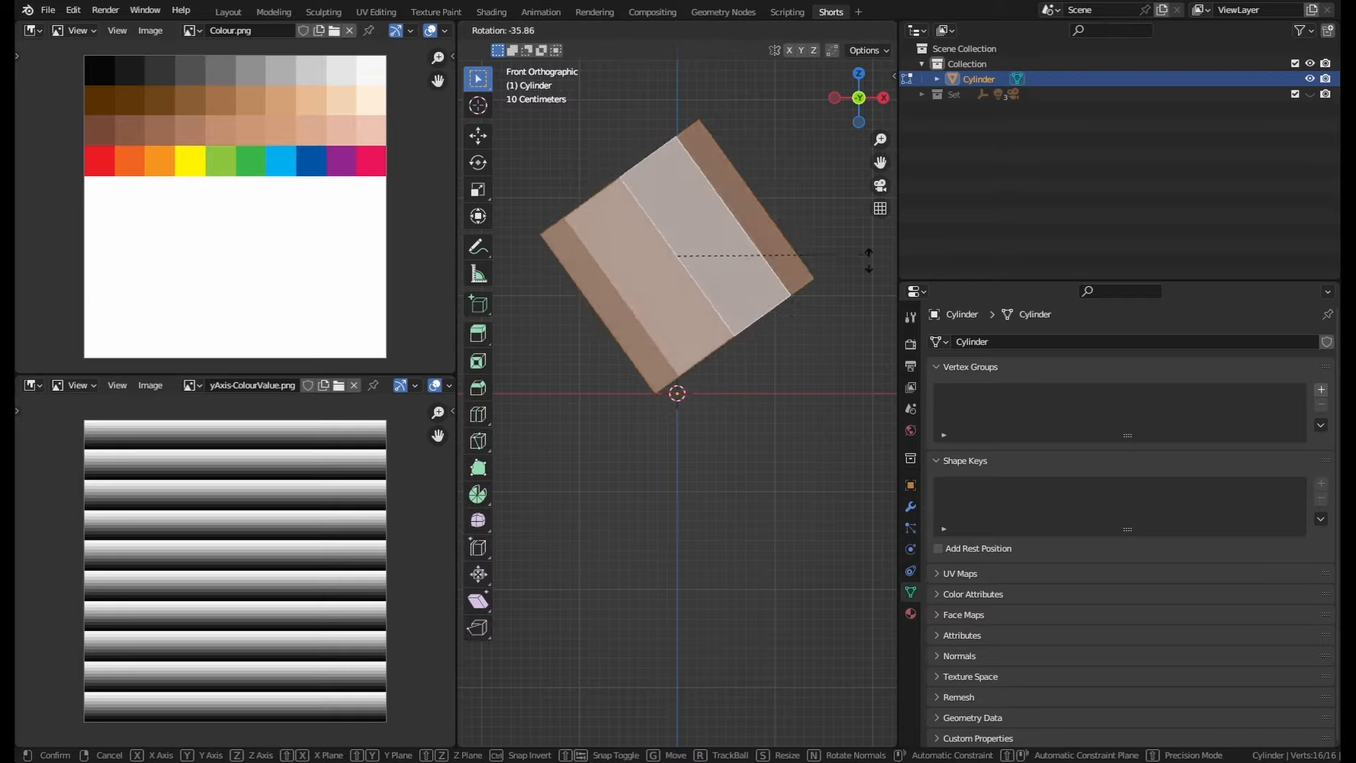
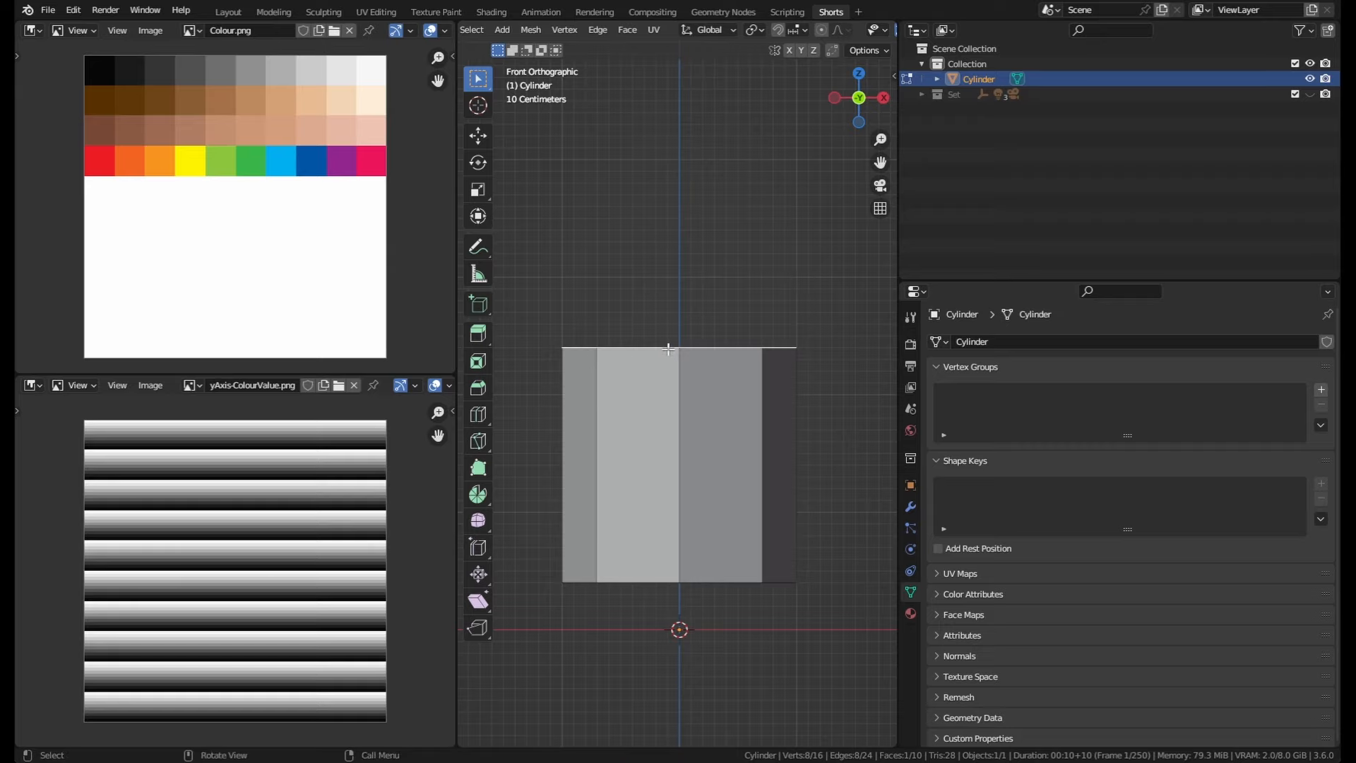
# Step: Move the cylinder's top face up 0.6 m along the Z axis
pyautogui.press('g')
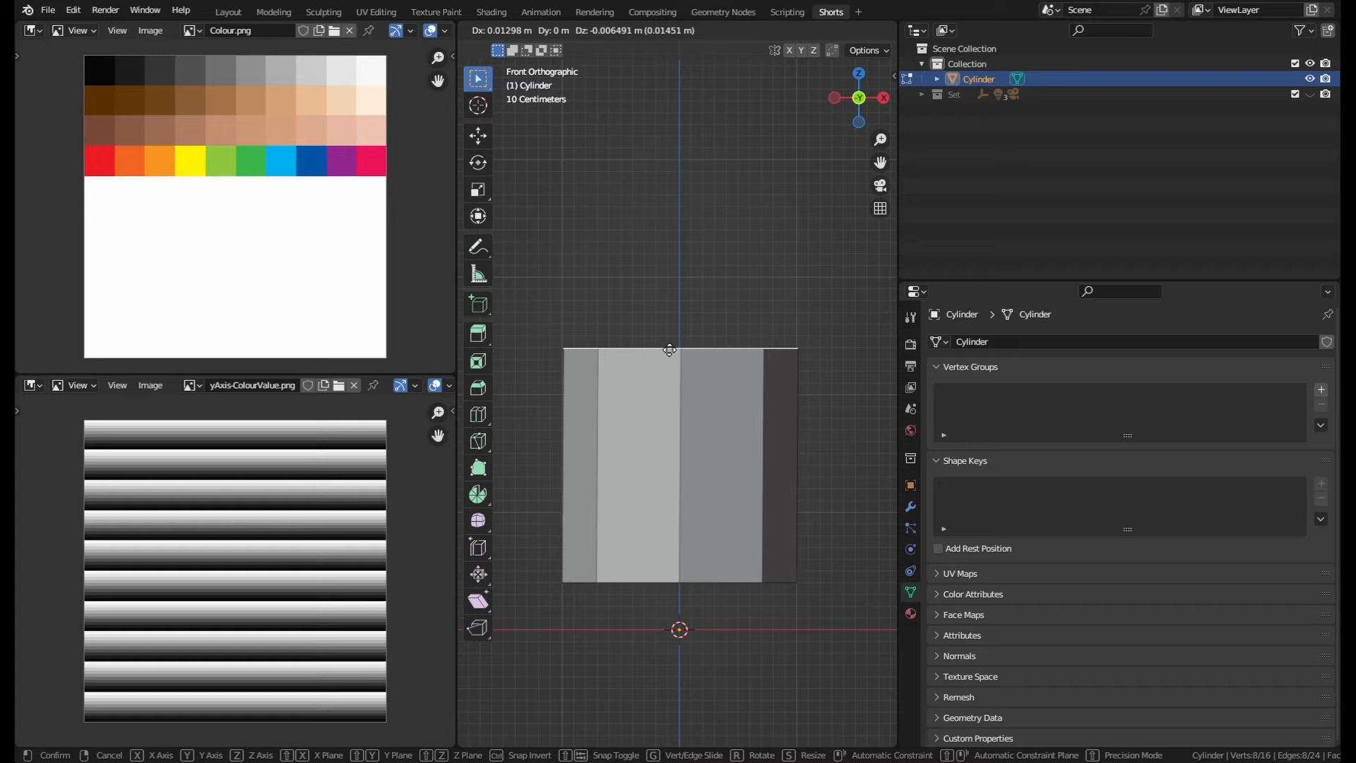
pyautogui.press('z')
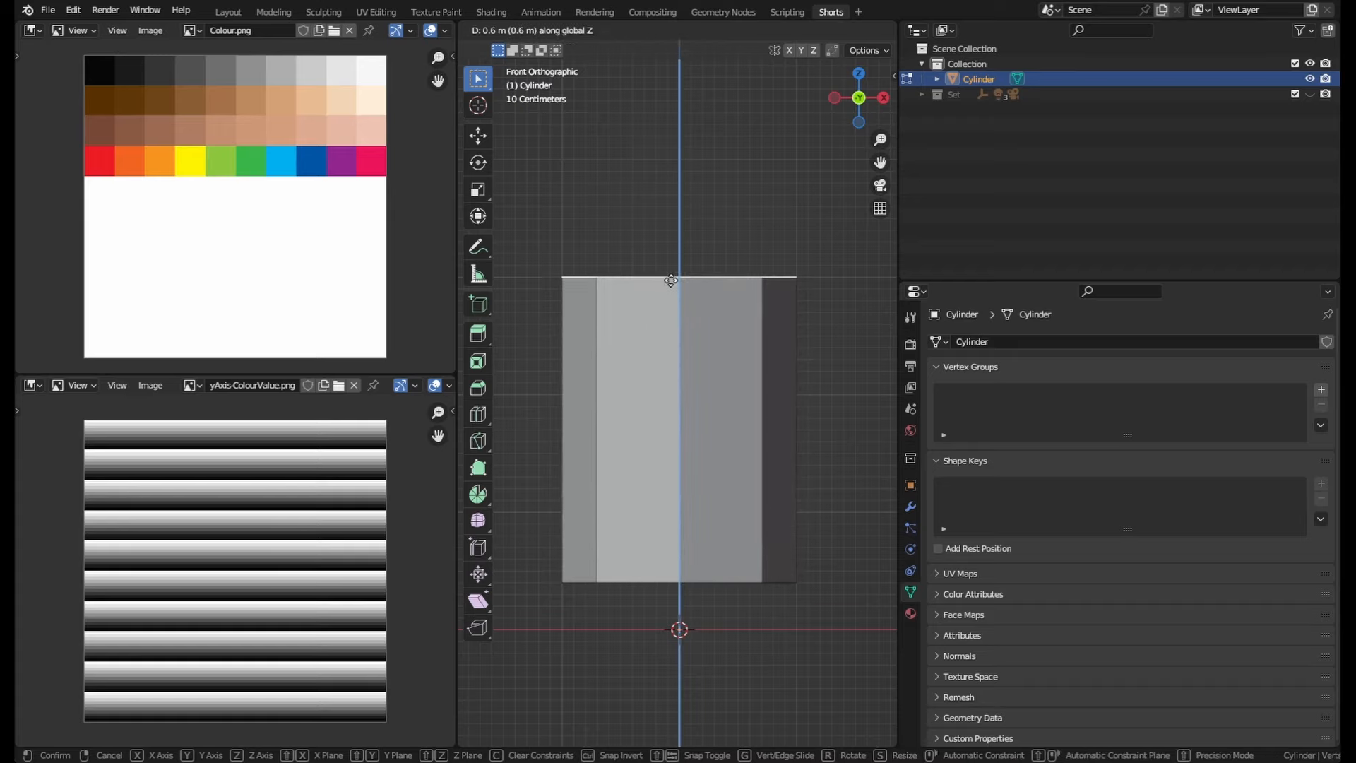
pyautogui.click(671, 281)
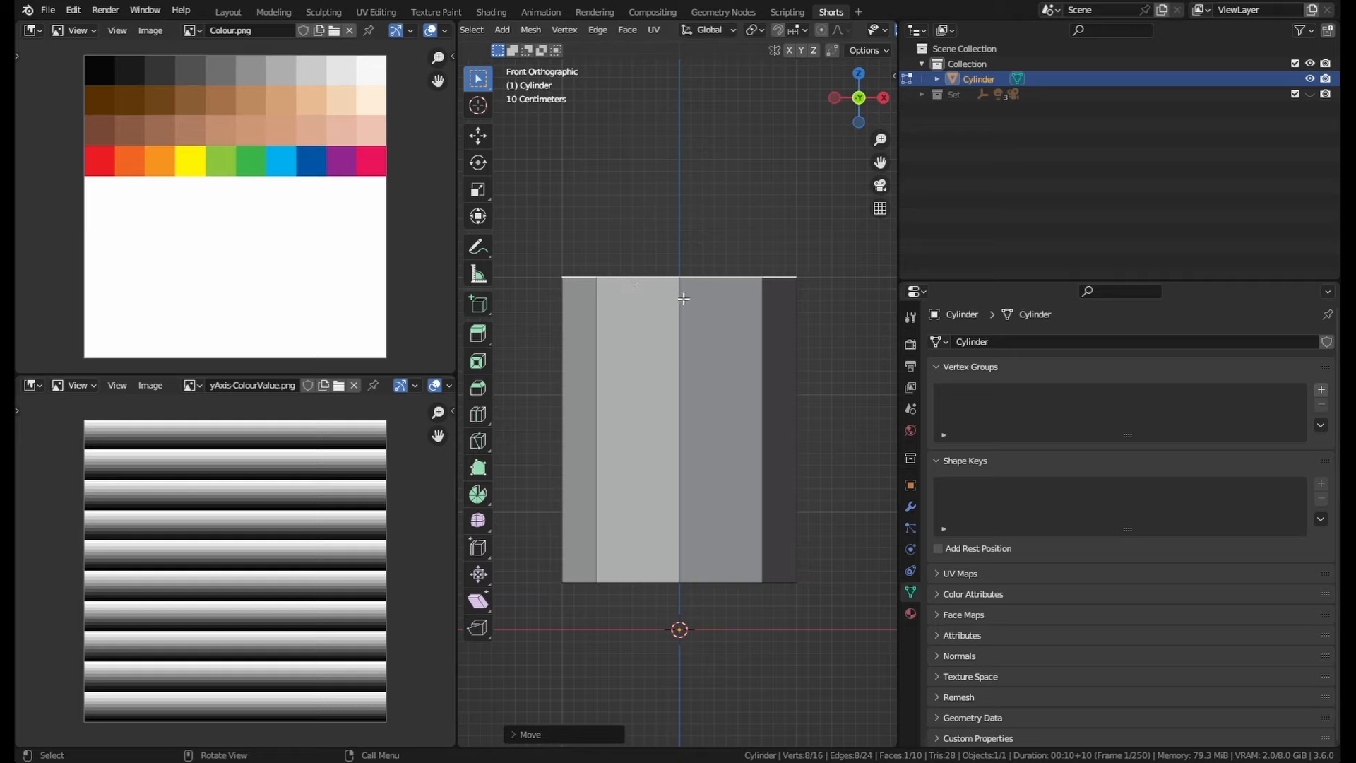
# Step: Bevel the top face's edges with a width of 0.4 m and review the Bevel options
pyautogui.hotkey('ctrl', 'b')
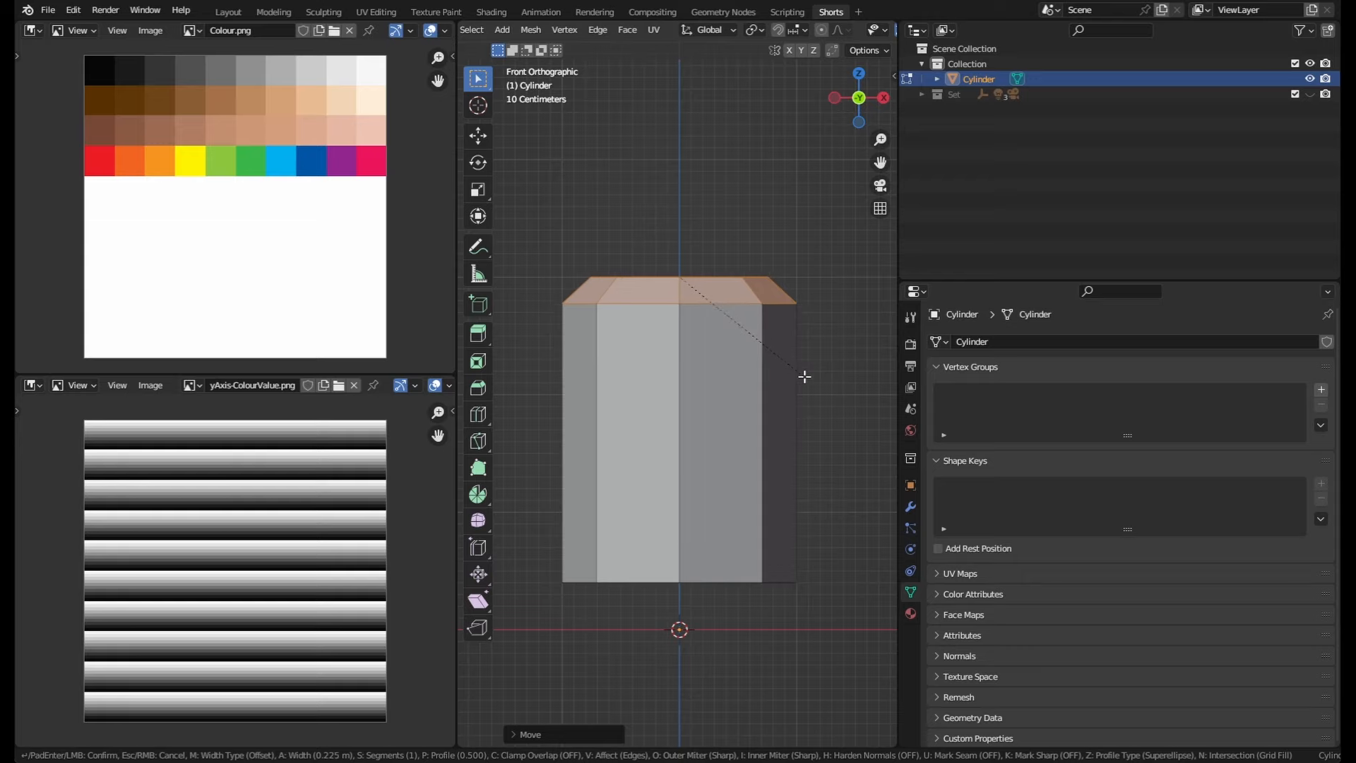
pyautogui.write('0')
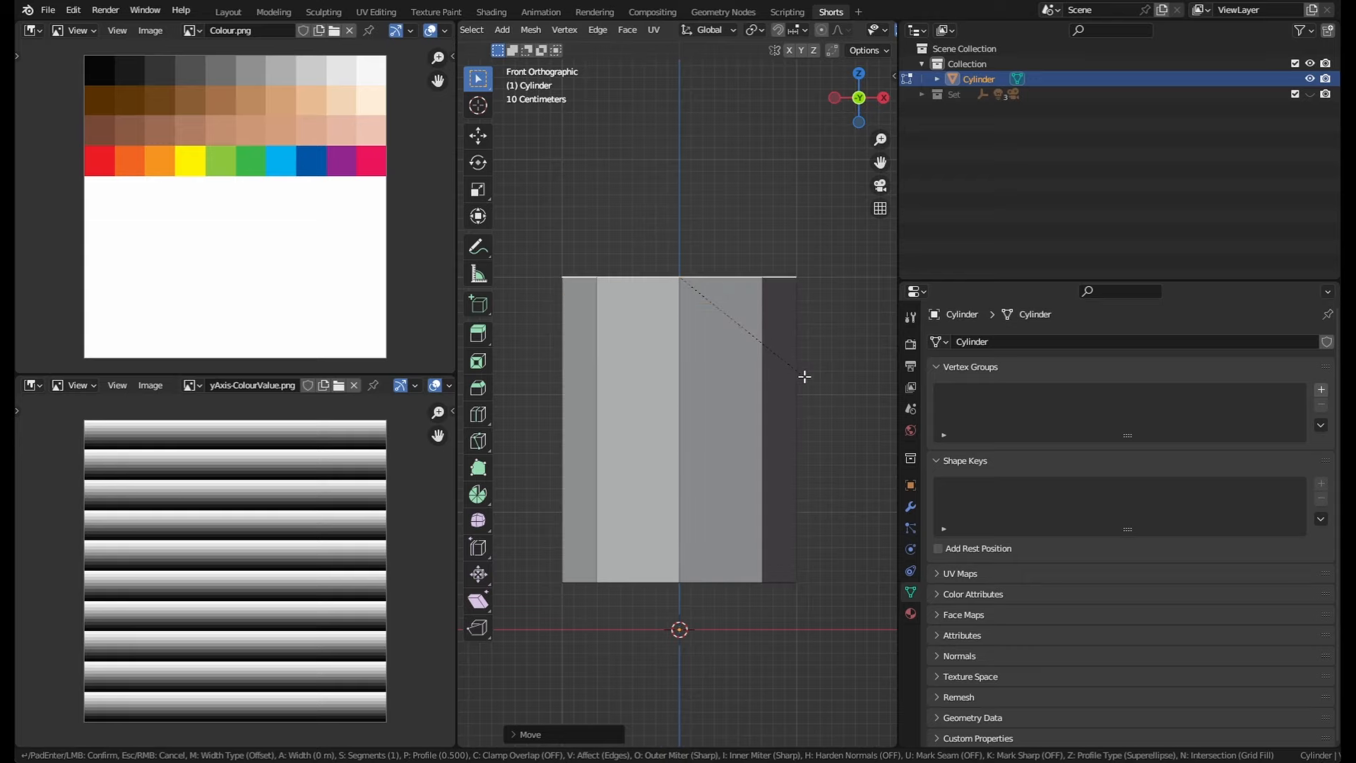
pyautogui.write('.4')
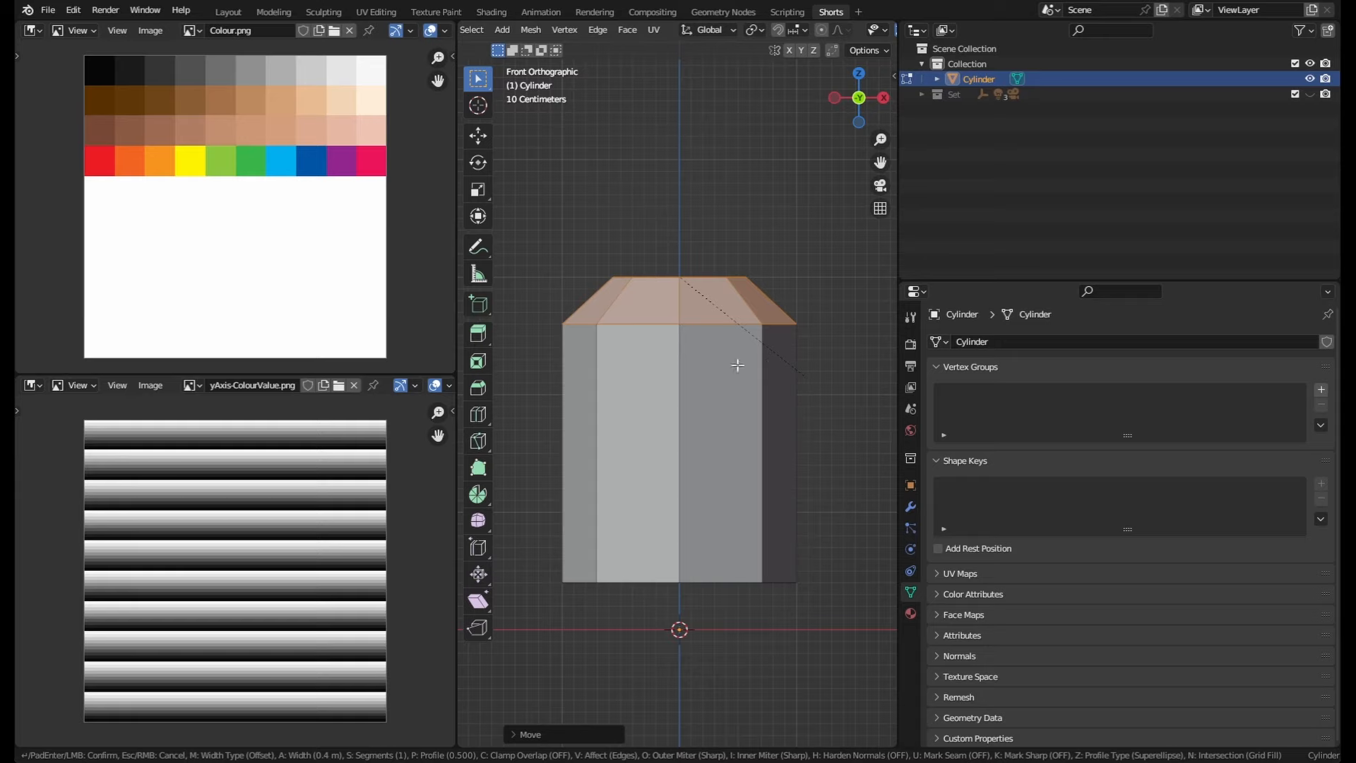
pyautogui.click(746, 359)
pyautogui.click(527, 733)
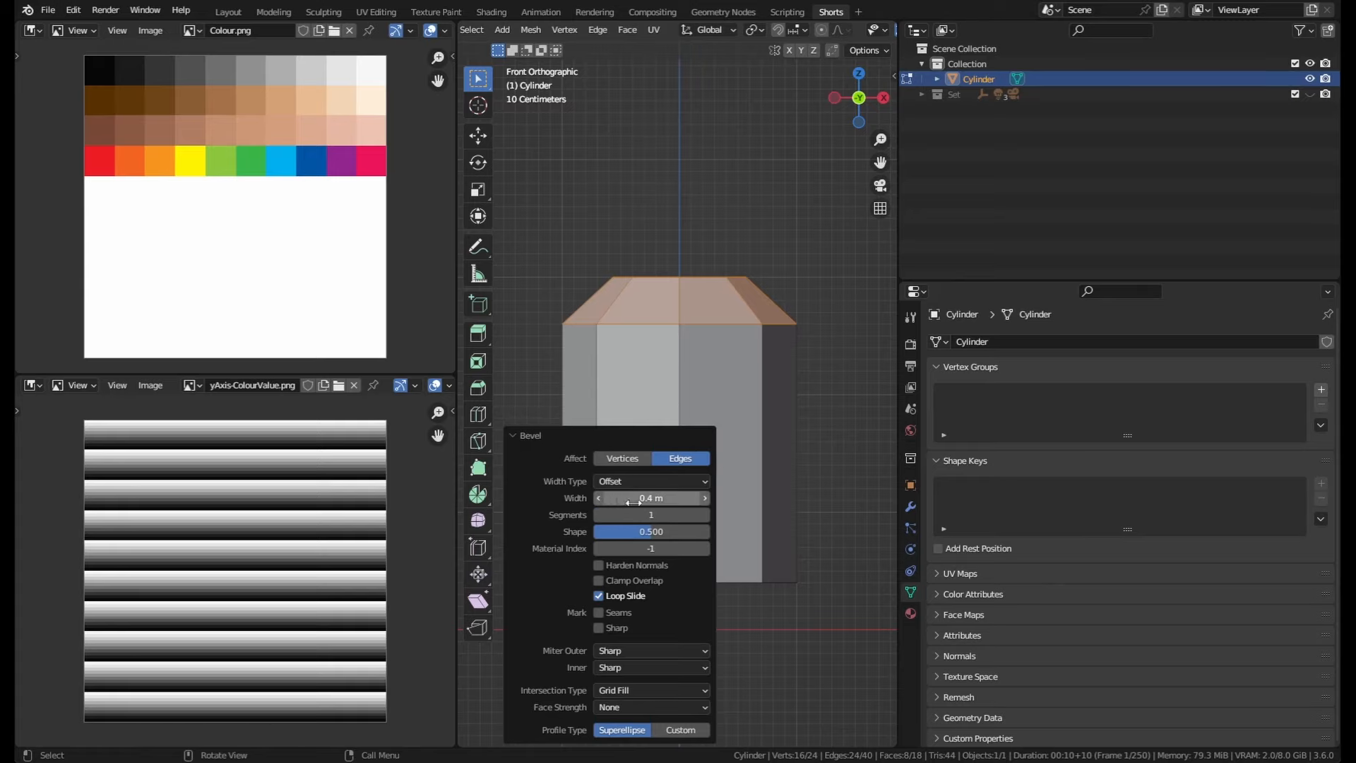
pyautogui.moveTo(651, 495)
pyautogui.mouseDown()
pyautogui.moveTo(625, 497)
pyautogui.moveTo(656, 499)
pyautogui.mouseUp()
pyautogui.click(672, 481)
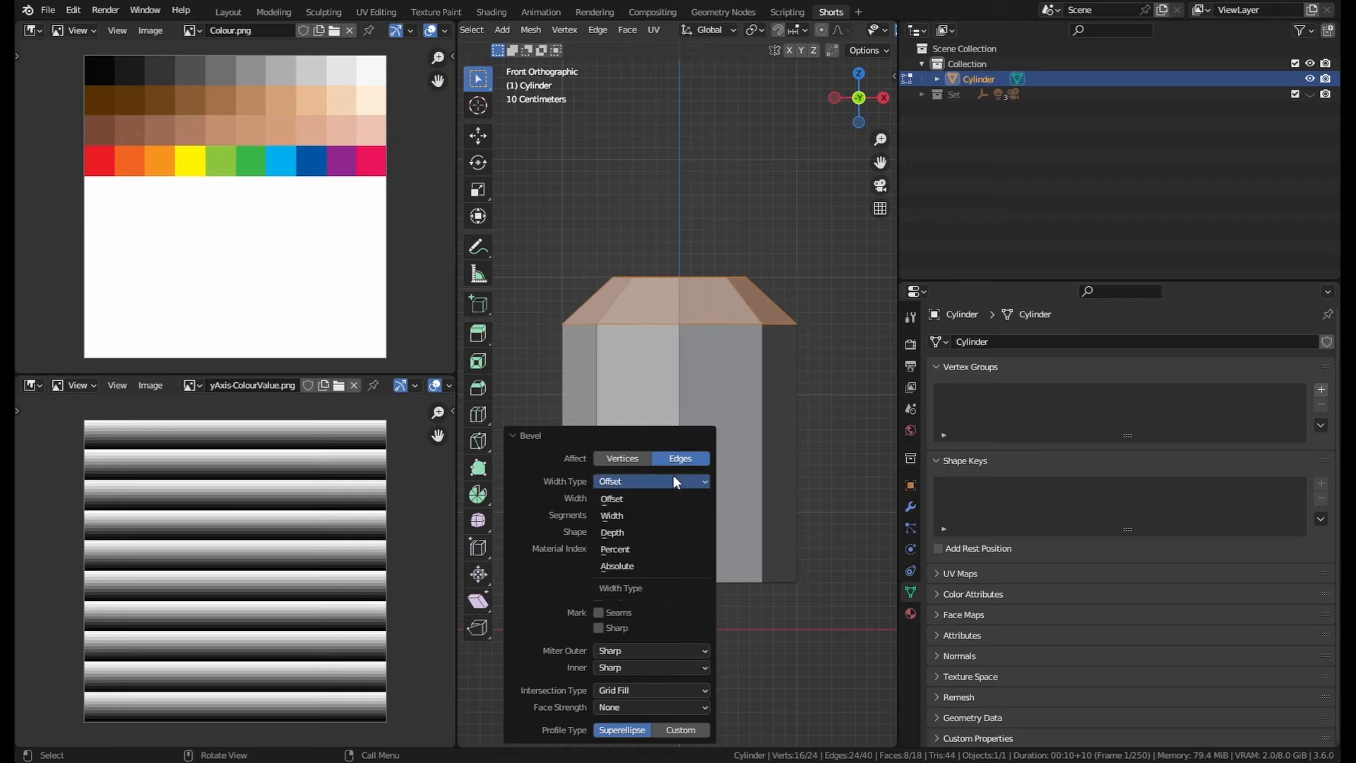
pyautogui.click(628, 497)
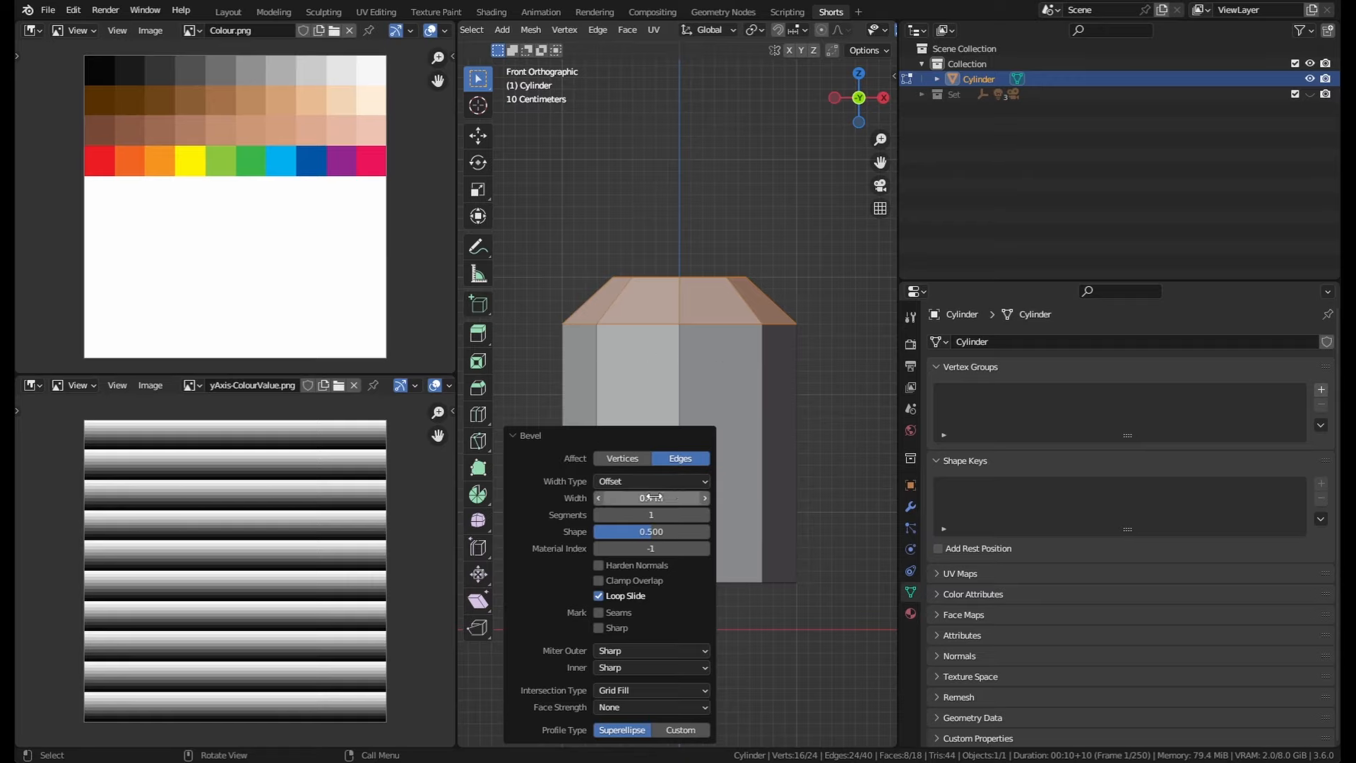
pyautogui.click(522, 438)
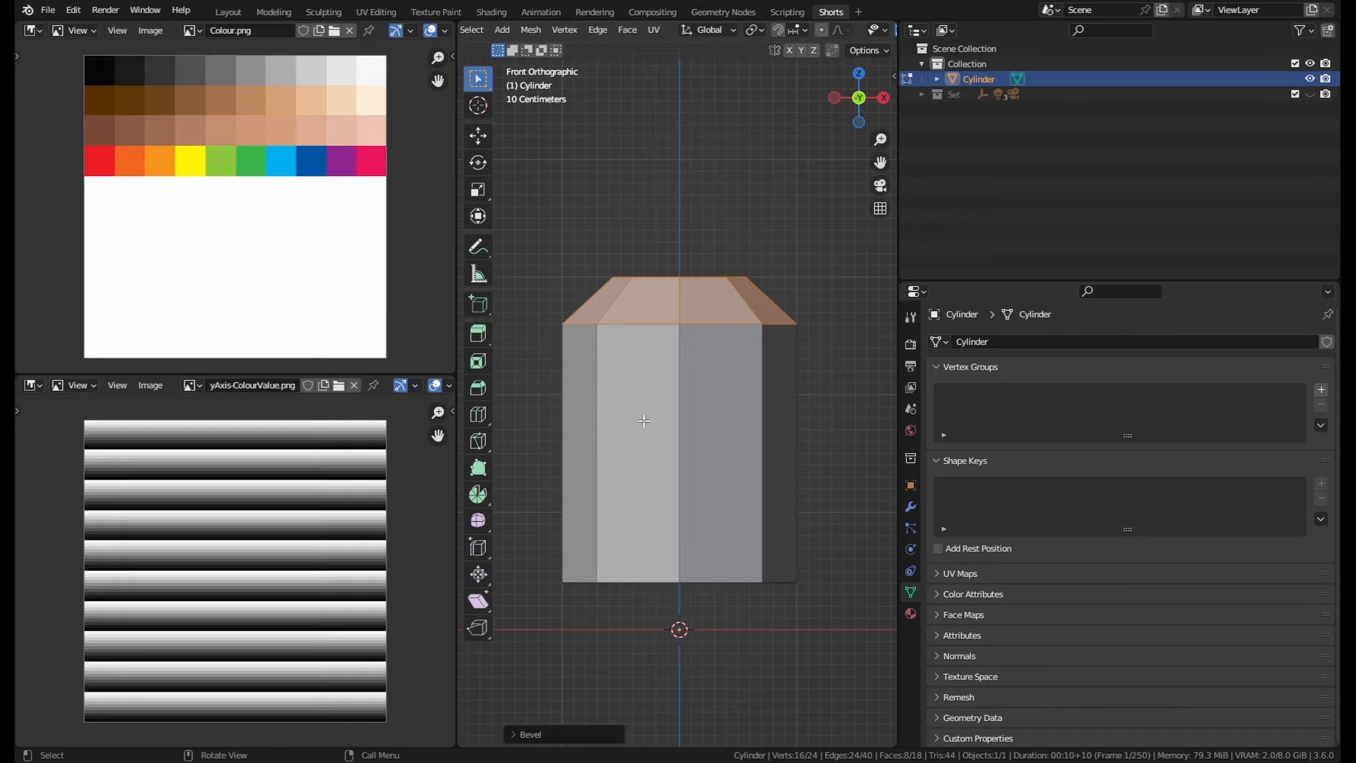
# Step: Insert a horizontal loop cut through the middle of the cylinder body
pyautogui.keyDown('shift'); pyautogui.moveTo(826, 504); pyautogui.dragTo(824, 442, button='middle'); pyautogui.keyUp('shift')
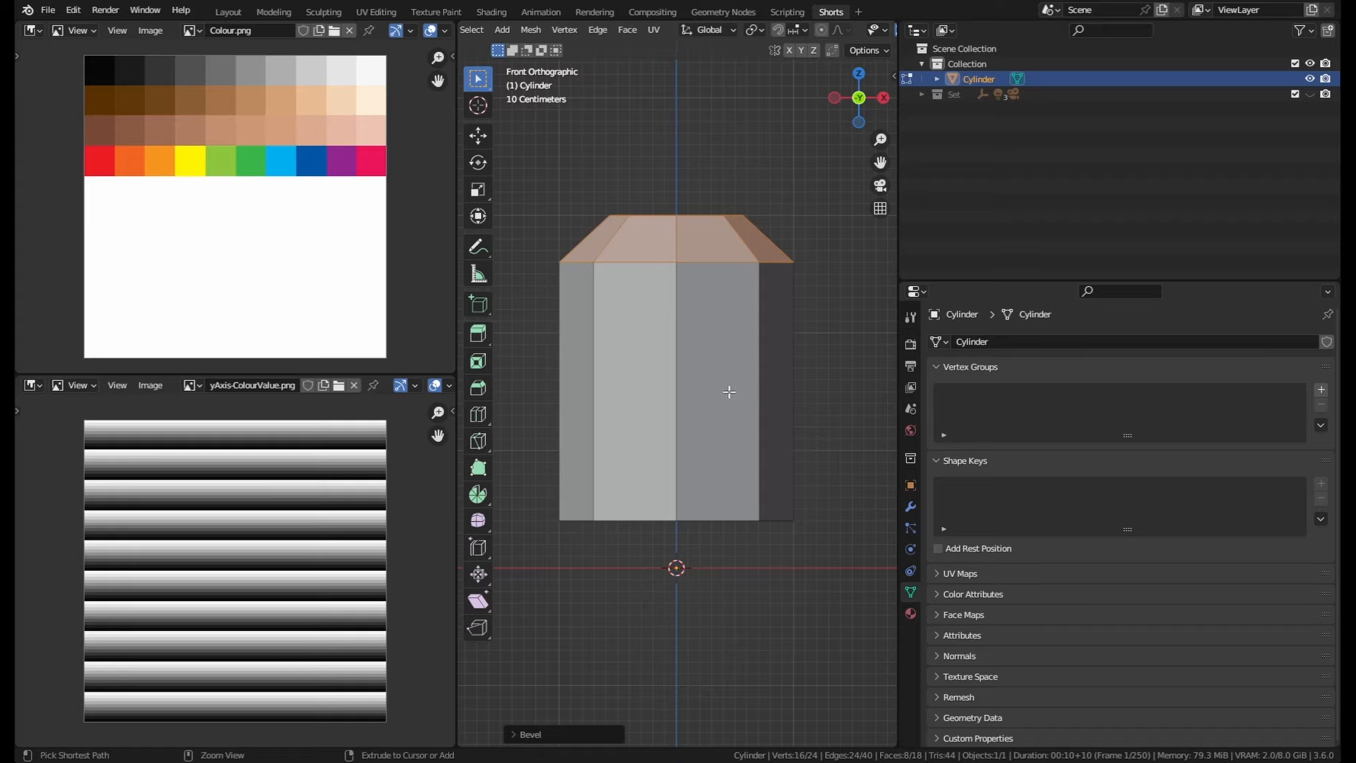
pyautogui.hotkey('ctrl', 'r')
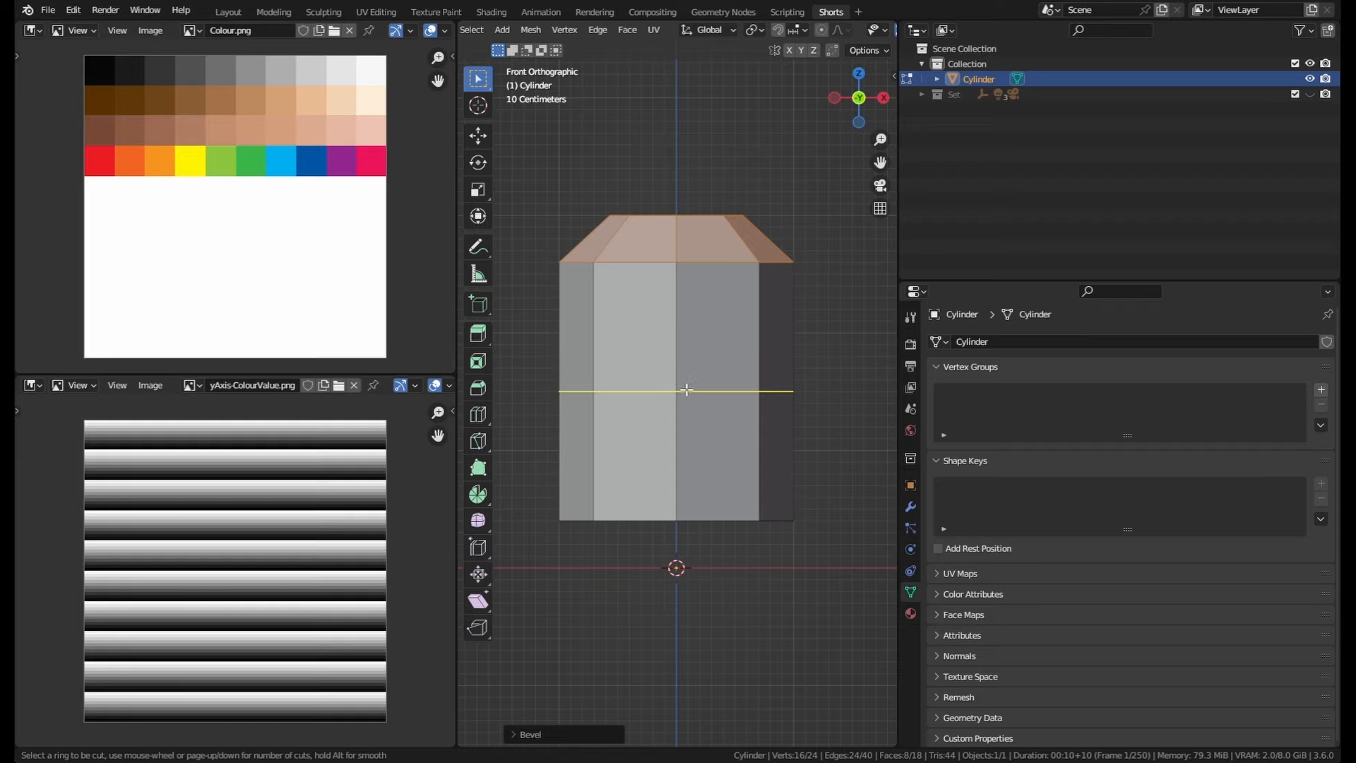
pyautogui.click(686, 389)
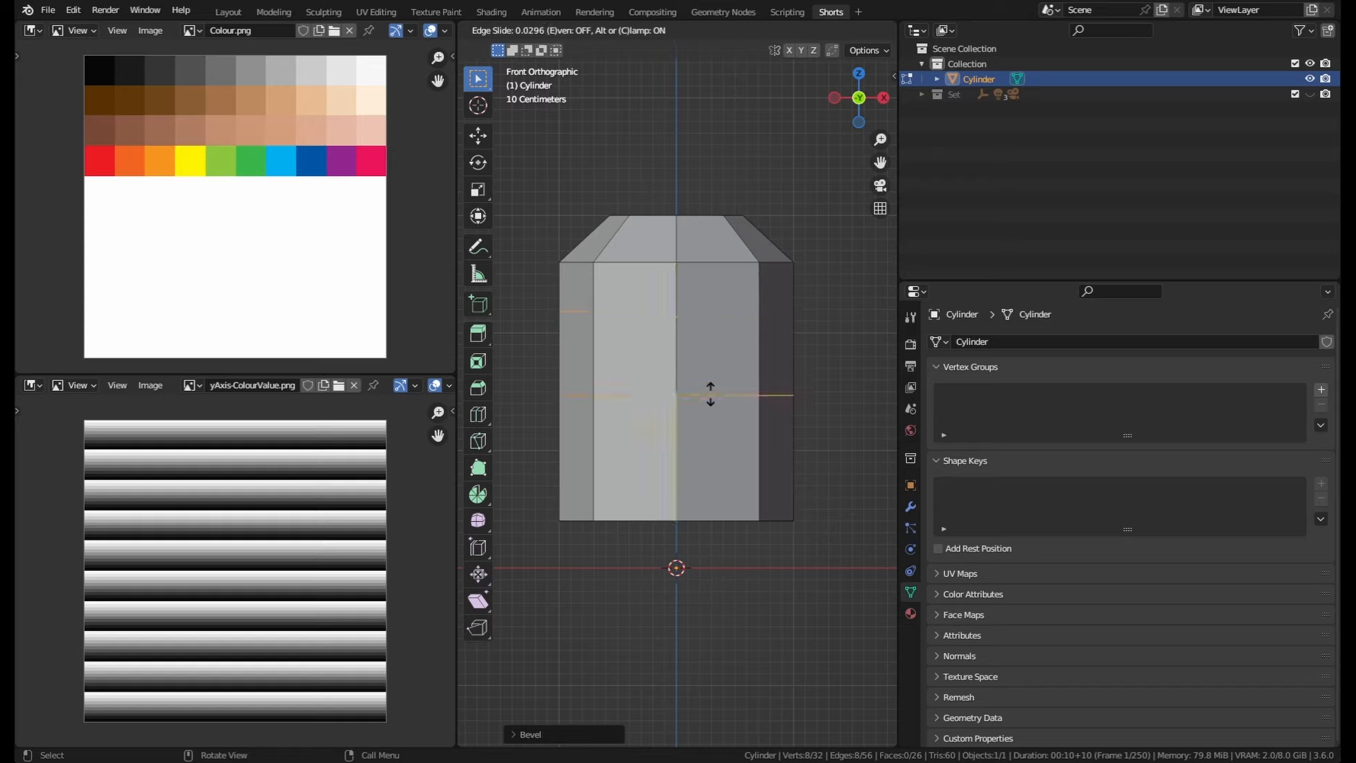
pyautogui.click(712, 393)
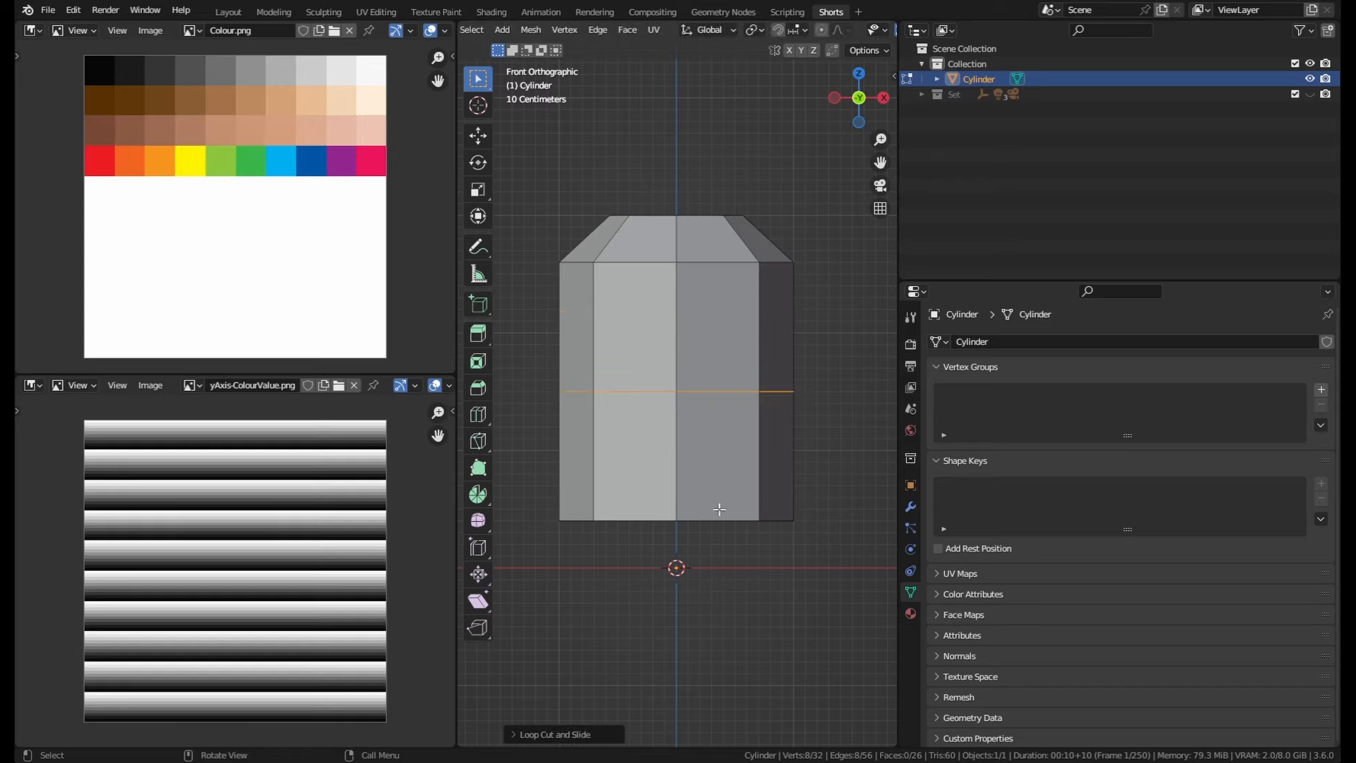
pyautogui.click(555, 734)
# Step: Vary the loop cut's number of cuts before undoing the loop cut
pyautogui.click(705, 596)
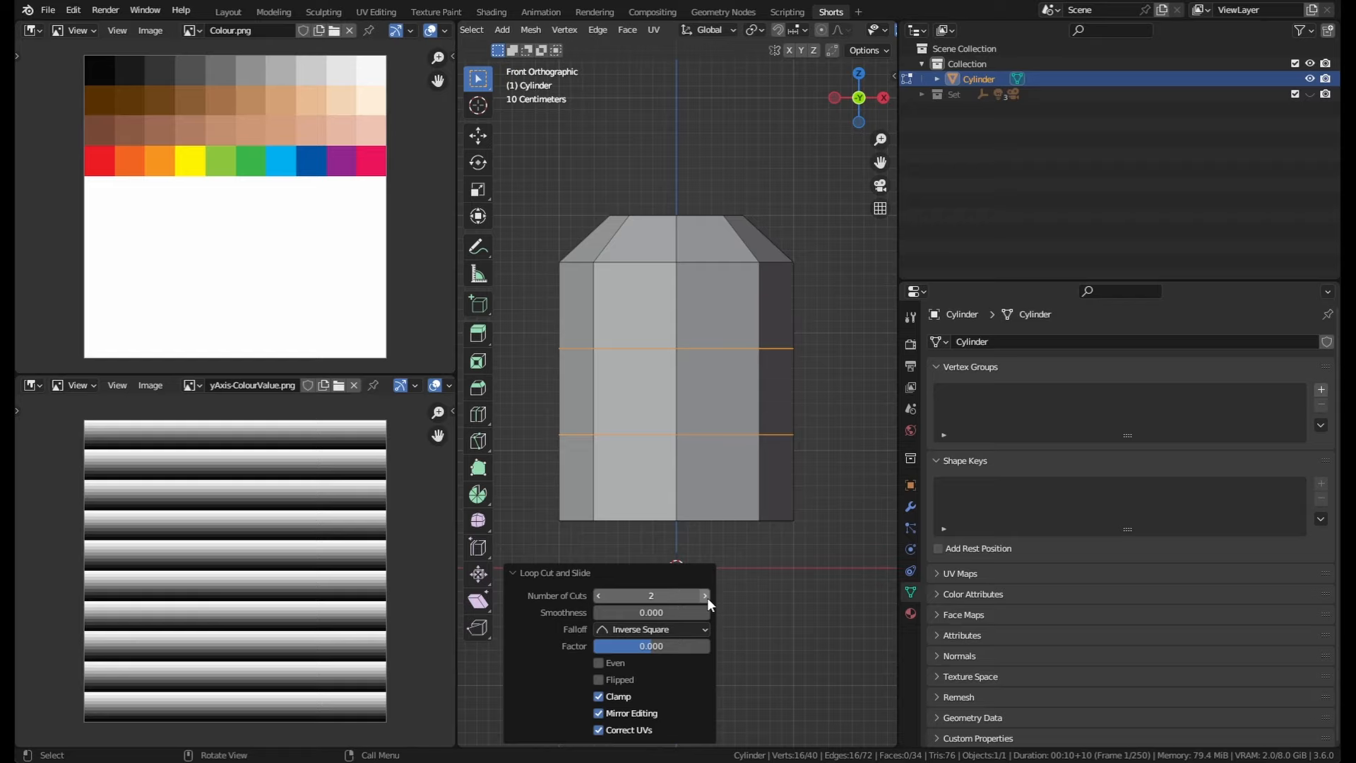
pyautogui.click(705, 595)
pyautogui.click(706, 597)
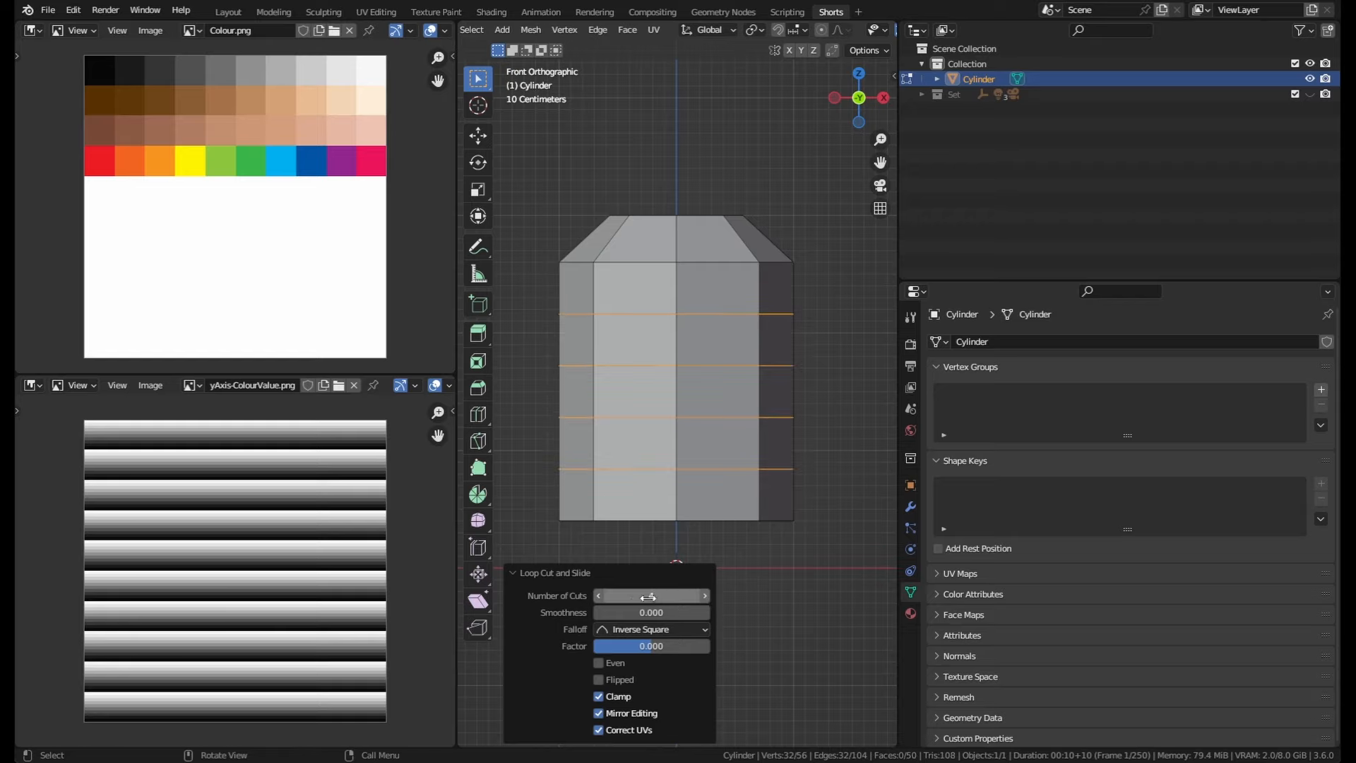
pyautogui.click(599, 596)
pyautogui.click(598, 596)
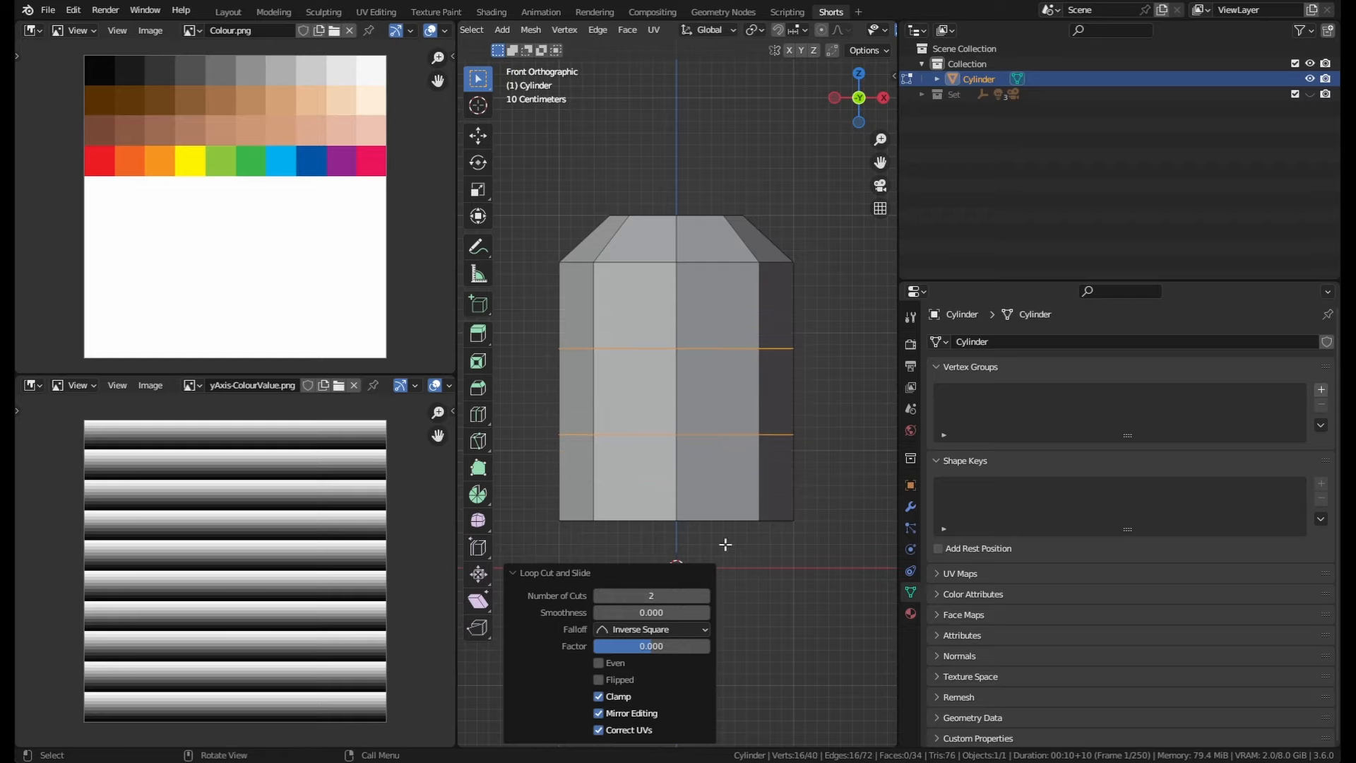
pyautogui.click(598, 597)
pyautogui.click(706, 597)
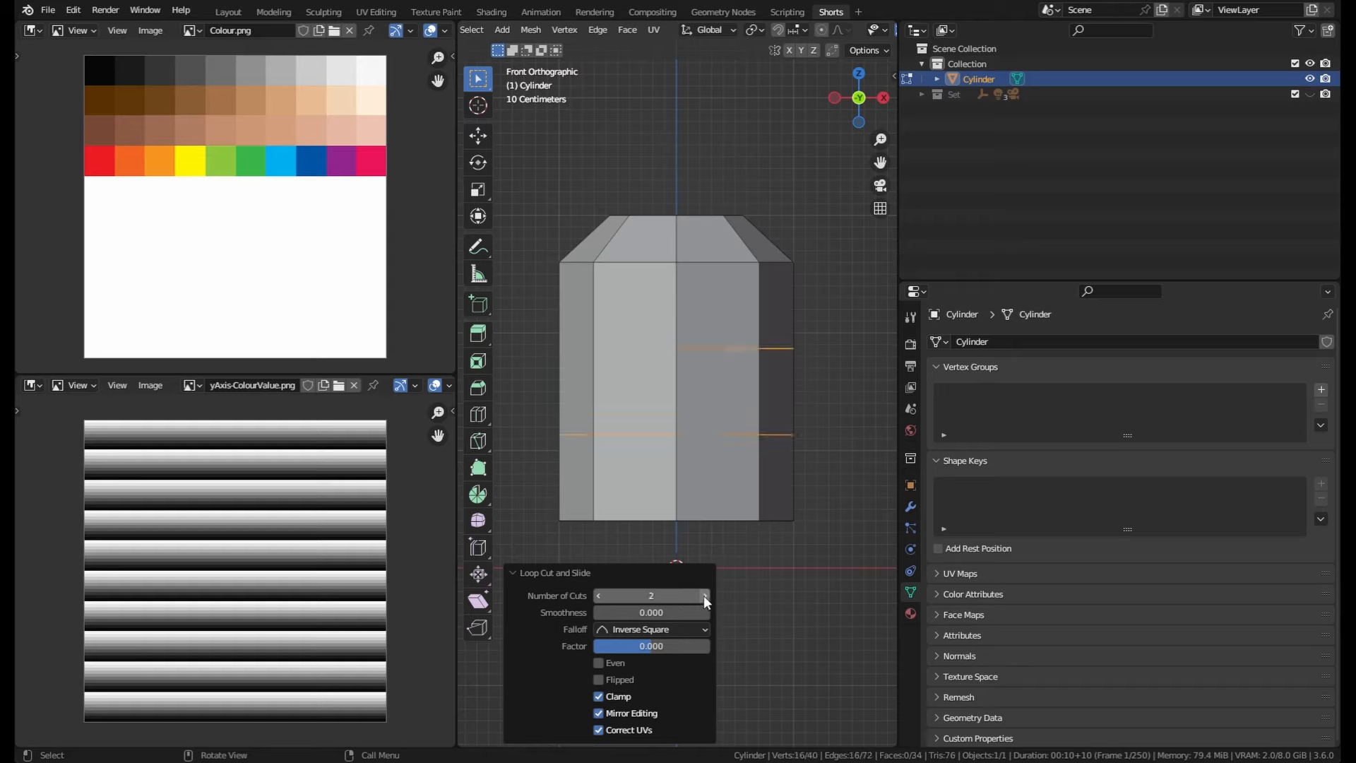
pyautogui.click(704, 597)
pyautogui.click(598, 597)
pyautogui.click(702, 597)
pyautogui.click(703, 598)
pyautogui.click(703, 597)
pyautogui.click(703, 597)
pyautogui.click(705, 597)
pyautogui.click(705, 597)
pyautogui.click(704, 598)
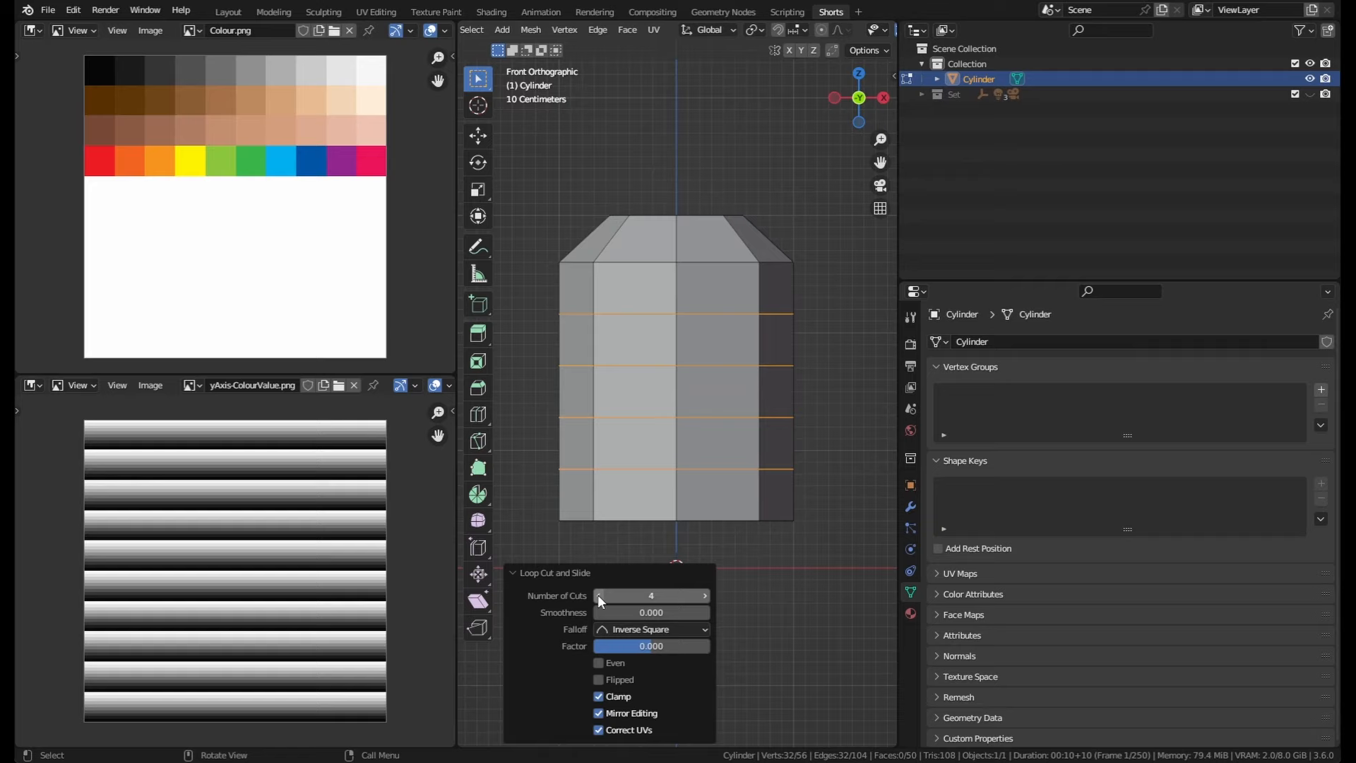
pyautogui.click(597, 595)
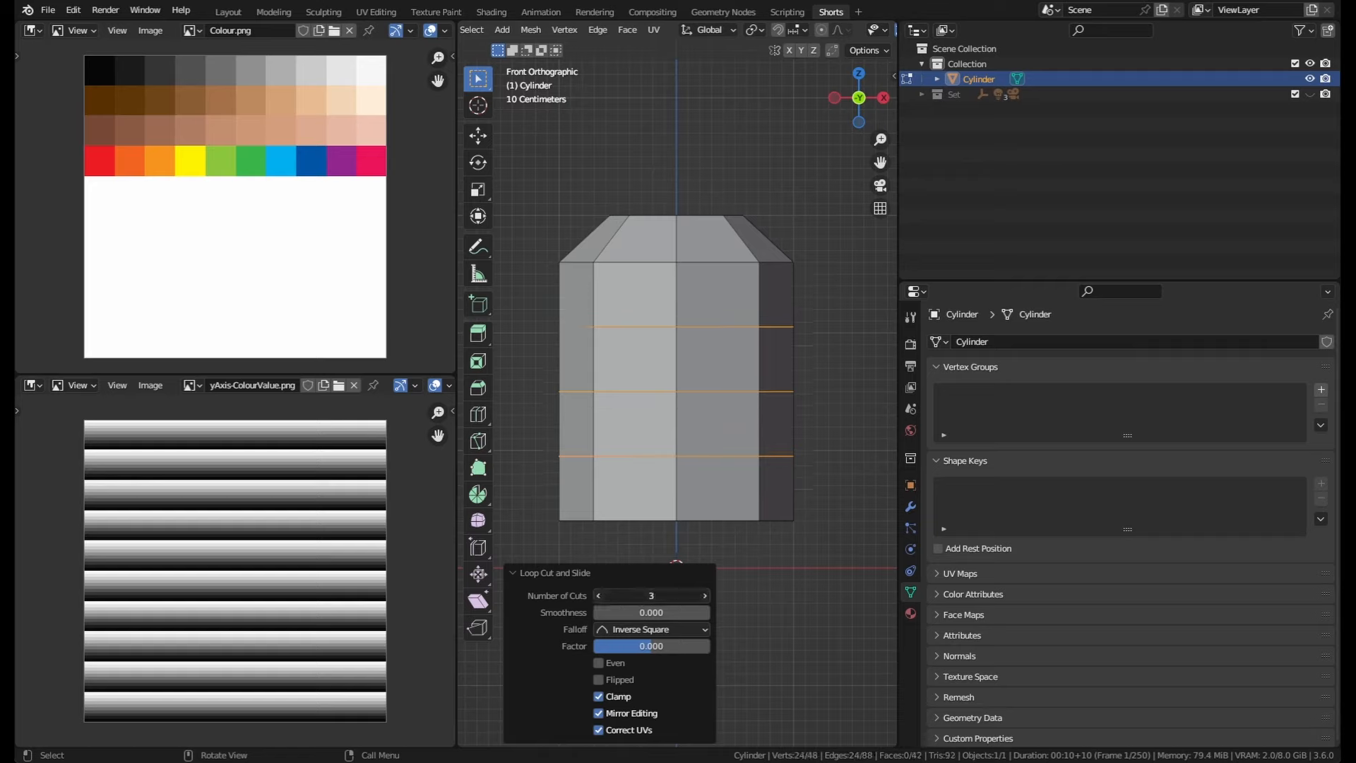
pyautogui.click(598, 596)
pyautogui.click(598, 595)
pyautogui.click(518, 572)
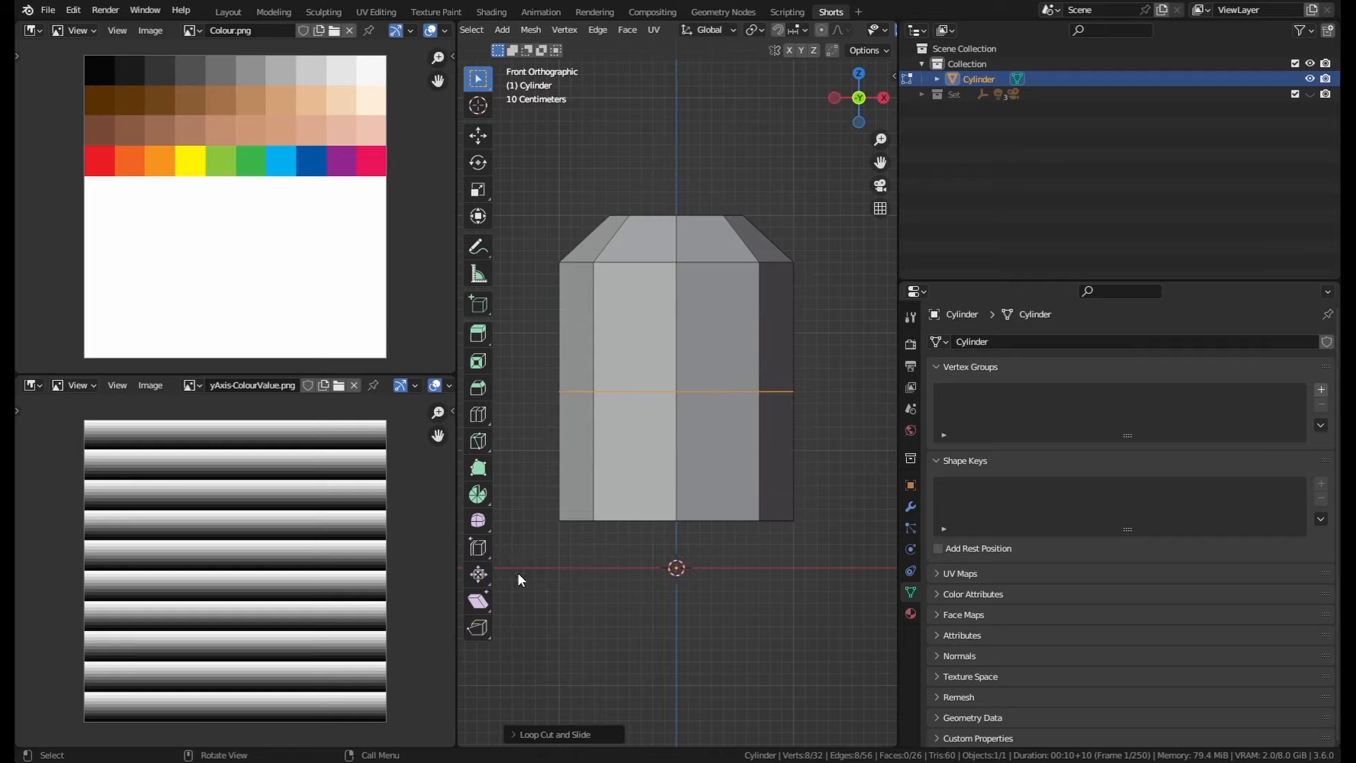
pyautogui.hotkey('ctrl', 'z')
# Step: Add a single horizontal loop cut centred on the cylinder body
pyautogui.hotkey('ctrl', 'r')
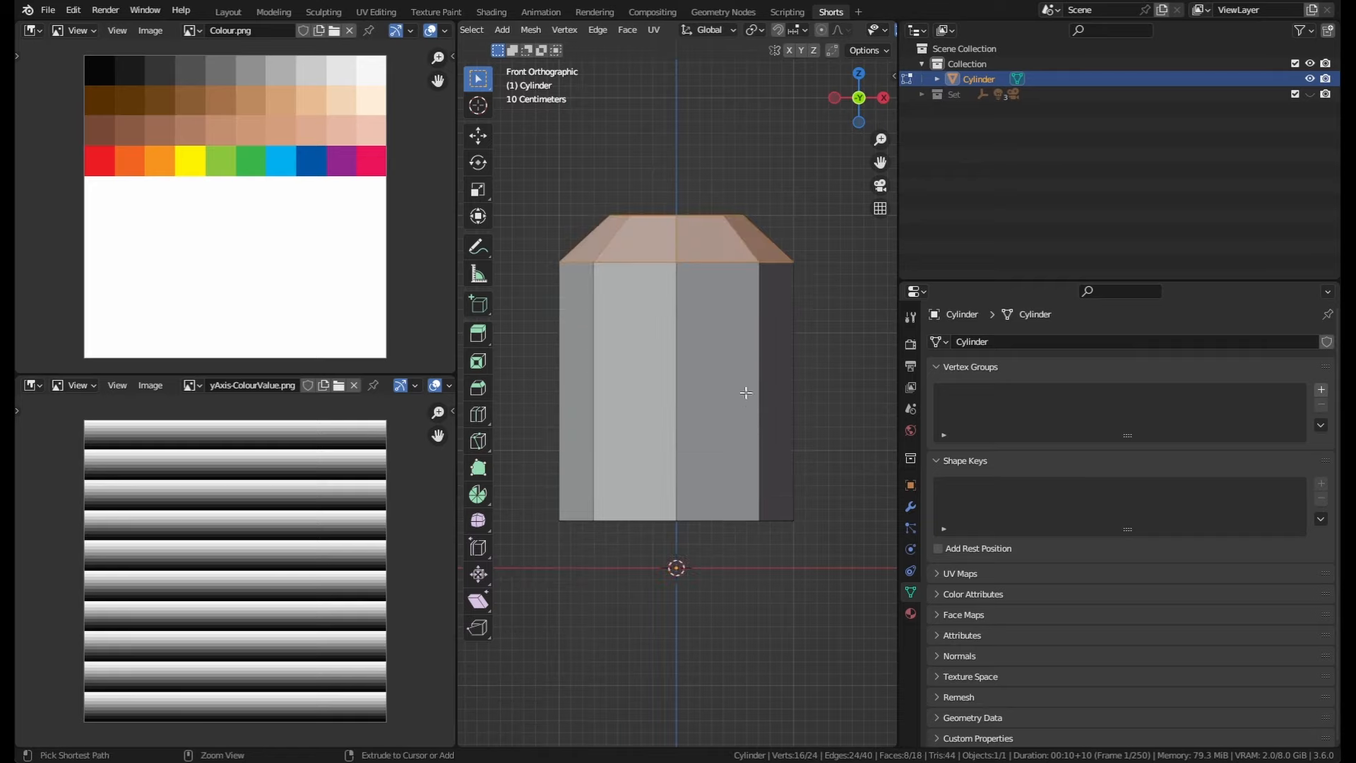
pyautogui.scroll(6, 745, 393)
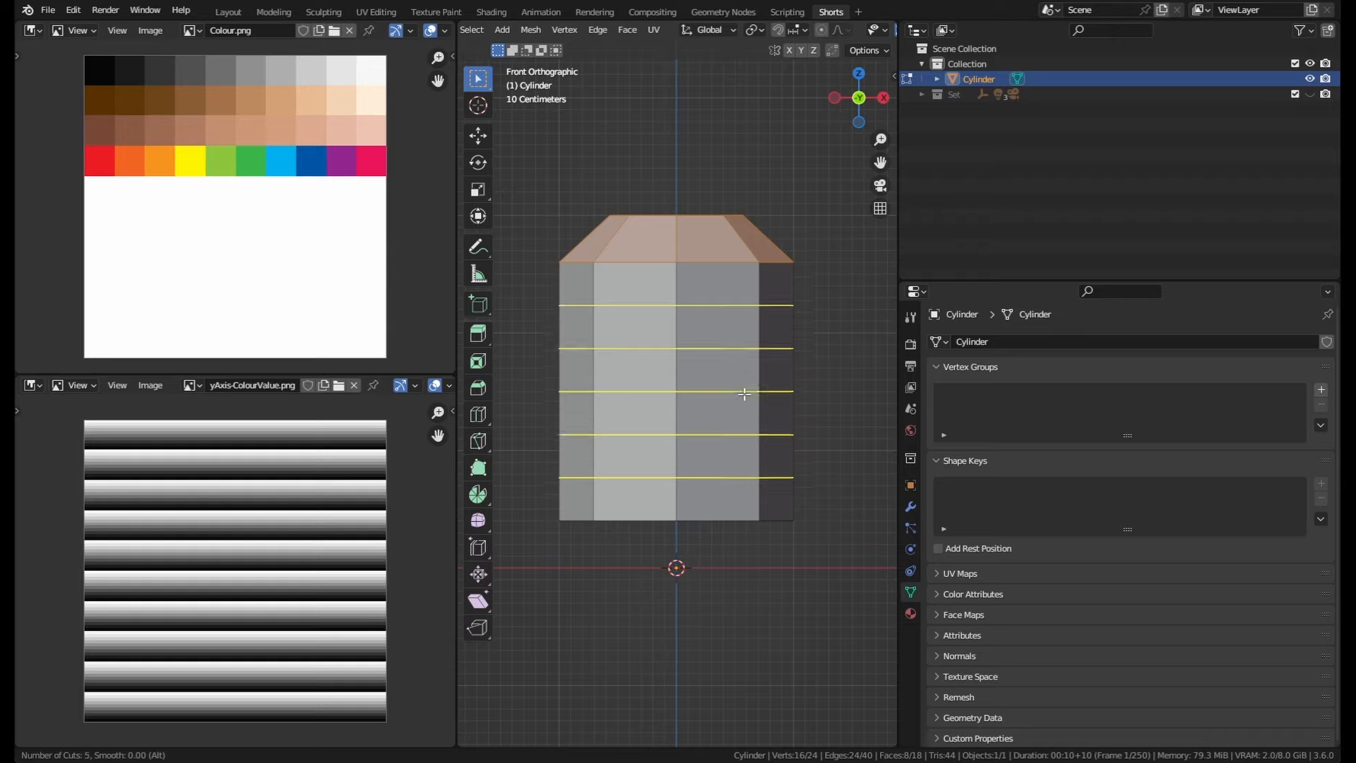
pyautogui.scroll(-3, 744, 394)
pyautogui.scroll(5, 744, 394)
pyautogui.scroll(-8, 740, 374)
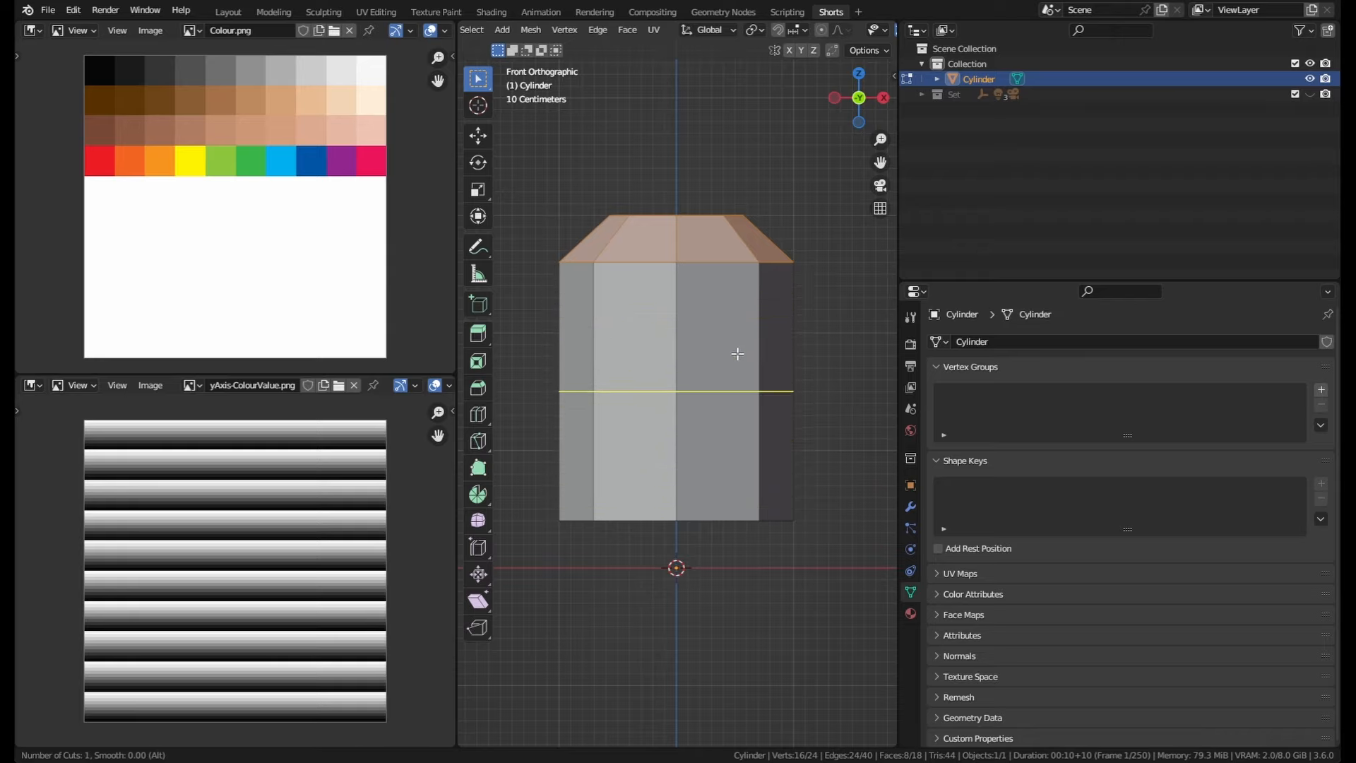
pyautogui.scroll(4, 734, 351)
pyautogui.scroll(-4, 731, 350)
pyautogui.click(694, 393)
pyautogui.rightClick(698, 394)
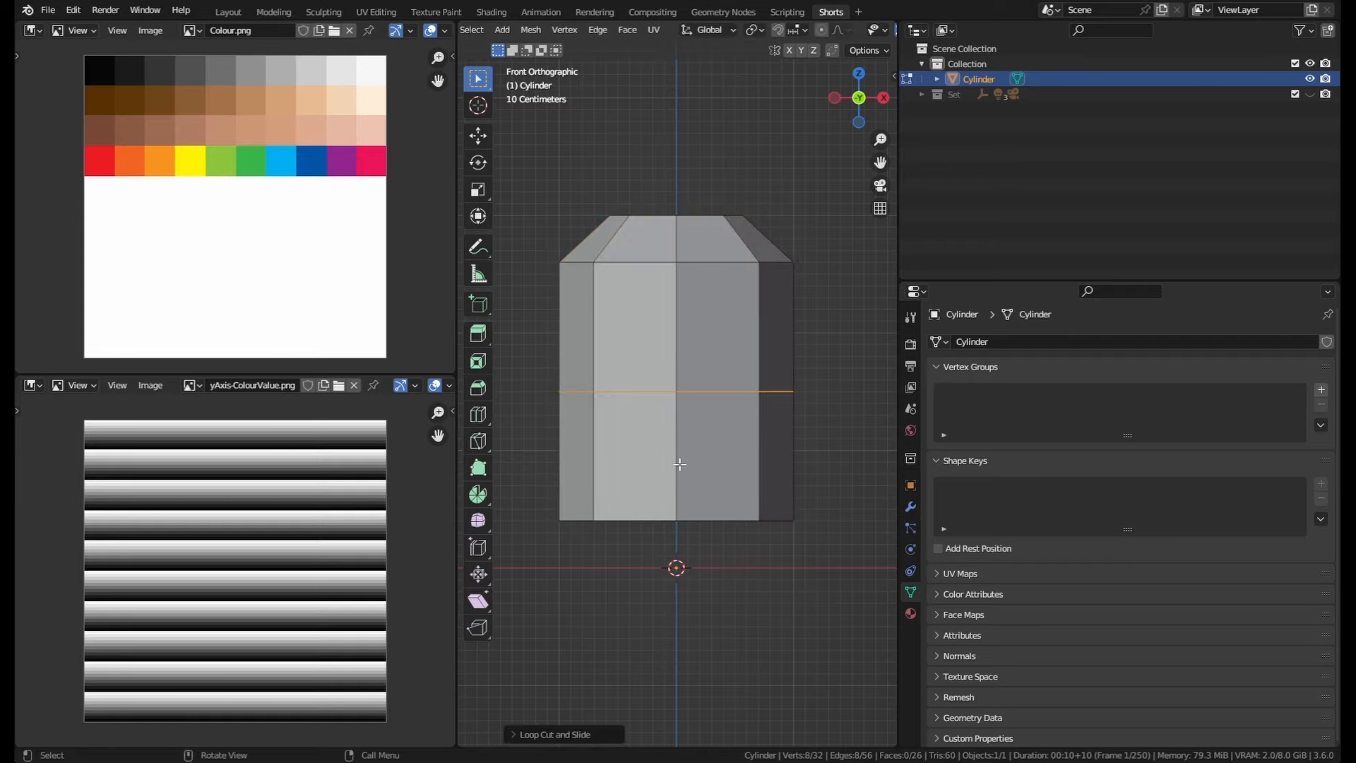
pyautogui.click(537, 734)
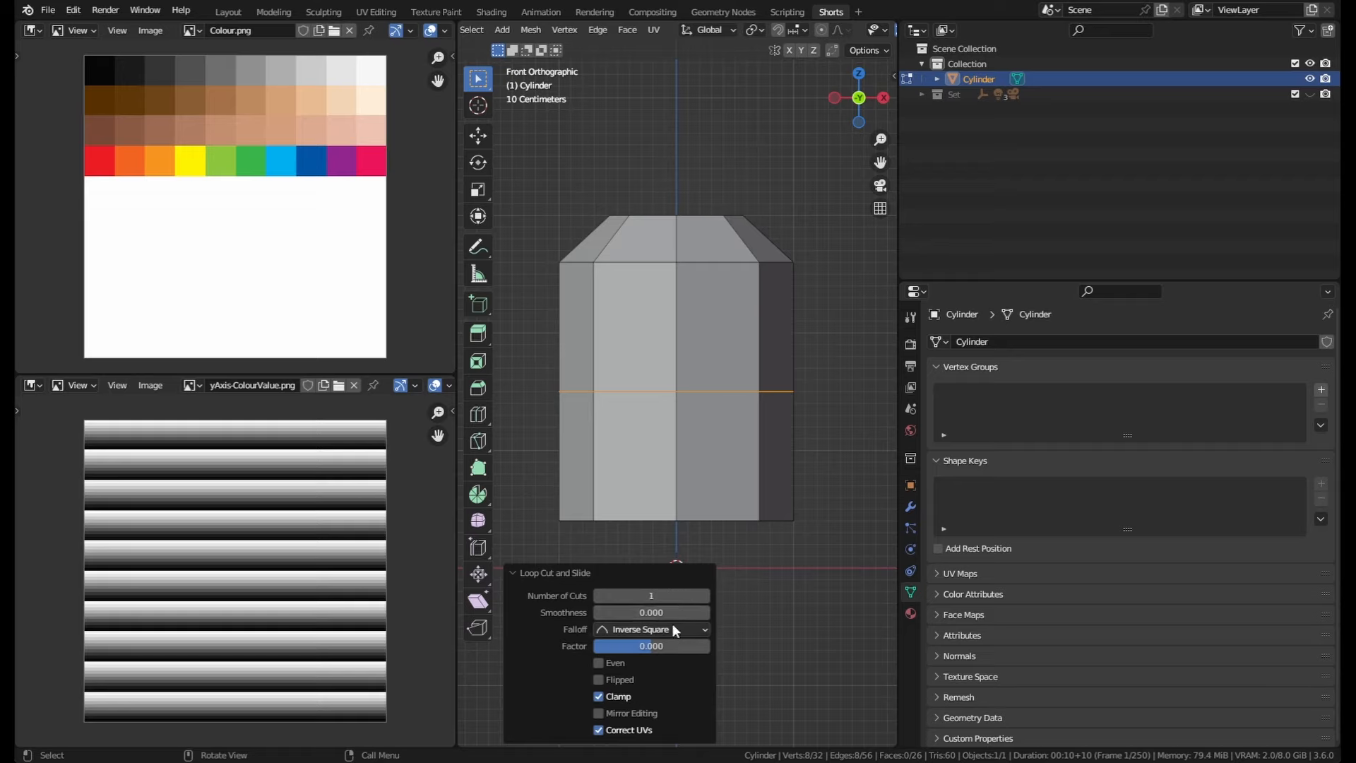
# Step: Inset the two upper front faces of the body with a thickness of about 0.12 m
pyautogui.moveTo(763, 424); pyautogui.dragTo(742, 490, button='middle')
pyautogui.press('KP_1')
pyautogui.hotkey('alt', 'a')
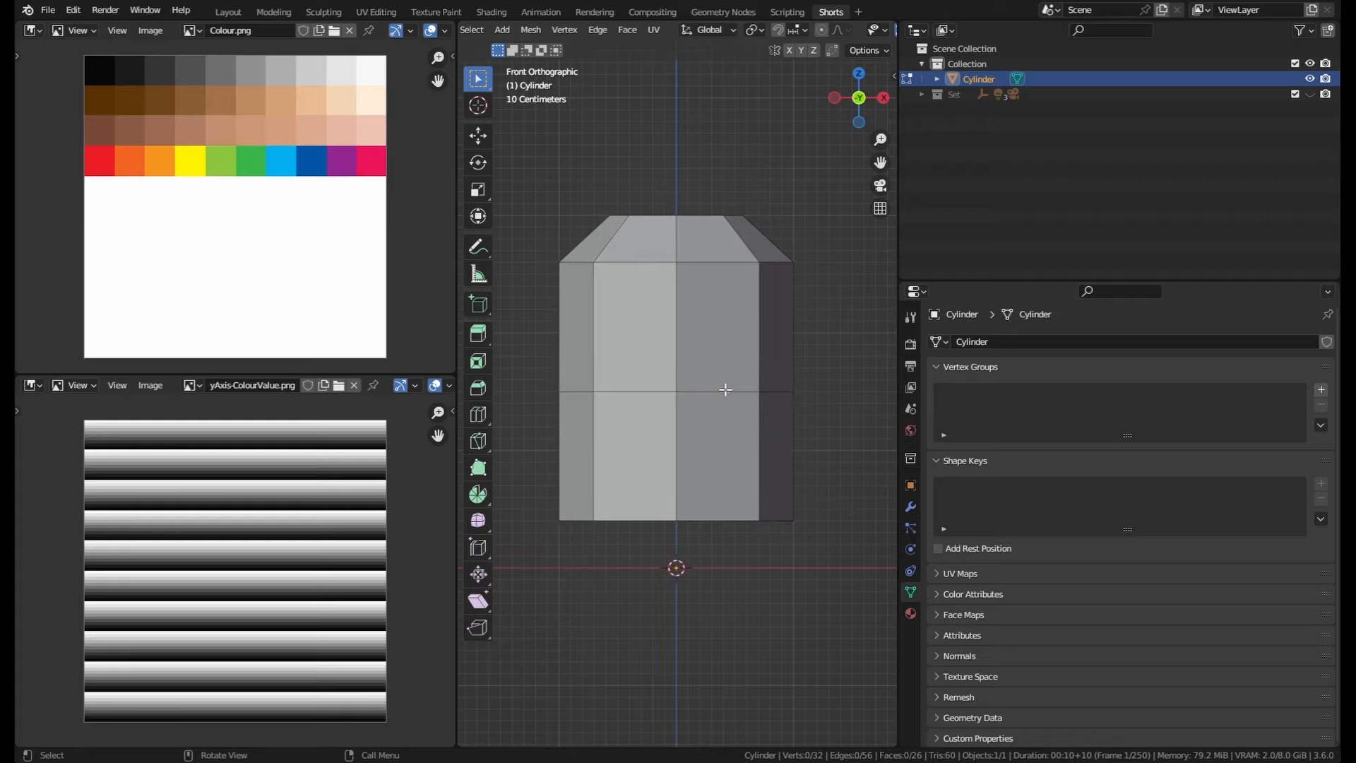
pyautogui.click(721, 313)
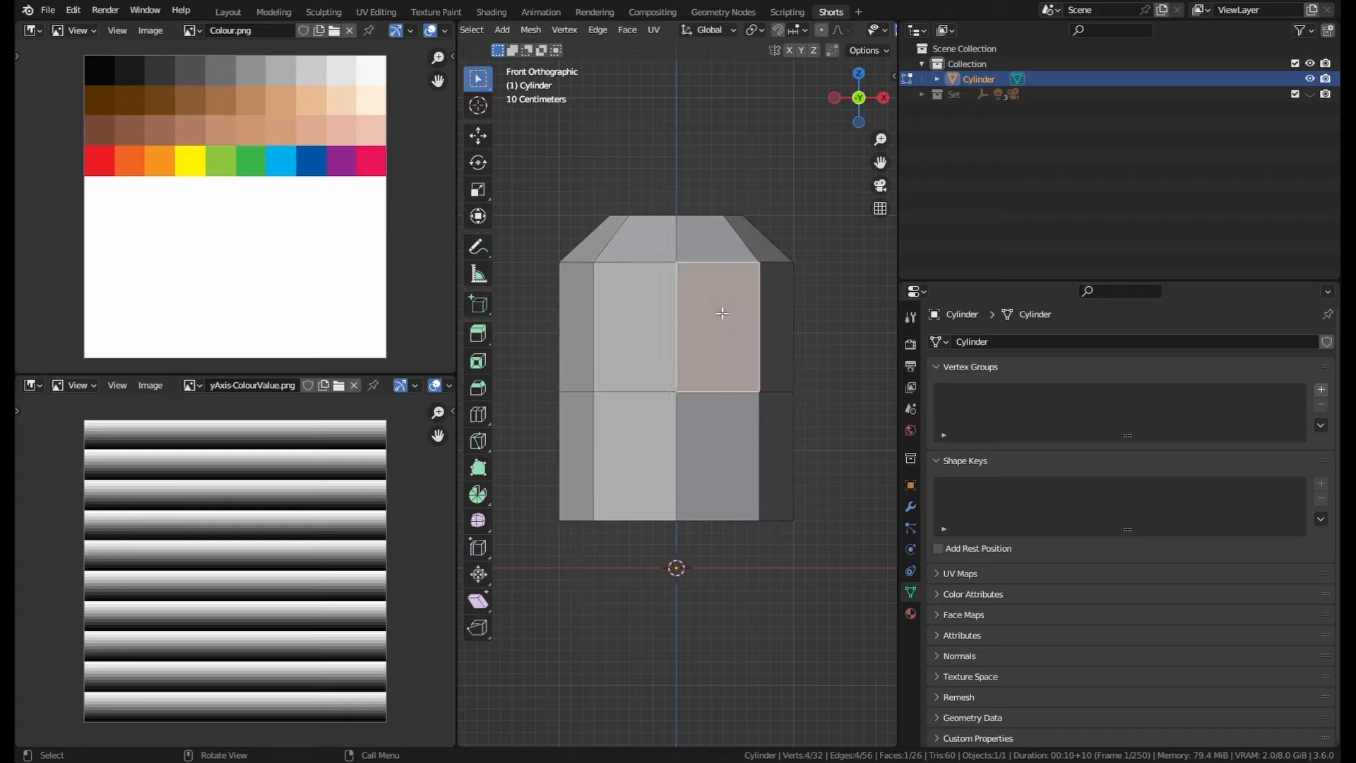
pyautogui.keyDown('shift'); pyautogui.click(640, 337); pyautogui.keyUp('shift')
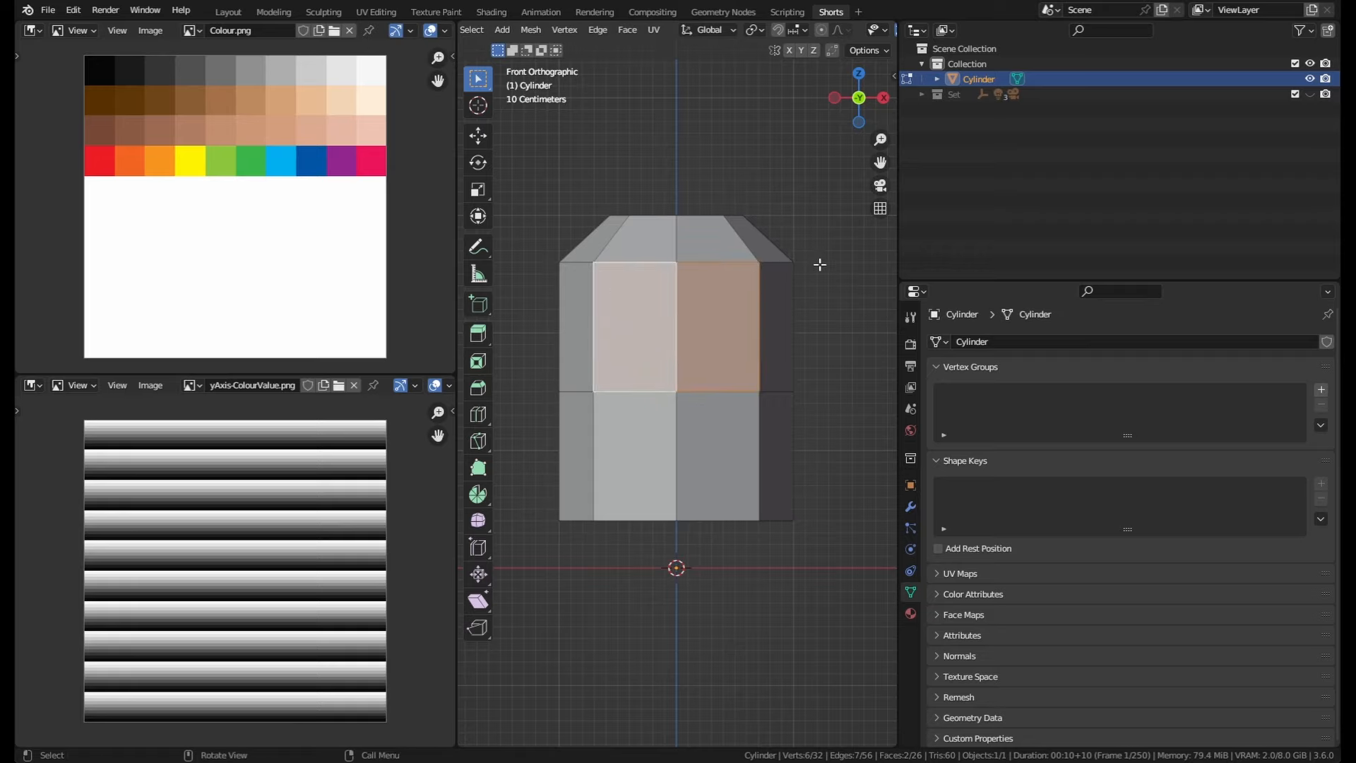
pyautogui.press('i')
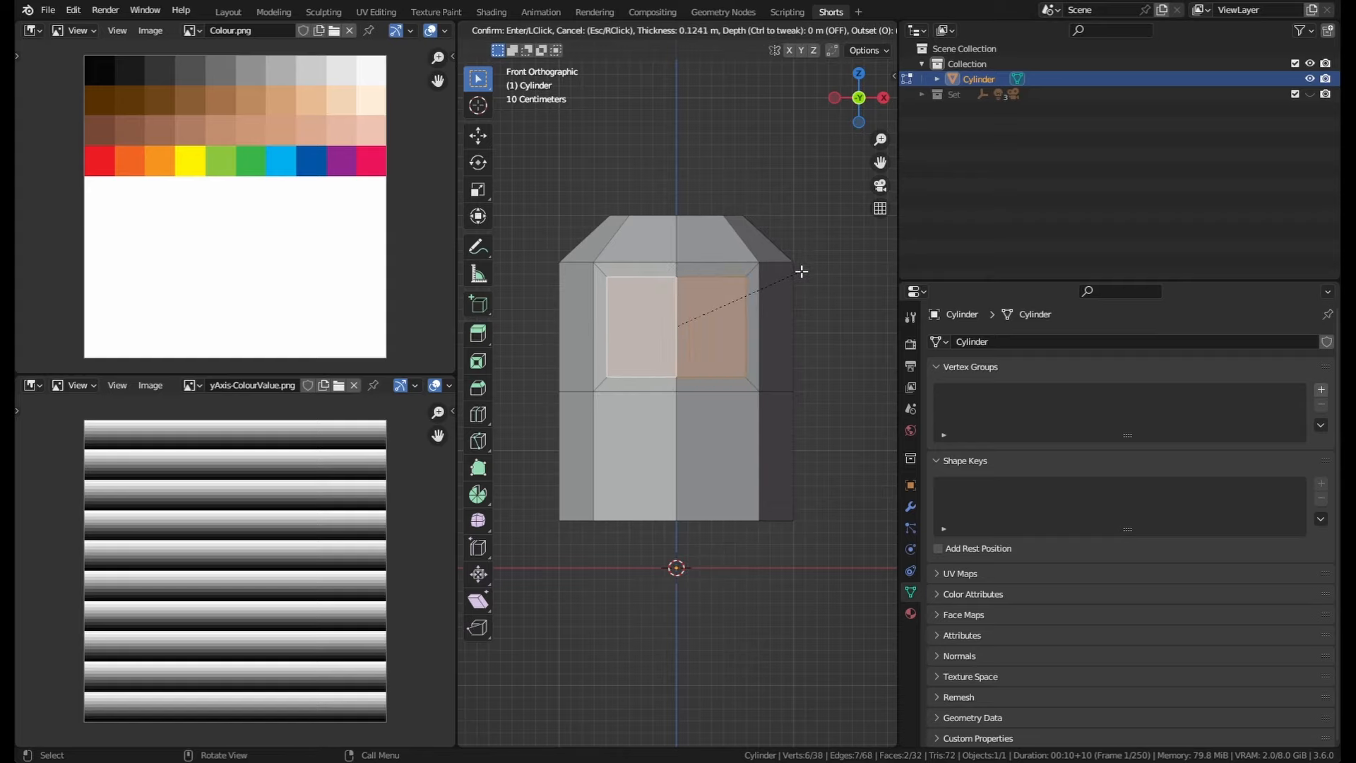
pyautogui.press('i')
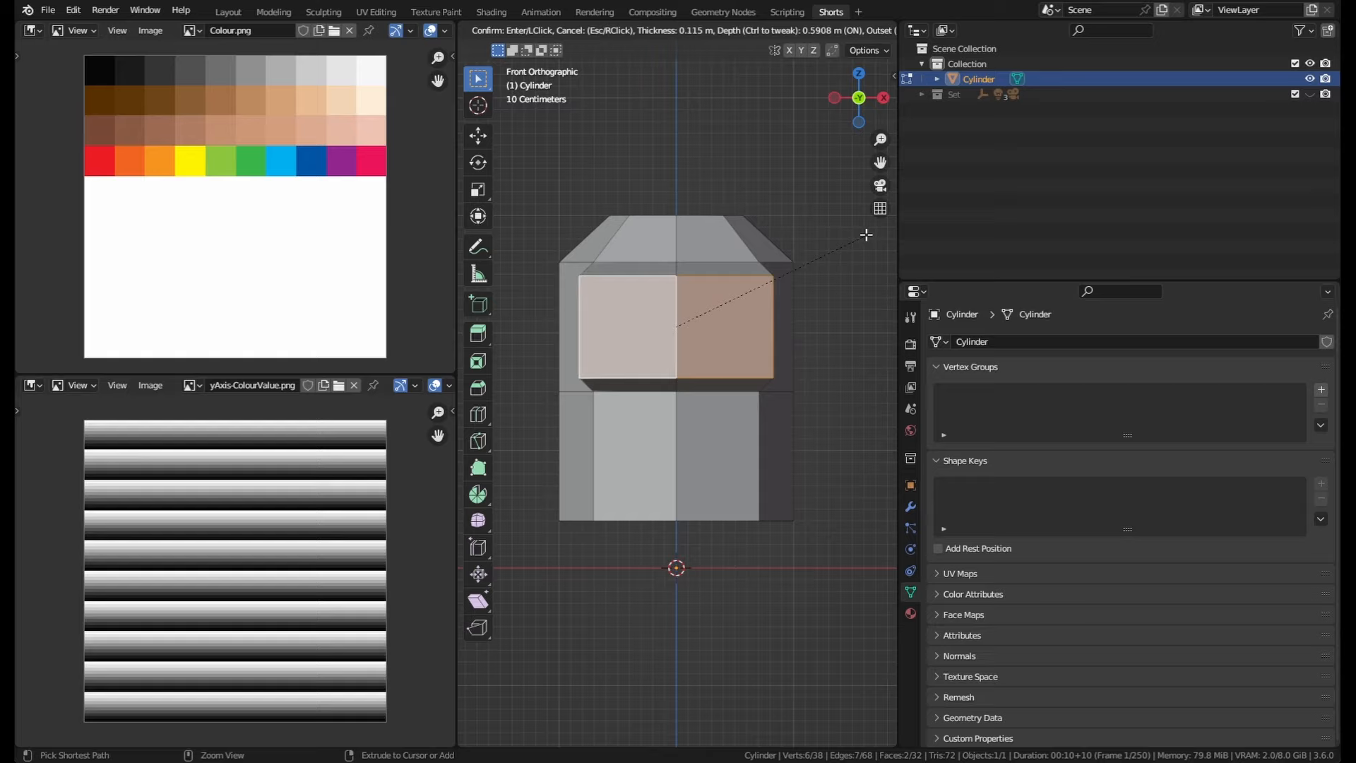
pyautogui.press('ctrl')
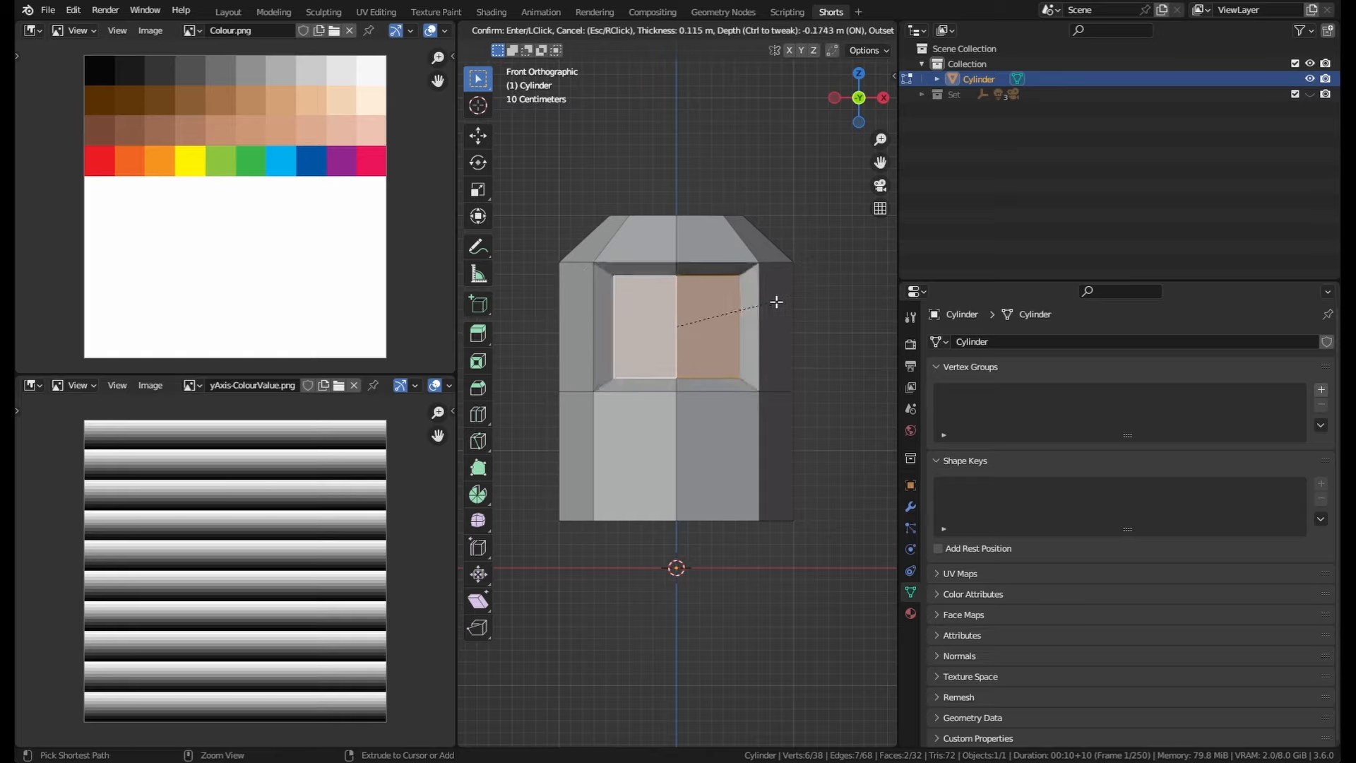
pyautogui.click(823, 267)
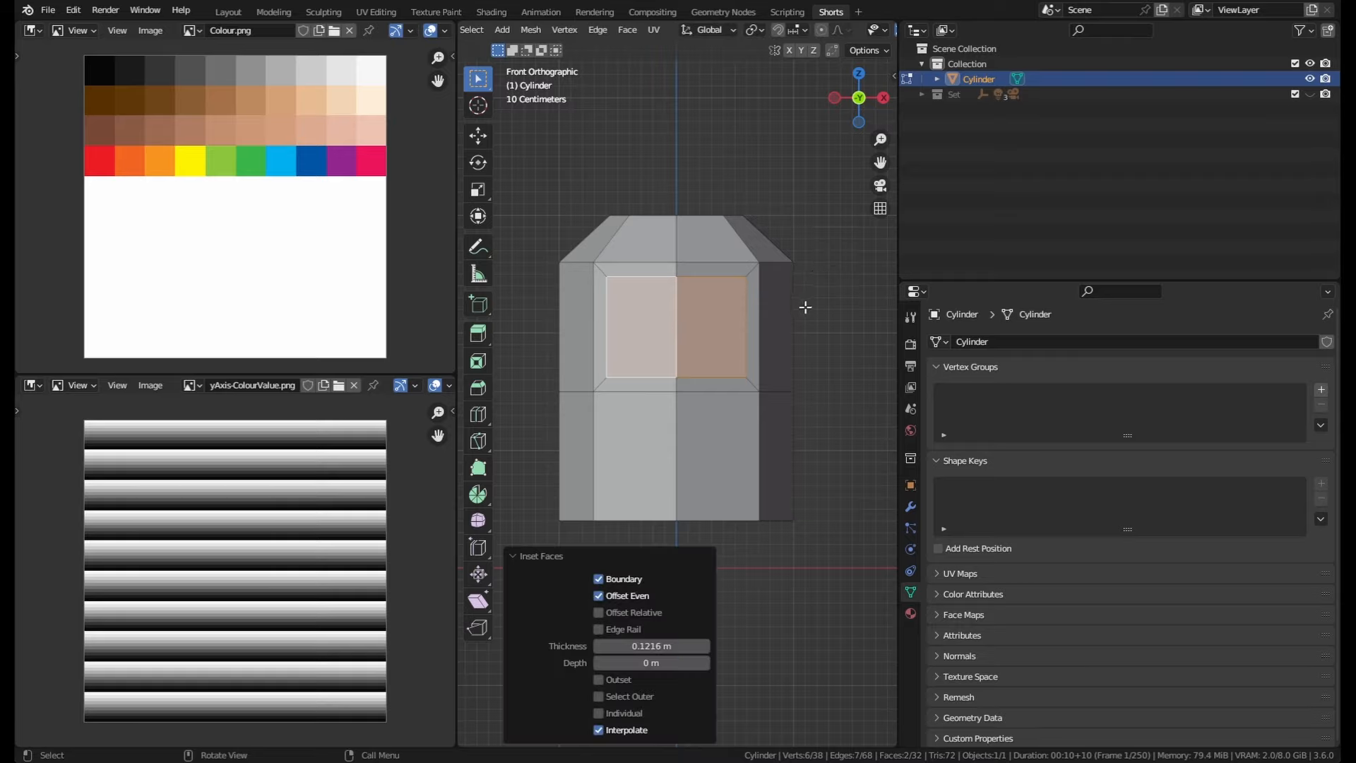
pyautogui.moveTo(805, 307); pyautogui.dragTo(678, 443, button='middle')
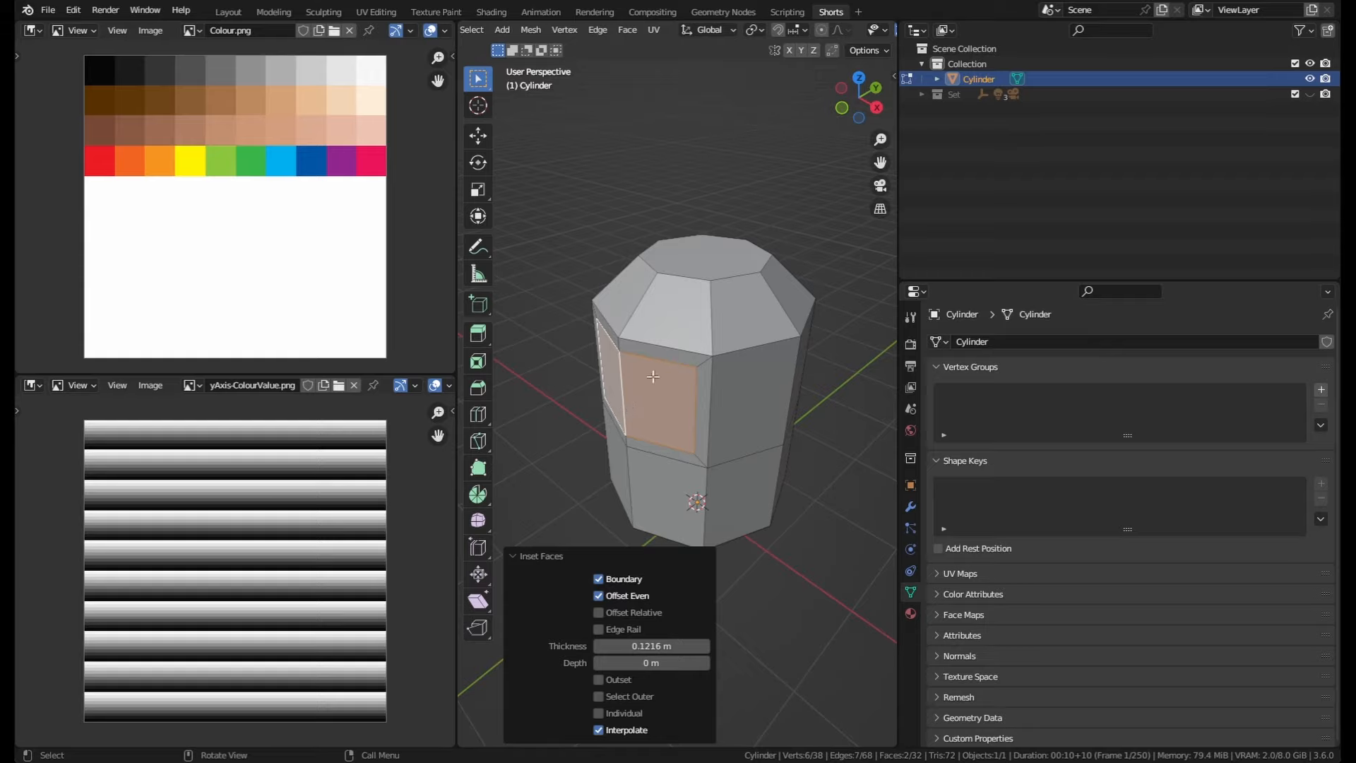
pyautogui.moveTo(648, 387)
pyautogui.mouseDown(button='middle')
pyautogui.moveTo(682, 367)
pyautogui.moveTo(759, 370)
pyautogui.moveTo(674, 385)
pyautogui.mouseUp(button='middle')
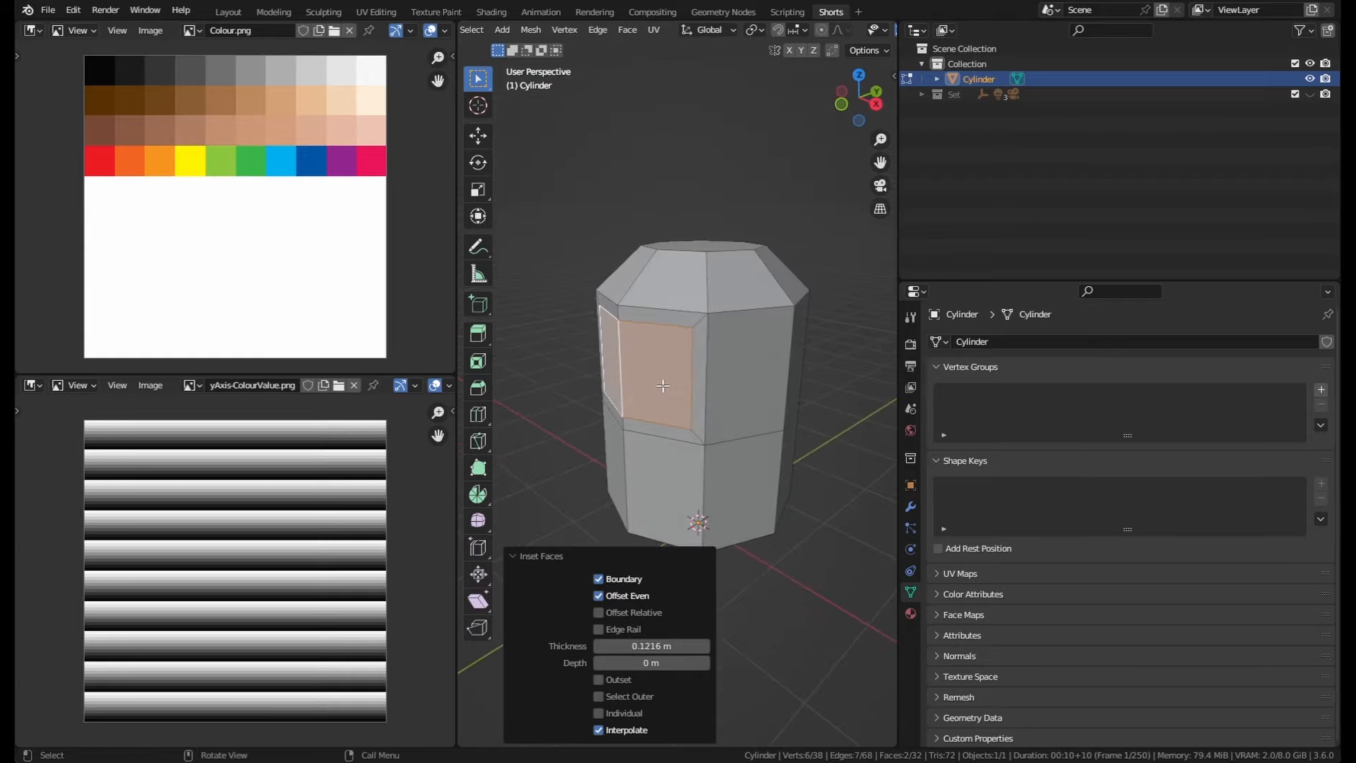
# Step: Extrude the two inset body faces inward by about 0.115 m
pyautogui.press('e')
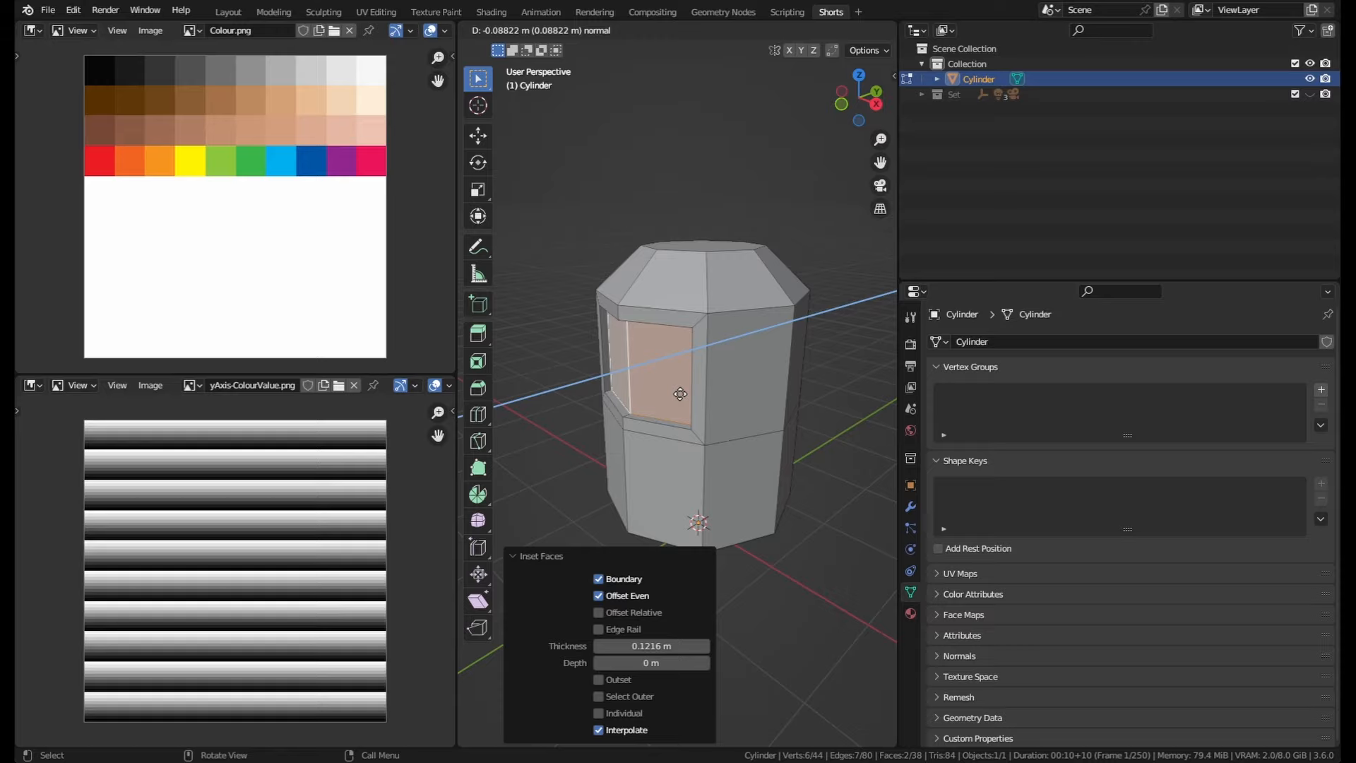
pyautogui.click(680, 393)
pyautogui.moveTo(681, 395); pyautogui.dragTo(788, 276, button='middle')
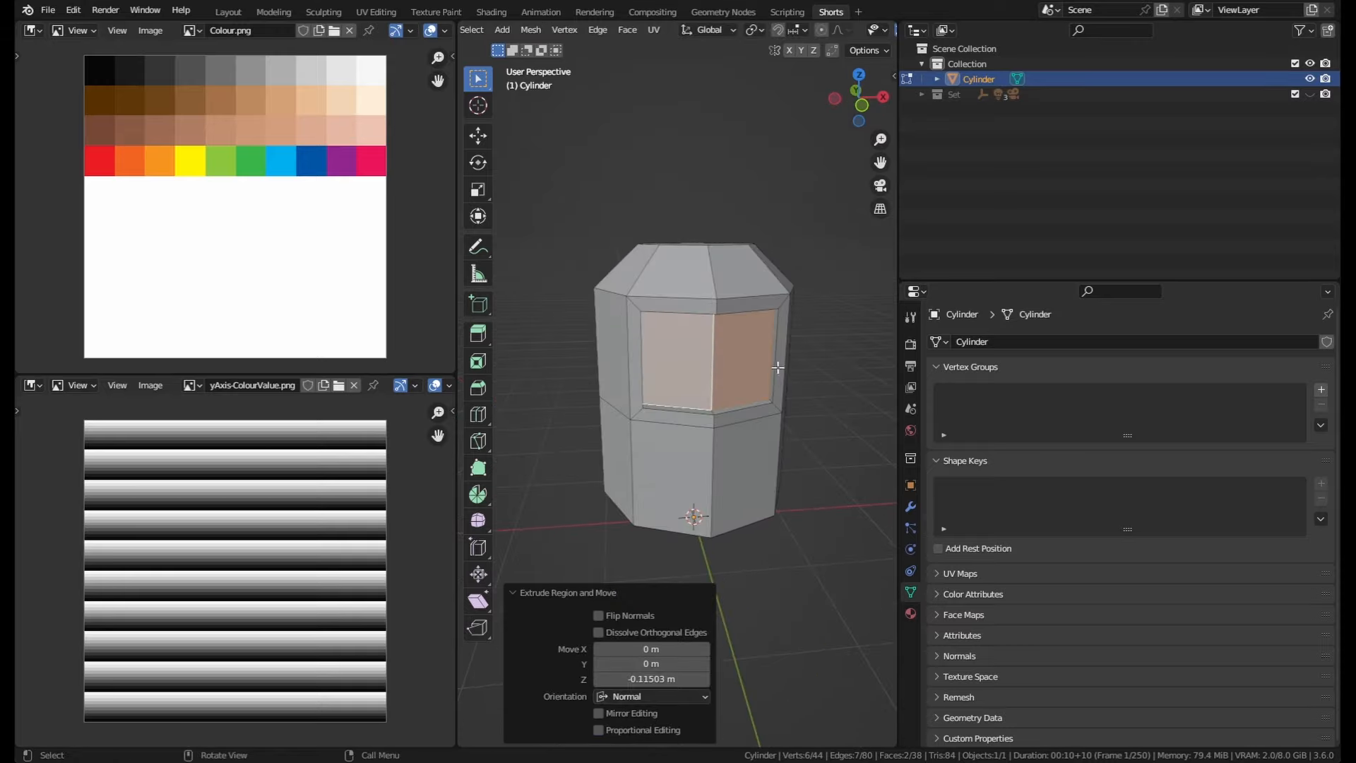
# Step: Inset the two recessed faces again with a thickness of about 0.23 m
pyautogui.moveTo(780, 414); pyautogui.dragTo(701, 311, button='middle')
pyautogui.scroll(2, 737, 347)
pyautogui.click(754, 311)
pyautogui.scroll(-1, 748, 341)
pyautogui.keyDown('shift'); pyautogui.click(670, 351); pyautogui.keyUp('shift')
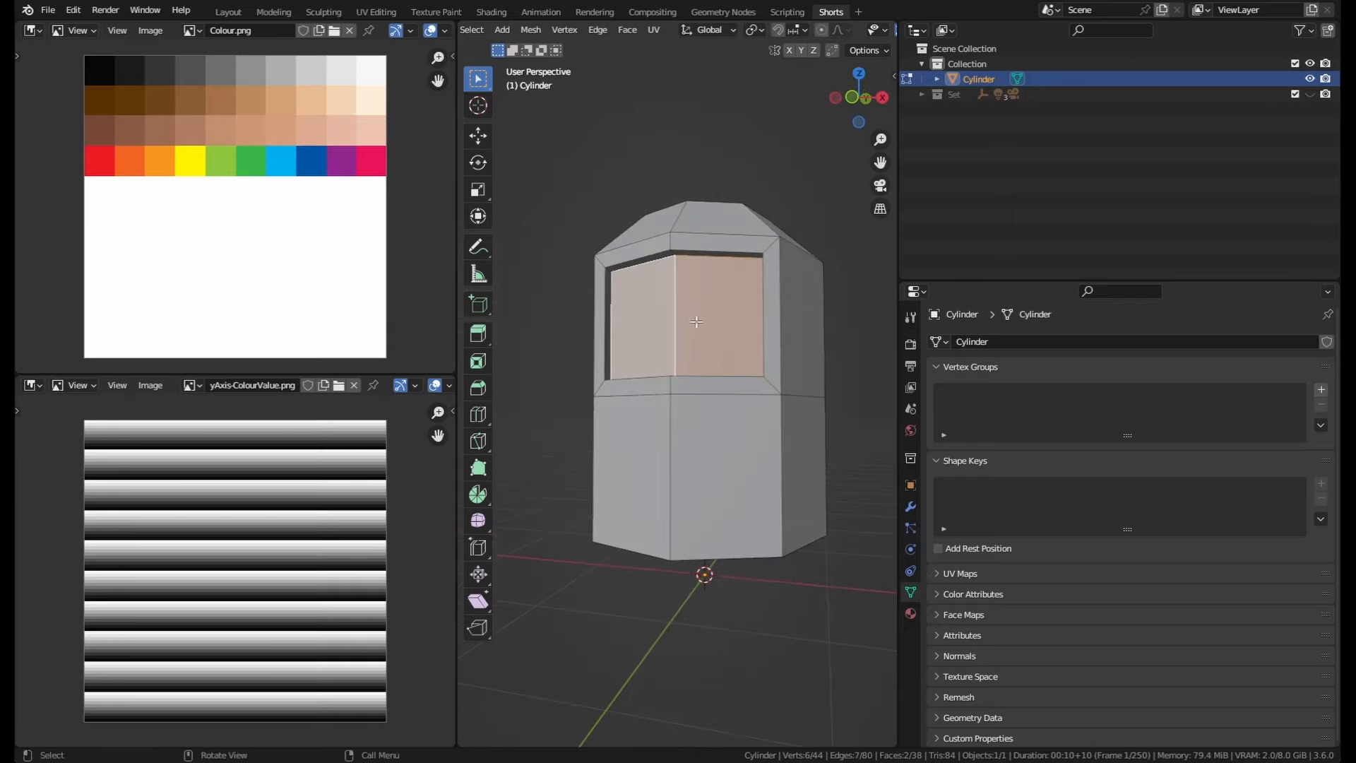
pyautogui.keyDown('shift'); pyautogui.click(640, 324); pyautogui.keyUp('shift')
pyautogui.keyDown('shift'); pyautogui.click(640, 324); pyautogui.keyUp('shift')
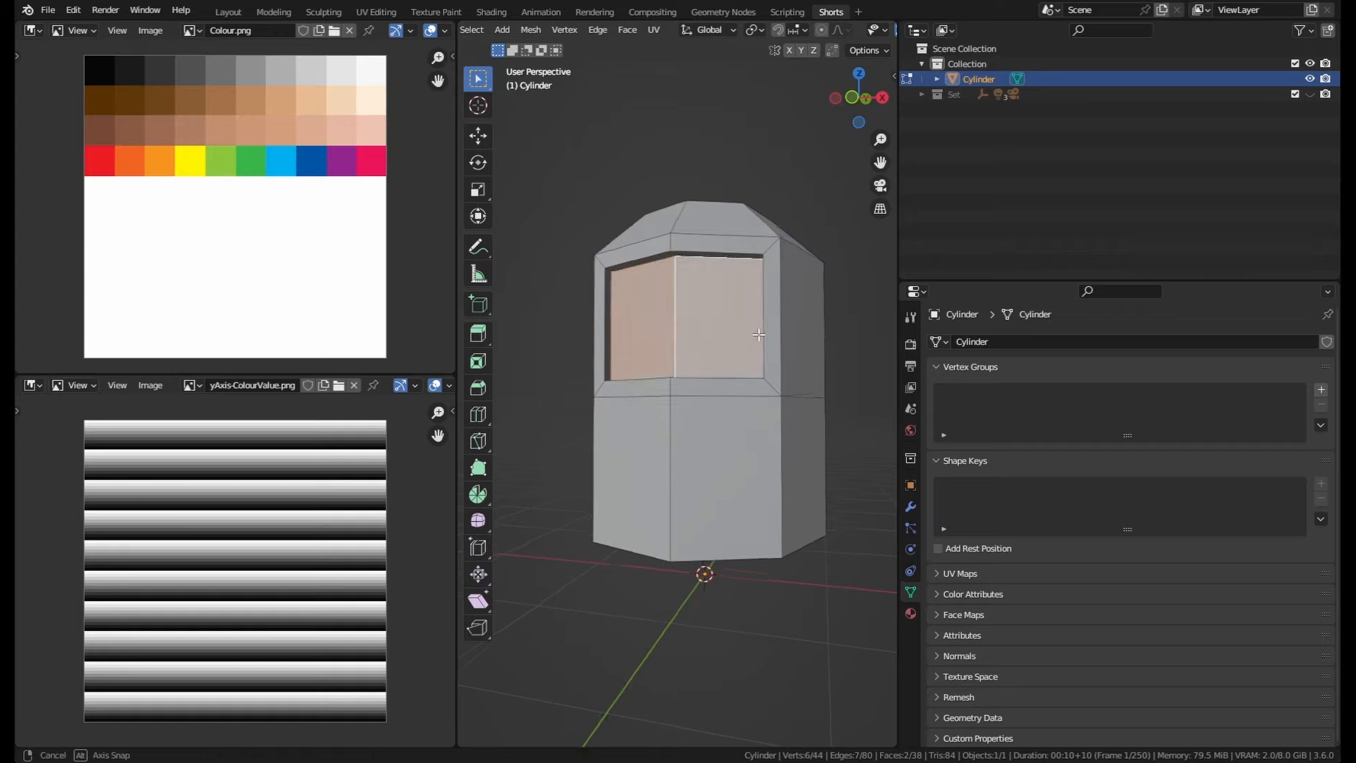
pyautogui.moveTo(640, 324); pyautogui.dragTo(760, 353, button='middle')
pyautogui.press('i')
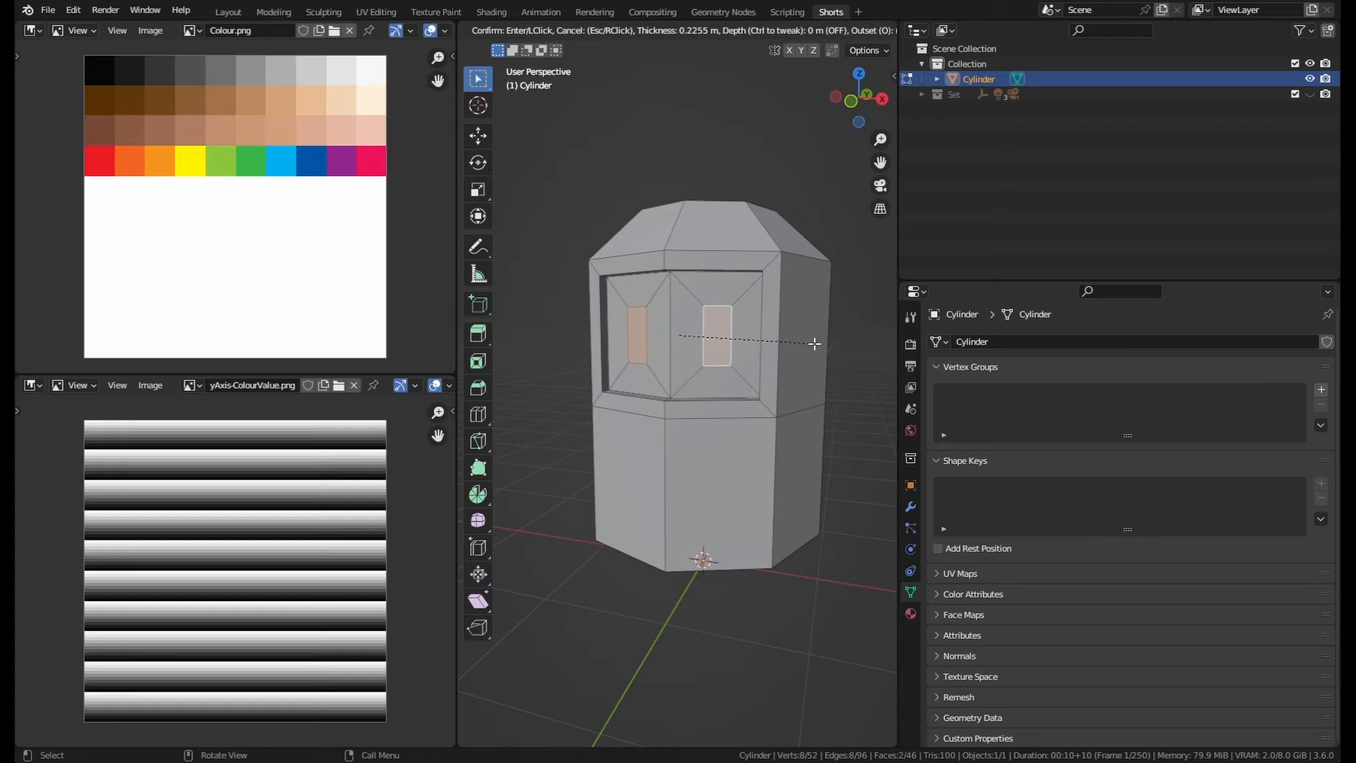
pyautogui.click(818, 341)
# Step: Try to extrude the two small inner faces, then undo the extrusion
pyautogui.scroll(1, 734, 339)
pyautogui.press('e')
pyautogui.click(734, 339)
pyautogui.moveTo(734, 338); pyautogui.dragTo(711, 456, button='middle')
pyautogui.hotkey('ctrl', 'z')
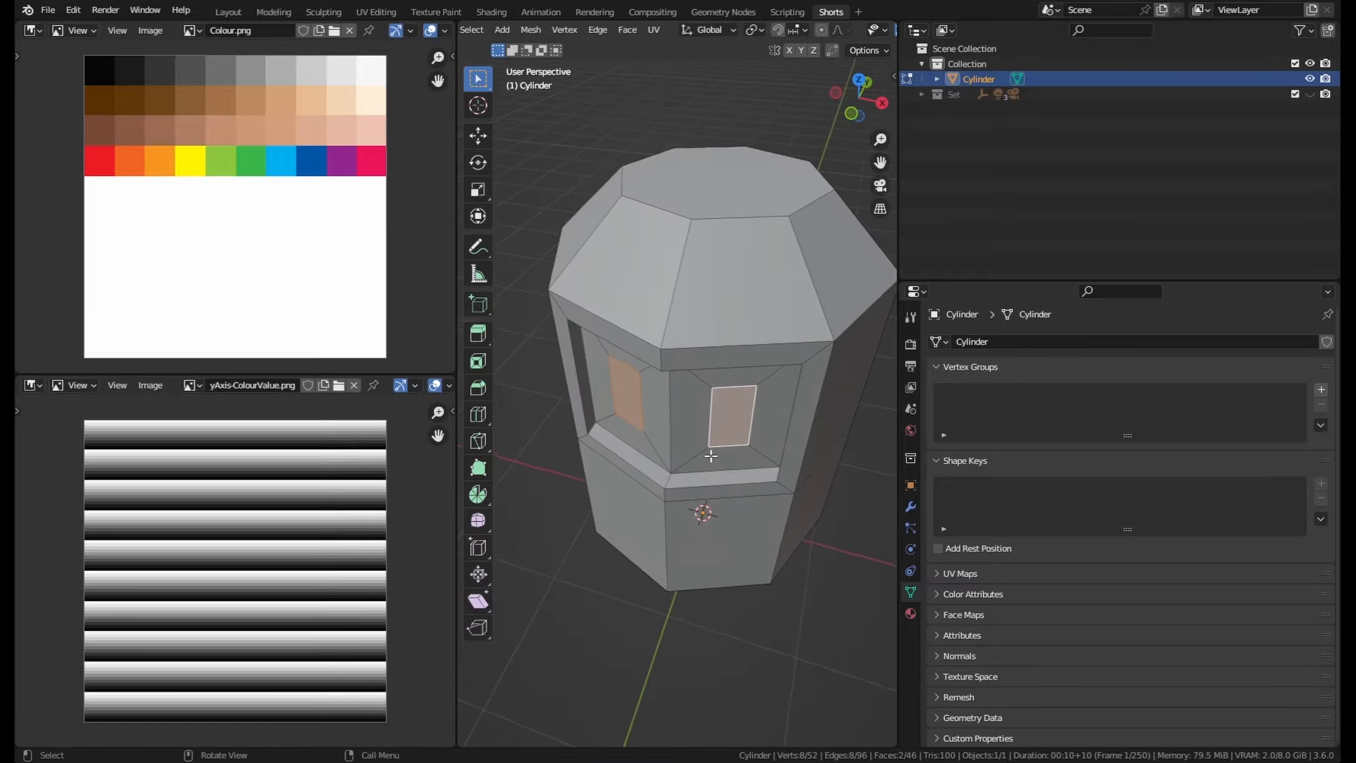
# Step: Extrude the two small inner faces outward along their normals by about 0.066 m
pyautogui.hotkey('alt', 'e')
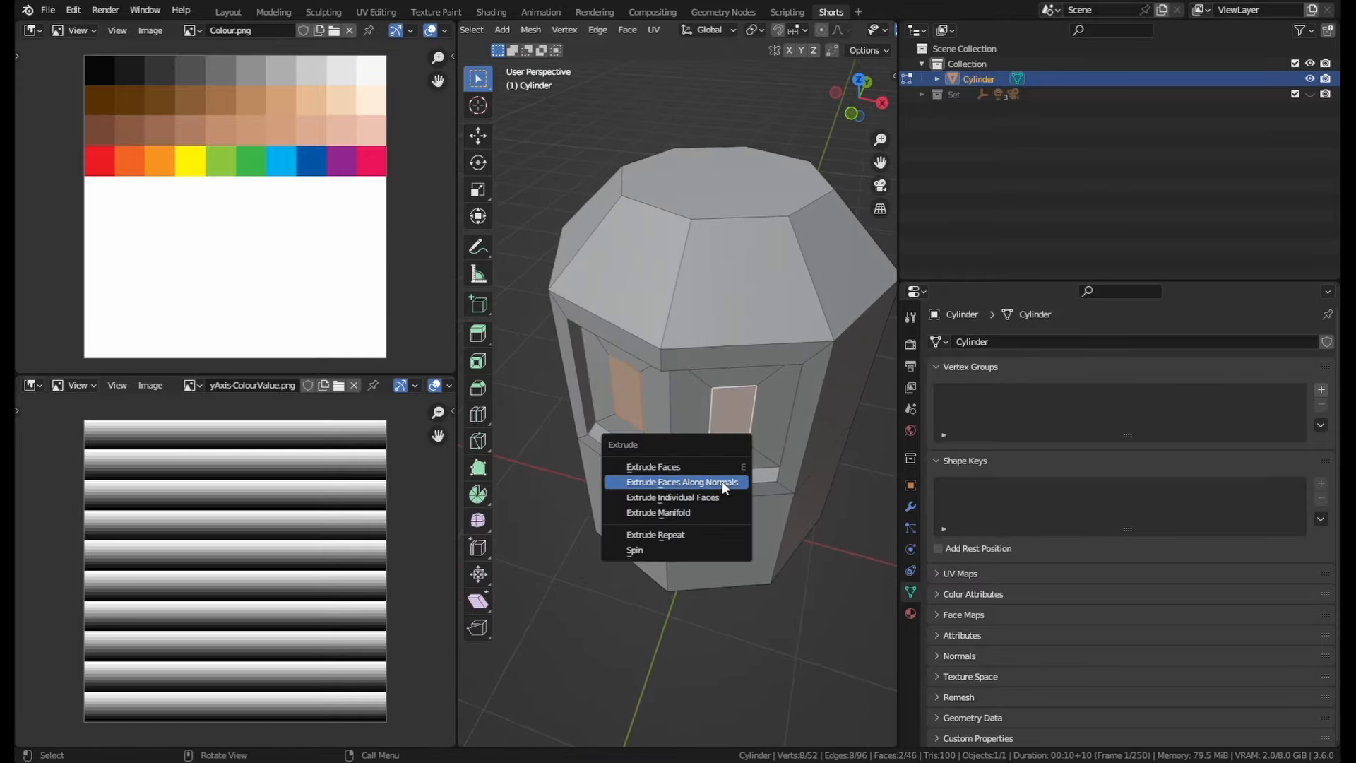
pyautogui.click(694, 483)
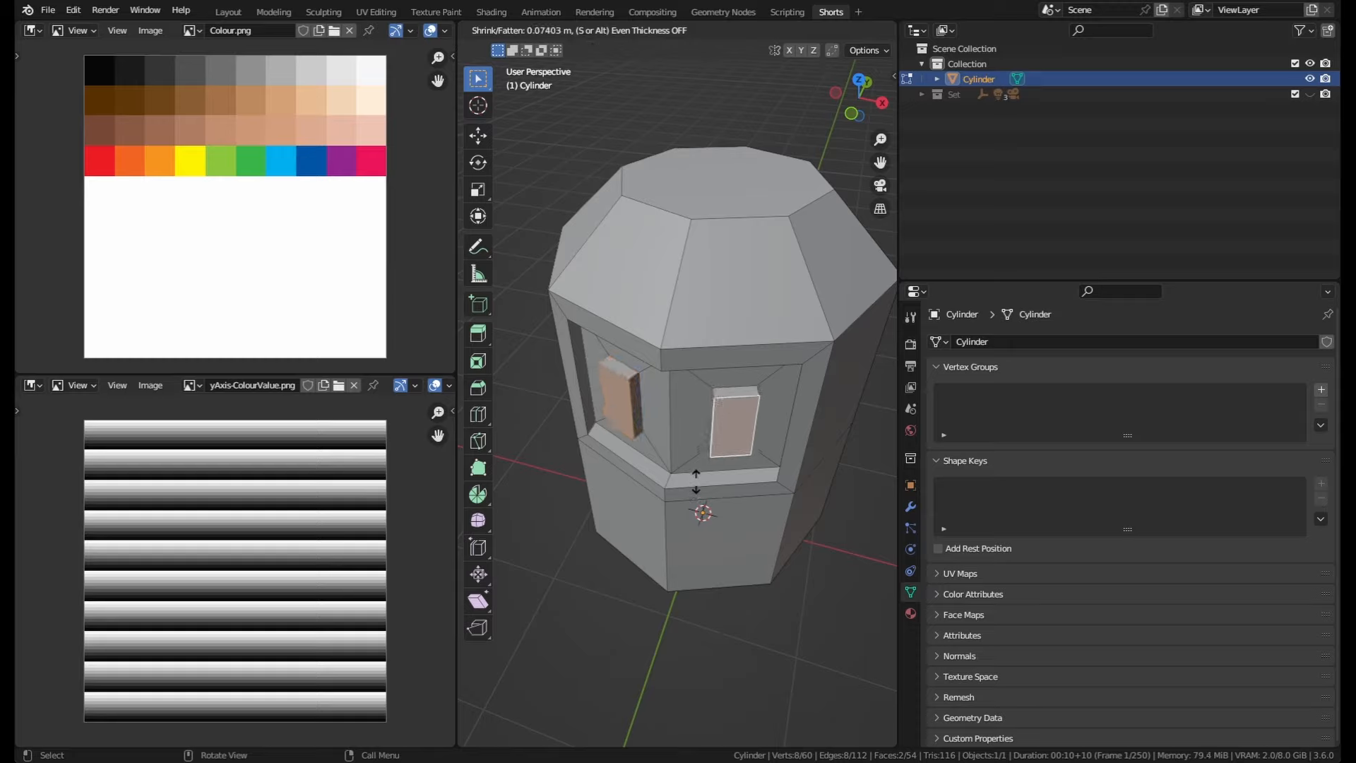
pyautogui.click(698, 482)
pyautogui.moveTo(699, 482); pyautogui.dragTo(782, 358, button='middle')
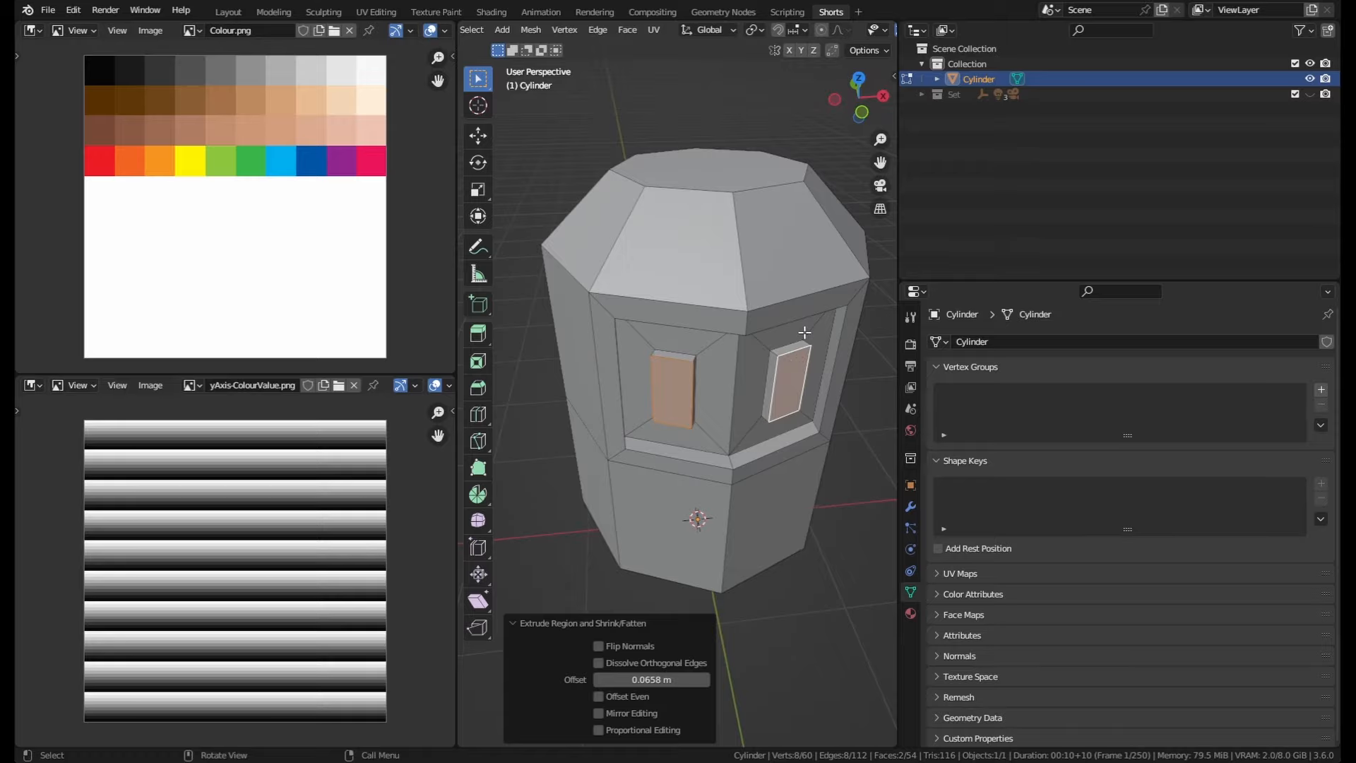
# Step: Turn on the face normals display in the viewport overlays to inspect the faces' orientations
pyautogui.moveTo(733, 344); pyautogui.dragTo(721, 272, button='middle')
pyautogui.scroll(2, 635, 356)
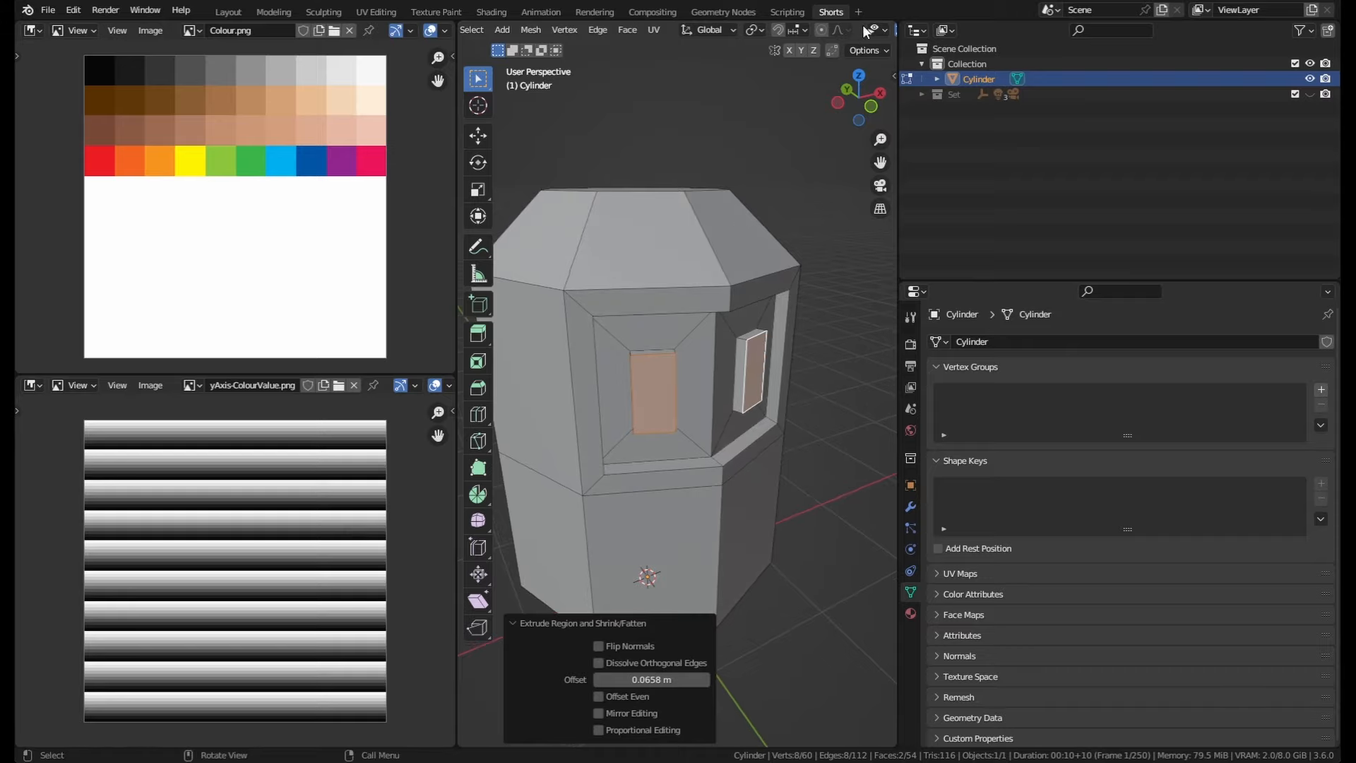
pyautogui.scroll(-2, 860, 26)
pyautogui.scroll(-3, 846, 31)
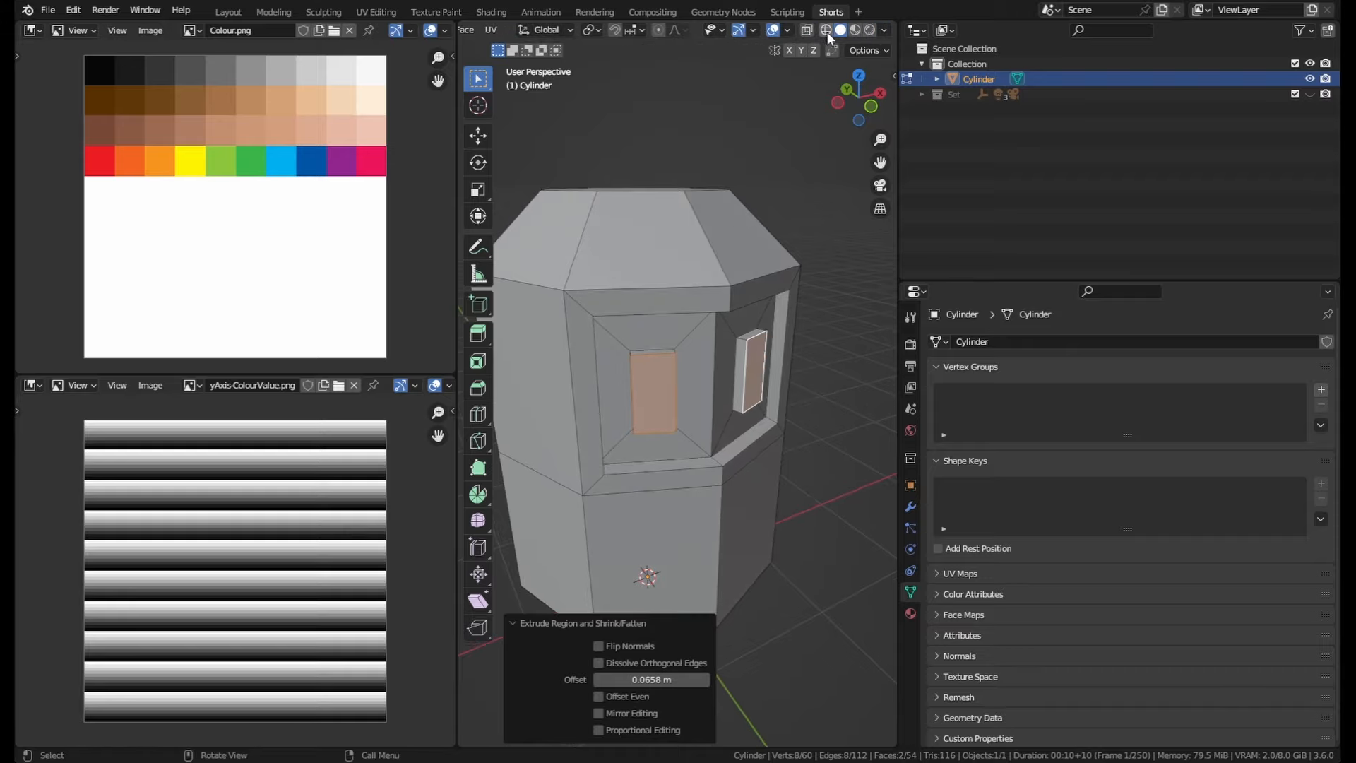
pyautogui.click(787, 31)
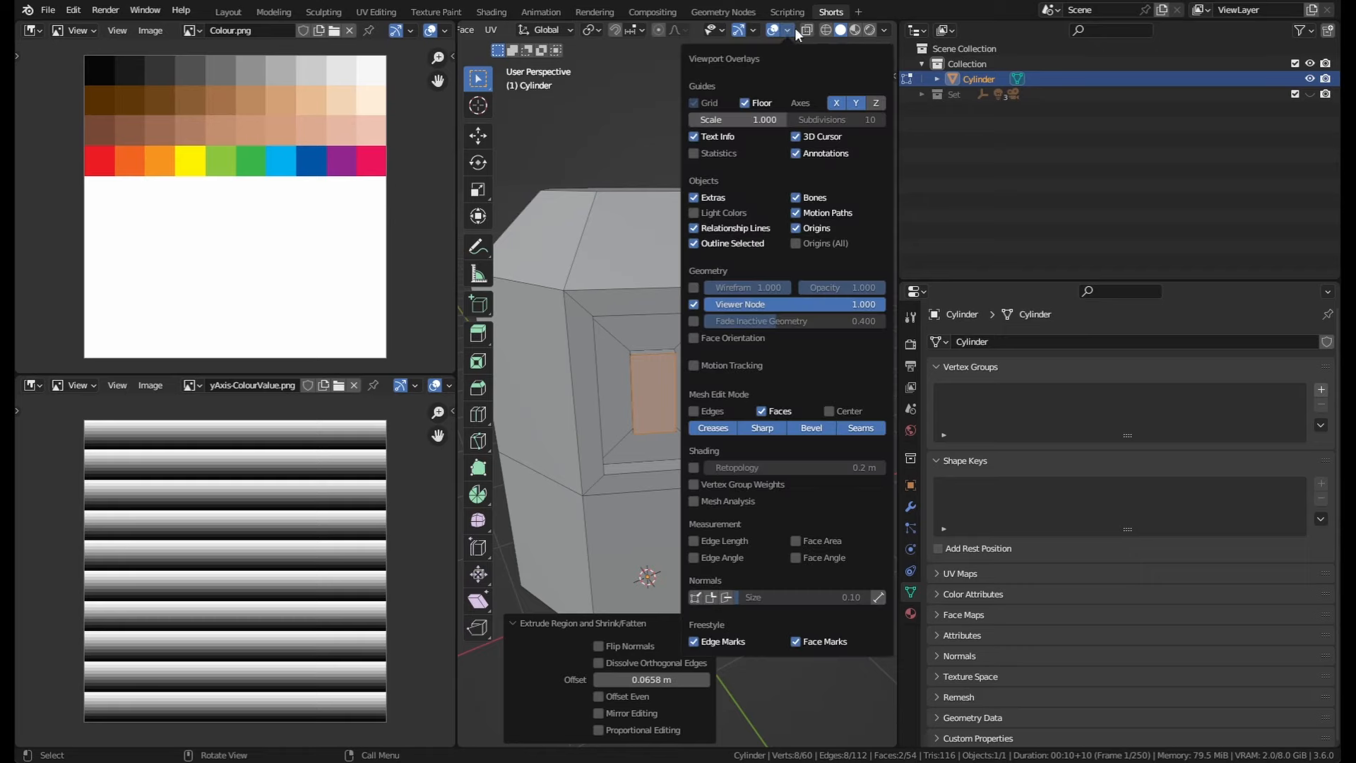
pyautogui.click(726, 599)
pyautogui.moveTo(699, 304); pyautogui.dragTo(734, 233, button='middle')
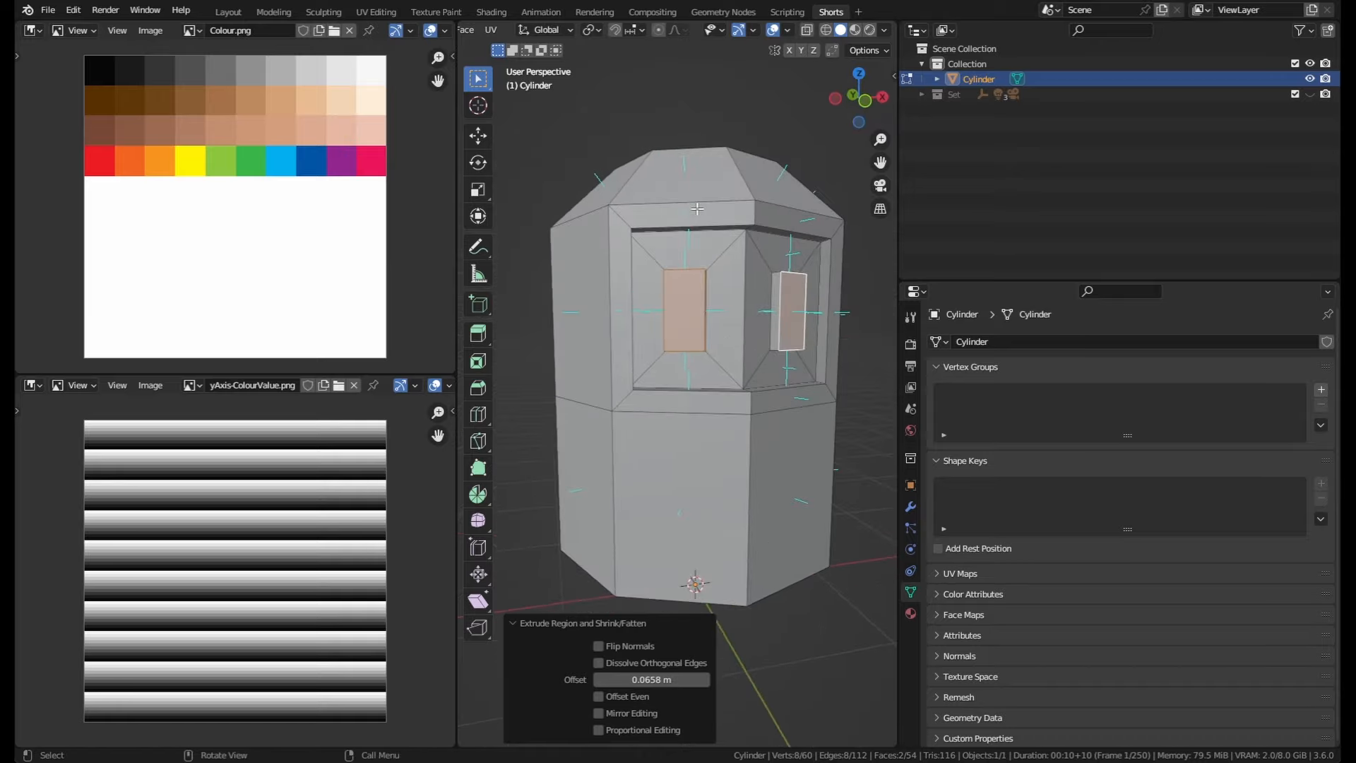
pyautogui.press('KP_1')
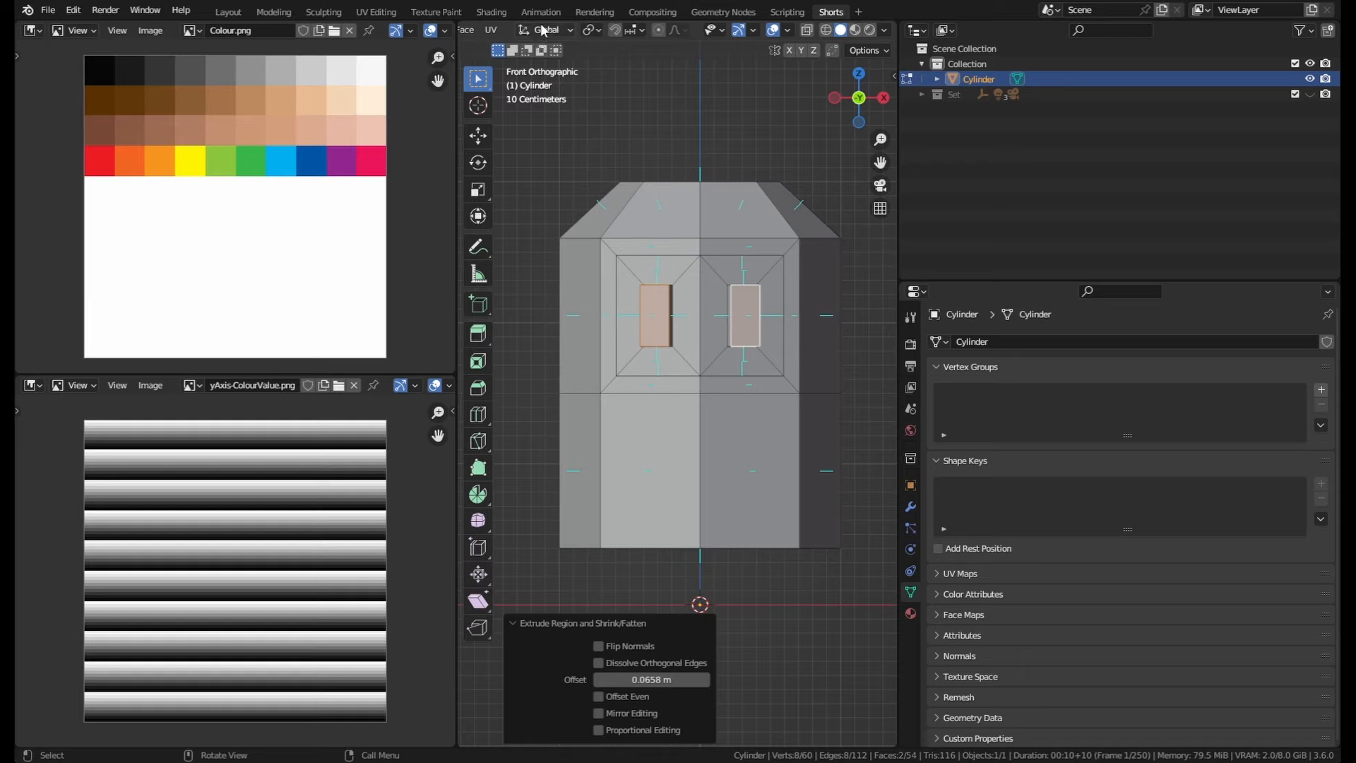
pyautogui.scroll(3, 615, 31)
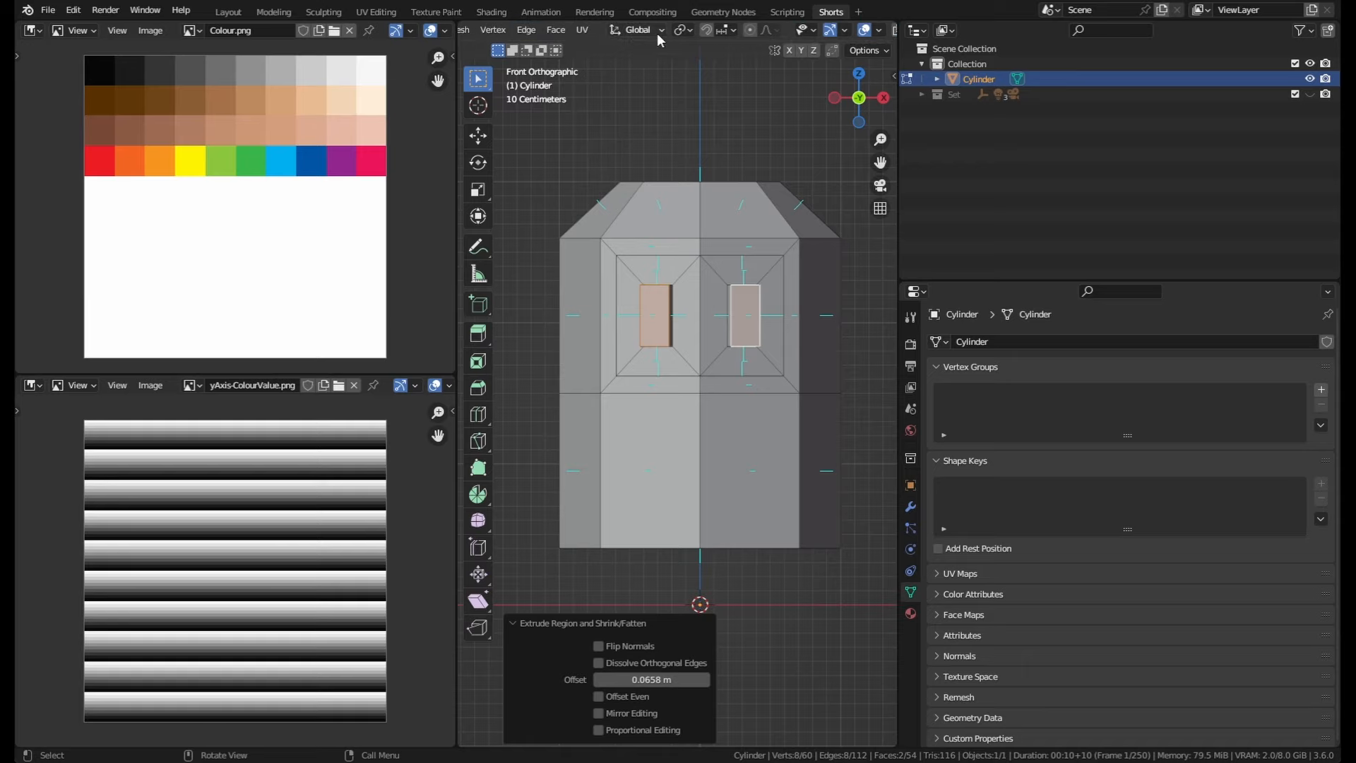
pyautogui.click(632, 31)
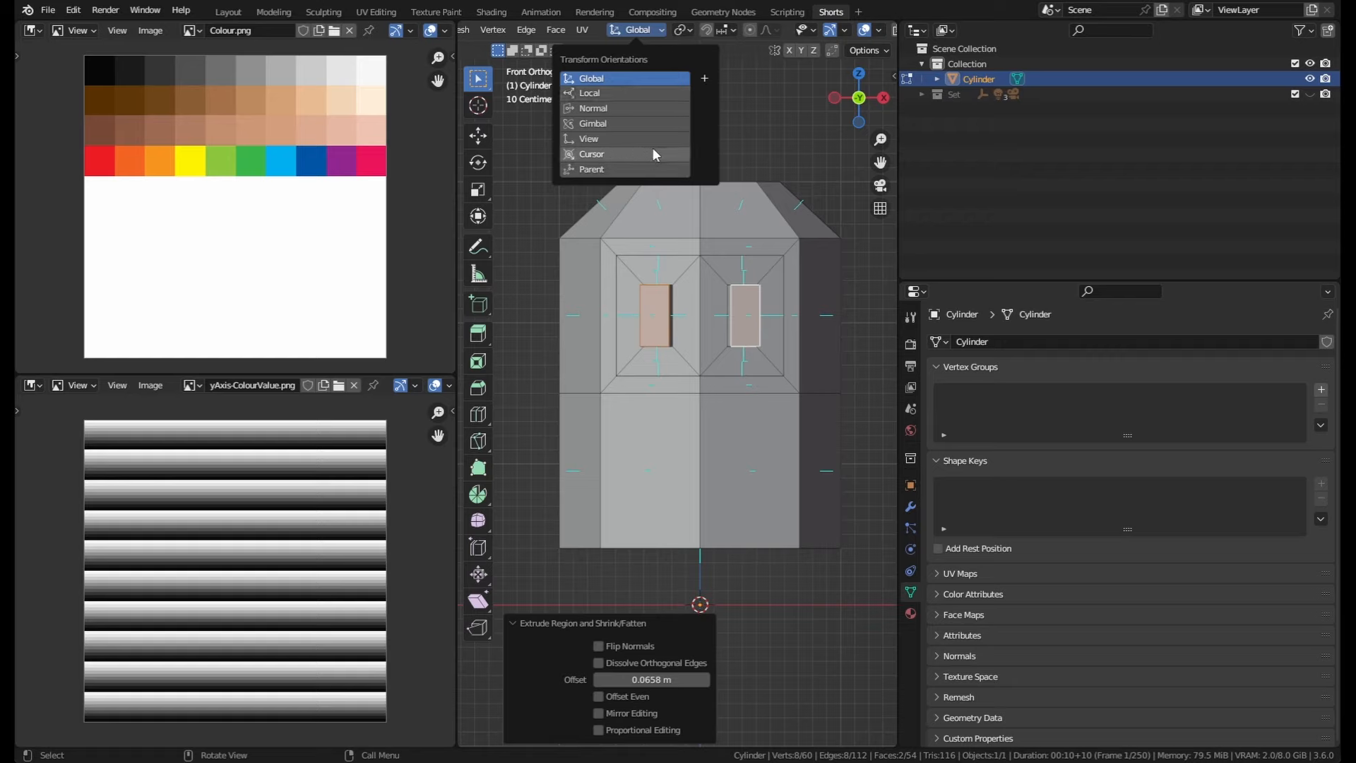
pyautogui.click(624, 78)
pyautogui.click(641, 31)
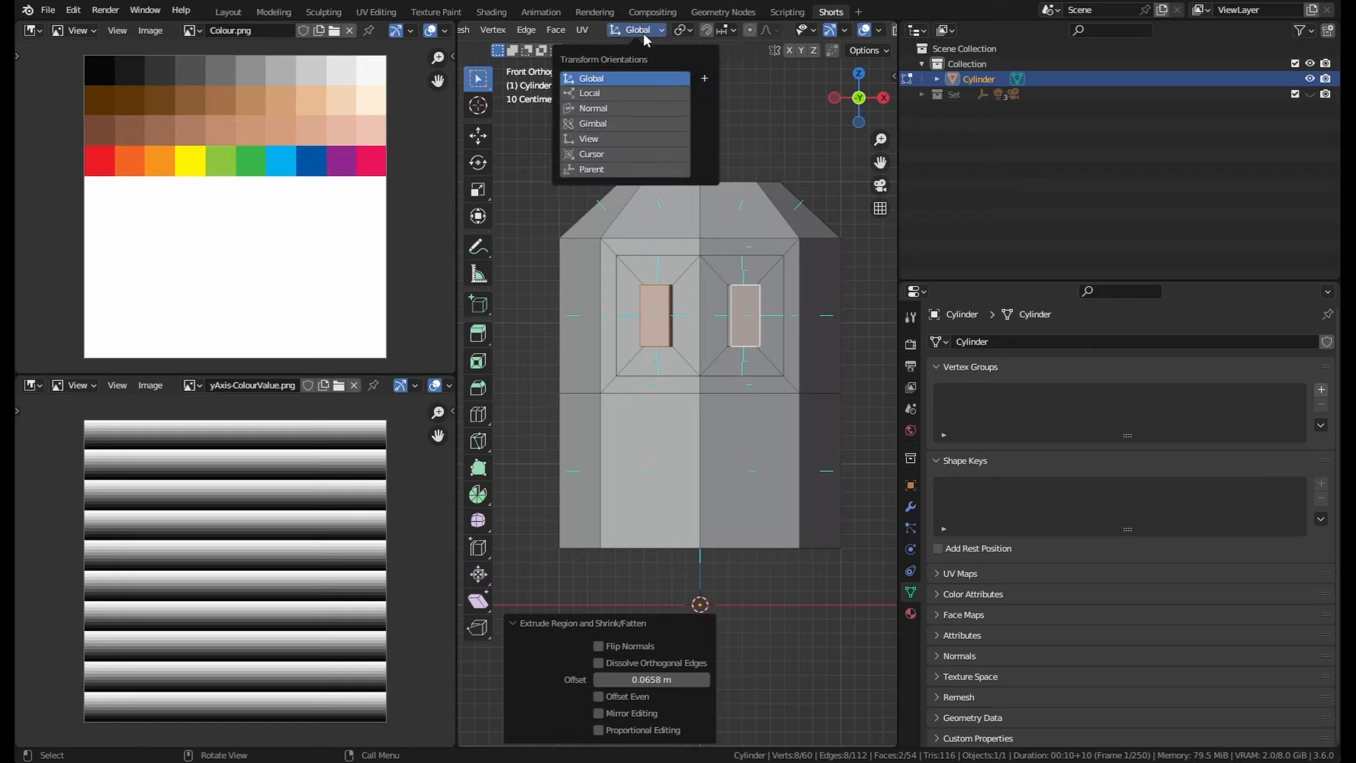
pyautogui.moveTo(678, 282); pyautogui.dragTo(699, 163, button='middle')
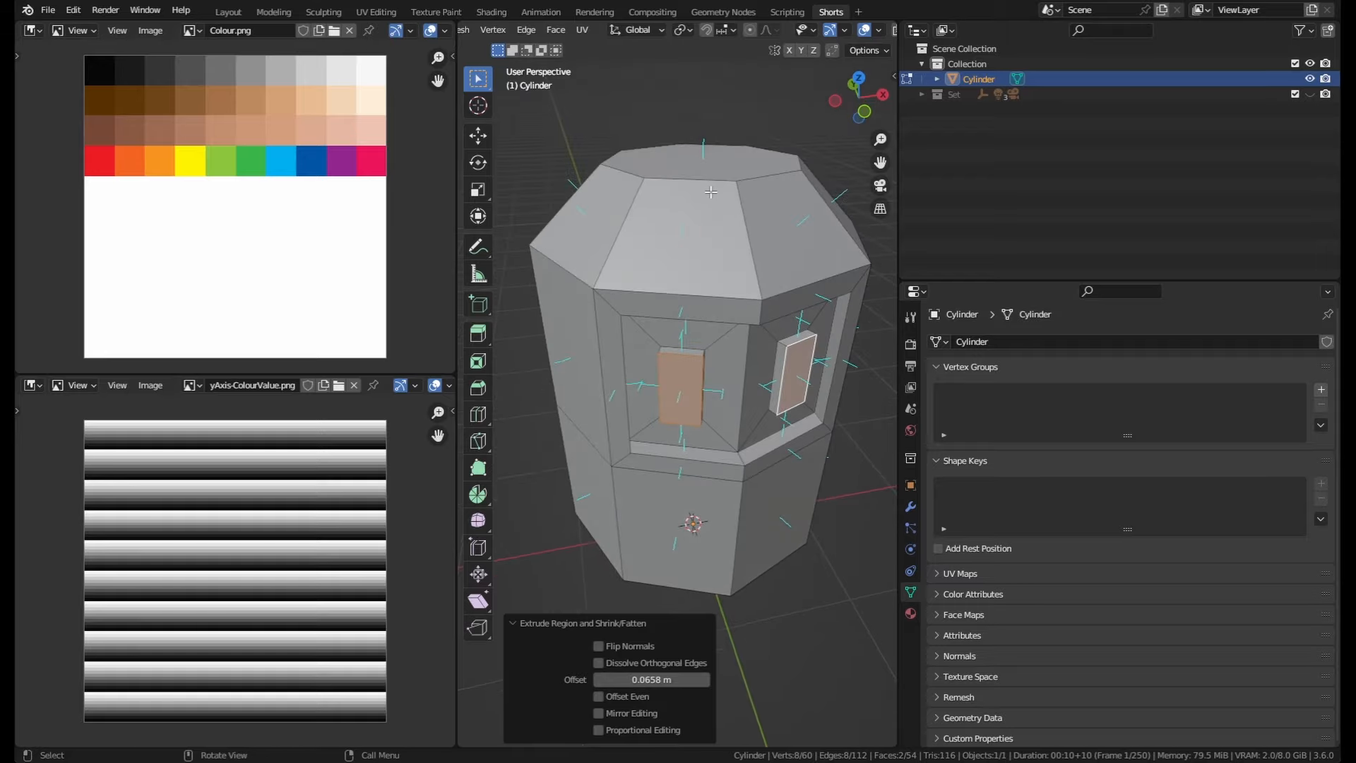
# Step: Move the top cap face up along the Z axis by about 0.174 m
pyautogui.click(708, 185)
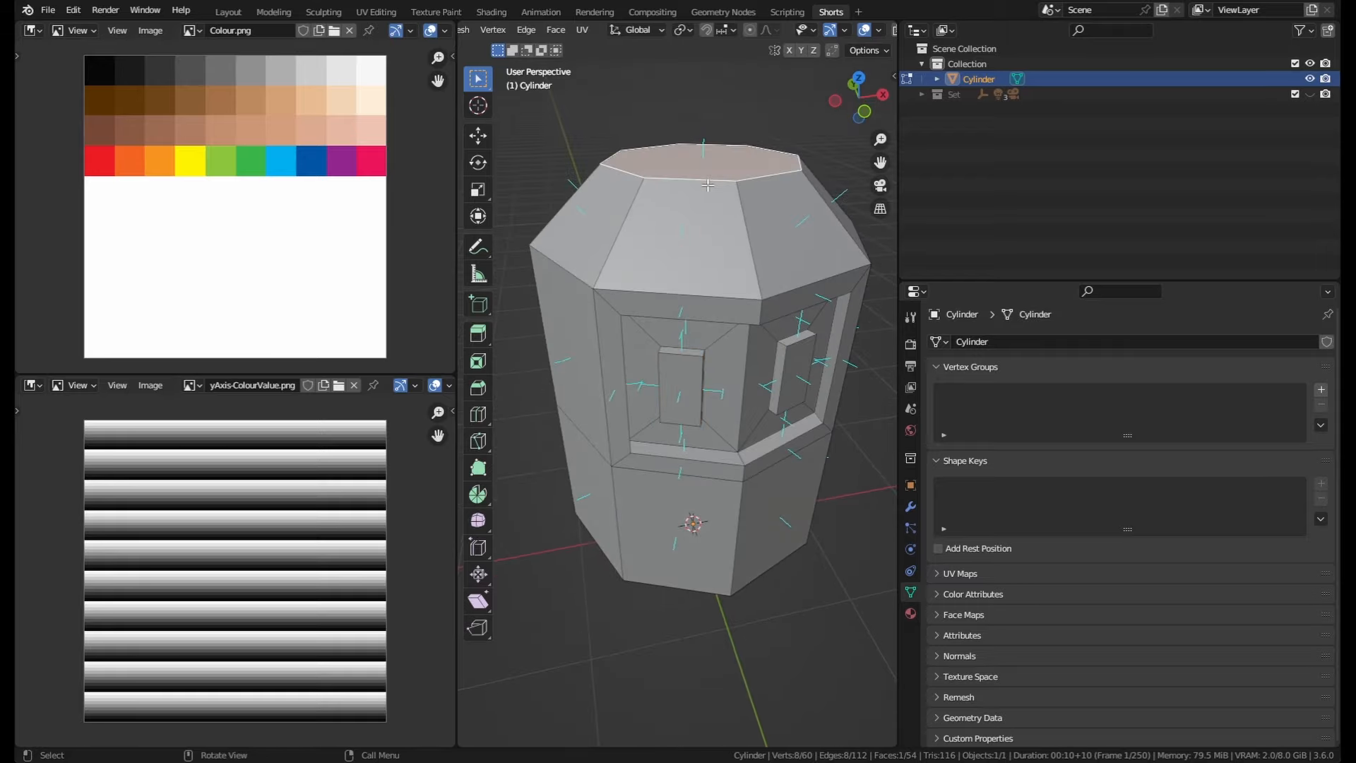
pyautogui.press('g')
pyautogui.press('z')
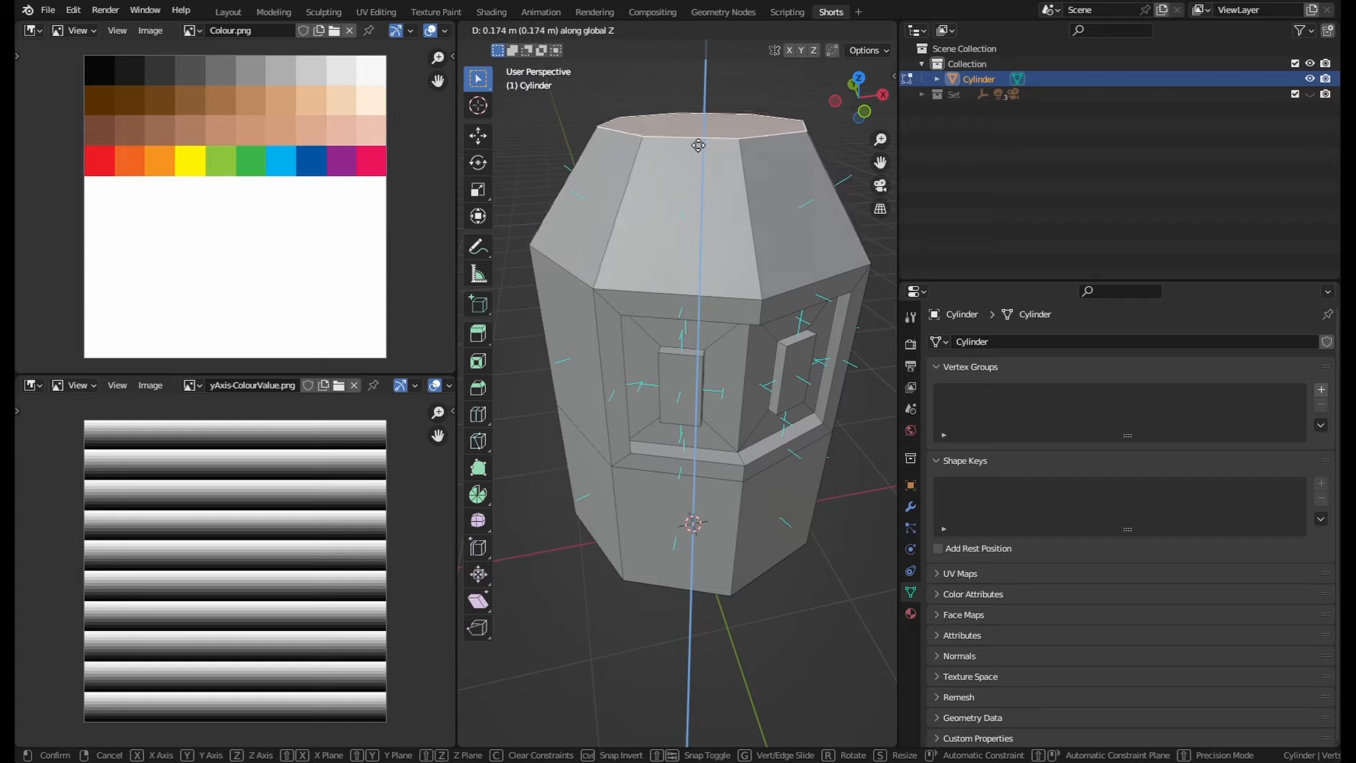
pyautogui.click(809, 187)
# Step: Select a slanted top face and switch the transform orientation to Normal
pyautogui.moveTo(792, 185)
pyautogui.mouseDown(button='middle')
pyautogui.moveTo(782, 169)
pyautogui.moveTo(812, 197)
pyautogui.mouseUp(button='middle')
pyautogui.click(812, 198)
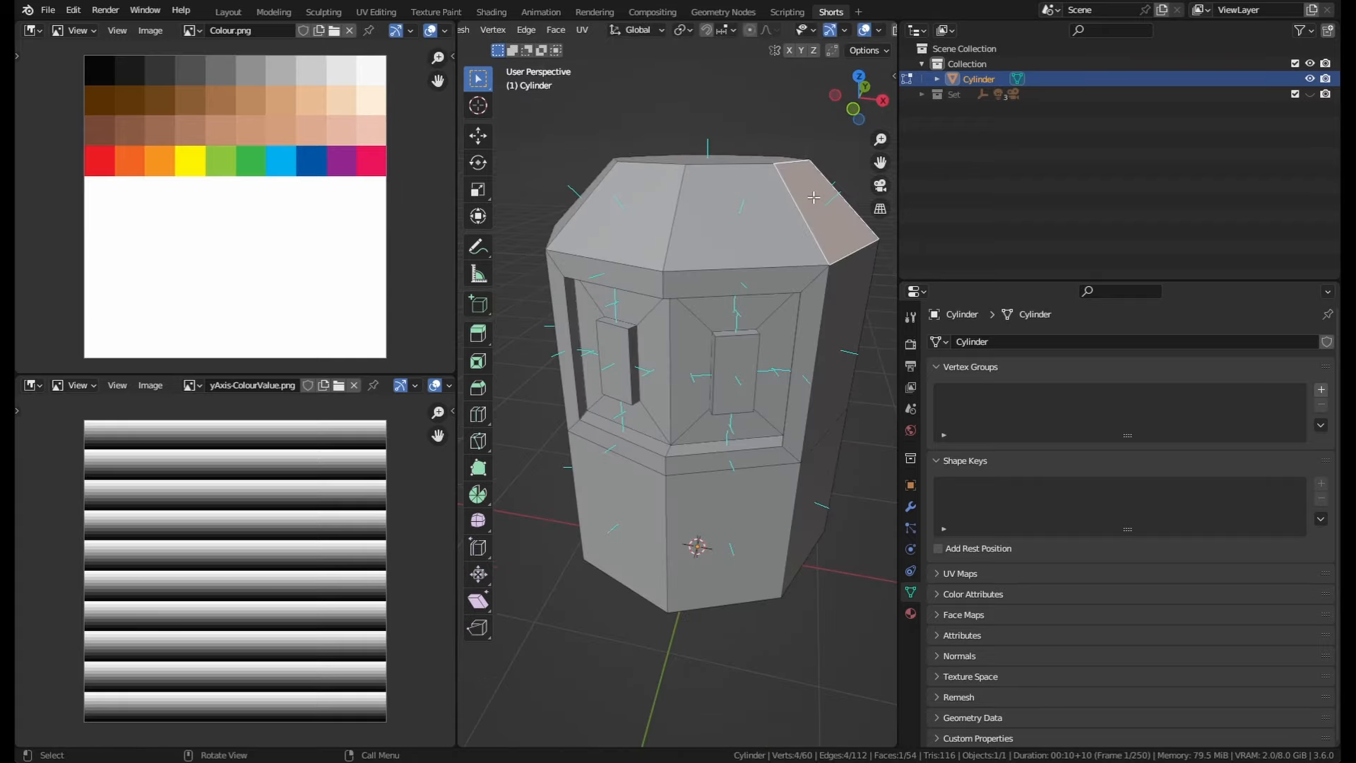
pyautogui.click(642, 30)
pyautogui.click(607, 108)
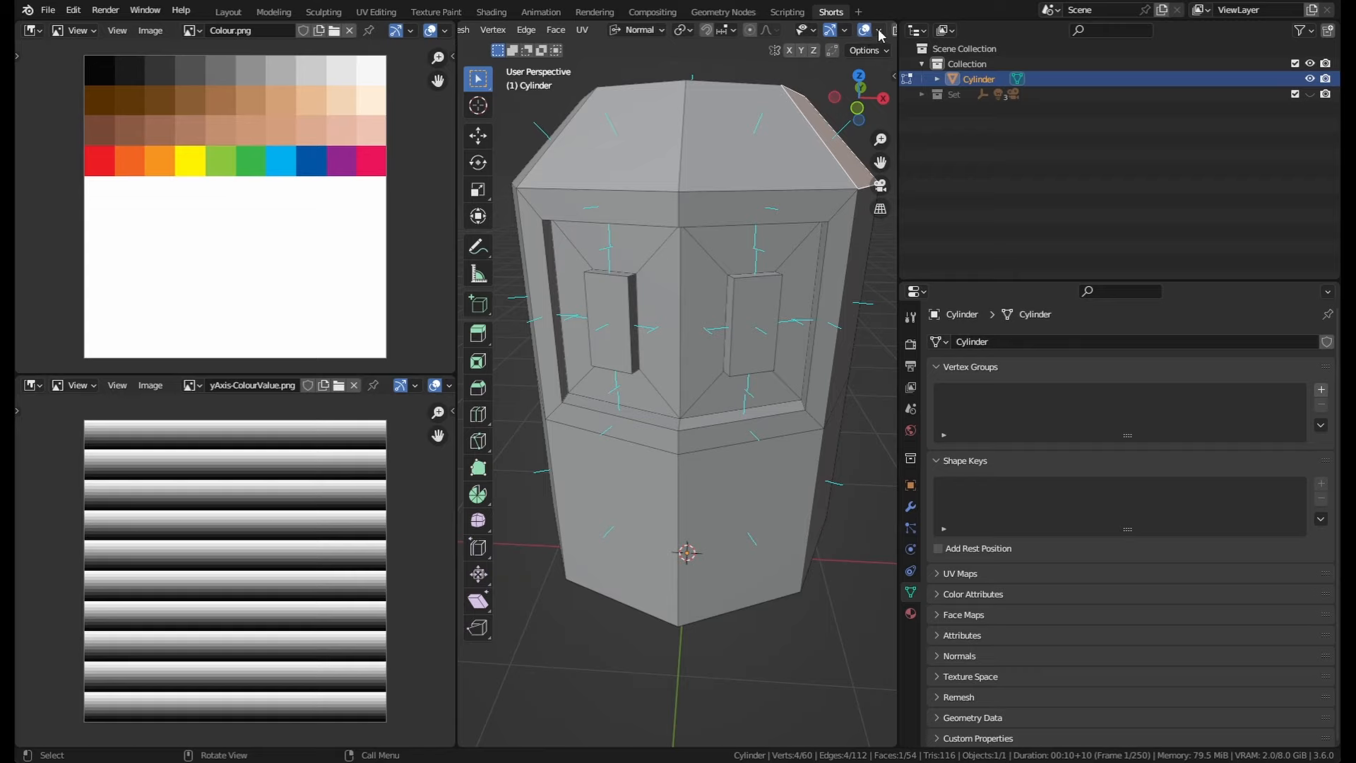
# Step: Turn off the face normals display and set the transform orientation back to Global
pyautogui.click(880, 30)
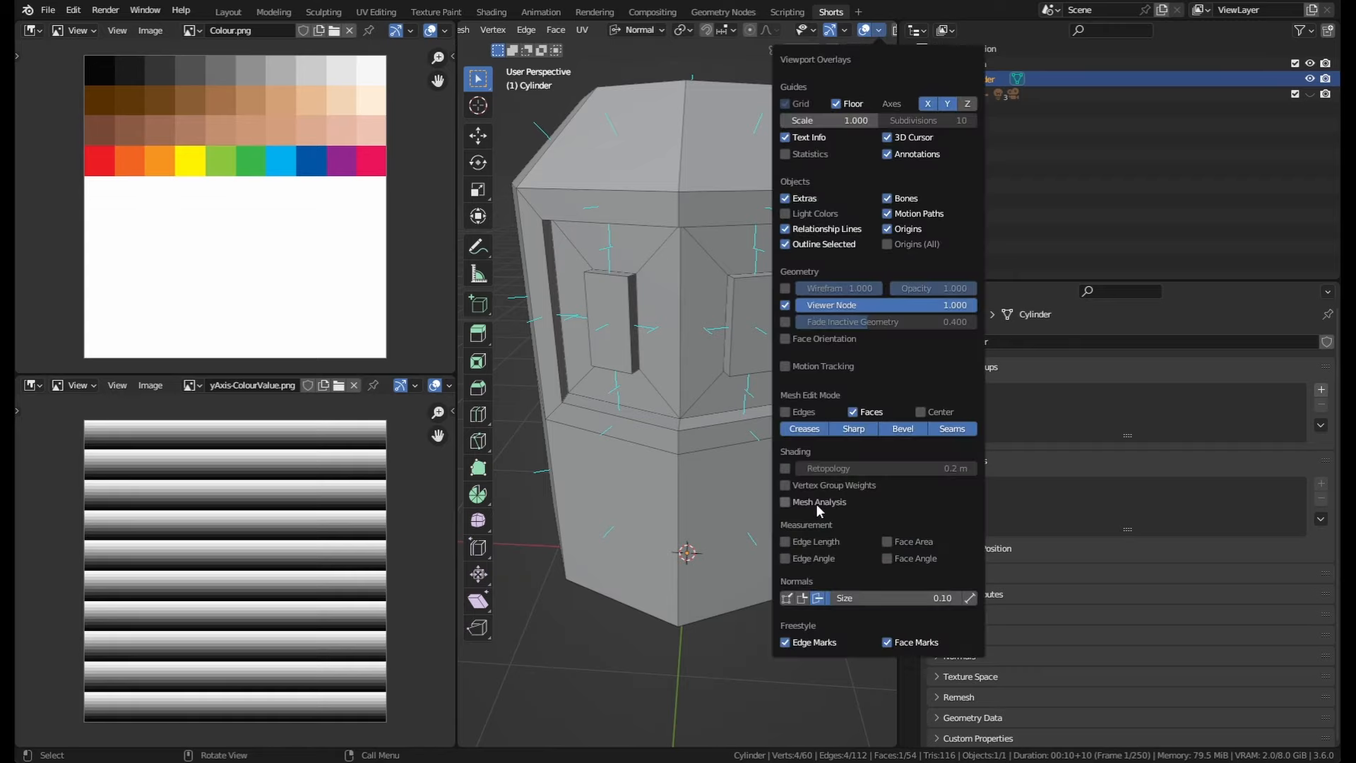
pyautogui.click(817, 598)
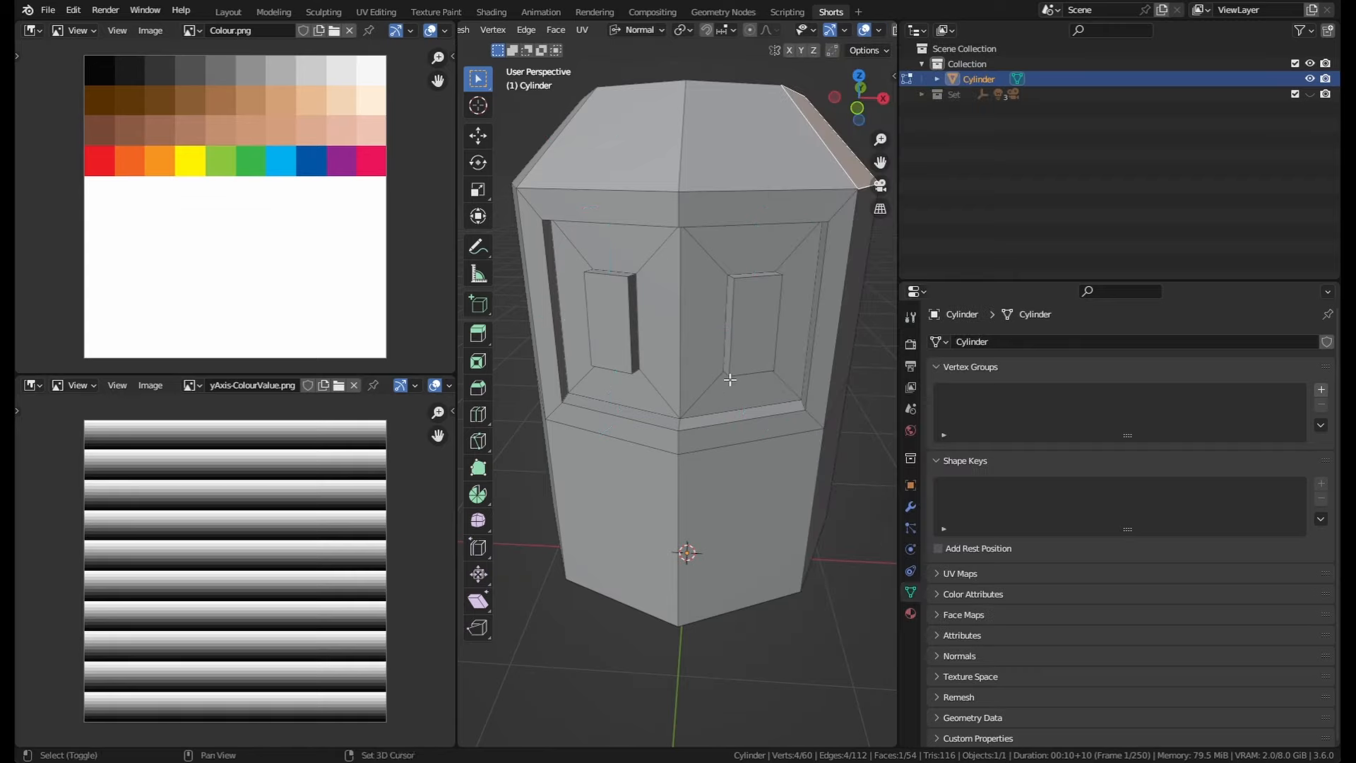
pyautogui.keyDown('shift'); pyautogui.moveTo(730, 380); pyautogui.dragTo(690, 165, button='middle'); pyautogui.keyUp('shift')
pyautogui.click(639, 30)
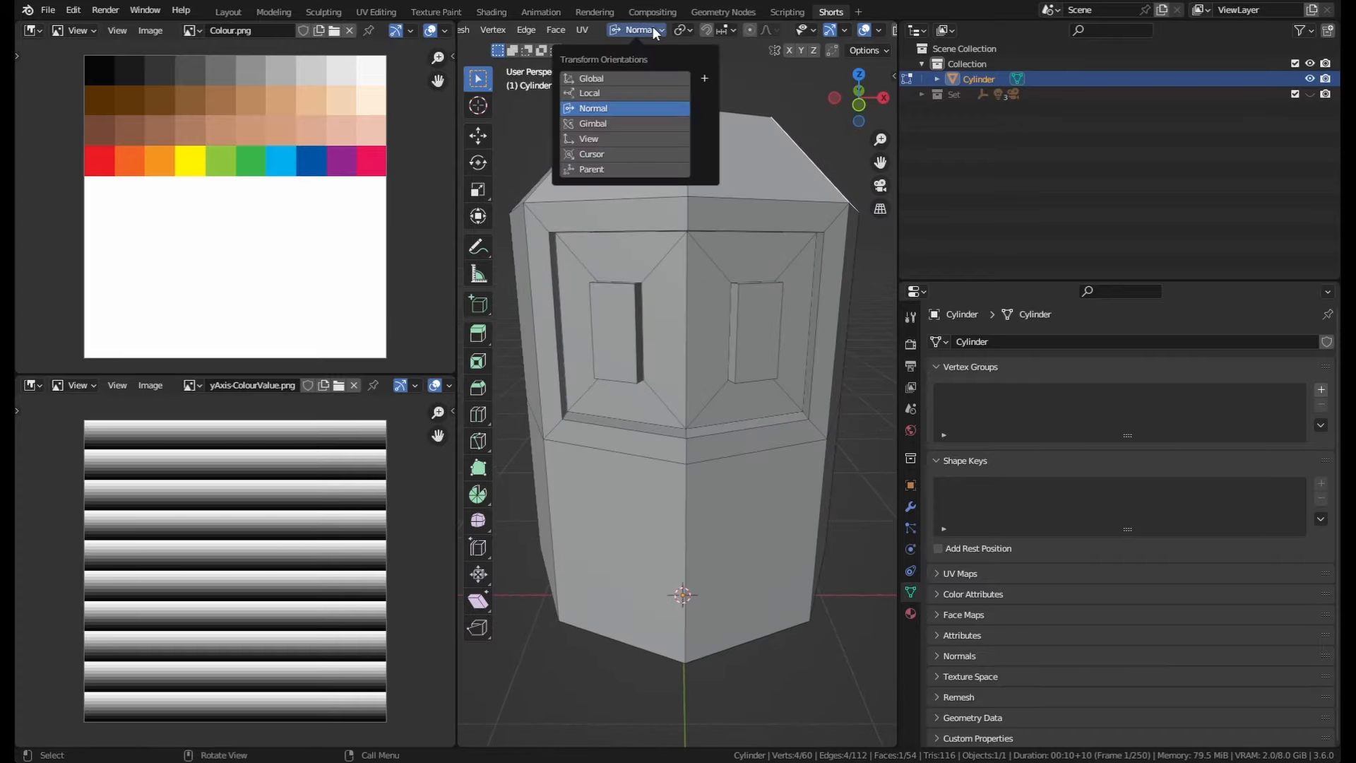
pyautogui.click(603, 77)
# Step: Select the ring of side faces around the lower body
pyautogui.moveTo(741, 382); pyautogui.dragTo(840, 504, button='middle')
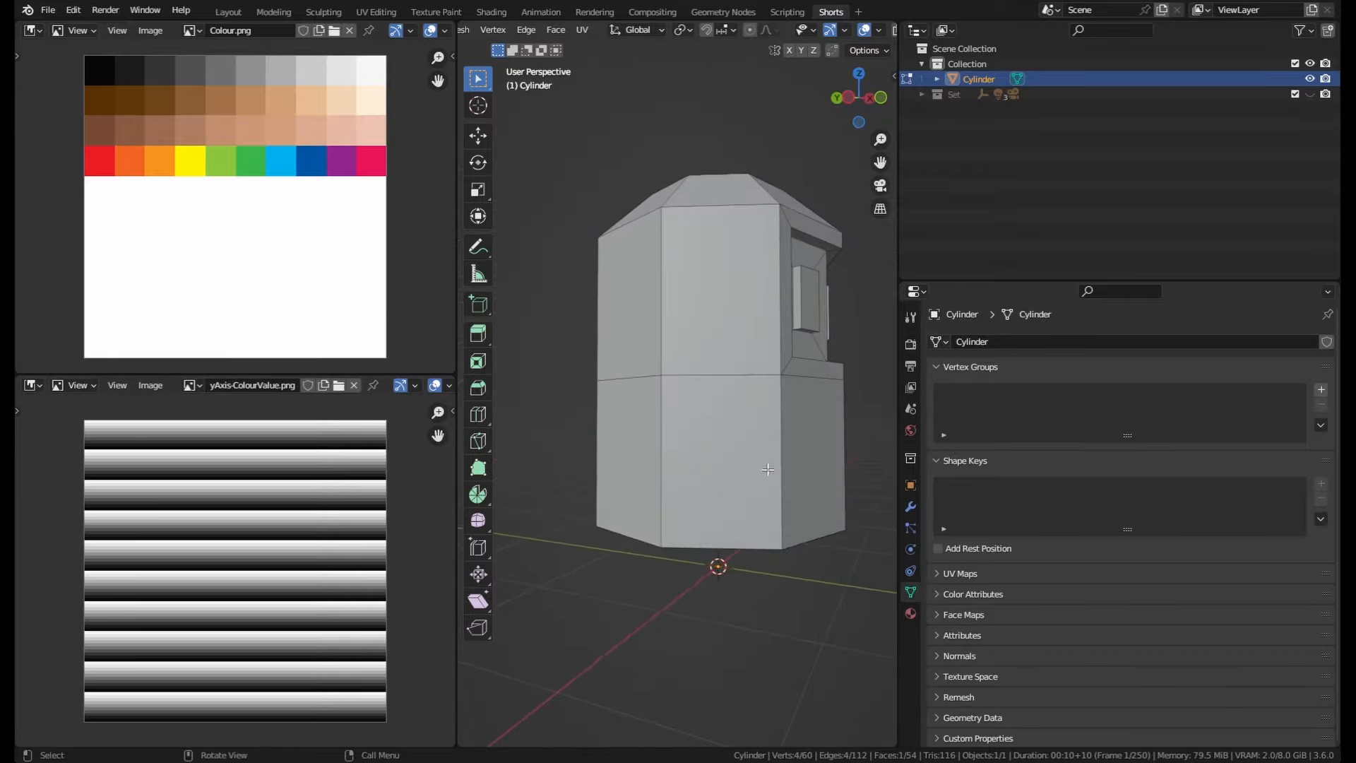
pyautogui.moveTo(713, 459); pyautogui.dragTo(617, 466, button='middle')
pyautogui.click(642, 456)
pyautogui.keyDown('shift'); pyautogui.click(570, 459); pyautogui.keyUp('shift')
pyautogui.keyDown('shift'); pyautogui.click(770, 456); pyautogui.keyUp('shift')
pyautogui.moveTo(808, 454); pyautogui.dragTo(795, 498, button='middle')
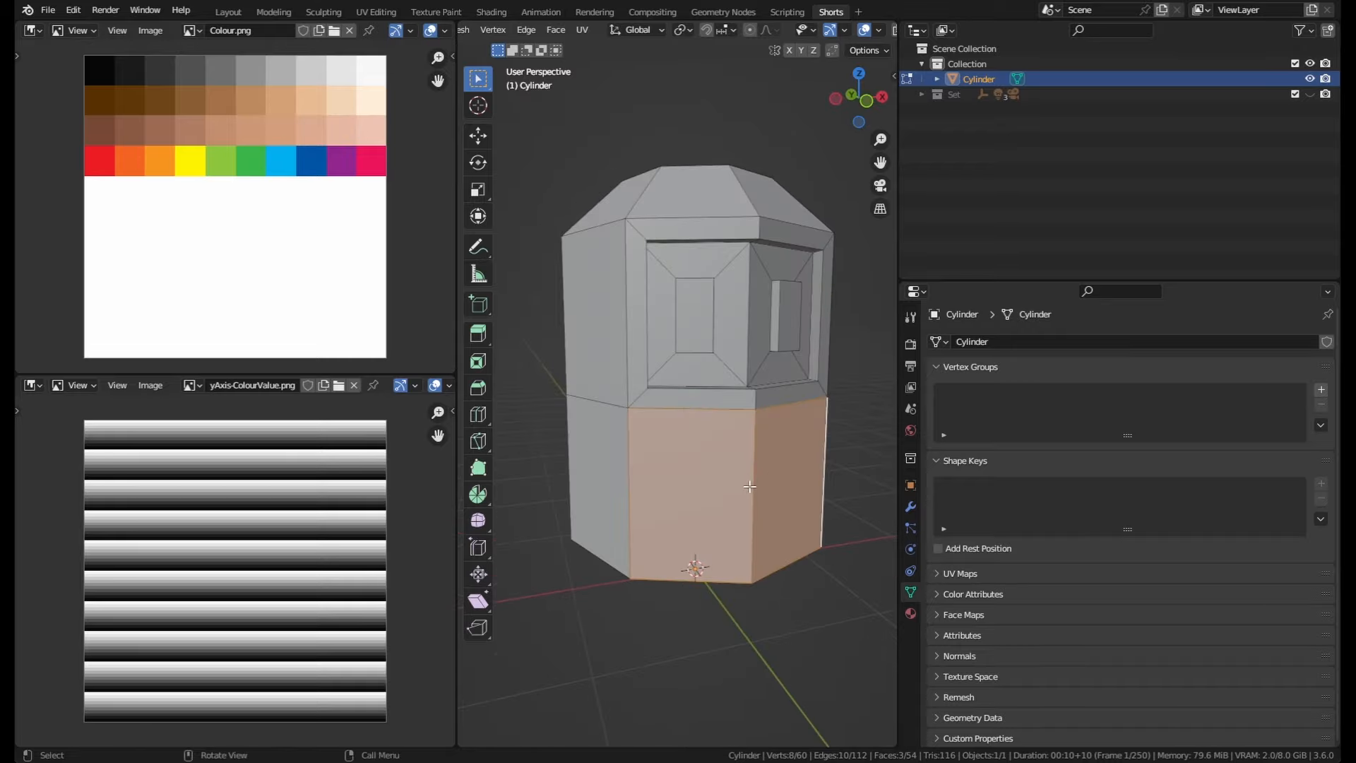
pyautogui.hotkey('alt', 'a')
pyautogui.moveTo(660, 484); pyautogui.dragTo(764, 479, button='middle')
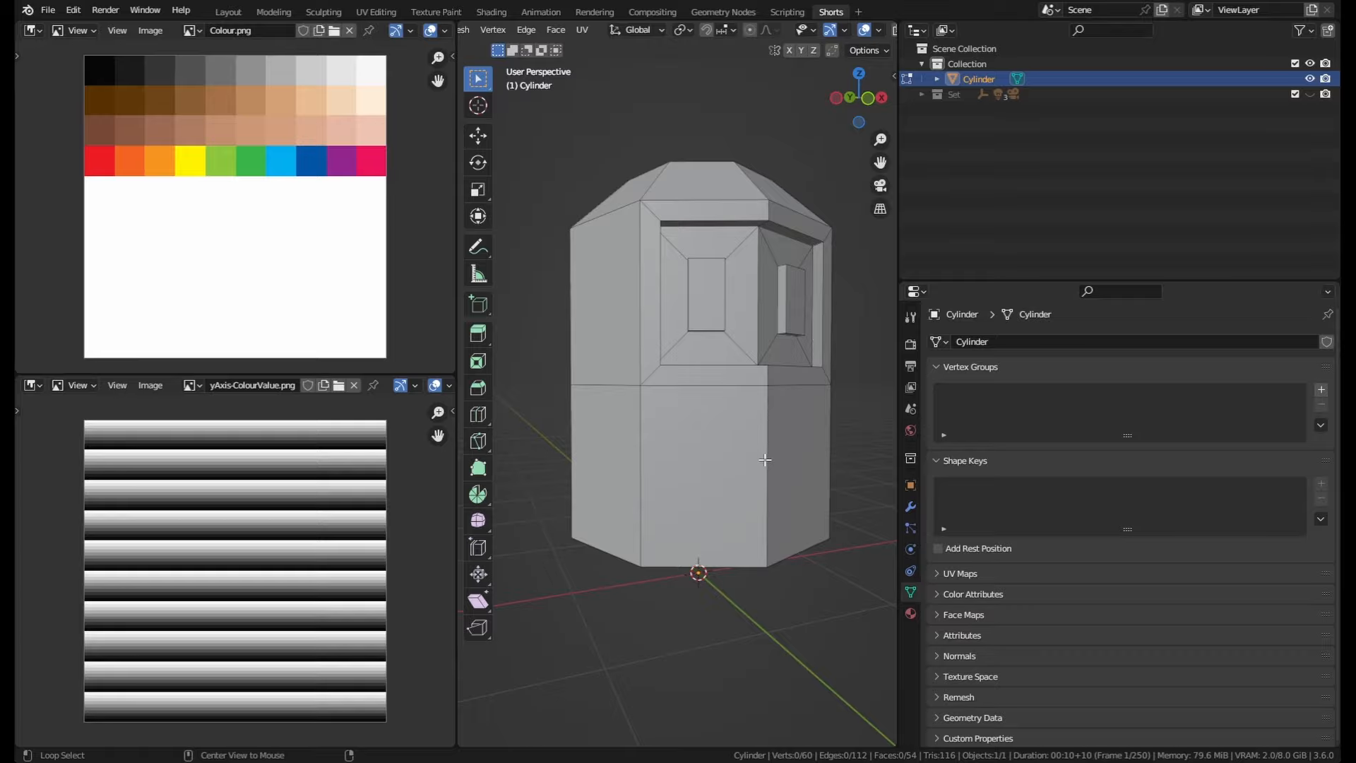
pyautogui.keyDown('alt'); pyautogui.click(765, 460); pyautogui.keyUp('alt')
pyautogui.moveTo(793, 469); pyautogui.dragTo(811, 496, button='middle')
pyautogui.scroll(3, 682, 457)
pyautogui.scroll(-4, 812, 480)
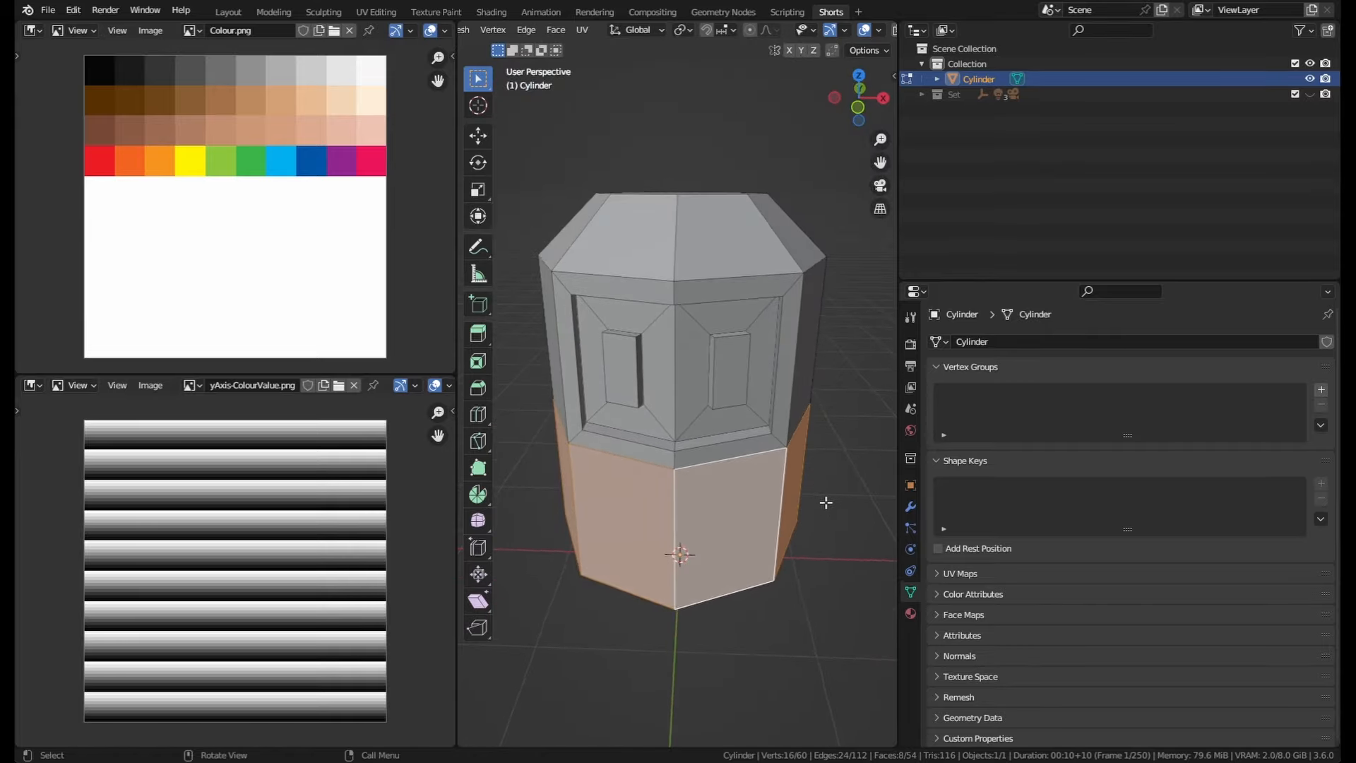
pyautogui.moveTo(820, 502); pyautogui.dragTo(793, 509, button='middle')
# Step: Try to extrude the lower body faces, then undo the extrusion
pyautogui.press('e')
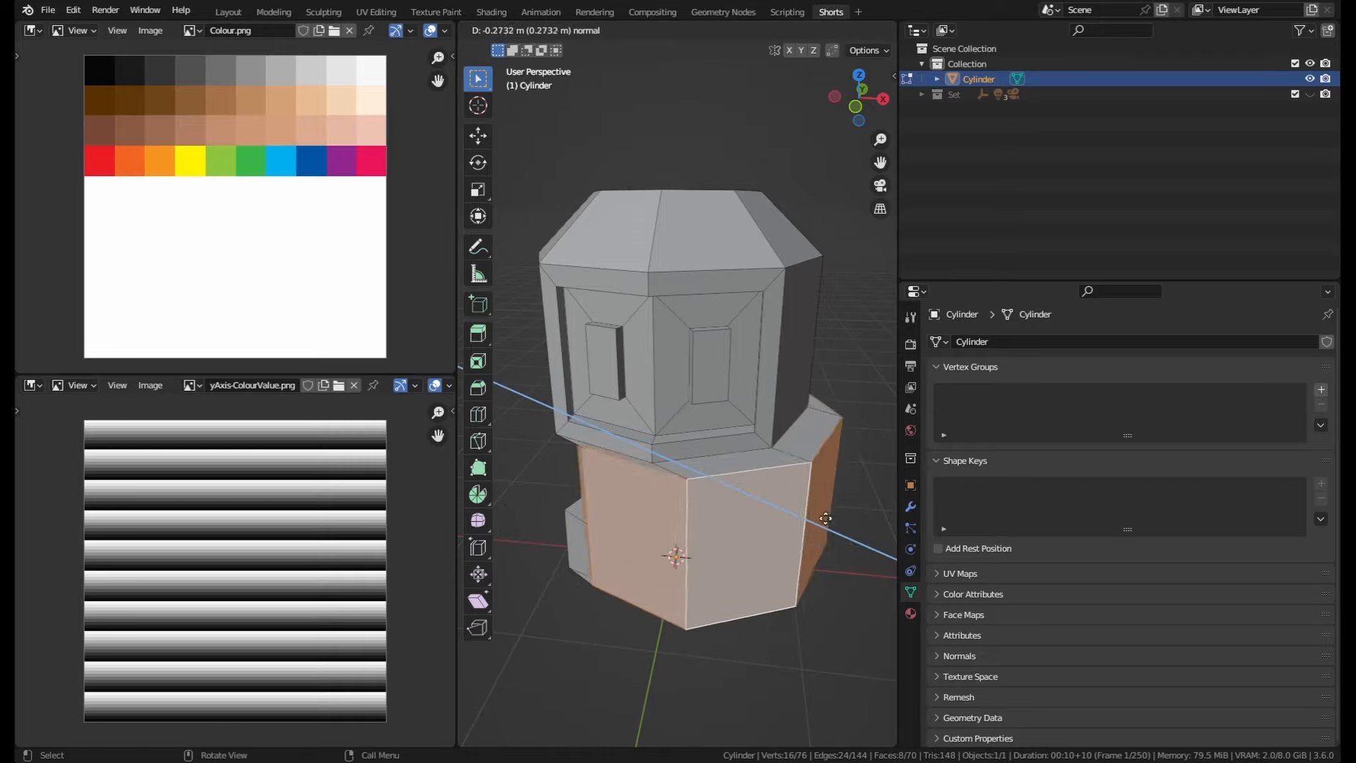
pyautogui.rightClick(807, 492)
pyautogui.moveTo(807, 491); pyautogui.dragTo(781, 462, button='middle')
pyautogui.hotkey('ctrl', 'z')
# Step: Extrude the lower body faces outward along their normals by about 0.05 m
pyautogui.hotkey('alt', 'e')
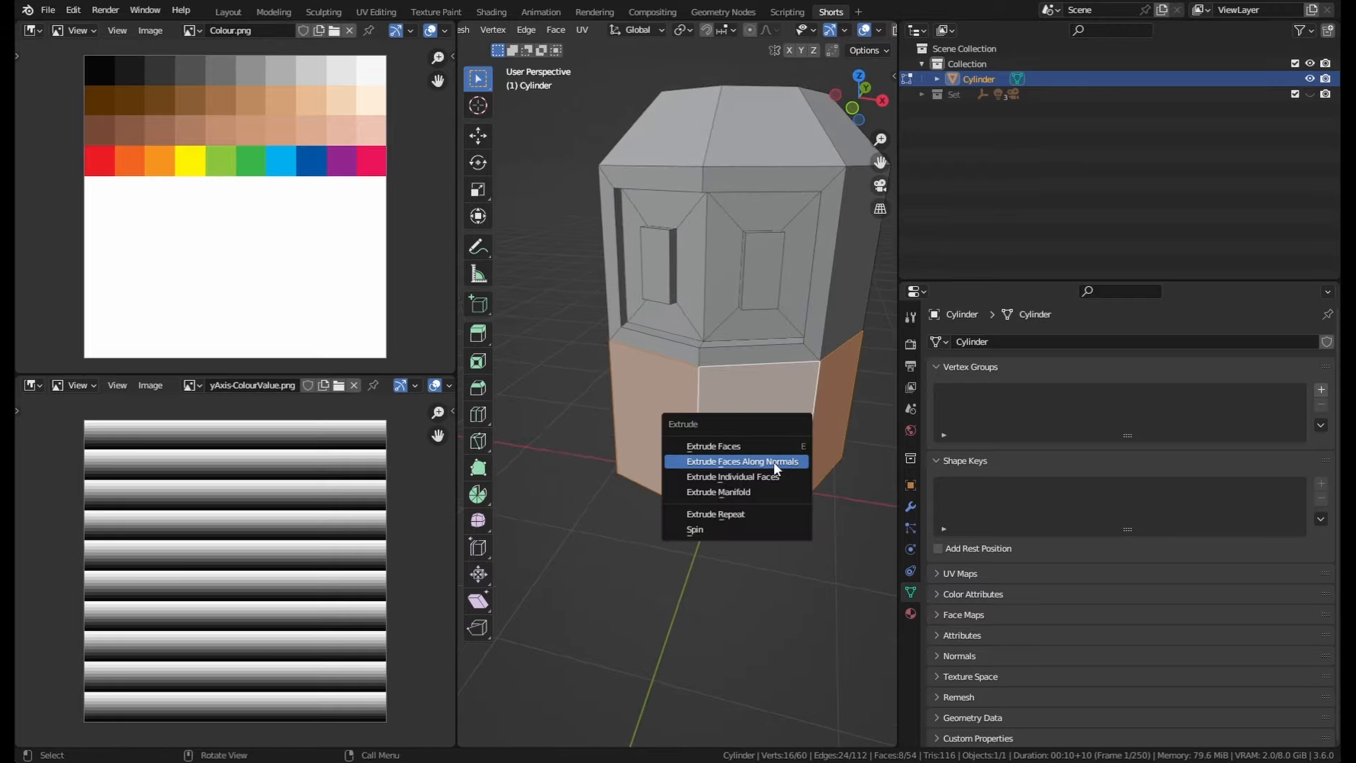
pyautogui.click(774, 462)
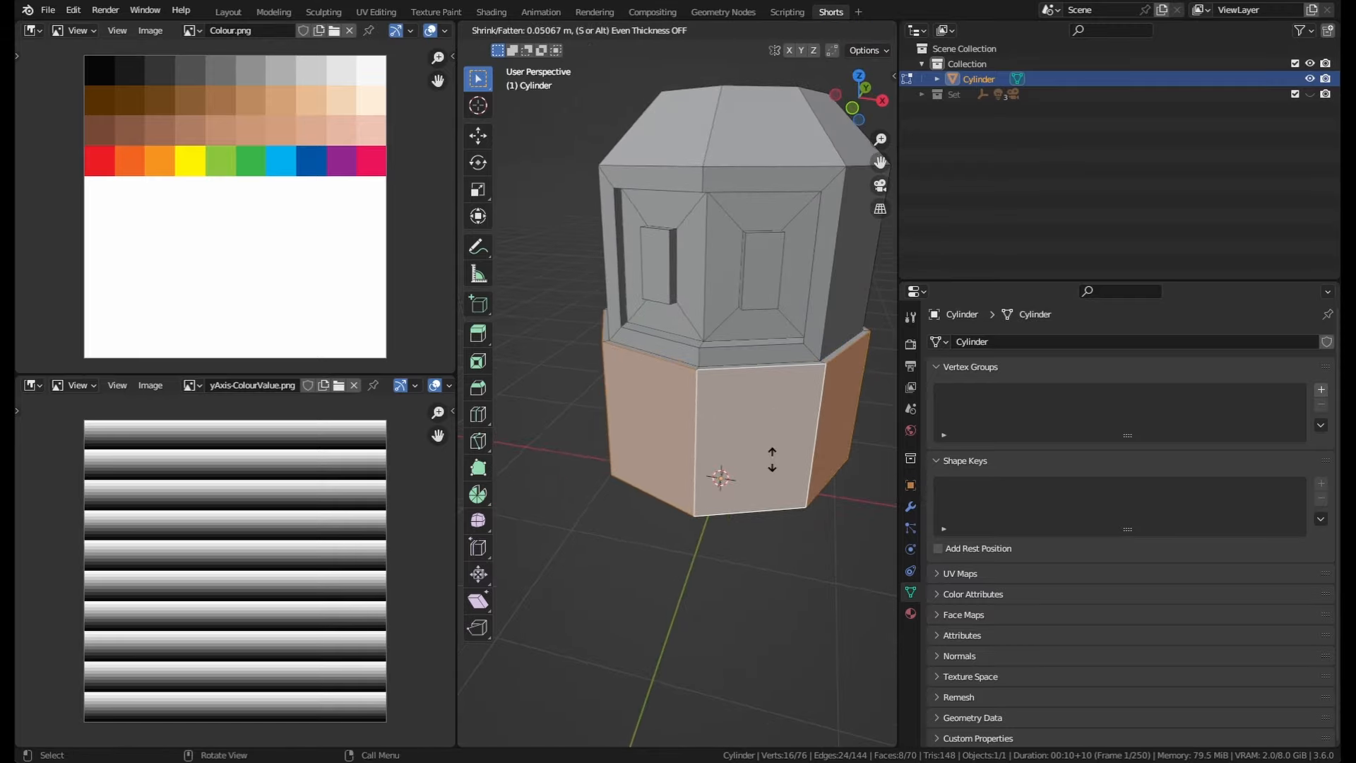
pyautogui.click(771, 459)
pyautogui.moveTo(771, 458); pyautogui.dragTo(777, 505, button='middle')
# Step: Deselect all geometry, return to Object Mode and switch to the front orthographic view
pyautogui.press('Tab')
pyautogui.moveTo(776, 504); pyautogui.dragTo(761, 422, button='middle')
pyautogui.press('Tab')
pyautogui.moveTo(751, 366); pyautogui.dragTo(742, 412, button='middle')
pyautogui.hotkey('alt', 'a')
pyautogui.press('Tab')
pyautogui.press('KP_1')
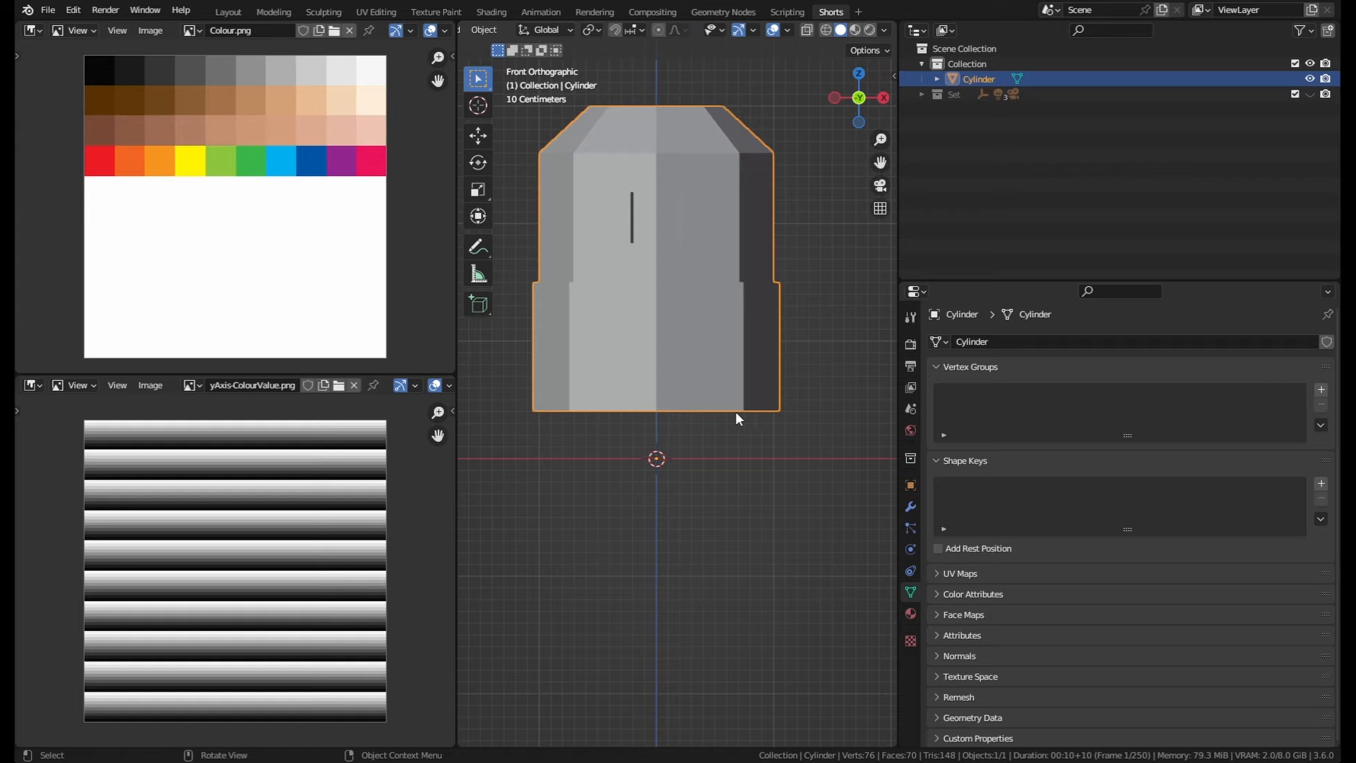
# Step: Add a new cylinder mesh and scale it down to 0.2
pyautogui.hotkey('shift', 'a')
pyautogui.moveTo(718, 433)
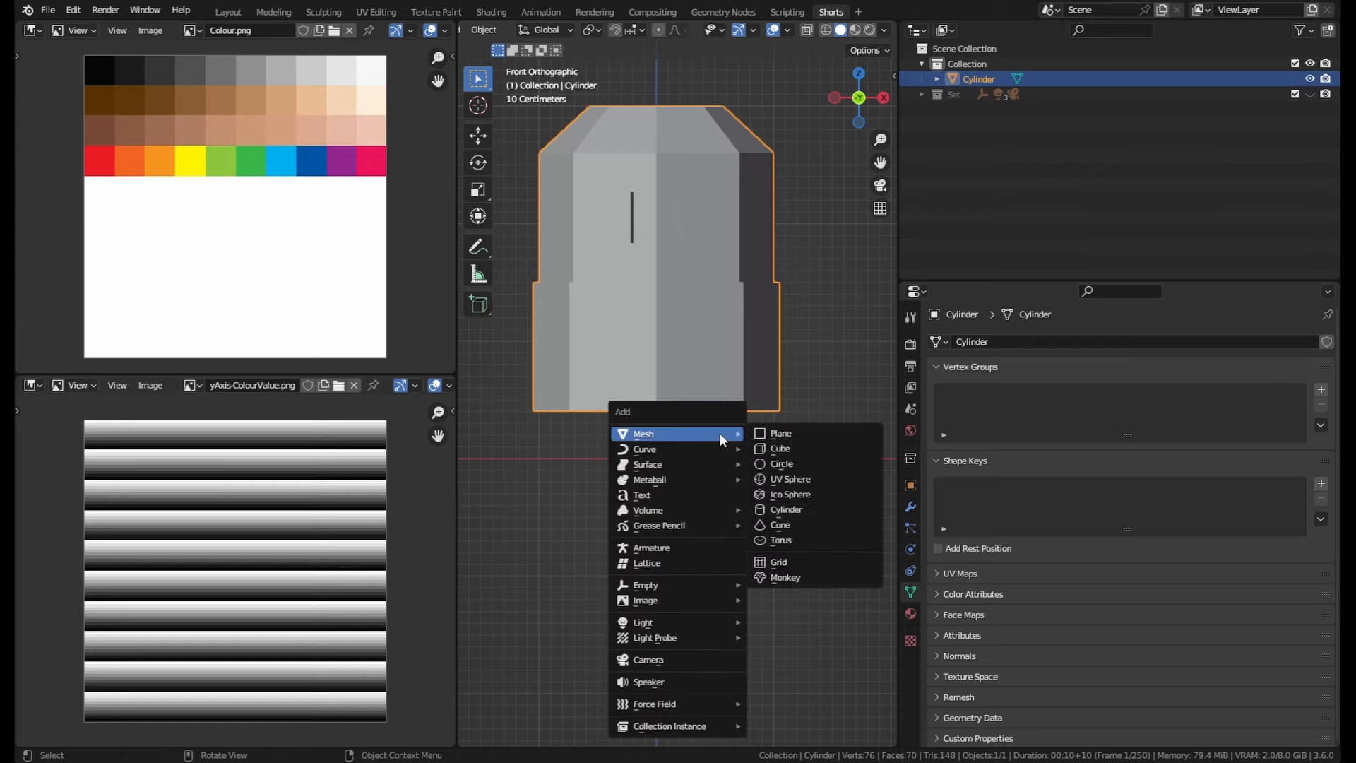
pyautogui.click(796, 510)
pyautogui.write('s.2')
pyautogui.press('Return')
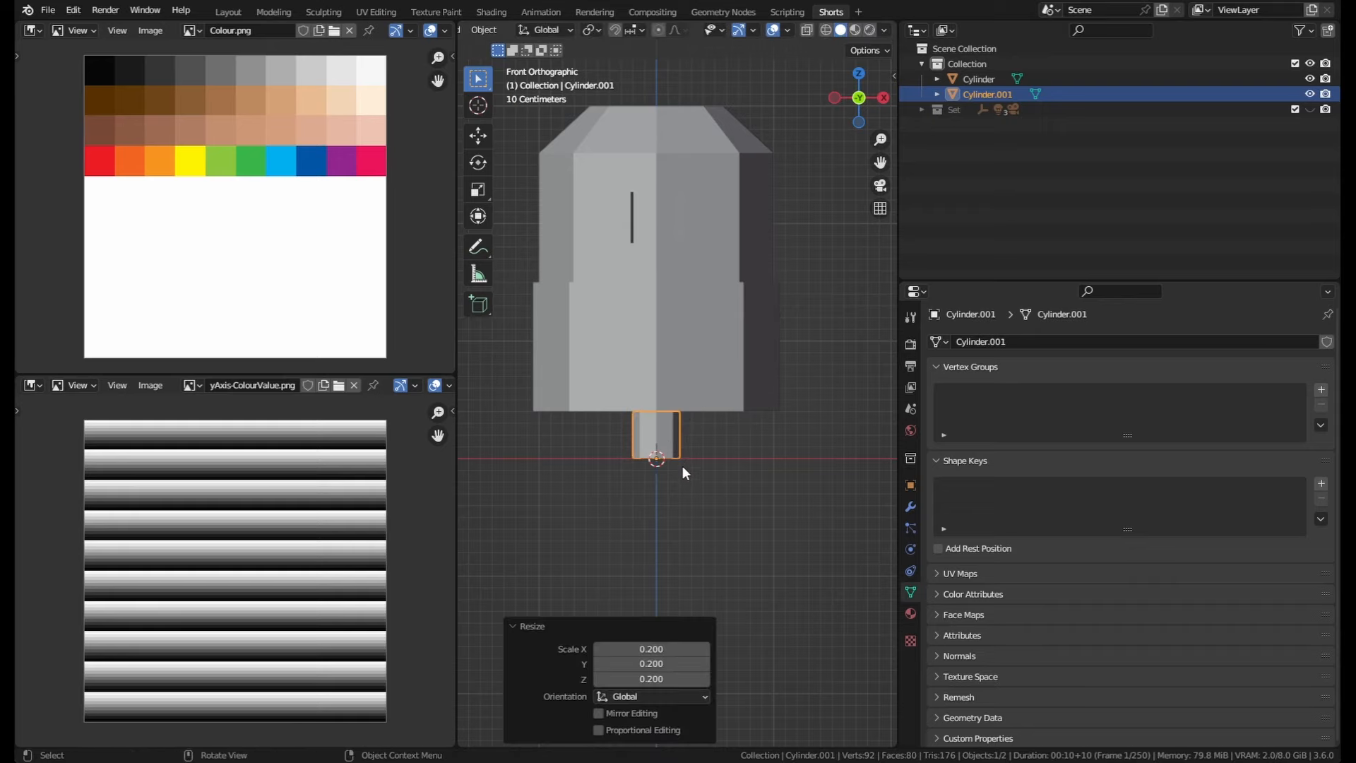
# Step: Set the transform pivot point to Median Point
pyautogui.scroll(1, 685, 491)
pyautogui.scroll(-1, 690, 482)
pyautogui.keyDown('shift'); pyautogui.moveTo(743, 451); pyautogui.dragTo(795, 459, button='middle'); pyautogui.keyUp('shift')
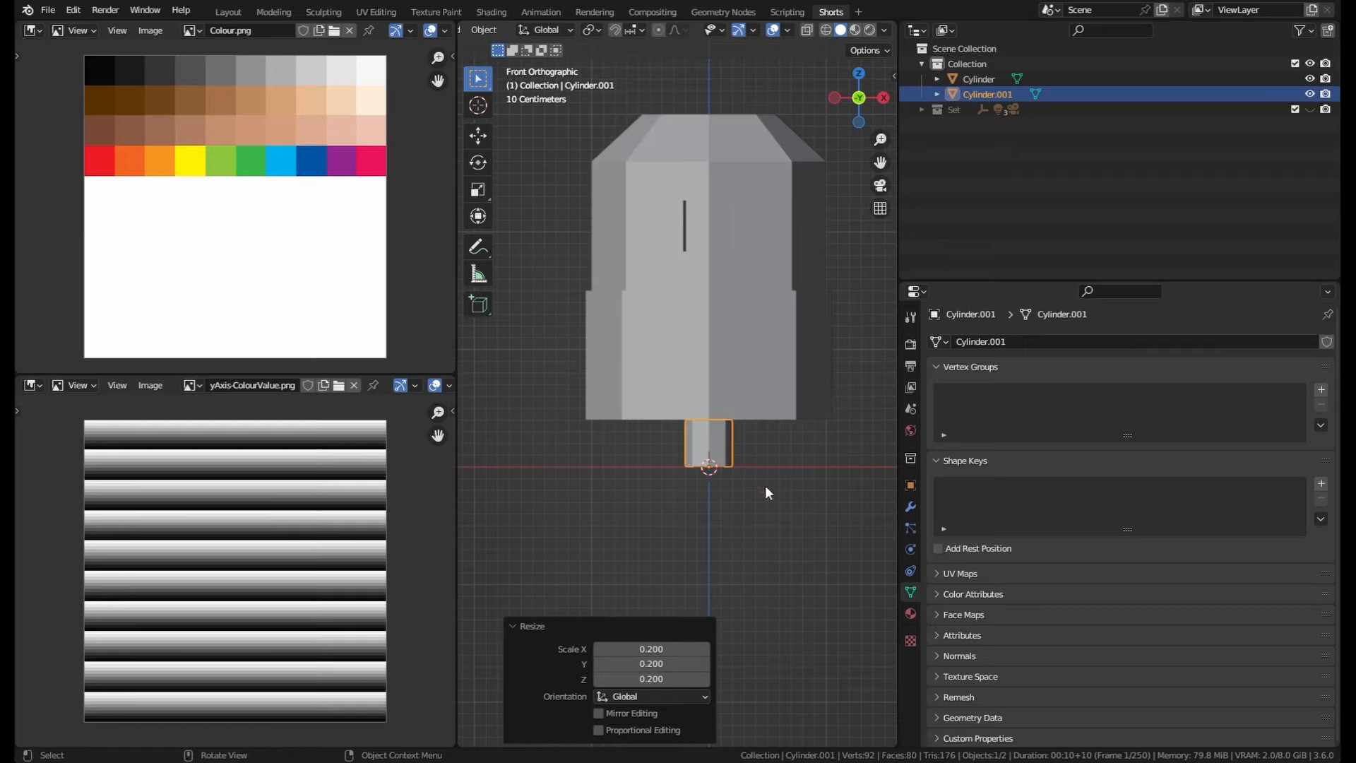
pyautogui.scroll(3, 728, 494)
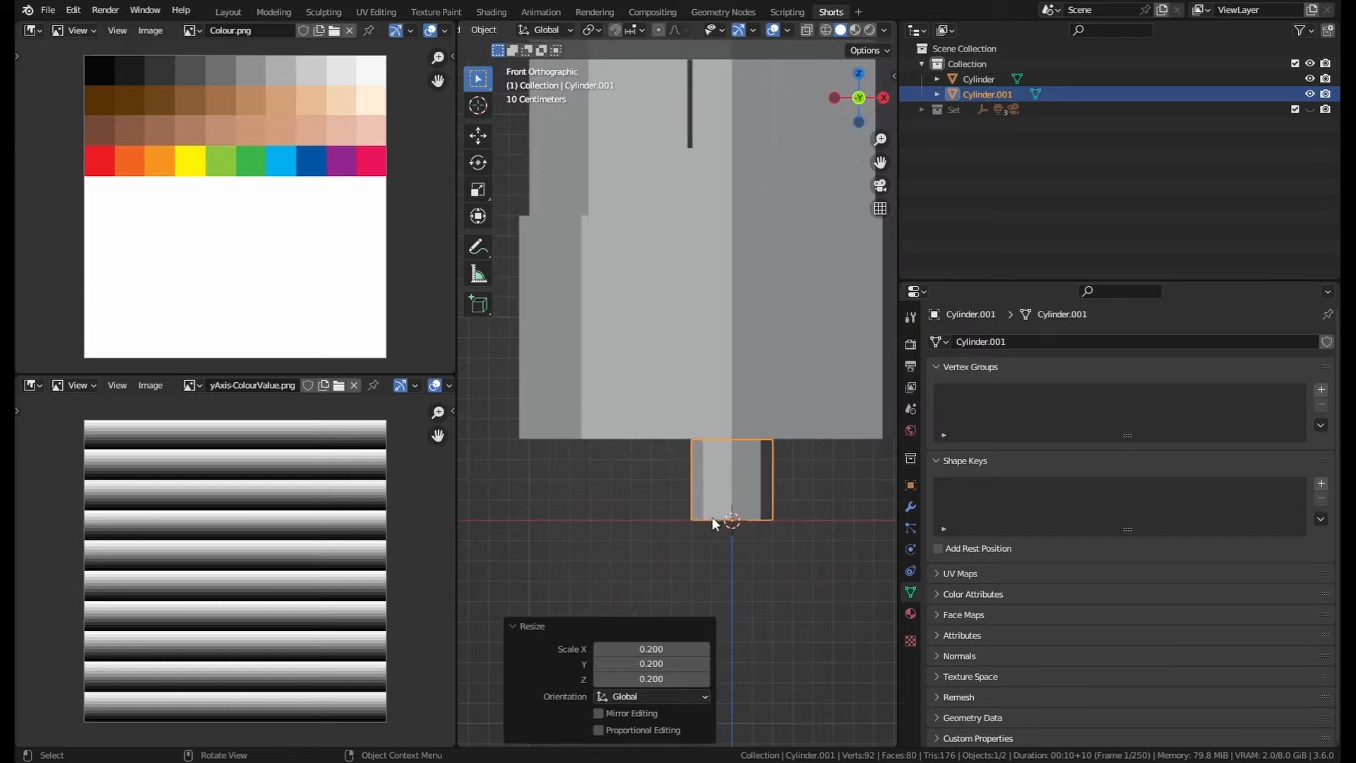
pyautogui.press('s')
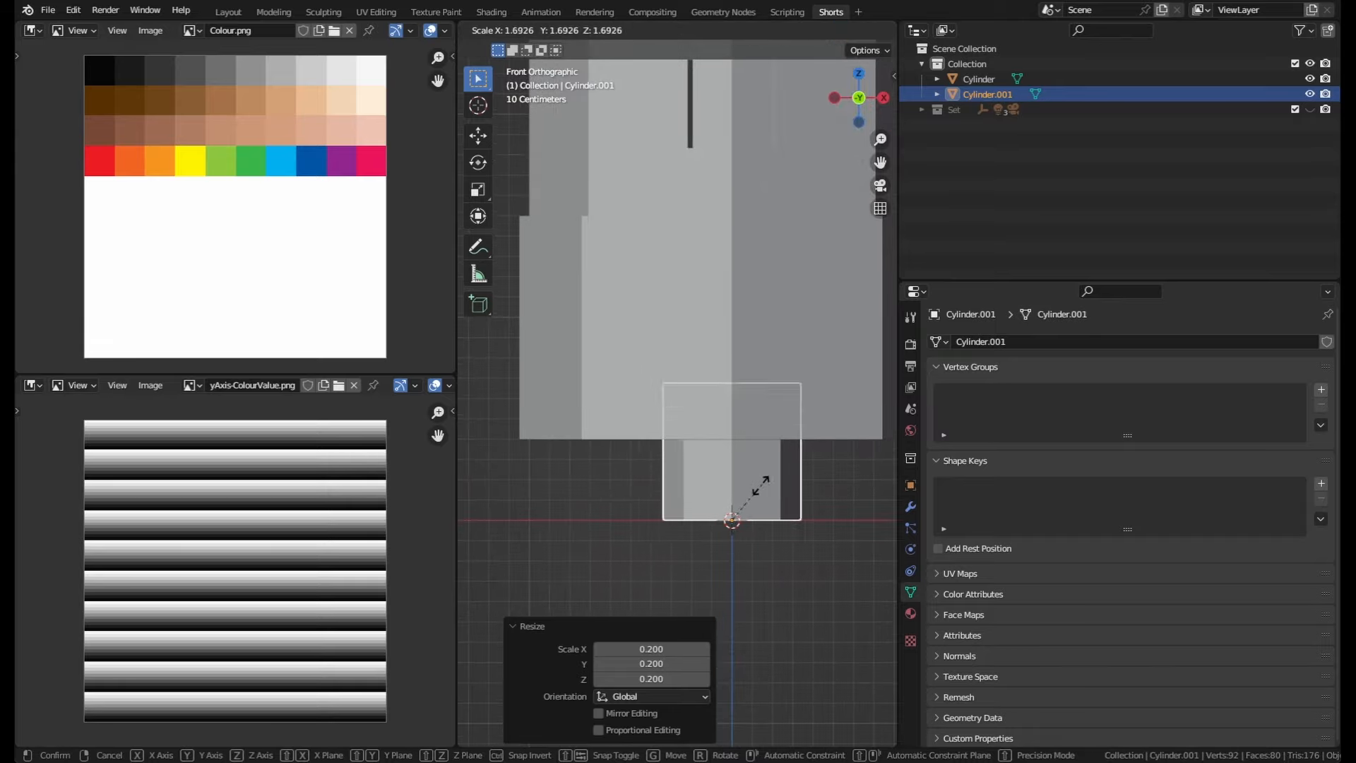
pyautogui.press('Escape')
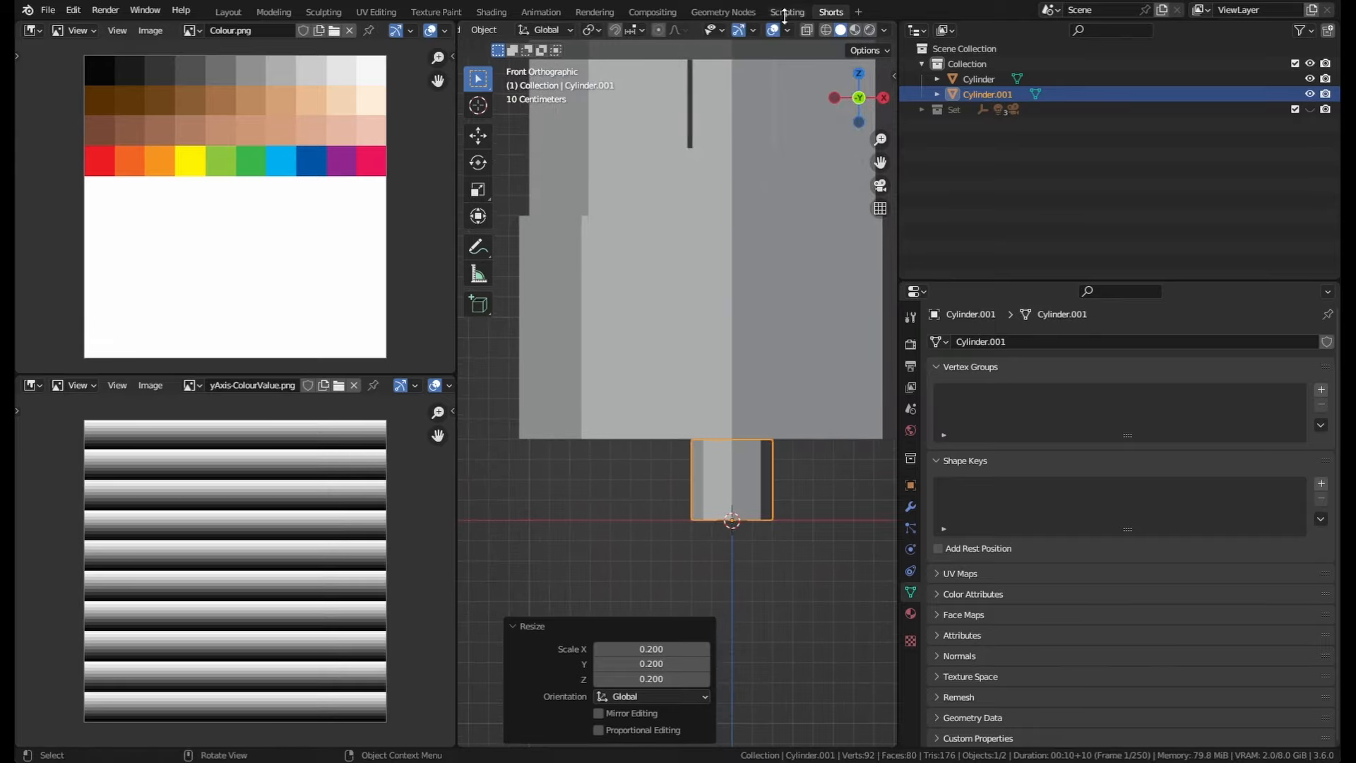
pyautogui.click(590, 29)
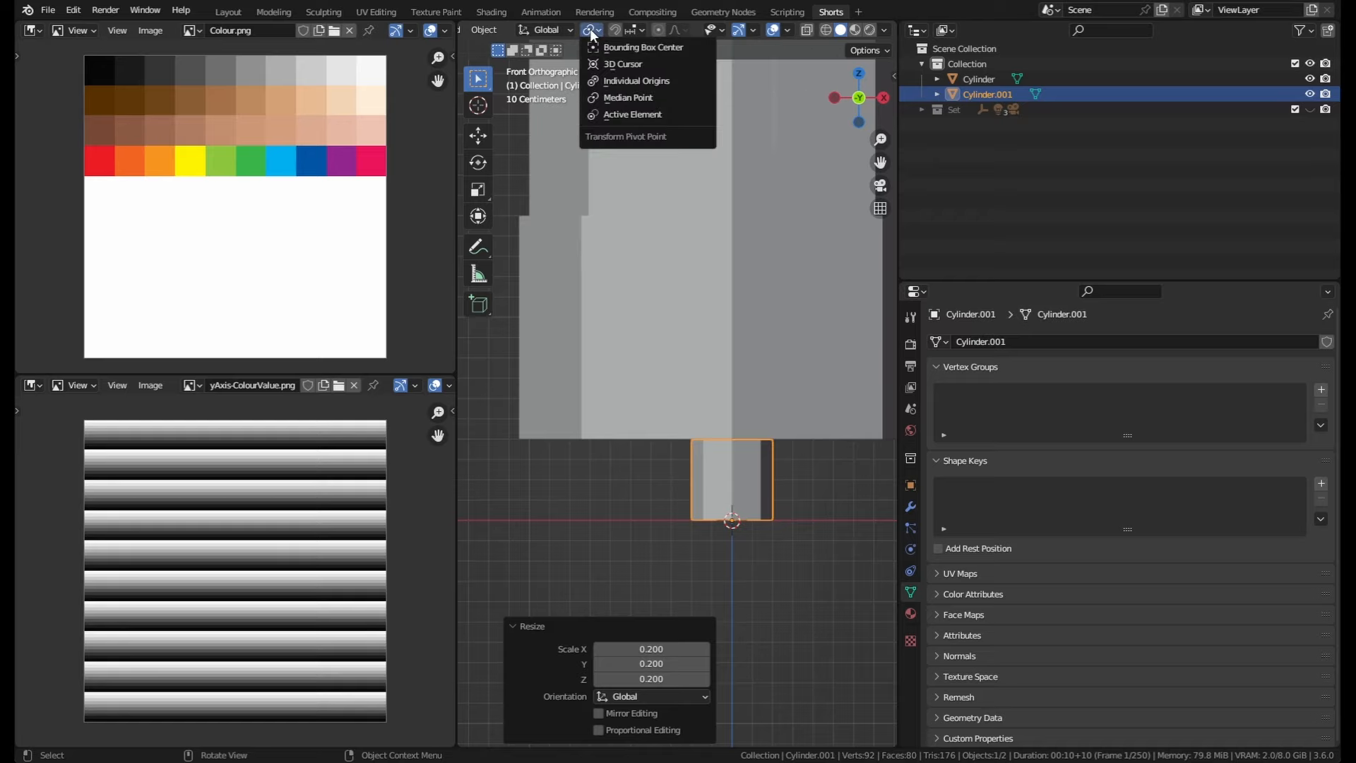
pyautogui.click(634, 95)
# Step: Scale the small cylinder up by a factor of 5
pyautogui.keyDown('shift'); pyautogui.moveTo(760, 433); pyautogui.dragTo(697, 443, button='middle'); pyautogui.keyUp('shift')
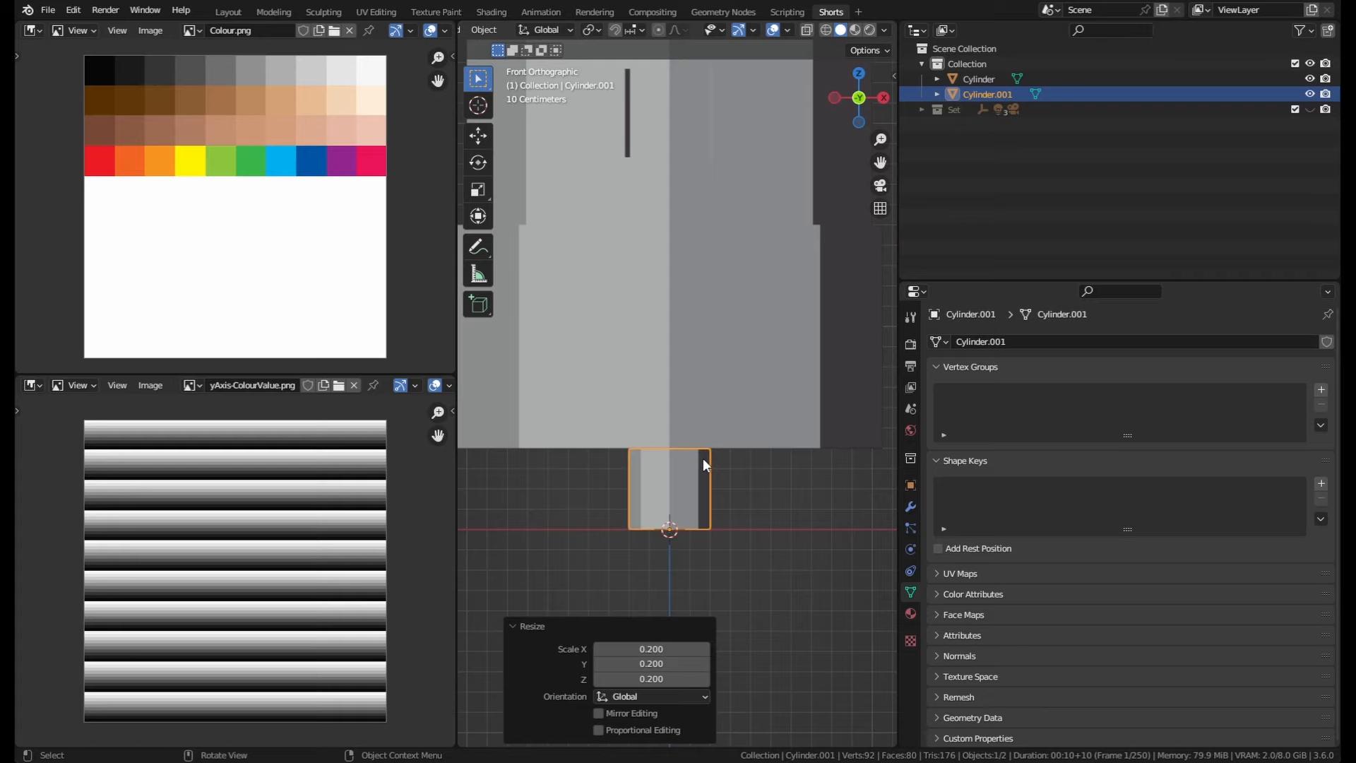
pyautogui.press('s')
pyautogui.press('5')
pyautogui.press('Return')
pyautogui.scroll(-2, 743, 452)
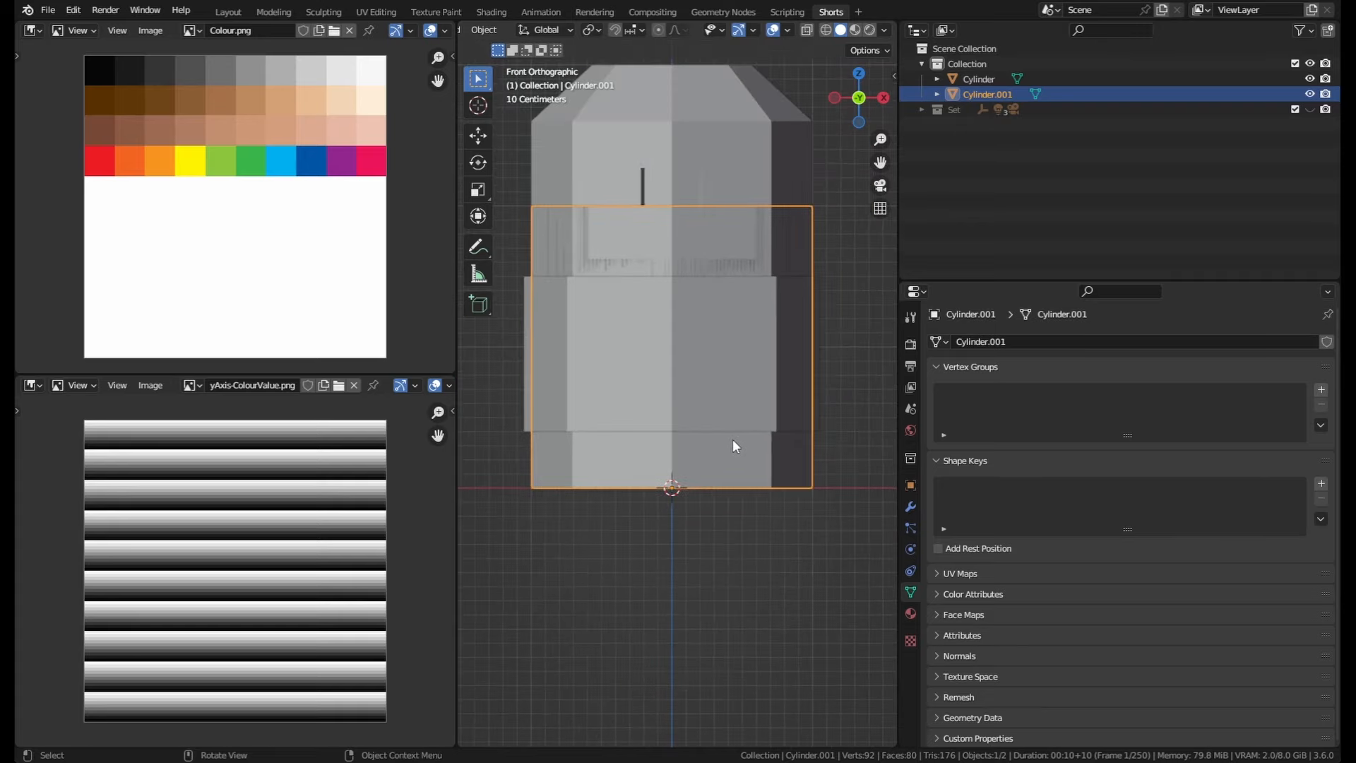
# Step: Undo the previous edit-mode change to the cylinder's mesh
pyautogui.press('Tab')
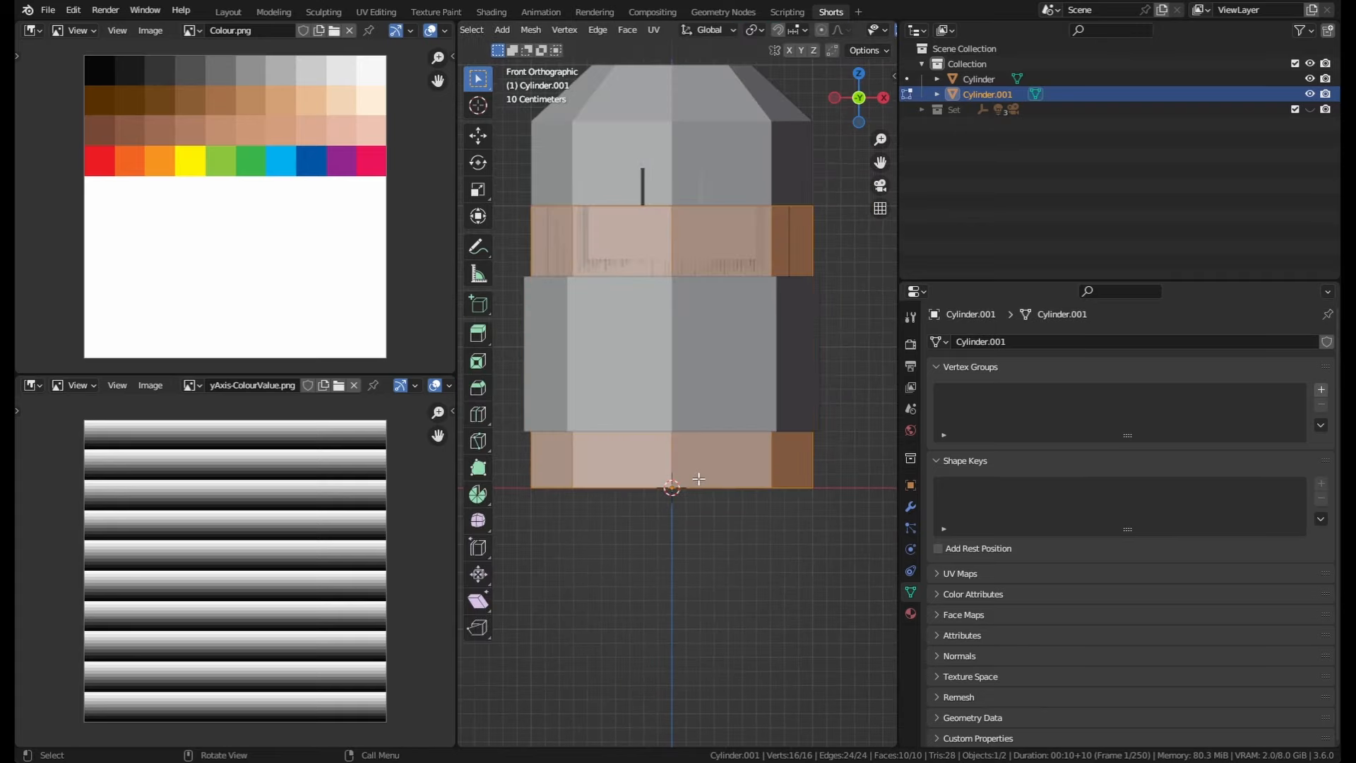
pyautogui.hotkey('ctrl', 'z')
pyautogui.press('Tab')
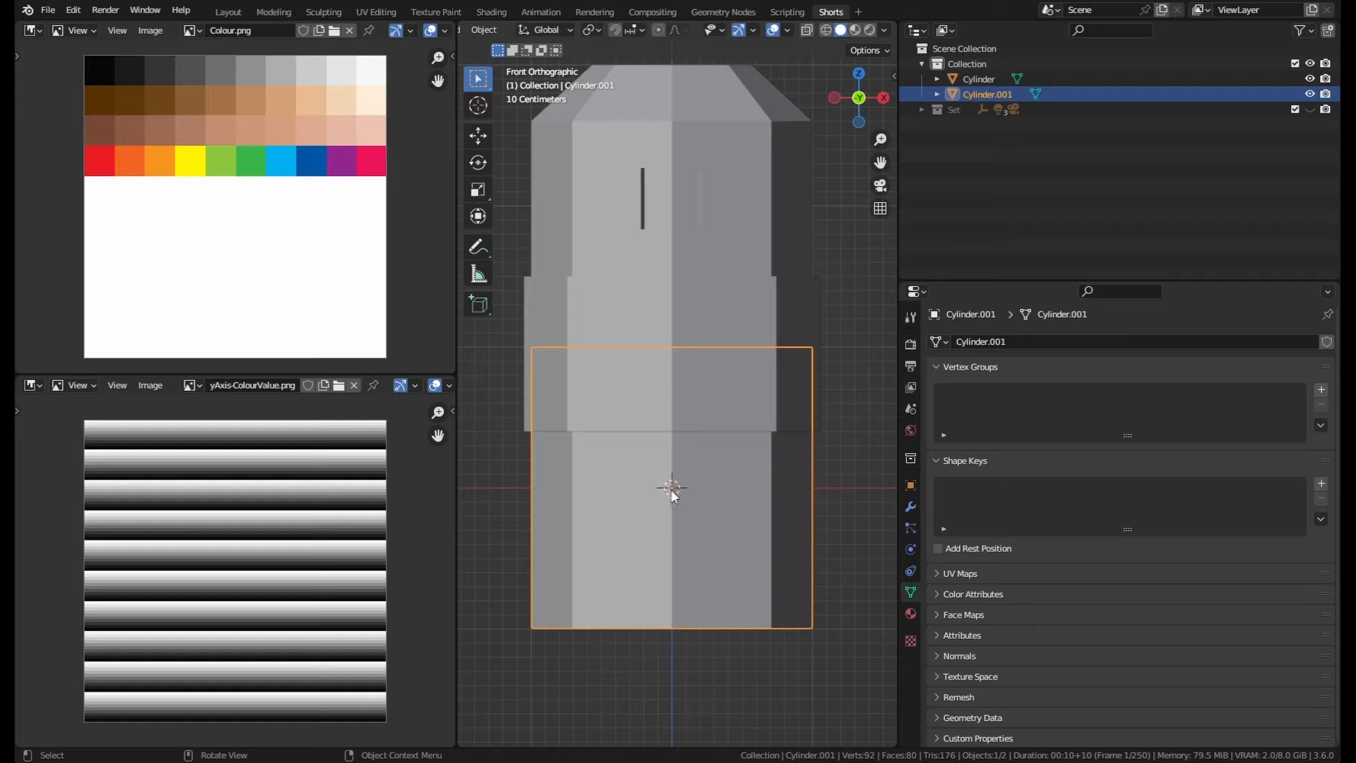
pyautogui.press('s')
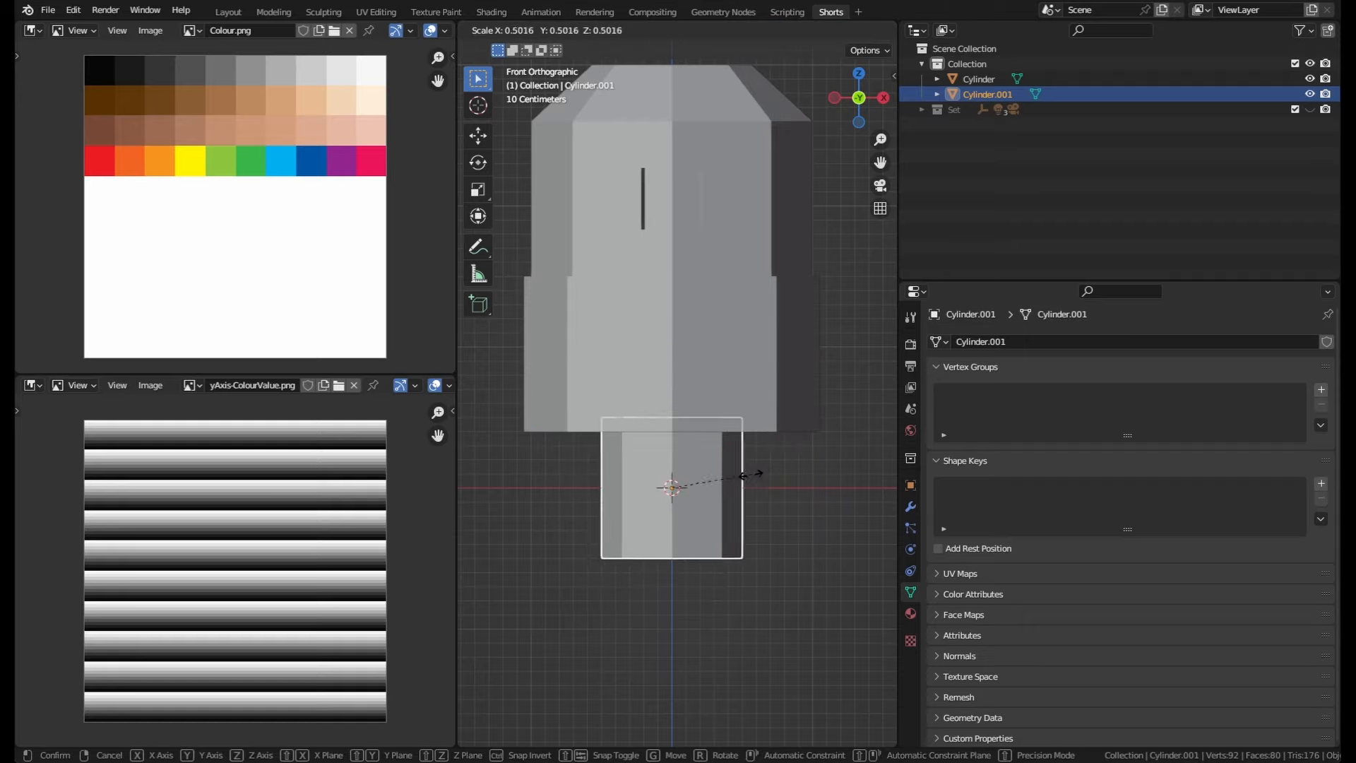
pyautogui.press('Escape')
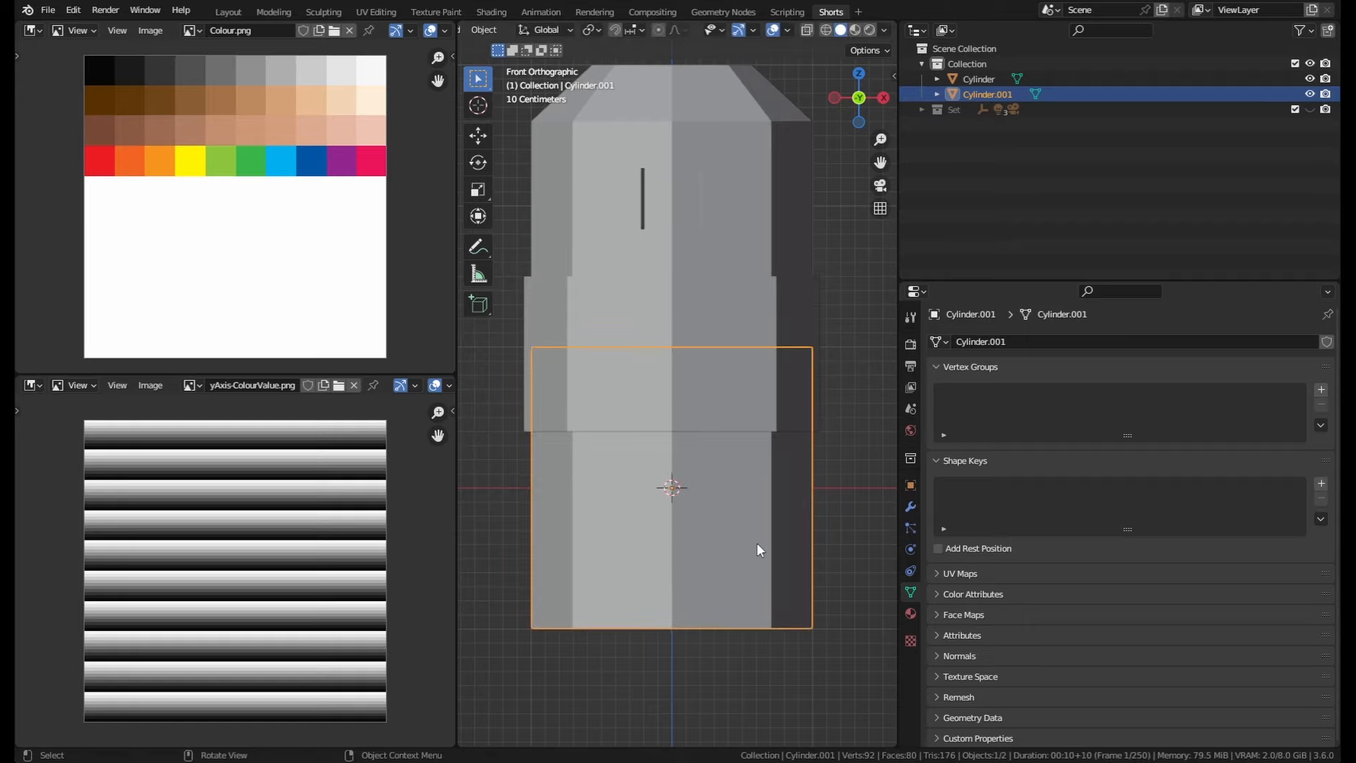
# Step: Move the cylinder's mesh up 1 m along the Z axis in Edit Mode
pyautogui.press('Tab')
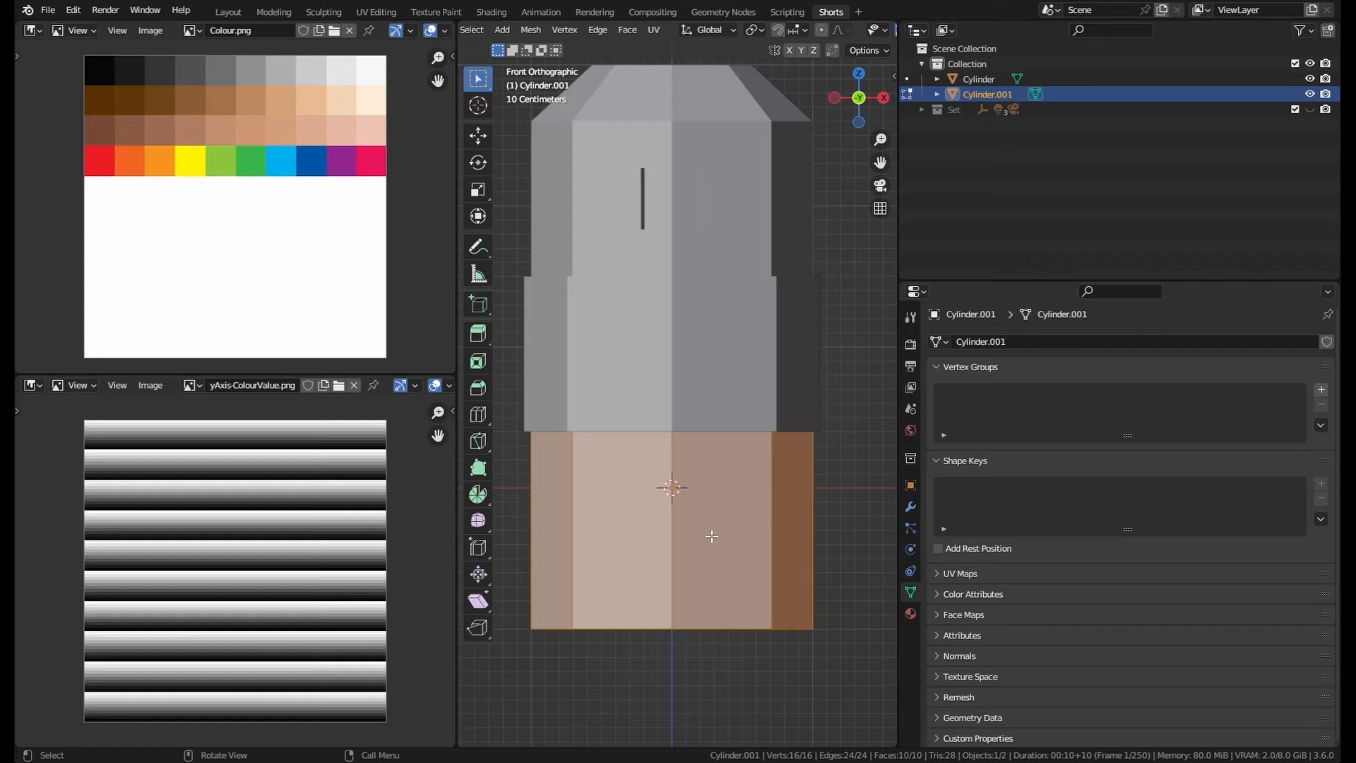
pyautogui.press('g')
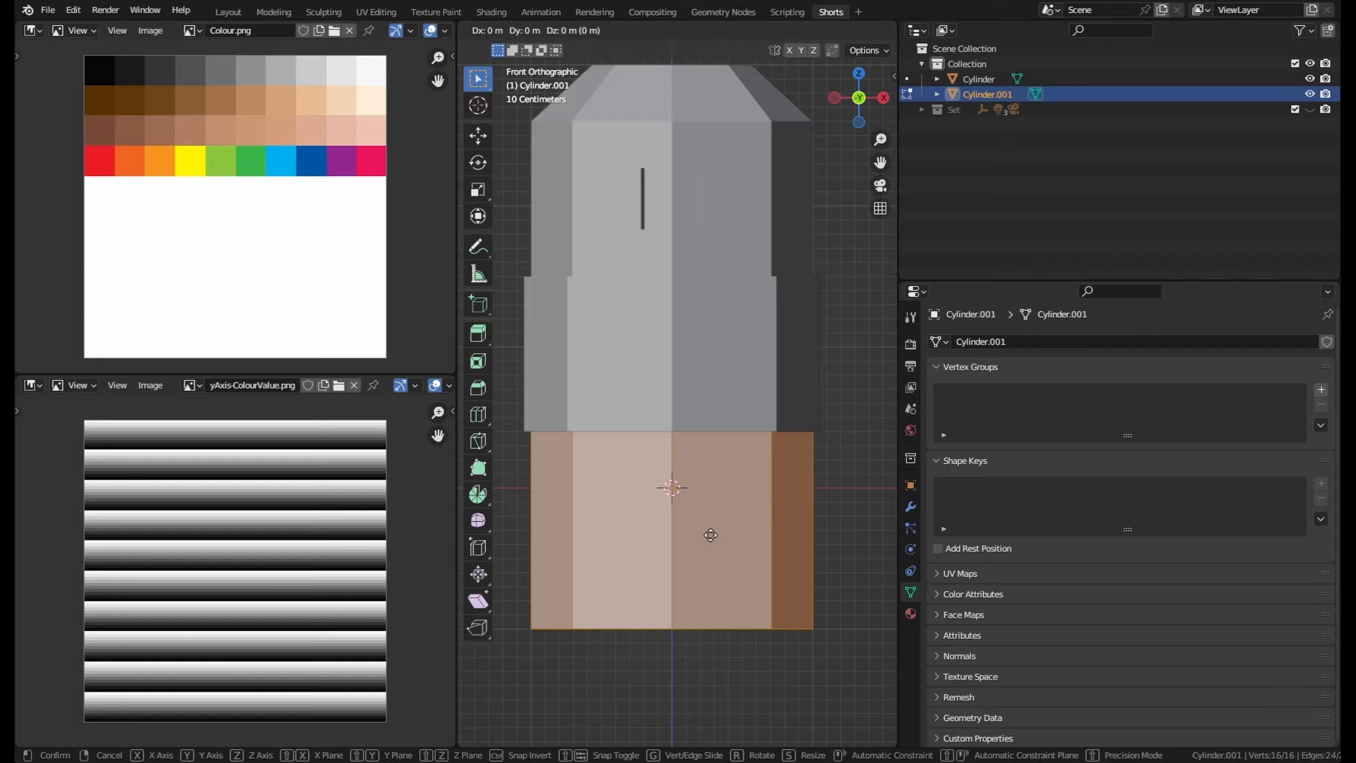
pyautogui.press('z')
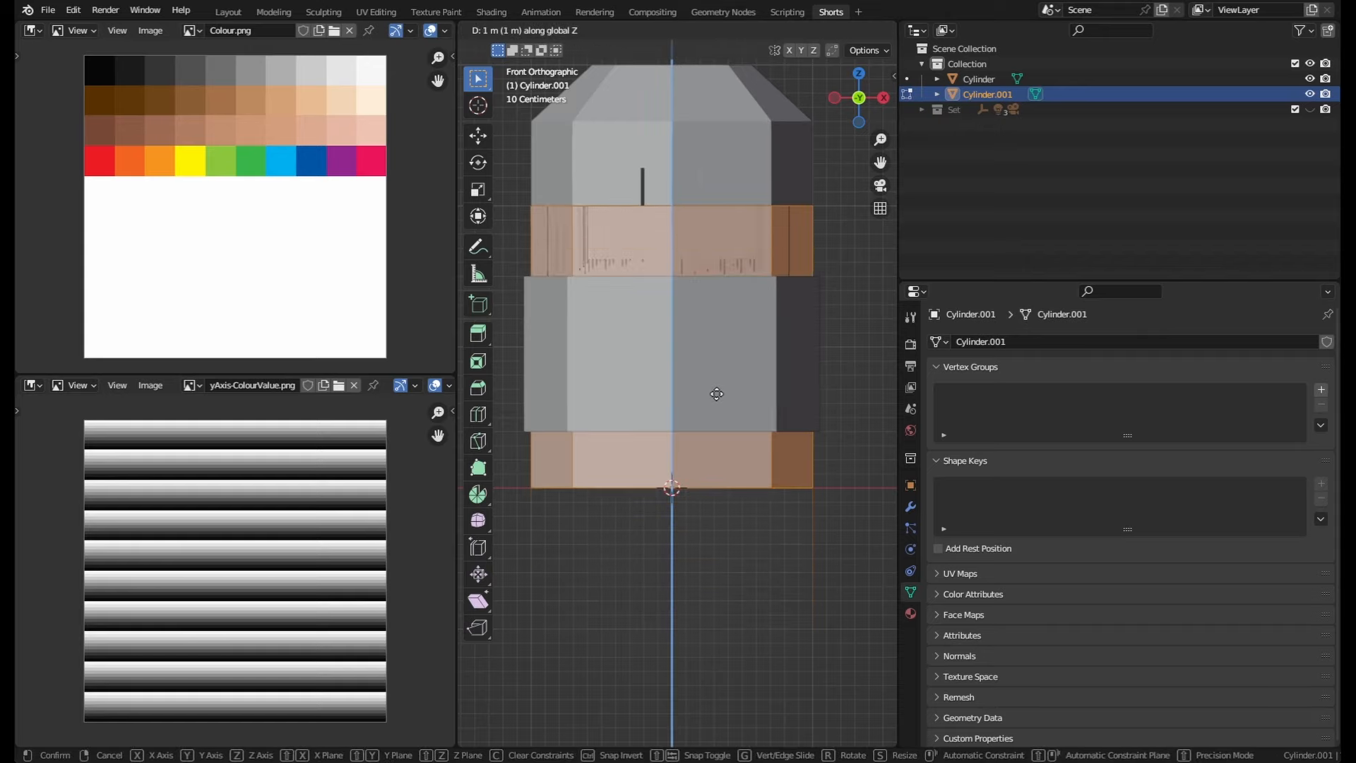
pyautogui.click(717, 388)
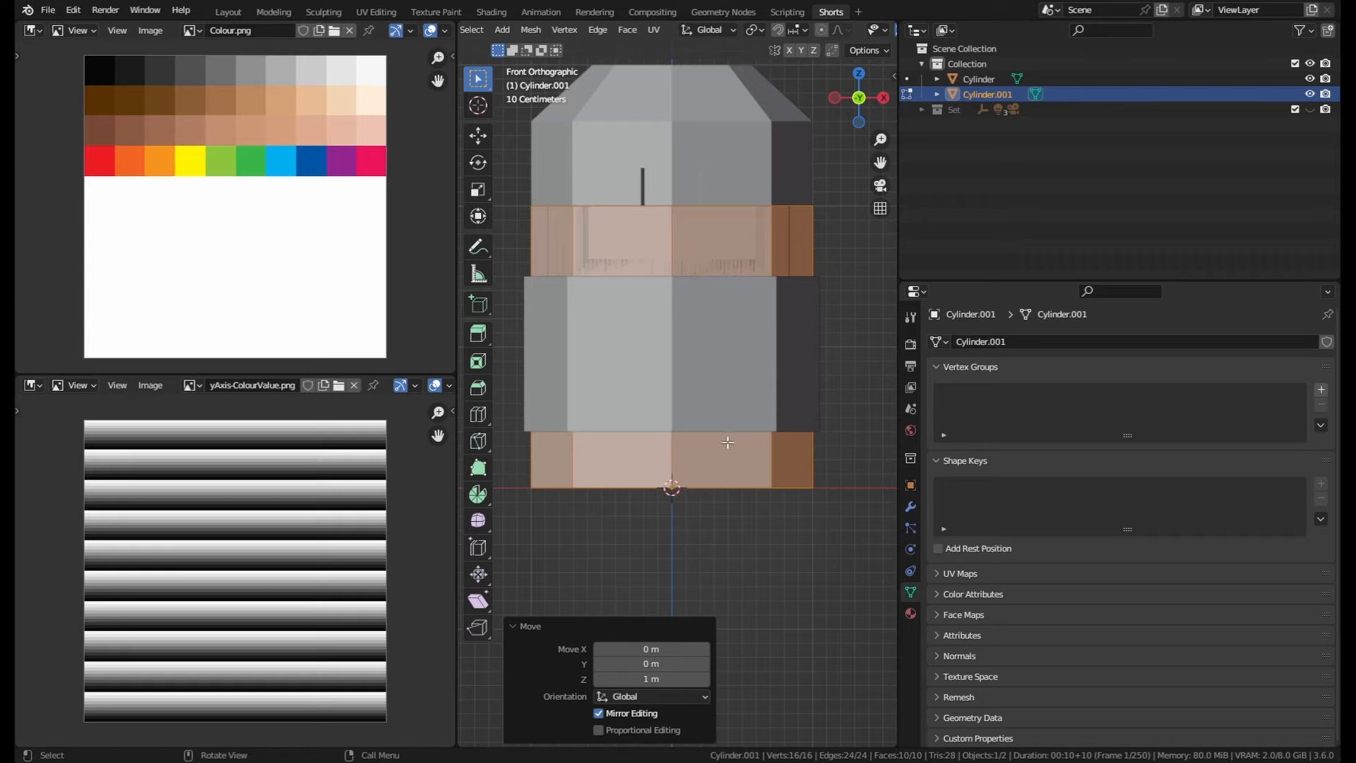
pyautogui.press('Tab')
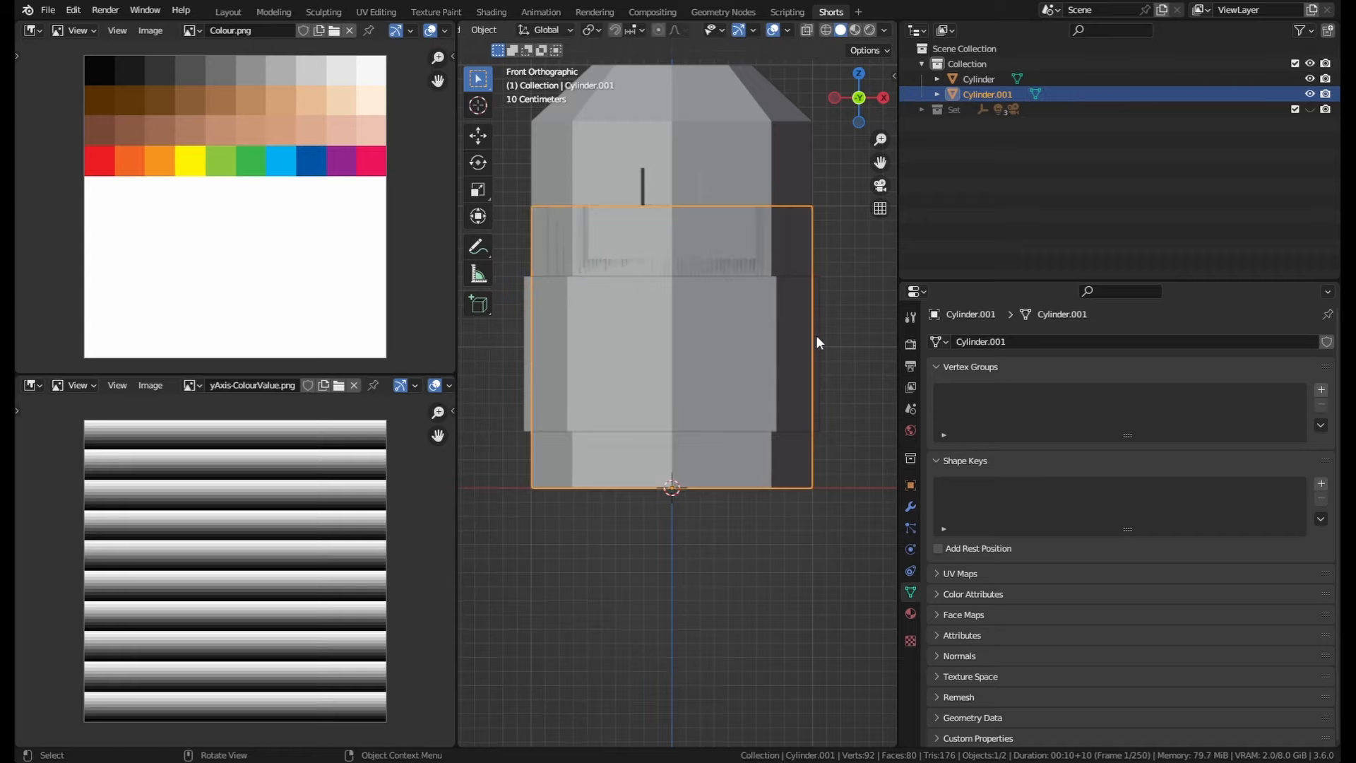
# Step: Scale the cylinder object to 0.2 and apply its scale
pyautogui.write('s')
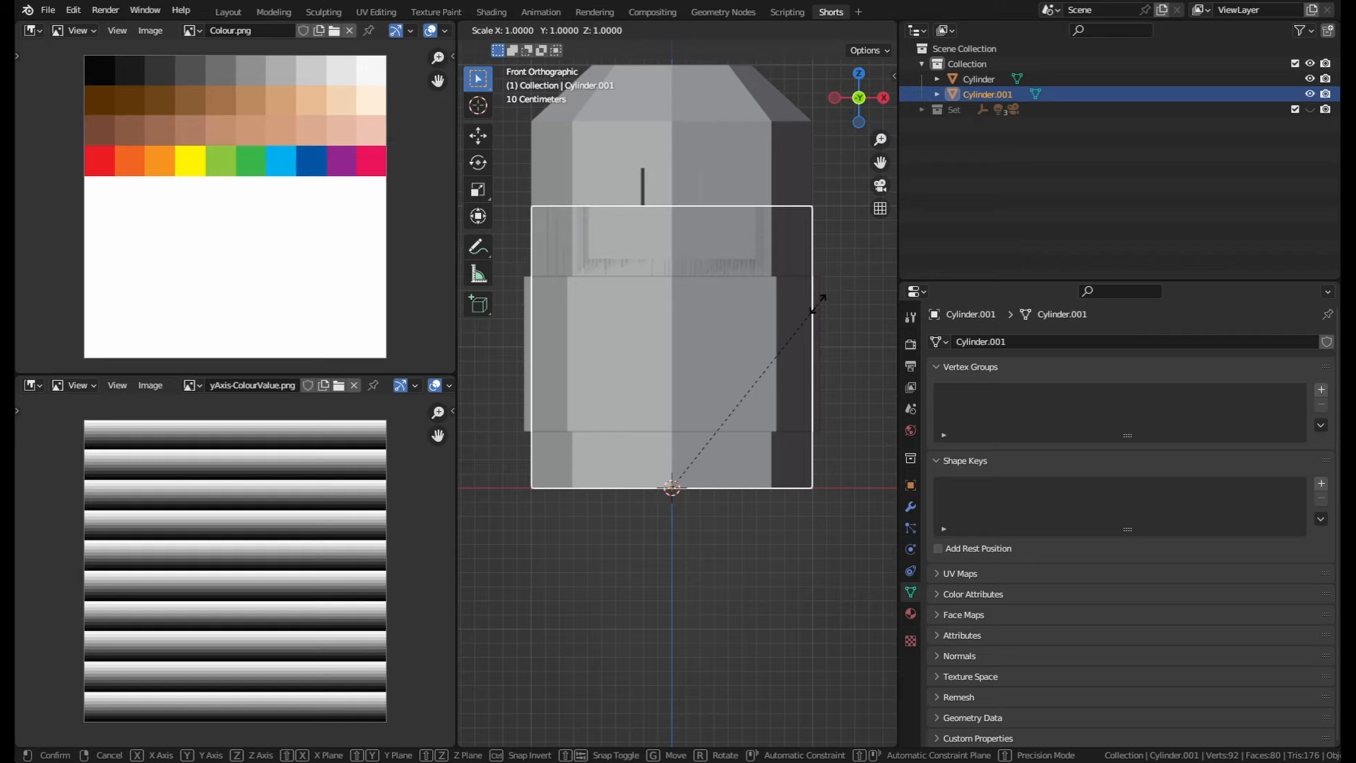
pyautogui.write('.2')
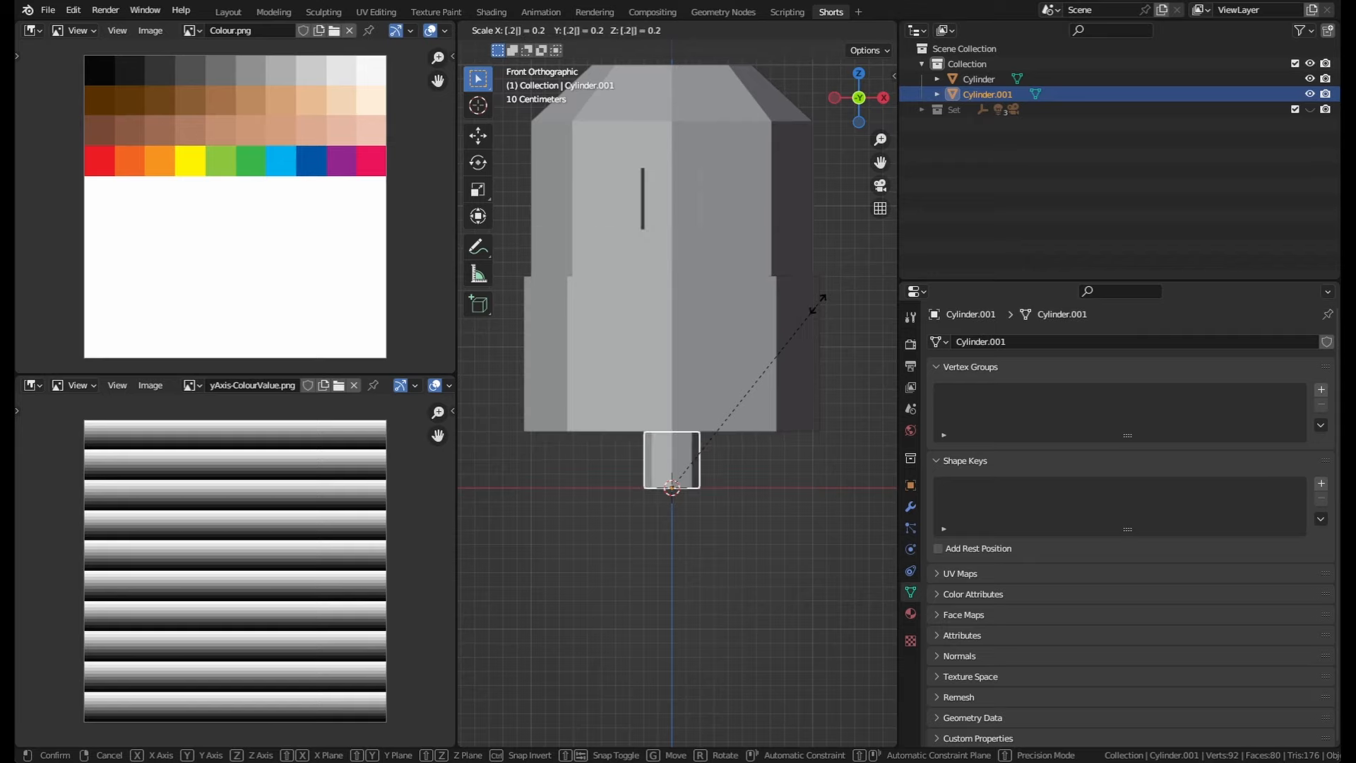
pyautogui.press('Return')
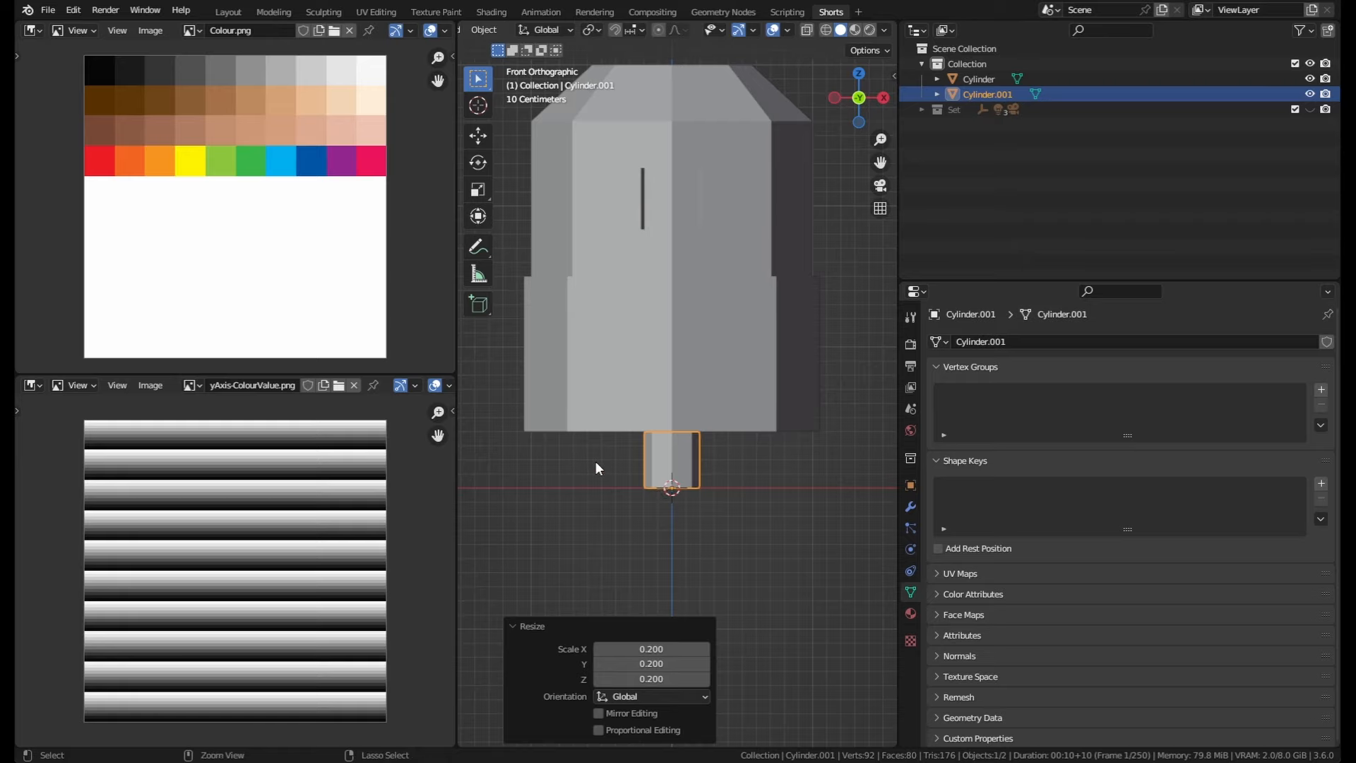
pyautogui.hotkey('ctrl', 'a')
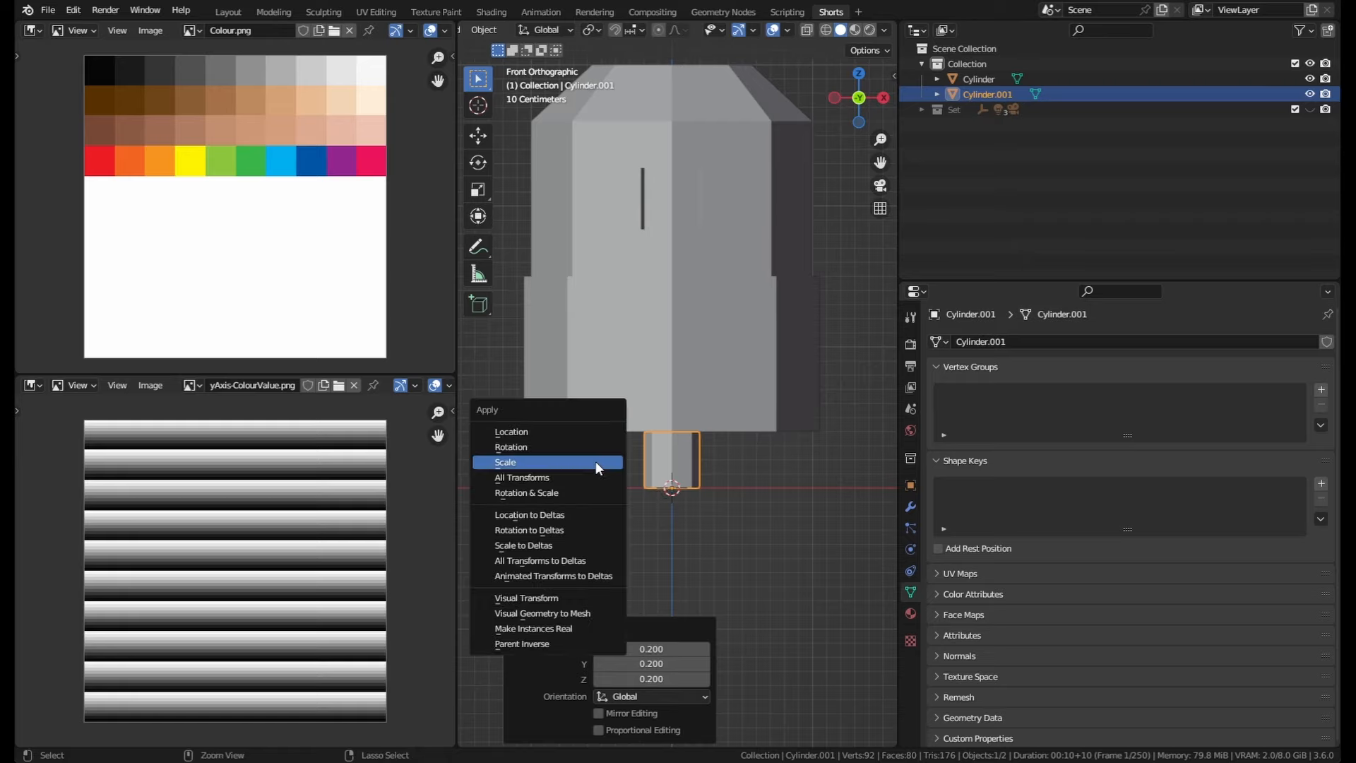
pyautogui.click(506, 462)
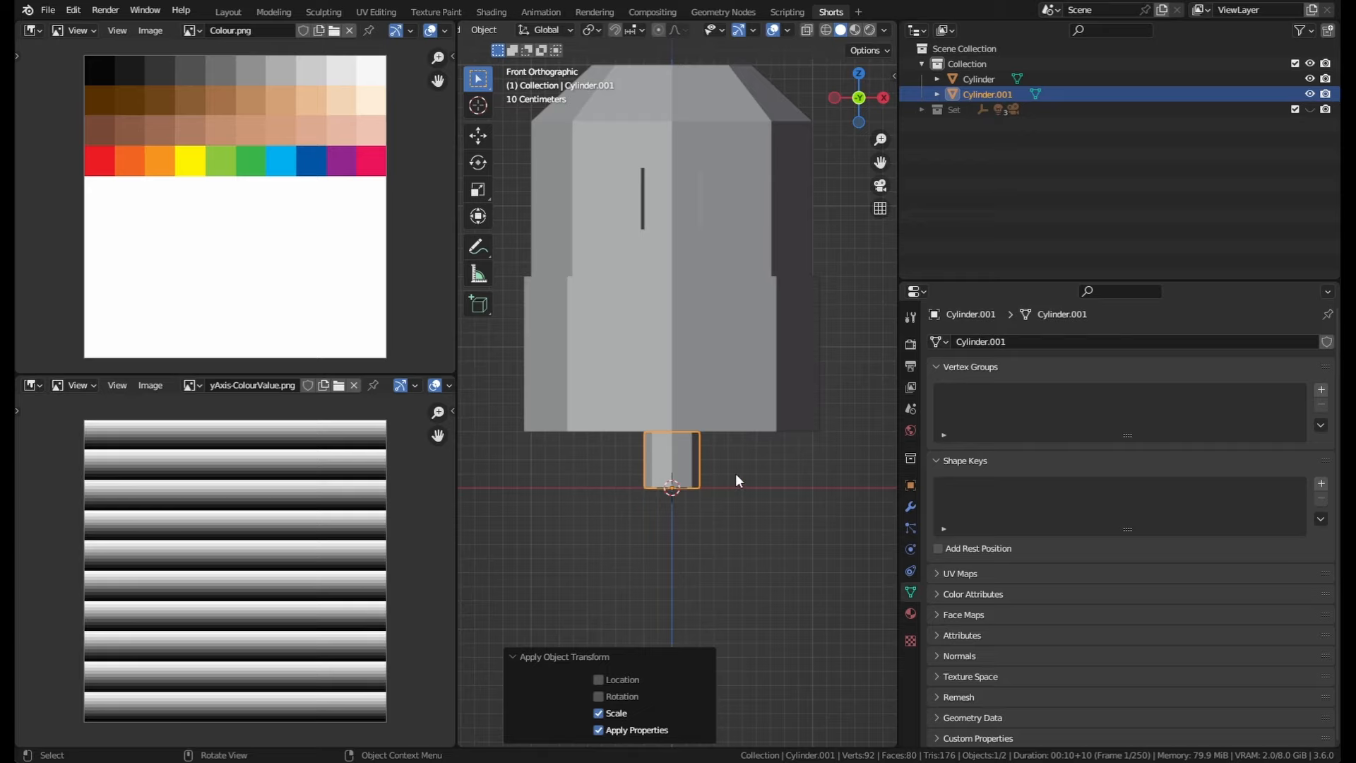
# Step: Add a Mirror modifier to the small cylinder
pyautogui.keyDown('shift'); pyautogui.moveTo(740, 463); pyautogui.dragTo(736, 426, button='middle'); pyautogui.keyUp('shift')
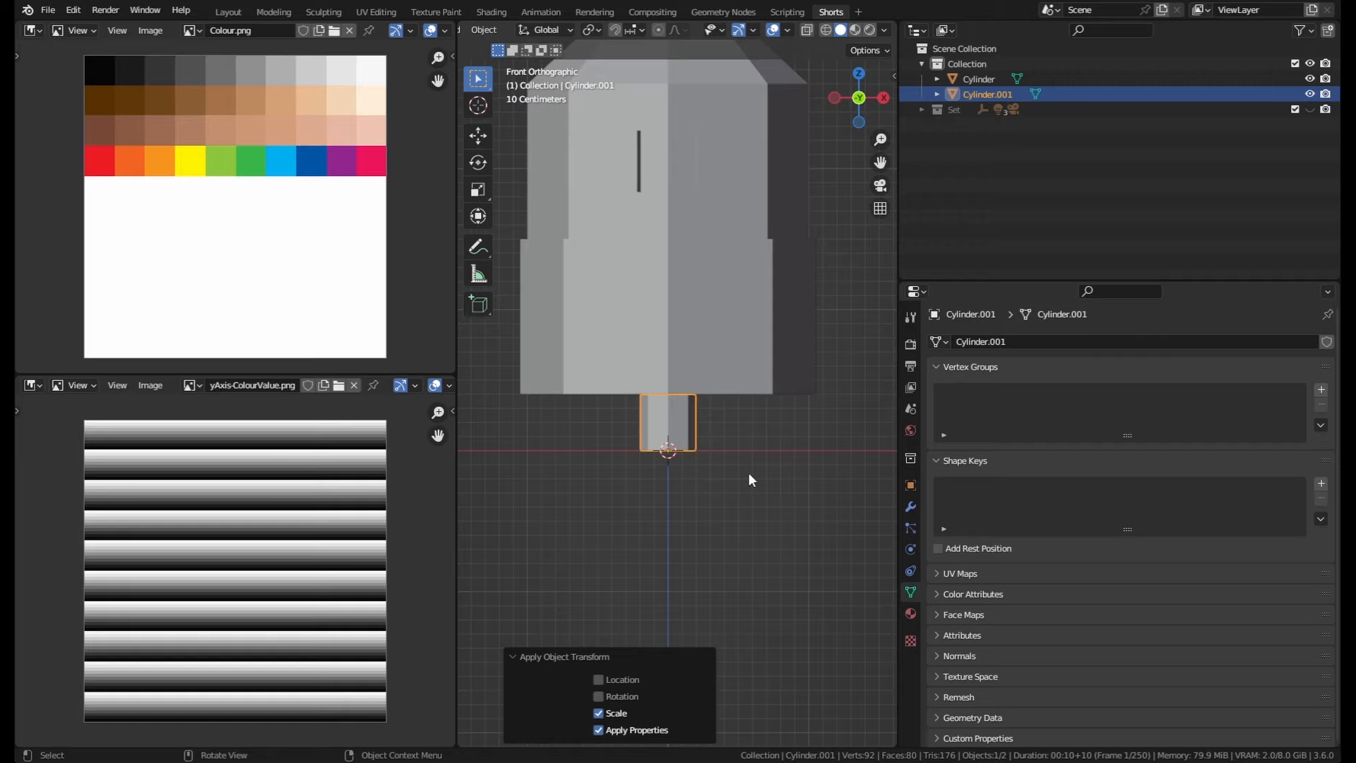
pyautogui.click(909, 506)
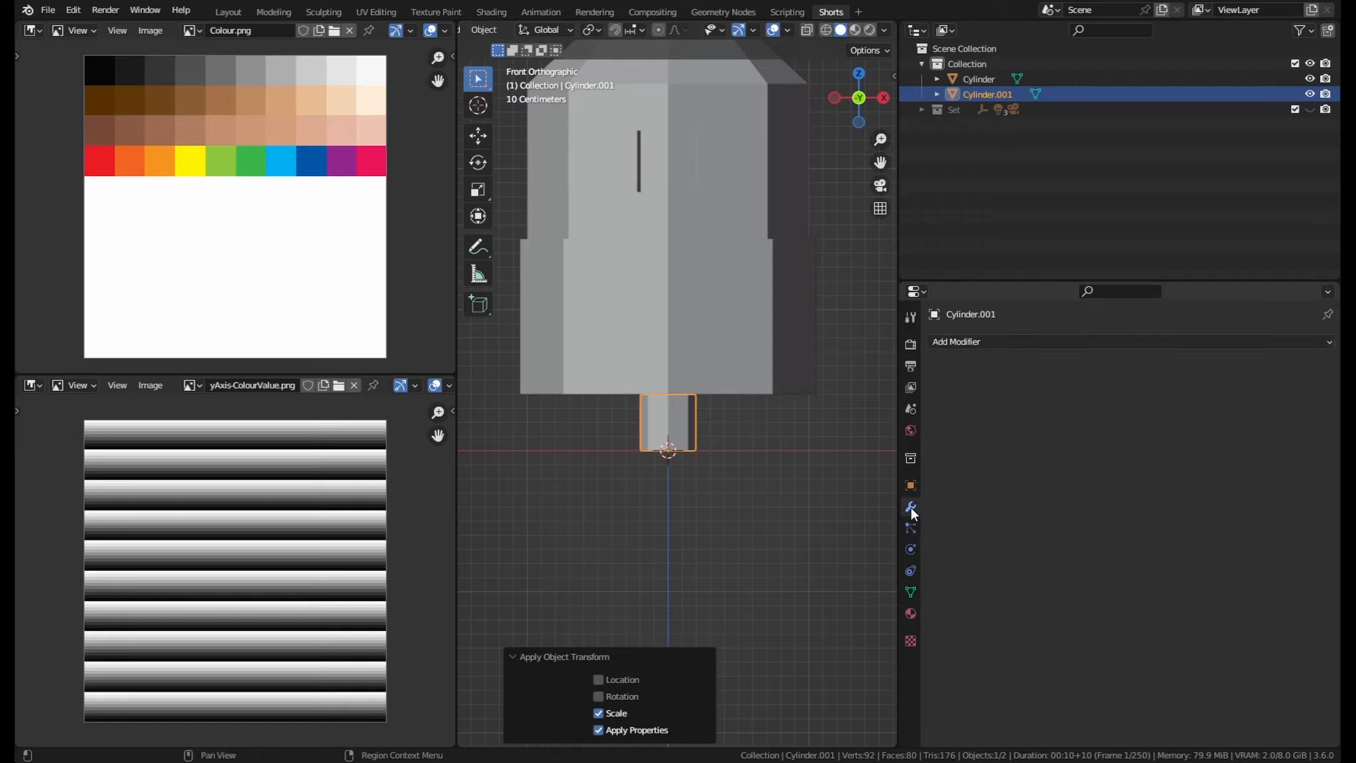
pyautogui.click(967, 341)
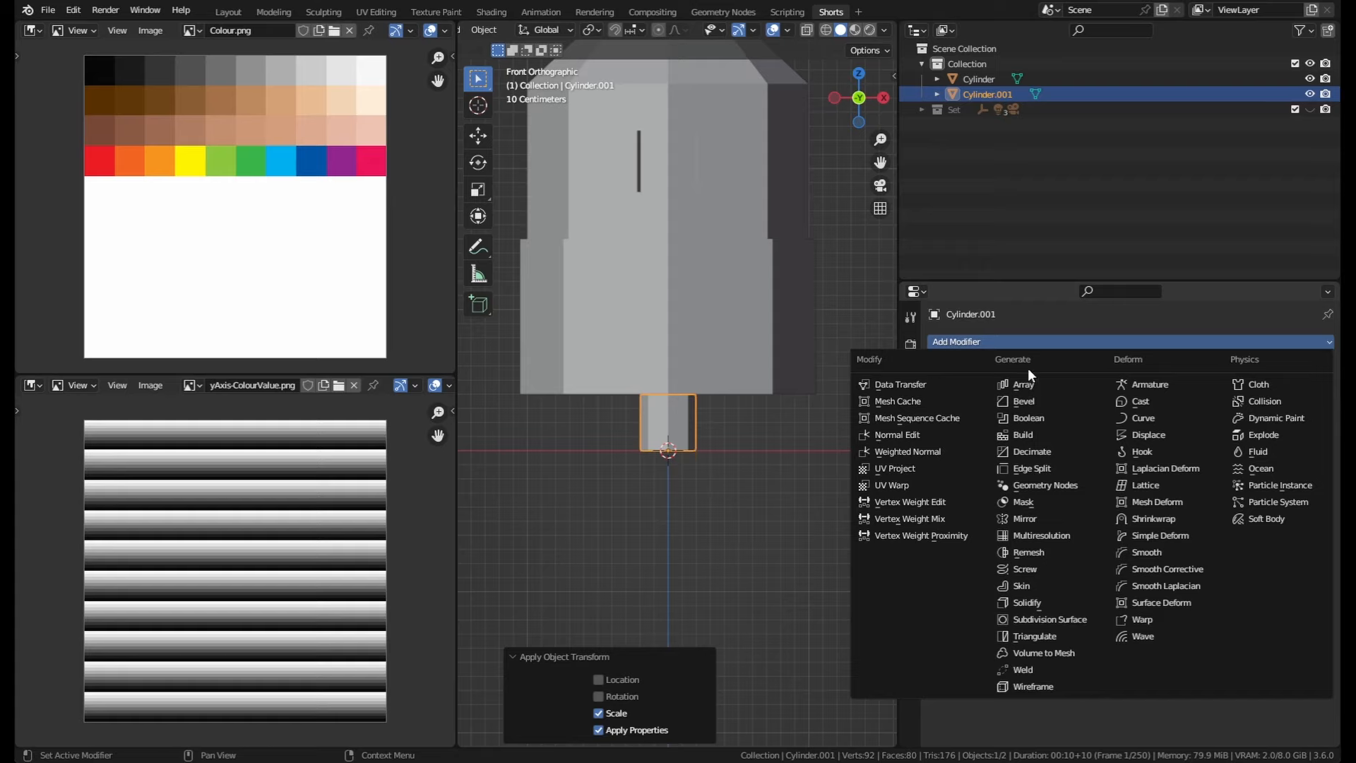
pyautogui.click(1032, 519)
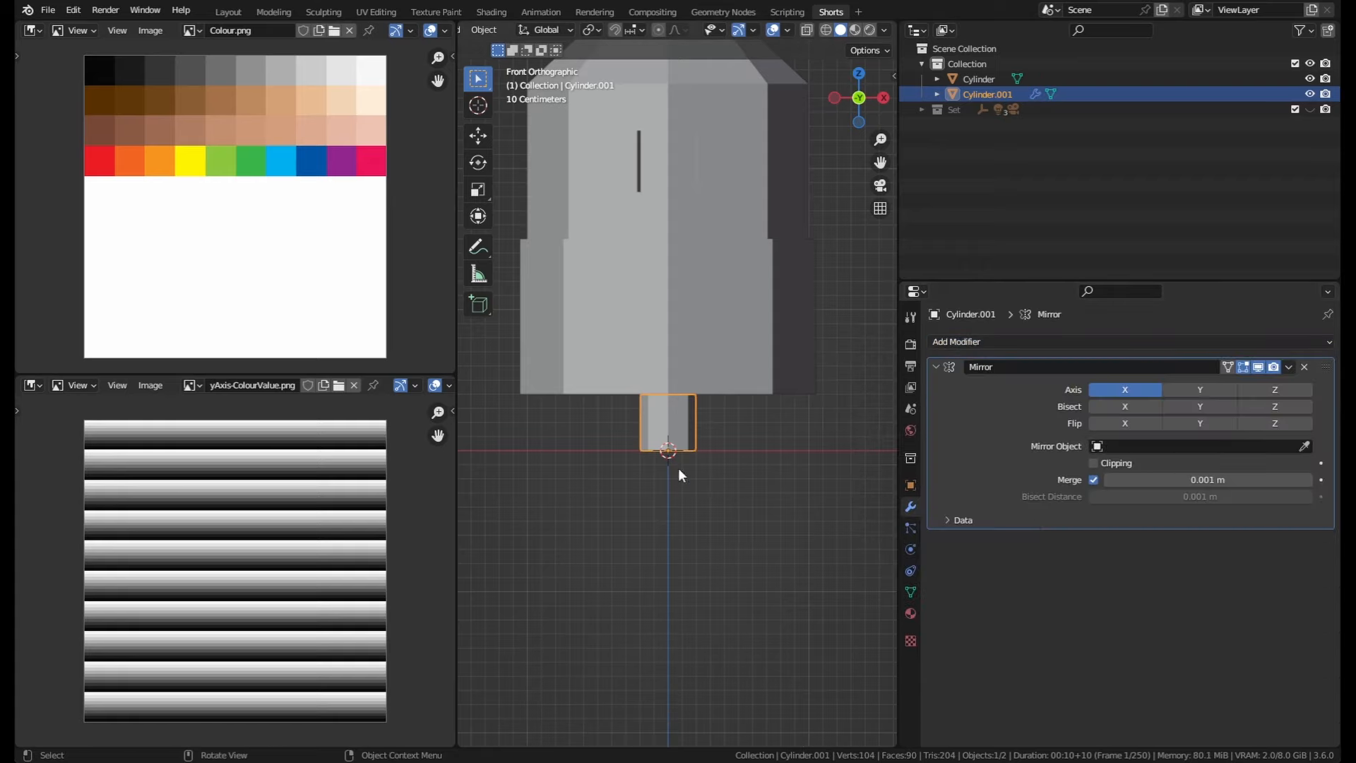
# Step: Move the cylinder's mesh 0.6 m along the X axis in Edit Mode to form mirrored legs
pyautogui.keyDown('shift'); pyautogui.moveTo(750, 464); pyautogui.dragTo(764, 513, button='middle'); pyautogui.keyUp('shift')
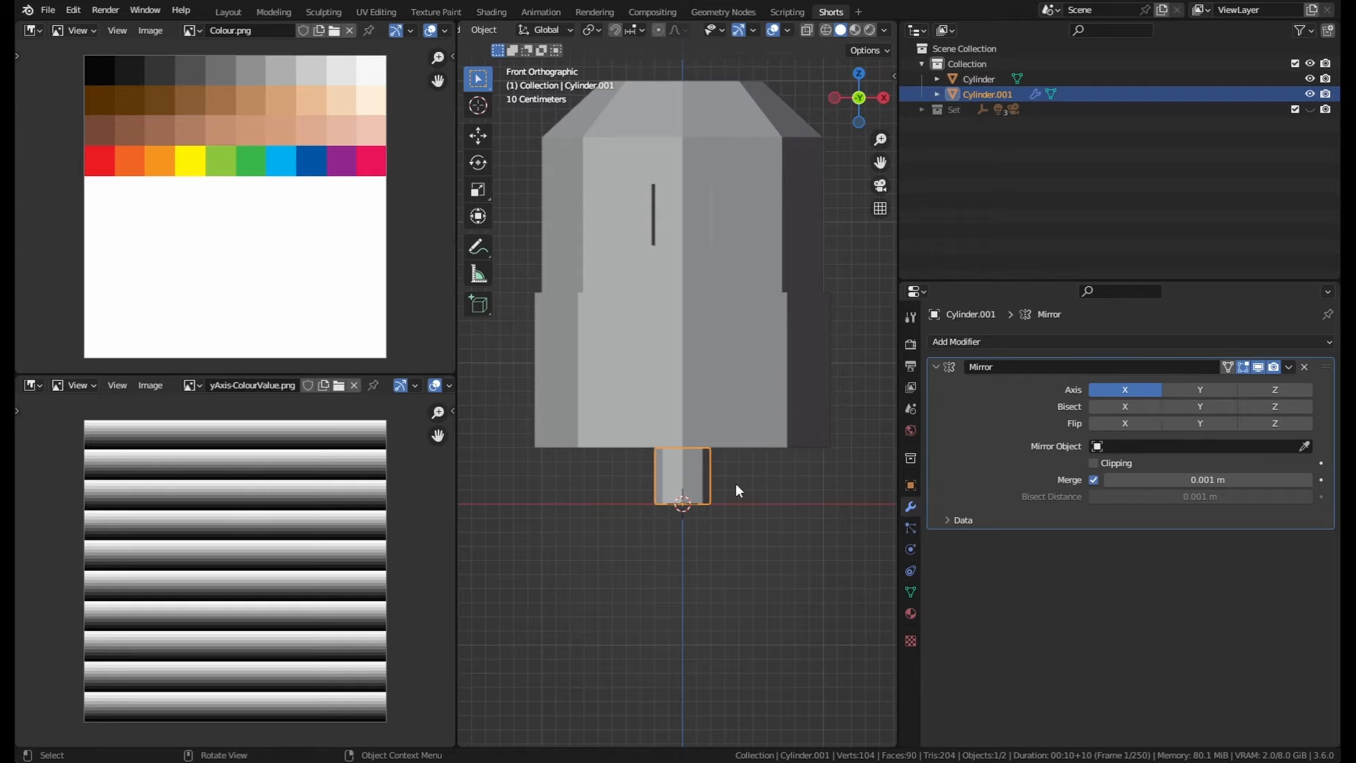
pyautogui.press('Tab')
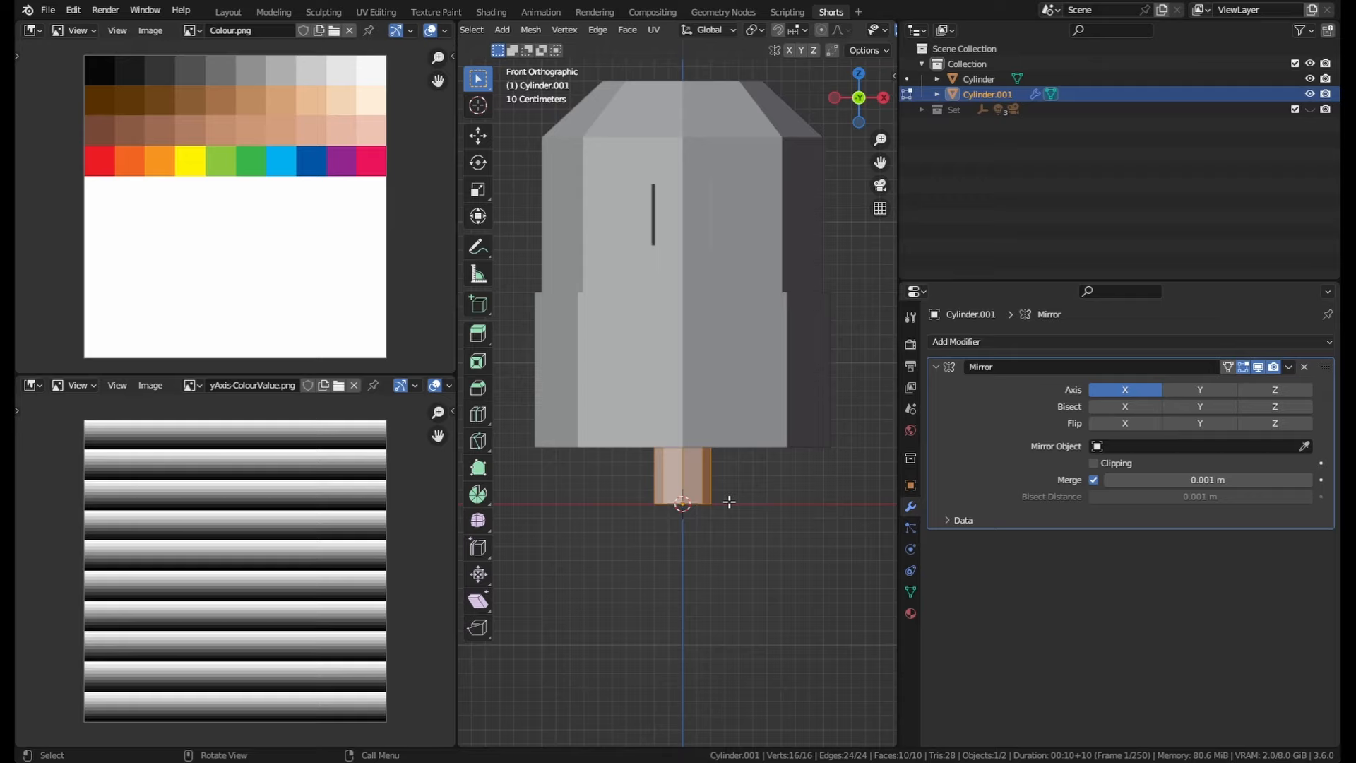
pyautogui.press('g')
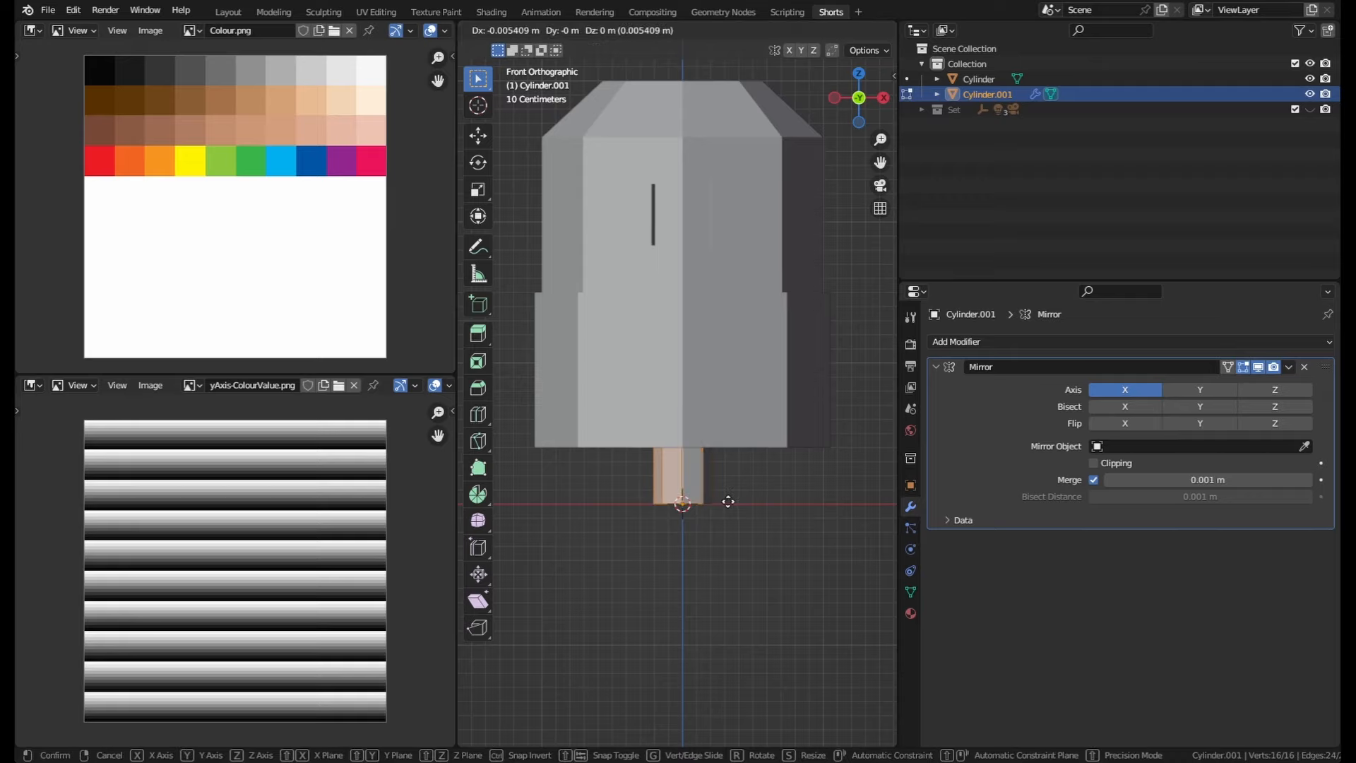
pyautogui.press('x')
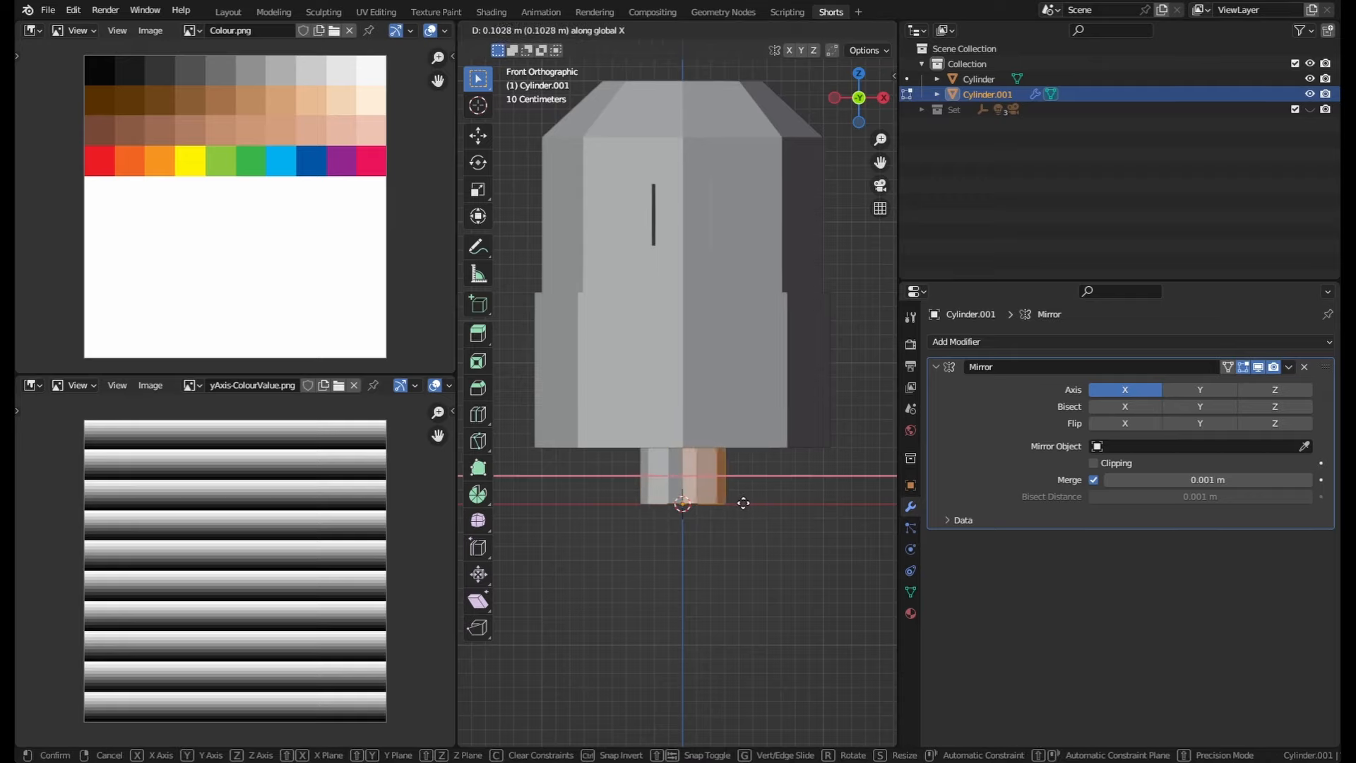
pyautogui.click(810, 508)
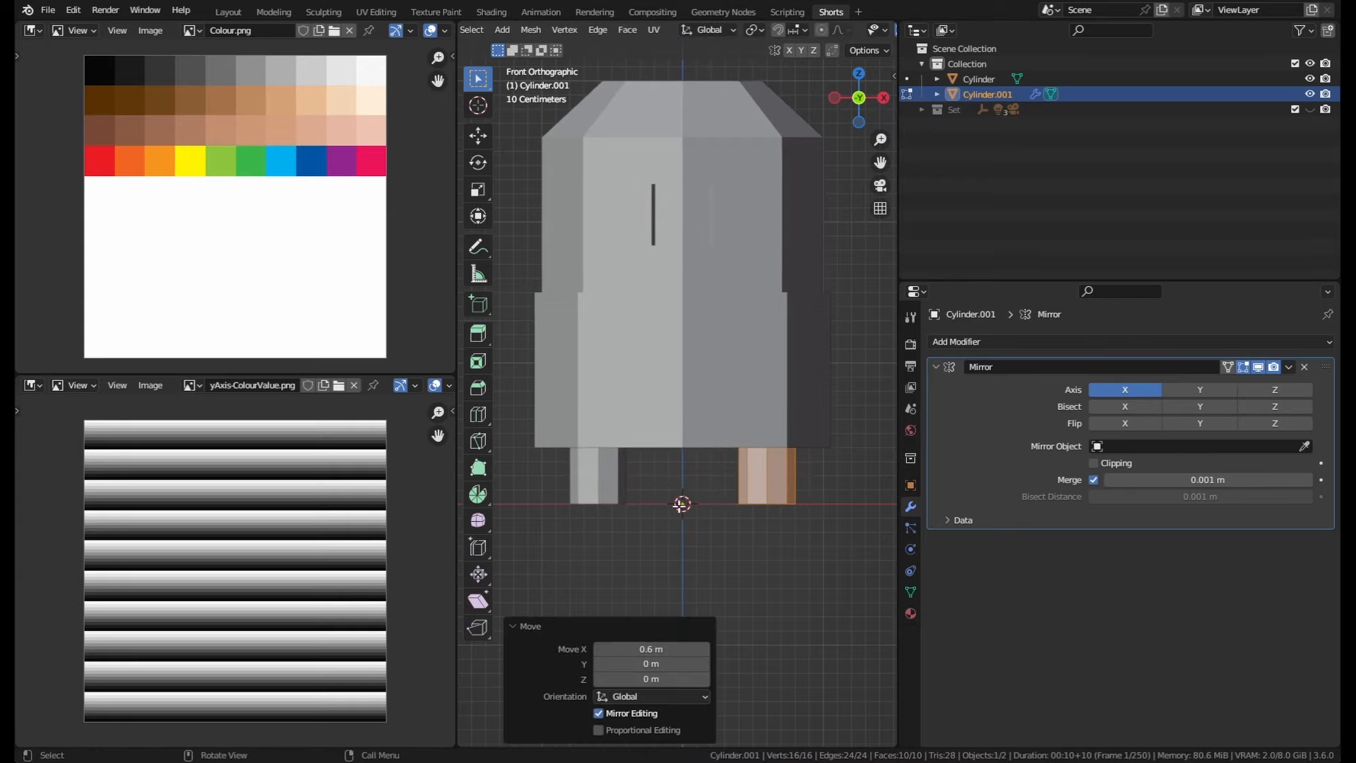
pyautogui.press('Tab')
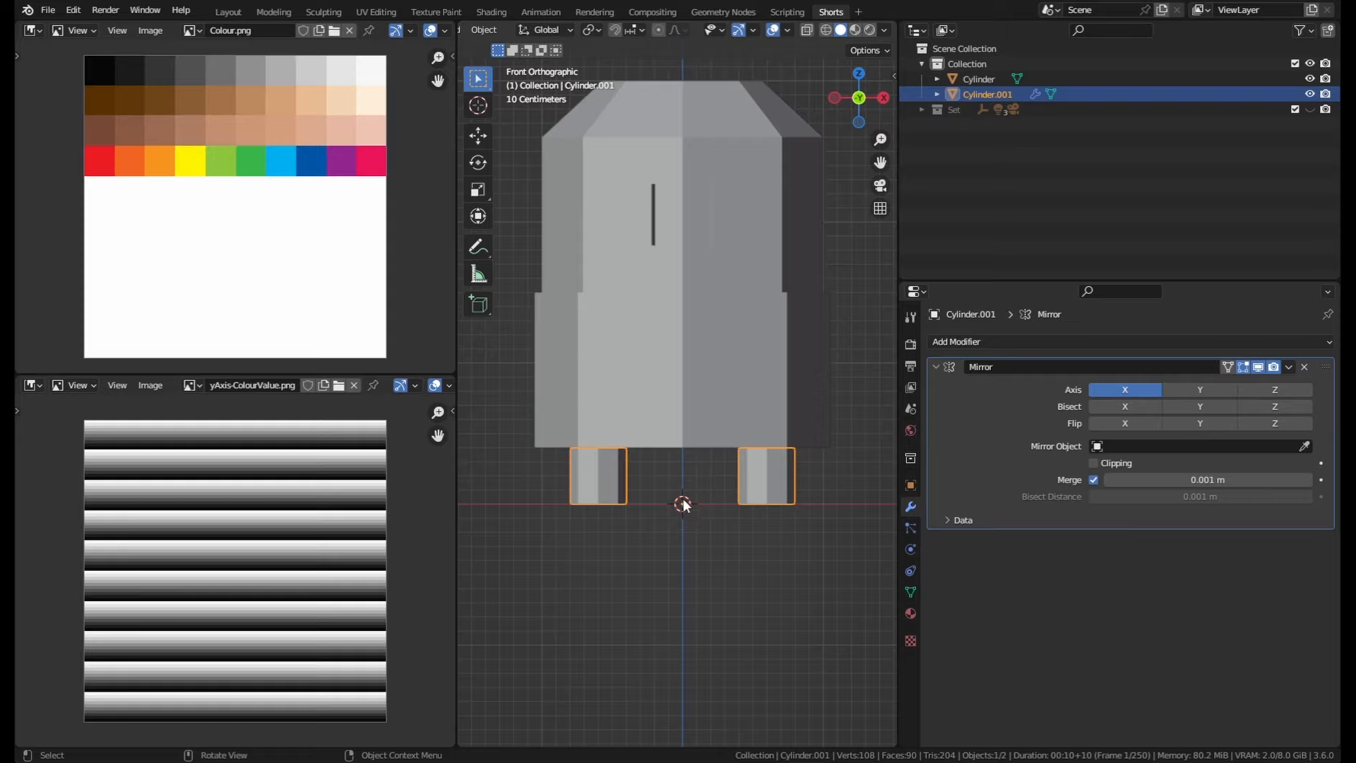
# Step: Bevel the bottom face edges of the leg cylinder by about 0.05 m in Edit Mode
pyautogui.moveTo(711, 494); pyautogui.dragTo(802, 443, button='middle')
pyautogui.press('KP_1')
pyautogui.press('Tab')
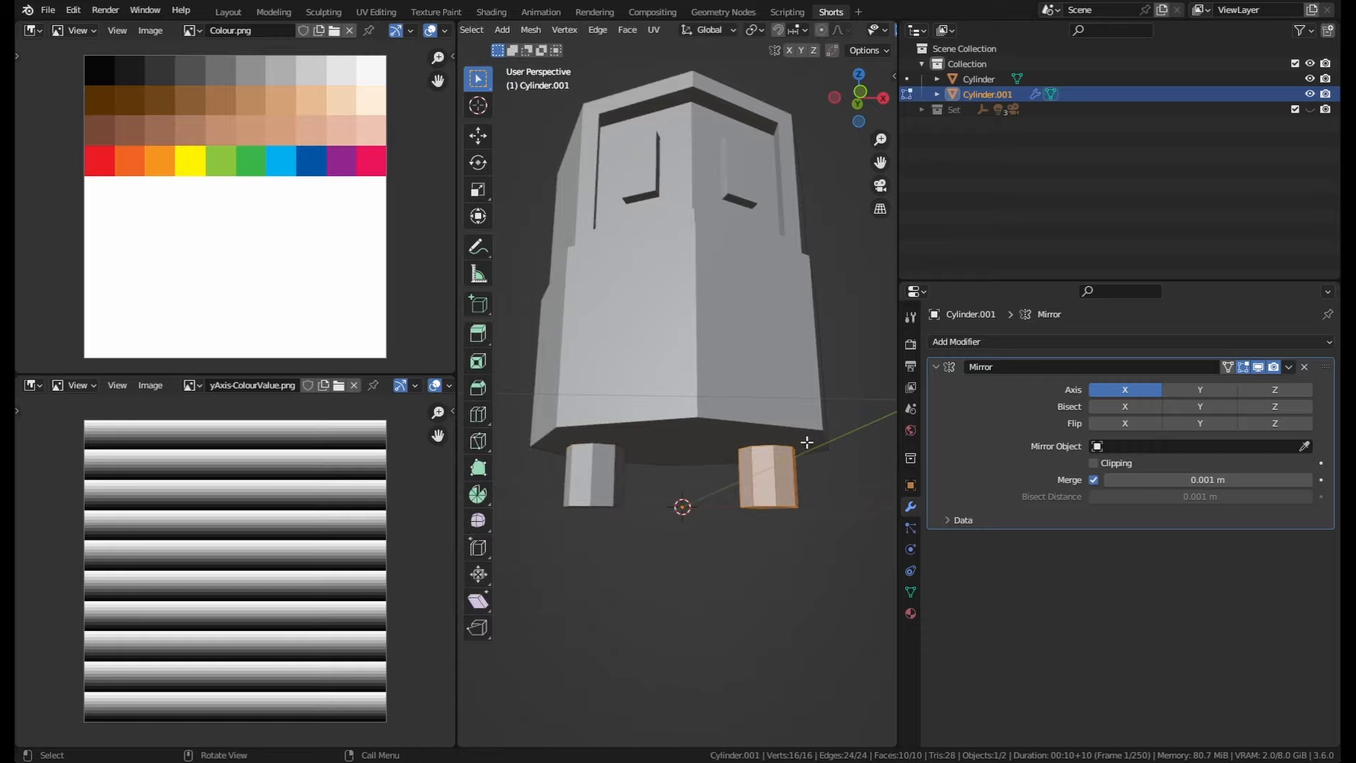
pyautogui.moveTo(817, 454); pyautogui.dragTo(826, 460, button='middle')
pyautogui.click(779, 499)
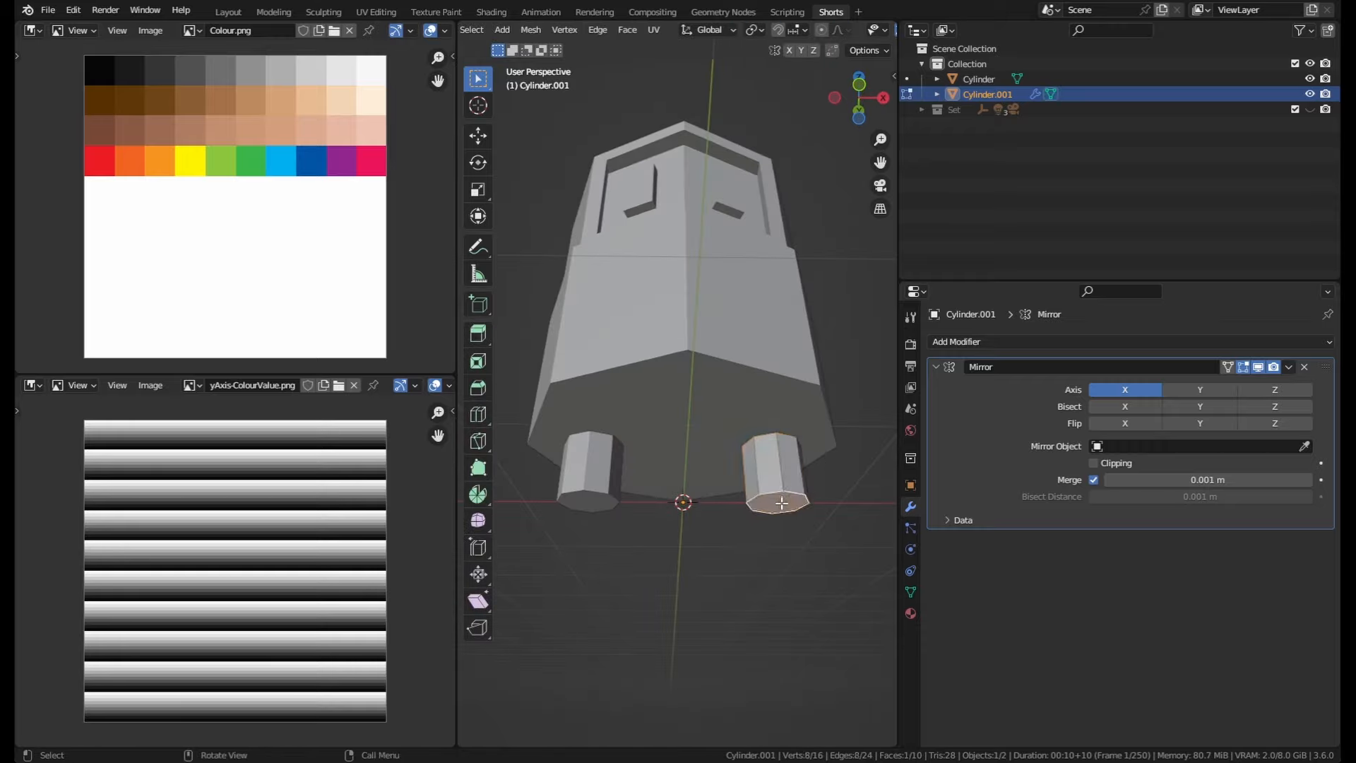
pyautogui.moveTo(791, 549); pyautogui.dragTo(754, 558, button='middle')
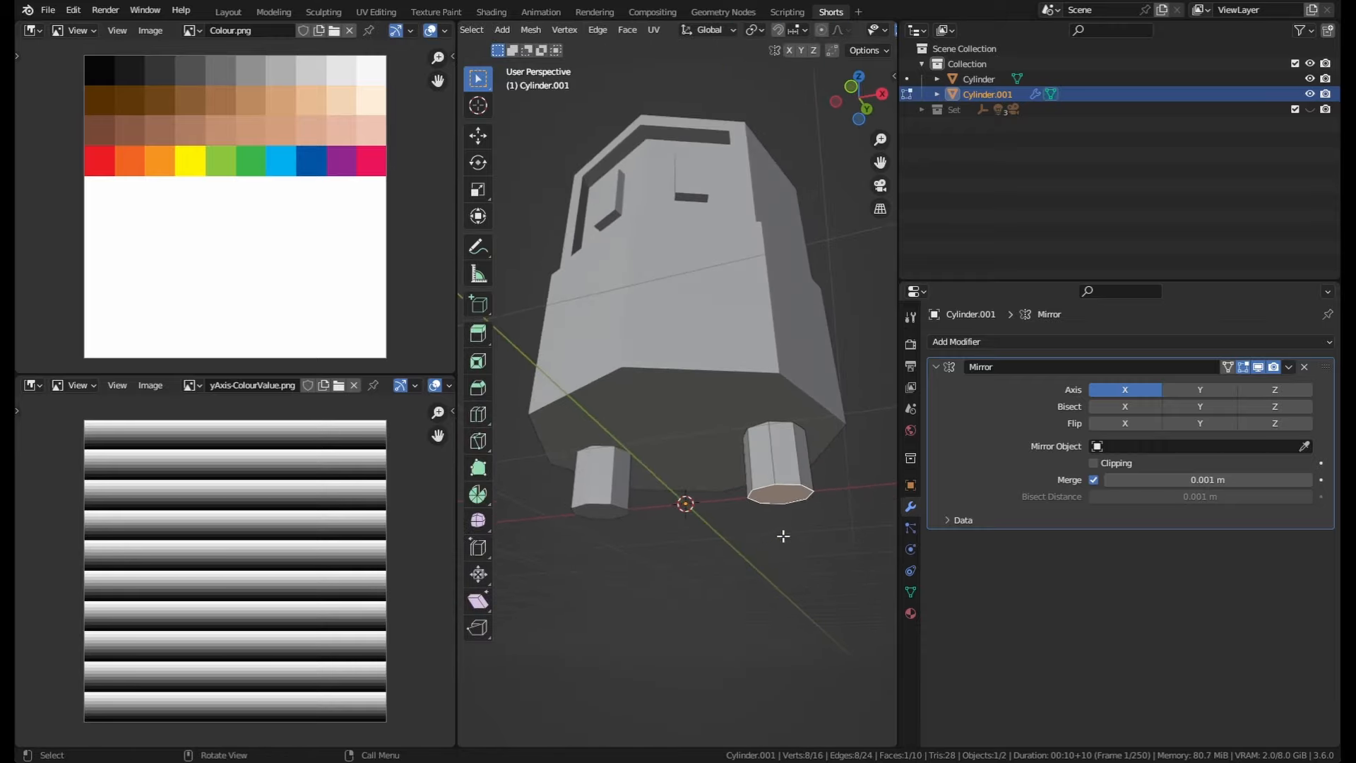
pyautogui.hotkey('ctrl', 'b')
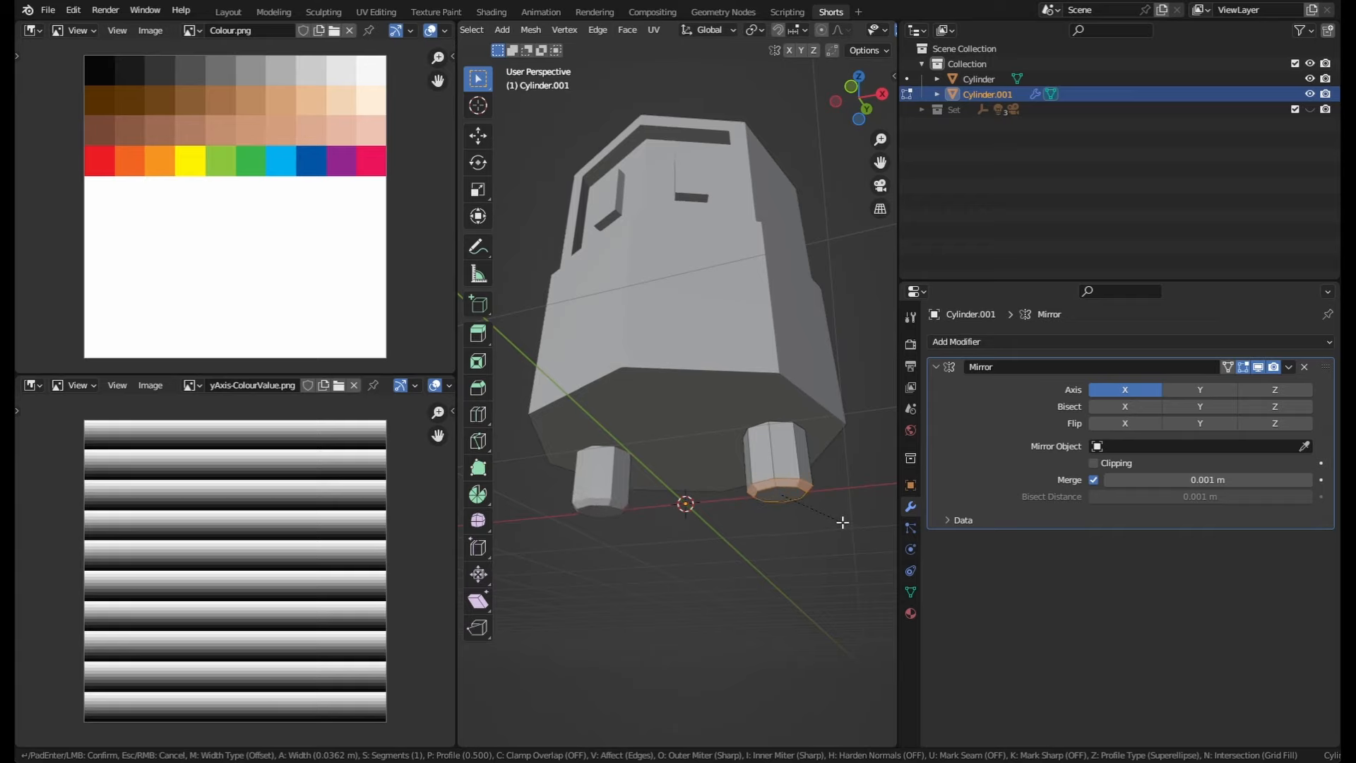
pyautogui.click(845, 523)
pyautogui.moveTo(838, 518); pyautogui.dragTo(811, 591, button='middle')
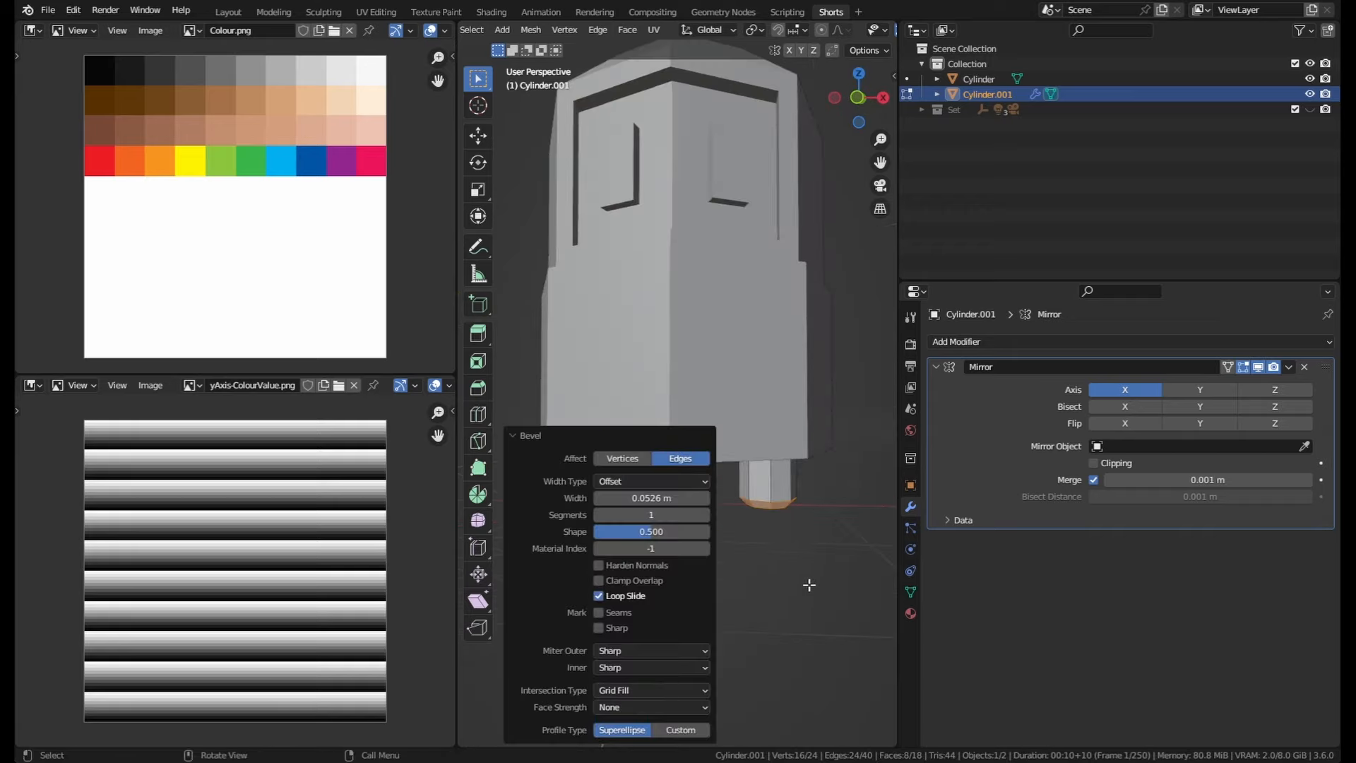
# Step: Examine the leg cylinder's side faces in Edit Mode
pyautogui.press('Tab')
pyautogui.press('KP_1')
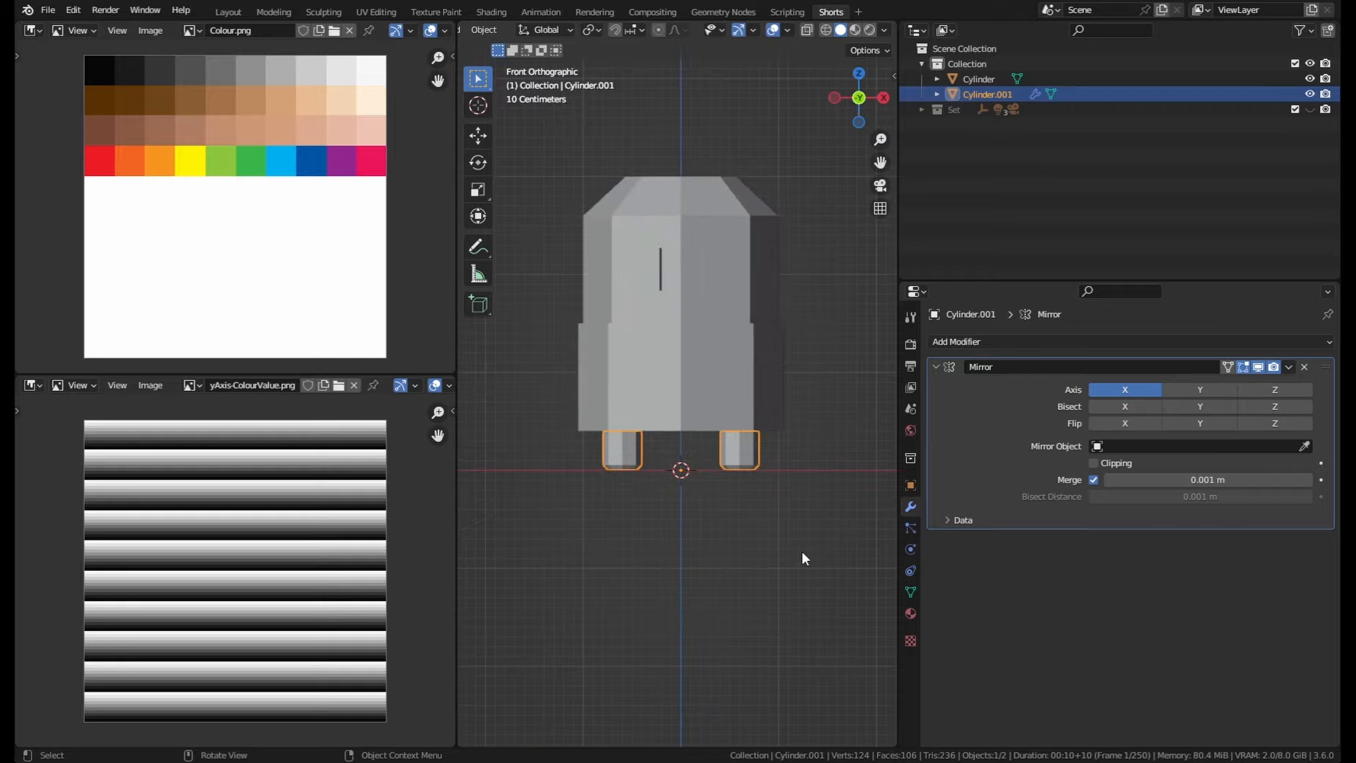
pyautogui.click(727, 460)
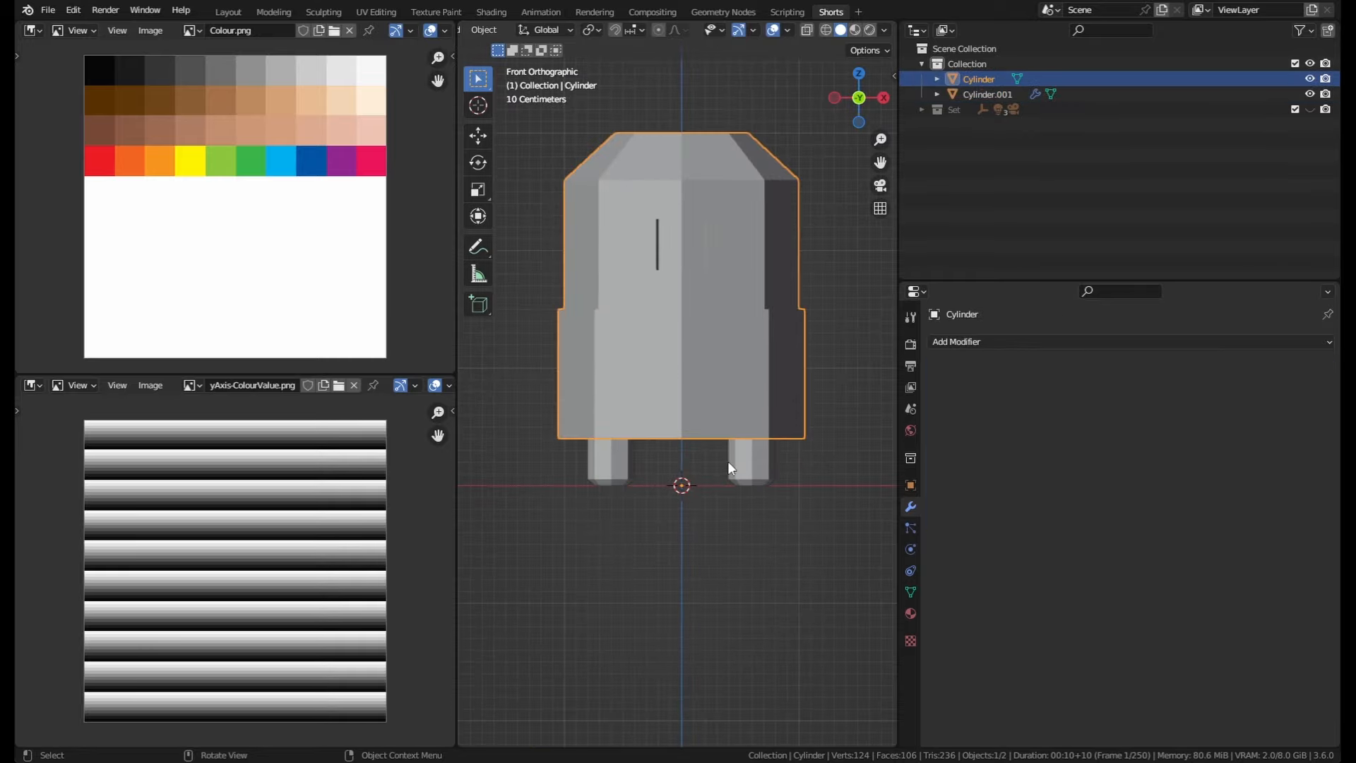
pyautogui.click(727, 460)
pyautogui.click(740, 466)
pyautogui.click(740, 465)
pyautogui.moveTo(730, 393); pyautogui.dragTo(559, 464, button='middle')
pyautogui.press('Tab')
pyautogui.scroll(3, 773, 494)
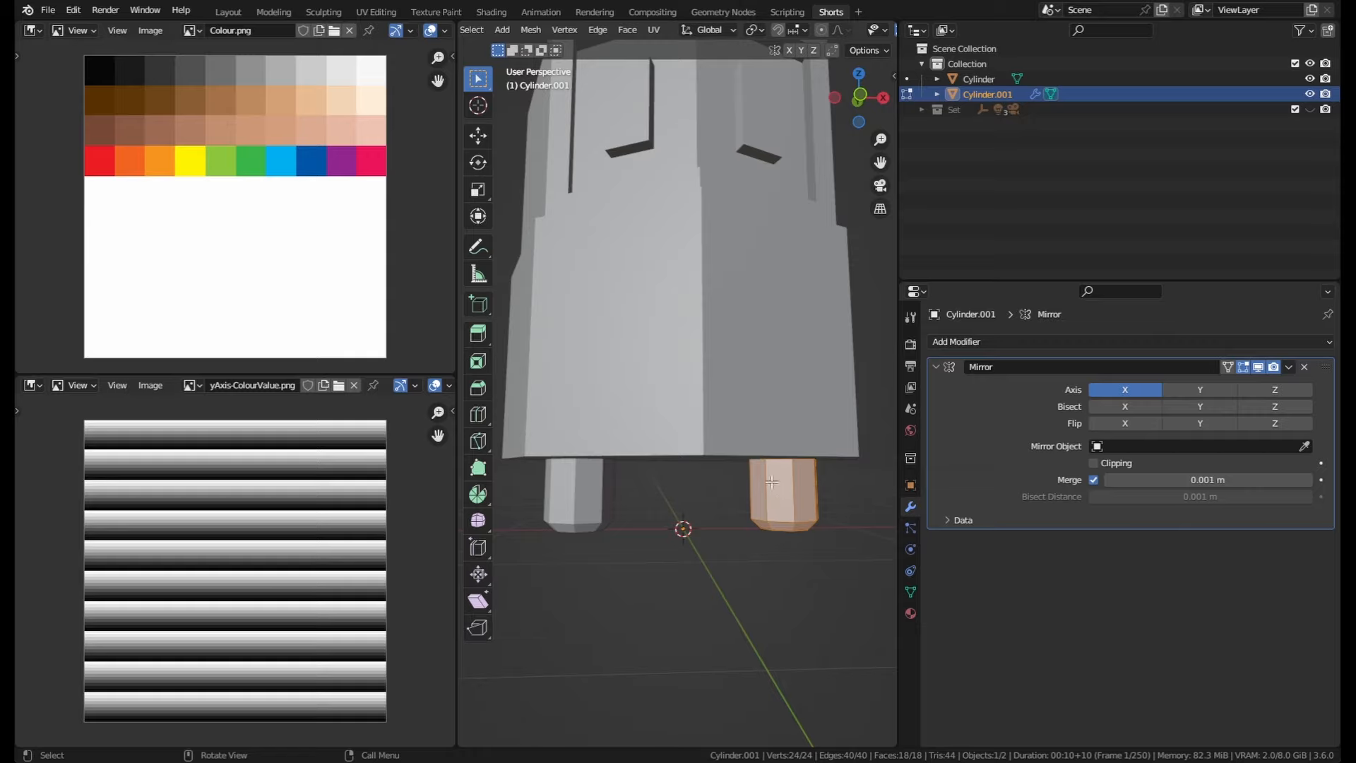
pyautogui.moveTo(771, 487); pyautogui.dragTo(747, 504, button='middle')
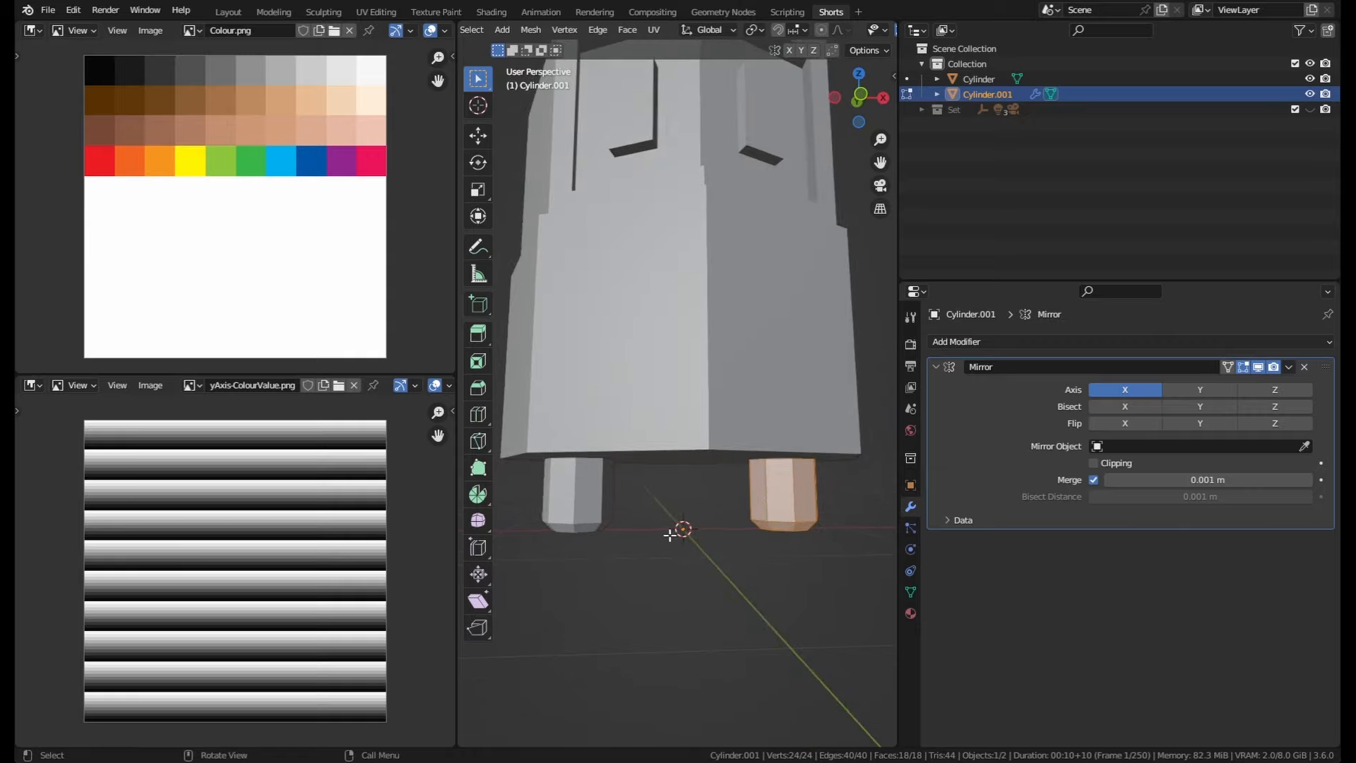
pyautogui.click(775, 491)
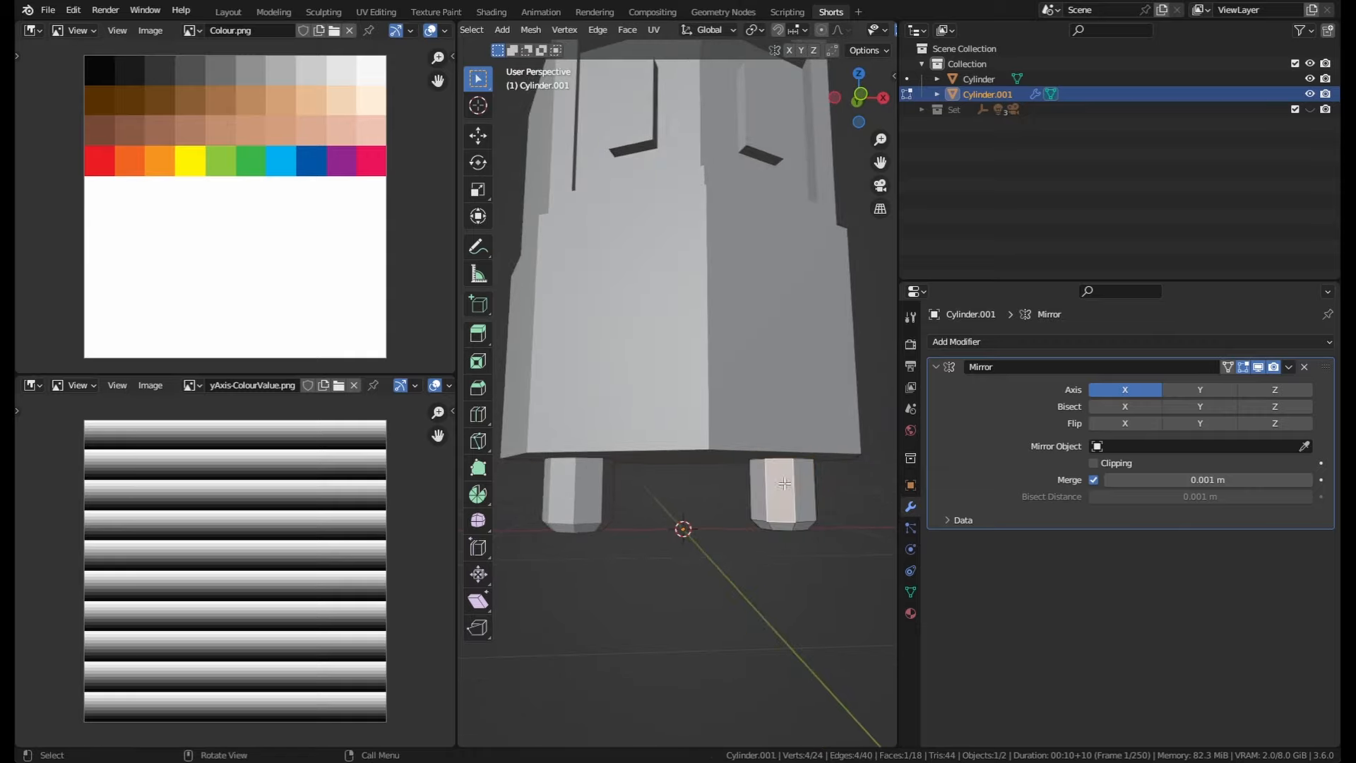
pyautogui.click(762, 494)
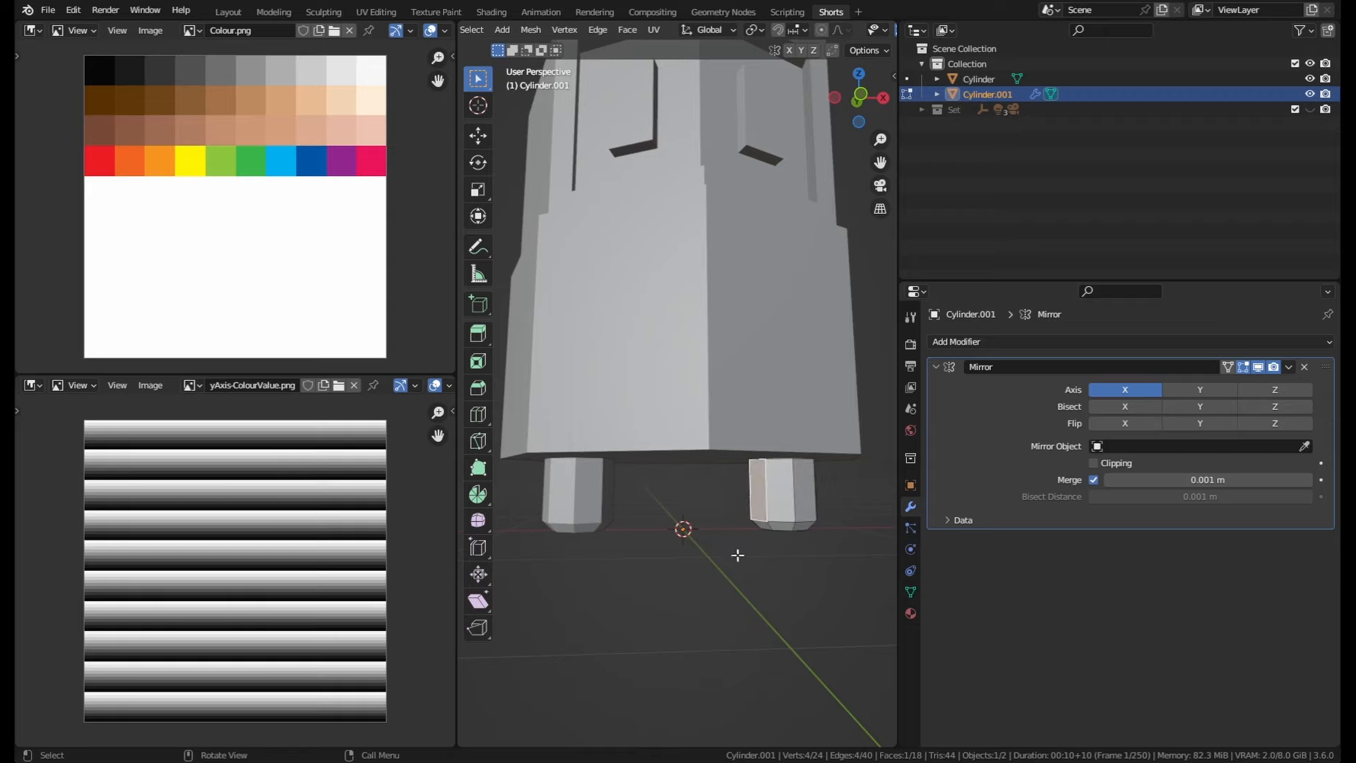
# Step: Apply the Mirror modifier on the leg cylinder
pyautogui.press('Tab')
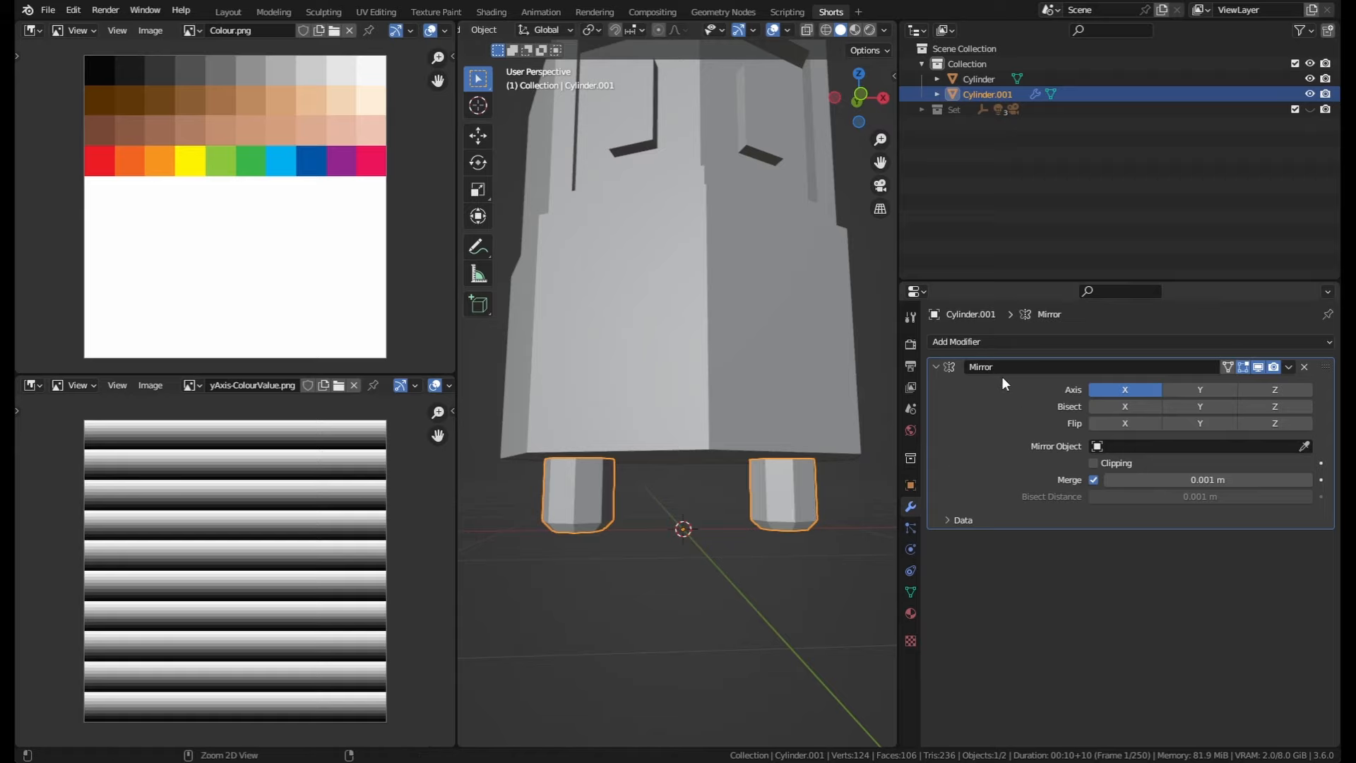
pyautogui.hotkey('ctrl', 'a')
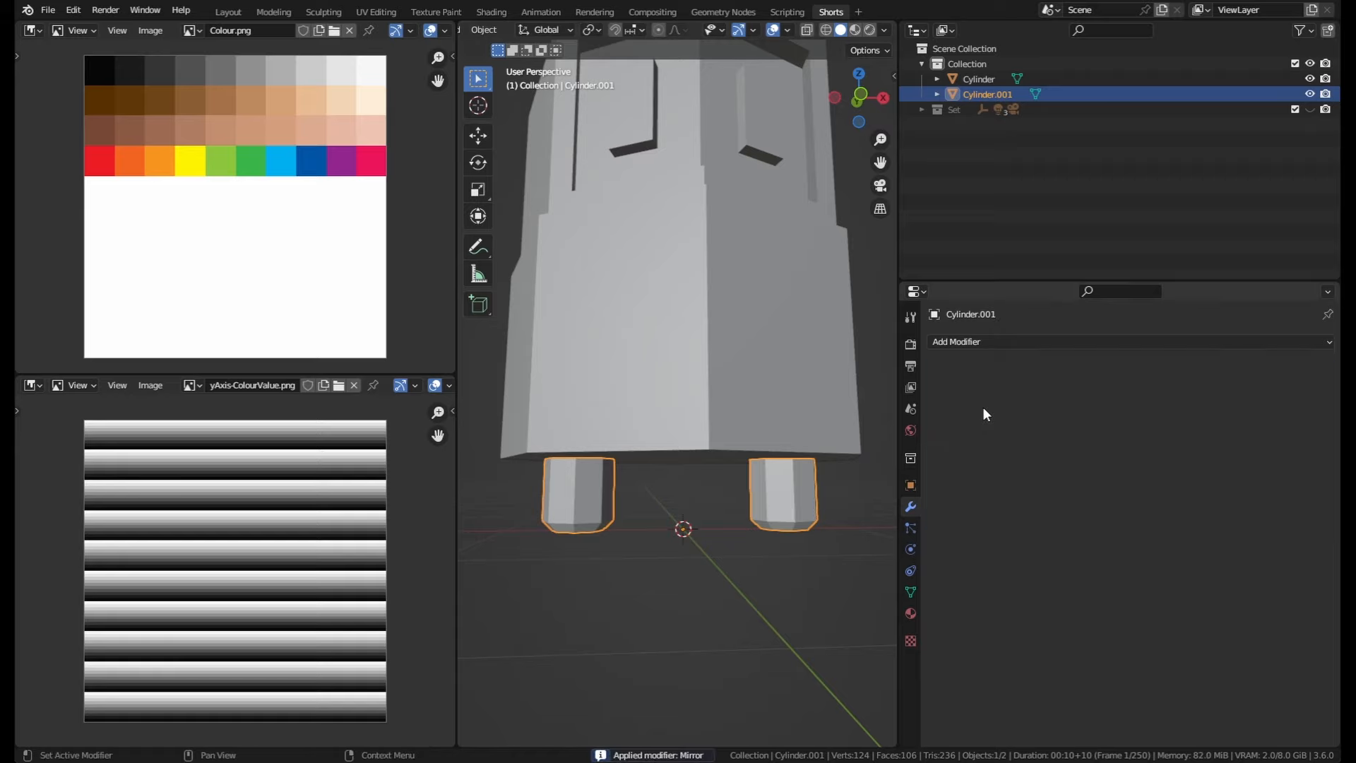
pyautogui.moveTo(810, 514); pyautogui.dragTo(817, 482, button='middle')
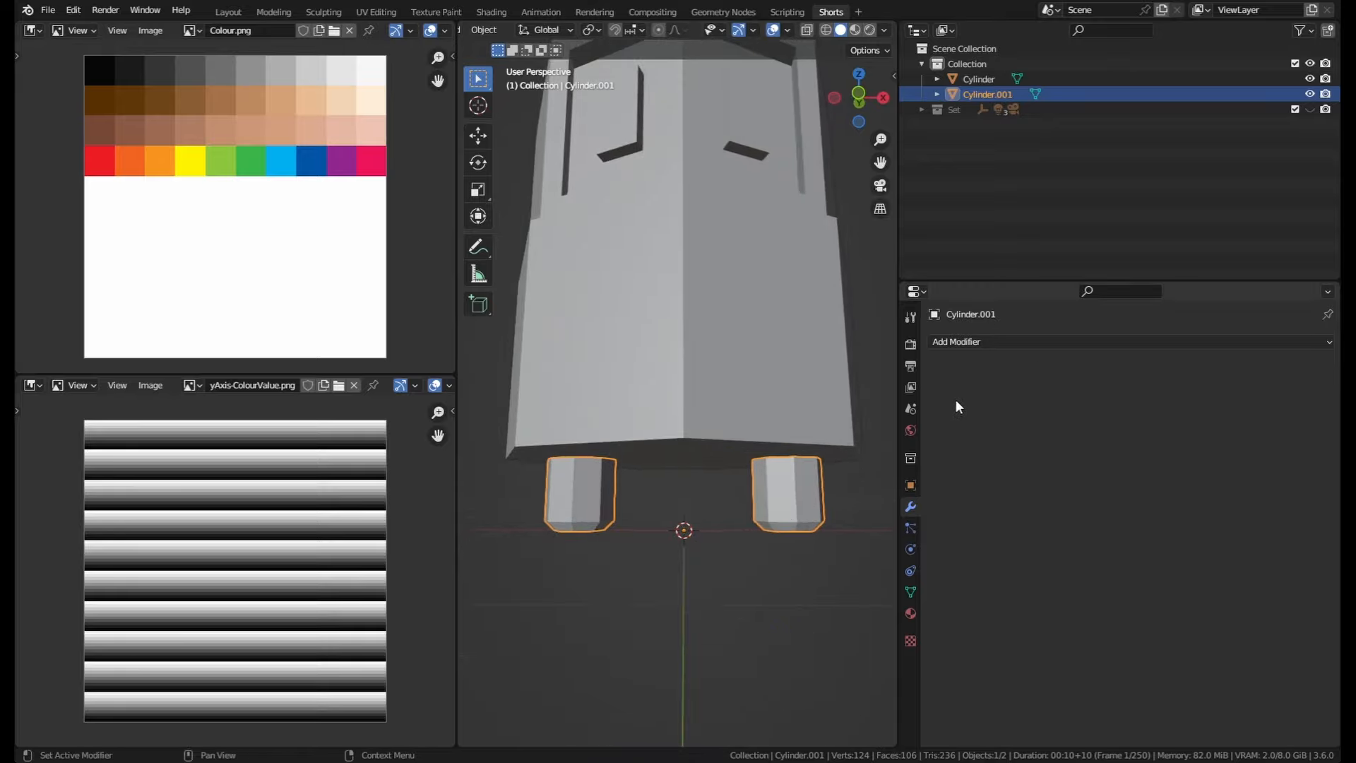
# Step: Inspect the inner faces of both legs in Edit Mode
pyautogui.press('Tab')
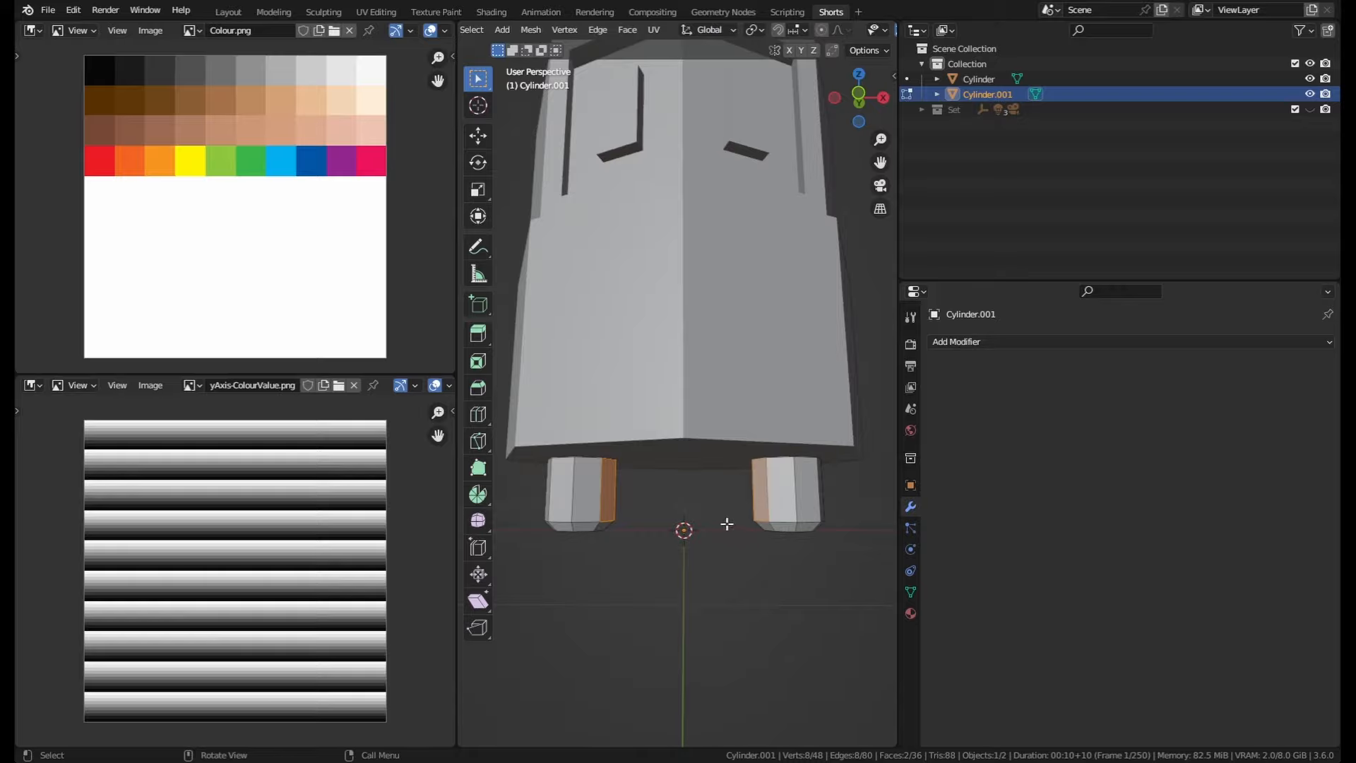
pyautogui.moveTo(728, 524)
pyautogui.mouseDown(button='middle')
pyautogui.moveTo(786, 485)
pyautogui.moveTo(729, 515)
pyautogui.mouseUp(button='middle')
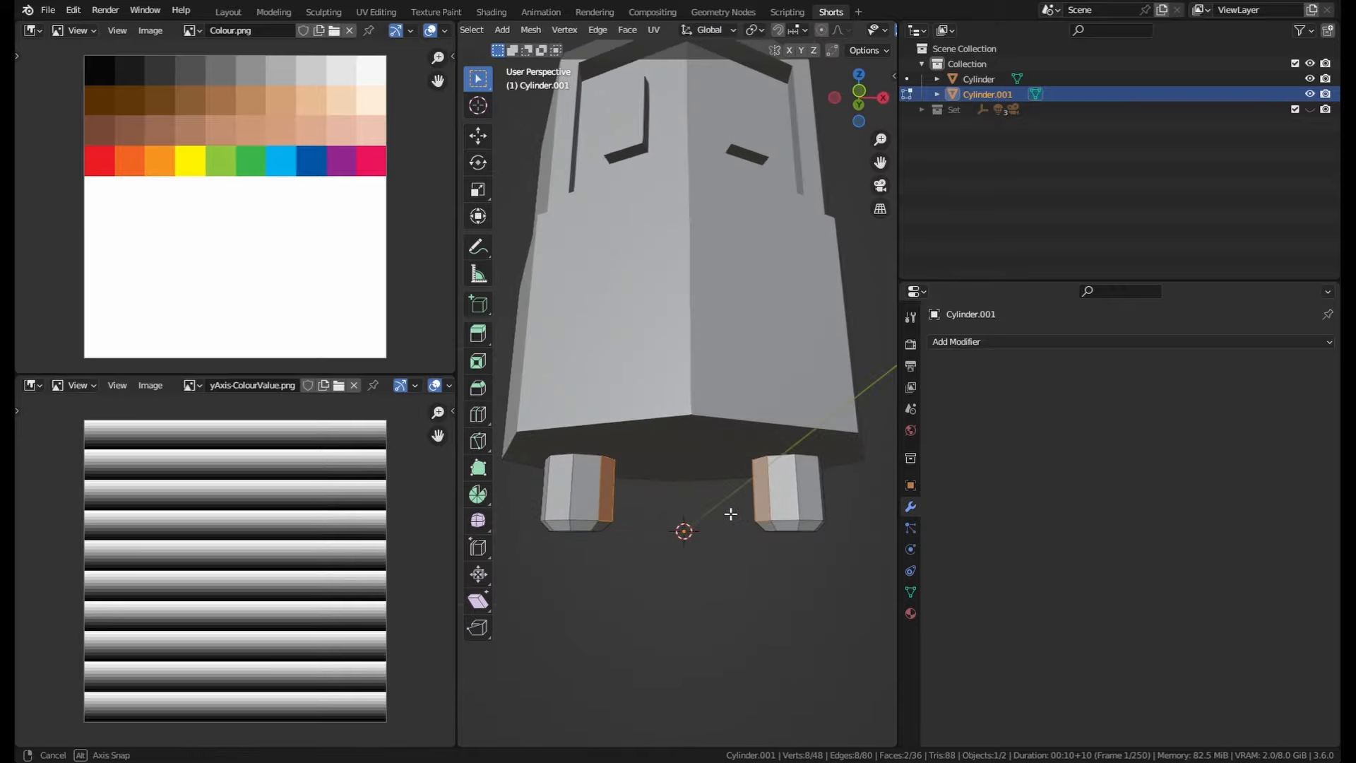
pyautogui.click(808, 494)
pyautogui.click(753, 489)
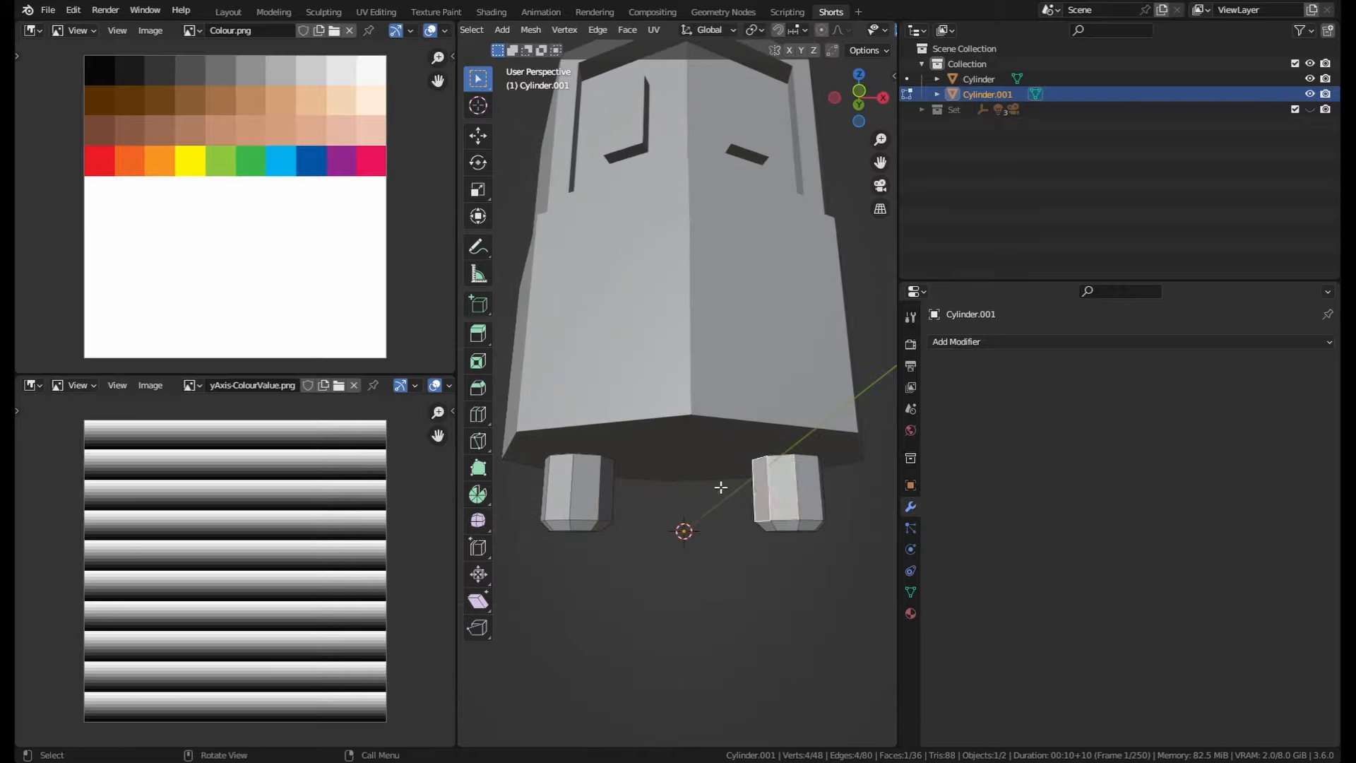
pyautogui.click(608, 483)
pyautogui.click(560, 482)
pyautogui.moveTo(560, 482); pyautogui.dragTo(554, 534, button='middle')
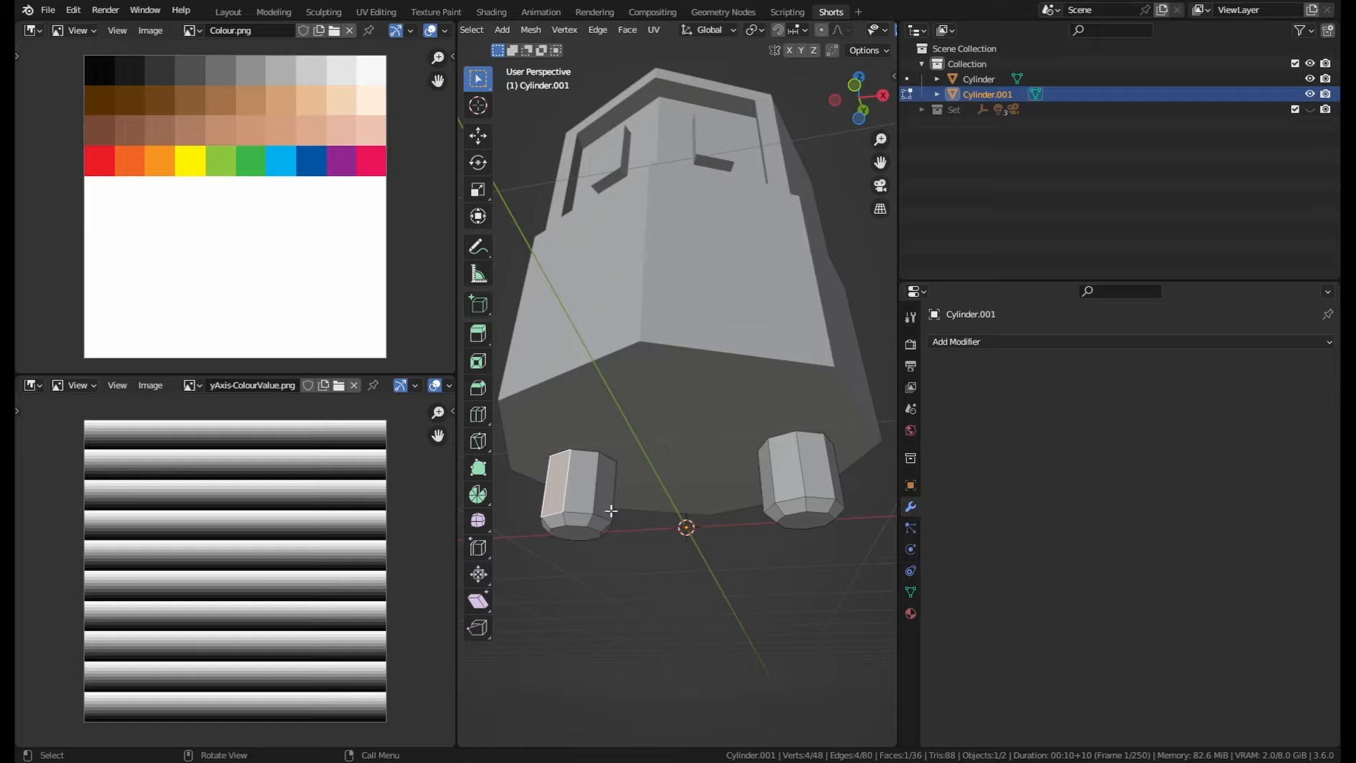
pyautogui.moveTo(600, 433)
pyautogui.mouseDown(button='middle')
pyautogui.moveTo(626, 448)
pyautogui.moveTo(626, 435)
pyautogui.mouseUp(button='middle')
pyautogui.moveTo(625, 525); pyautogui.dragTo(694, 511, button='middle')
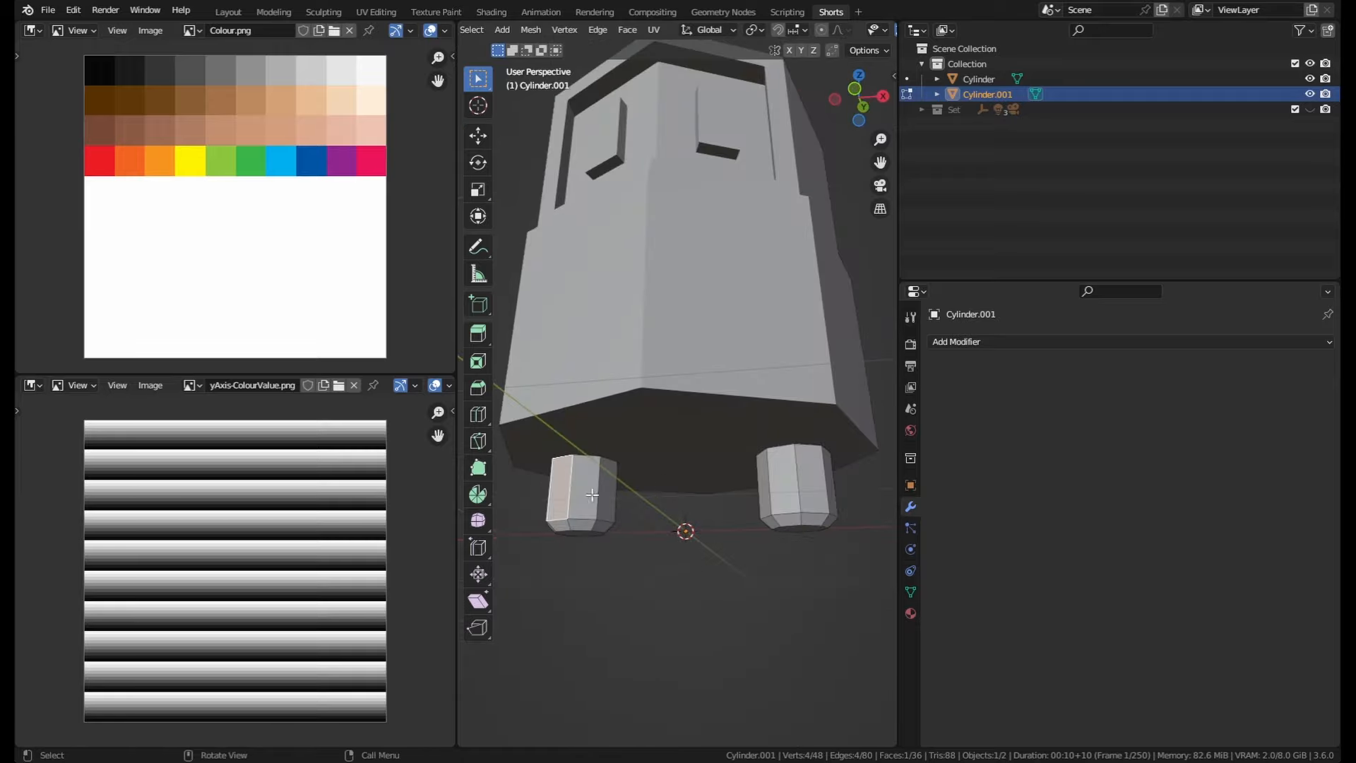
pyautogui.press('Tab')
# Step: Add a cube in front view and scale its mesh to 0.2 in Edit Mode
pyautogui.press('KP_1')
pyautogui.hotkey('shift', 'a')
pyautogui.click(791, 548)
pyautogui.scroll(-2, 809, 572)
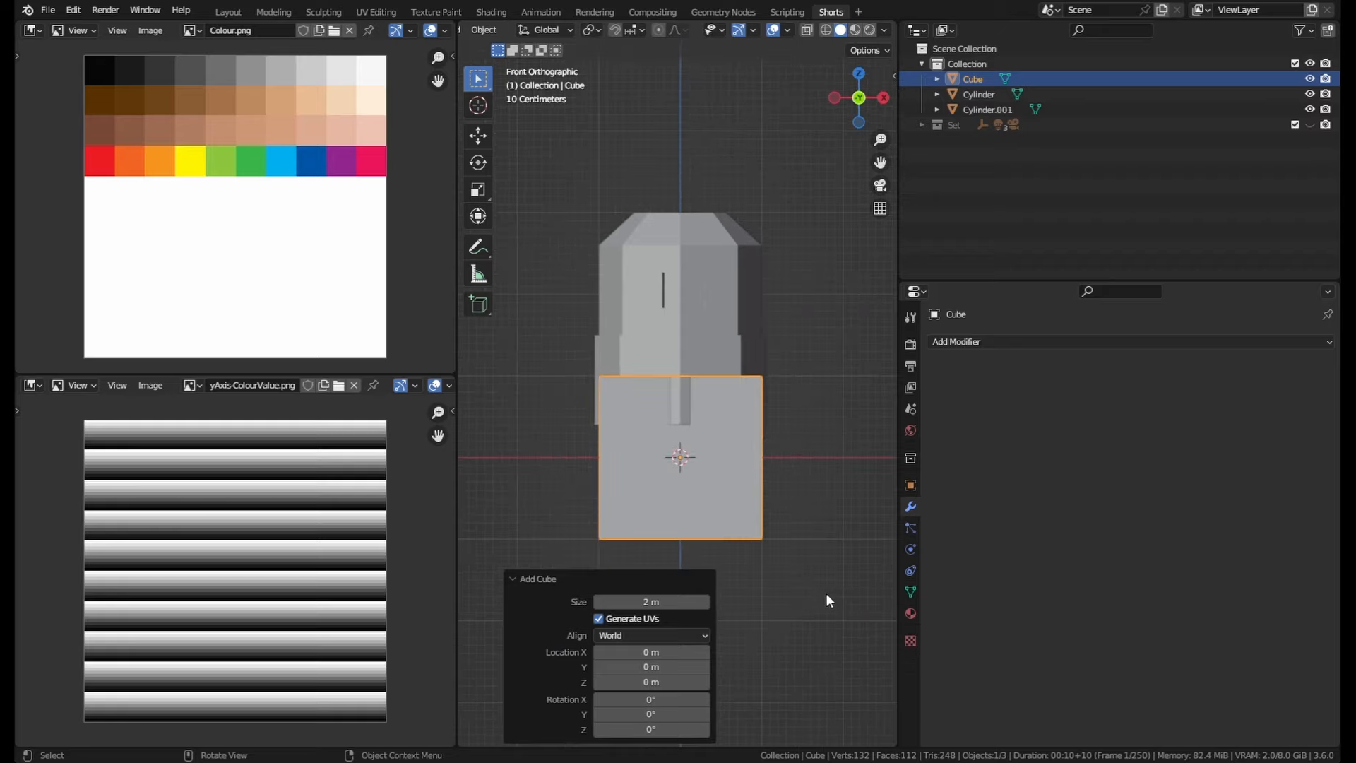
pyautogui.press('Tab')
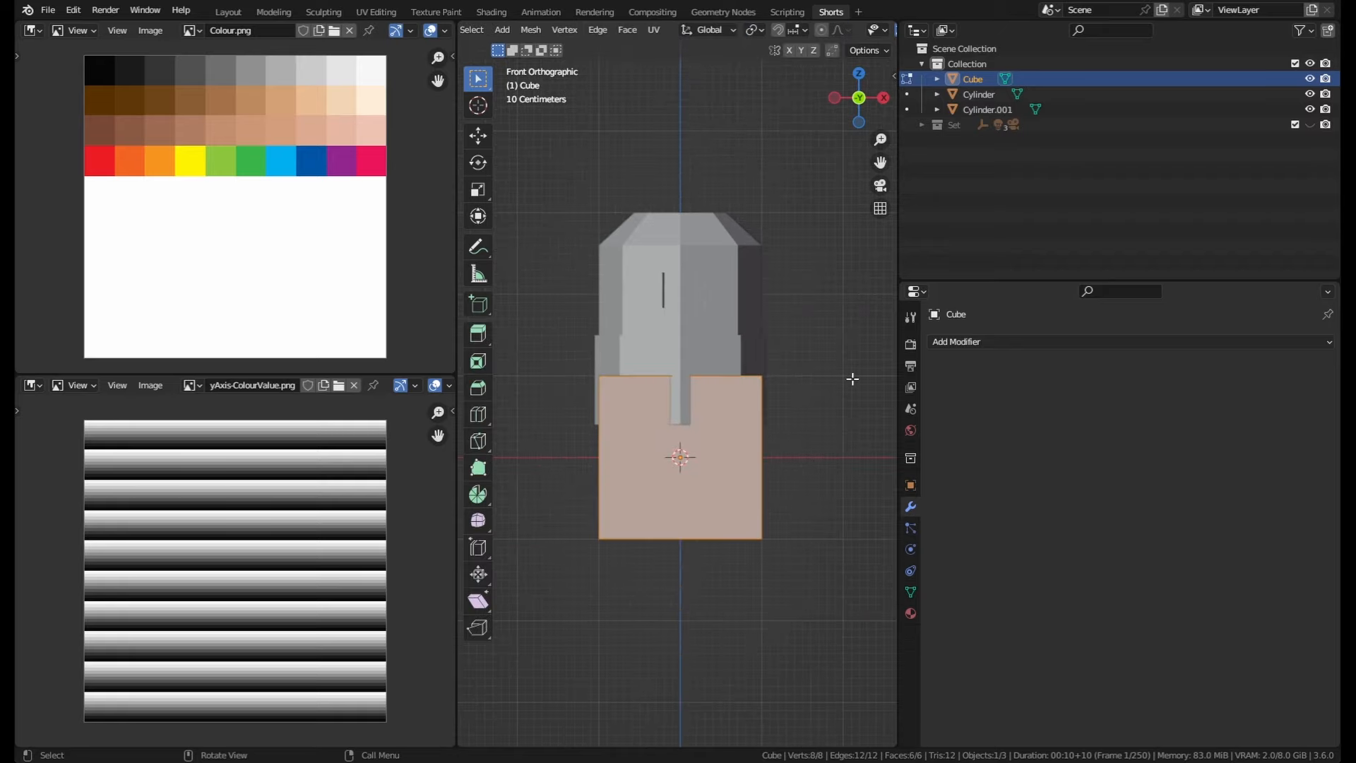
pyautogui.write('s.2')
pyautogui.press('Return')
pyautogui.press('Tab')
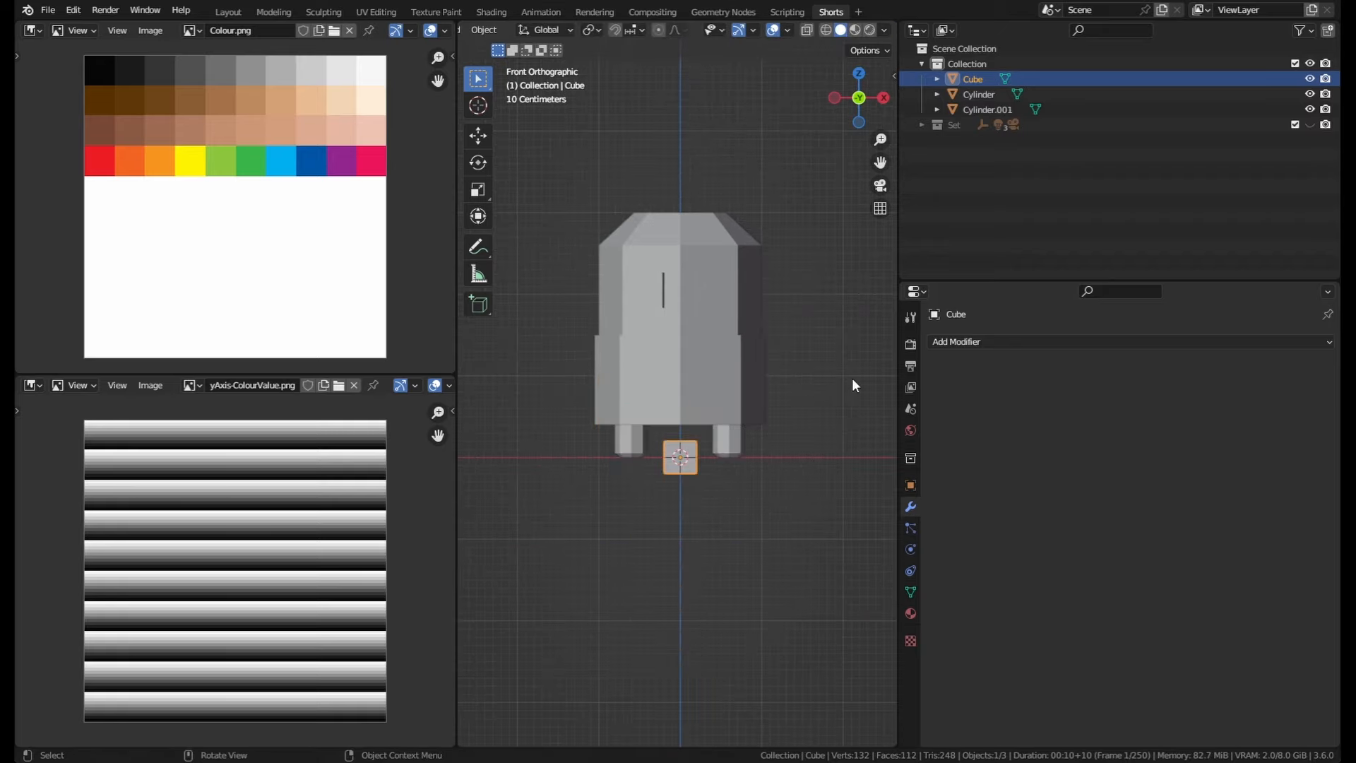
# Step: Move the cube 1.6 m along X and 1.1 m along Z
pyautogui.keyDown('shift'); pyautogui.moveTo(788, 455); pyautogui.dragTo(723, 466, button='middle'); pyautogui.keyUp('shift')
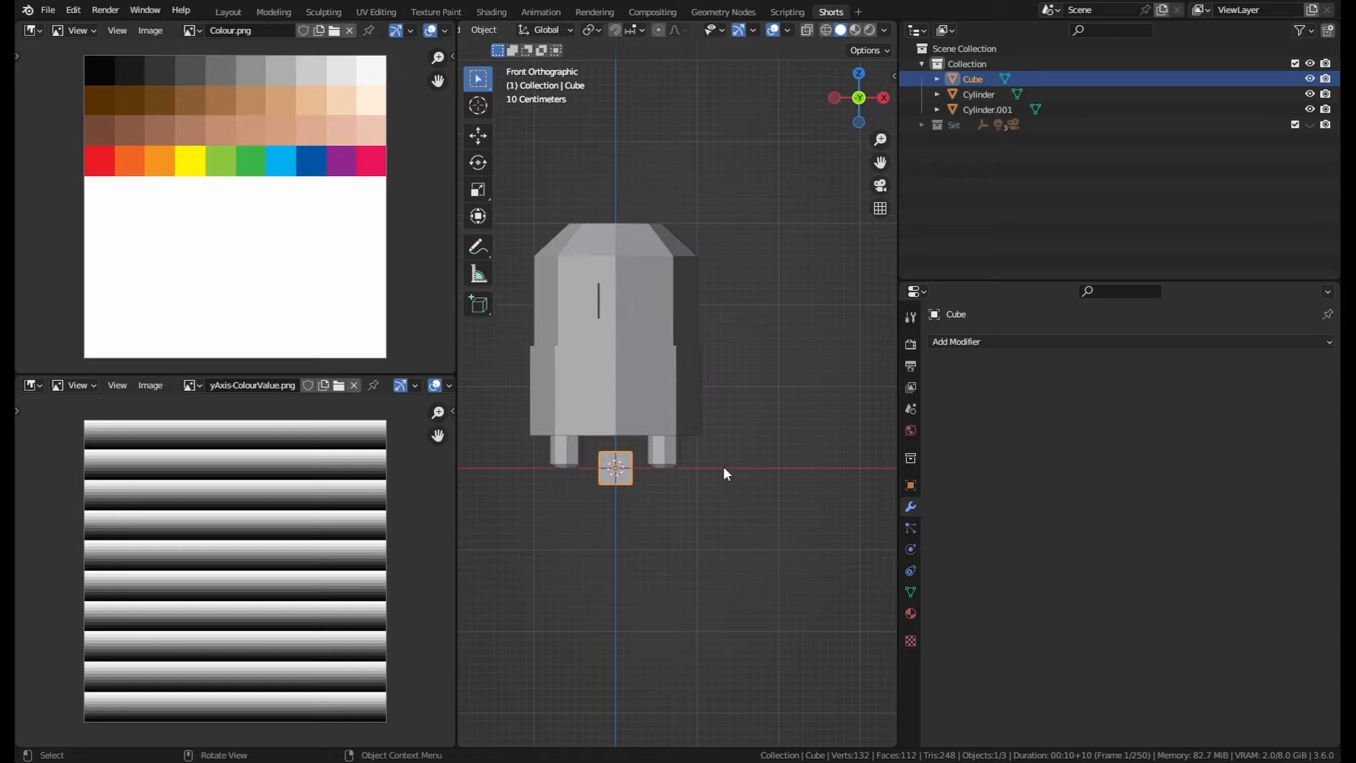
pyautogui.press('g')
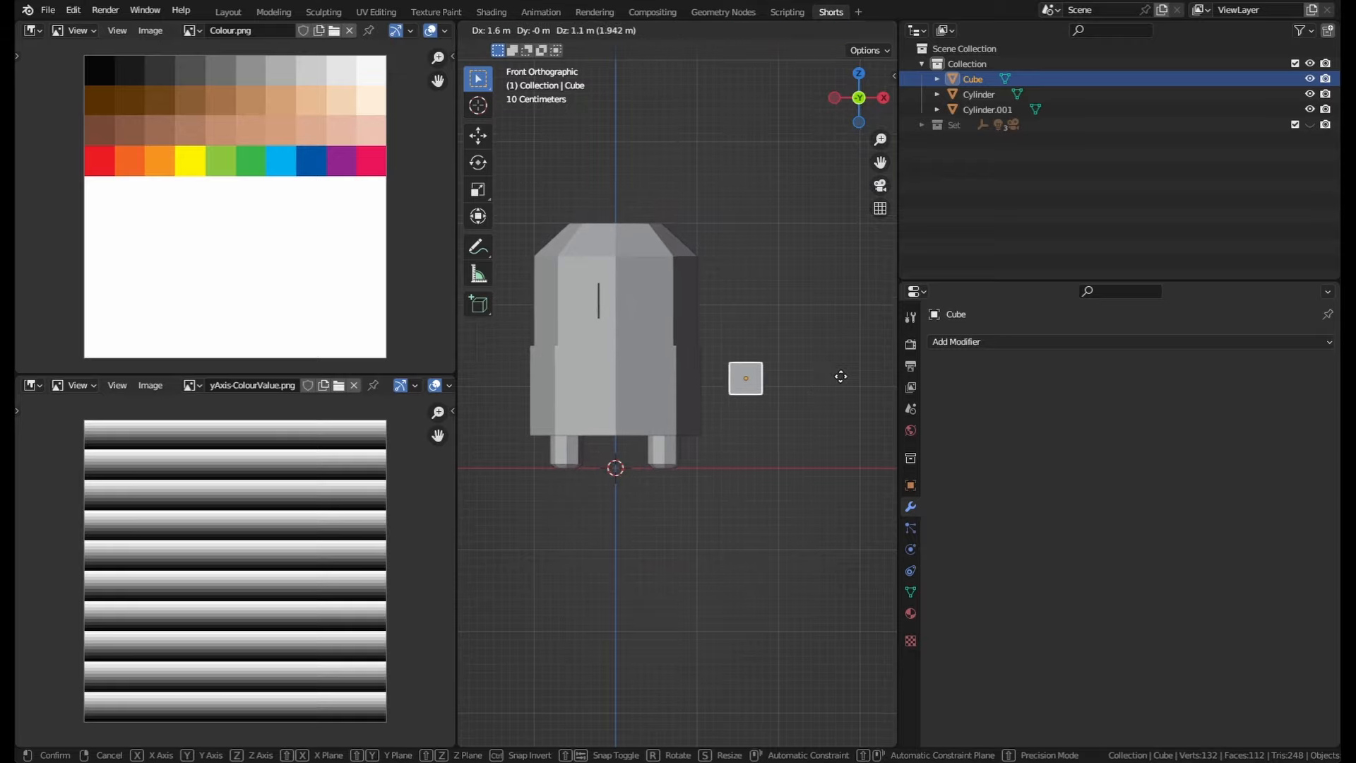
pyautogui.click(838, 375)
pyautogui.keyDown('shift'); pyautogui.moveTo(619, 452); pyautogui.dragTo(706, 452, button='middle'); pyautogui.keyUp('shift')
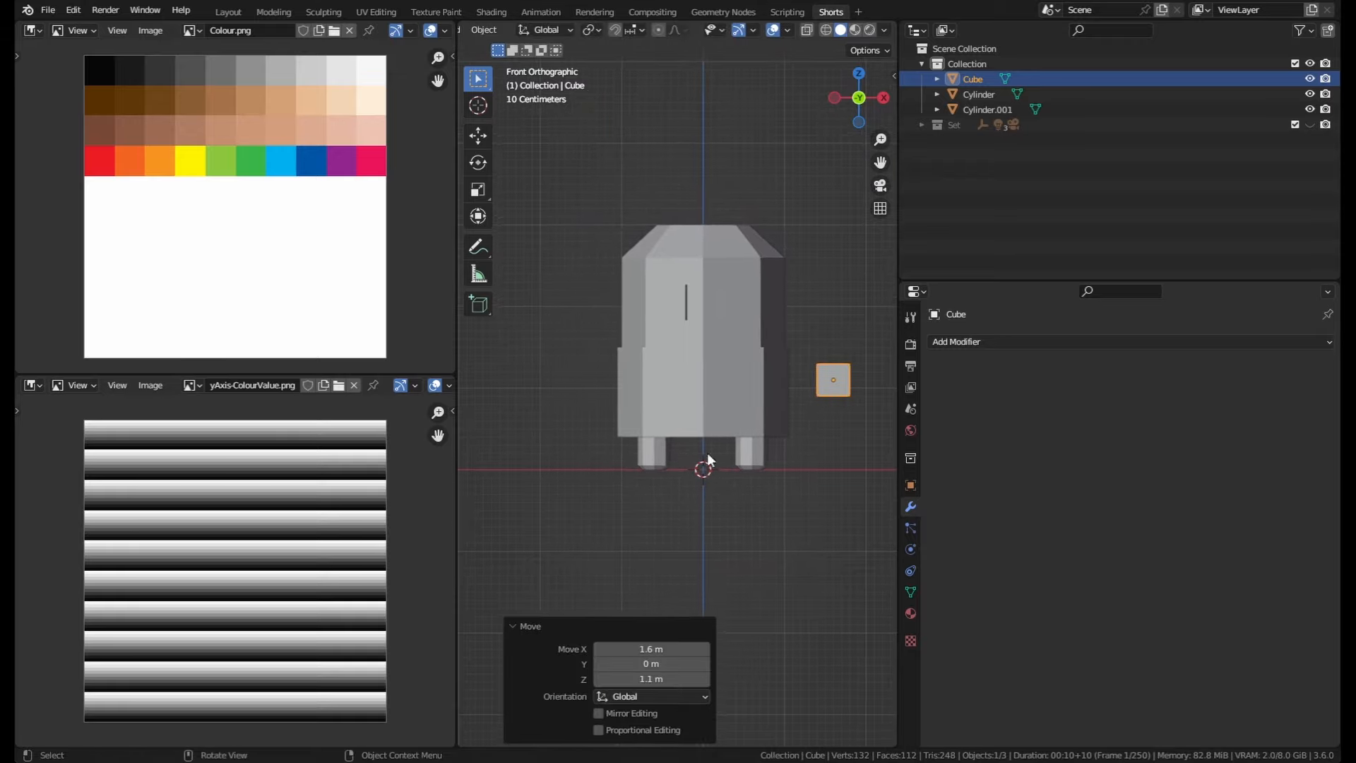
# Step: Add a Mirror modifier to the cube
pyautogui.scroll(1, 706, 452)
pyautogui.click(990, 341)
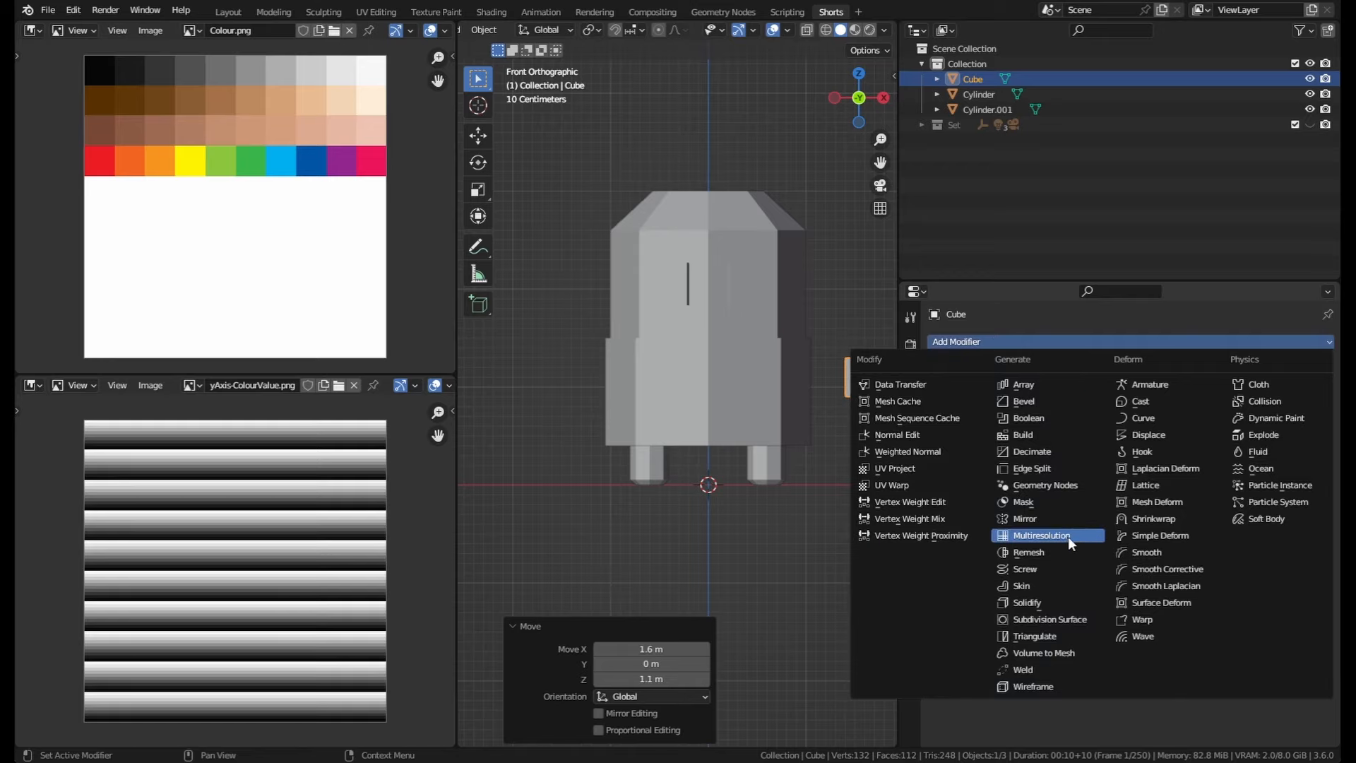
pyautogui.click(1058, 516)
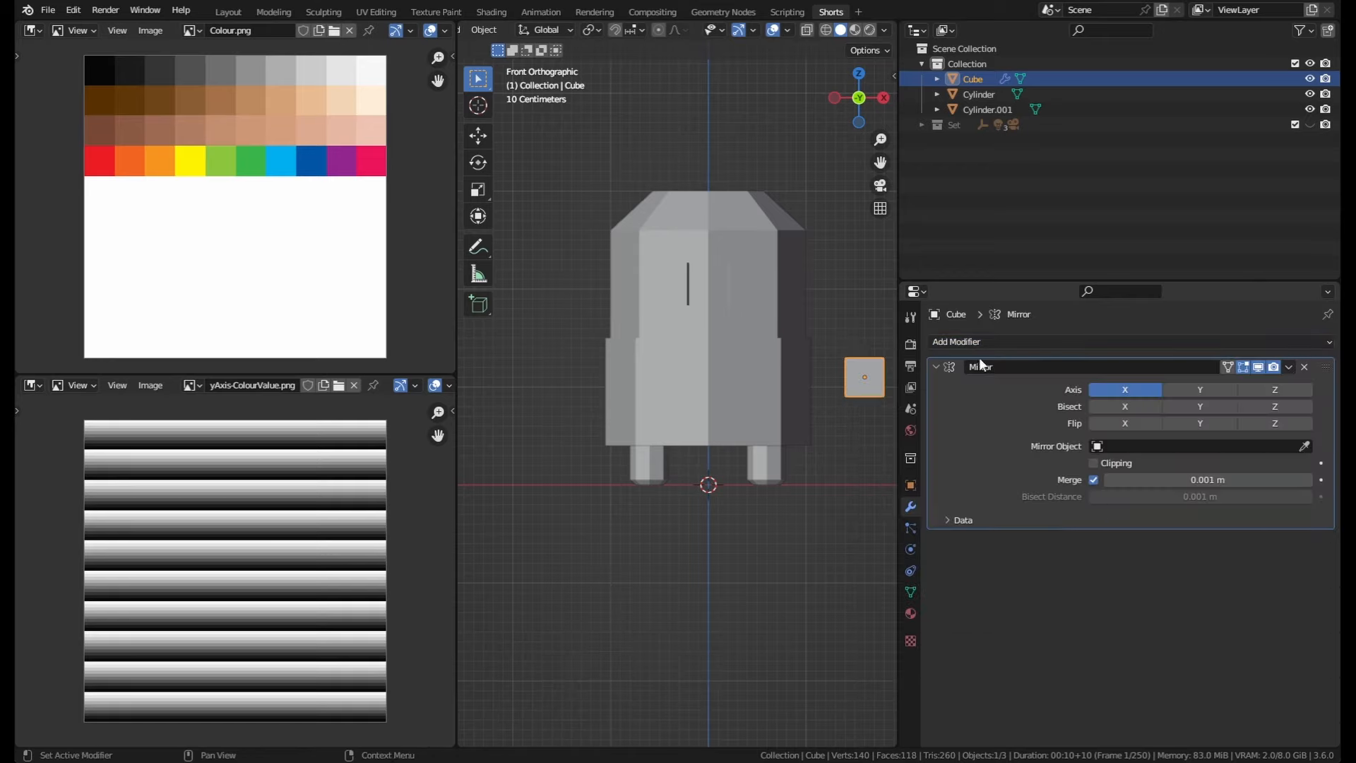
# Step: Set the cube's Mirror Object to the main Cylinder body
pyautogui.keyDown('shift'); pyautogui.moveTo(824, 379); pyautogui.dragTo(707, 456, button='middle'); pyautogui.keyUp('shift')
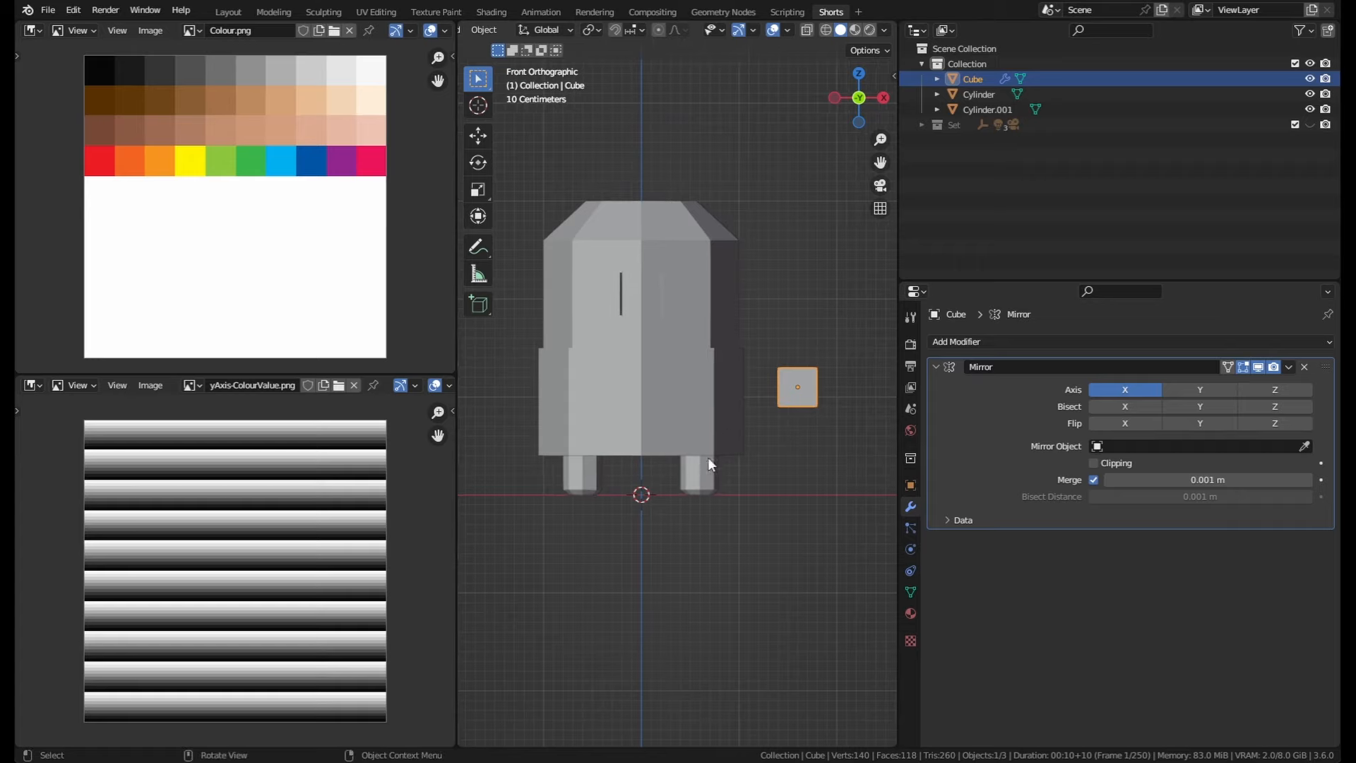
pyautogui.click(712, 472)
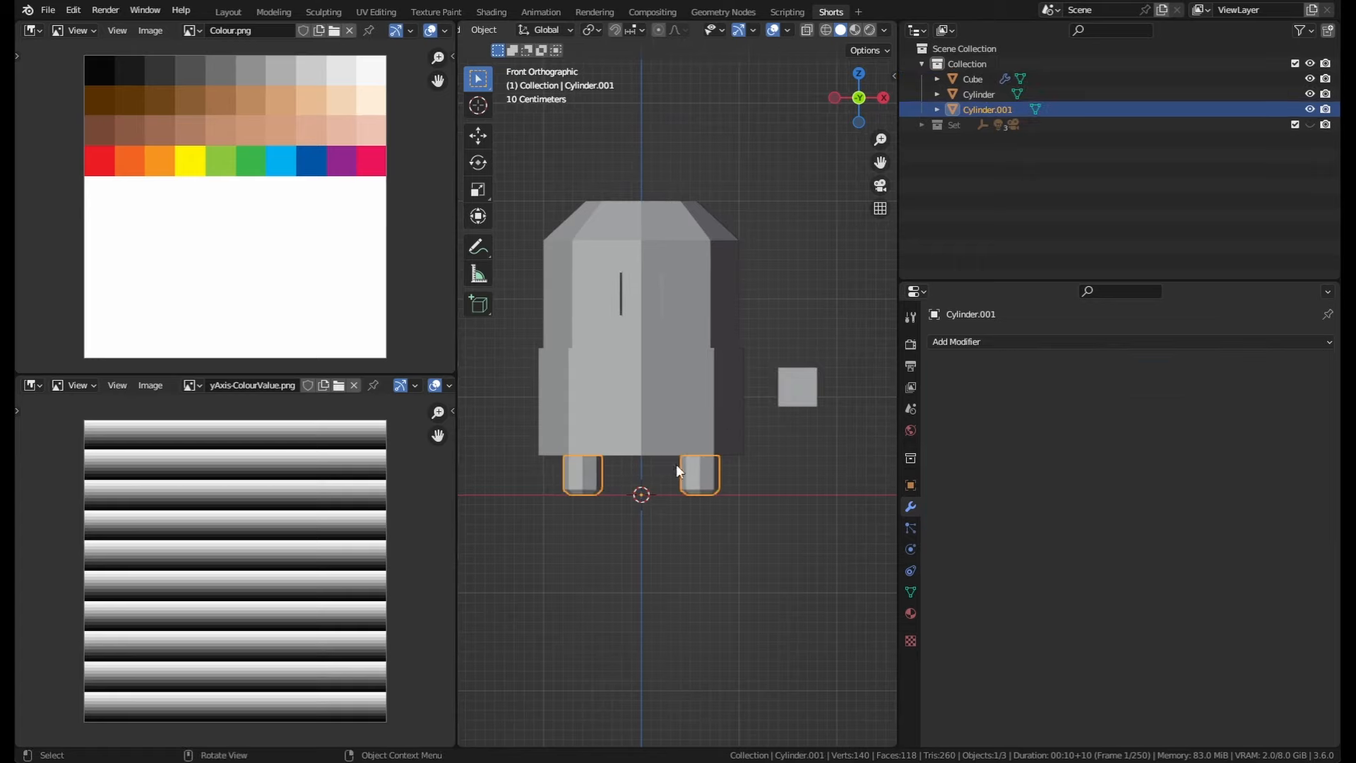
pyautogui.click(792, 384)
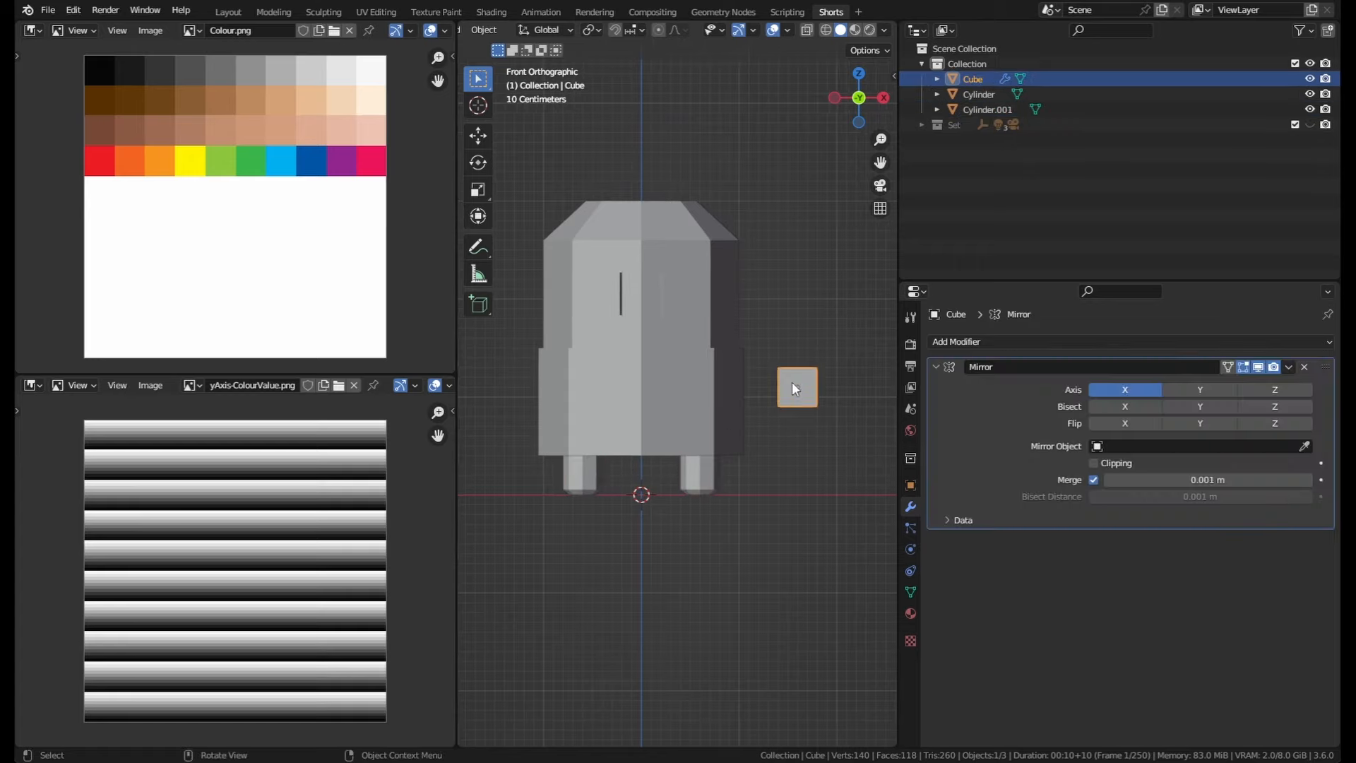
pyautogui.moveTo(782, 333); pyautogui.dragTo(793, 369, button='middle')
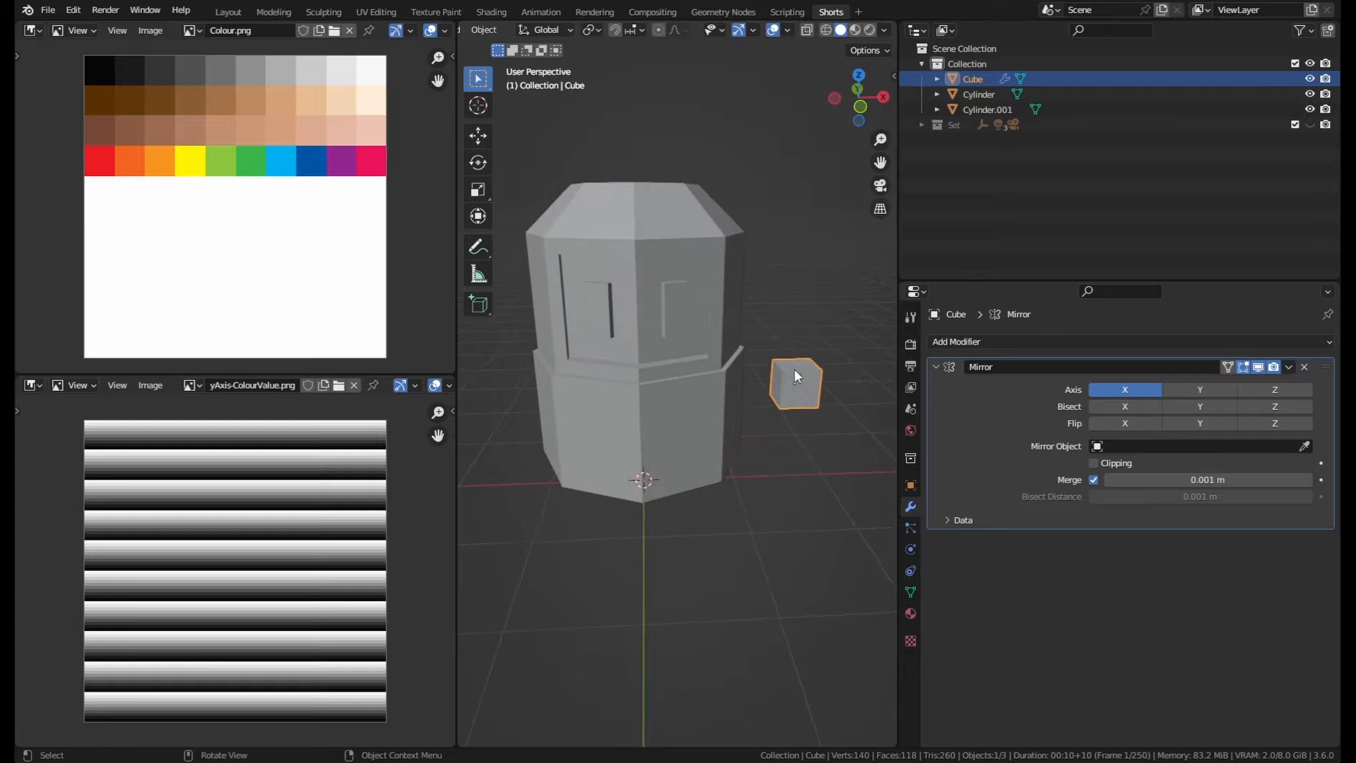
pyautogui.moveTo(874, 418); pyautogui.dragTo(832, 357, button='middle')
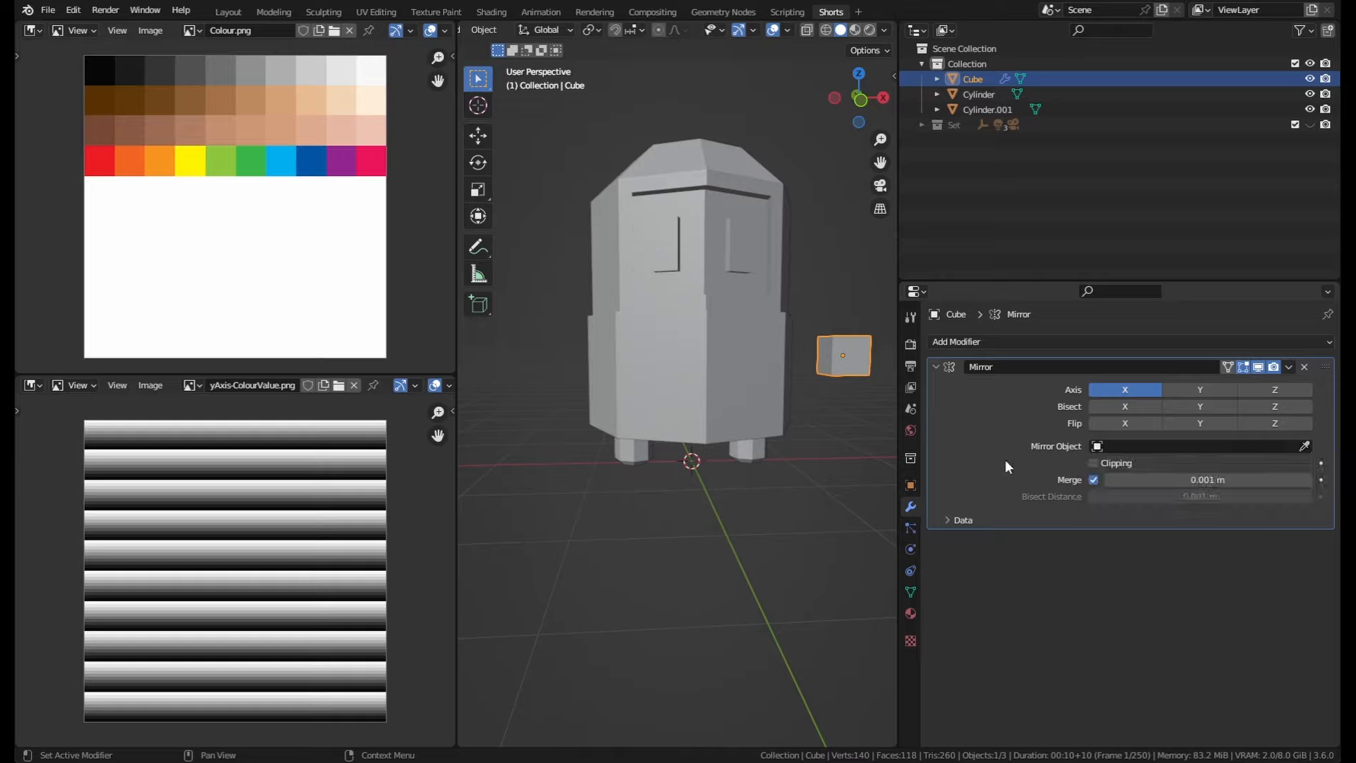
pyautogui.click(1303, 448)
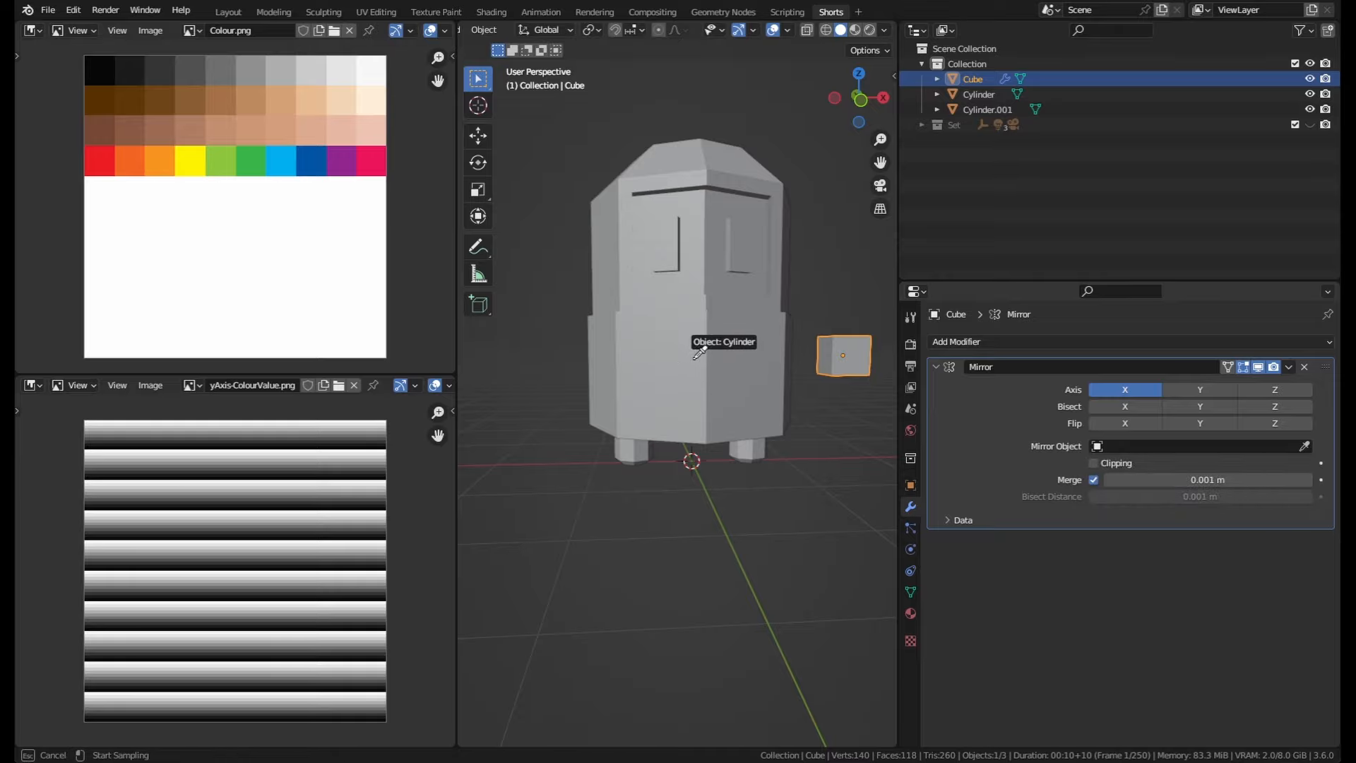
pyautogui.click(712, 403)
# Step: In Edit Mode, select one edge of the cube and edge-slide it with a factor of 0.558 to taper the cube
pyautogui.moveTo(711, 400)
pyautogui.mouseDown(button='middle')
pyautogui.moveTo(731, 479)
pyautogui.moveTo(713, 473)
pyautogui.moveTo(696, 418)
pyautogui.mouseUp(button='middle')
pyautogui.moveTo(703, 361); pyautogui.dragTo(699, 419, button='middle')
pyautogui.moveTo(839, 358); pyautogui.dragTo(833, 339, button='middle')
pyautogui.moveTo(766, 439); pyautogui.dragTo(653, 501, button='middle')
pyautogui.press('Tab')
pyautogui.press('2')
pyautogui.click(625, 463)
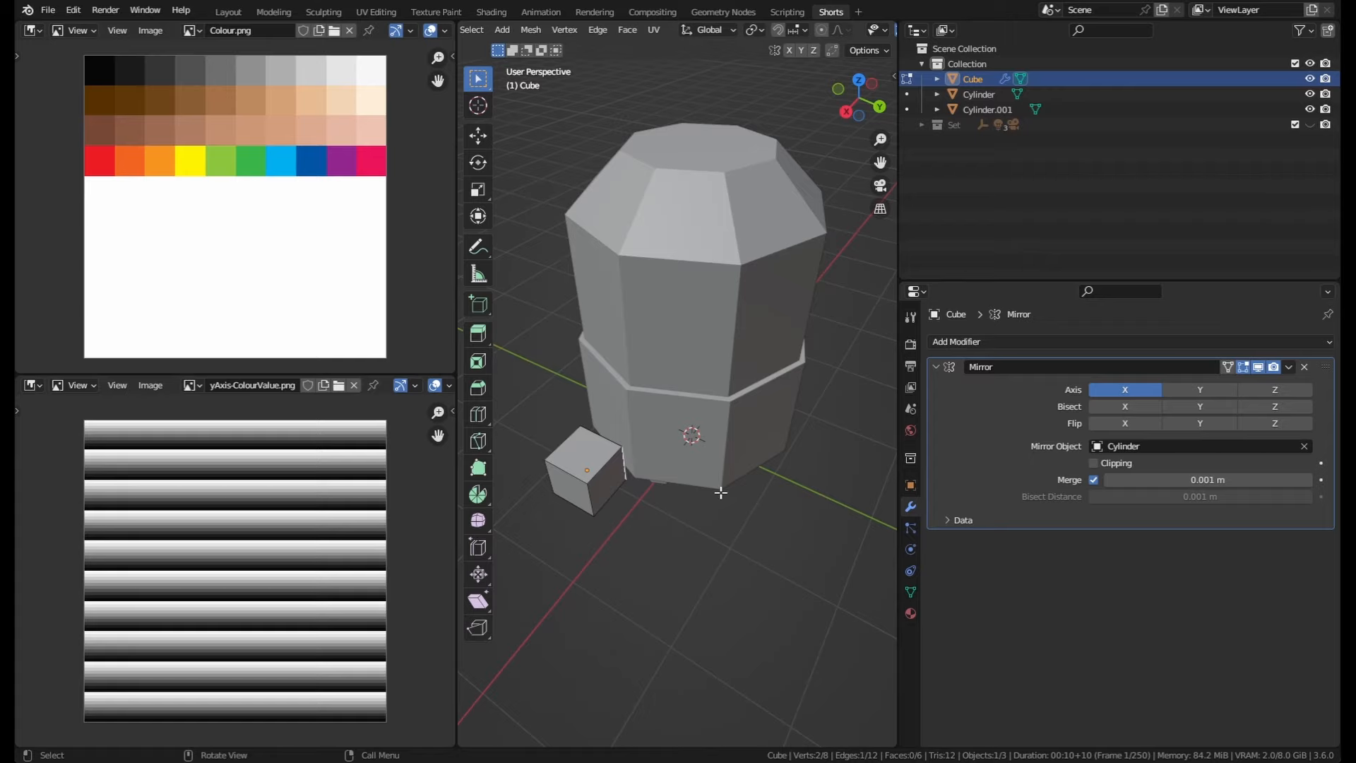
pyautogui.press('KP_7')
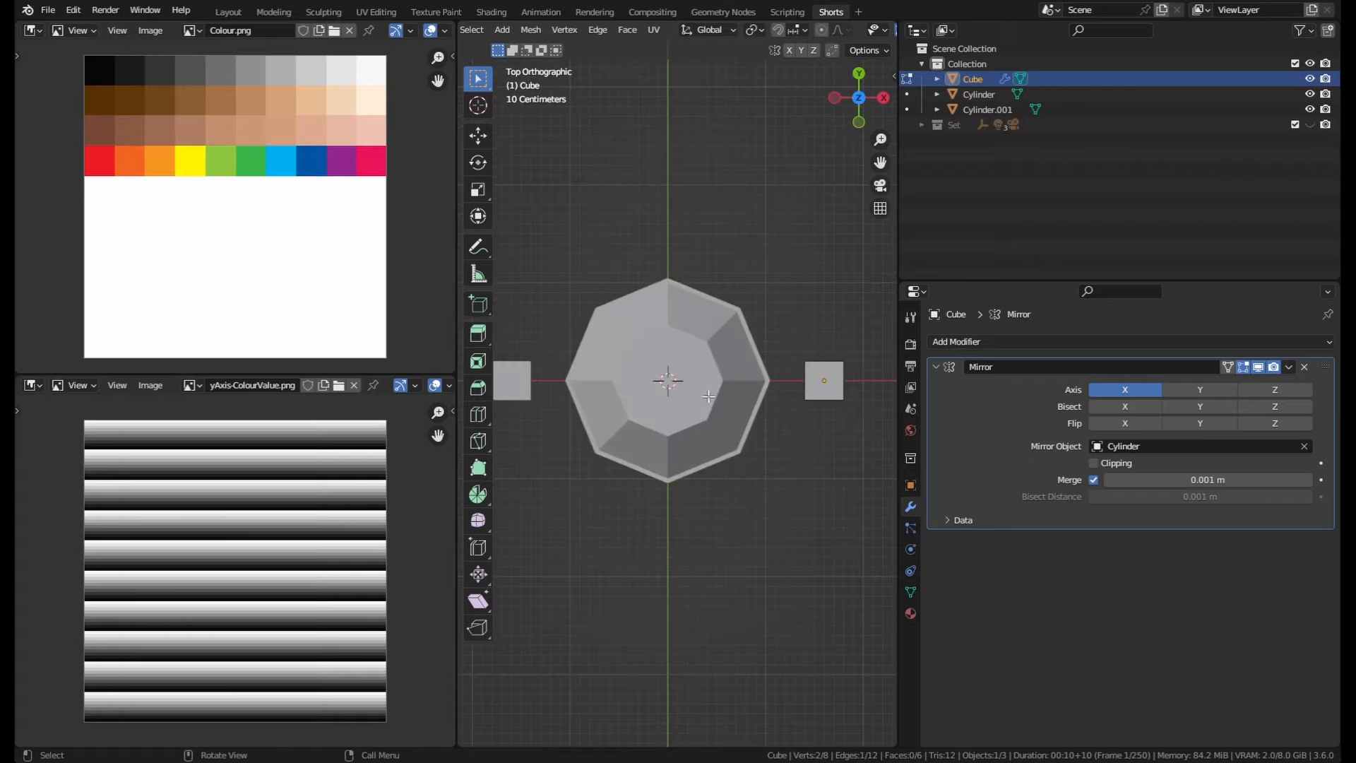
pyautogui.keyDown('shift'); pyautogui.moveTo(767, 370); pyautogui.dragTo(705, 352, button='middle'); pyautogui.keyUp('shift')
pyautogui.press('g')
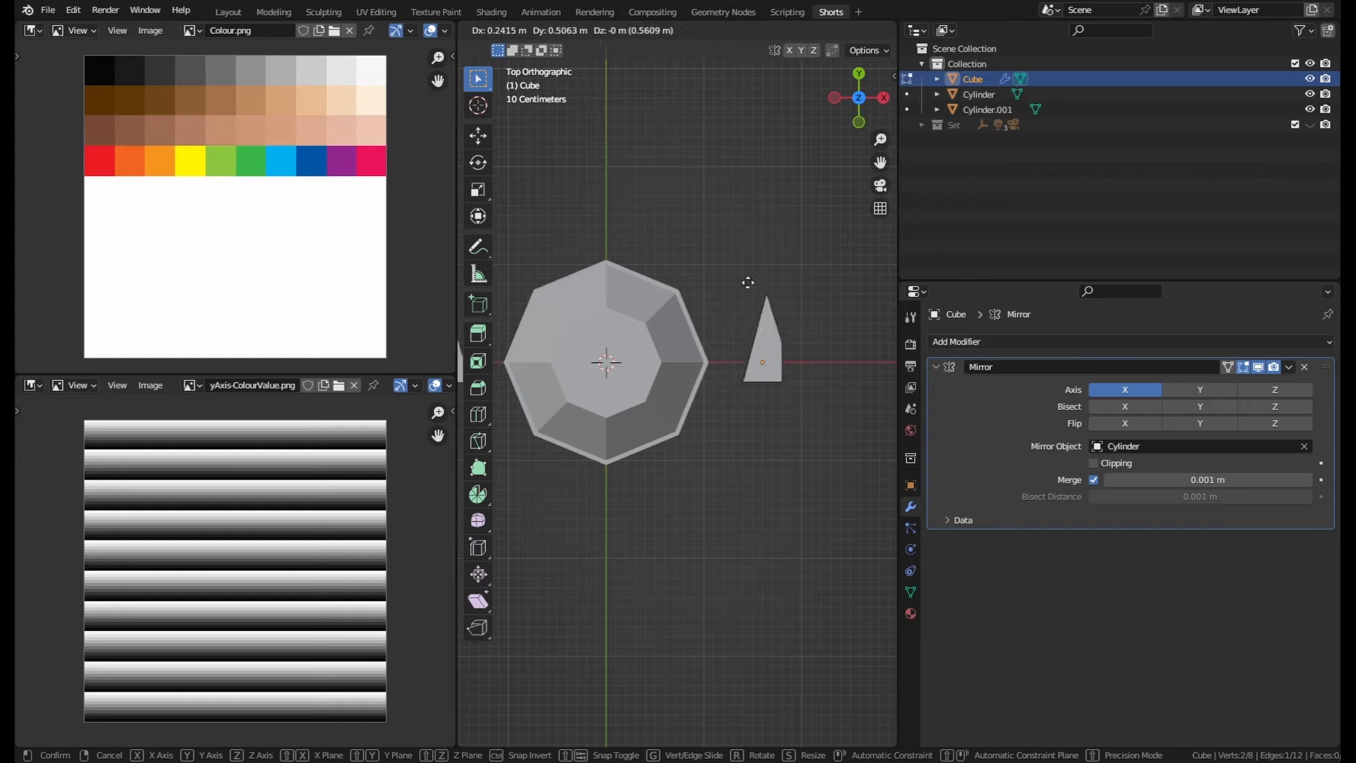
pyautogui.press('Escape')
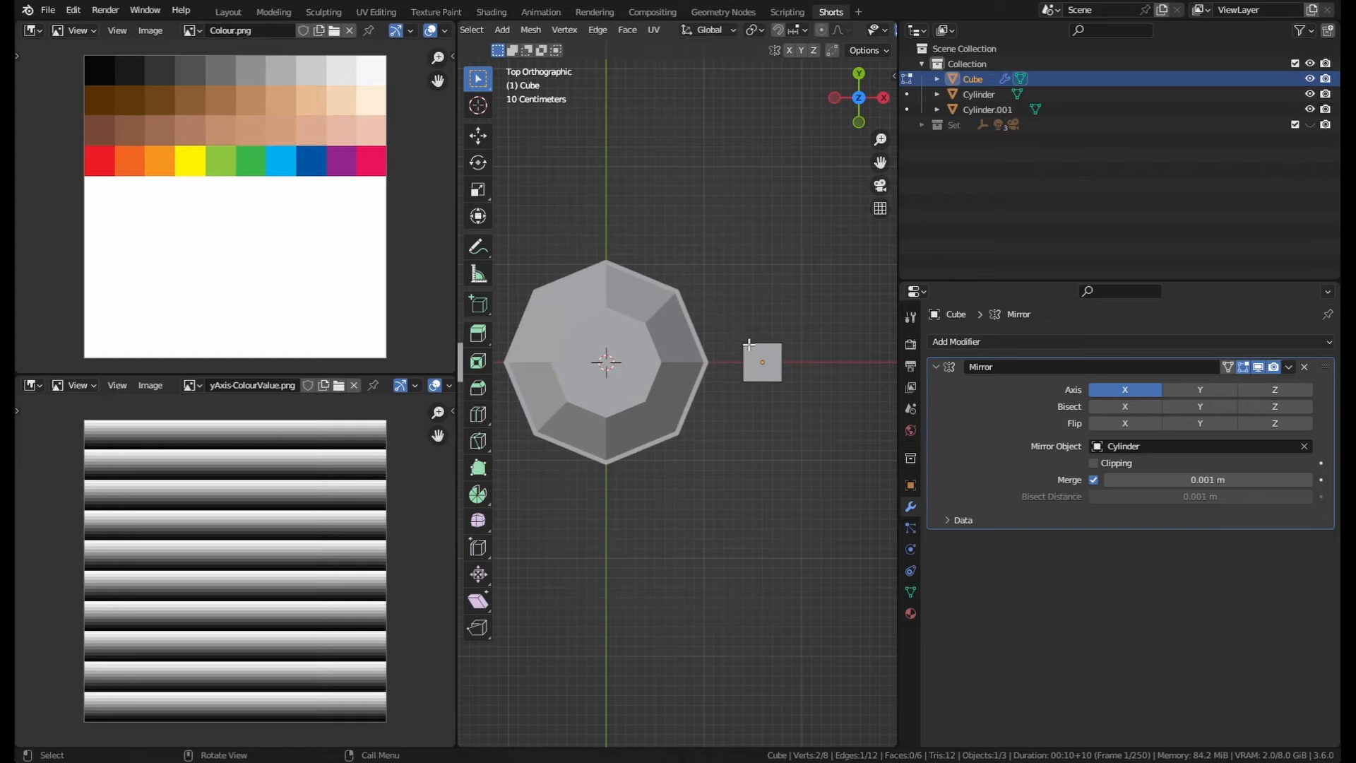
pyautogui.press('g')
pyautogui.press('g')
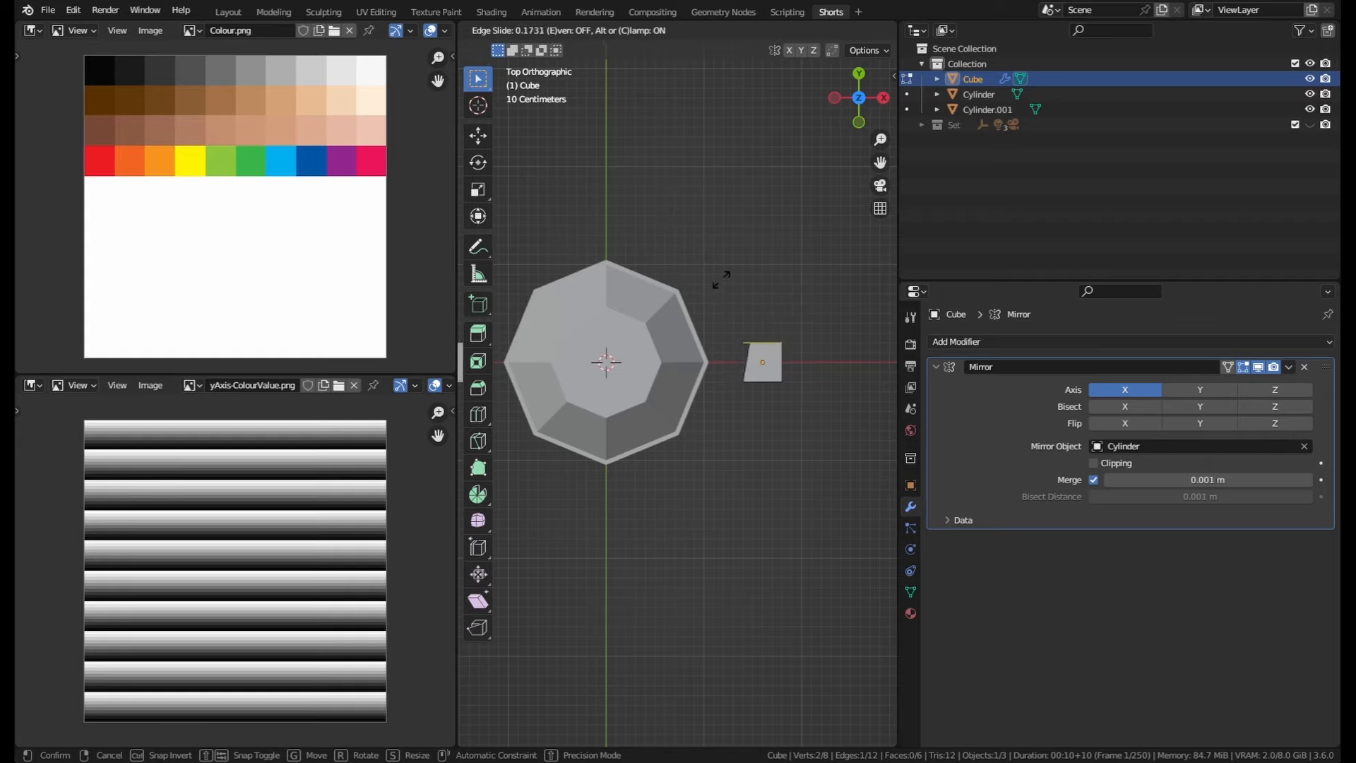
pyautogui.click(698, 243)
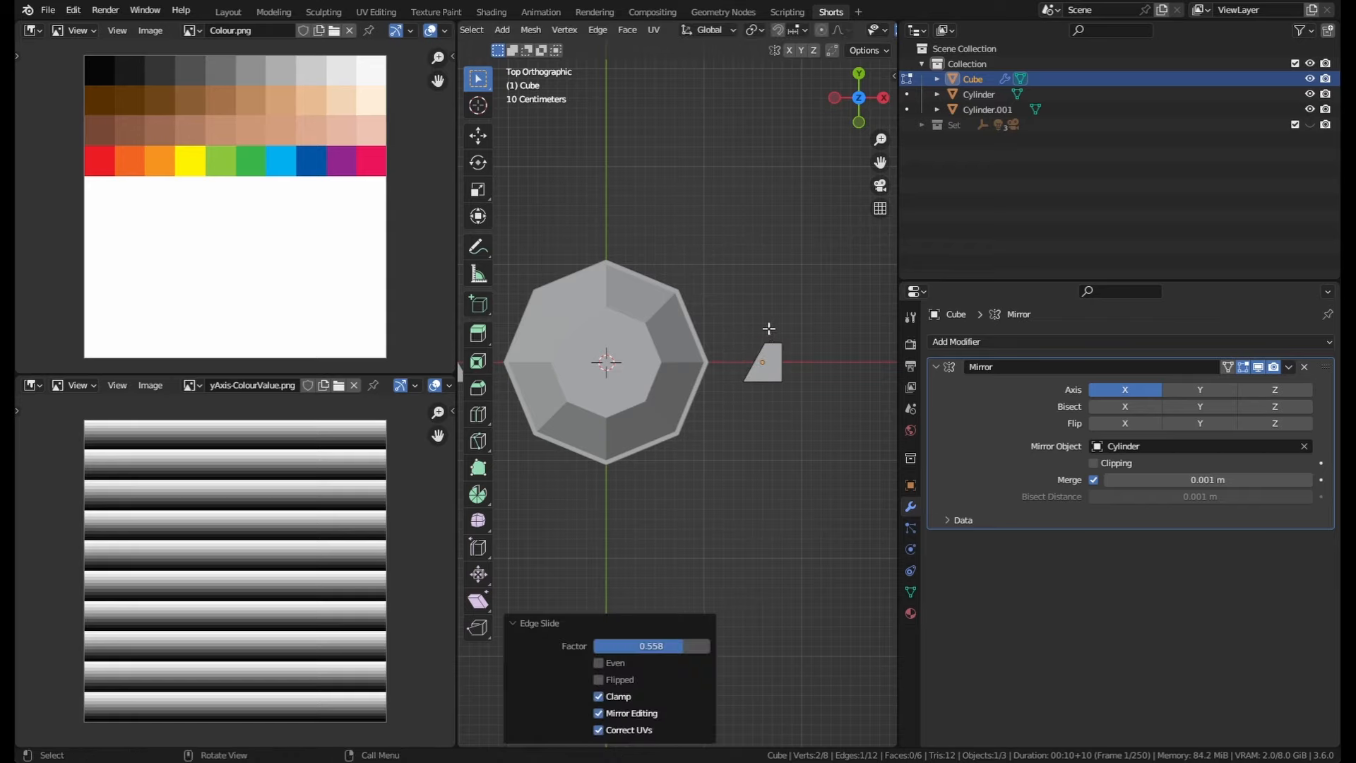
pyautogui.moveTo(795, 346); pyautogui.dragTo(699, 261, button='middle')
pyautogui.press('g')
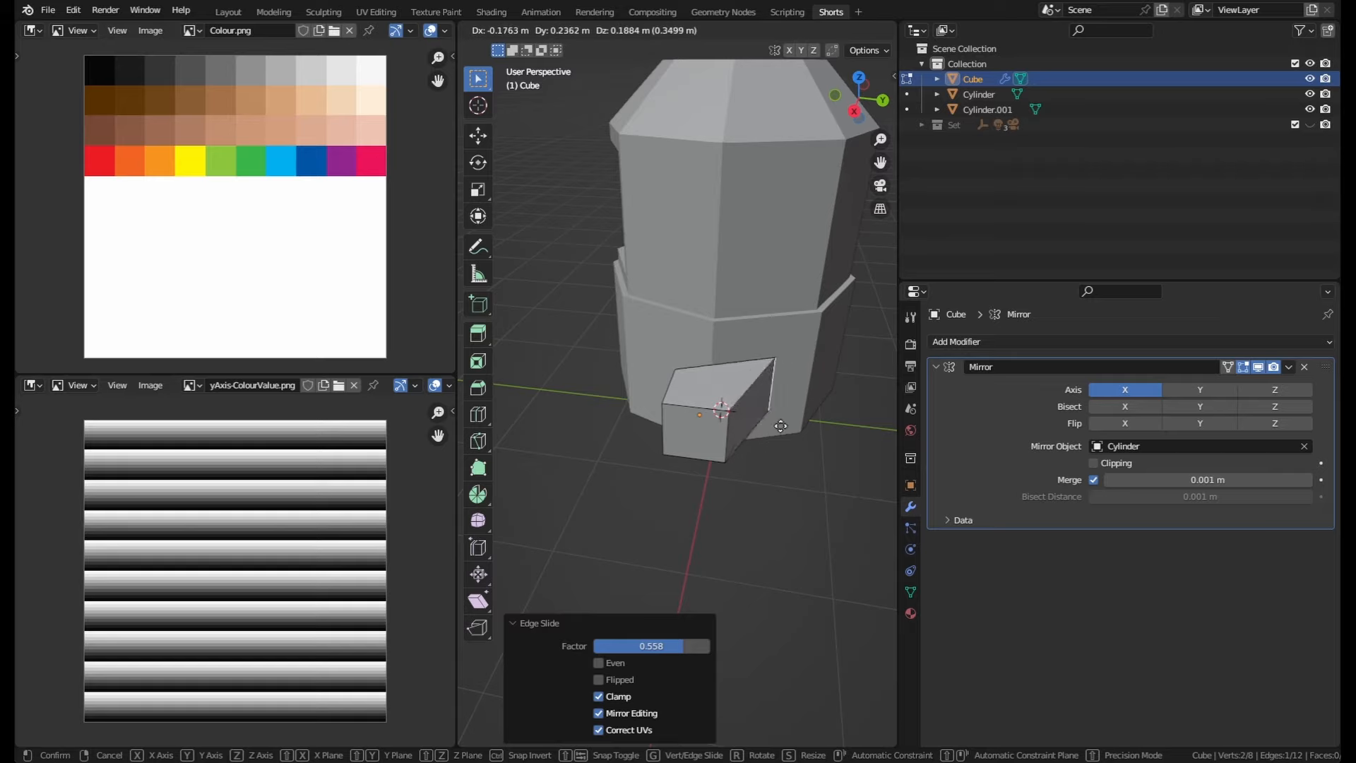
pyautogui.rightClick(796, 436)
# Step: In top view, select the cube's whole mesh, move it about -0.1 m in X and -0.16 m in Y, and leave Edit Mode
pyautogui.moveTo(748, 448); pyautogui.dragTo(841, 516, button='middle')
pyautogui.press('KP_7')
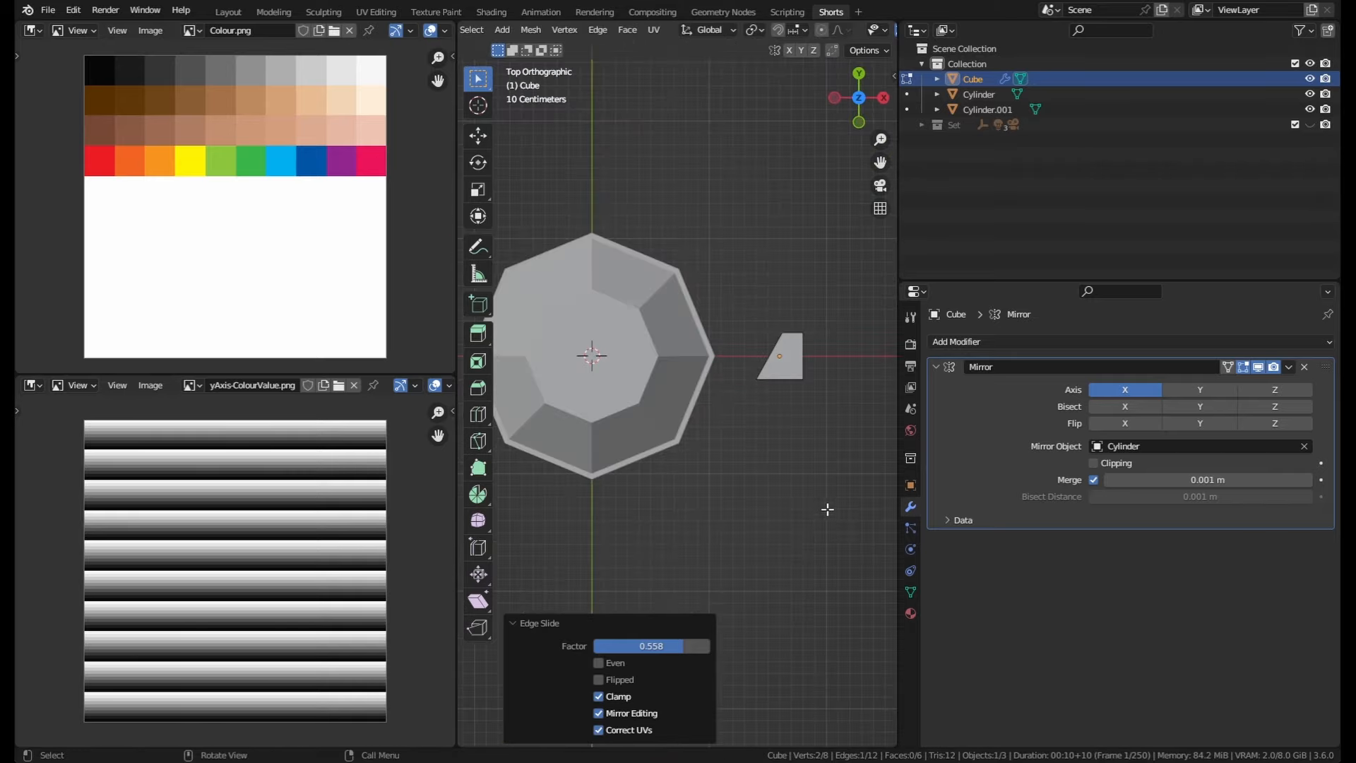
pyautogui.scroll(-1, 790, 391)
pyautogui.press('a')
pyautogui.press('g')
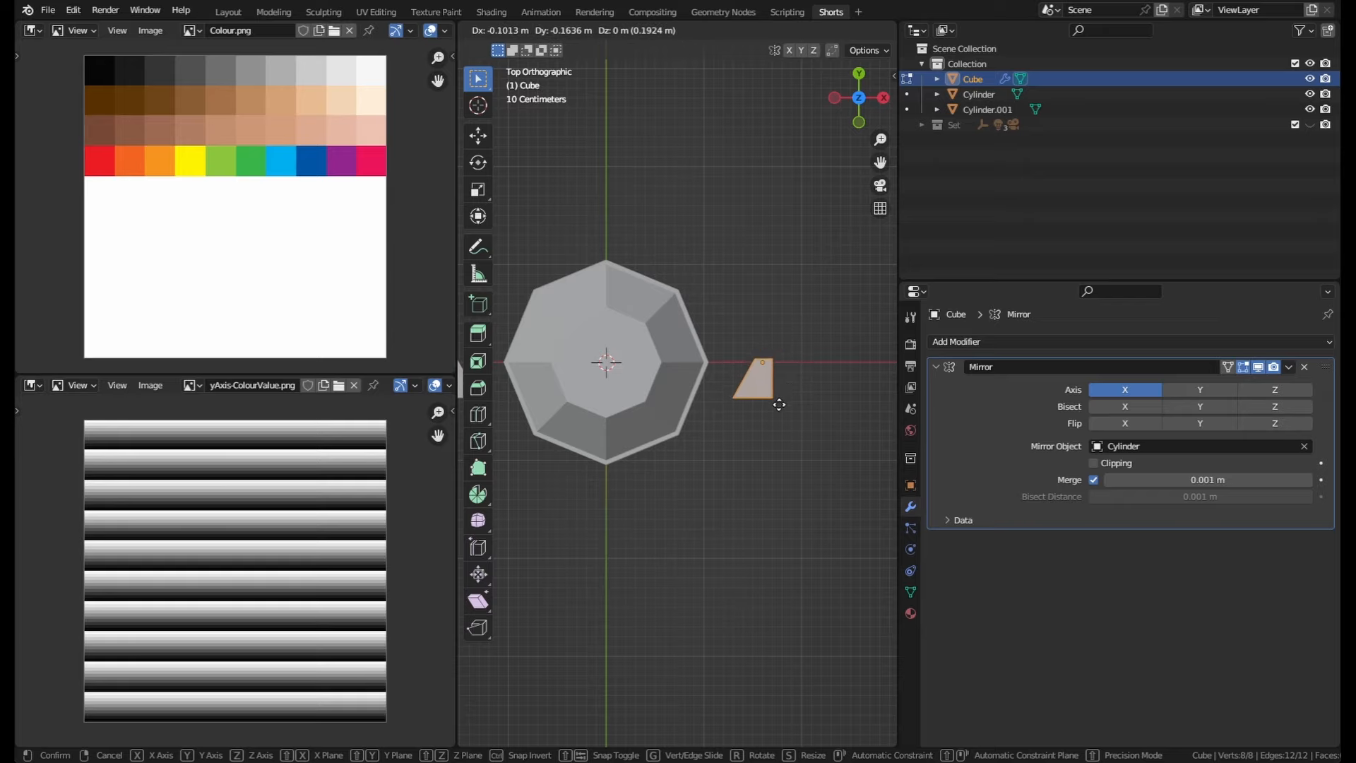
pyautogui.click(779, 404)
pyautogui.press('Tab')
# Step: Rotate the cube -46.2° about the Z axis in top view and nudge its position slightly
pyautogui.keyDown('shift'); pyautogui.moveTo(762, 375); pyautogui.dragTo(624, 390, button='middle'); pyautogui.keyUp('shift')
pyautogui.scroll(1, 627, 423)
pyautogui.press('r')
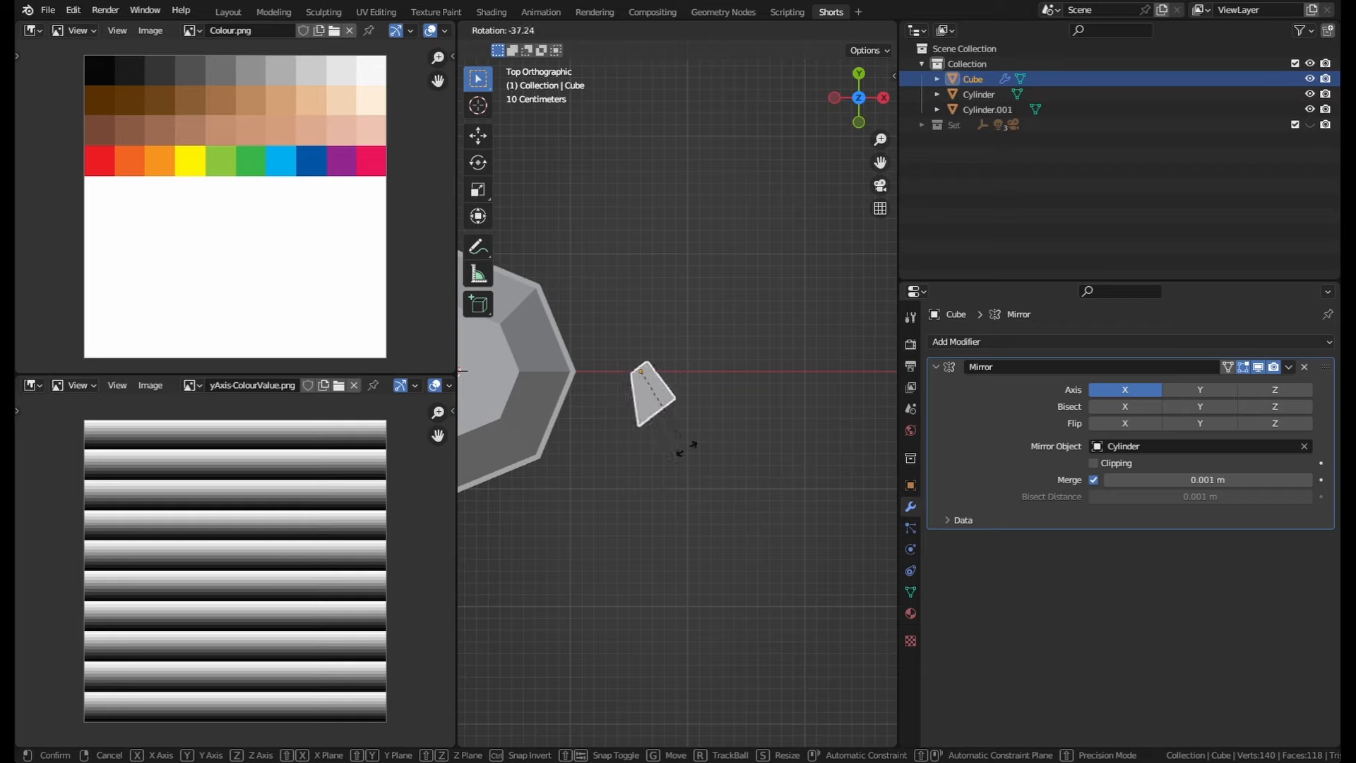
pyautogui.rightClick(676, 453)
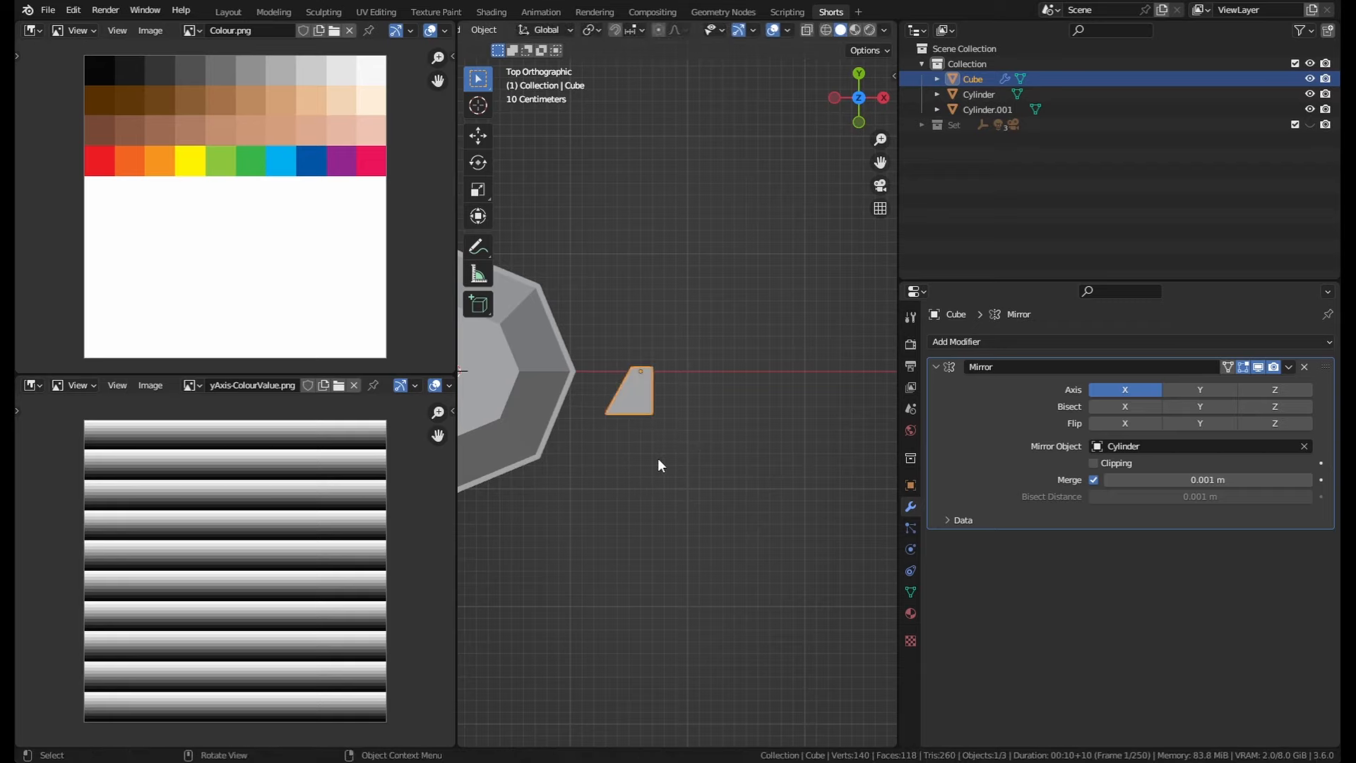
pyautogui.press('r')
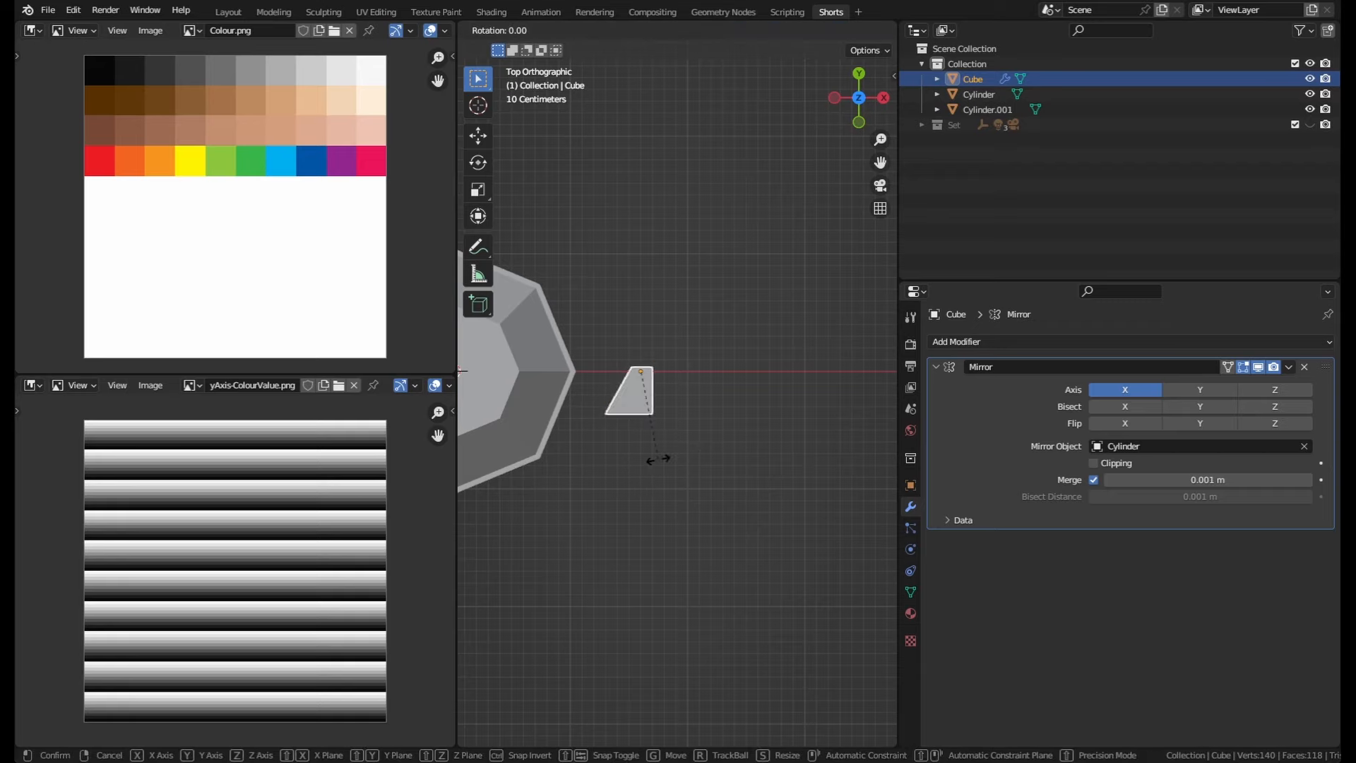
pyautogui.click(722, 424)
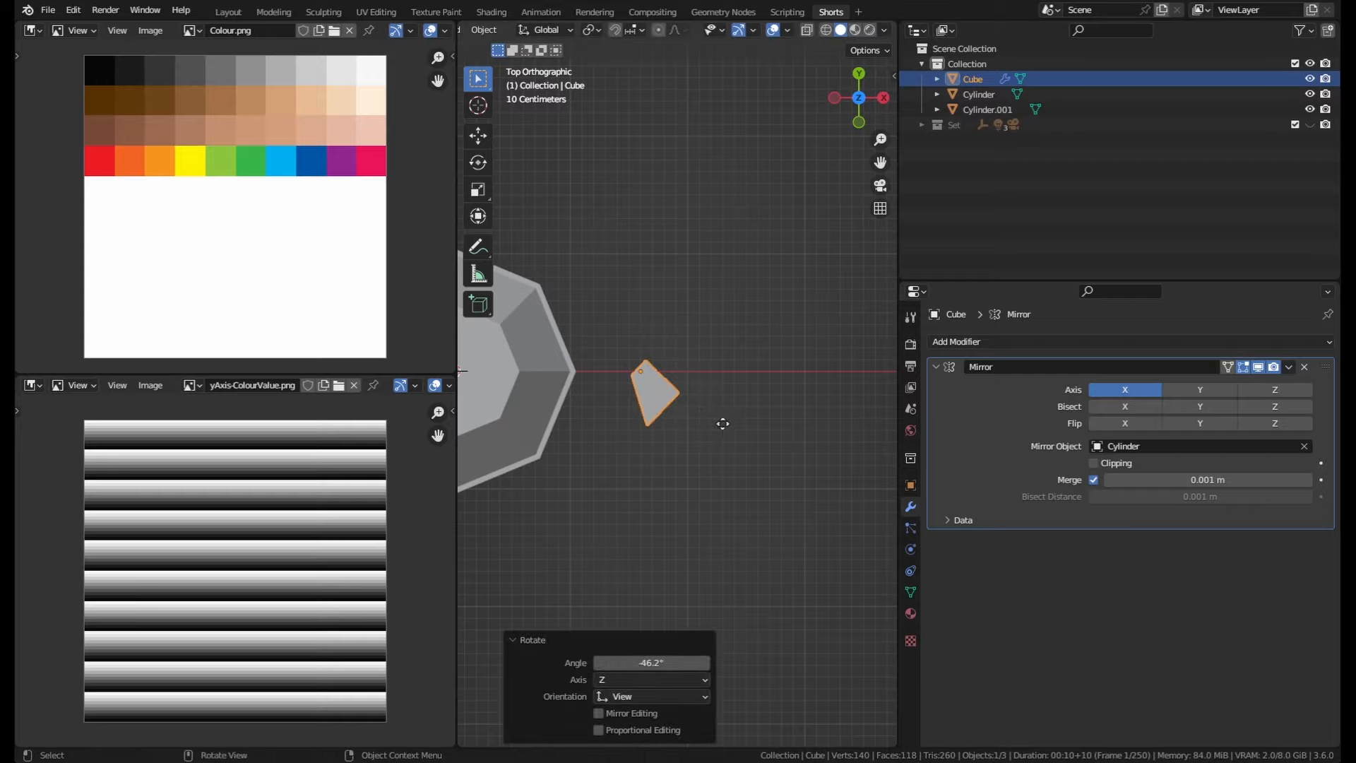
pyautogui.press('g')
pyautogui.click(675, 482)
# Step: Select the Cylinder body and enter Edit Mode
pyautogui.moveTo(675, 482); pyautogui.dragTo(746, 425, button='middle')
pyautogui.click(714, 264)
pyautogui.scroll(3, 714, 265)
pyautogui.moveTo(714, 264); pyautogui.dragTo(712, 272, button='middle')
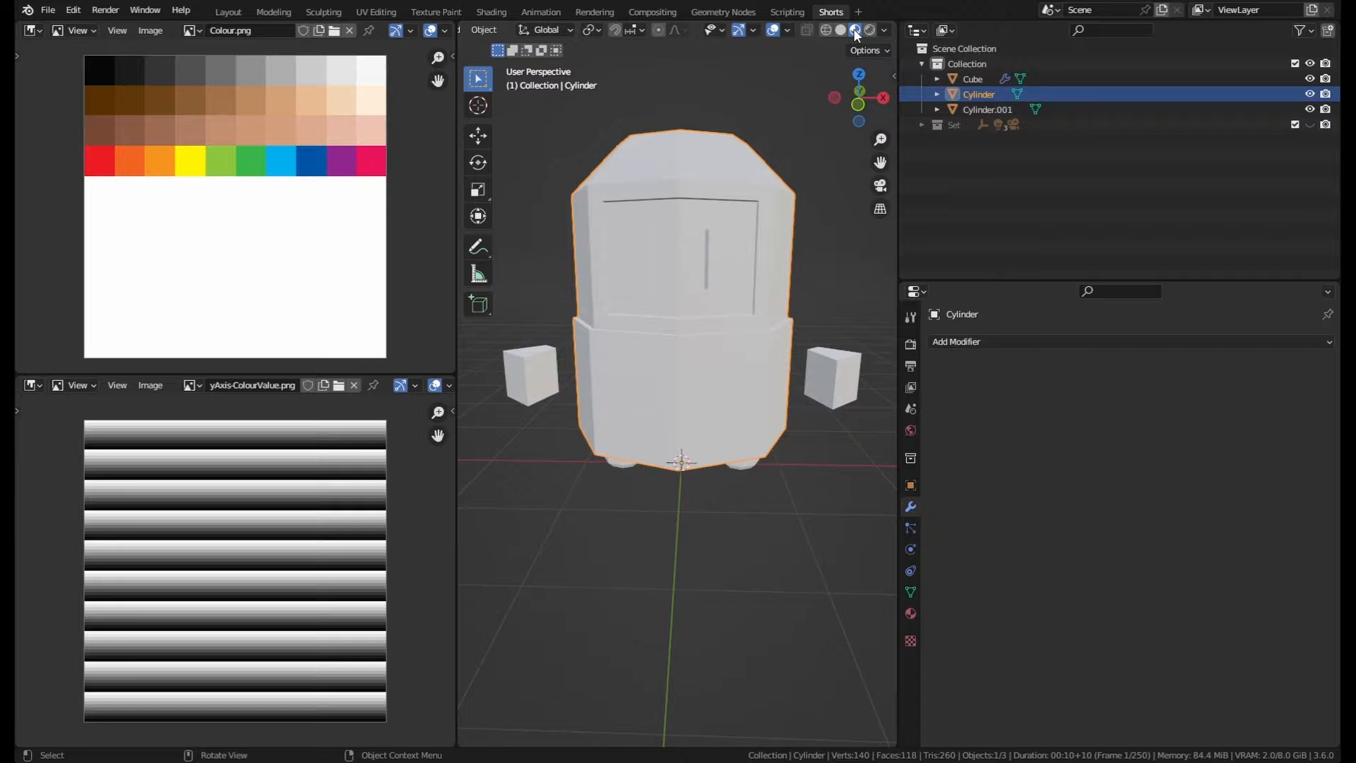
pyautogui.moveTo(770, 333); pyautogui.dragTo(742, 336, button='middle')
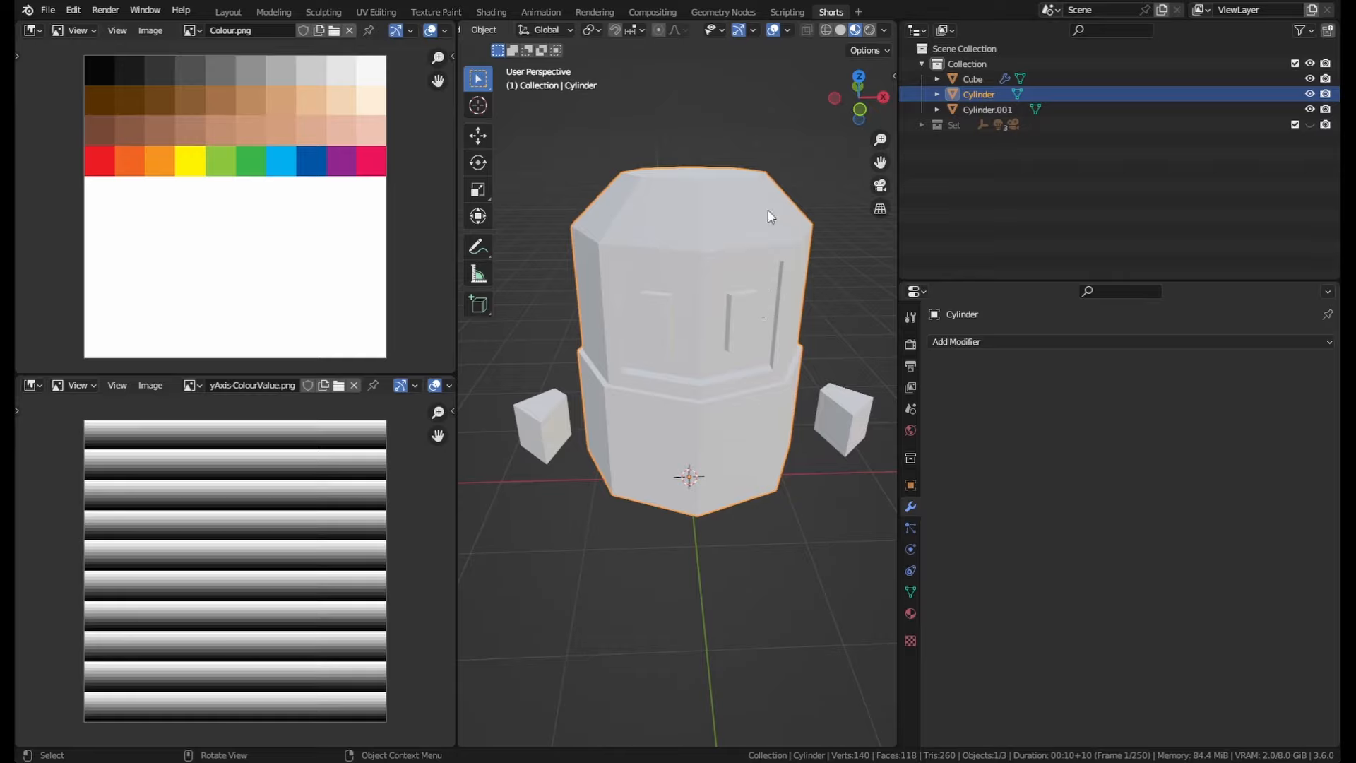
pyautogui.press('Tab')
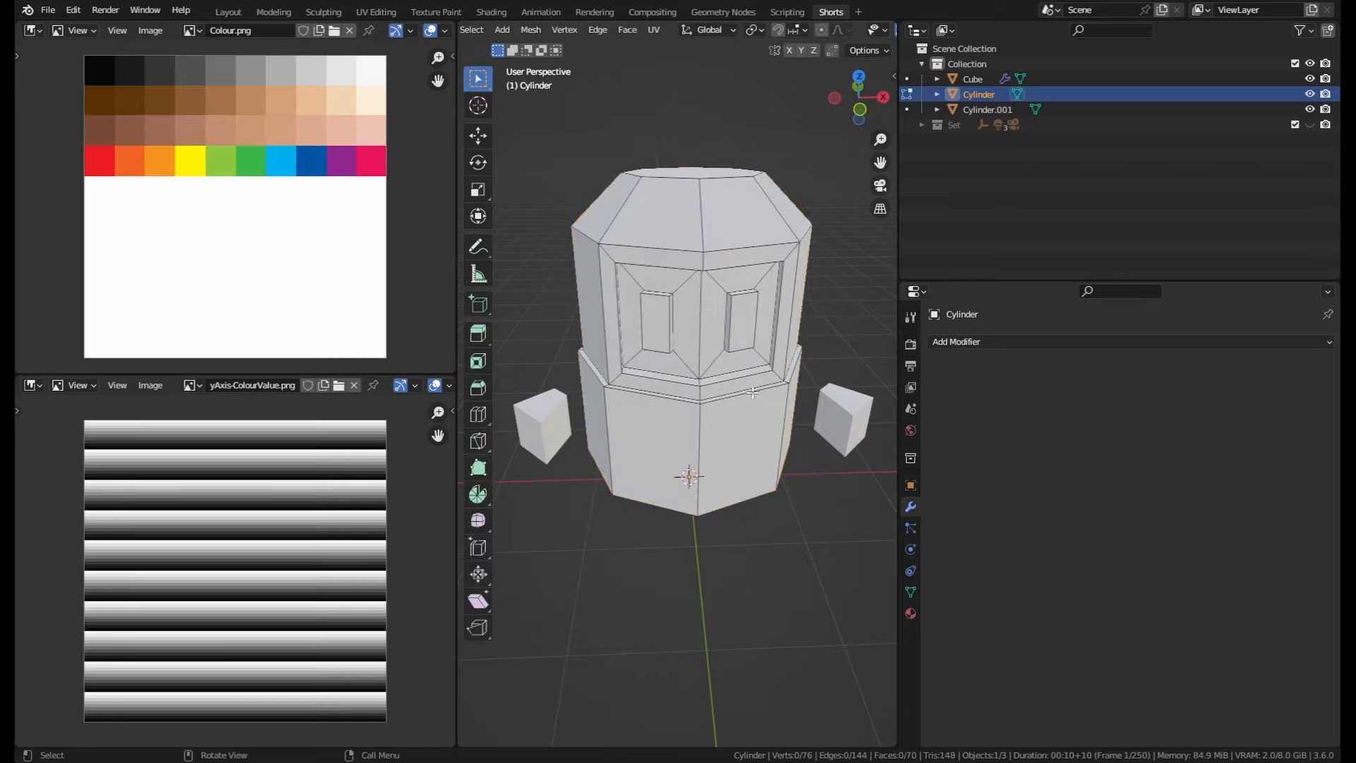
# Step: Link the existing material named Material to the Cylinder in the material properties
pyautogui.moveTo(717, 316); pyautogui.dragTo(696, 290, button='middle')
pyautogui.click(910, 613)
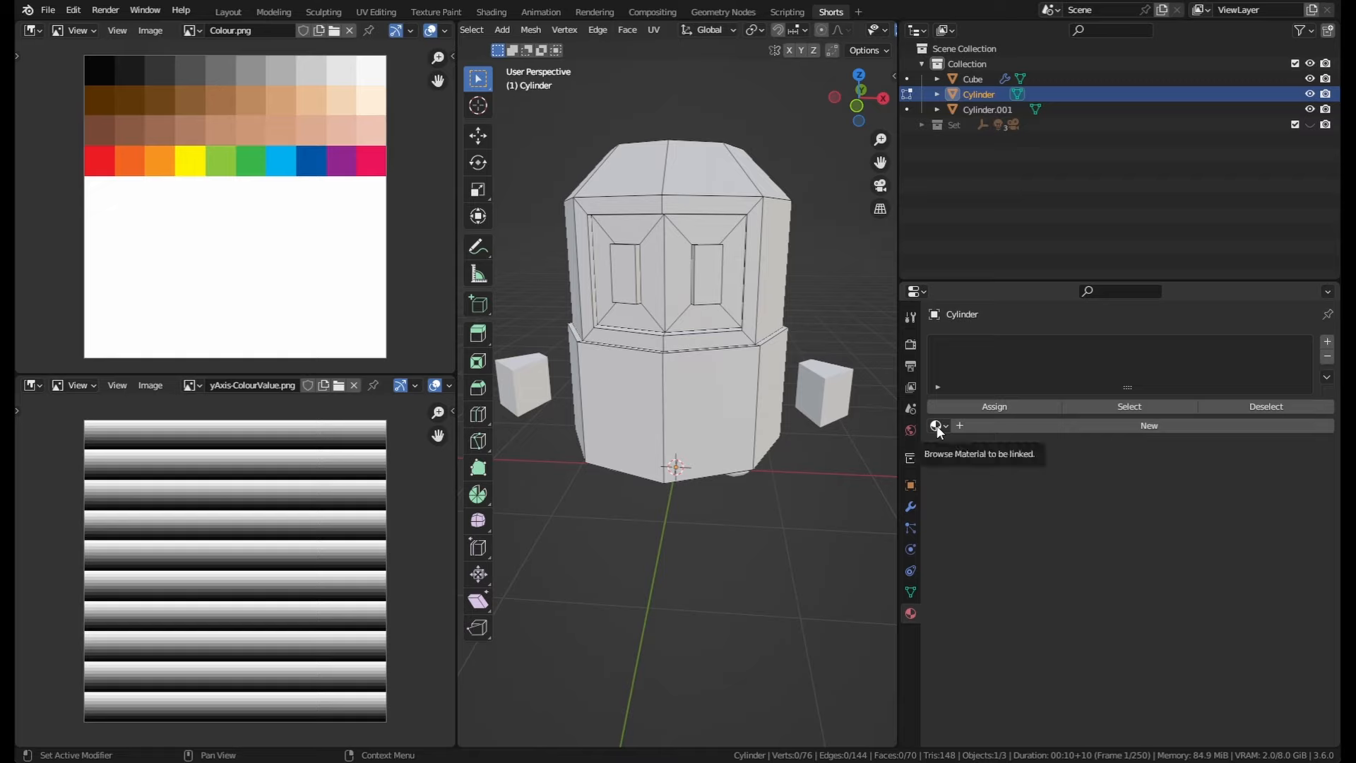
pyautogui.click(936, 425)
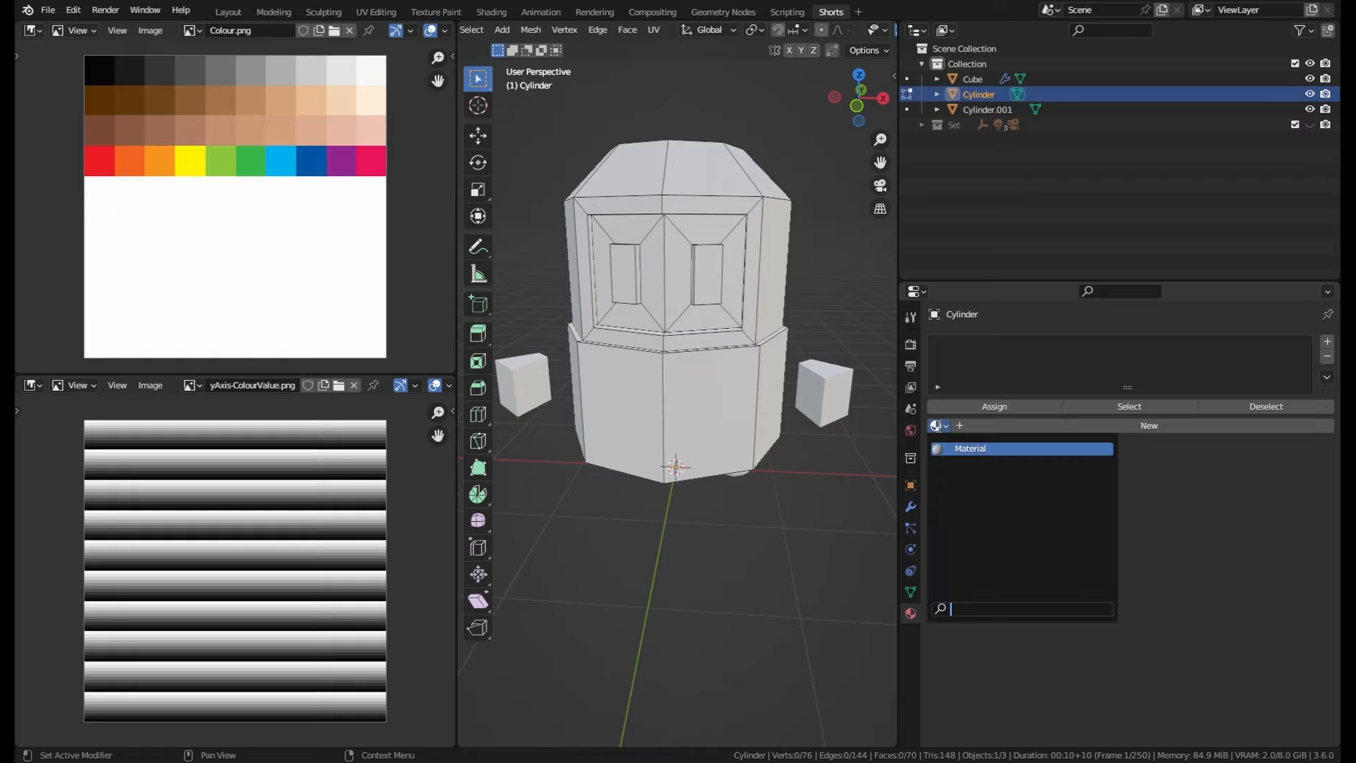
pyautogui.click(973, 448)
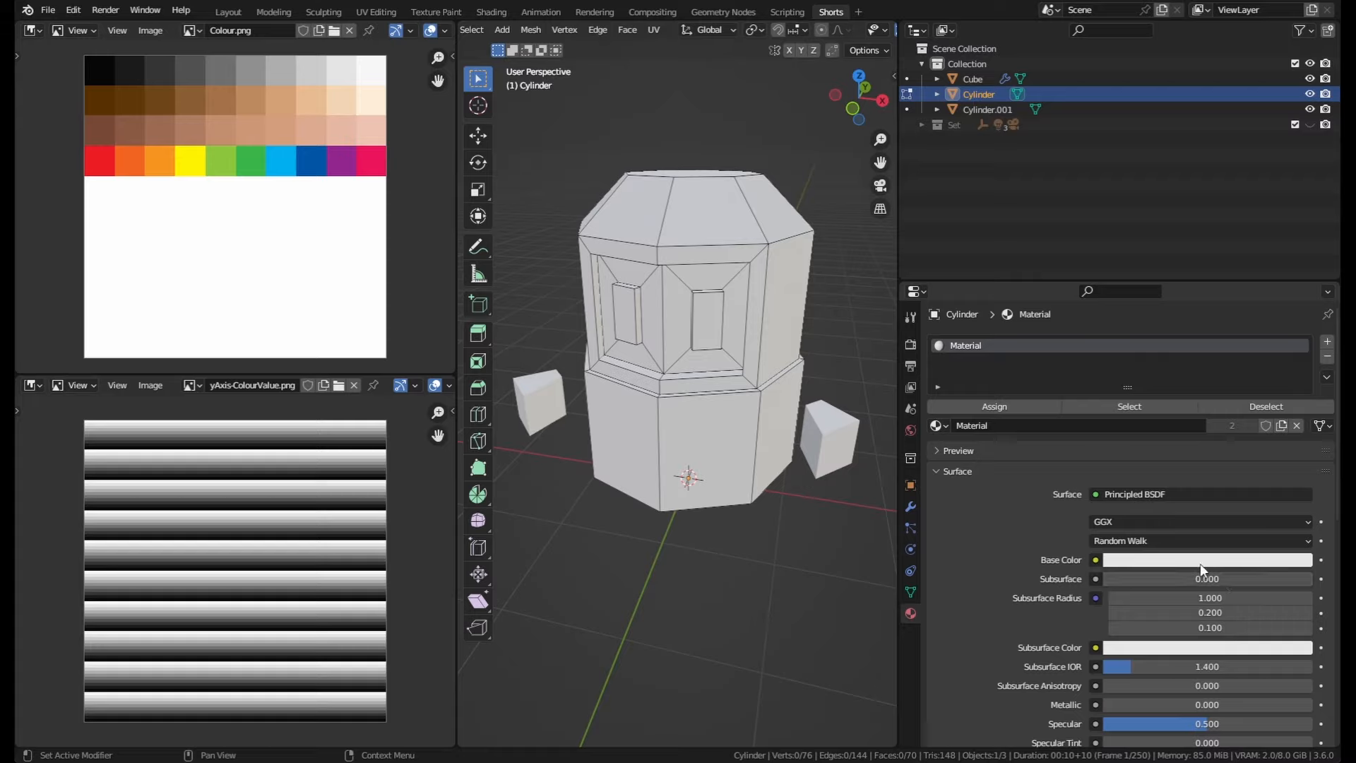
# Step: Set the material's base colour to a light orange skin tone and rename the material Skin
pyautogui.click(1224, 559)
pyautogui.moveTo(1247, 397)
pyautogui.mouseDown()
pyautogui.moveTo(1200, 406)
pyautogui.moveTo(1250, 369)
pyautogui.moveTo(1218, 413)
pyautogui.moveTo(1260, 392)
pyautogui.moveTo(1218, 415)
pyautogui.mouseUp()
pyautogui.click(1287, 361)
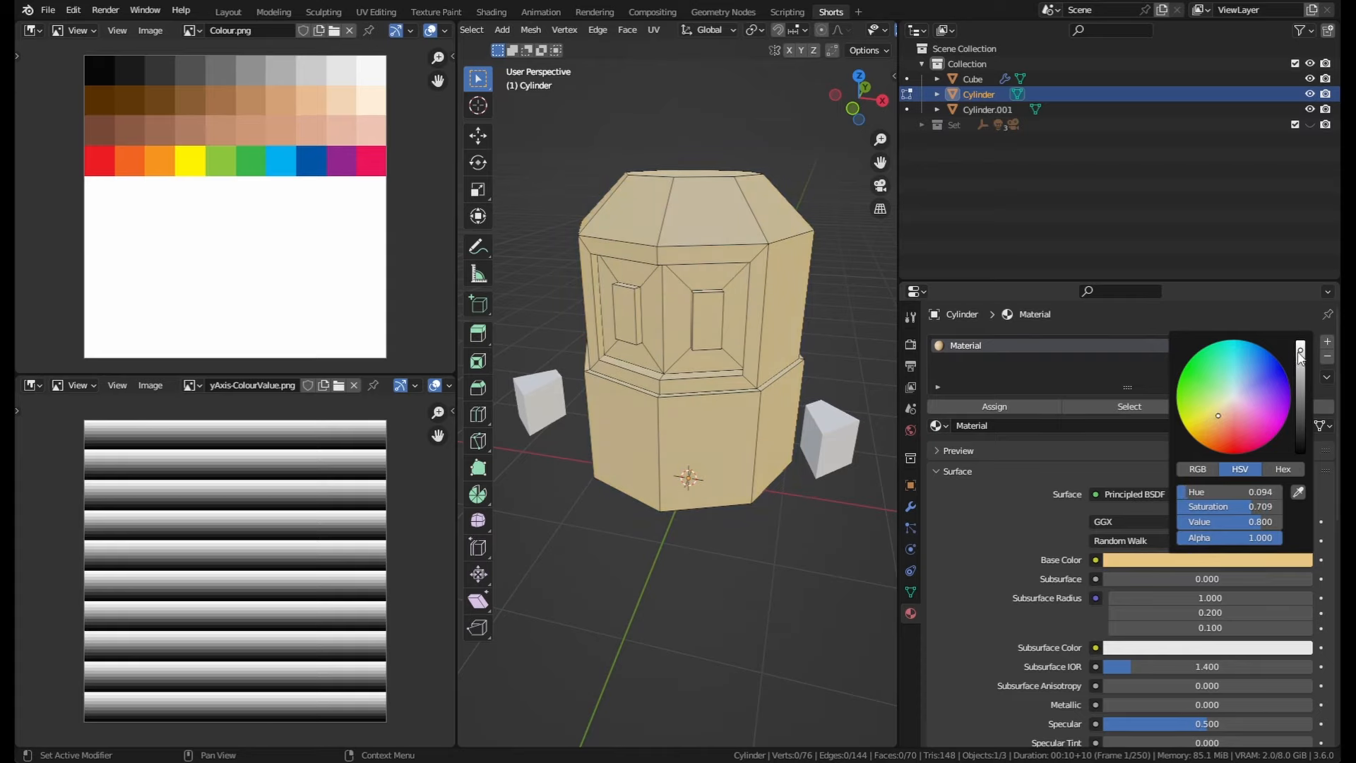
pyautogui.click(1222, 416)
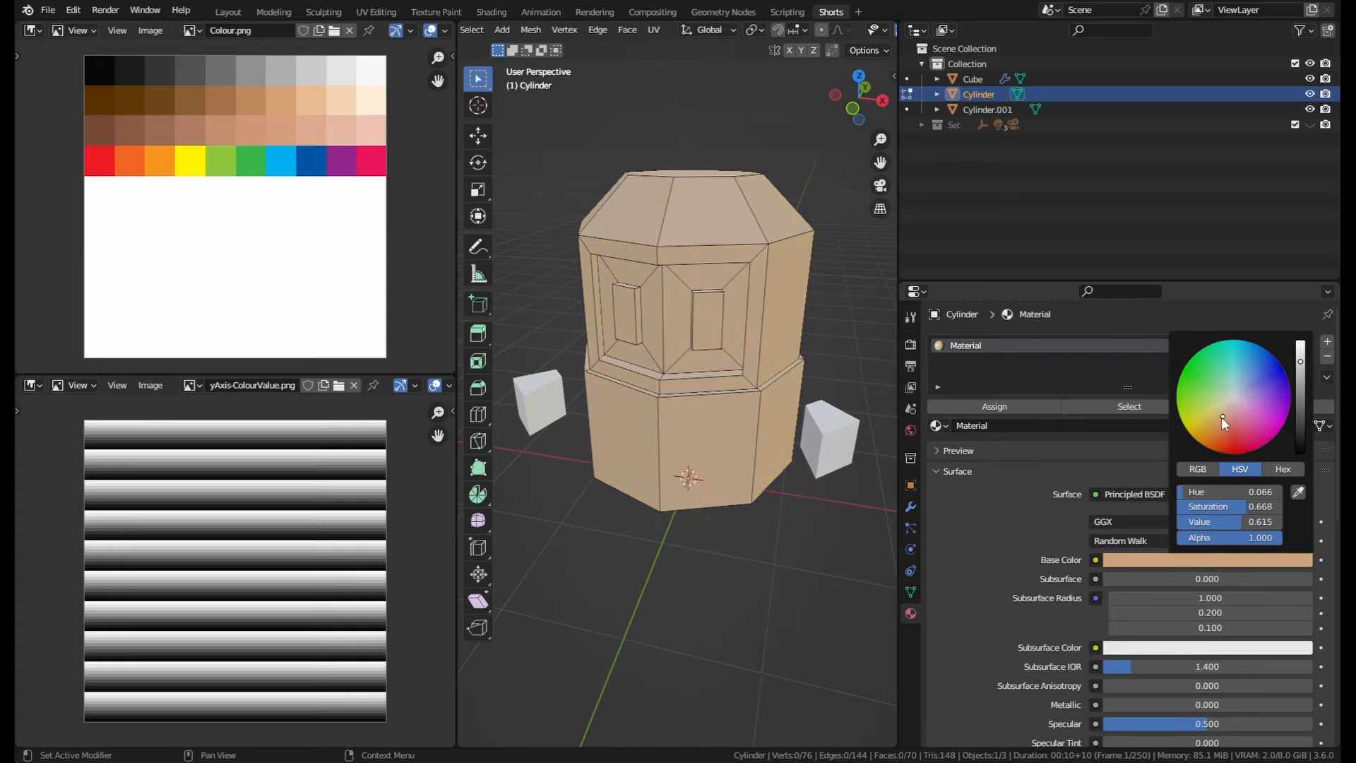
pyautogui.doubleClick(1013, 426)
pyautogui.write('Skin')
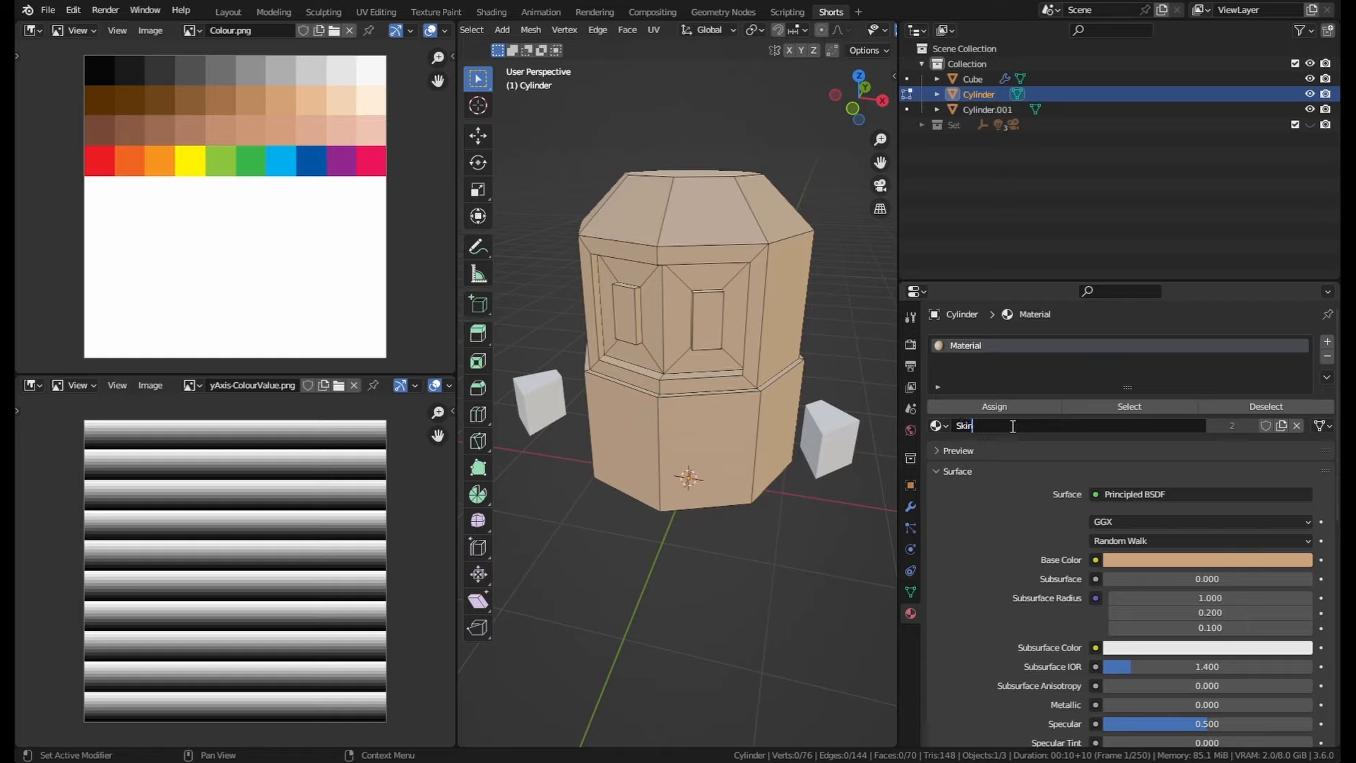
pyautogui.press('Return')
# Step: Select the bottom face of the cylinder body
pyautogui.moveTo(766, 439)
pyautogui.mouseDown(button='middle')
pyautogui.moveTo(660, 428)
pyautogui.moveTo(758, 428)
pyautogui.mouseUp(button='middle')
pyautogui.moveTo(656, 236); pyautogui.dragTo(689, 327, button='middle')
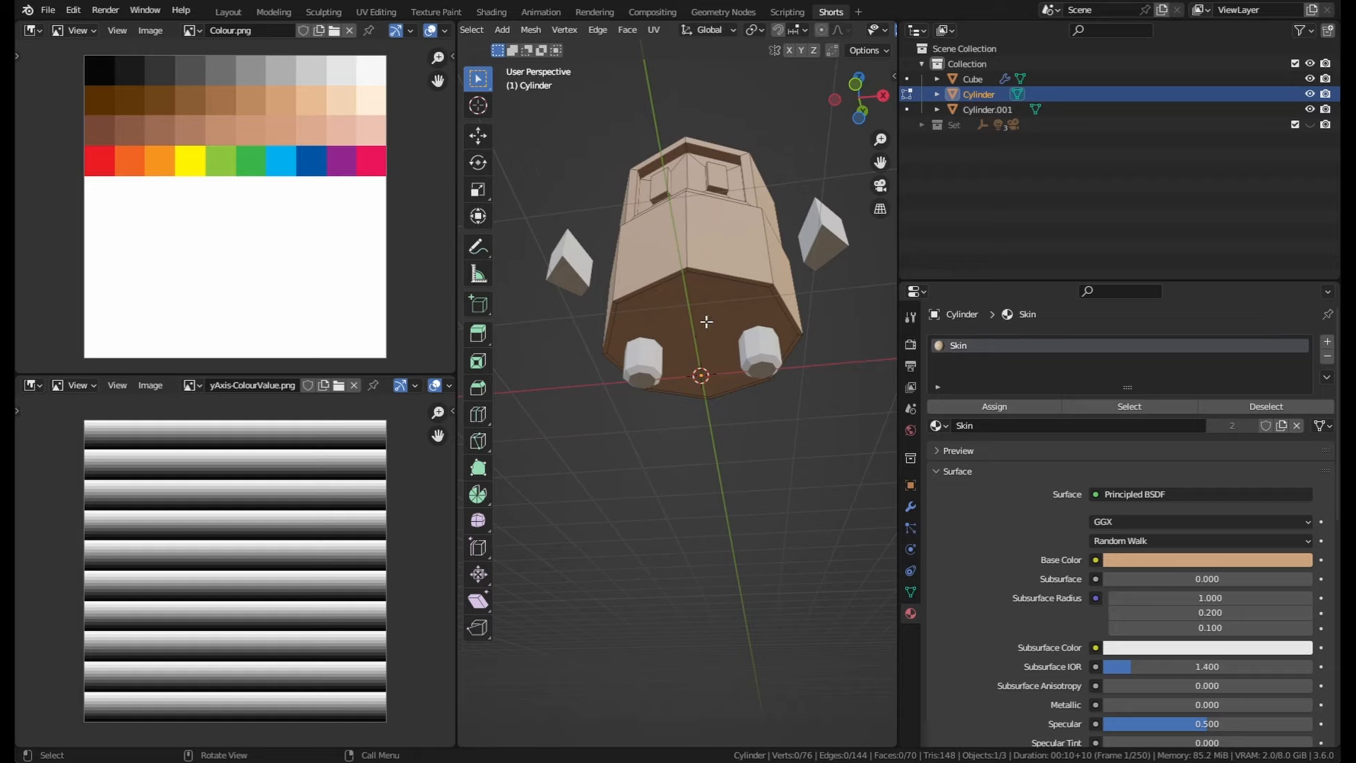
pyautogui.click(708, 321)
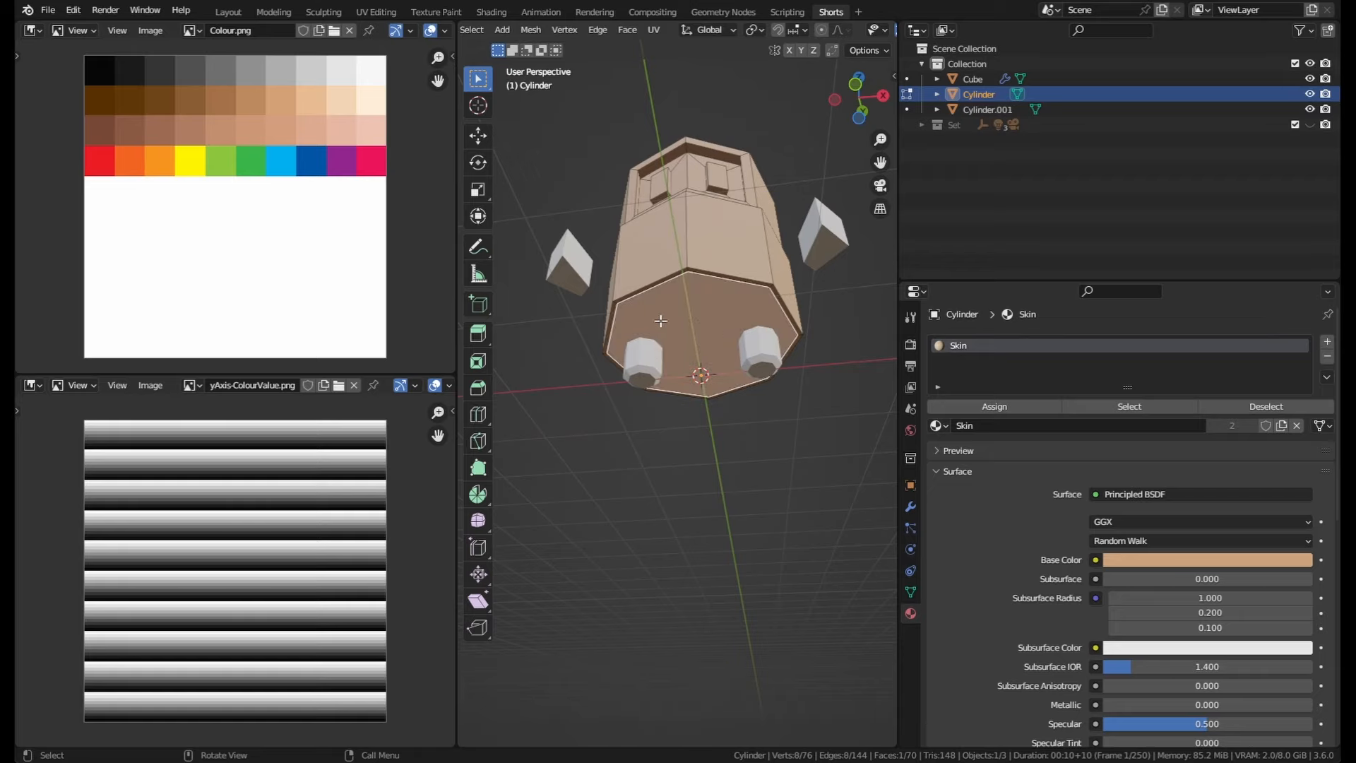
pyautogui.moveTo(719, 324); pyautogui.dragTo(694, 341, button='middle')
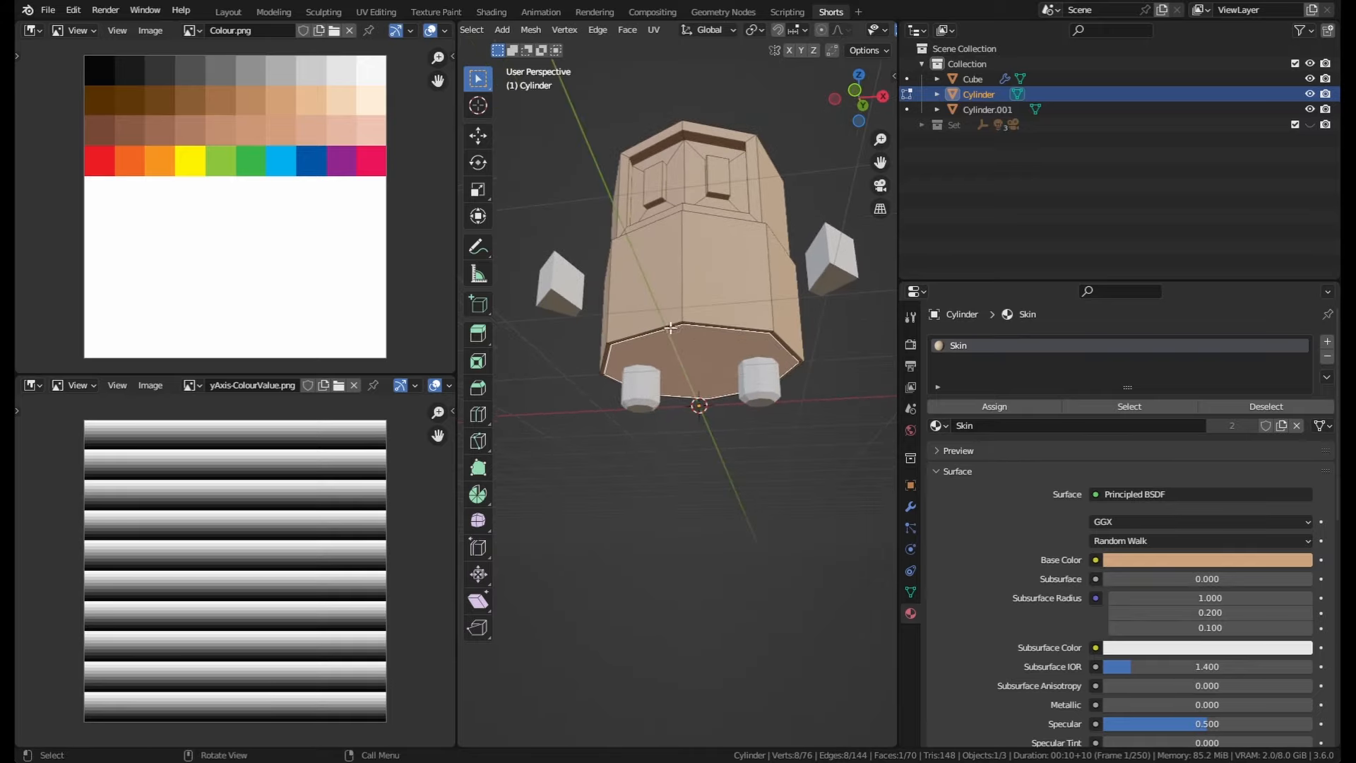
pyautogui.moveTo(731, 293); pyautogui.dragTo(752, 358, button='middle')
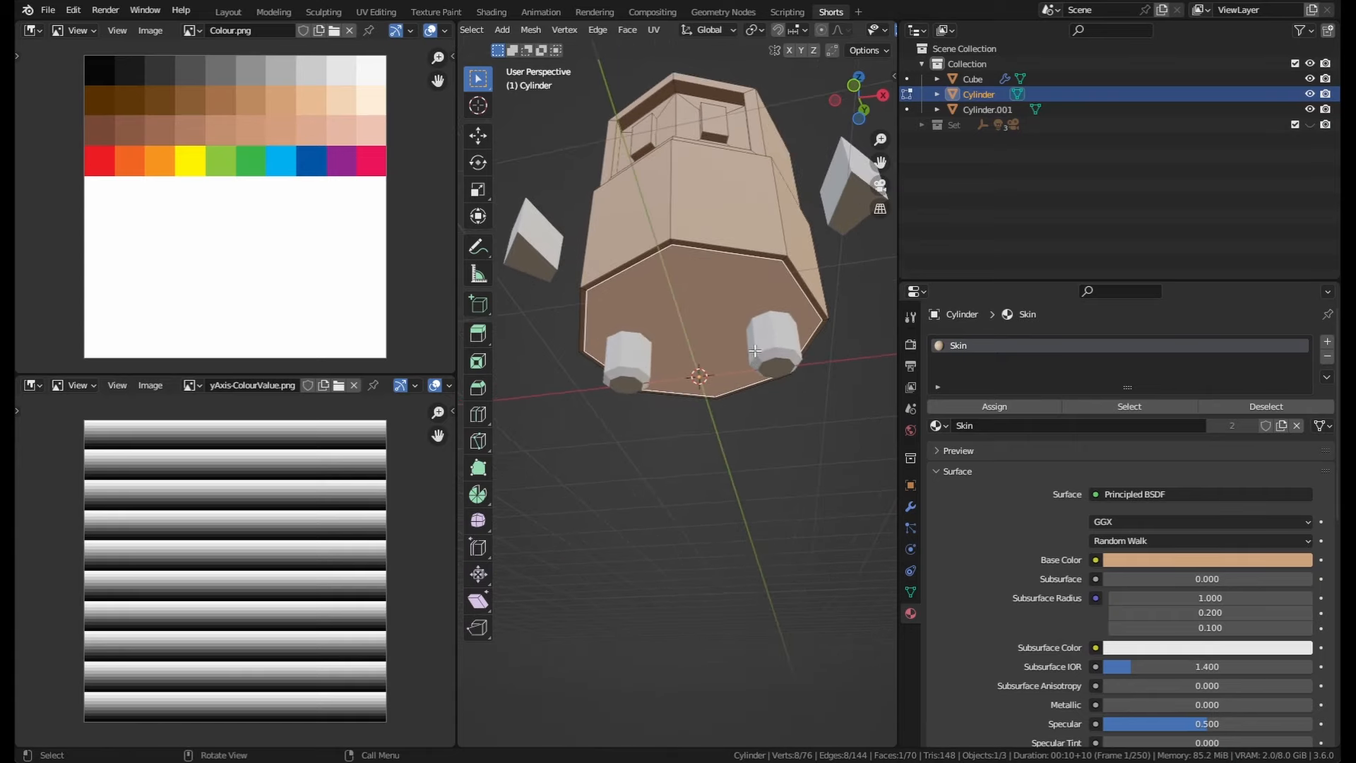
pyautogui.keyDown('alt'); pyautogui.click(783, 259); pyautogui.keyUp('alt')
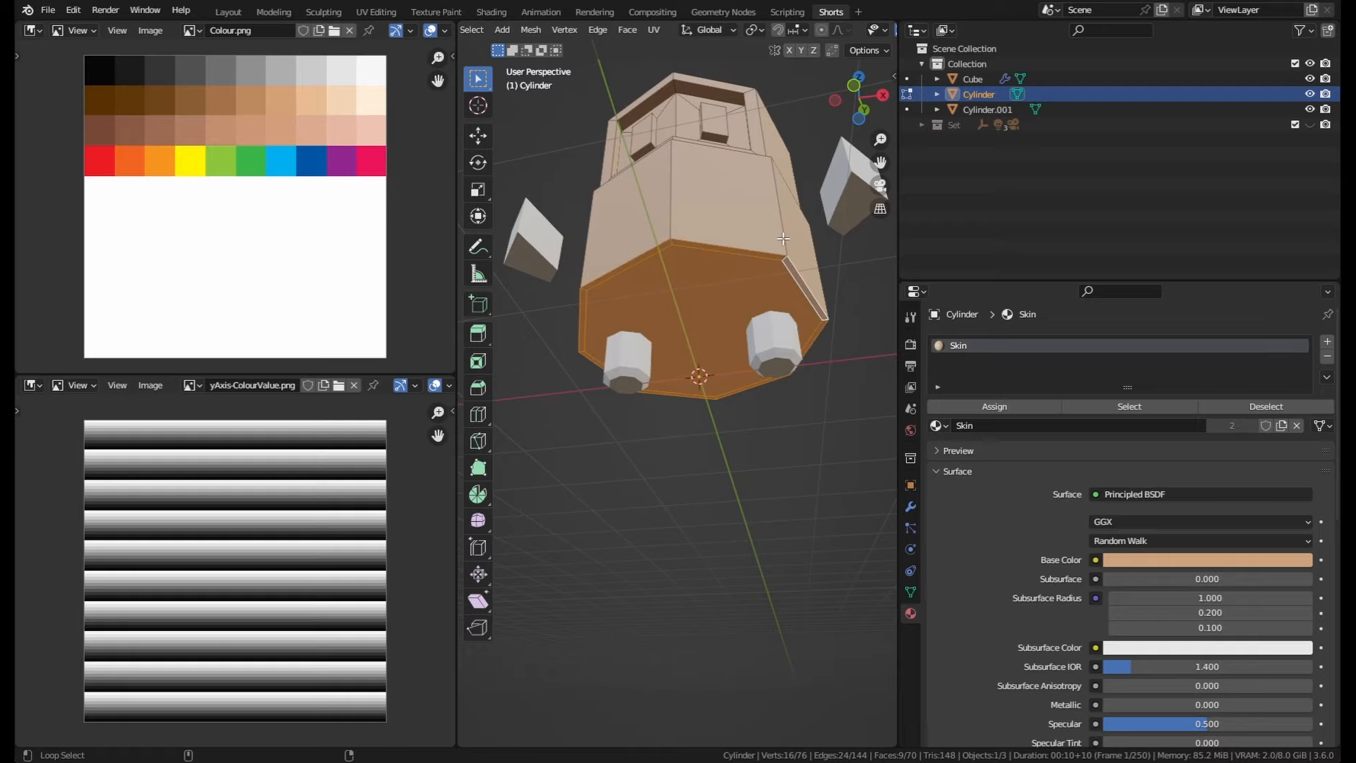
pyautogui.keyDown('alt'); pyautogui.keyDown('shift'); pyautogui.click(783, 239); pyautogui.keyUp('shift'); pyautogui.keyUp('alt')
pyautogui.moveTo(783, 239); pyautogui.dragTo(813, 441, button='middle')
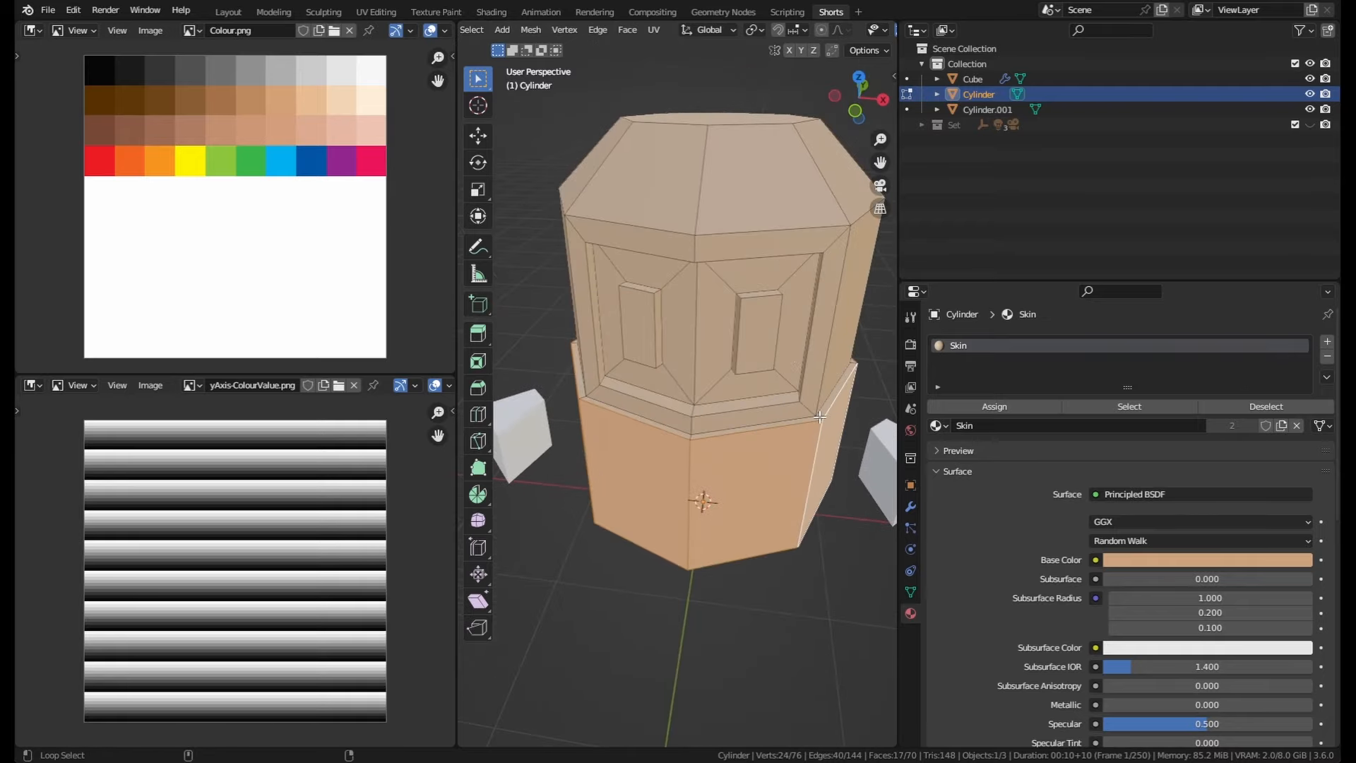
pyautogui.keyDown('alt'); pyautogui.keyDown('shift'); pyautogui.click(819, 417); pyautogui.keyUp('shift'); pyautogui.keyUp('alt')
pyautogui.moveTo(659, 480); pyautogui.dragTo(648, 352, button='middle')
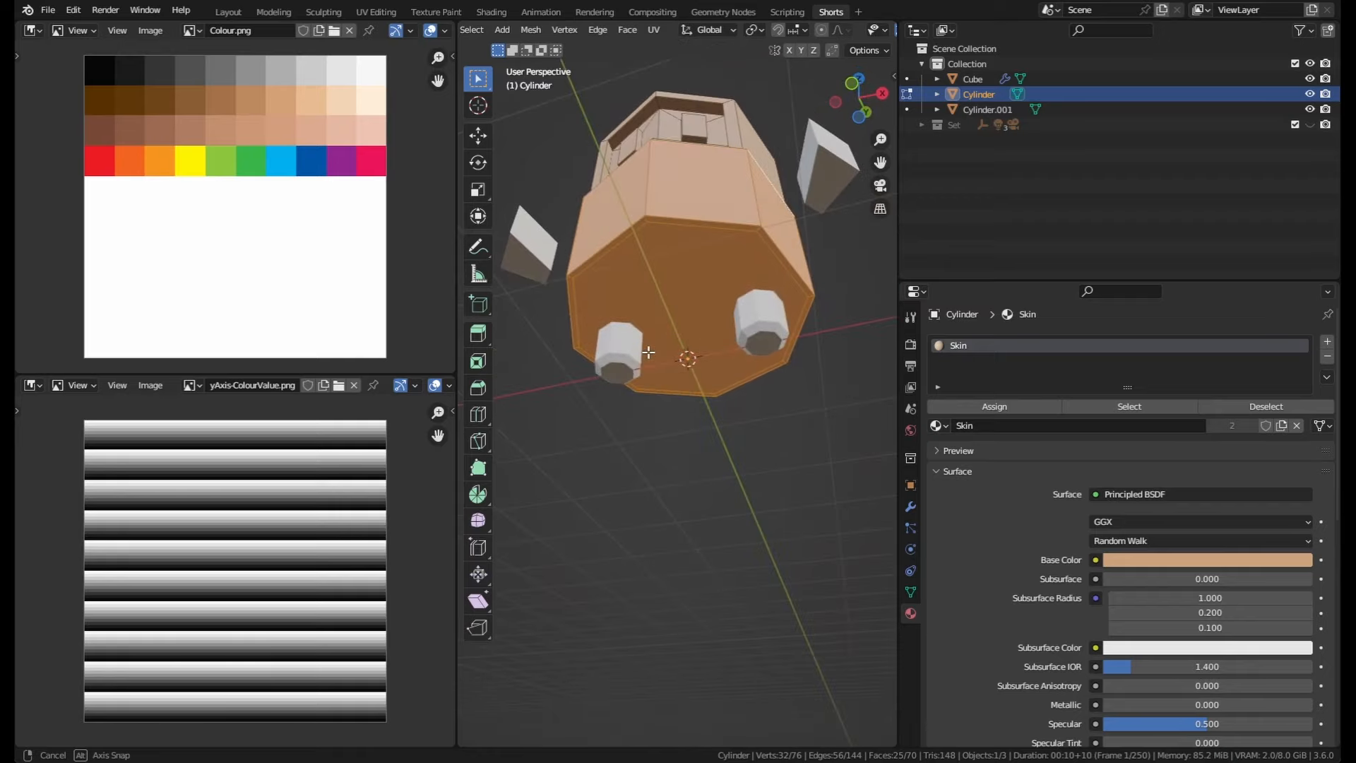
pyautogui.click(654, 316)
pyautogui.moveTo(754, 385); pyautogui.dragTo(706, 391, button='middle')
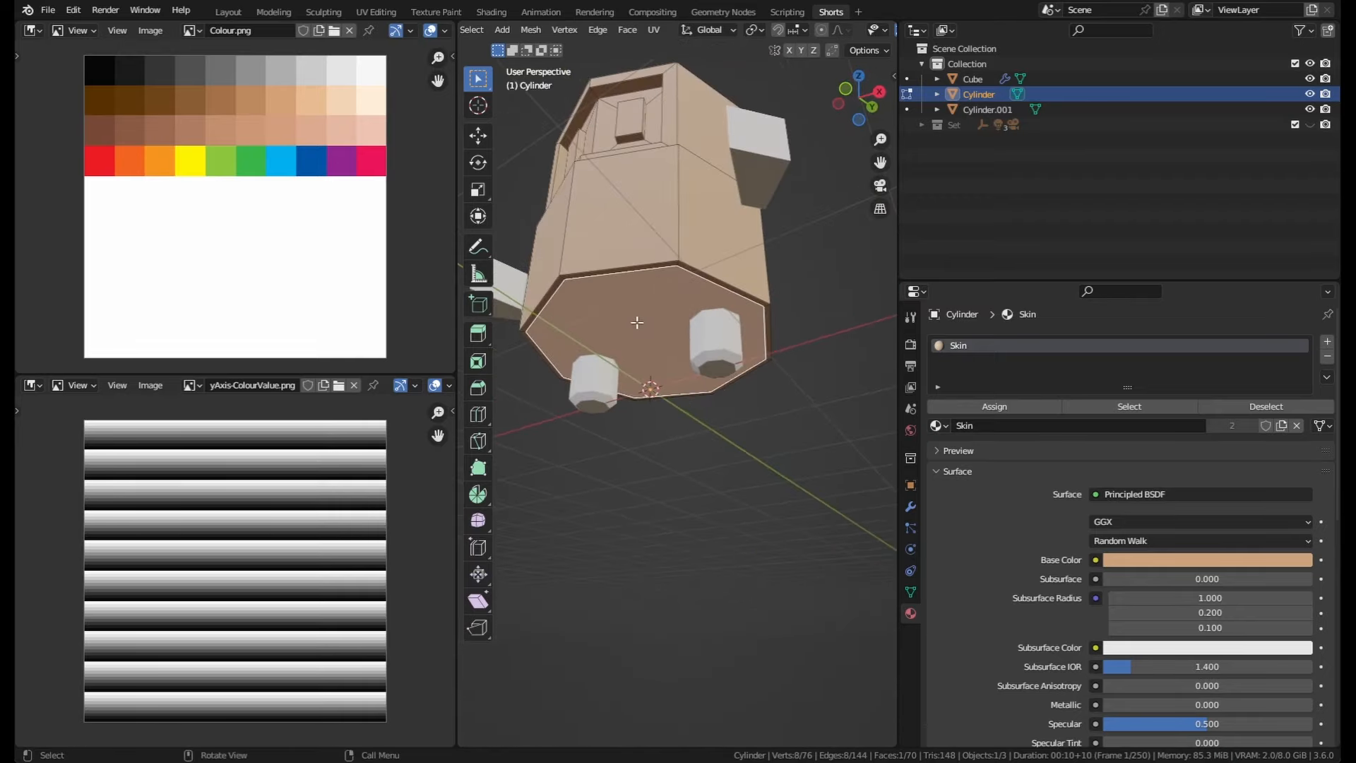
pyautogui.moveTo(637, 322); pyautogui.dragTo(650, 316, button='middle')
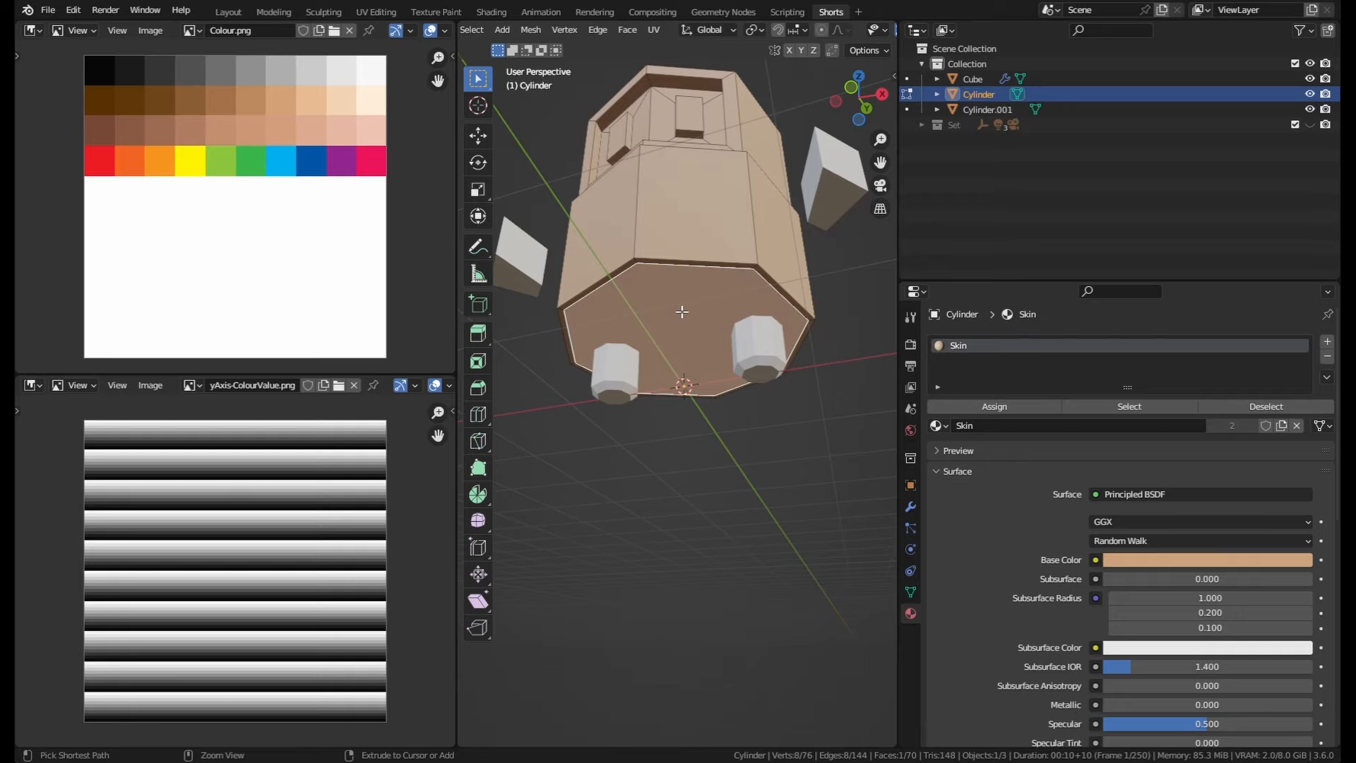
# Step: Grow the selection from the bottom face to cover the faces of the lower body section
pyautogui.press('ctrl+KP_Add')
pyautogui.press('ctrl+KP_Add')
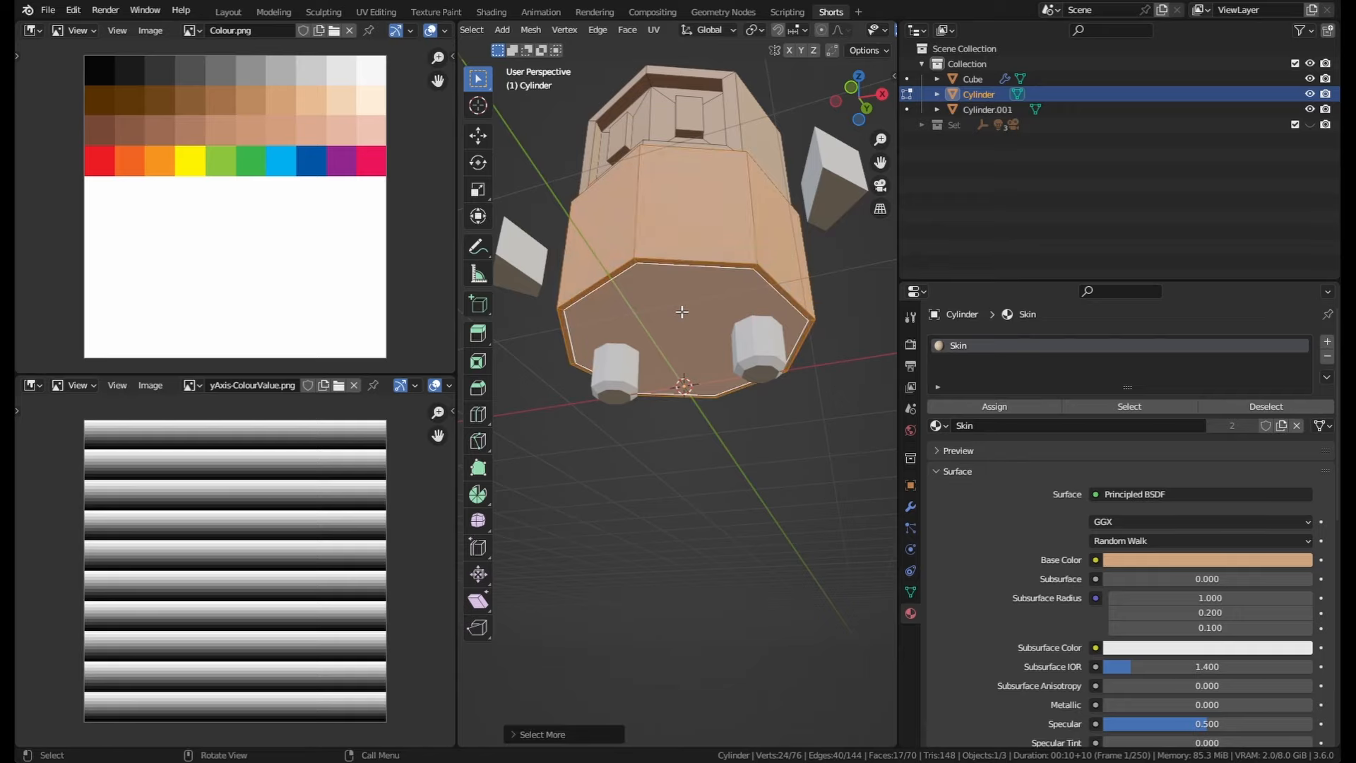
pyautogui.moveTo(682, 311)
pyautogui.mouseDown(button='middle')
pyautogui.moveTo(711, 257)
pyautogui.moveTo(733, 528)
pyautogui.moveTo(660, 298)
pyautogui.mouseUp(button='middle')
pyautogui.press('ctrl+KP_Subtract')
pyautogui.press('ctrl+KP_Subtract')
pyautogui.press('ctrl+KP_Subtract')
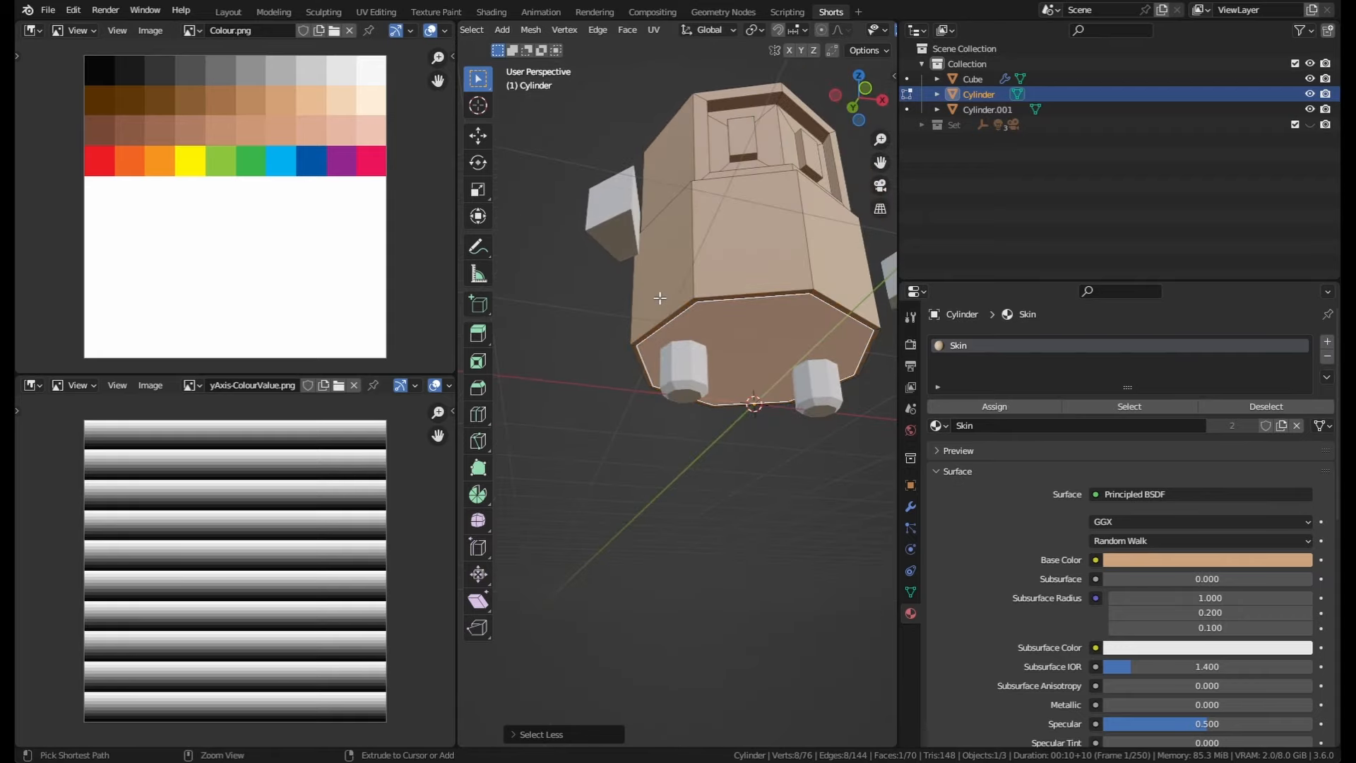
pyautogui.press('ctrl+KP_Add')
pyautogui.press('ctrl+KP_Add')
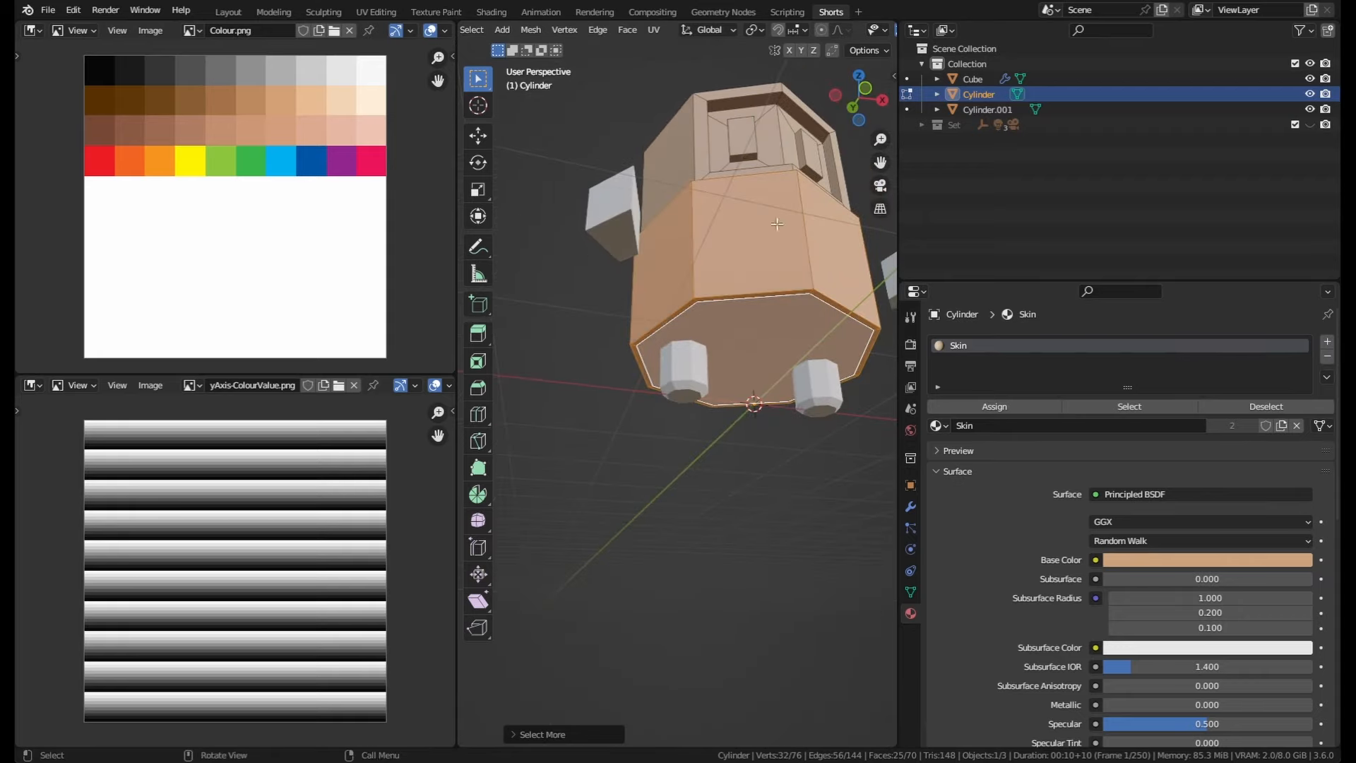
pyautogui.moveTo(777, 224); pyautogui.dragTo(798, 417, button='middle')
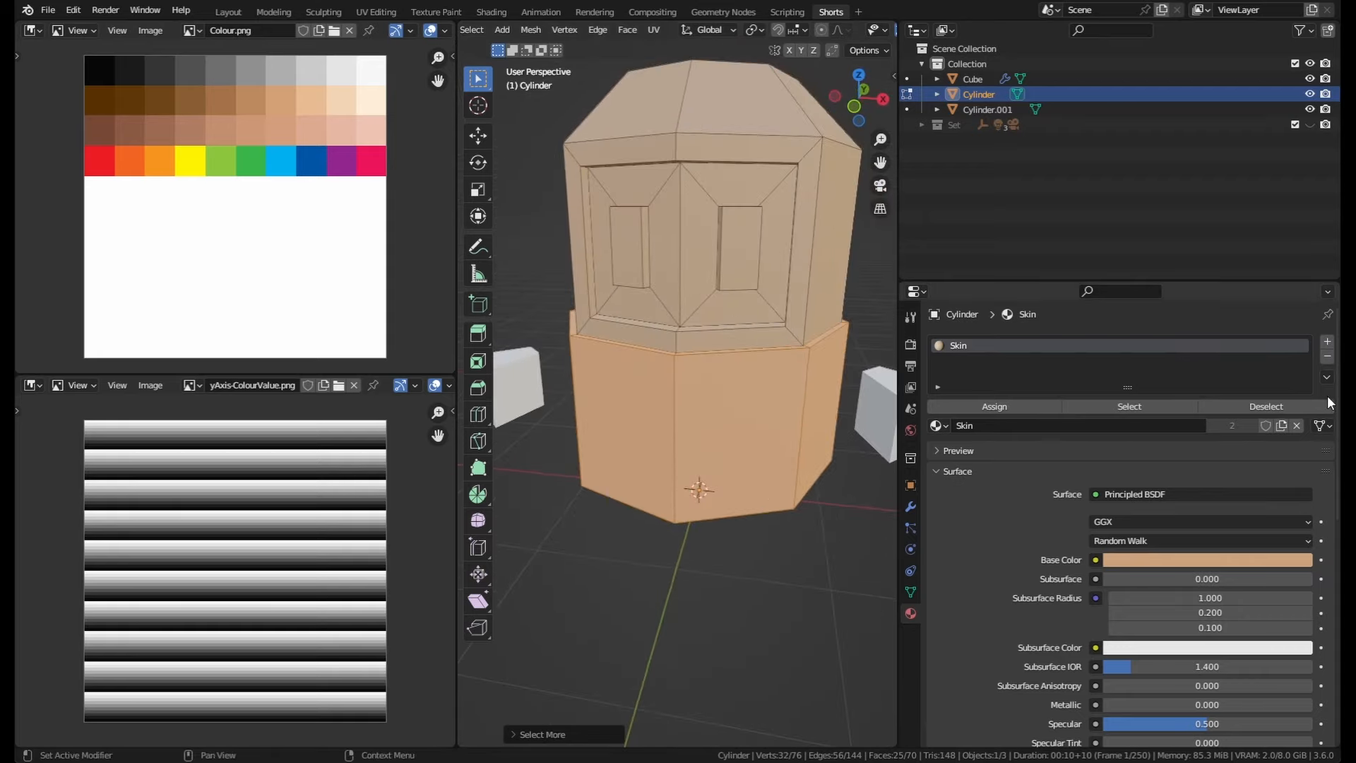
# Step: Add a second material slot, link the existing Material to it, and assign it to the selected lower body faces
pyautogui.click(1327, 344)
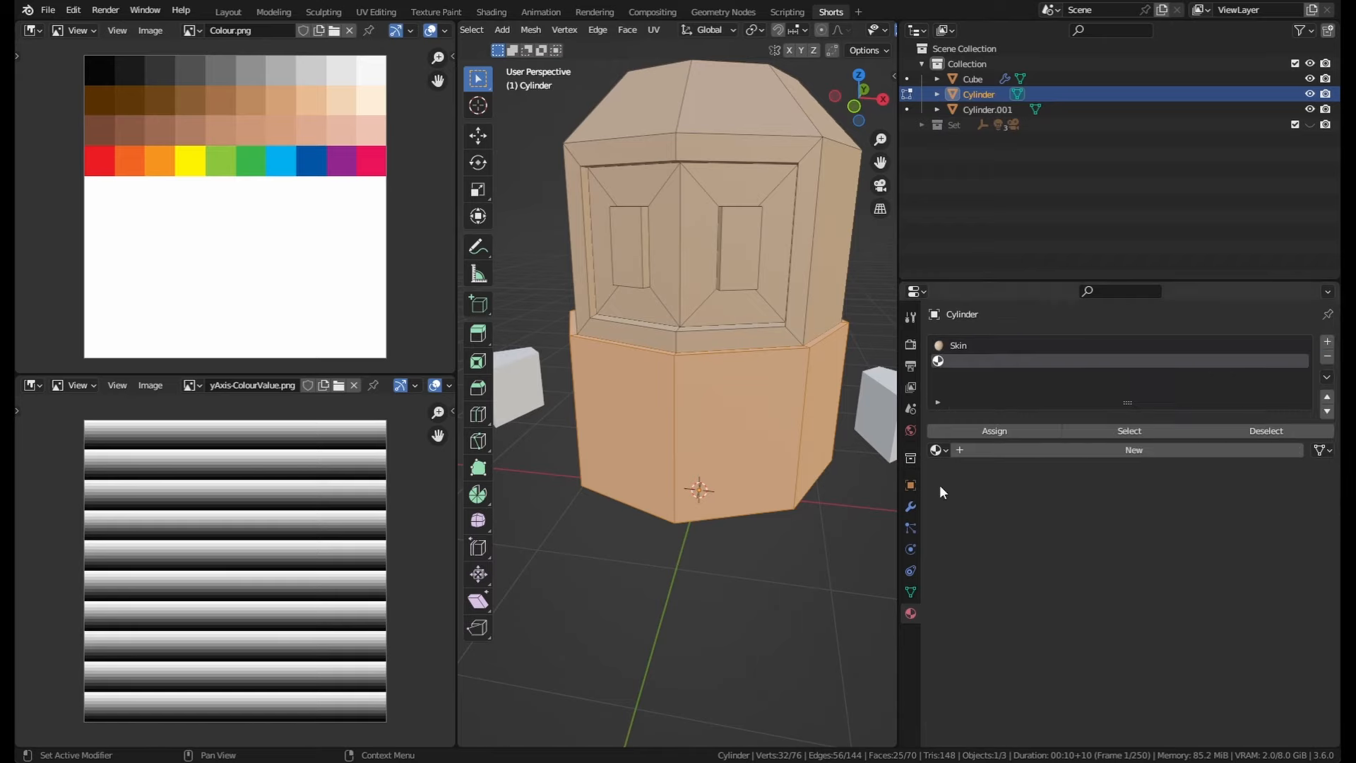
pyautogui.click(946, 449)
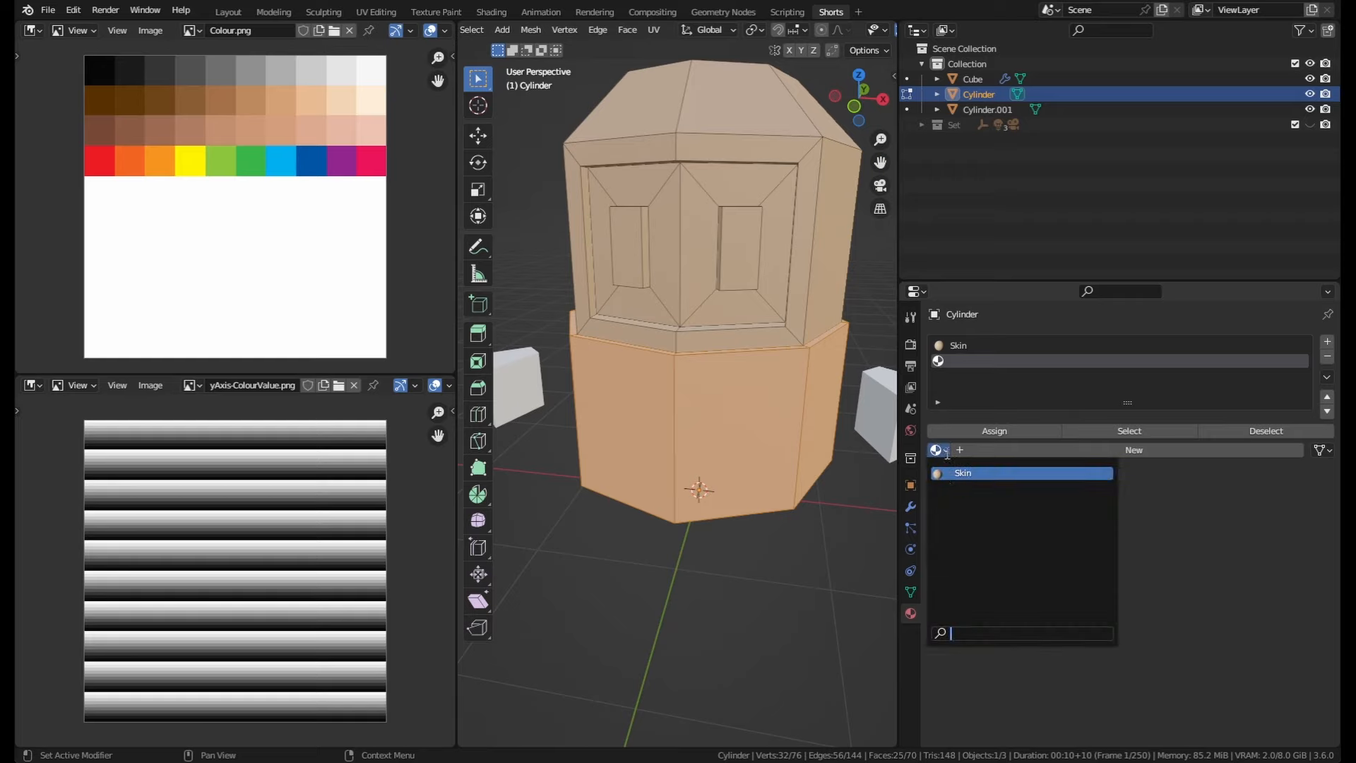
pyautogui.click(1129, 451)
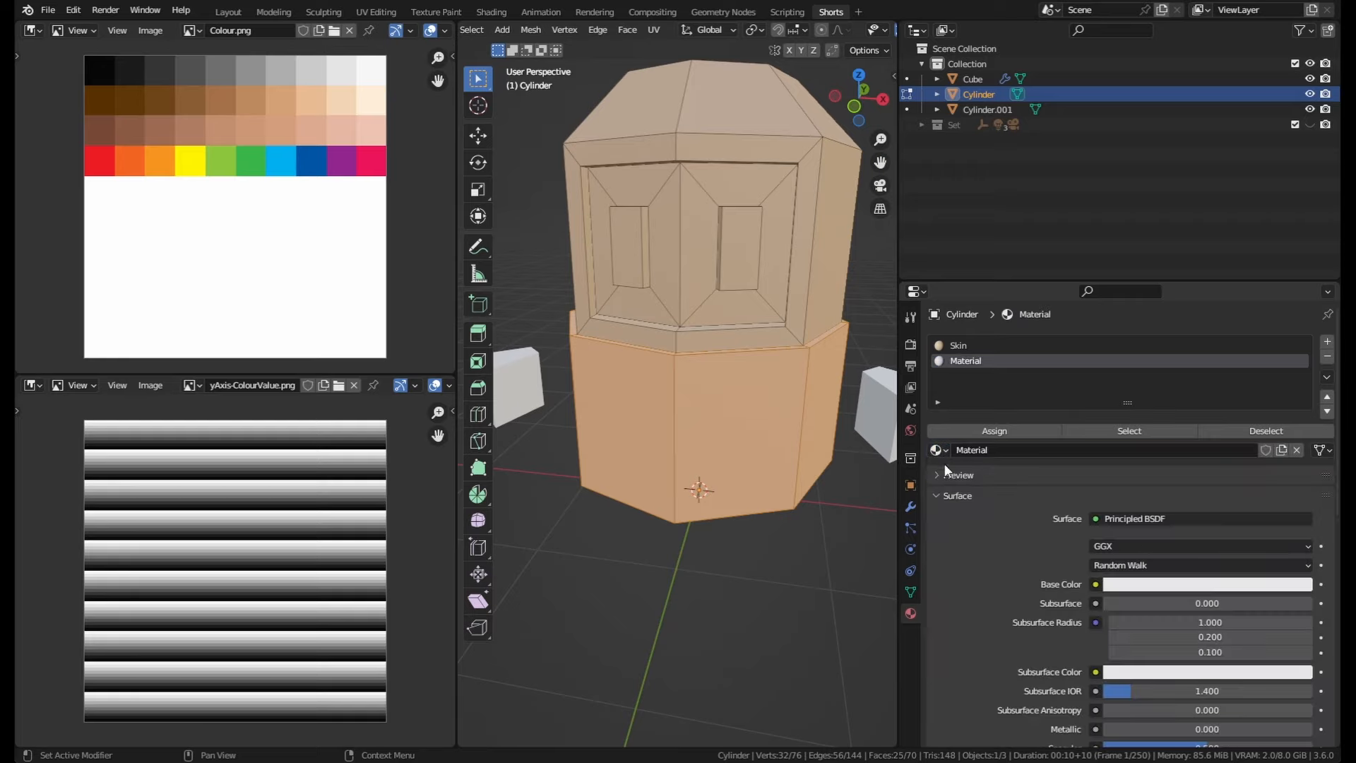
pyautogui.click(1006, 430)
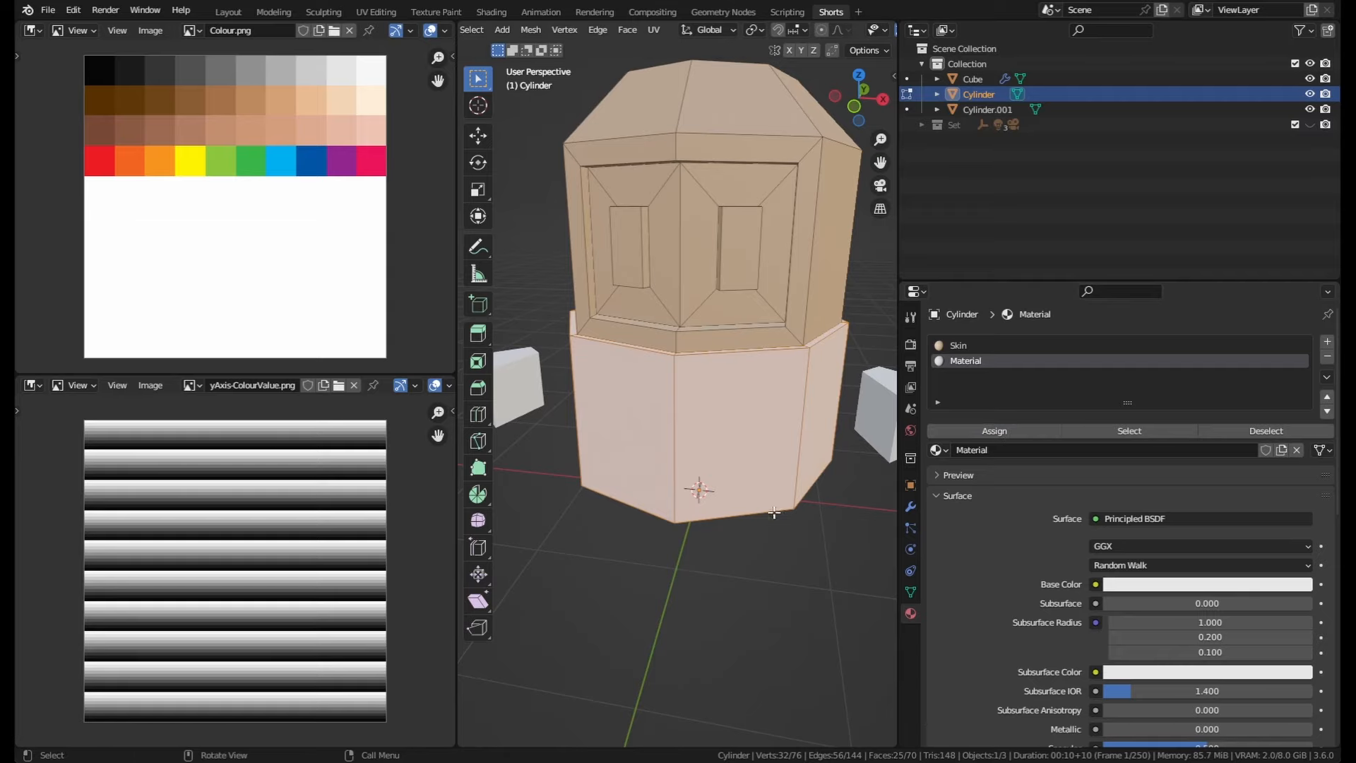
# Step: Darken the Material's base colour to a dark grey with value 0.220
pyautogui.moveTo(770, 502); pyautogui.dragTo(746, 481, button='middle')
pyautogui.scroll(-1, 1148, 556)
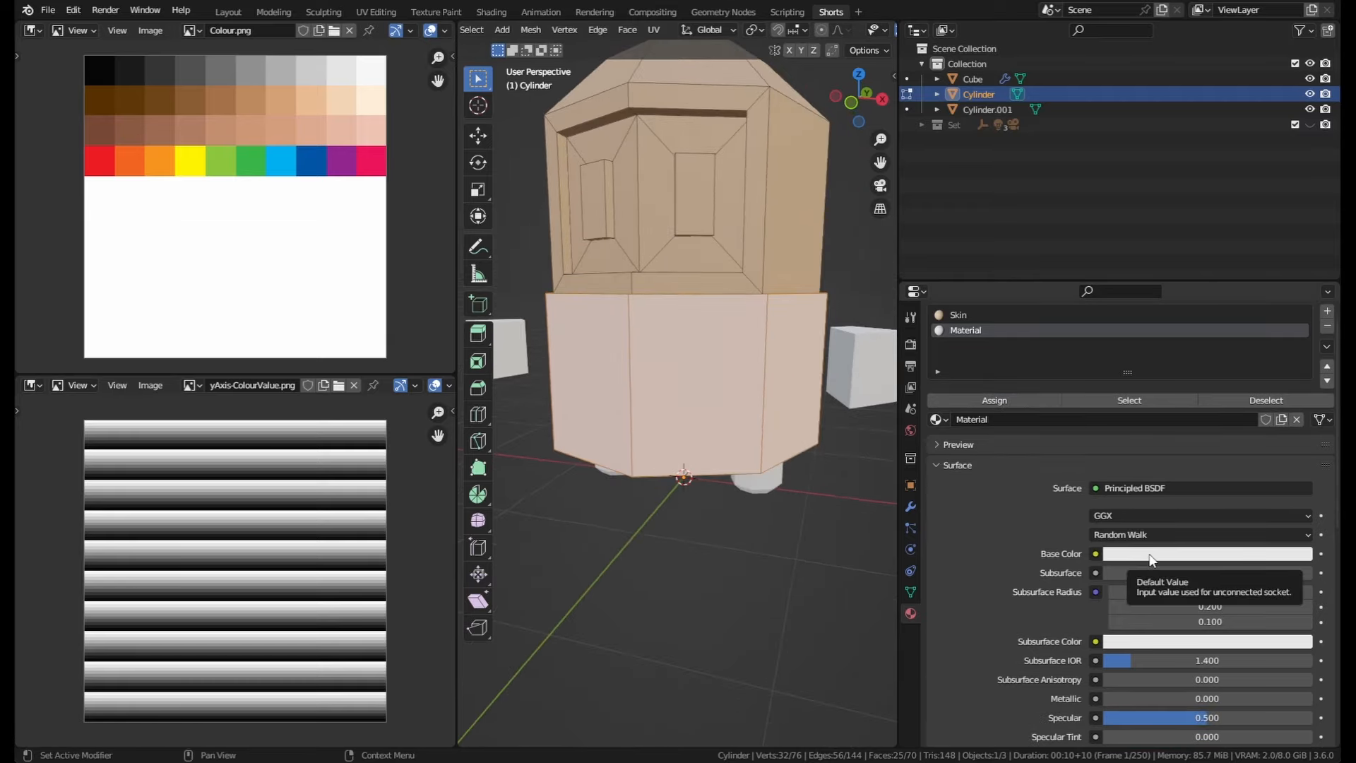
pyautogui.click(1148, 555)
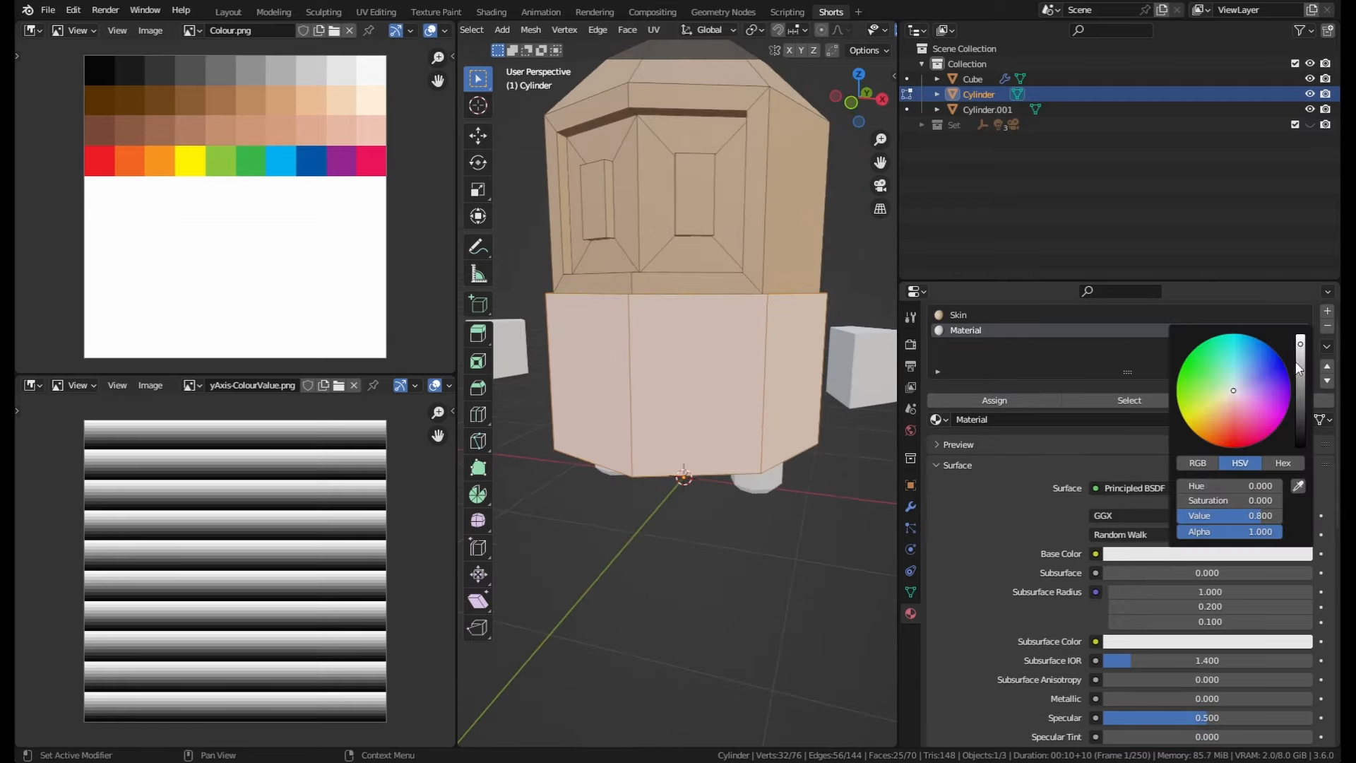
pyautogui.moveTo(1298, 367); pyautogui.dragTo(1299, 389)
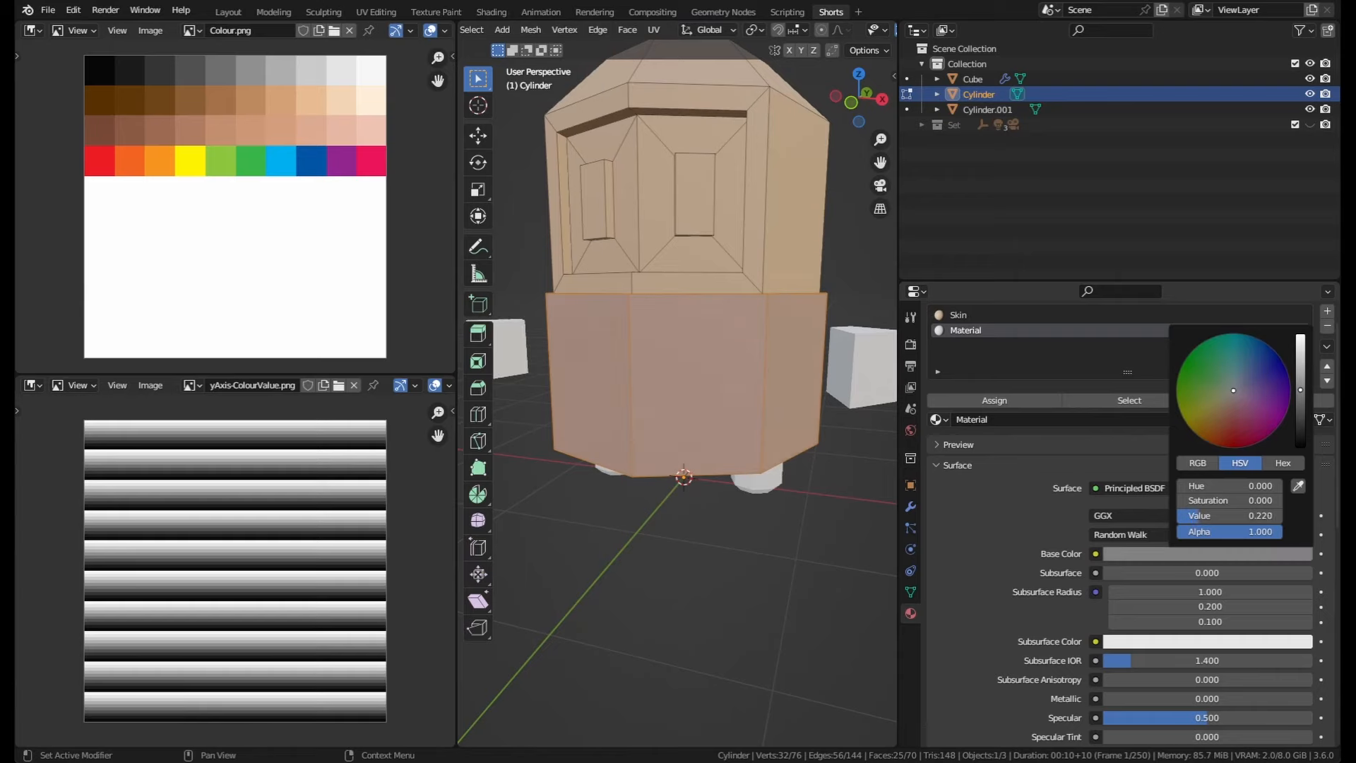
# Step: Set the Material's roughness to 0.1 and its specular to 0.3
pyautogui.scroll(-2, 1000, 658)
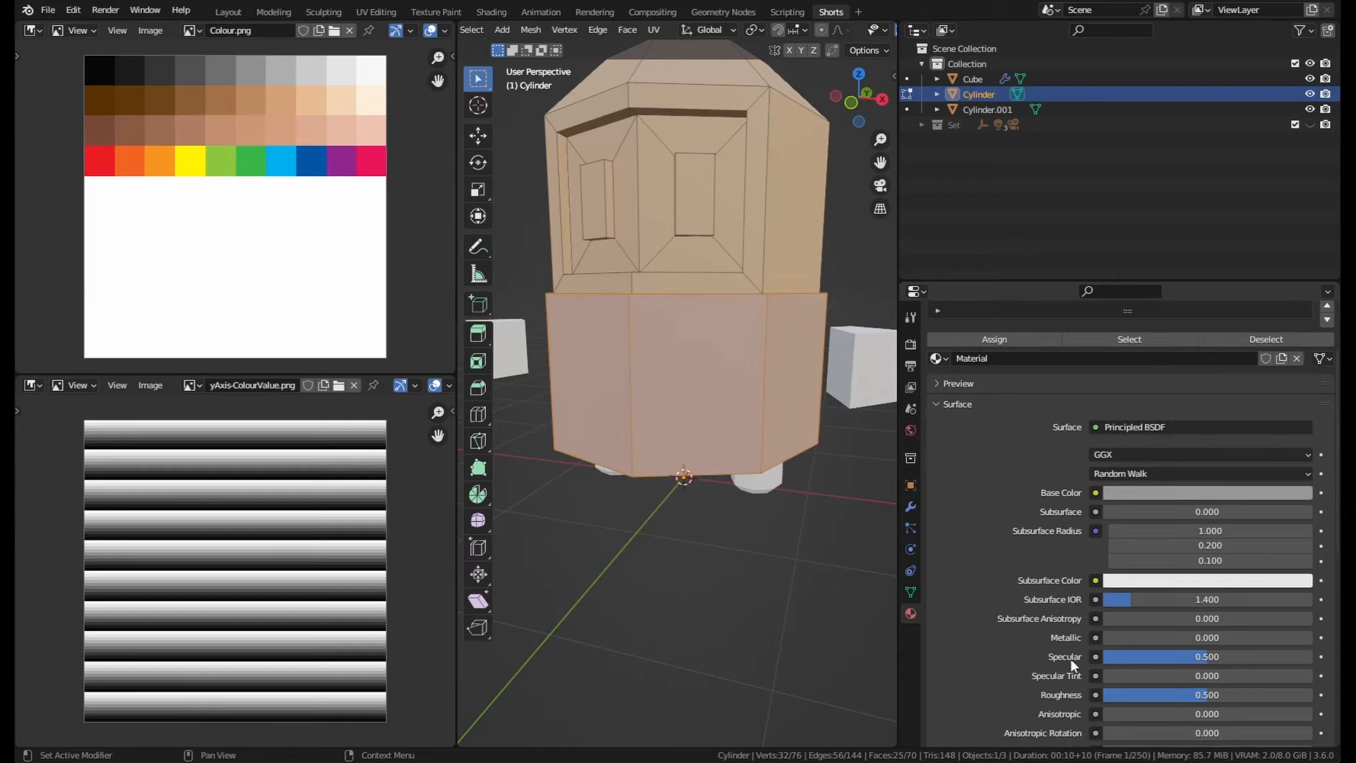
pyautogui.moveTo(1207, 694); pyautogui.dragTo(1153, 694)
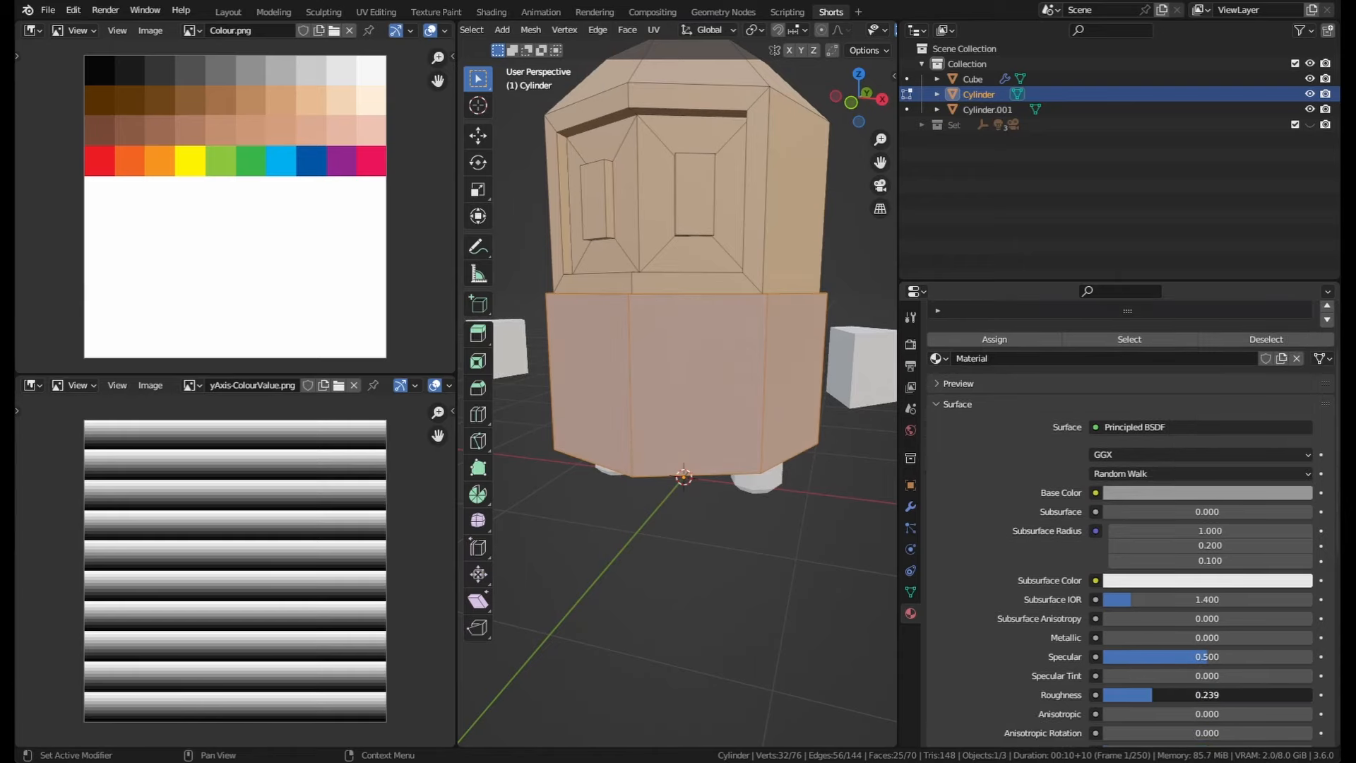
pyautogui.click(1156, 695)
pyautogui.press('BackSpace')
pyautogui.write('.1')
pyautogui.press('Return')
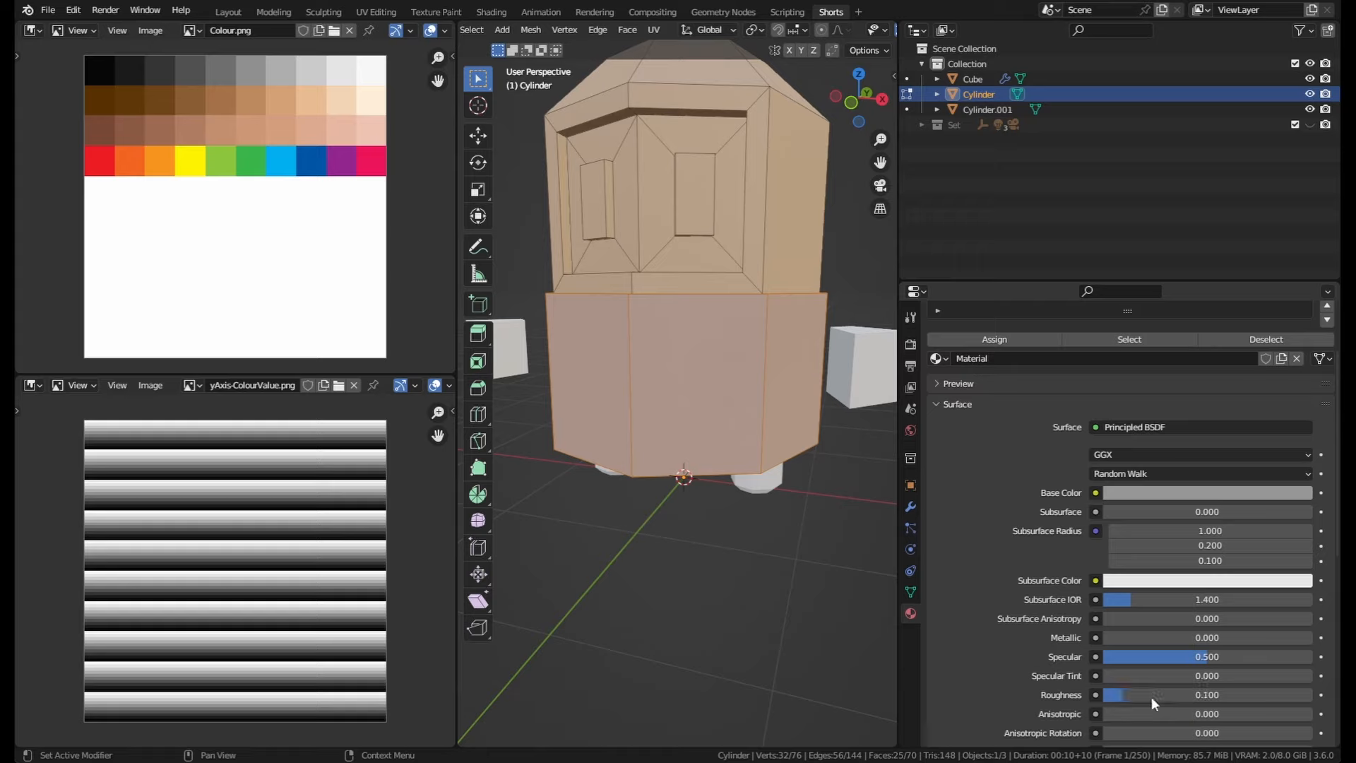
pyautogui.click(1215, 658)
pyautogui.press('BackSpace')
pyautogui.write('.3')
pyautogui.press('Return')
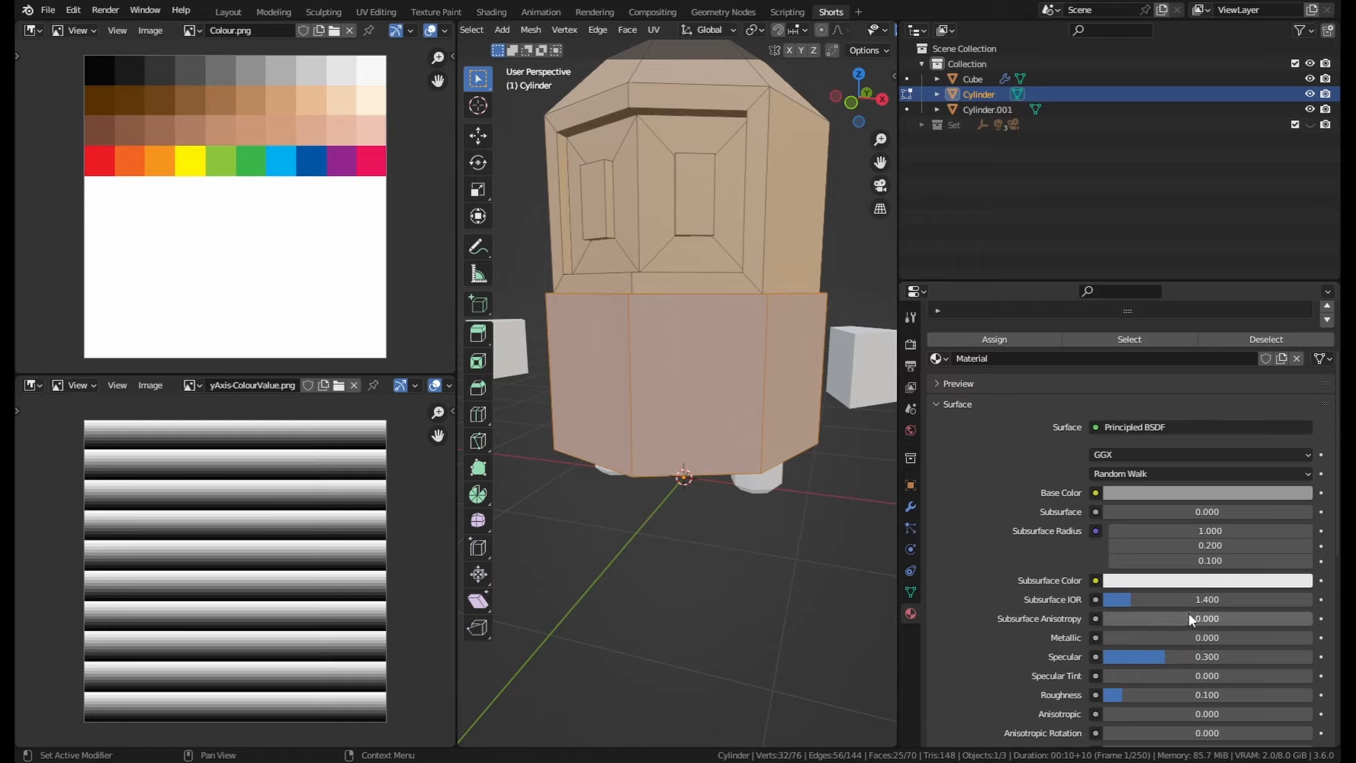
# Step: Preview the body in Object Mode and set the Material's metallic value to 1.000
pyautogui.moveTo(819, 423); pyautogui.dragTo(690, 496, button='middle')
pyautogui.press('Tab')
pyautogui.moveTo(723, 427); pyautogui.dragTo(673, 318, button='middle')
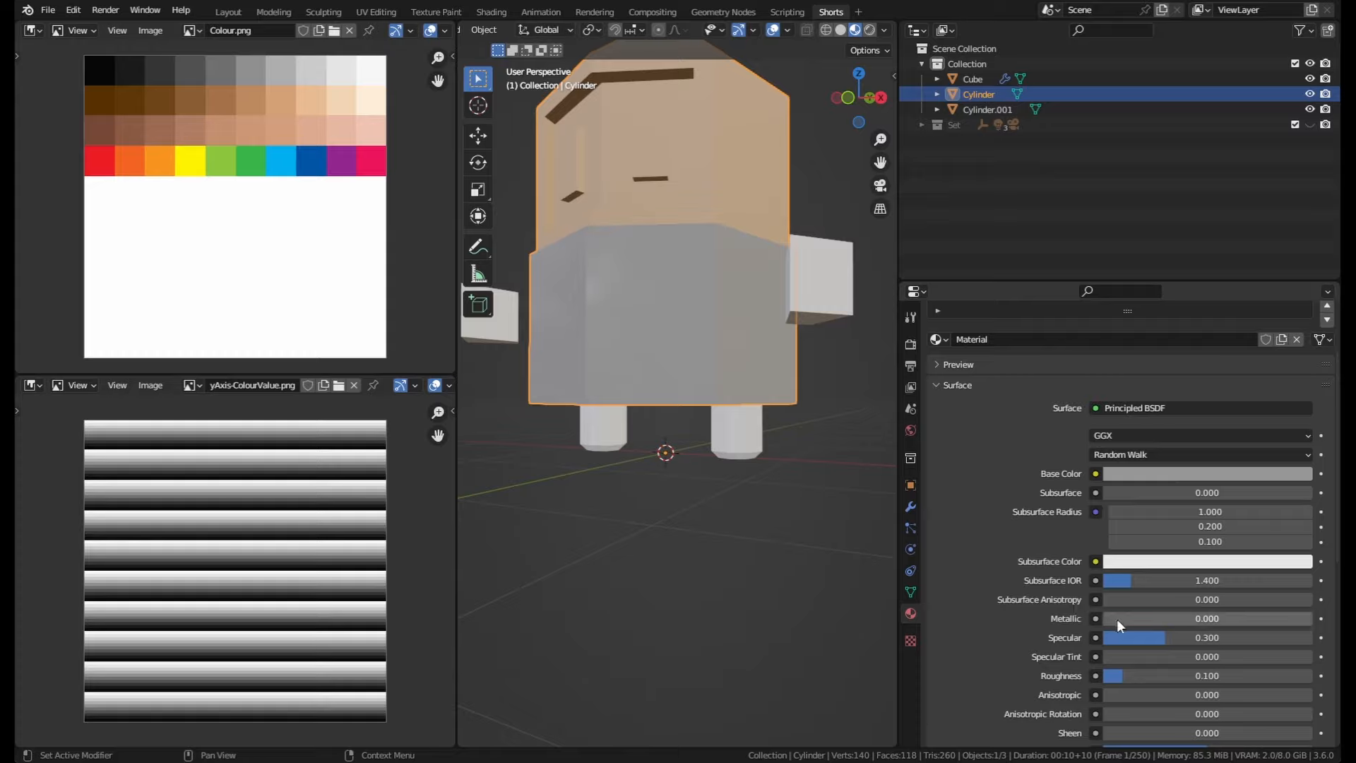
pyautogui.moveTo(1113, 620); pyautogui.dragTo(1312, 620)
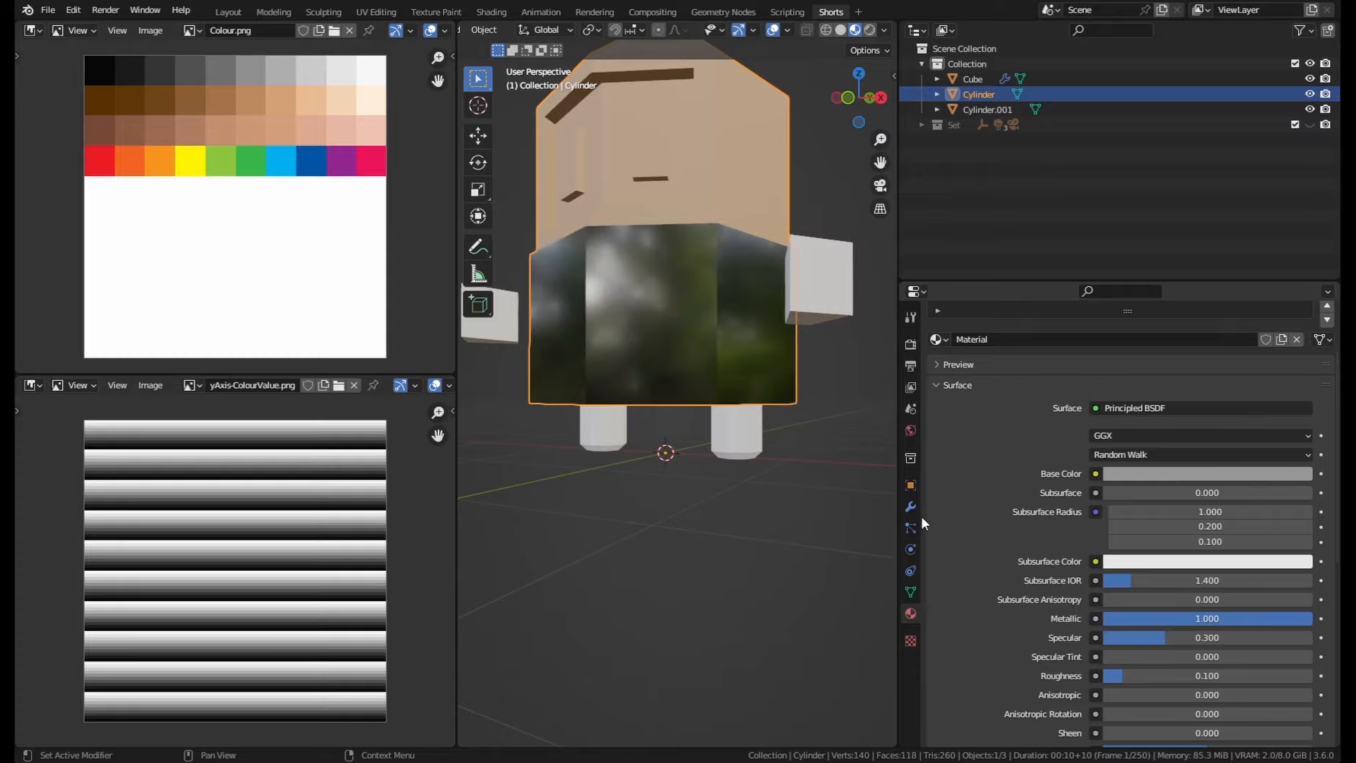
pyautogui.moveTo(656, 494); pyautogui.dragTo(685, 449, button='middle')
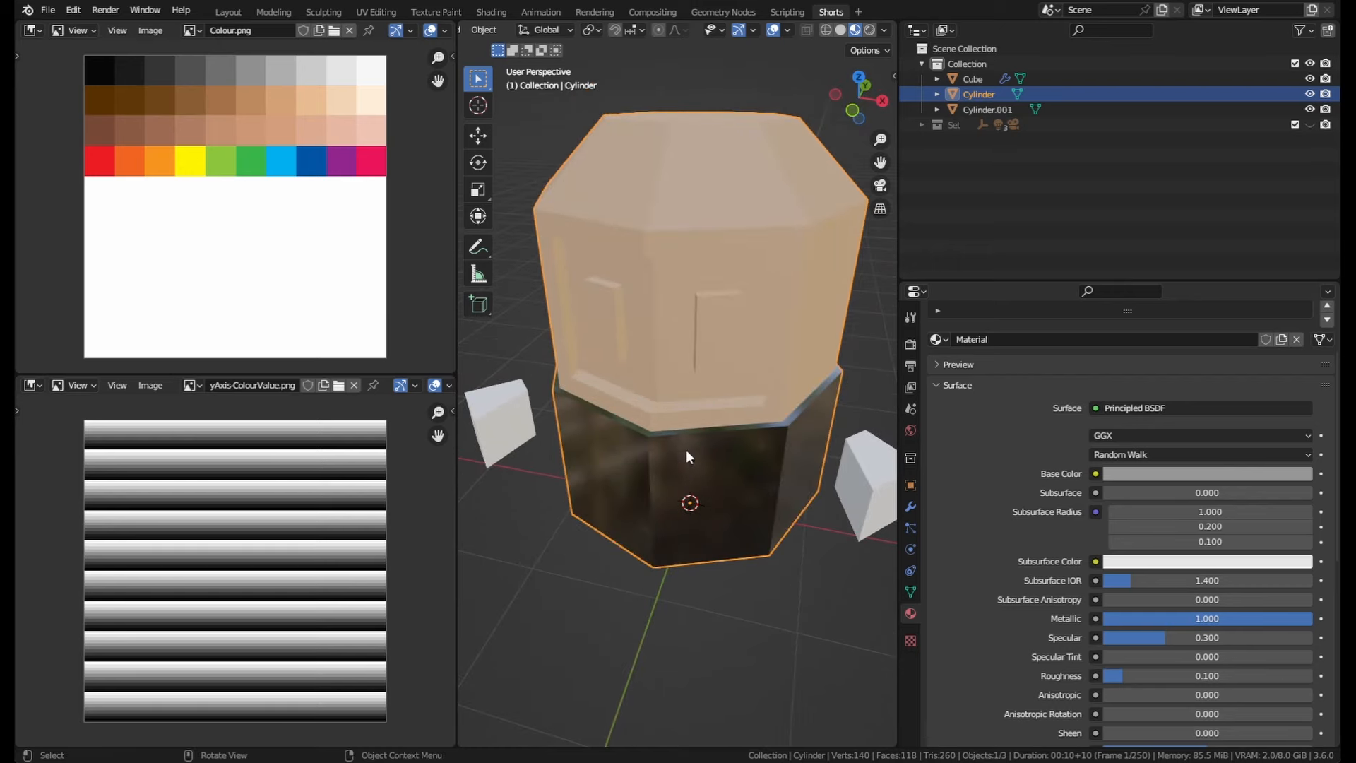
# Step: Return to Edit Mode, select the top face of the head and grow the selection
pyautogui.press('Tab')
pyautogui.moveTo(712, 375)
pyautogui.mouseDown(button='middle')
pyautogui.moveTo(728, 377)
pyautogui.moveTo(699, 396)
pyautogui.mouseUp(button='middle')
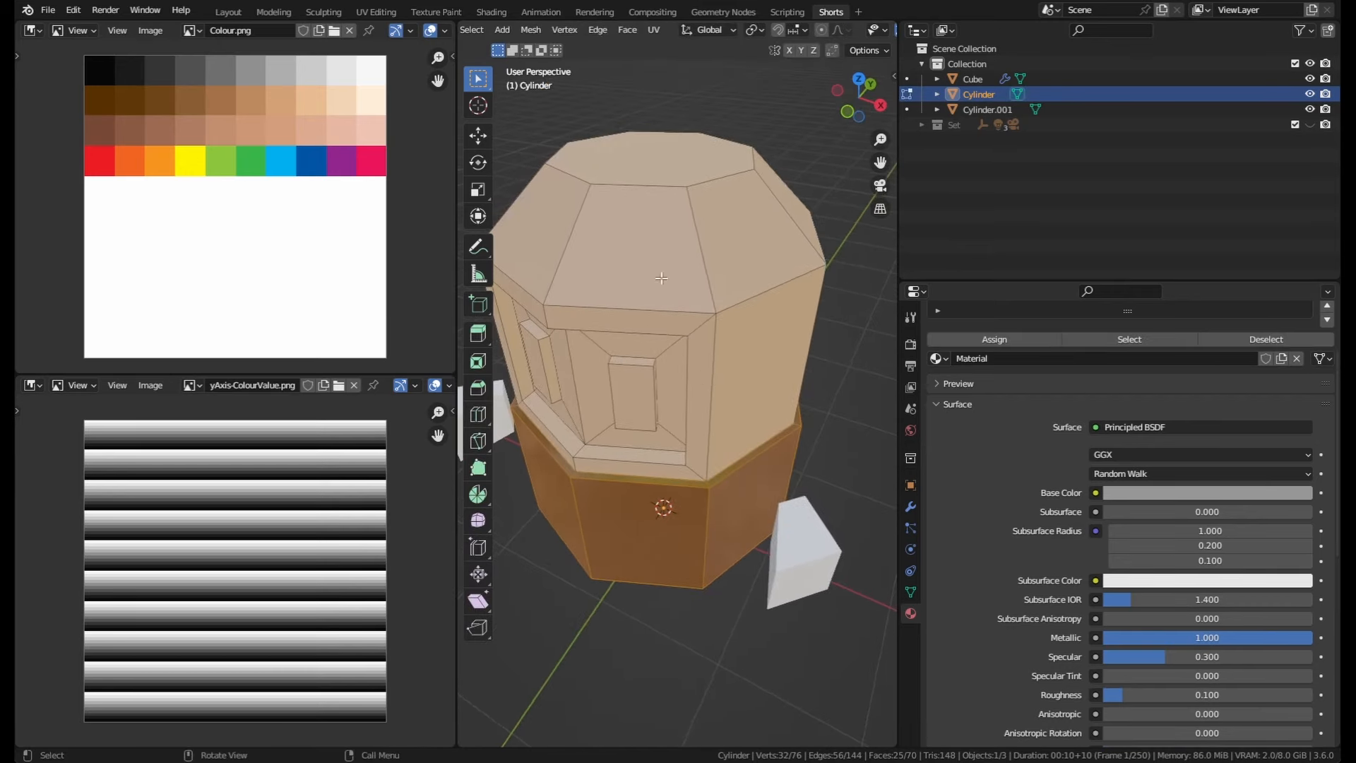
pyautogui.click(691, 177)
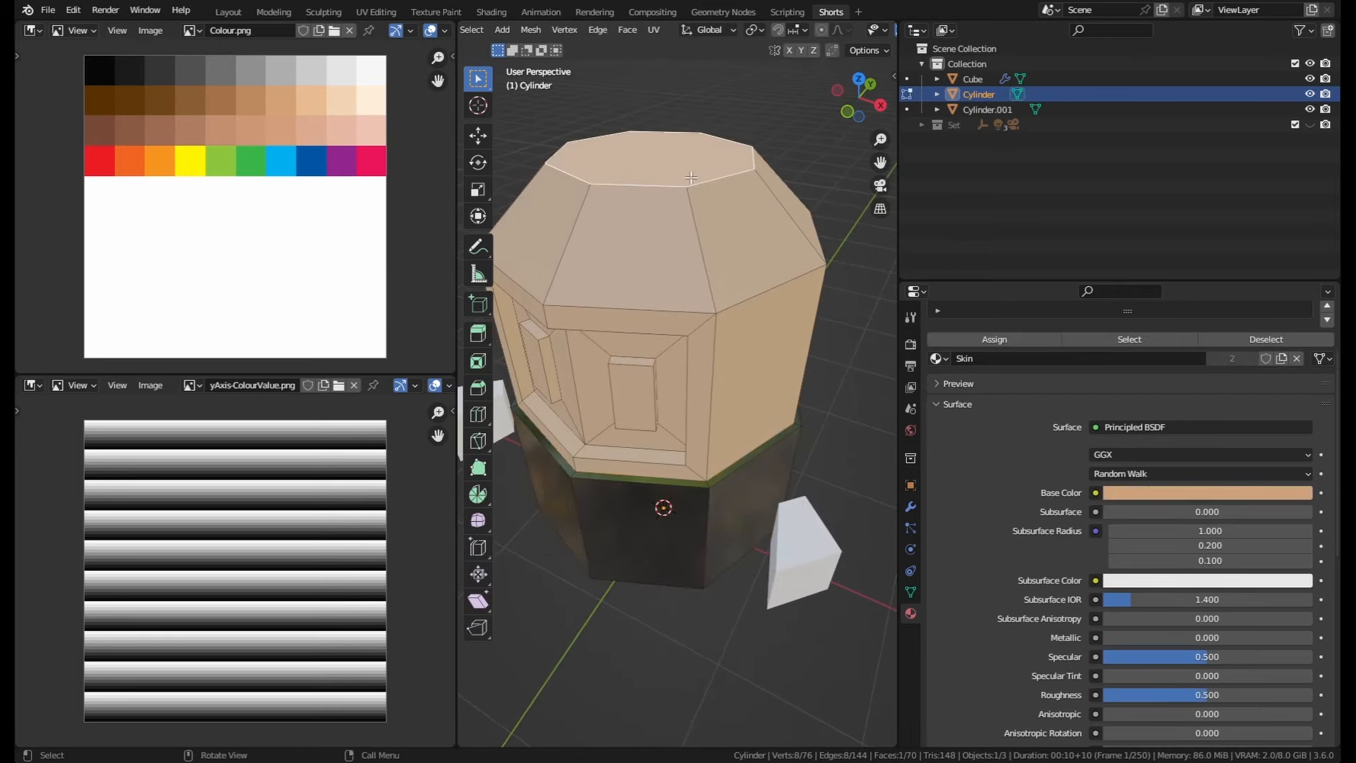
pyautogui.press('ctrl+KP_Add')
pyautogui.moveTo(649, 194); pyautogui.dragTo(670, 141, button='middle')
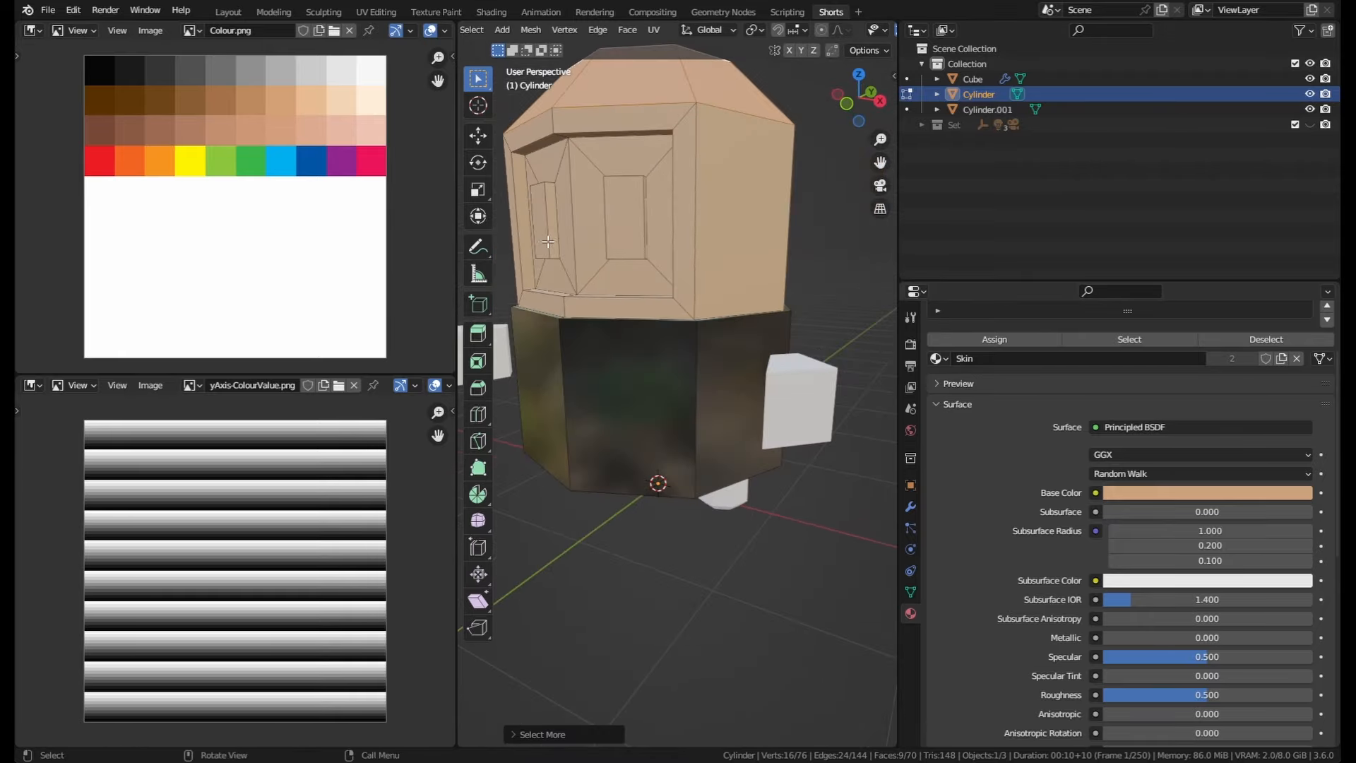
pyautogui.moveTo(766, 311); pyautogui.dragTo(785, 356, button='middle')
pyautogui.scroll(1, 1096, 416)
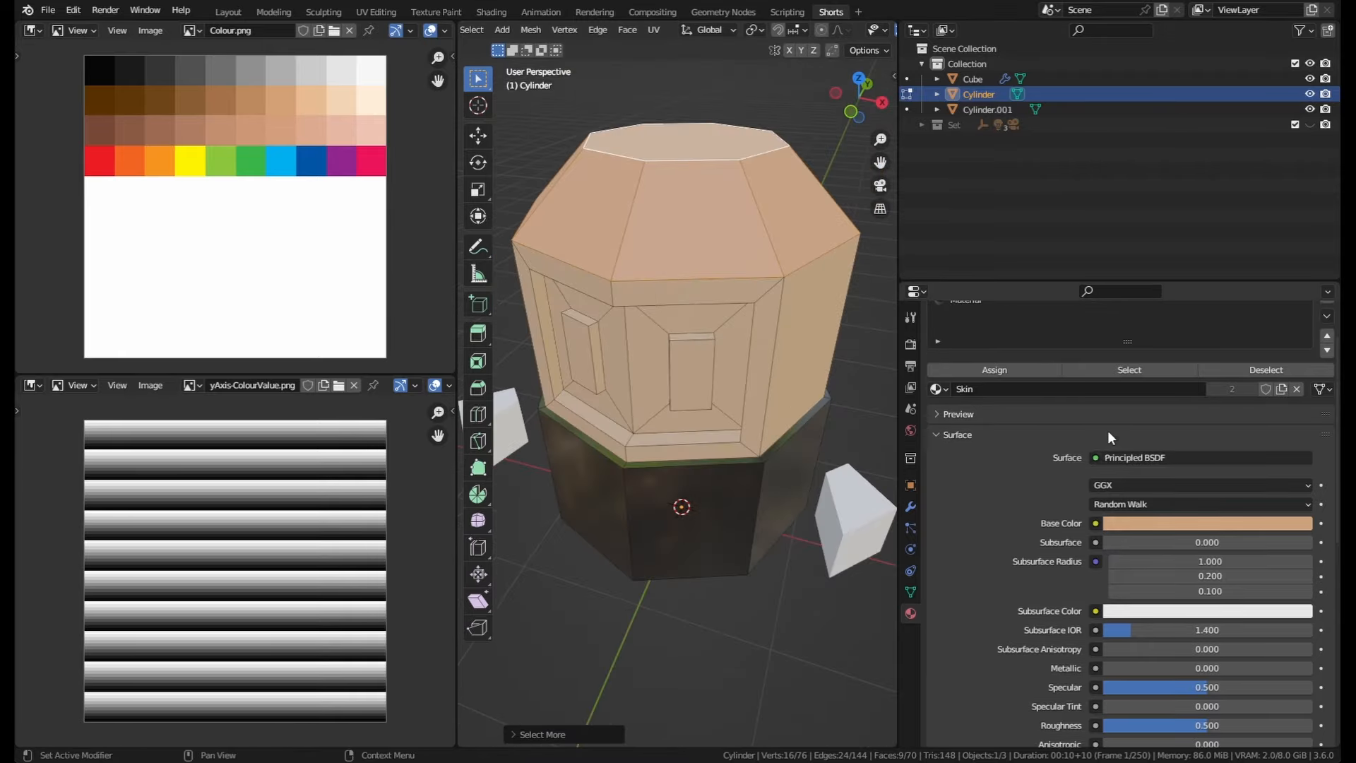
pyautogui.moveTo(858, 424); pyautogui.dragTo(766, 399, button='middle')
# Step: Add the remaining top faces of the head to the selection and assign Material to them
pyautogui.keyDown('shift'); pyautogui.click(639, 286); pyautogui.keyUp('shift')
pyautogui.keyDown('shift'); pyautogui.click(714, 277); pyautogui.keyUp('shift')
pyautogui.moveTo(715, 277); pyautogui.dragTo(472, 274, button='middle')
pyautogui.keyDown('shift'); pyautogui.click(593, 263); pyautogui.keyUp('shift')
pyautogui.keyDown('shift'); pyautogui.click(645, 255); pyautogui.keyUp('shift')
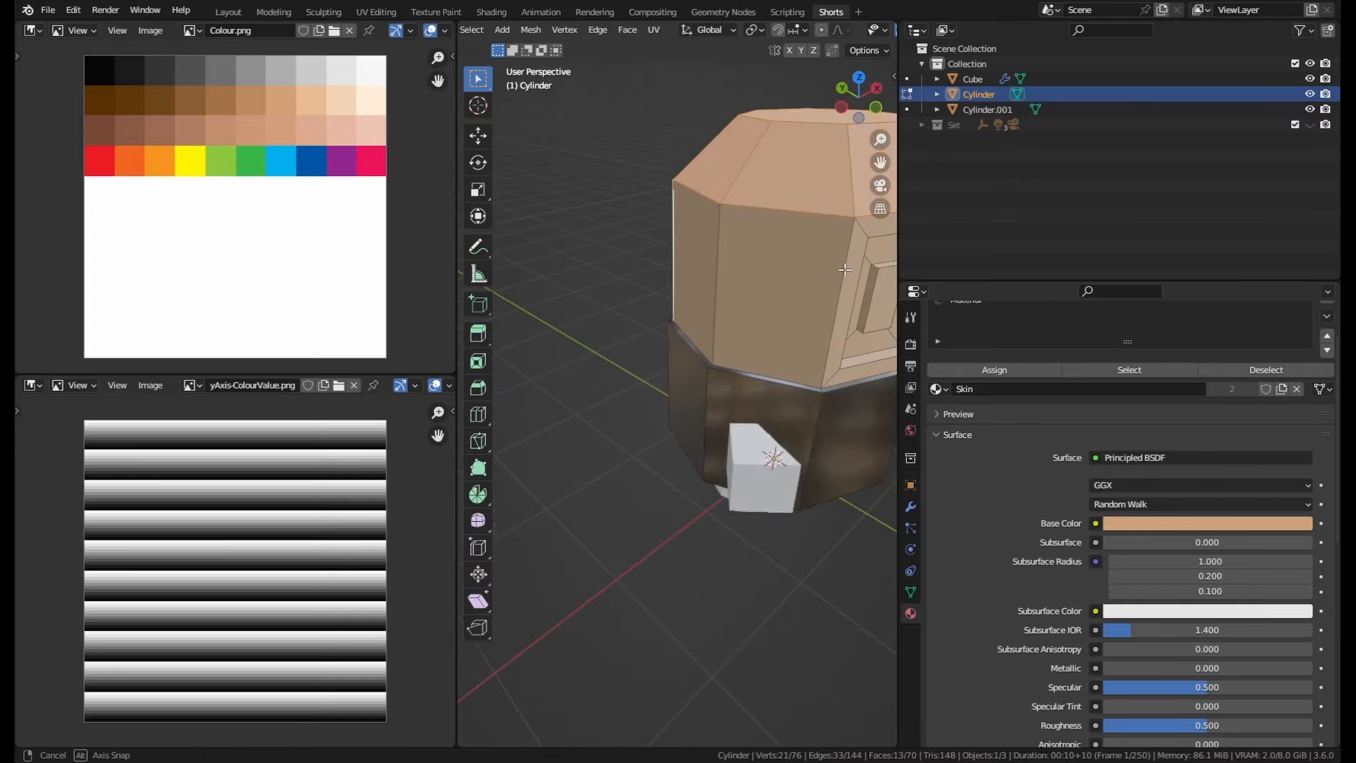
pyautogui.keyDown('shift'); pyautogui.click(708, 246); pyautogui.keyUp('shift')
pyautogui.keyDown('shift'); pyautogui.click(762, 247); pyautogui.keyUp('shift')
pyautogui.moveTo(812, 263); pyautogui.dragTo(731, 276, button='middle')
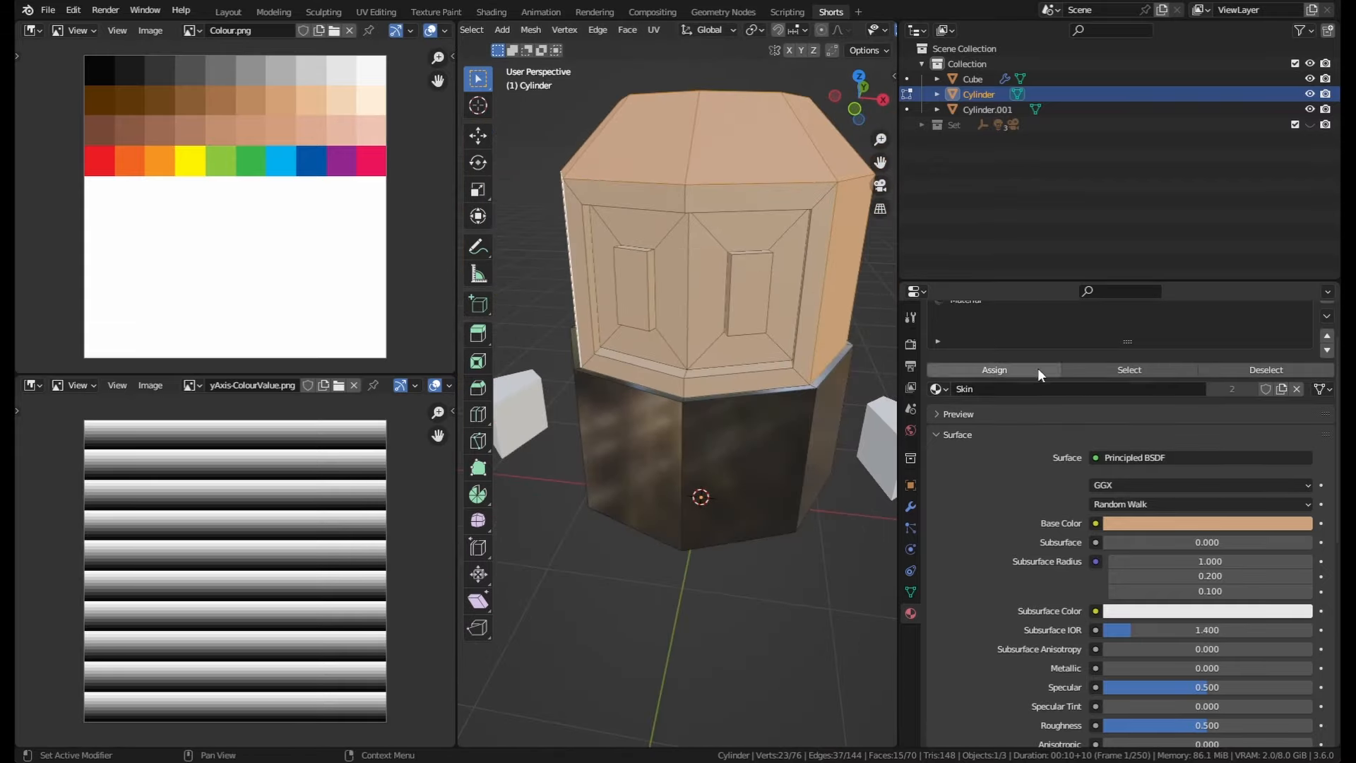
pyautogui.scroll(2, 1010, 368)
pyautogui.click(974, 361)
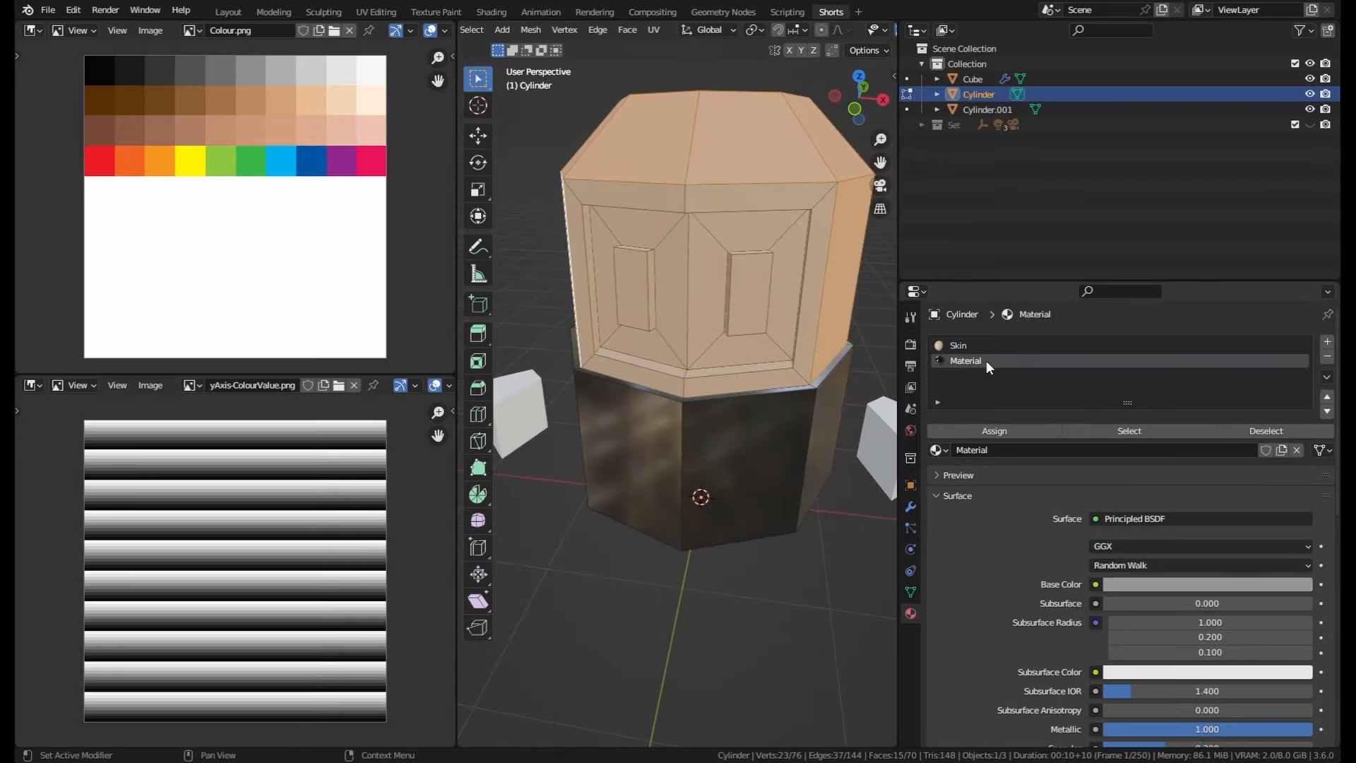
pyautogui.click(1014, 431)
# Step: Select the ring of frame faces bordering the front face panel
pyautogui.moveTo(840, 396); pyautogui.dragTo(820, 399, button='middle')
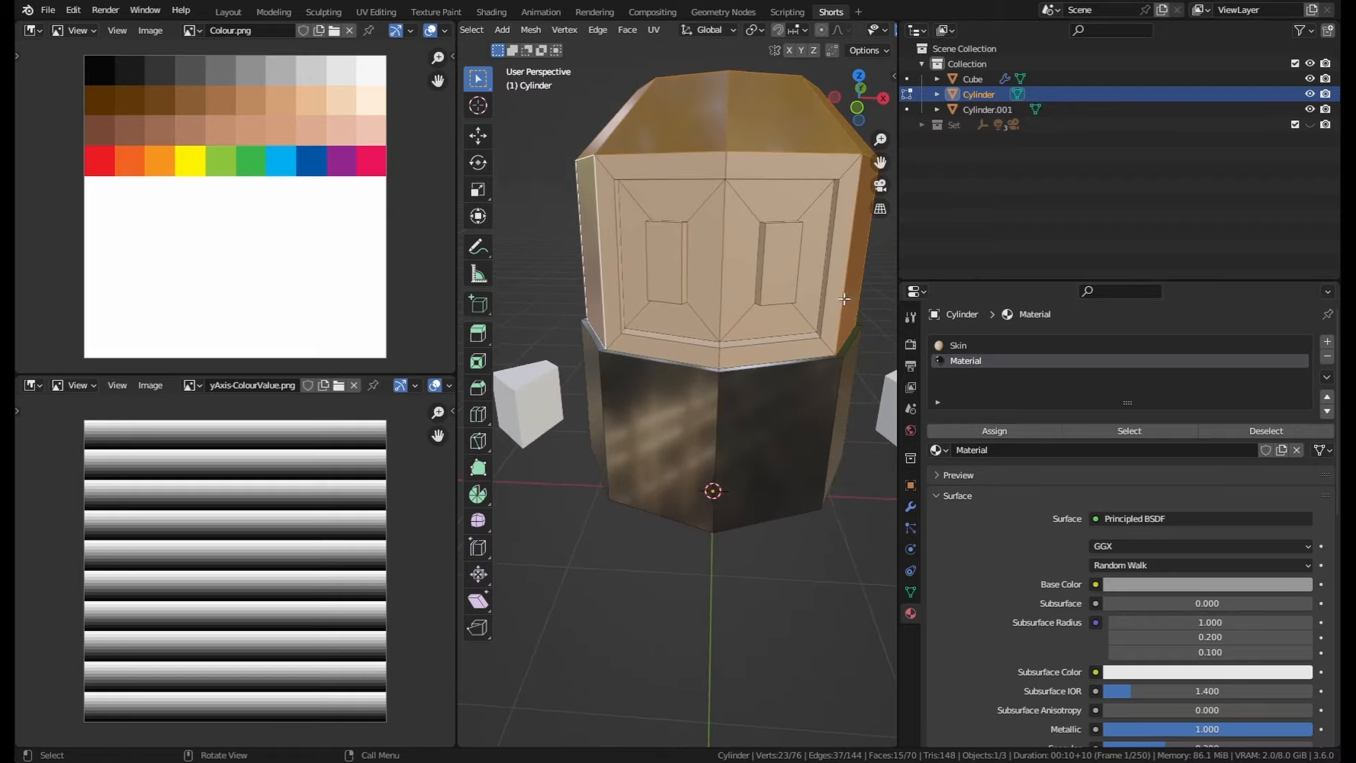
pyautogui.moveTo(845, 230); pyautogui.dragTo(822, 218, button='middle')
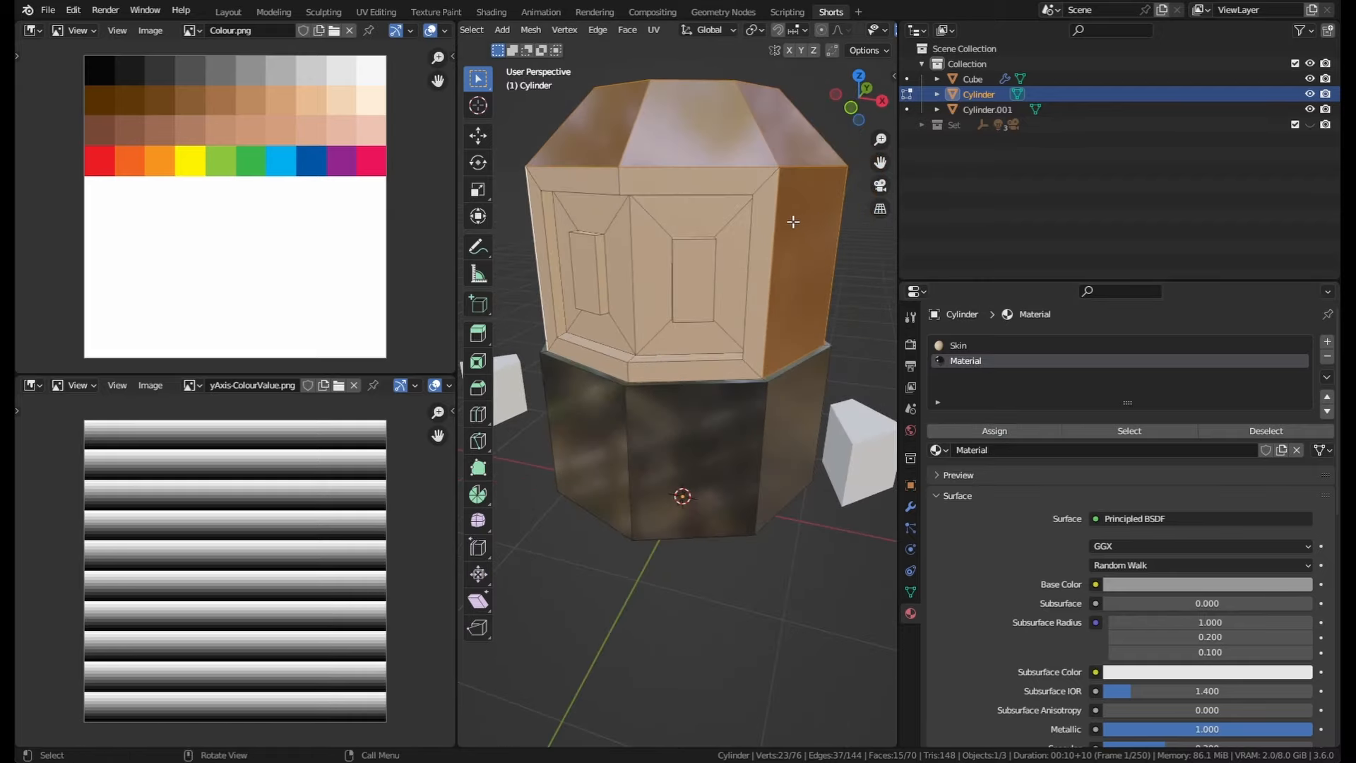
pyautogui.keyDown('alt'); pyautogui.click(763, 188); pyautogui.keyUp('alt')
pyautogui.moveTo(763, 187); pyautogui.dragTo(608, 206, button='middle')
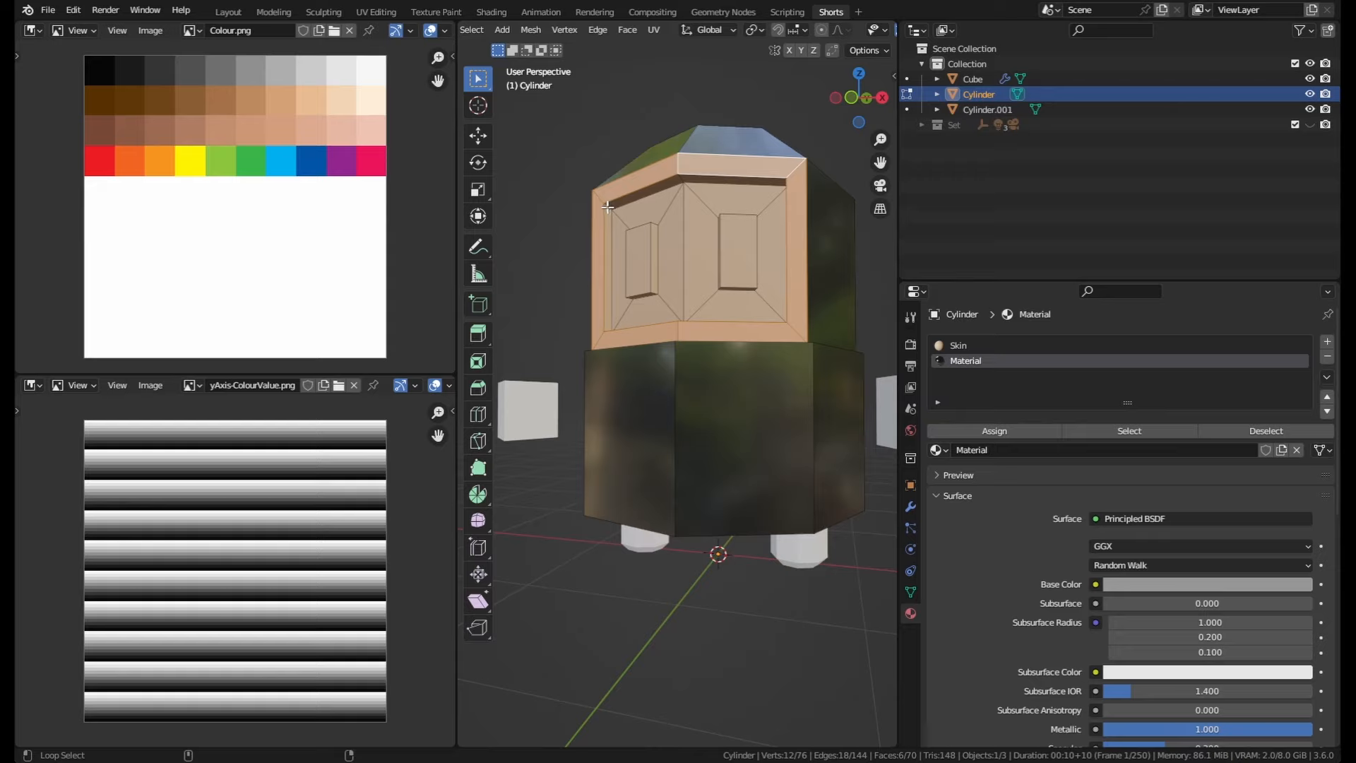
pyautogui.keyDown('alt'); pyautogui.keyDown('shift'); pyautogui.click(608, 205); pyautogui.keyUp('shift'); pyautogui.keyUp('alt')
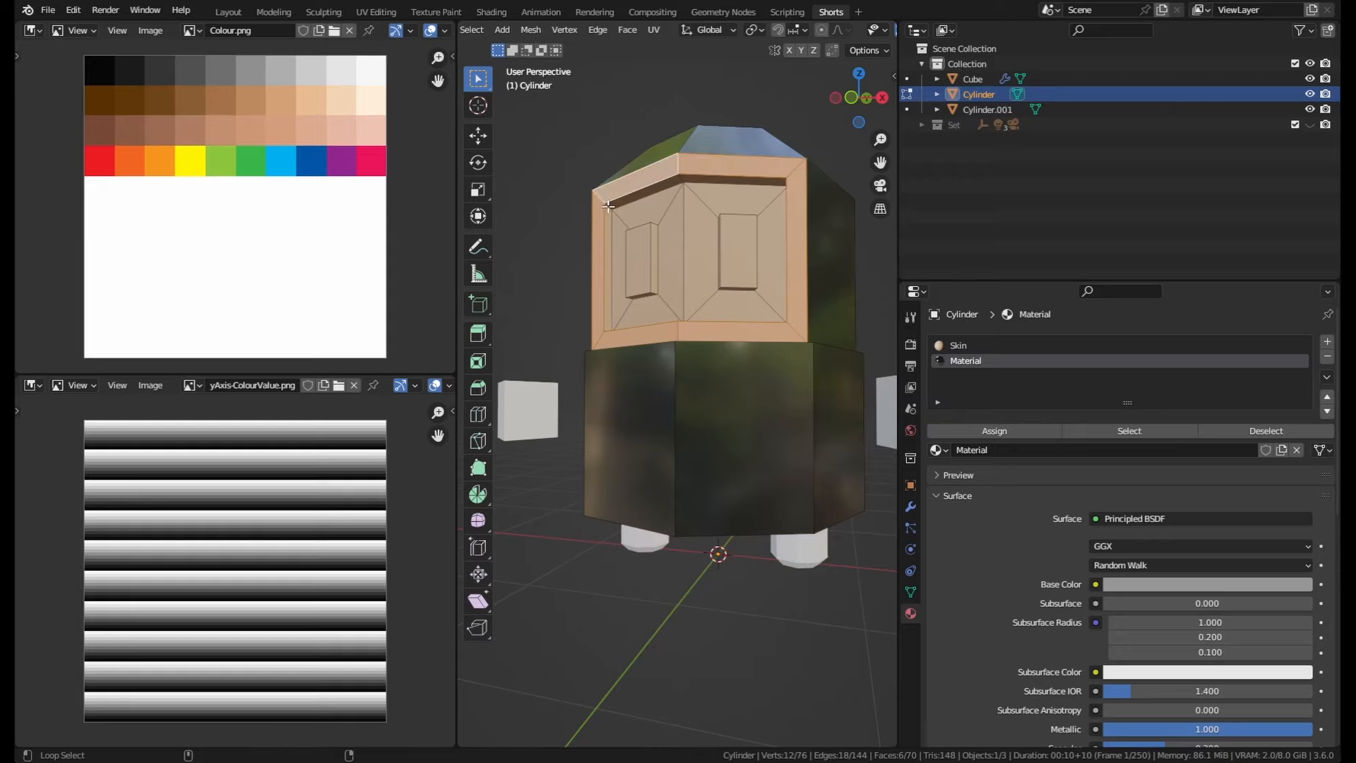
pyautogui.keyDown('alt'); pyautogui.keyDown('shift'); pyautogui.click(612, 195); pyautogui.keyUp('shift'); pyautogui.keyUp('alt')
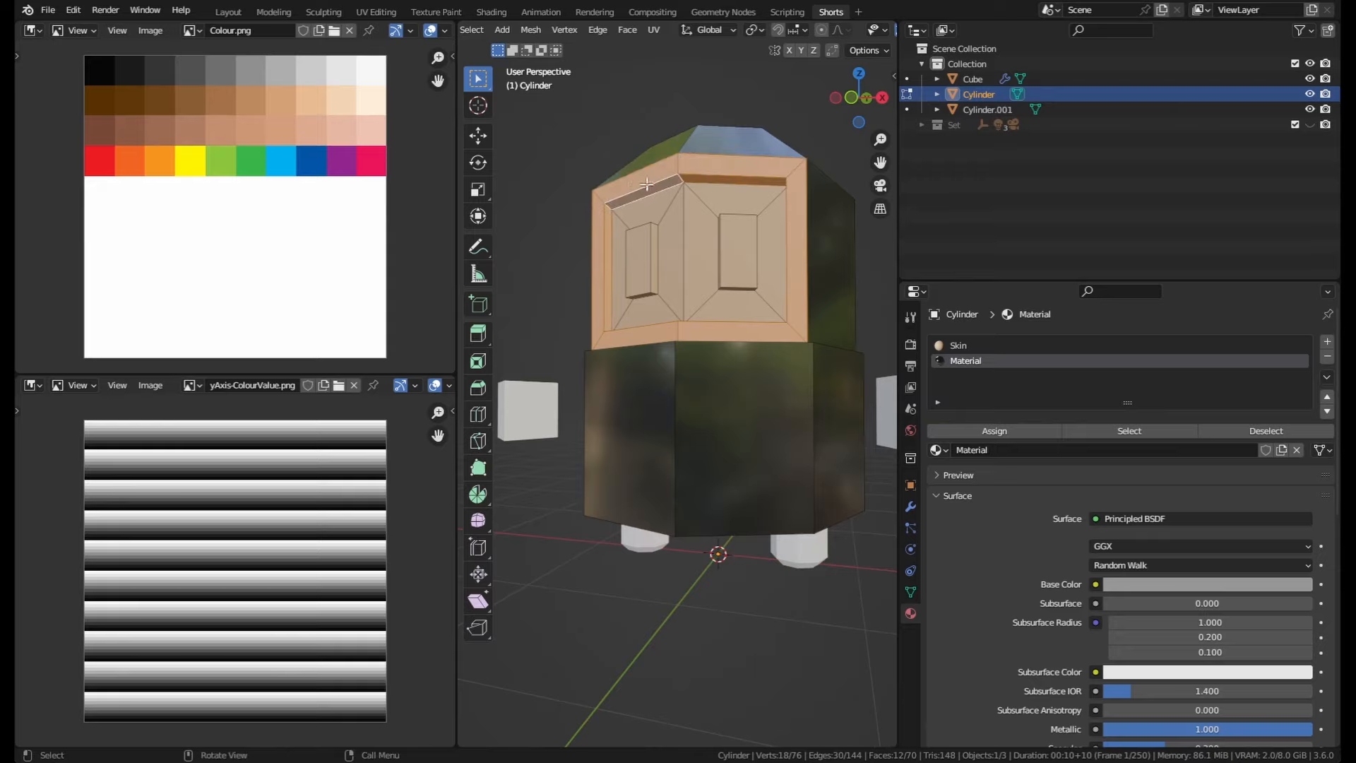
pyautogui.moveTo(586, 212); pyautogui.dragTo(720, 205, button='middle')
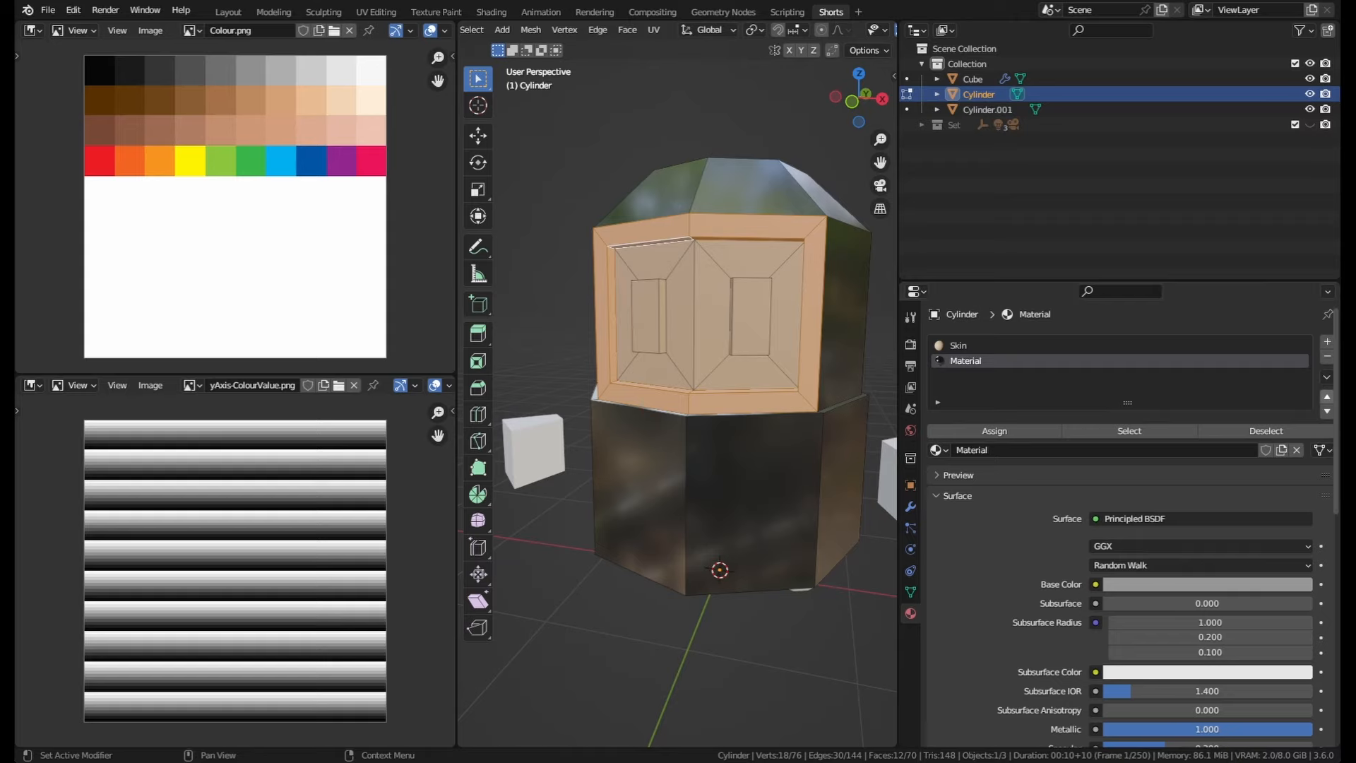
# Step: Add a new material slot with a new material named Team Colour
pyautogui.click(1326, 341)
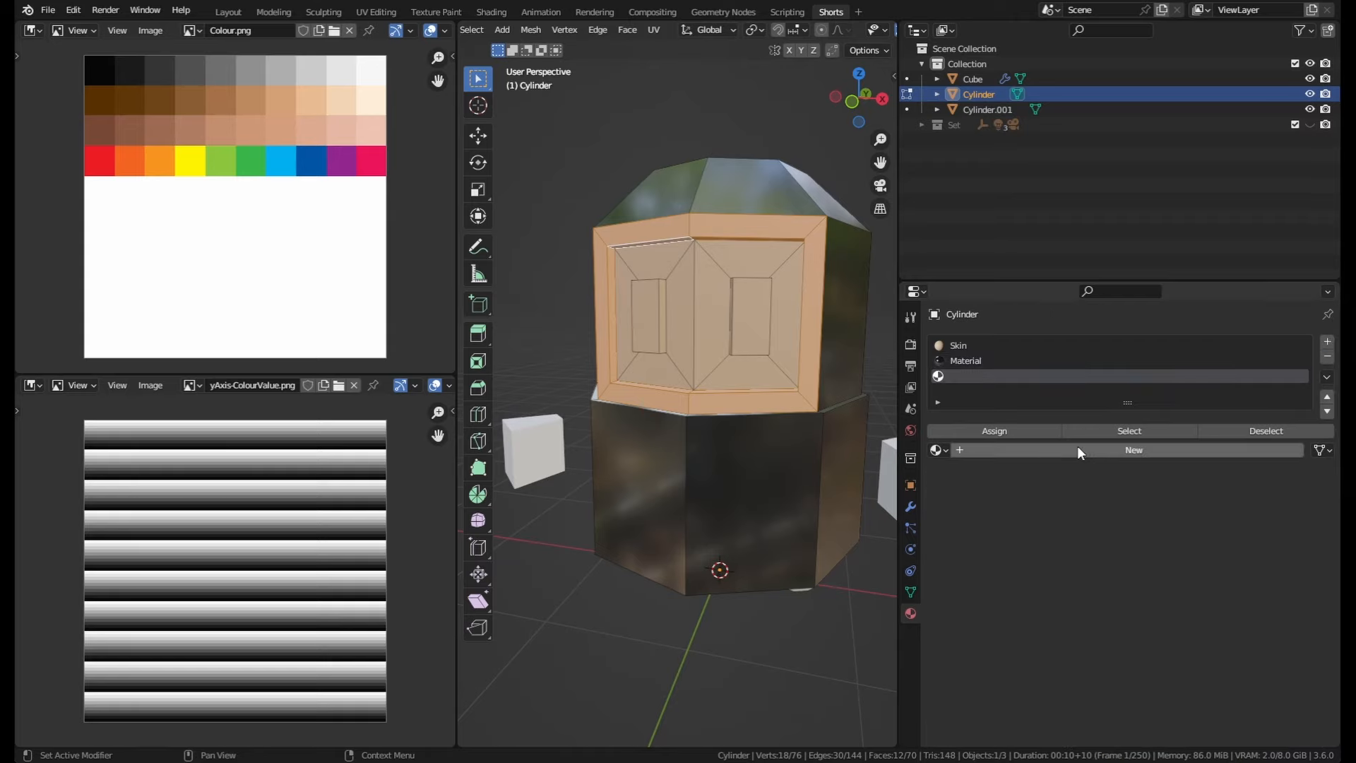
pyautogui.doubleClick(1022, 450)
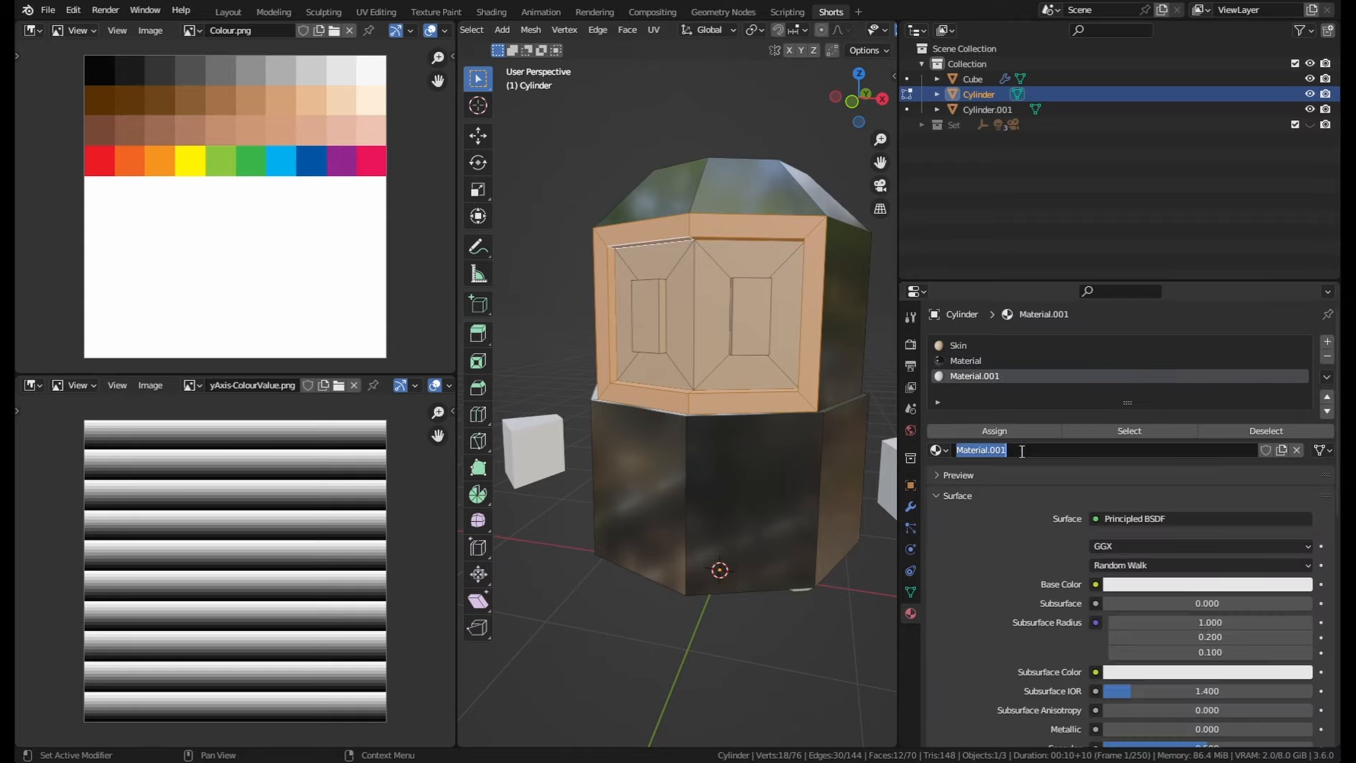
pyautogui.write('Team')
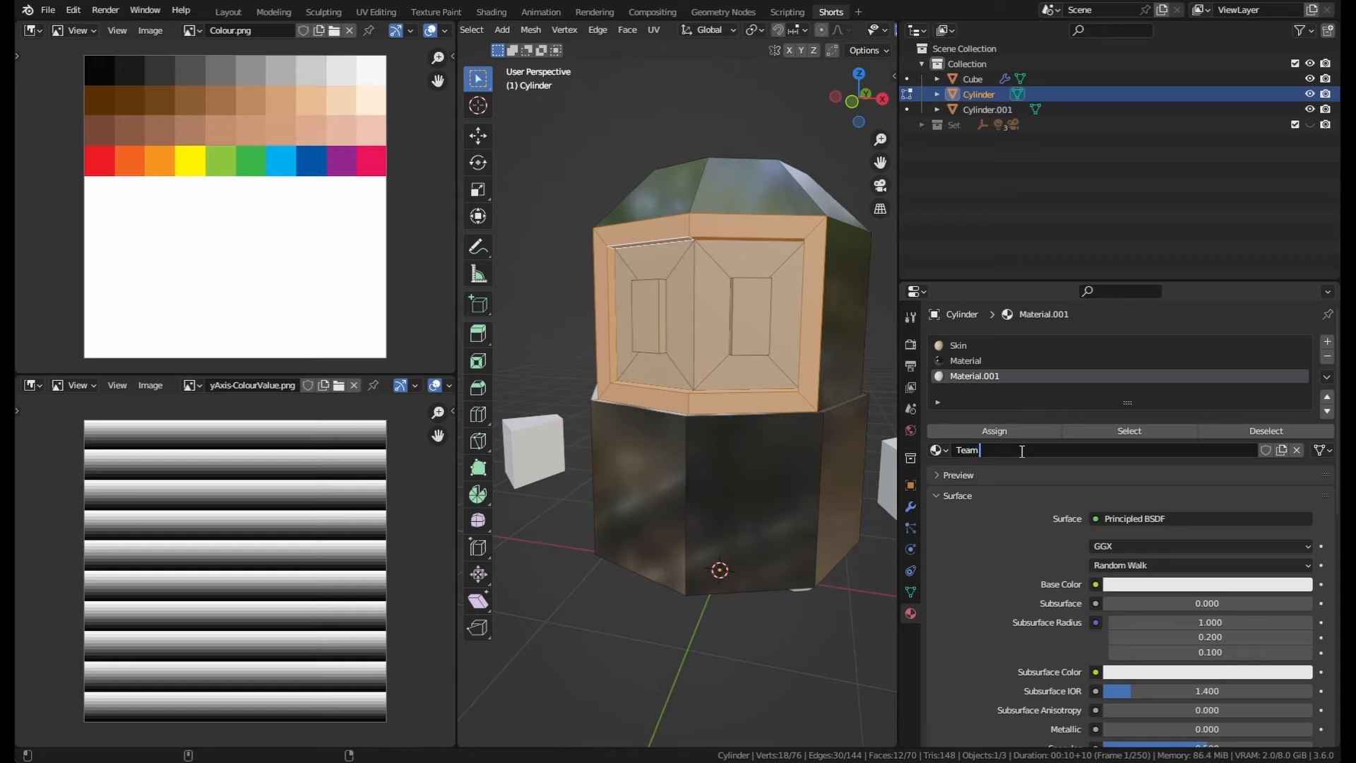
pyautogui.write(' Colour')
pyautogui.press('Return')
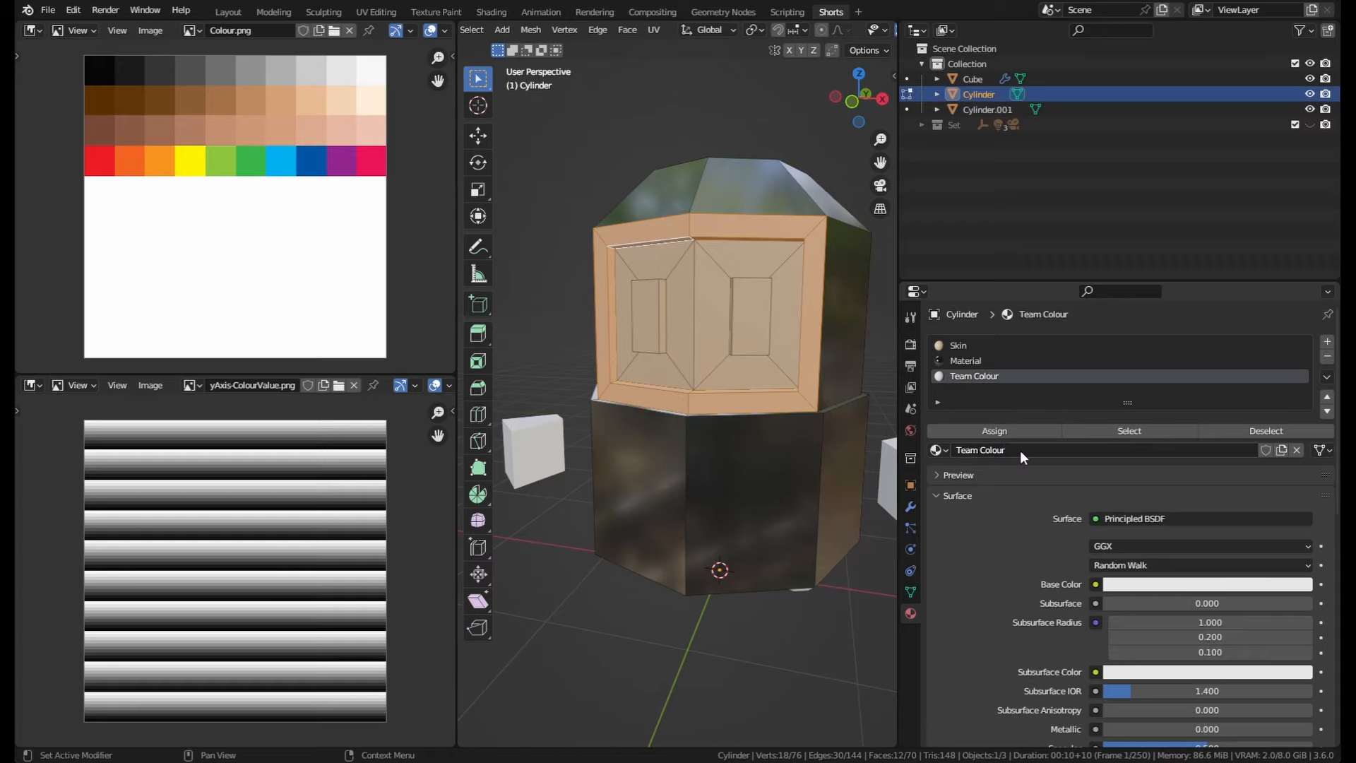
# Step: Assign Team Colour to the selected frame faces and set its base colour to red
pyautogui.click(989, 430)
pyautogui.click(1158, 584)
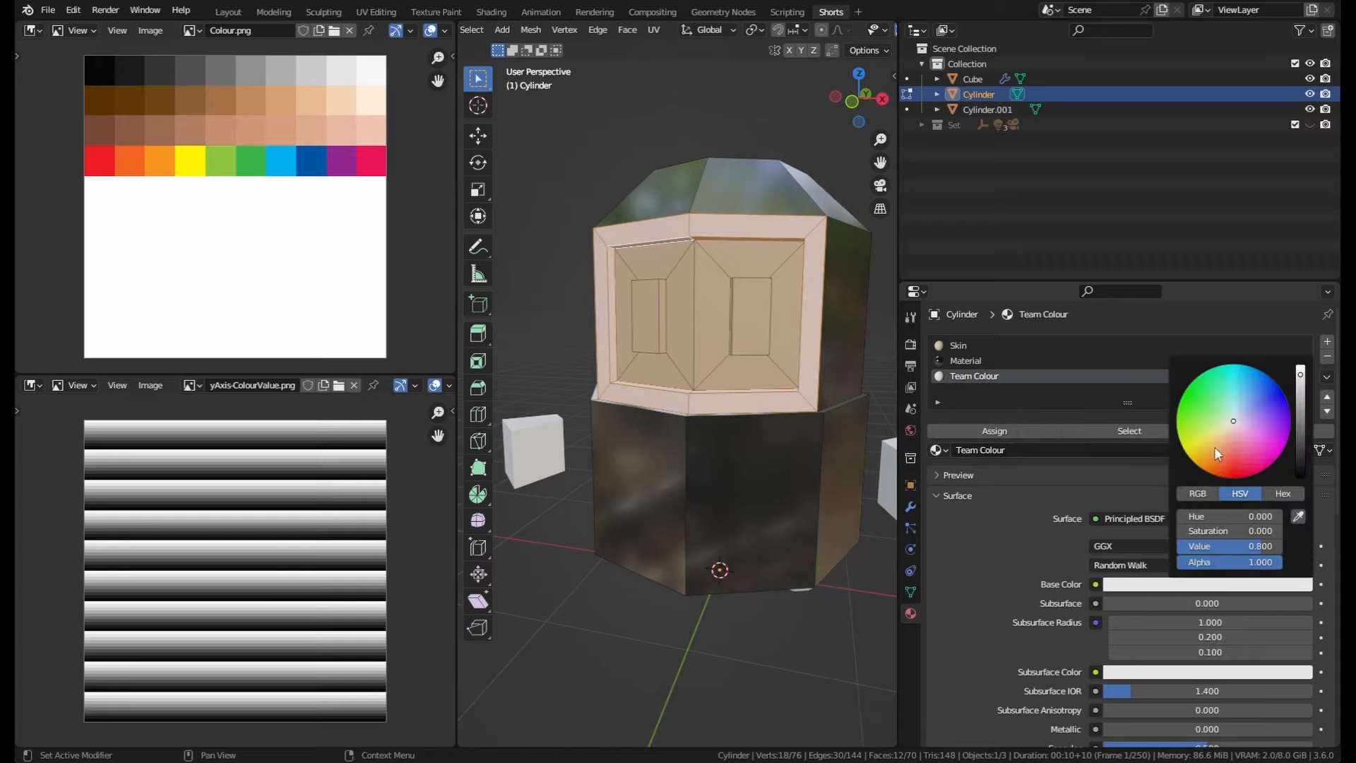
pyautogui.moveTo(1214, 446); pyautogui.dragTo(1231, 470)
# Step: Select both eye panels on the face and grow the selection to include their surrounding faces
pyautogui.moveTo(749, 339)
pyautogui.mouseDown(button='middle')
pyautogui.moveTo(650, 343)
pyautogui.moveTo(735, 348)
pyautogui.mouseUp(button='middle')
pyautogui.click(734, 348)
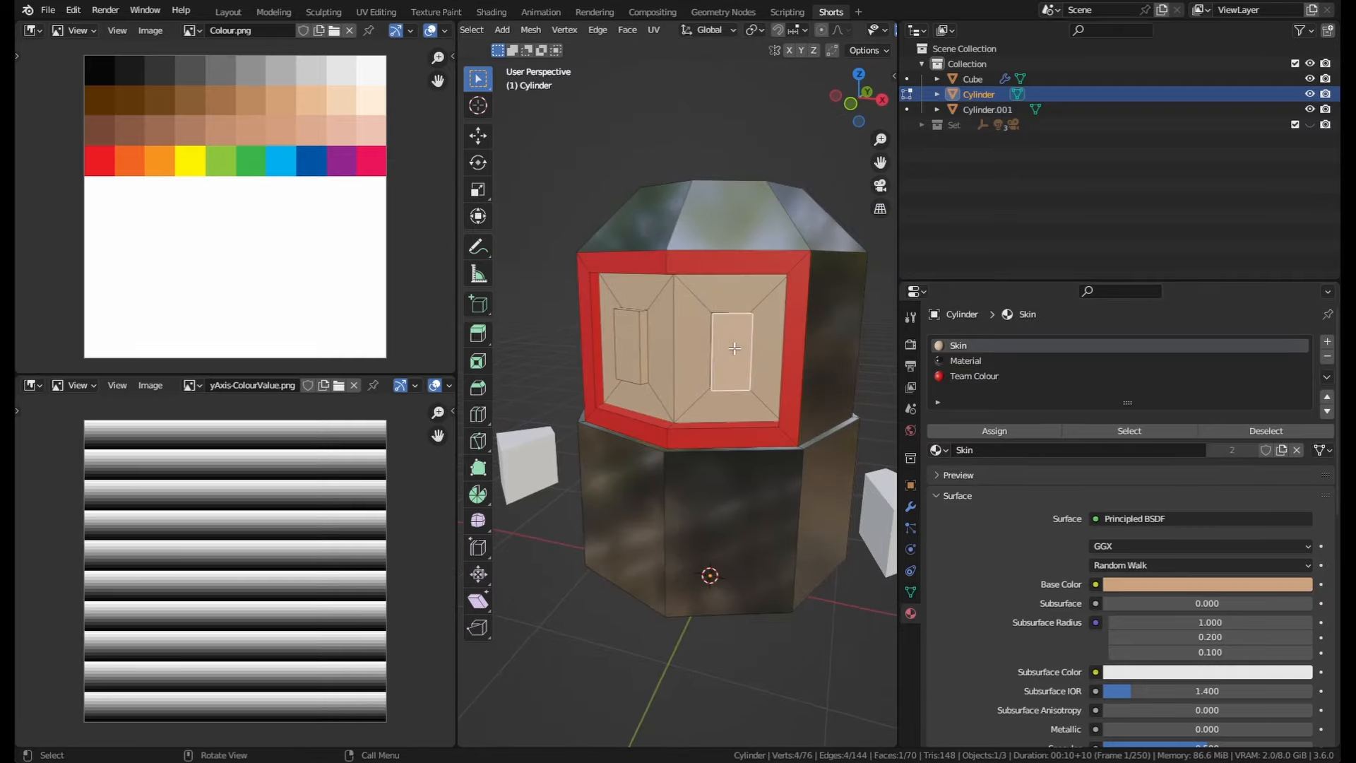
pyautogui.keyDown('shift'); pyautogui.click(639, 346); pyautogui.keyUp('shift')
pyautogui.press('ctrl+KP_Add')
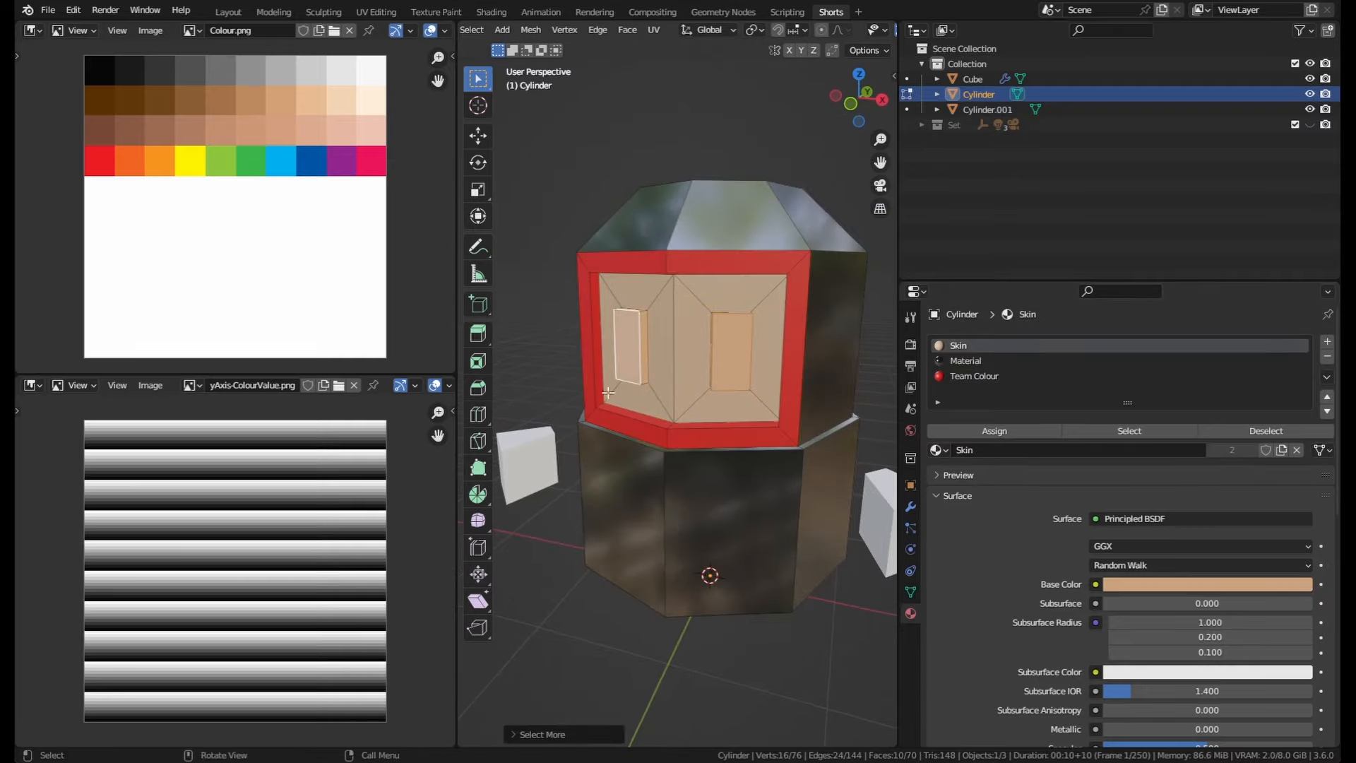
pyautogui.hotkey('ctrl', 'z')
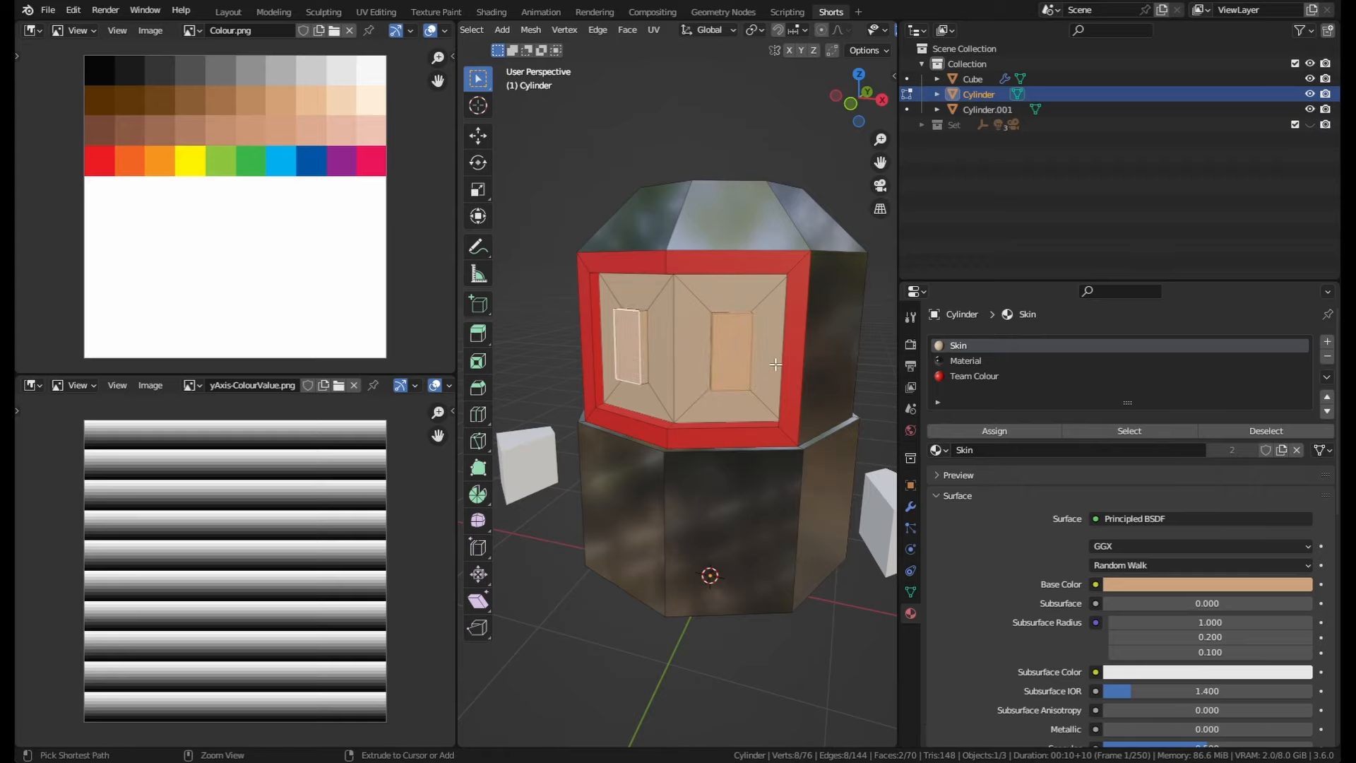
pyautogui.press('ctrl+KP_Add')
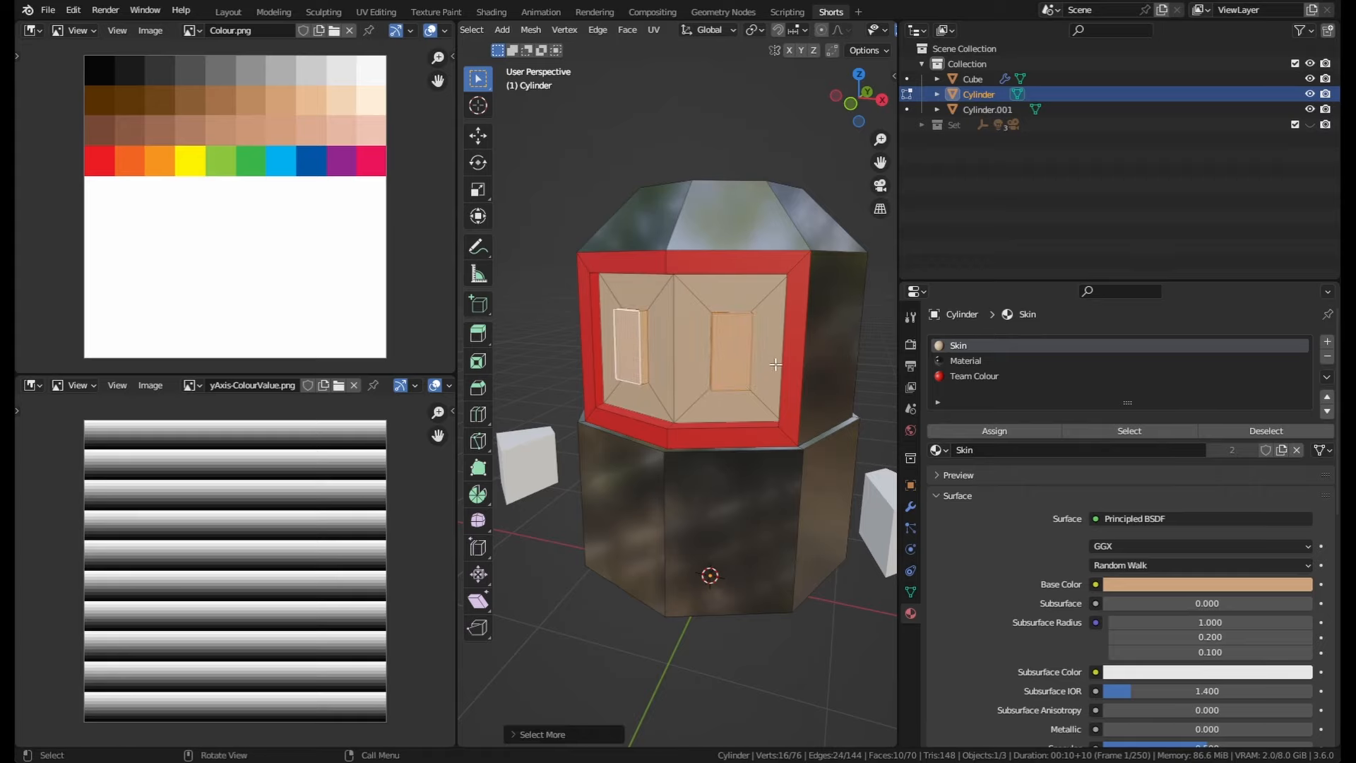
# Step: Add a new material slot with a new material named Eyes and assign it to the selected eye faces
pyautogui.click(1326, 342)
pyautogui.click(1016, 446)
pyautogui.doubleClick(1017, 450)
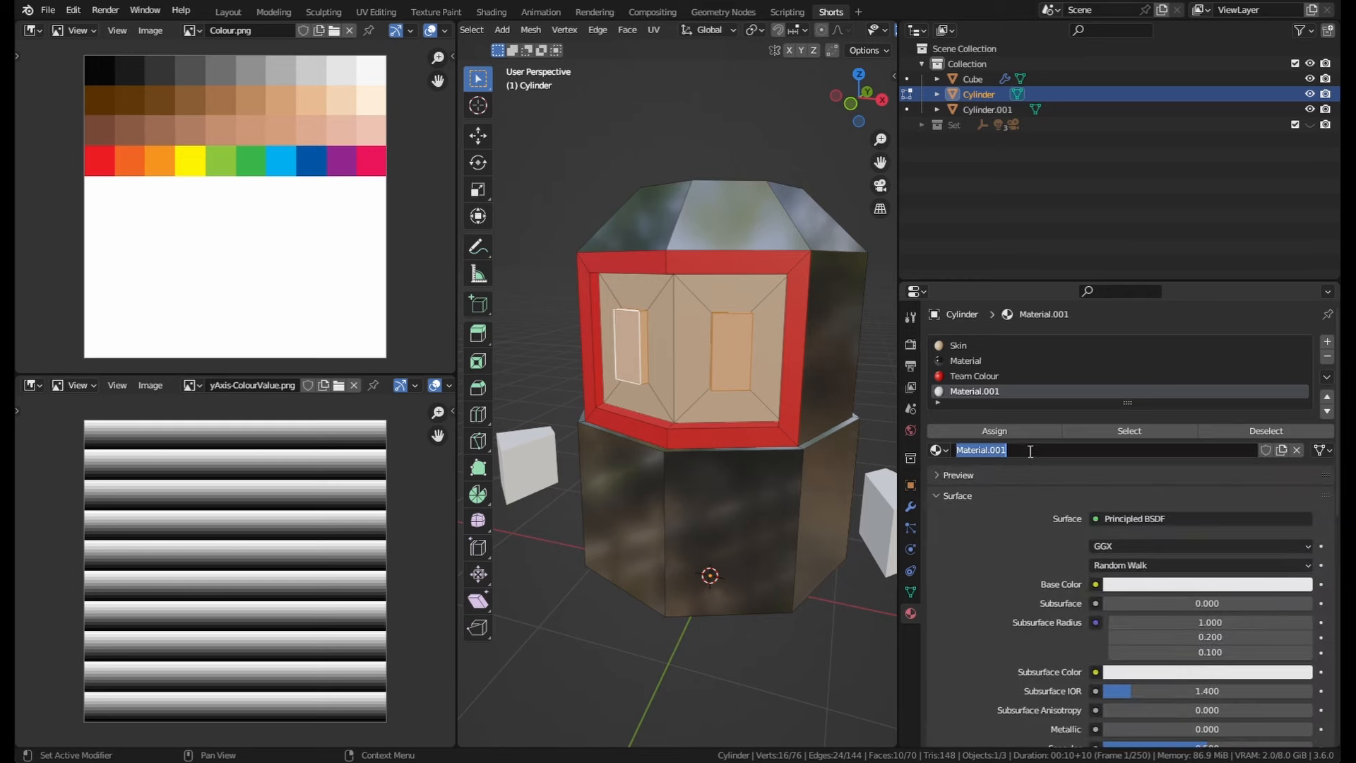
pyautogui.write('Eyes')
pyautogui.press('Return')
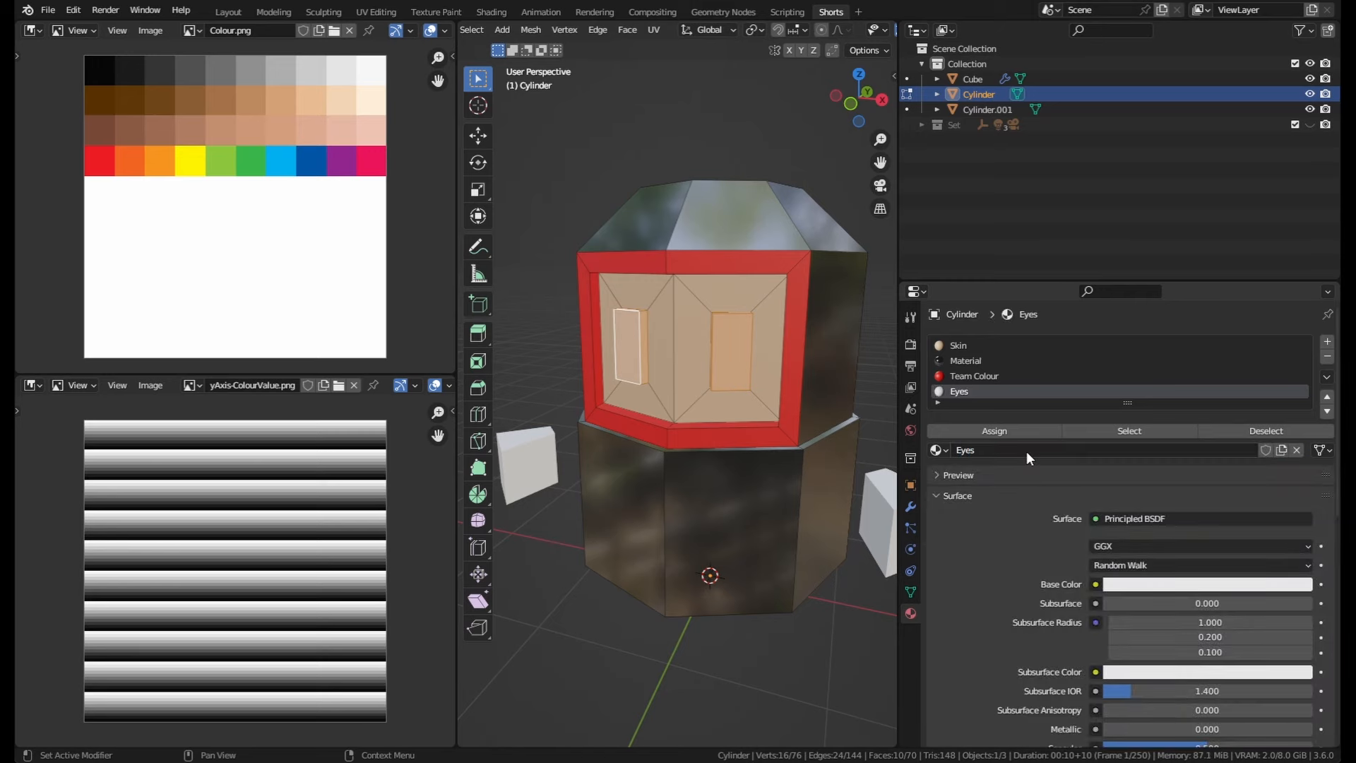
pyautogui.click(994, 431)
# Step: Set the Eyes material's base colour to black and lower its roughness
pyautogui.click(1225, 584)
pyautogui.moveTo(1299, 371); pyautogui.dragTo(1300, 475)
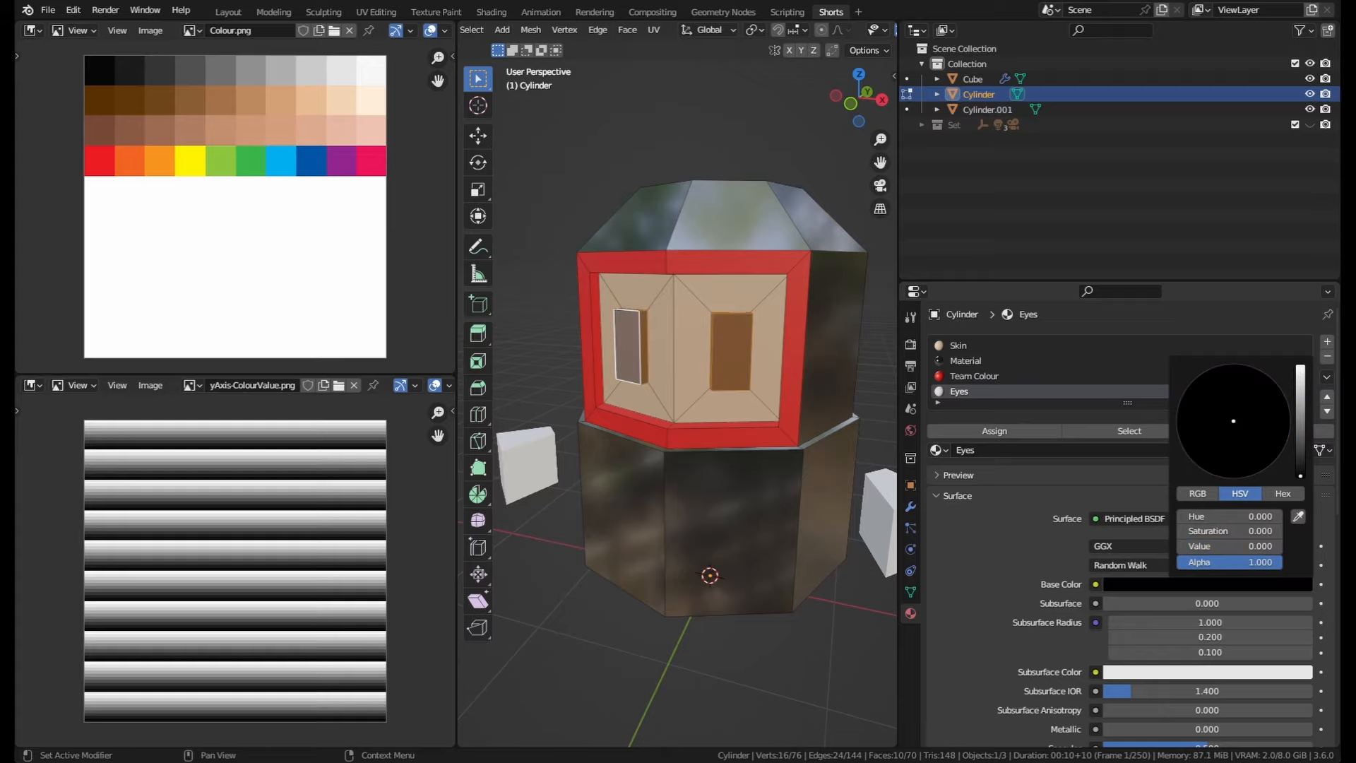
pyautogui.scroll(-3, 1146, 638)
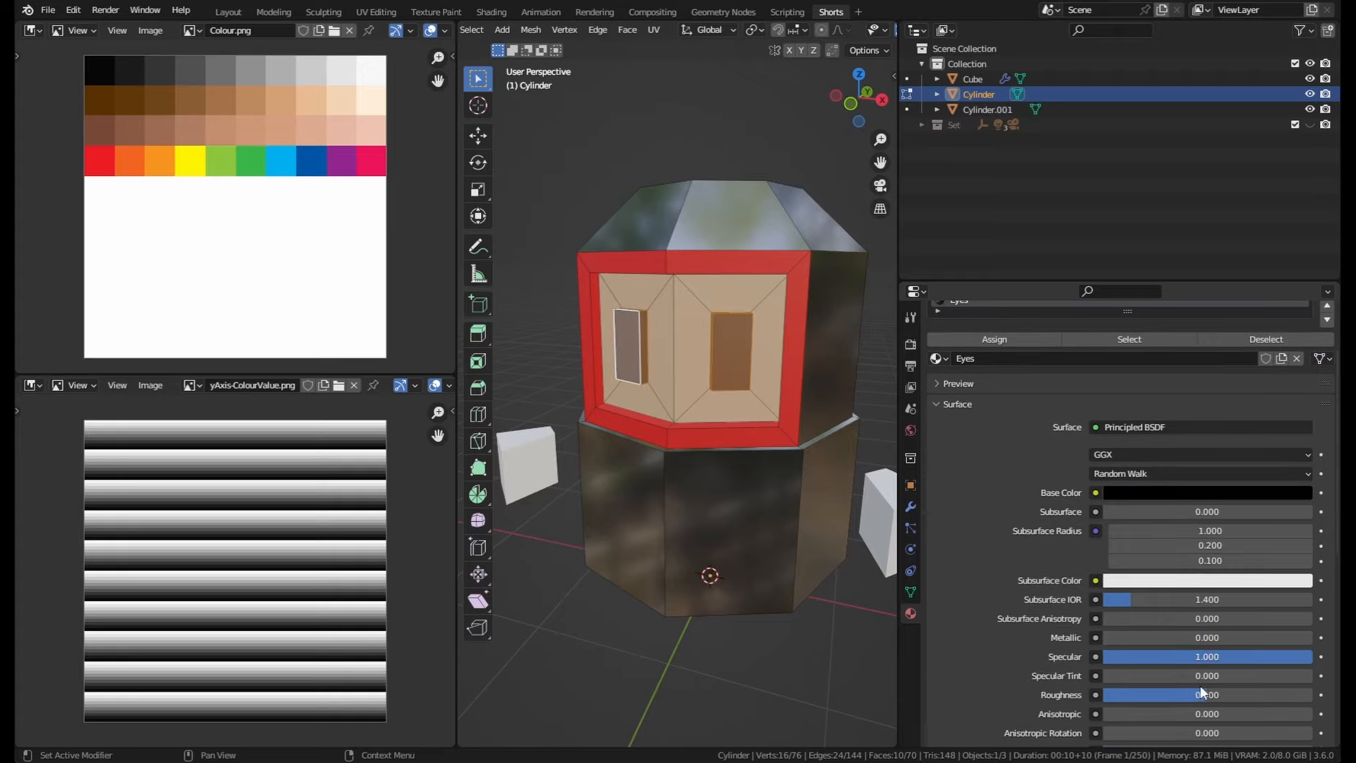
pyautogui.moveTo(1202, 693); pyautogui.dragTo(1098, 693)
# Step: Leave Edit Mode, select the legs object and give it a new material
pyautogui.moveTo(851, 501); pyautogui.dragTo(765, 519, button='middle')
pyautogui.press('Tab')
pyautogui.moveTo(765, 452); pyautogui.dragTo(754, 282, button='middle')
pyautogui.moveTo(754, 282); pyautogui.dragTo(757, 243, button='middle')
pyautogui.scroll(4, 1024, 547)
pyautogui.click(754, 439)
pyautogui.moveTo(697, 456); pyautogui.dragTo(707, 495, button='middle')
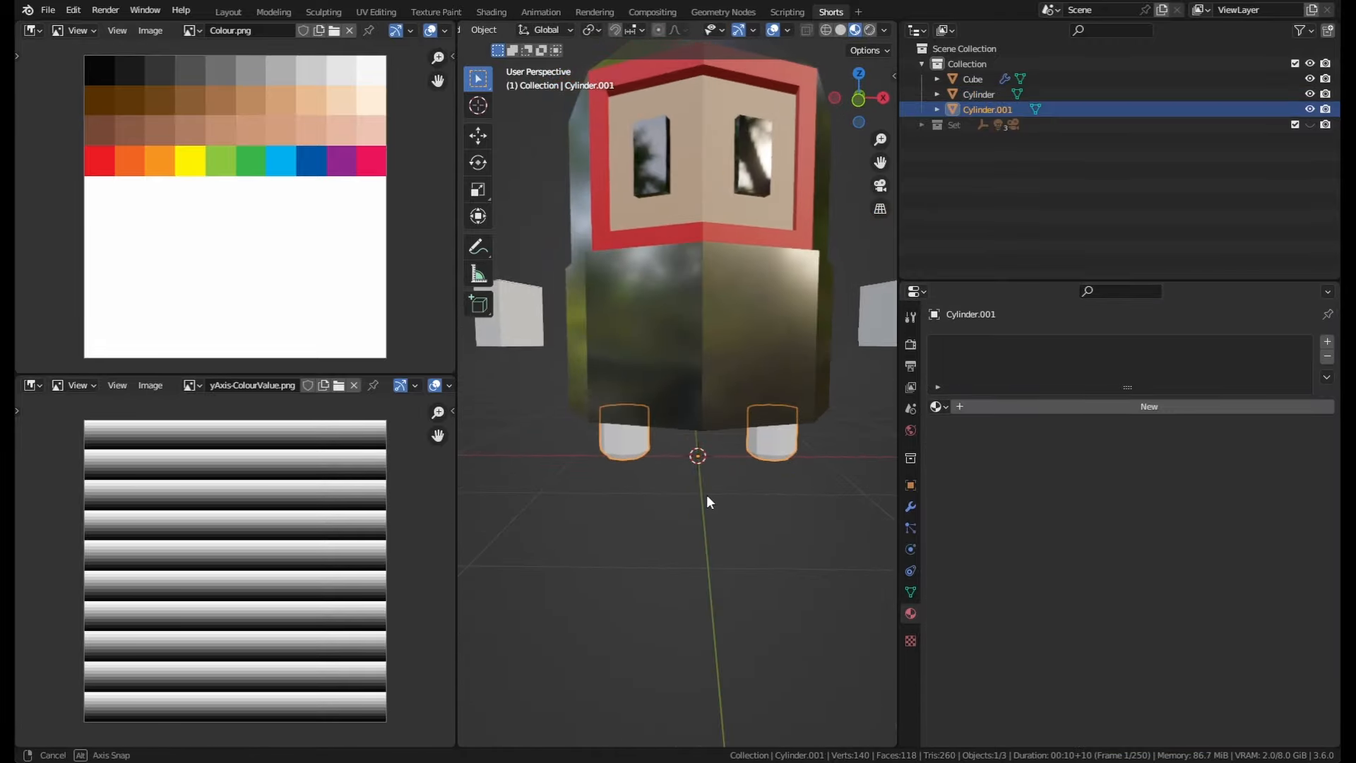
pyautogui.click(535, 342)
pyautogui.click(623, 446)
pyautogui.click(872, 333)
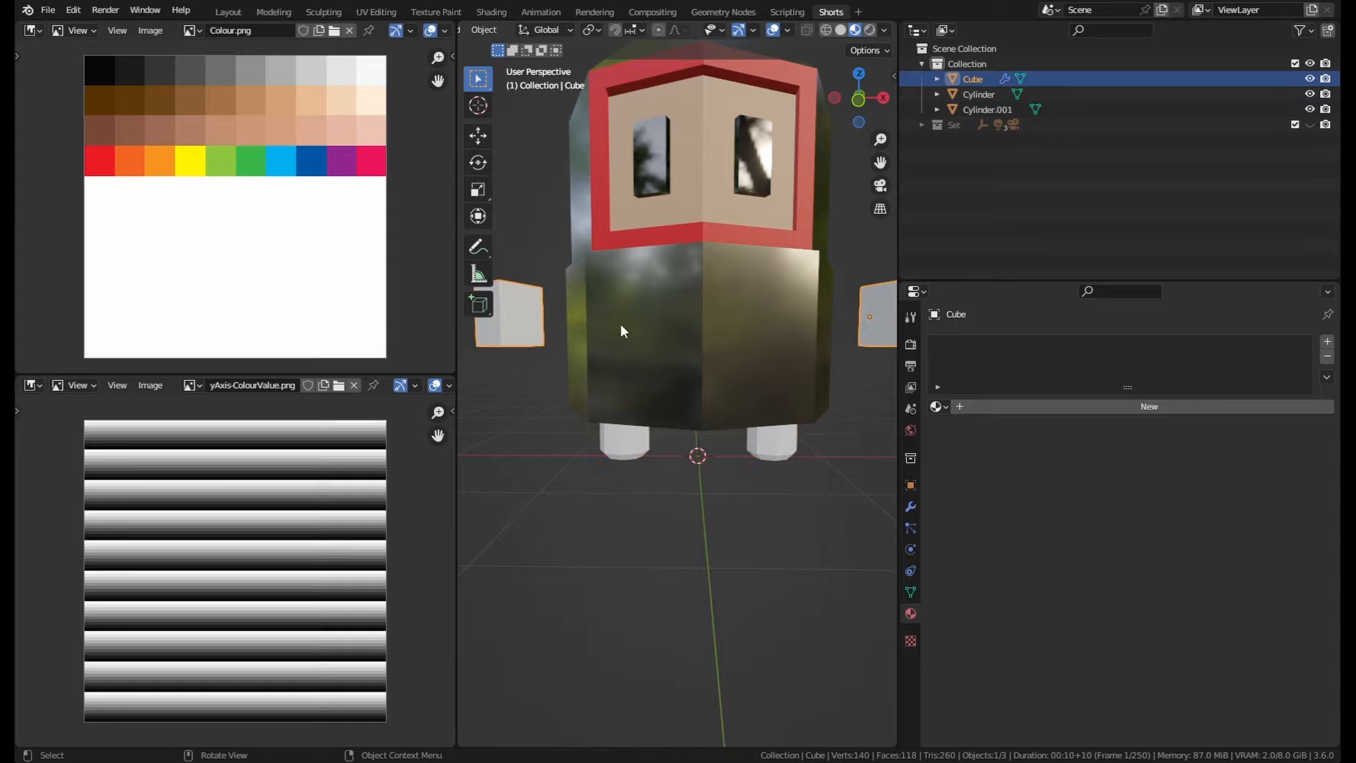
pyautogui.moveTo(622, 330); pyautogui.dragTo(770, 454, button='middle')
pyautogui.click(769, 455)
pyautogui.click(942, 405)
pyautogui.click(1004, 413)
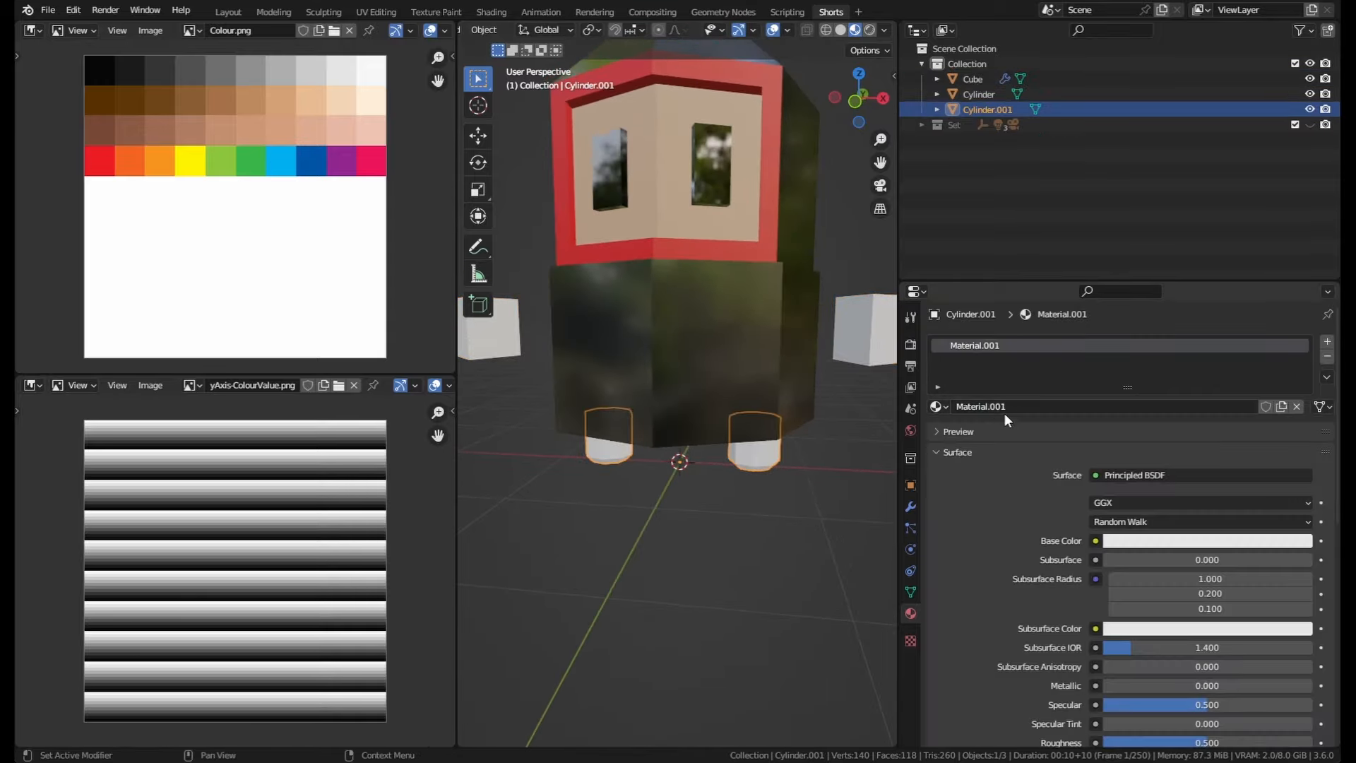
# Step: Rename the legs' material to Boots and set its base colour to black
pyautogui.doubleClick(1023, 406)
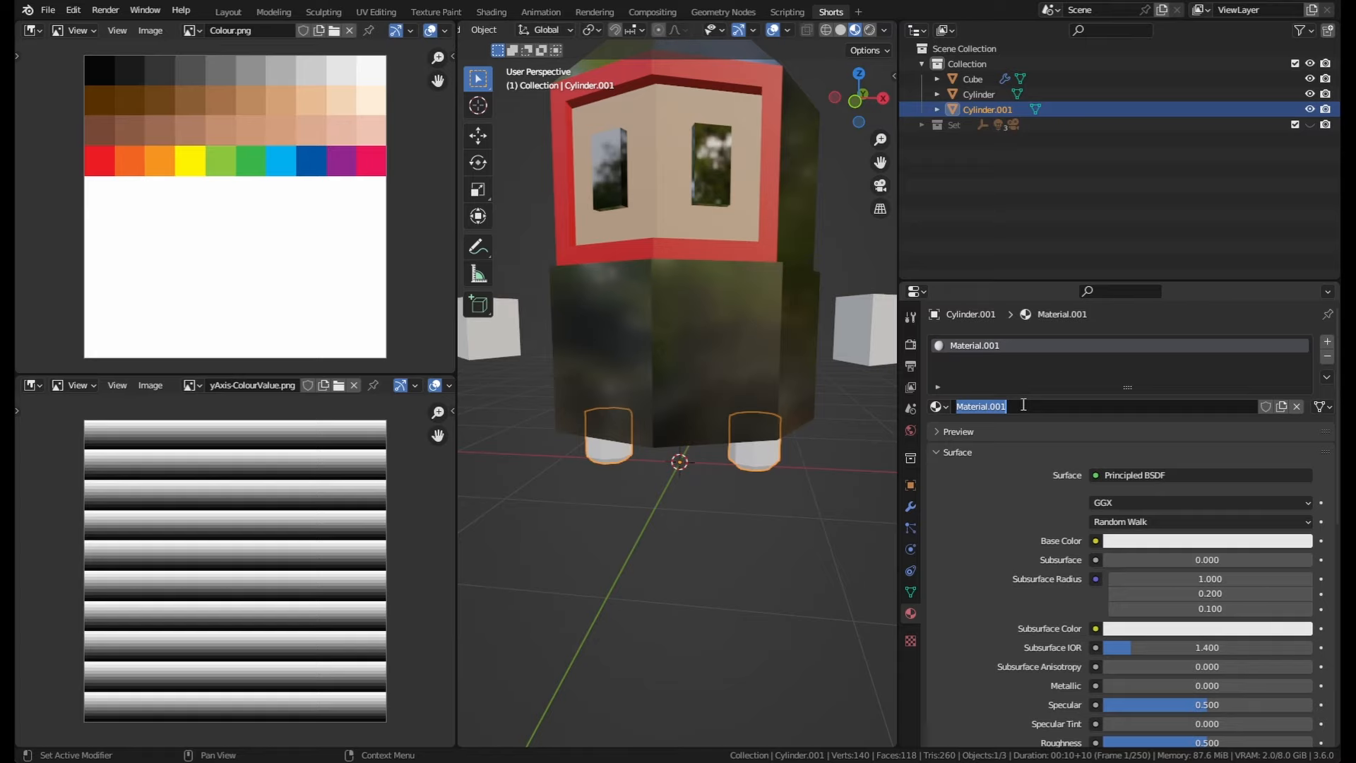
pyautogui.write('Boots')
pyautogui.press('Return')
pyautogui.click(1163, 539)
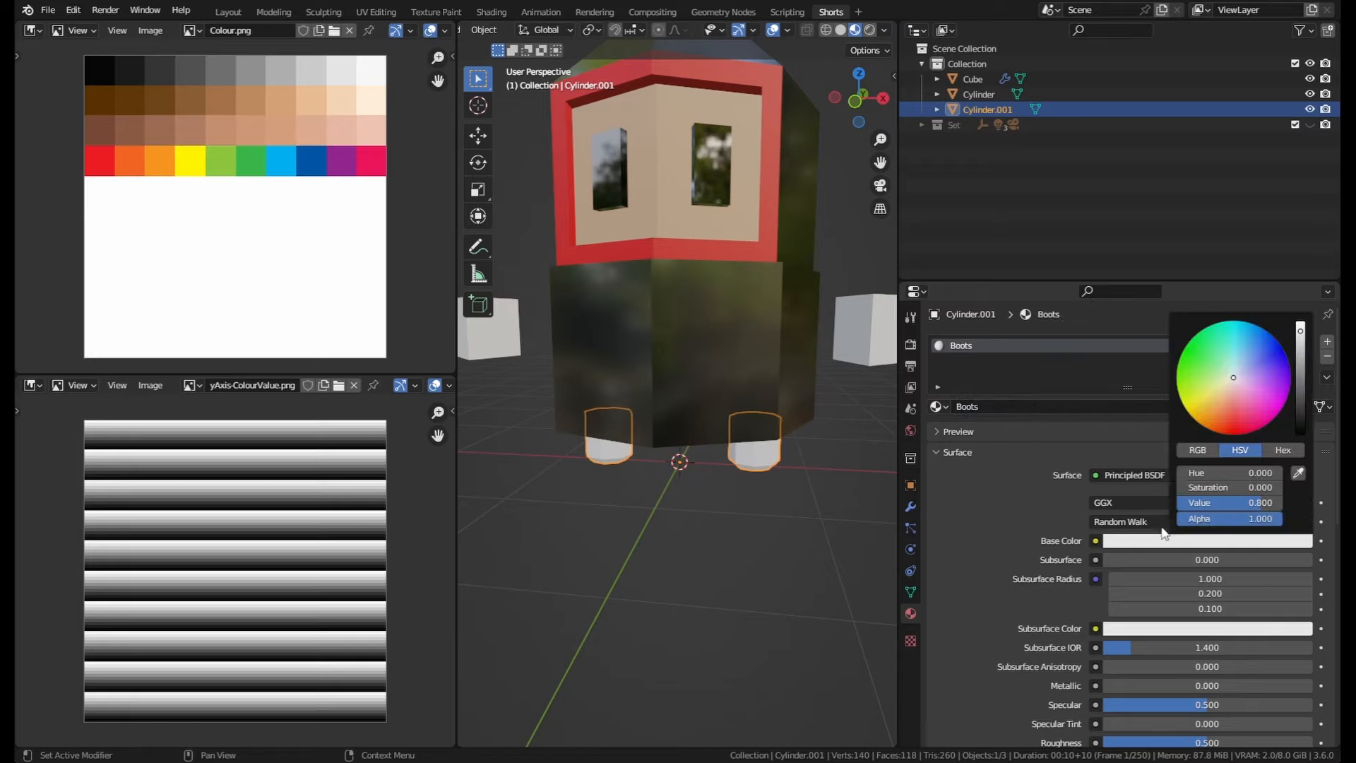
pyautogui.moveTo(1301, 384); pyautogui.dragTo(1301, 428)
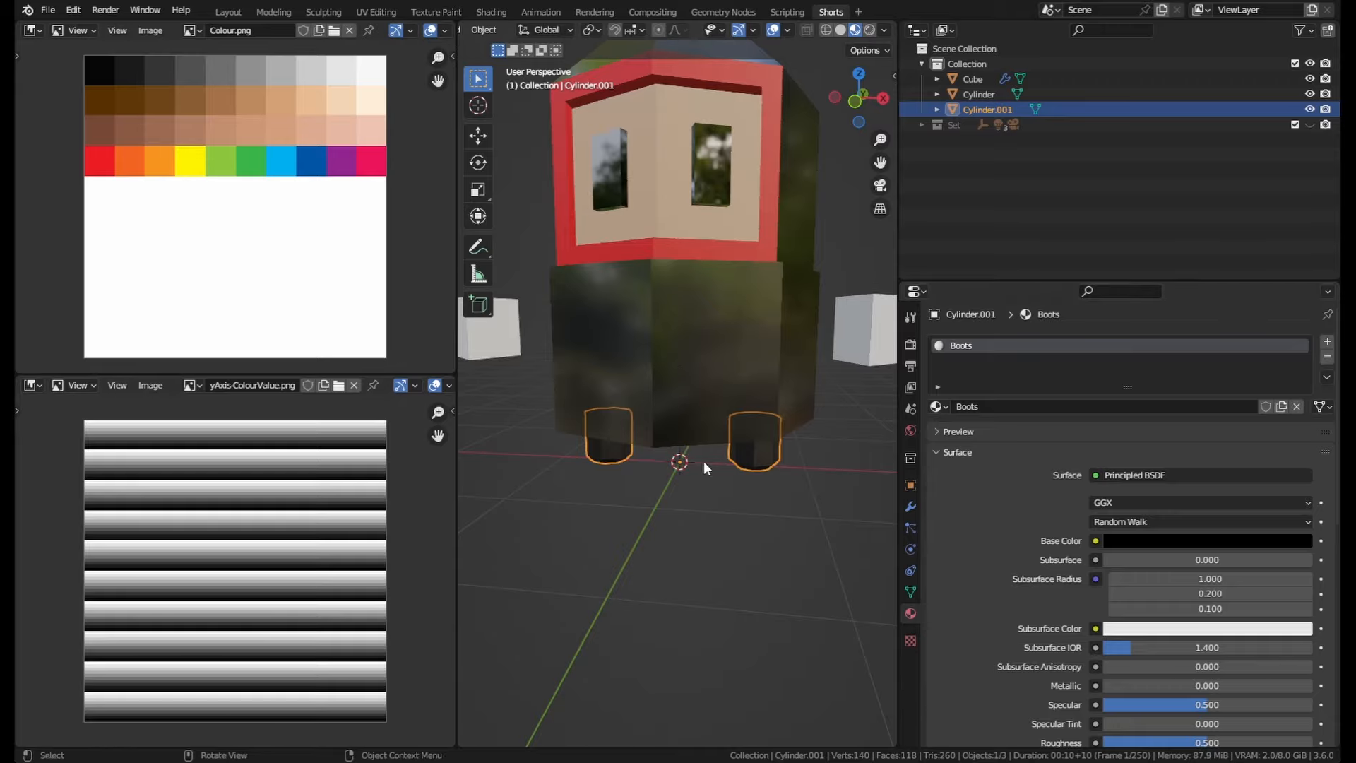
# Step: Assign the existing Skin material to the hands object
pyautogui.moveTo(799, 477); pyautogui.dragTo(766, 489, button='middle')
pyautogui.click(875, 357)
pyautogui.moveTo(703, 363); pyautogui.dragTo(762, 371, button='middle')
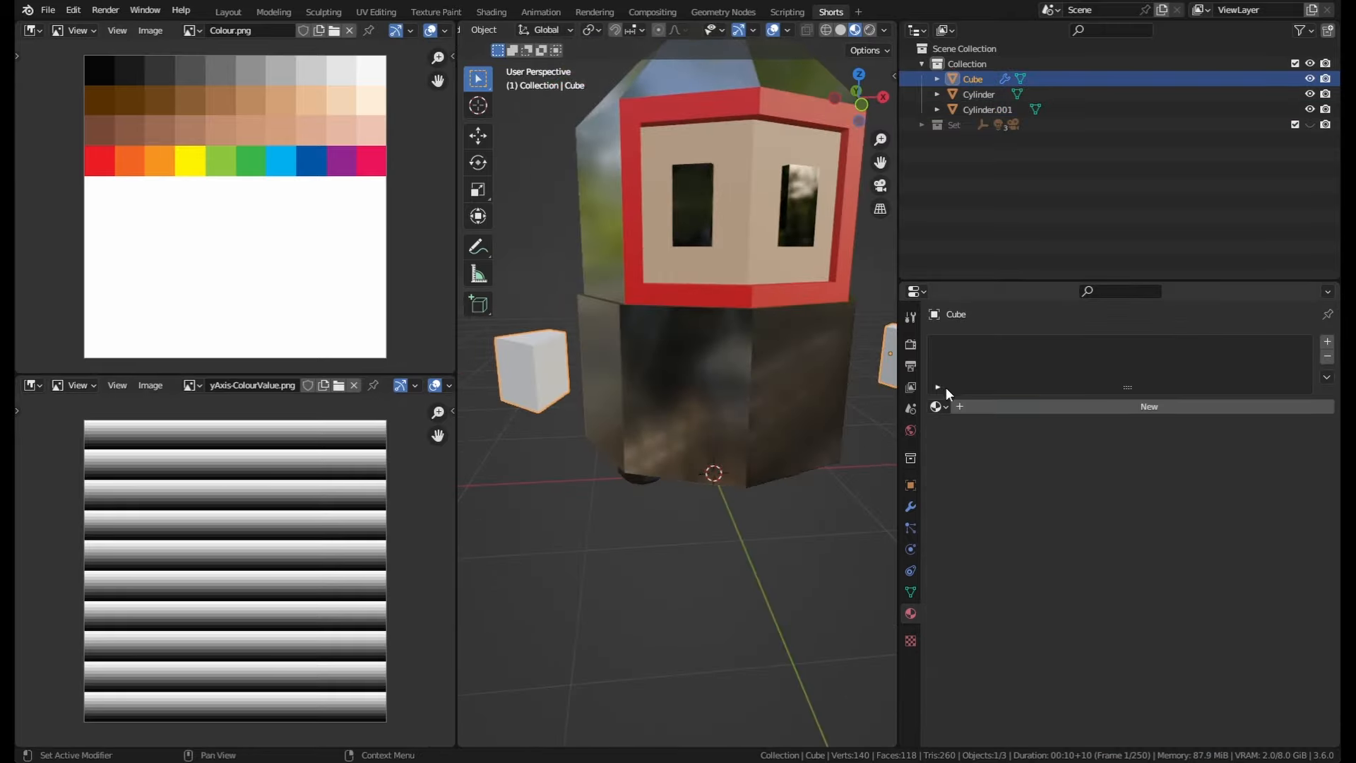
pyautogui.click(940, 406)
pyautogui.click(975, 471)
# Step: Select the legs and the body cylinder and join them into one object
pyautogui.moveTo(784, 484); pyautogui.dragTo(735, 434, button='middle')
pyautogui.click(750, 424)
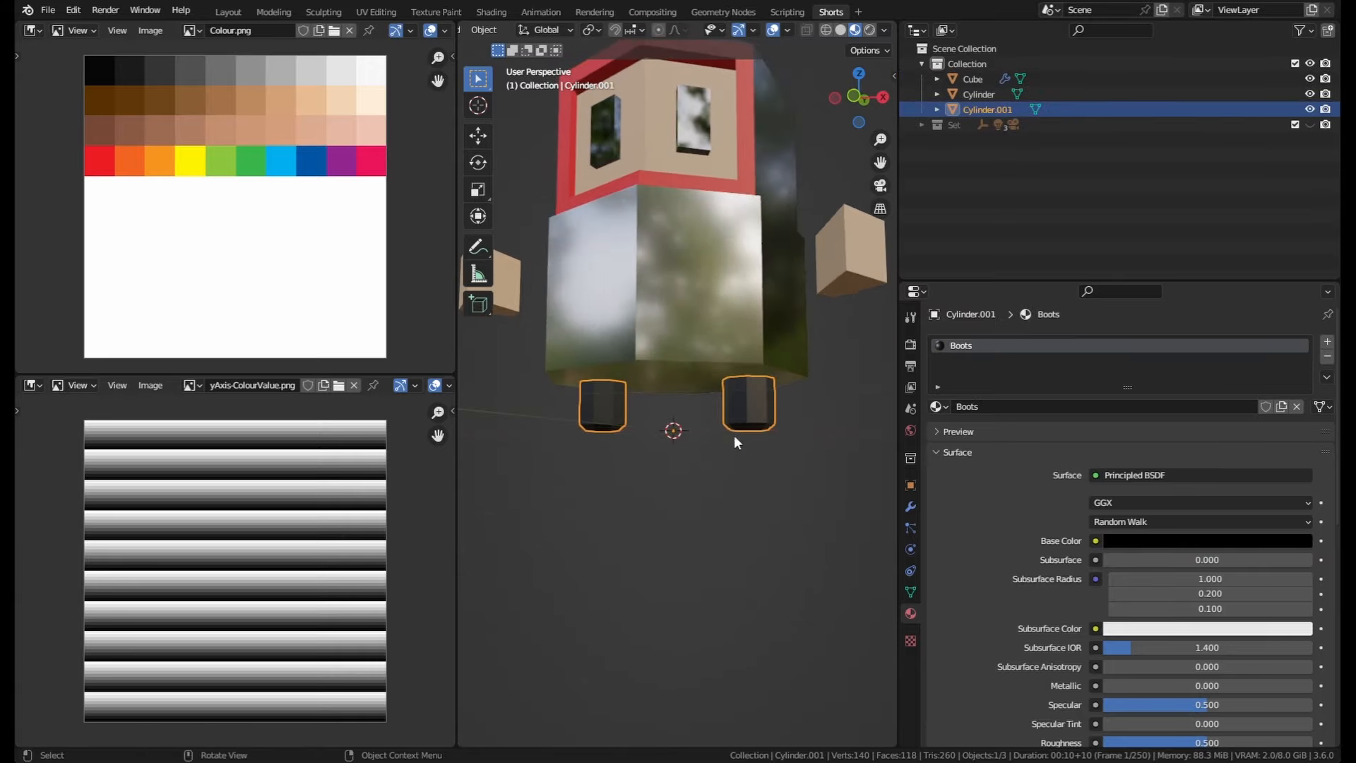
pyautogui.click(730, 303)
pyautogui.click(748, 397)
pyautogui.click(755, 340)
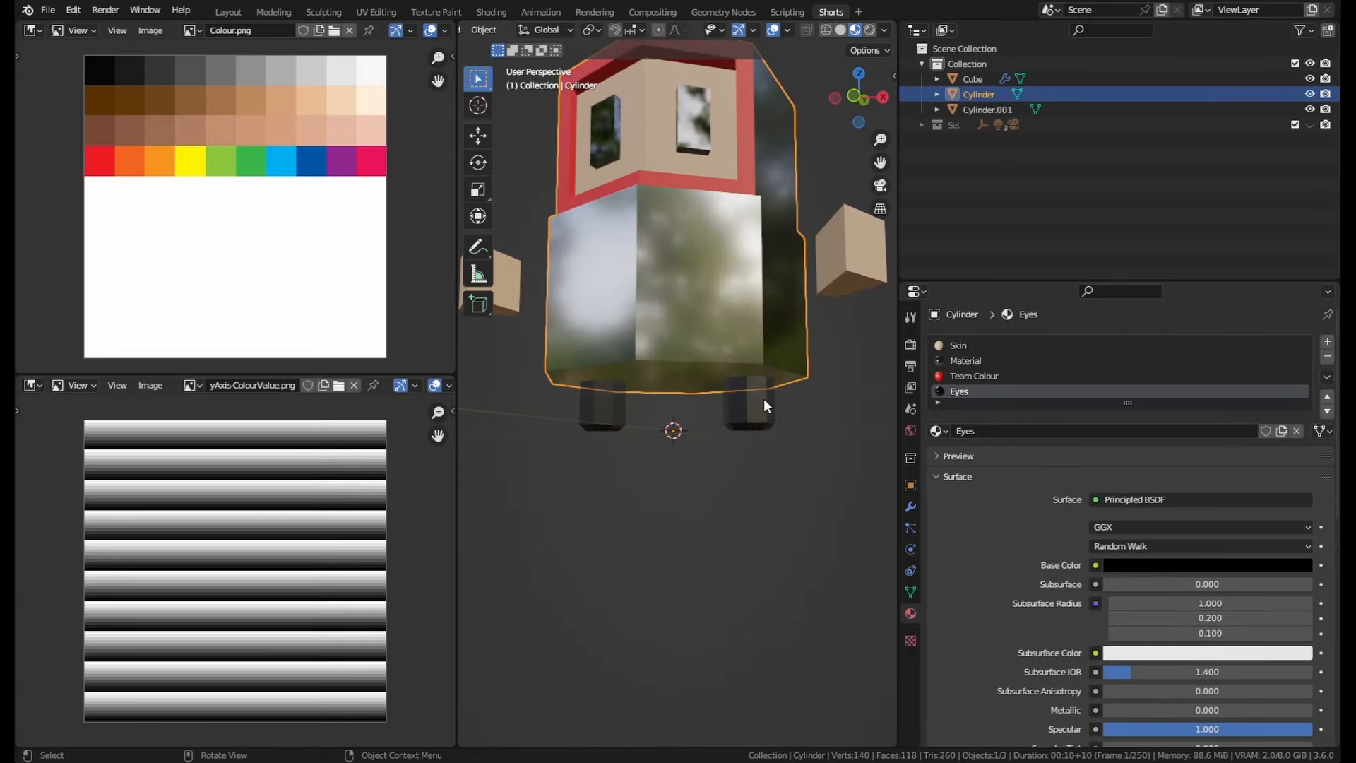
pyautogui.click(764, 400)
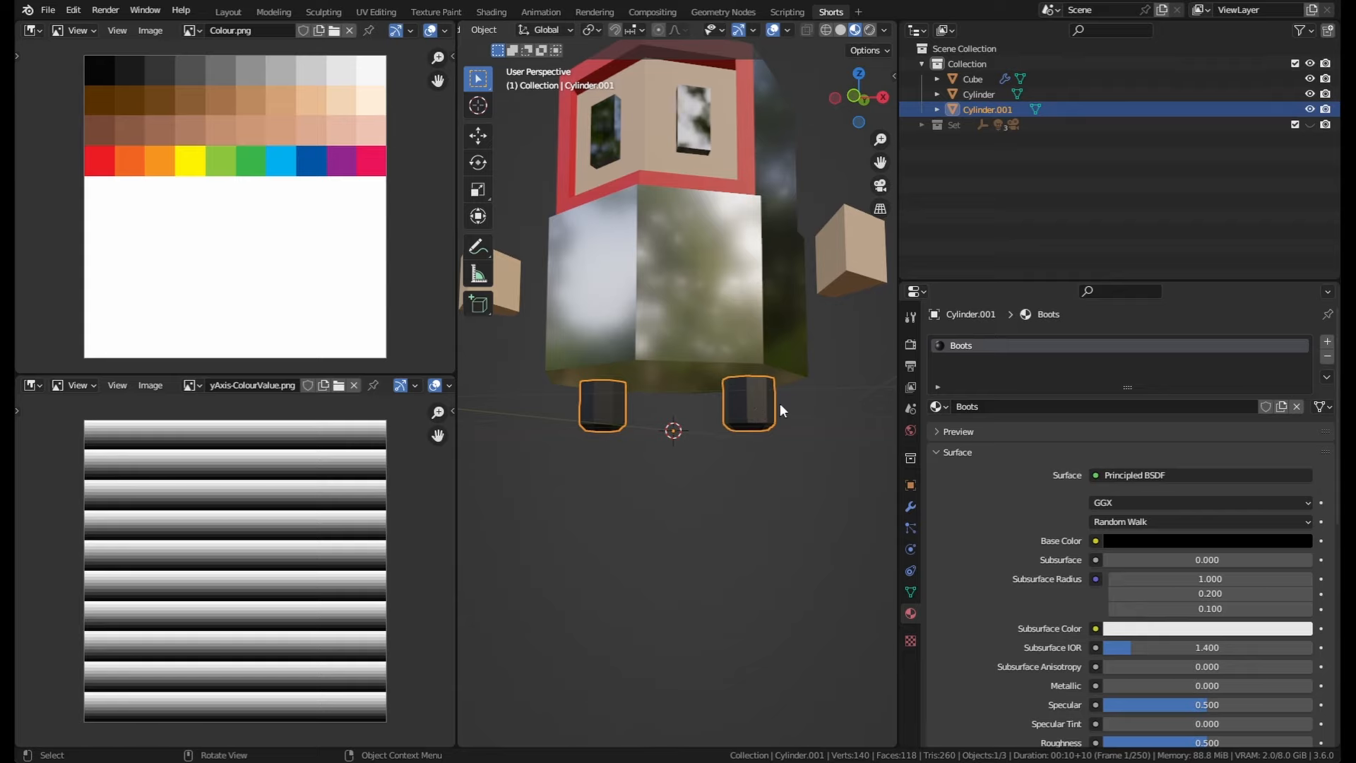
pyautogui.keyDown('shift'); pyautogui.click(752, 302); pyautogui.keyUp('shift')
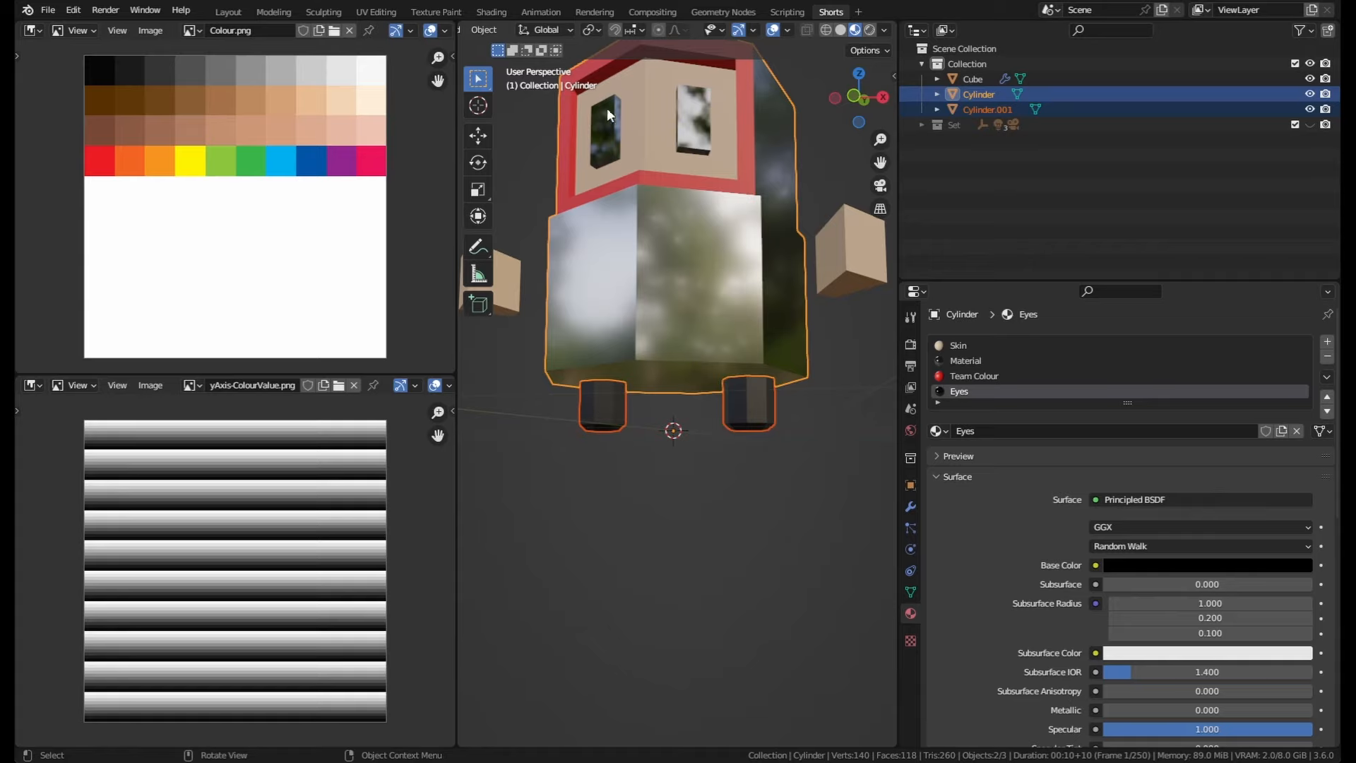
pyautogui.moveTo(763, 487); pyautogui.dragTo(755, 441, button='middle')
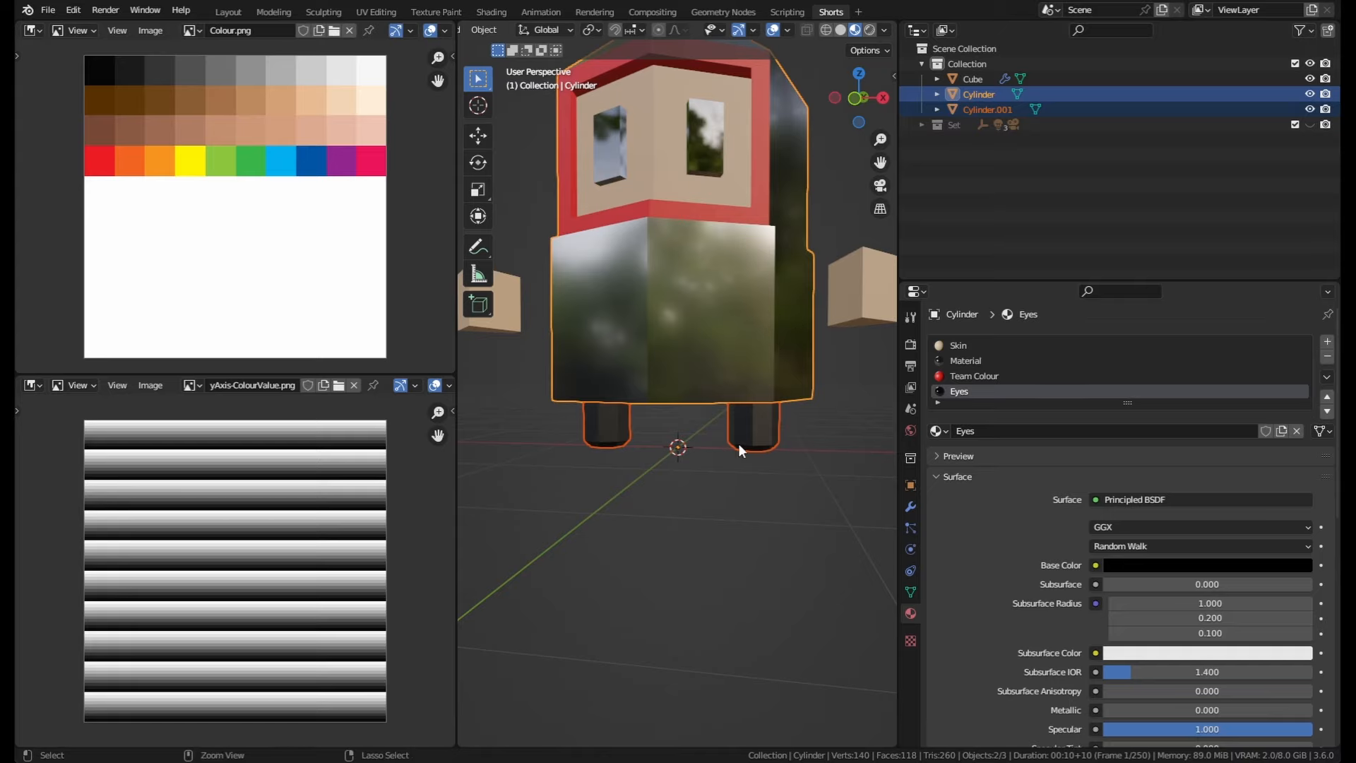
pyautogui.hotkey('ctrl', 'j')
pyautogui.moveTo(634, 446); pyautogui.dragTo(649, 436, button='middle')
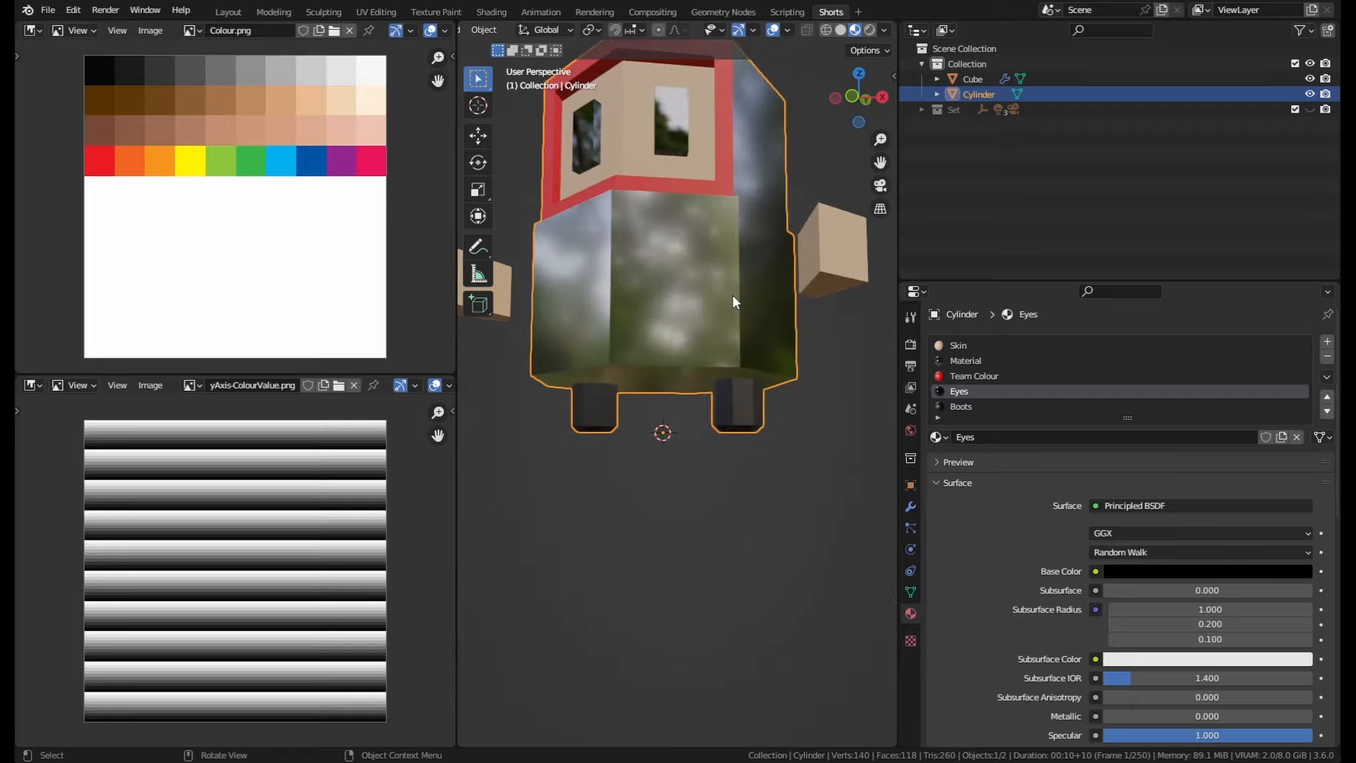
pyautogui.press('Tab')
pyautogui.moveTo(759, 336); pyautogui.dragTo(790, 377, button='middle')
pyautogui.moveTo(809, 434); pyautogui.dragTo(823, 404, button='middle')
pyautogui.press('a')
pyautogui.click(774, 464)
pyautogui.press('Tab')
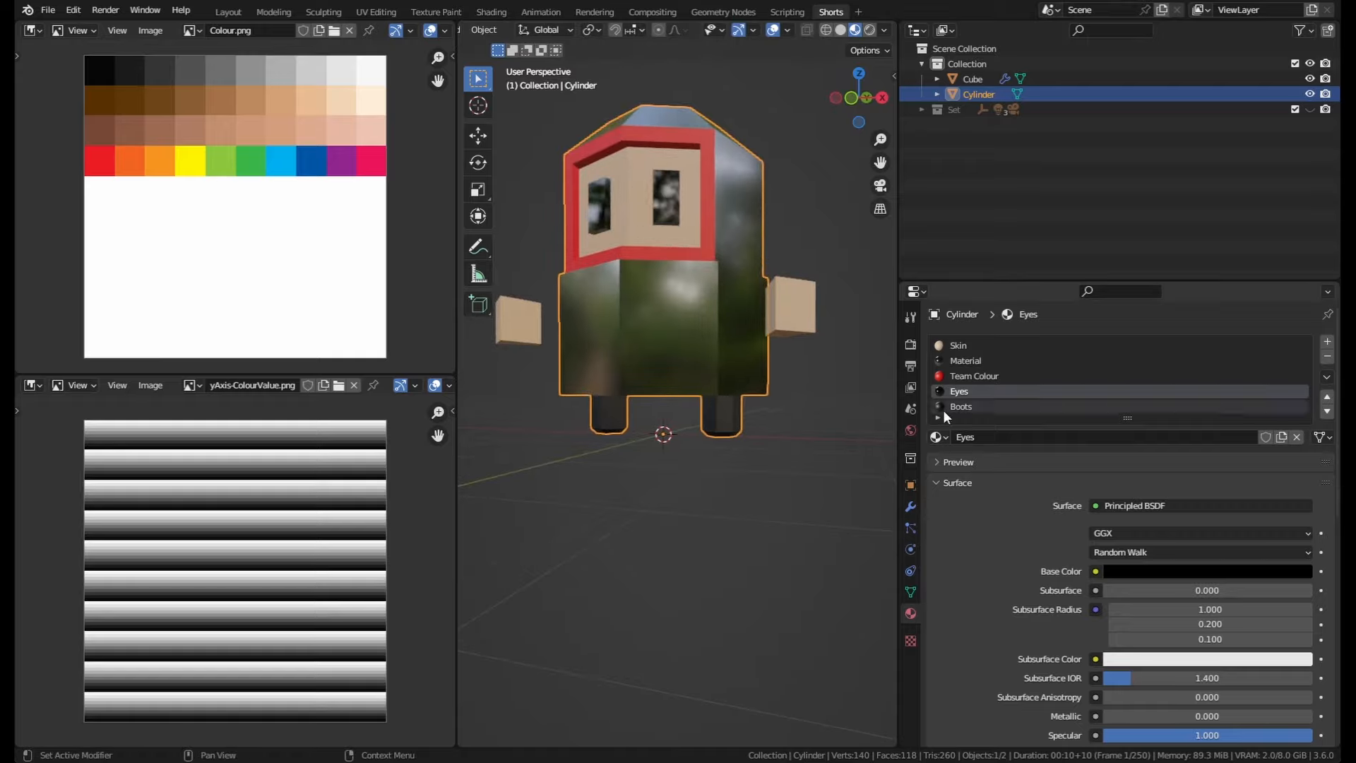
# Step: Set the dark Material's metallic to 0.138 and darken its base colour to a value of 0.044
pyautogui.scroll(-1, 954, 377)
pyautogui.moveTo(672, 290); pyautogui.dragTo(675, 367, button='middle')
pyautogui.scroll(-1, 995, 363)
pyautogui.scroll(1, 1008, 468)
pyautogui.click(966, 330)
pyautogui.moveTo(1278, 685); pyautogui.dragTo(1109, 685)
pyautogui.click(1180, 540)
pyautogui.moveTo(1299, 369); pyautogui.dragTo(1299, 402)
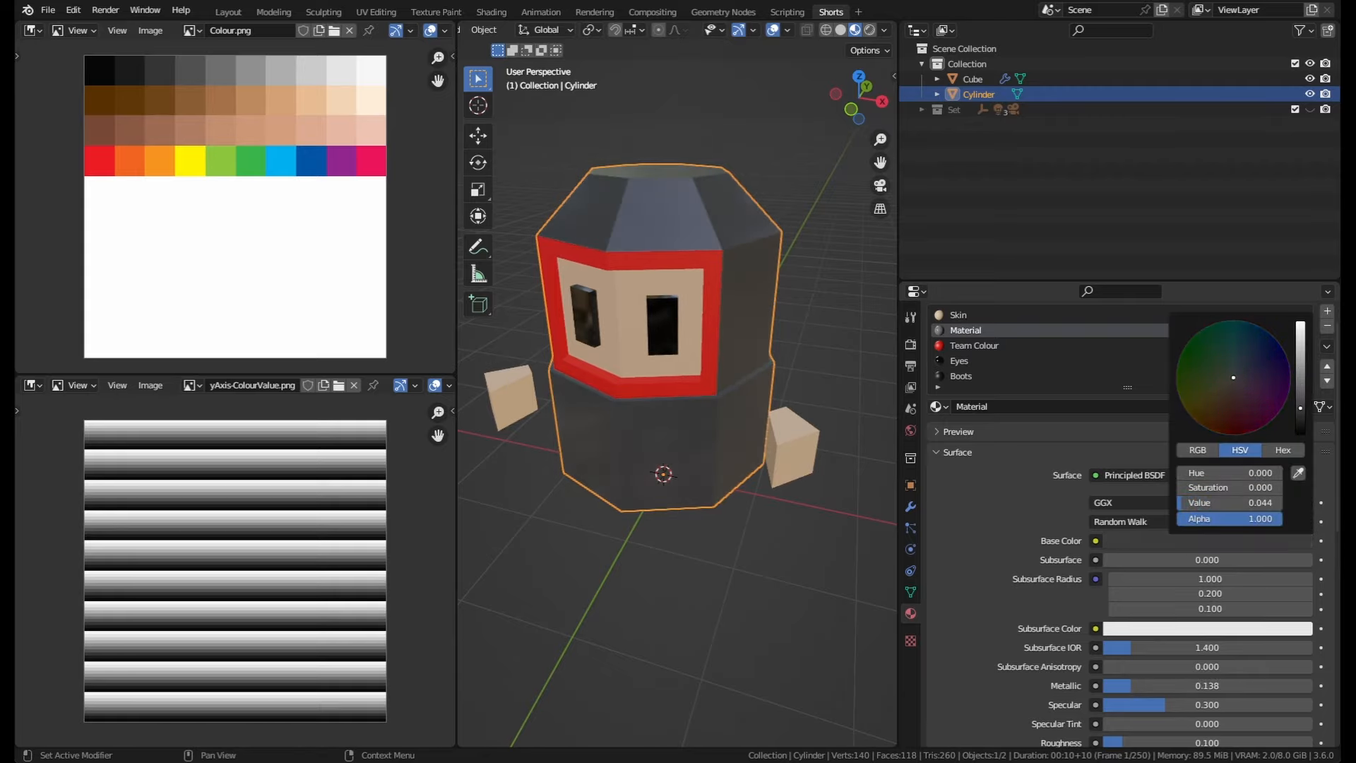
# Step: In Edit Mode, select the side faces of the head and assign Team Colour to them
pyautogui.press('Tab')
pyautogui.moveTo(769, 344); pyautogui.dragTo(691, 336, button='middle')
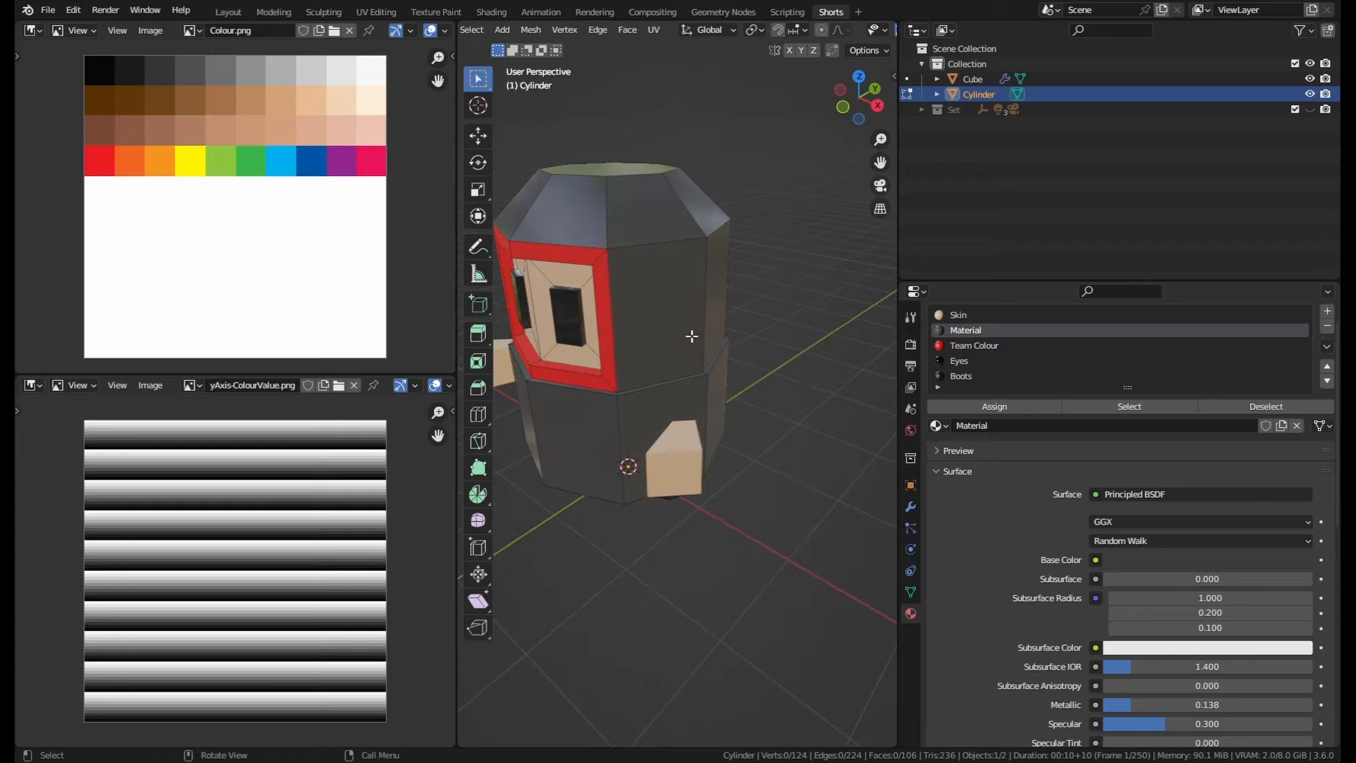
pyautogui.click(675, 287)
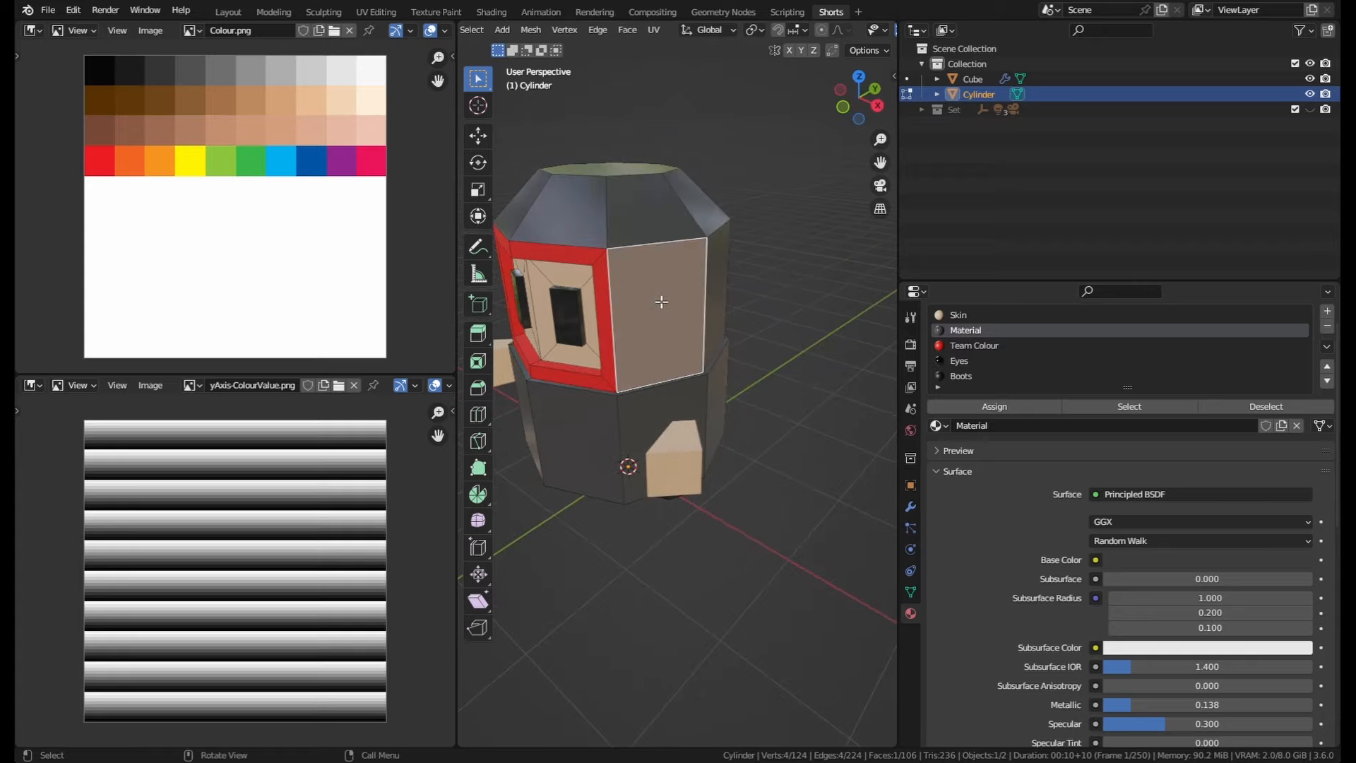
pyautogui.moveTo(668, 311); pyautogui.dragTo(568, 336, button='middle')
pyautogui.keyDown('shift'); pyautogui.click(567, 336); pyautogui.keyUp('shift')
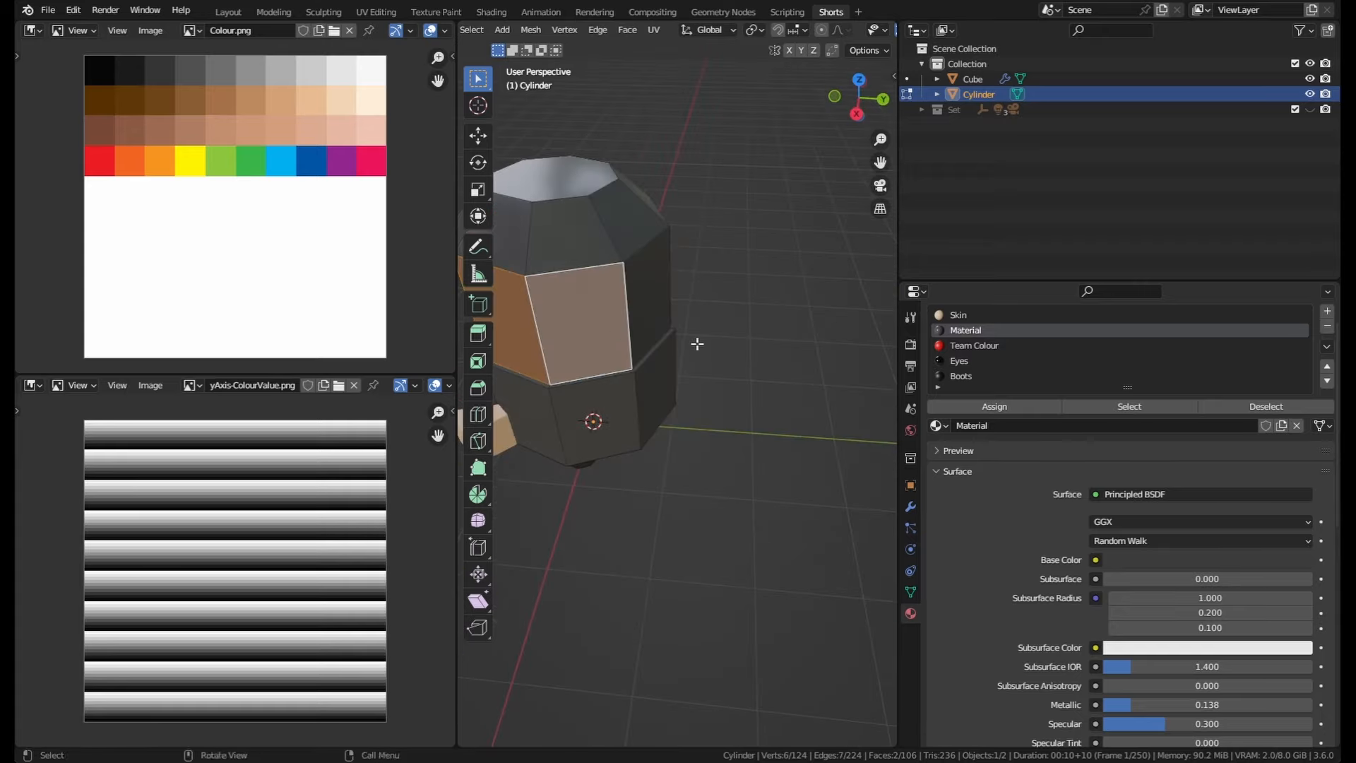
pyautogui.moveTo(696, 342); pyautogui.dragTo(558, 338, button='middle')
pyautogui.keyDown('shift'); pyautogui.click(680, 377); pyautogui.keyUp('shift')
pyautogui.keyDown('shift'); pyautogui.click(731, 365); pyautogui.keyUp('shift')
pyautogui.keyDown('shift'); pyautogui.click(571, 325); pyautogui.keyUp('shift')
pyautogui.keyDown('shift'); pyautogui.click(627, 321); pyautogui.keyUp('shift')
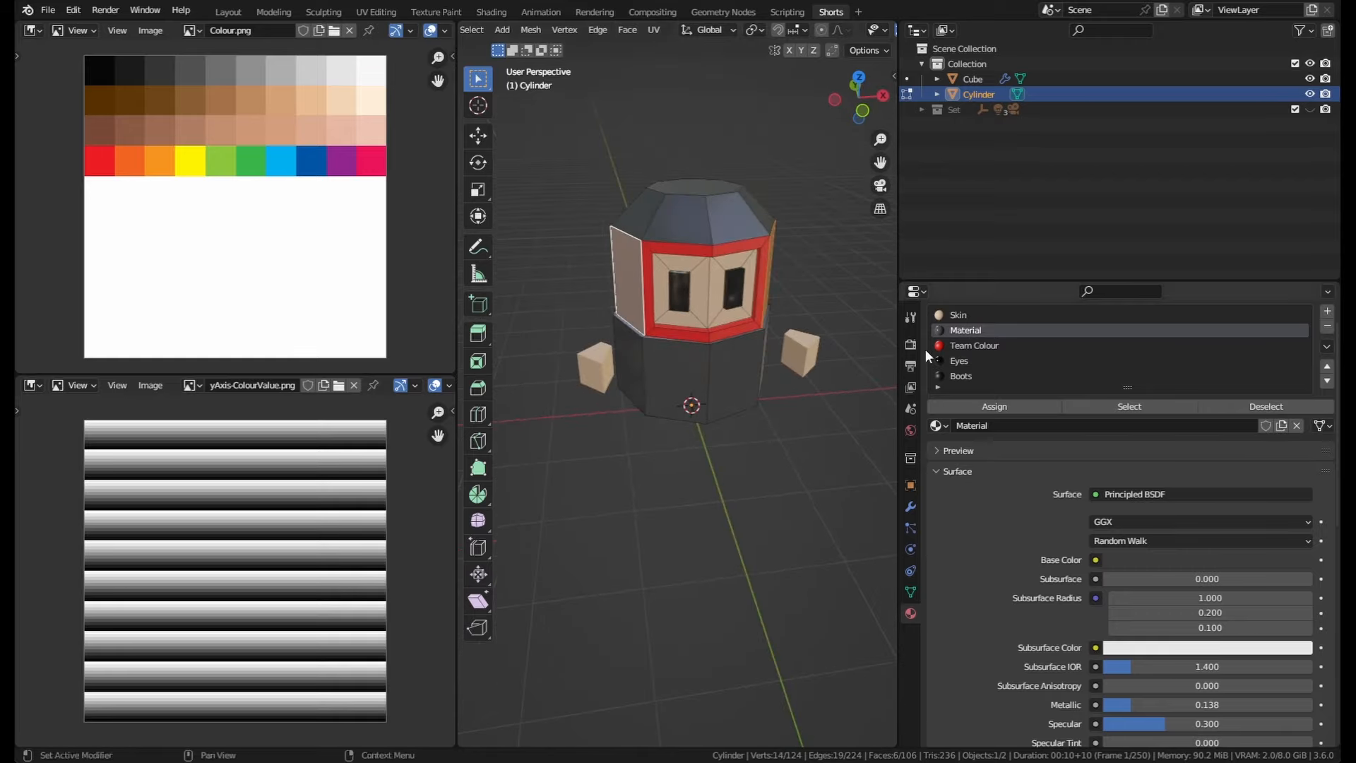
pyautogui.click(965, 346)
pyautogui.click(995, 406)
# Step: Select the head's top face, grow the selection, assign Team Colour, and leave Edit Mode
pyautogui.moveTo(812, 338); pyautogui.dragTo(724, 313, button='middle')
pyautogui.click(774, 234)
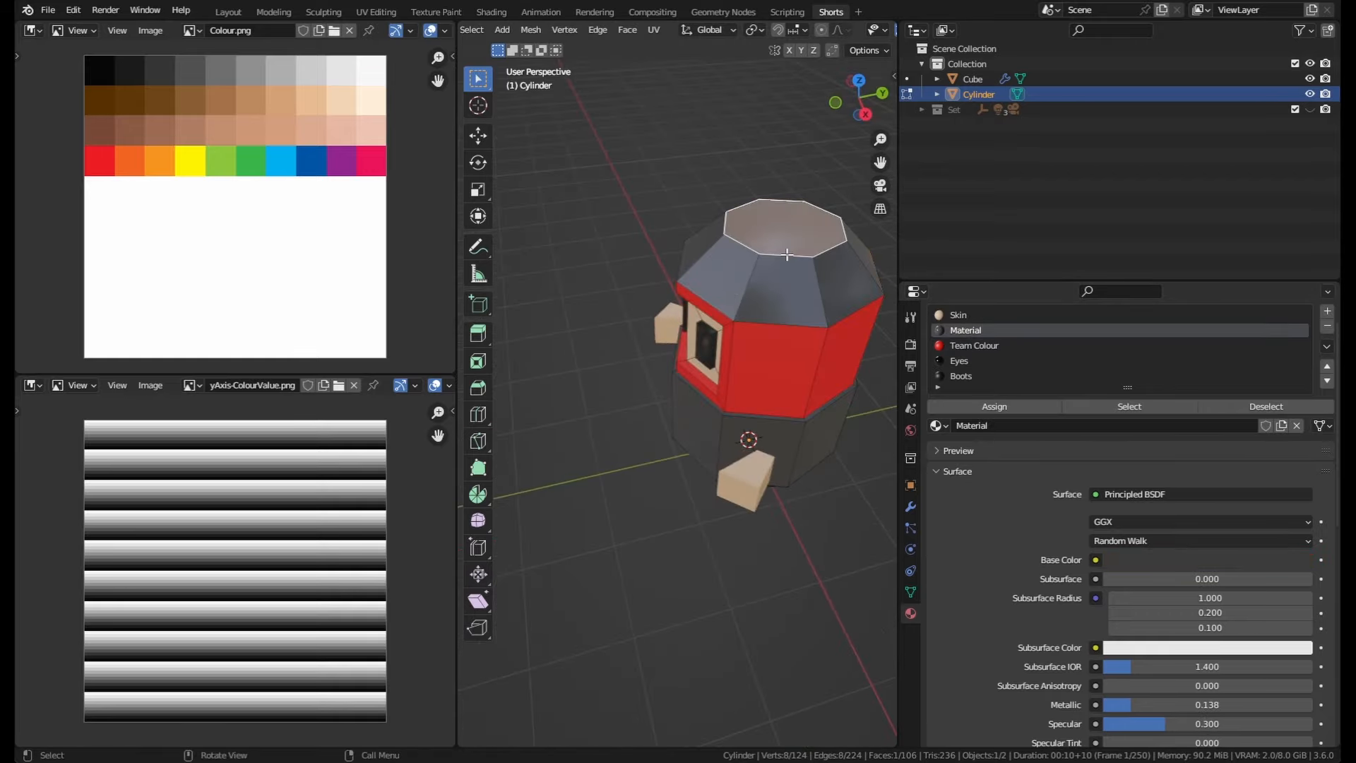
pyautogui.press('ctrl+KP_Add')
pyautogui.click(981, 330)
pyautogui.click(974, 345)
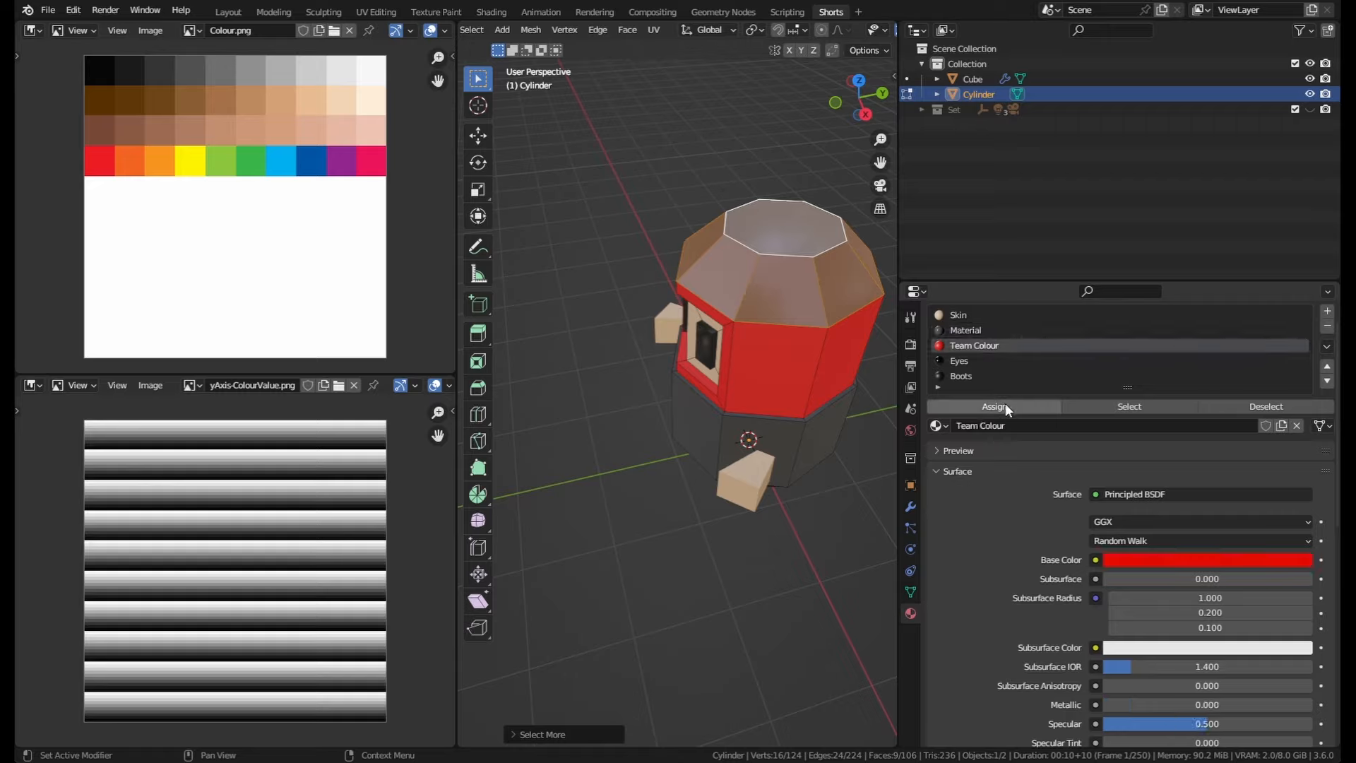
pyautogui.click(1005, 405)
pyautogui.moveTo(869, 353); pyautogui.dragTo(711, 443, button='middle')
pyautogui.press('Tab')
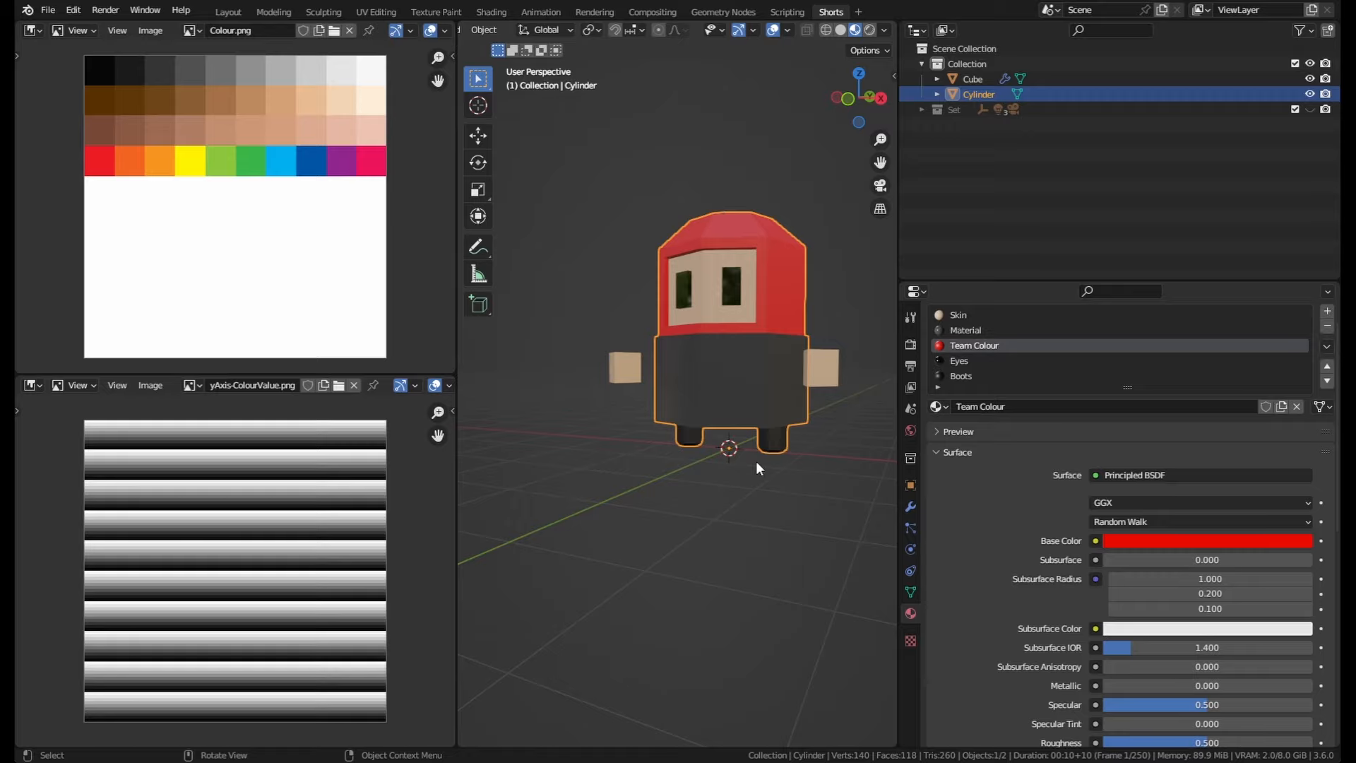
# Step: Inspect the coloured character and its material slots from several viewing angles
pyautogui.press('KP_1')
pyautogui.moveTo(647, 502); pyautogui.dragTo(716, 501, button='middle')
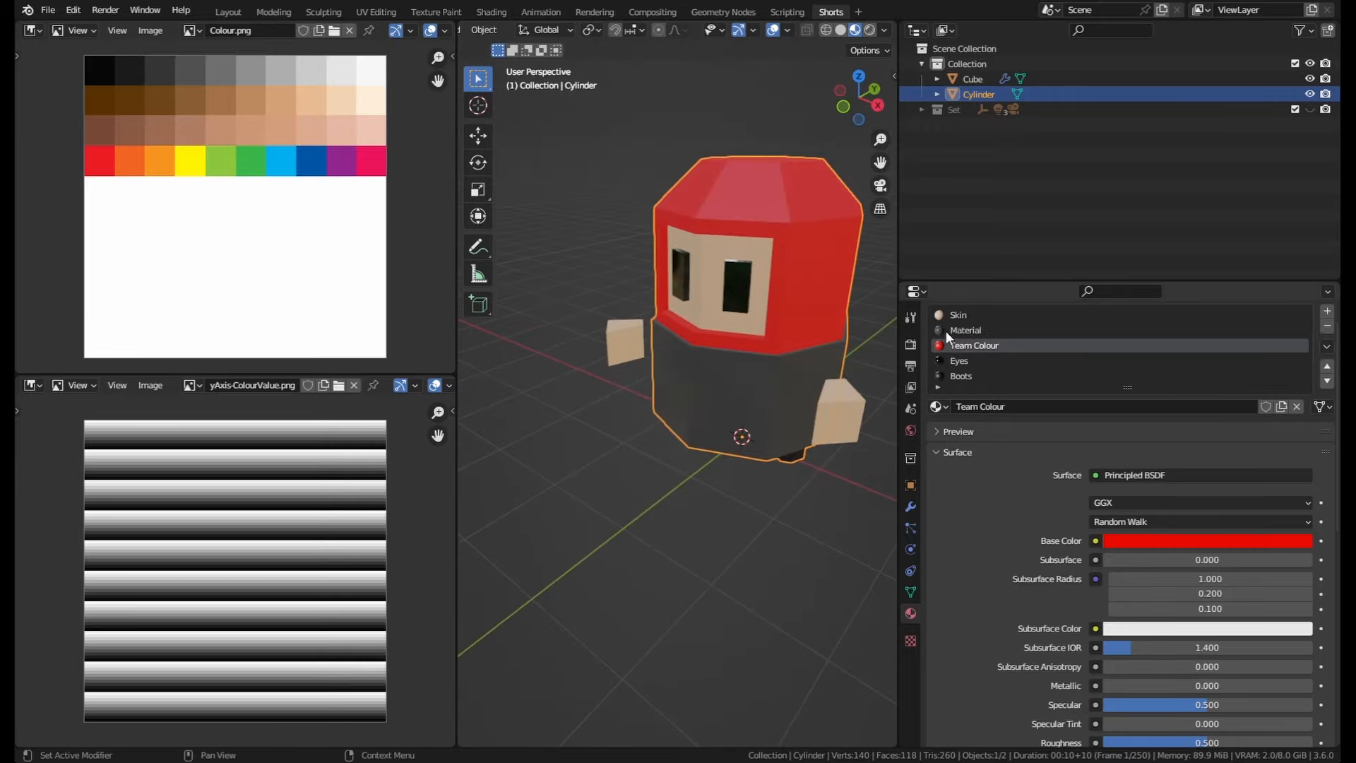
pyautogui.scroll(-2, 1005, 363)
pyautogui.scroll(4, 1002, 374)
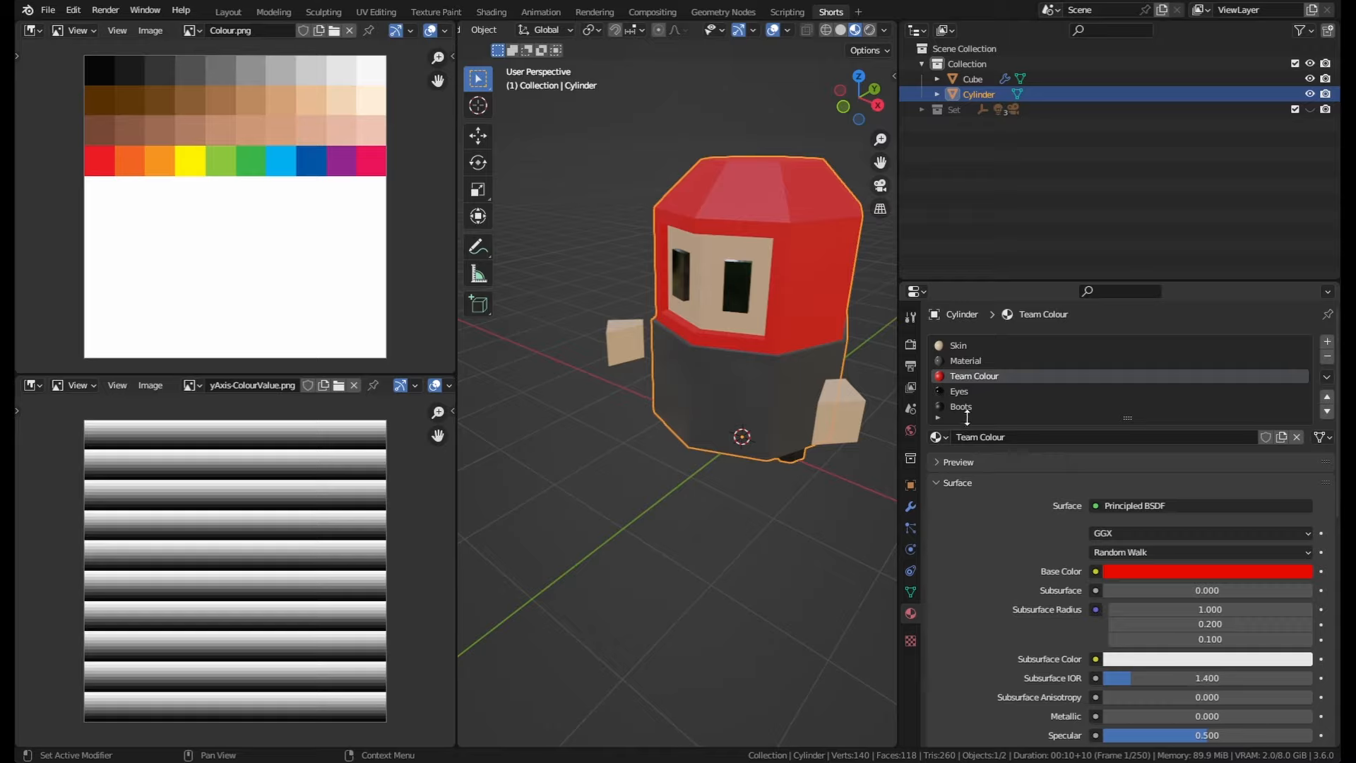
pyautogui.click(961, 345)
pyautogui.click(962, 390)
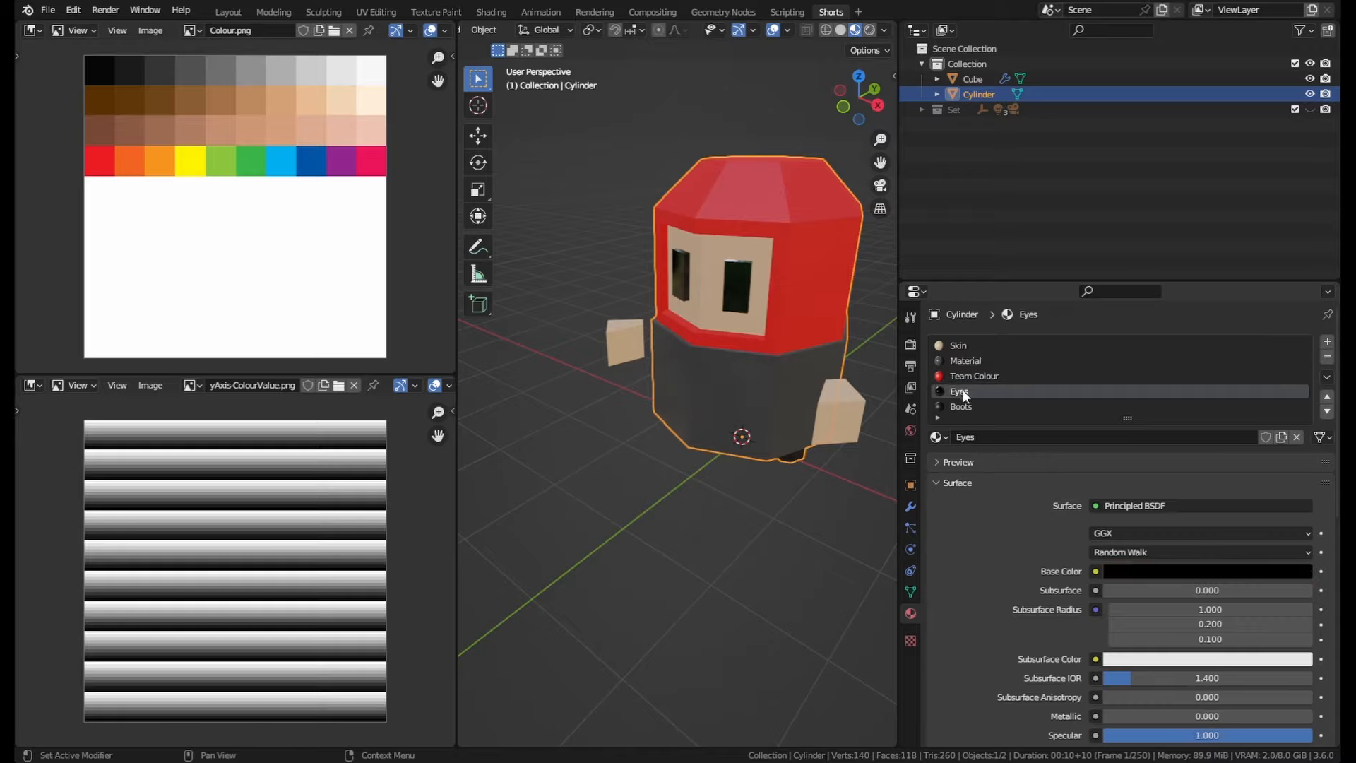
pyautogui.moveTo(685, 364); pyautogui.dragTo(743, 333, button='middle')
pyautogui.scroll(5, 746, 339)
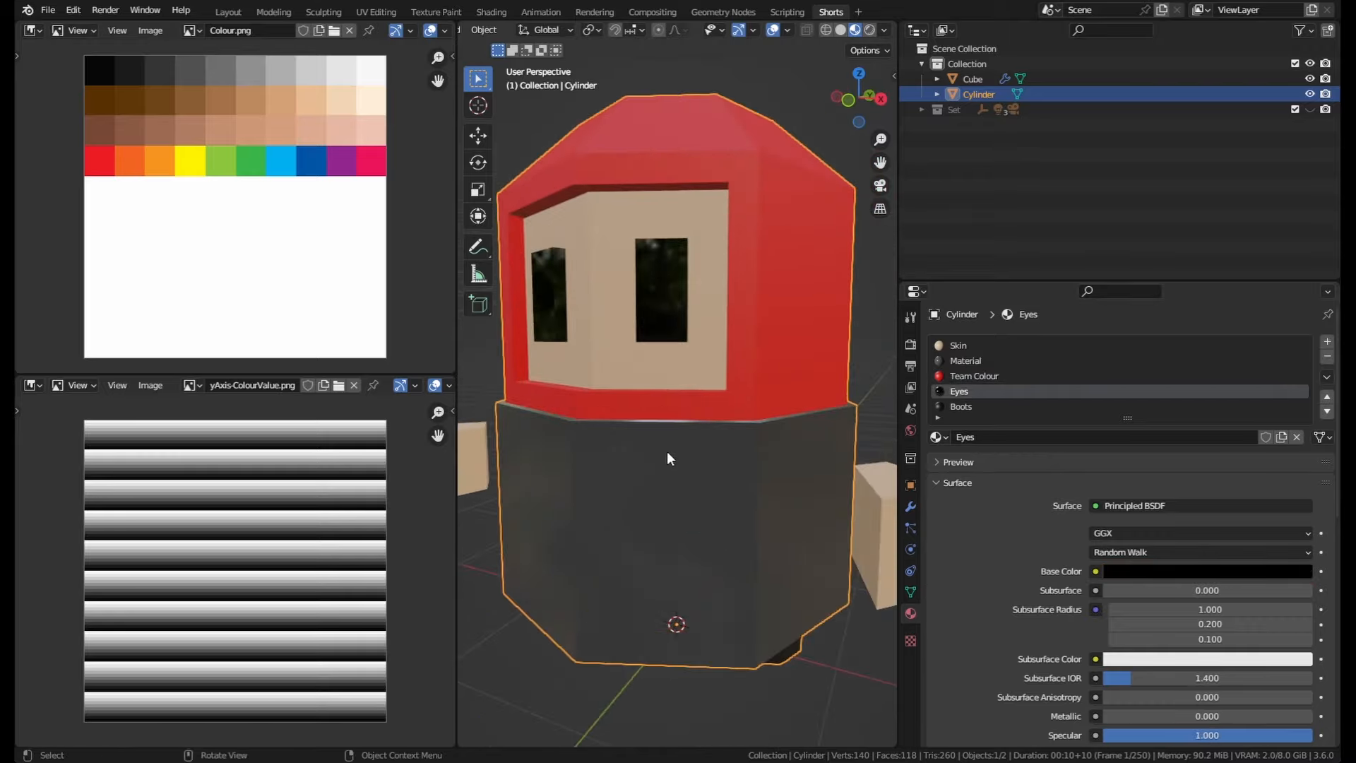
pyautogui.moveTo(666, 450); pyautogui.dragTo(717, 387, button='middle')
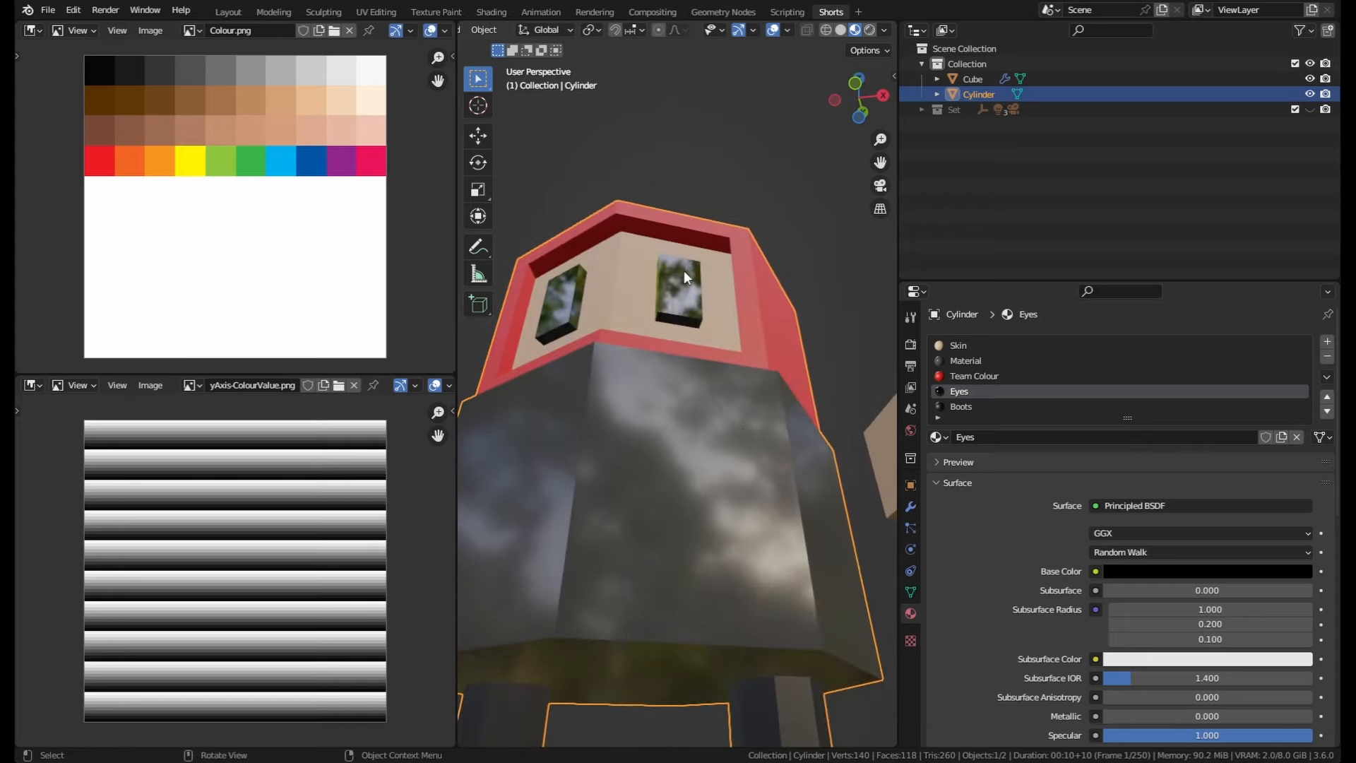
# Step: Remove all material slots from the cylinder body
pyautogui.scroll(-5, 643, 285)
pyautogui.moveTo(643, 285); pyautogui.dragTo(667, 374, button='middle')
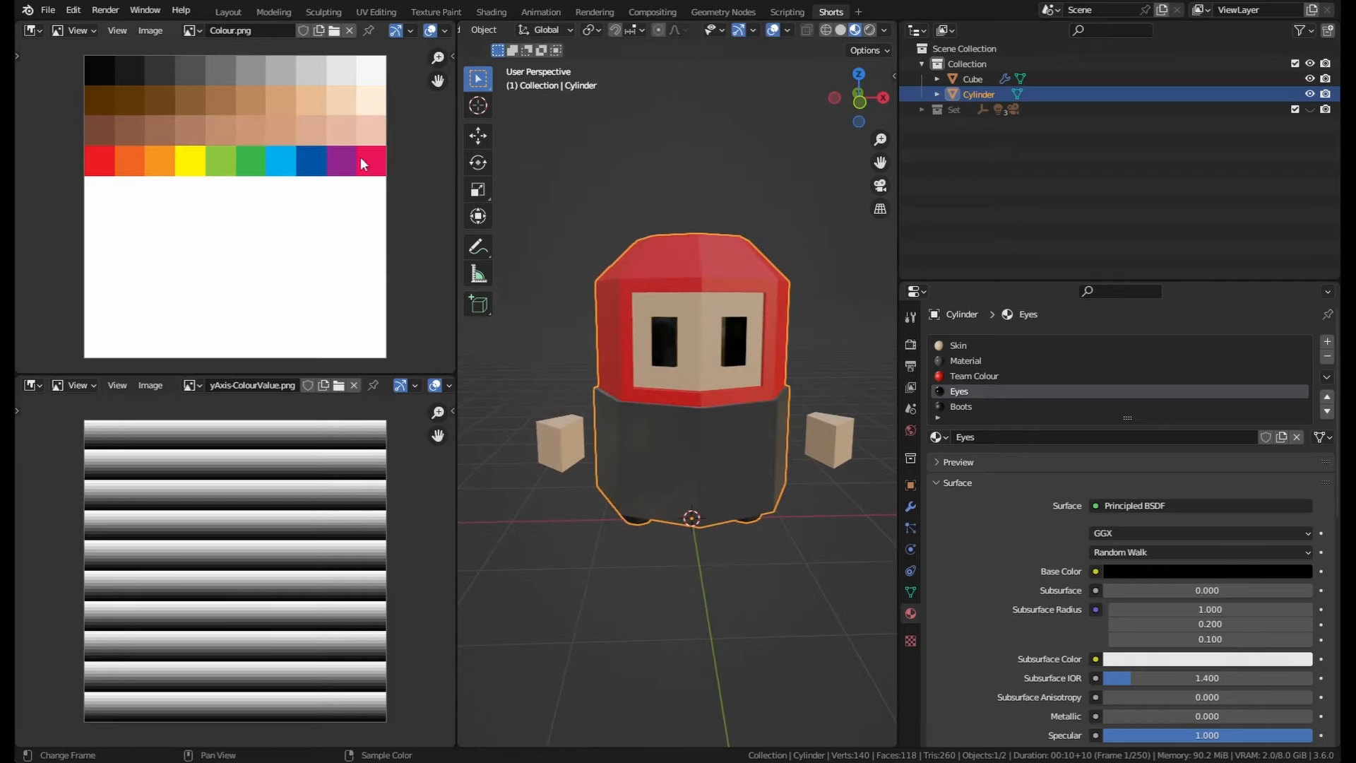
pyautogui.click(1091, 404)
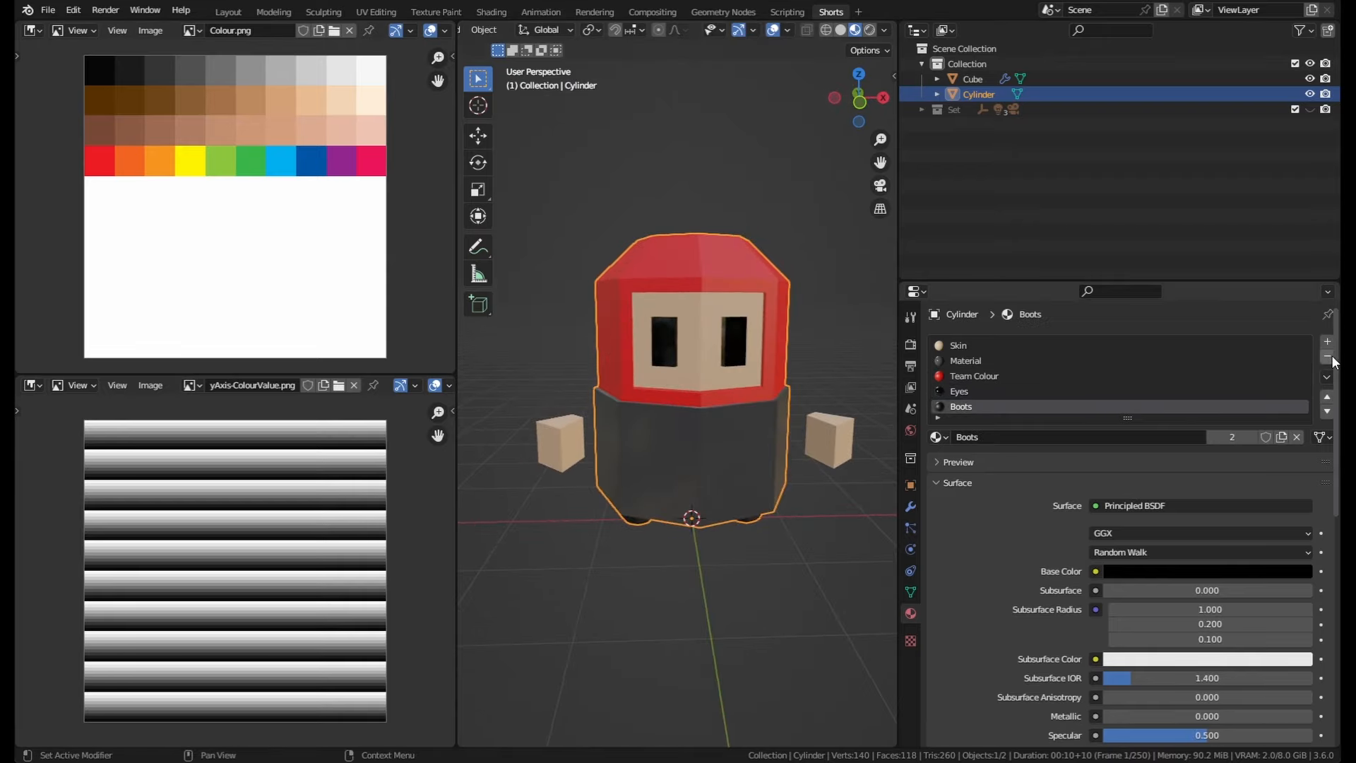
pyautogui.click(1328, 358)
pyautogui.click(1328, 357)
pyautogui.click(1328, 357)
pyautogui.click(1331, 359)
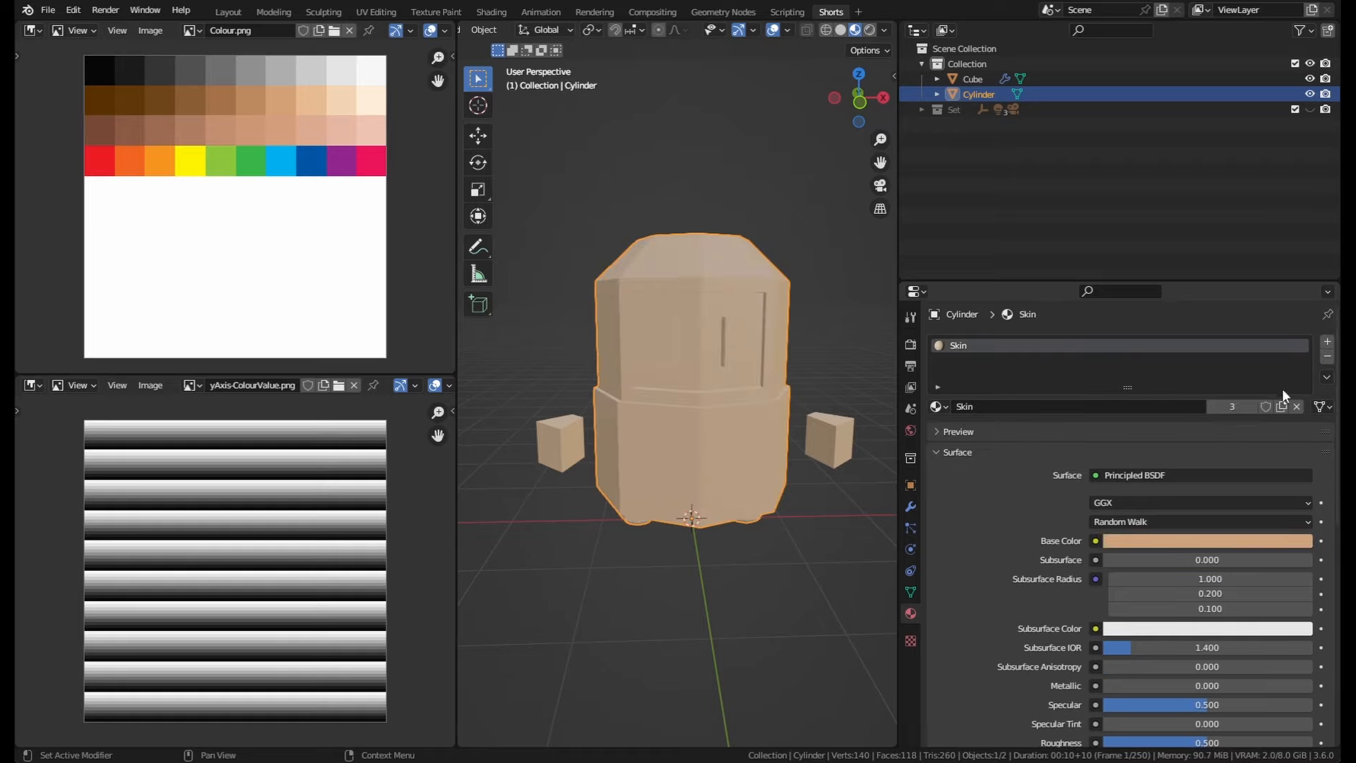
pyautogui.click(1330, 359)
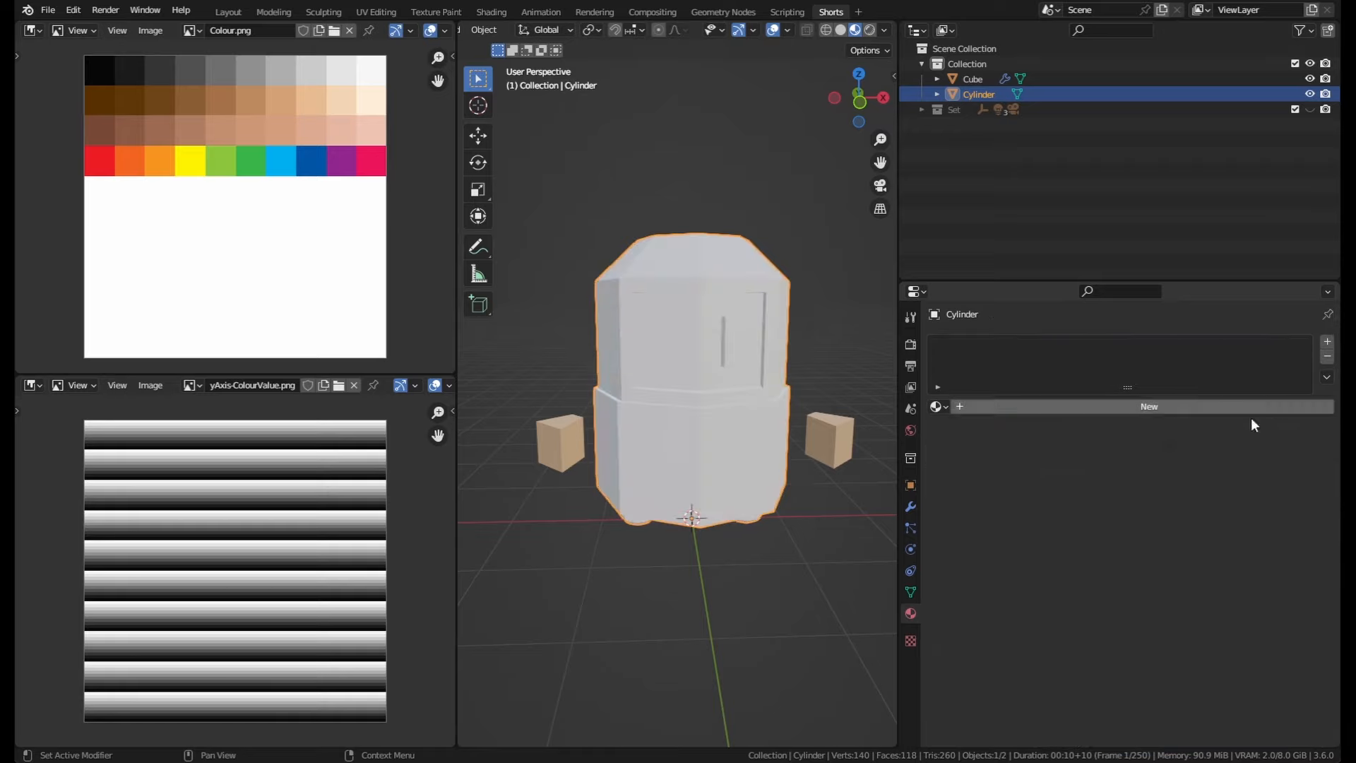
# Step: Create a new material for the cylinder and name it Character 1
pyautogui.click(1037, 405)
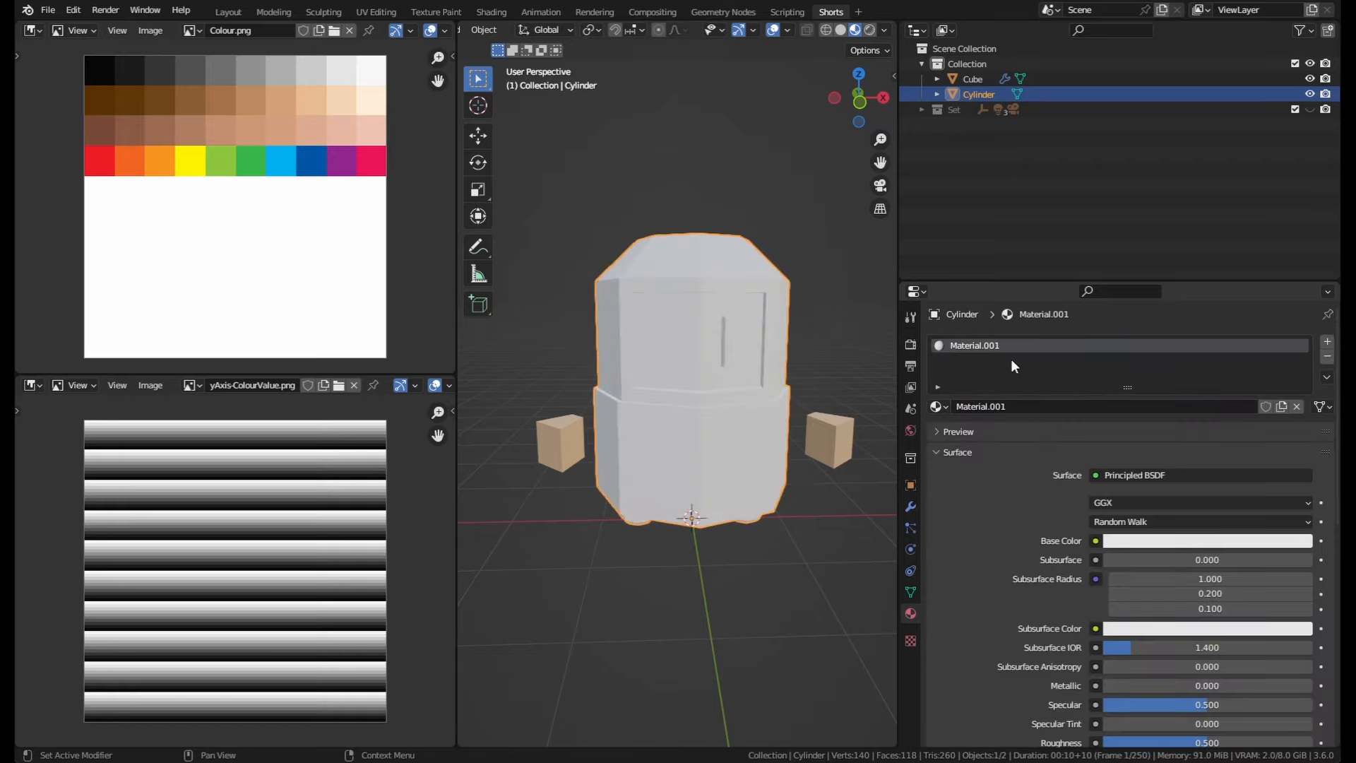
pyautogui.click(1036, 408)
pyautogui.write('Character 1')
pyautogui.press('Return')
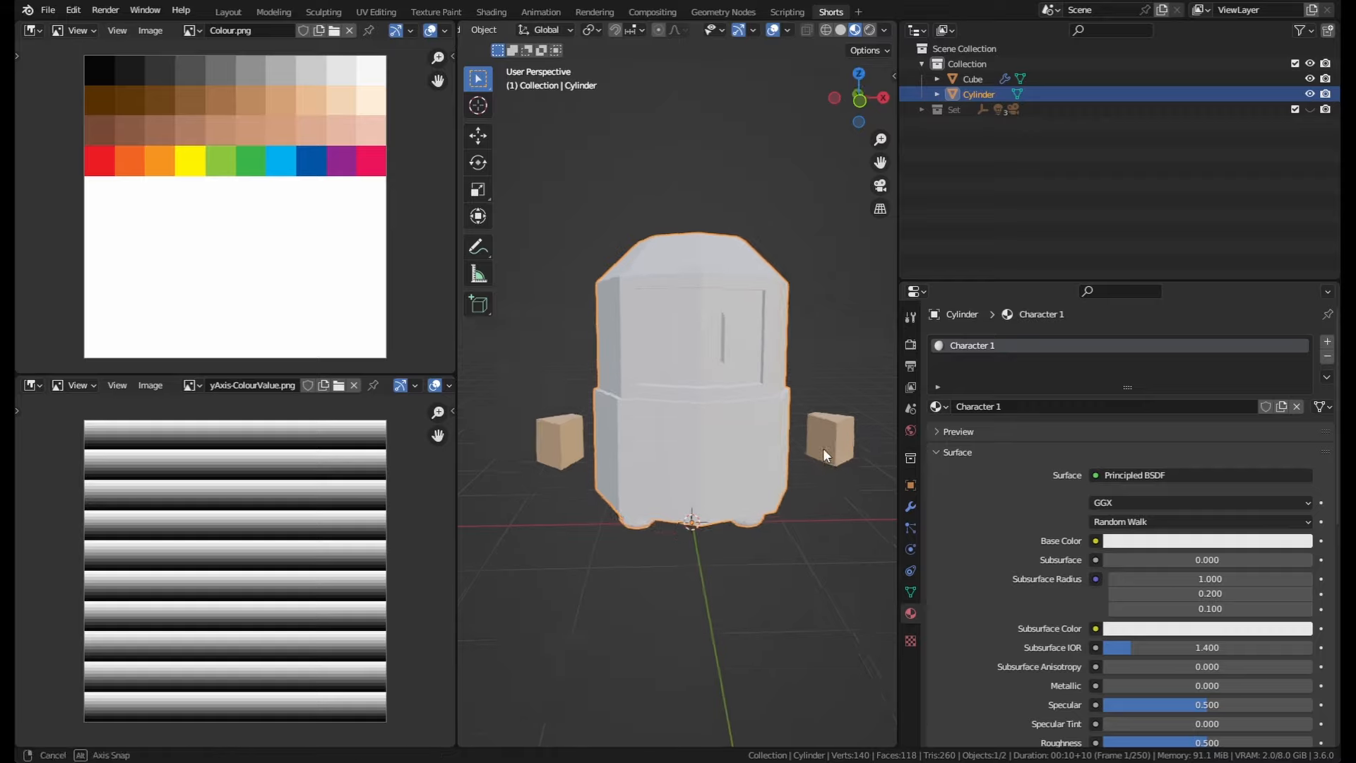
# Step: Select the cube hands, remove their material slot, and assign the Character 1 material instead
pyautogui.moveTo(823, 448); pyautogui.dragTo(835, 423, button='middle')
pyautogui.click(834, 421)
pyautogui.click(1328, 356)
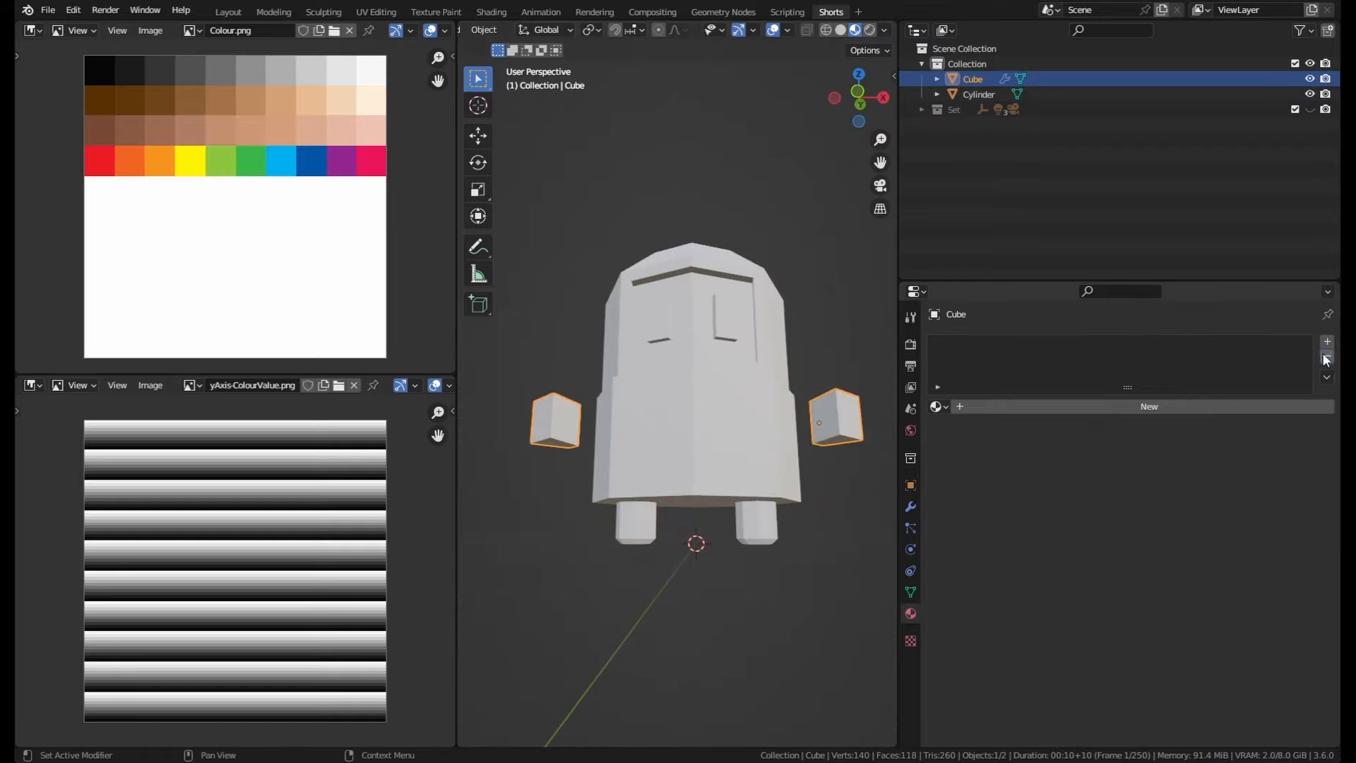
pyautogui.click(942, 406)
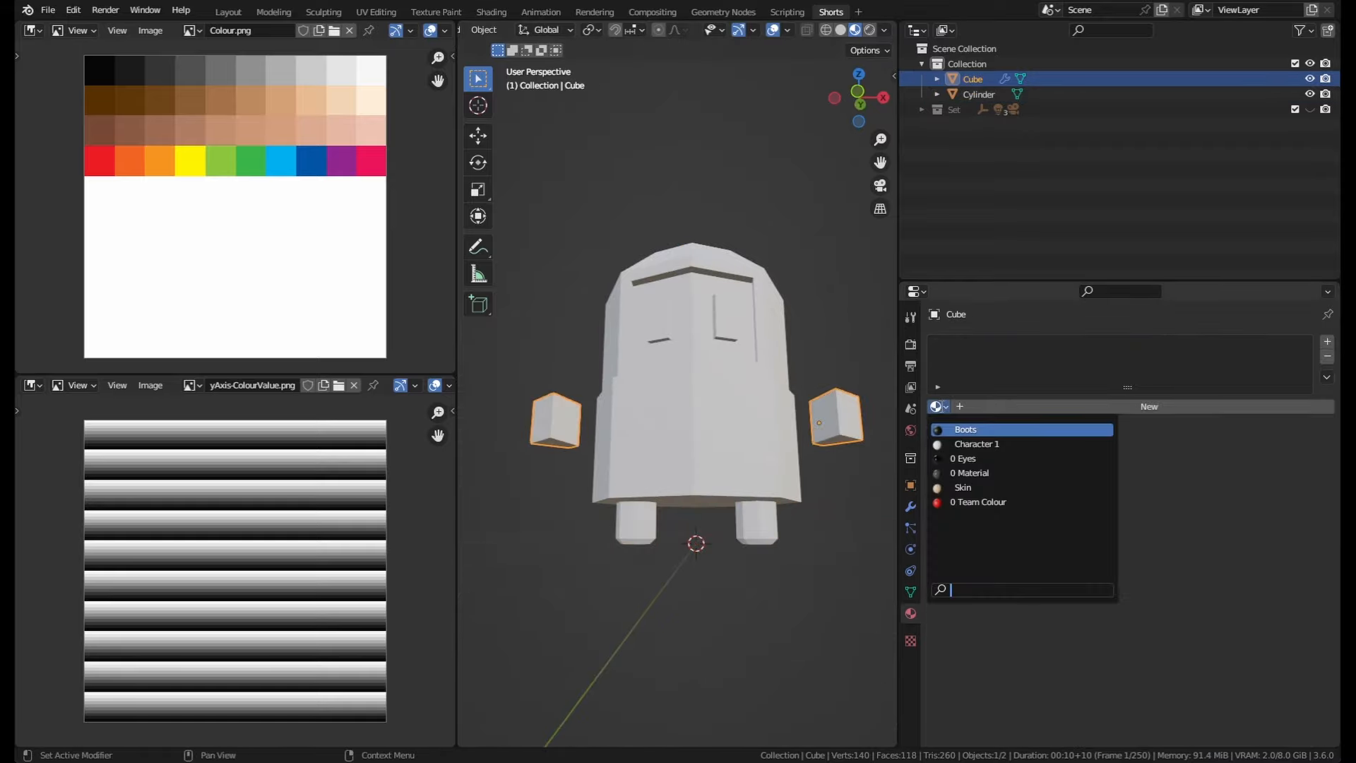
pyautogui.click(977, 443)
pyautogui.moveTo(765, 454); pyautogui.dragTo(730, 514, button='middle')
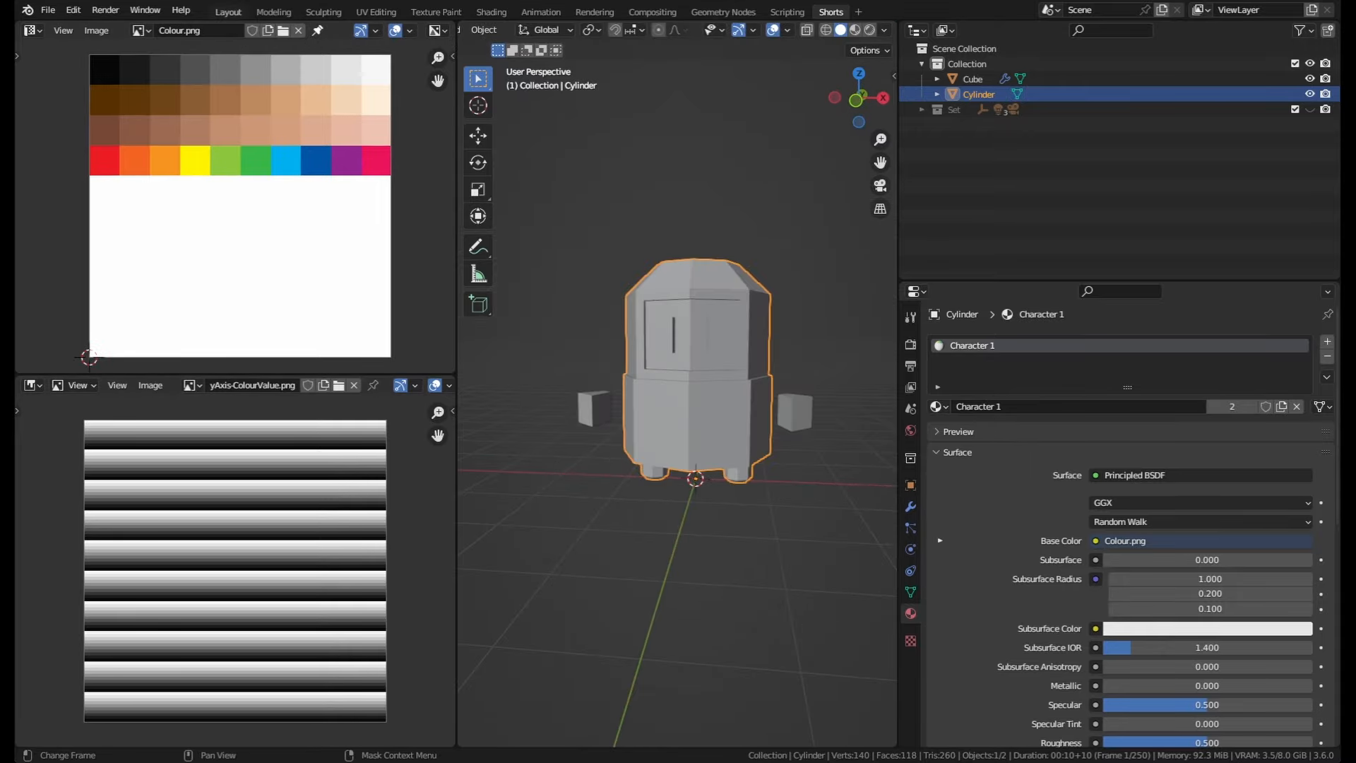
pyautogui.click(229, 12)
pyautogui.moveTo(363, 217); pyautogui.dragTo(459, 233, button='middle')
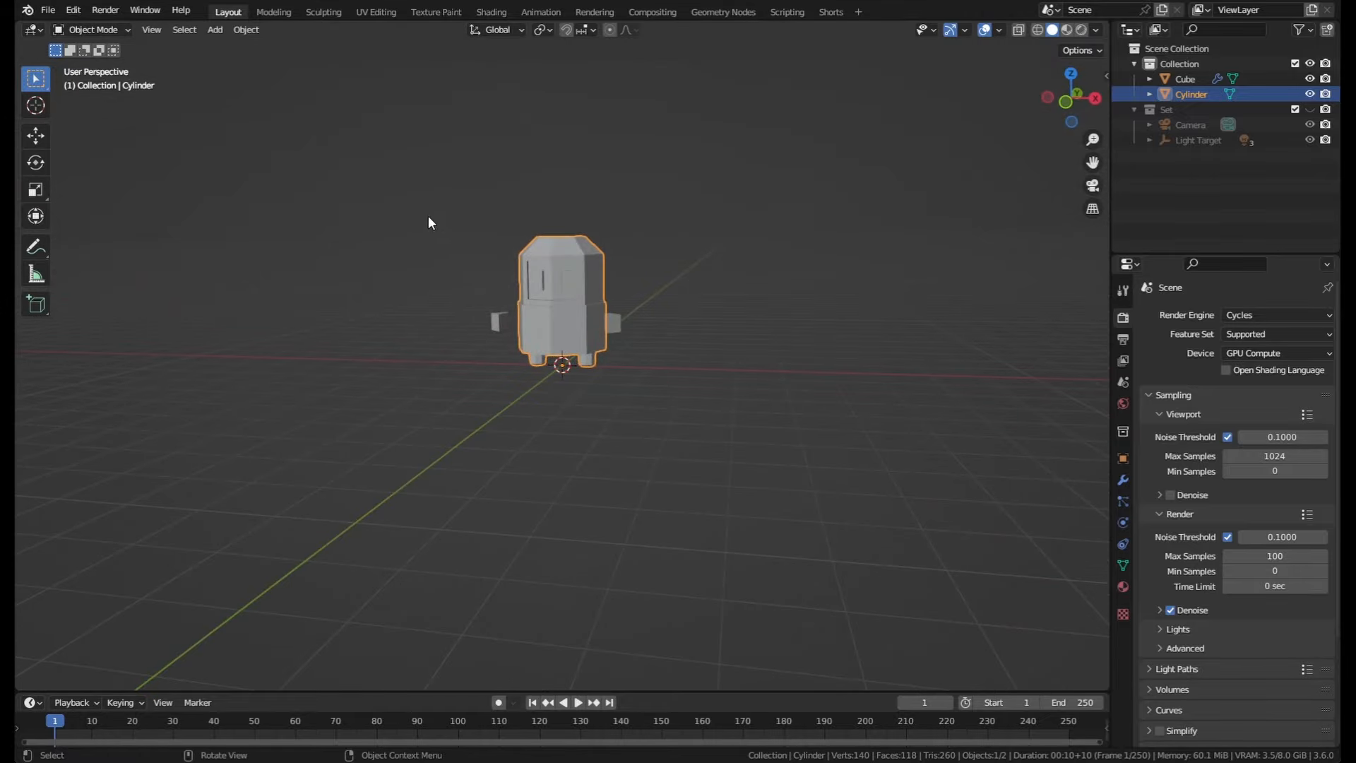
pyautogui.hotkey('ctrl', 'pageup')
pyautogui.moveTo(675, 212); pyautogui.dragTo(706, 230, button='middle')
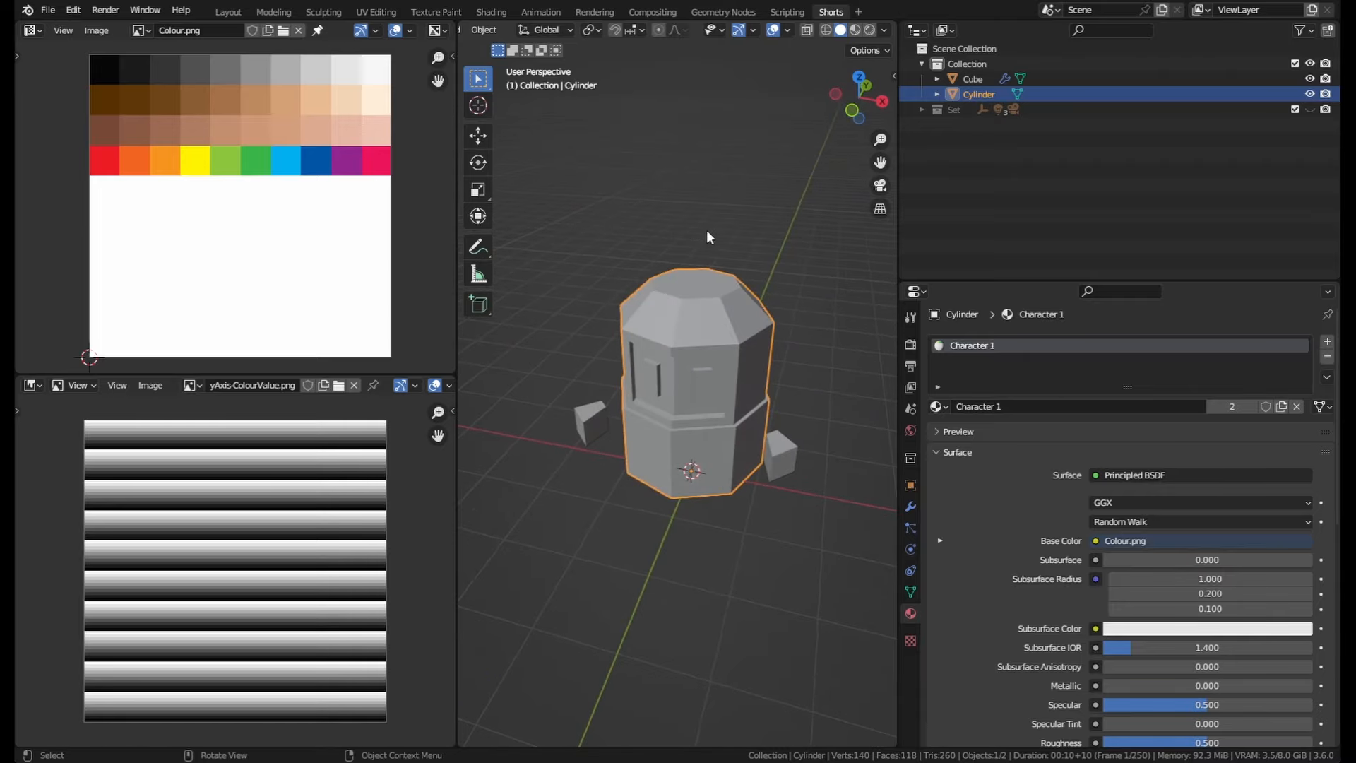
# Step: In the Layout workspace, split the 3D viewport vertically into two areas
pyautogui.click(225, 12)
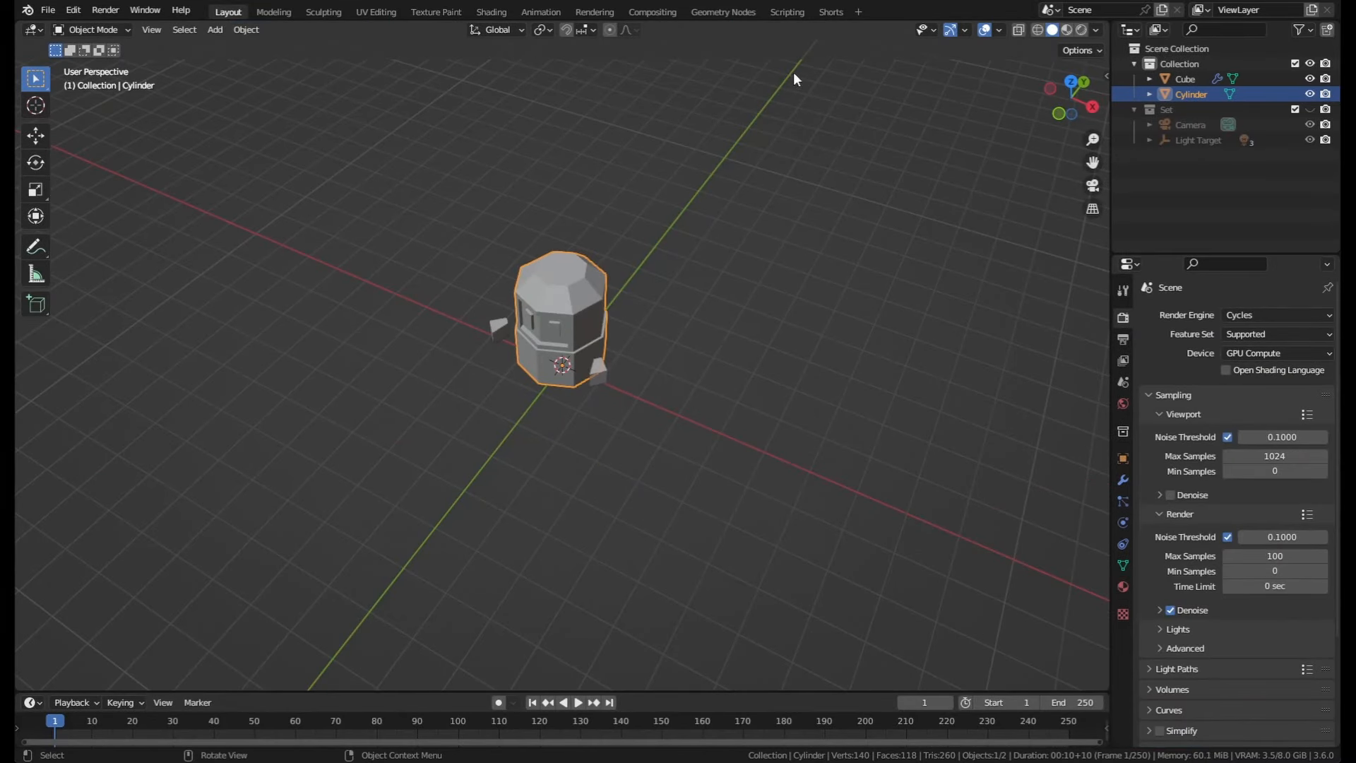
pyautogui.rightClick(1109, 127)
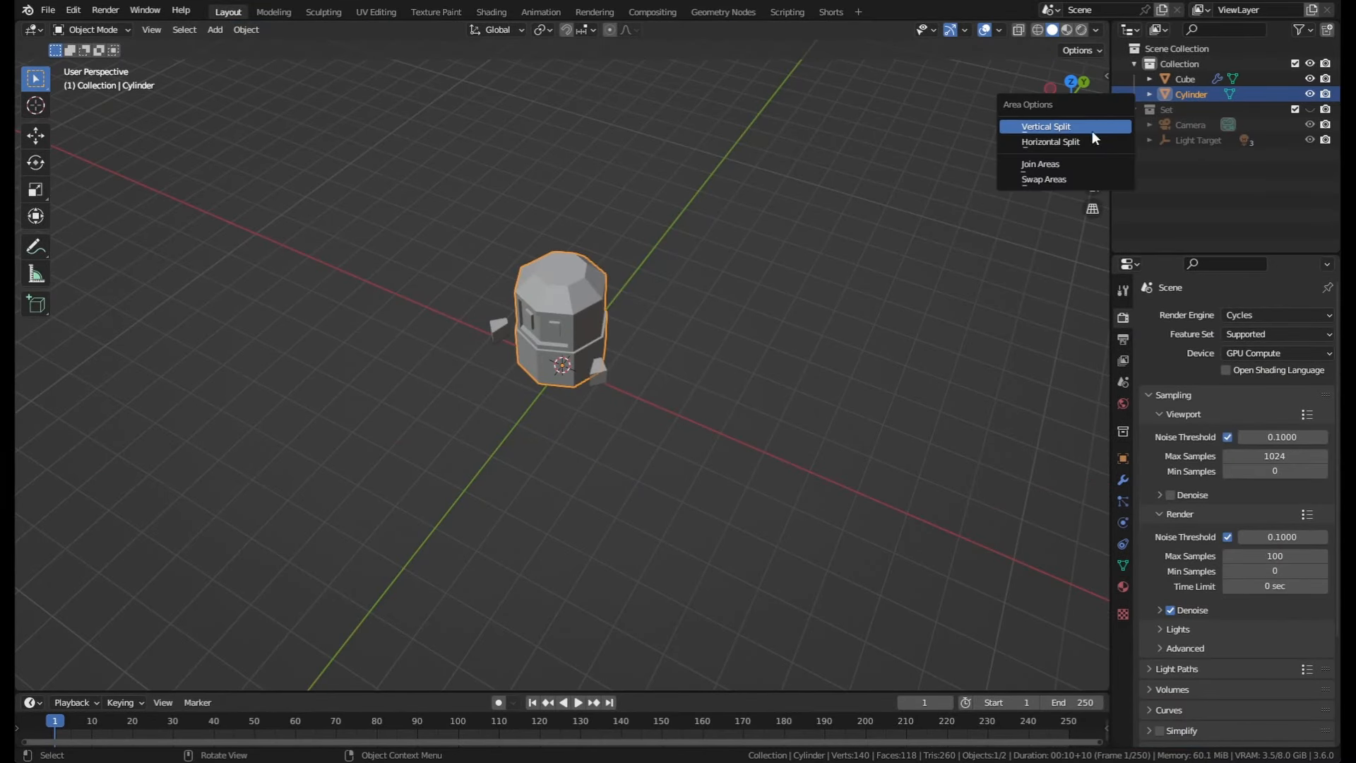
pyautogui.rightClick(908, 22)
pyautogui.rightClick(1113, 69)
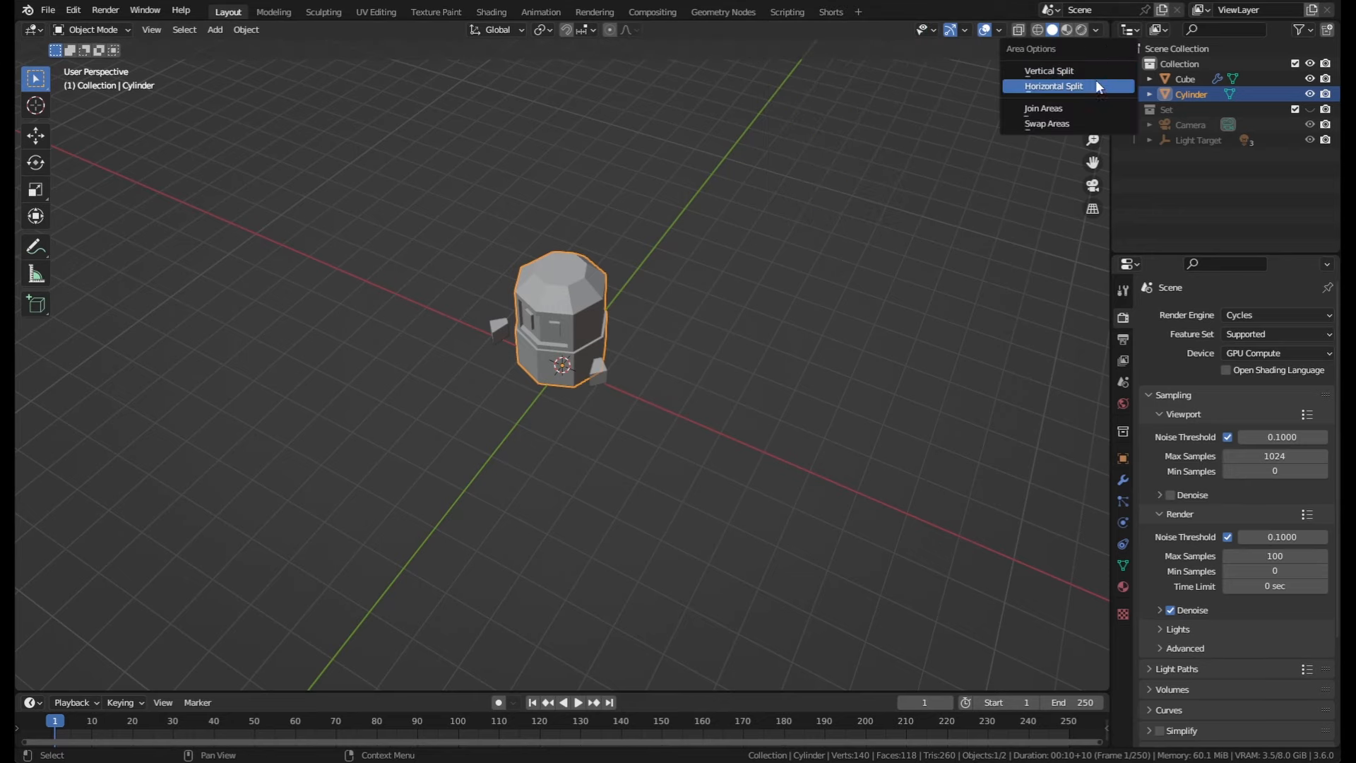
pyautogui.click(1062, 78)
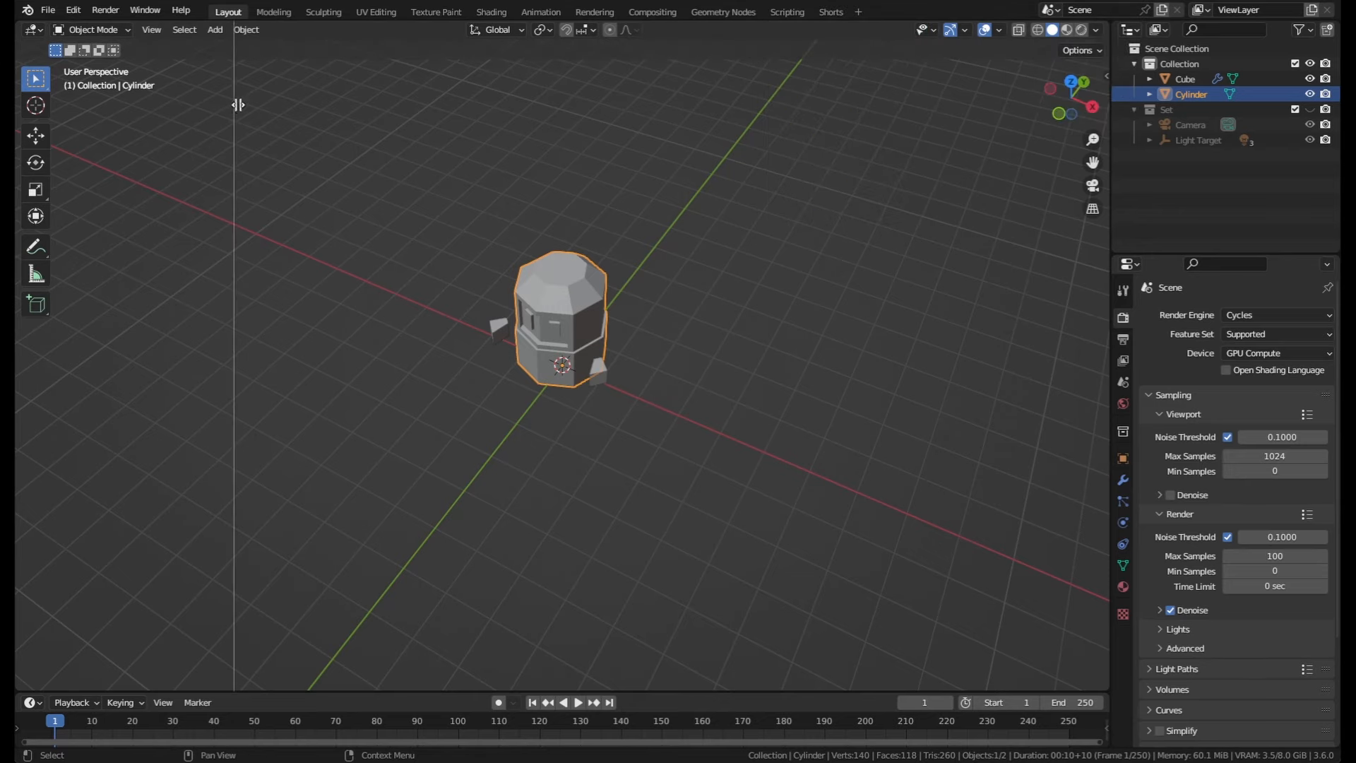
pyautogui.click(374, 127)
# Step: Split the narrower viewport horizontally and turn its upper half into an Image Editor
pyautogui.rightClick(376, 127)
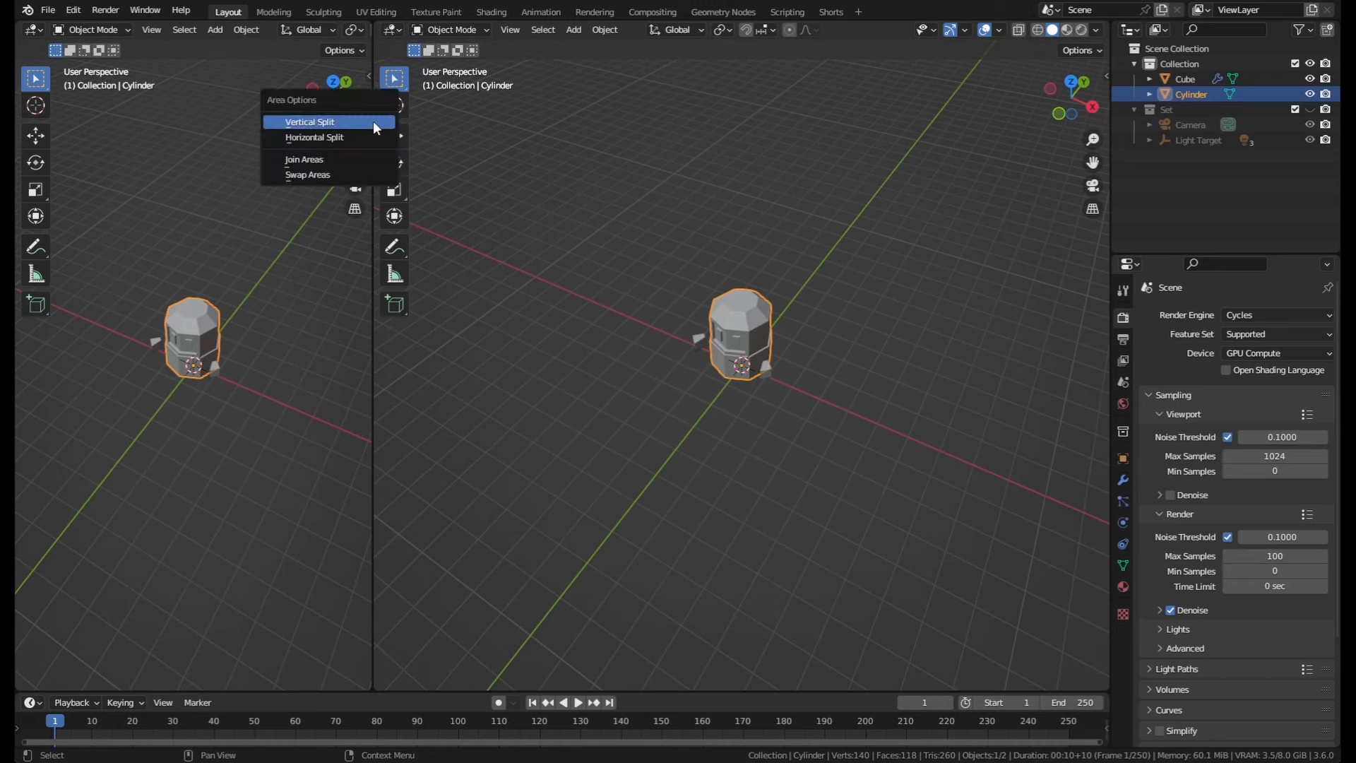
pyautogui.click(309, 139)
pyautogui.click(197, 365)
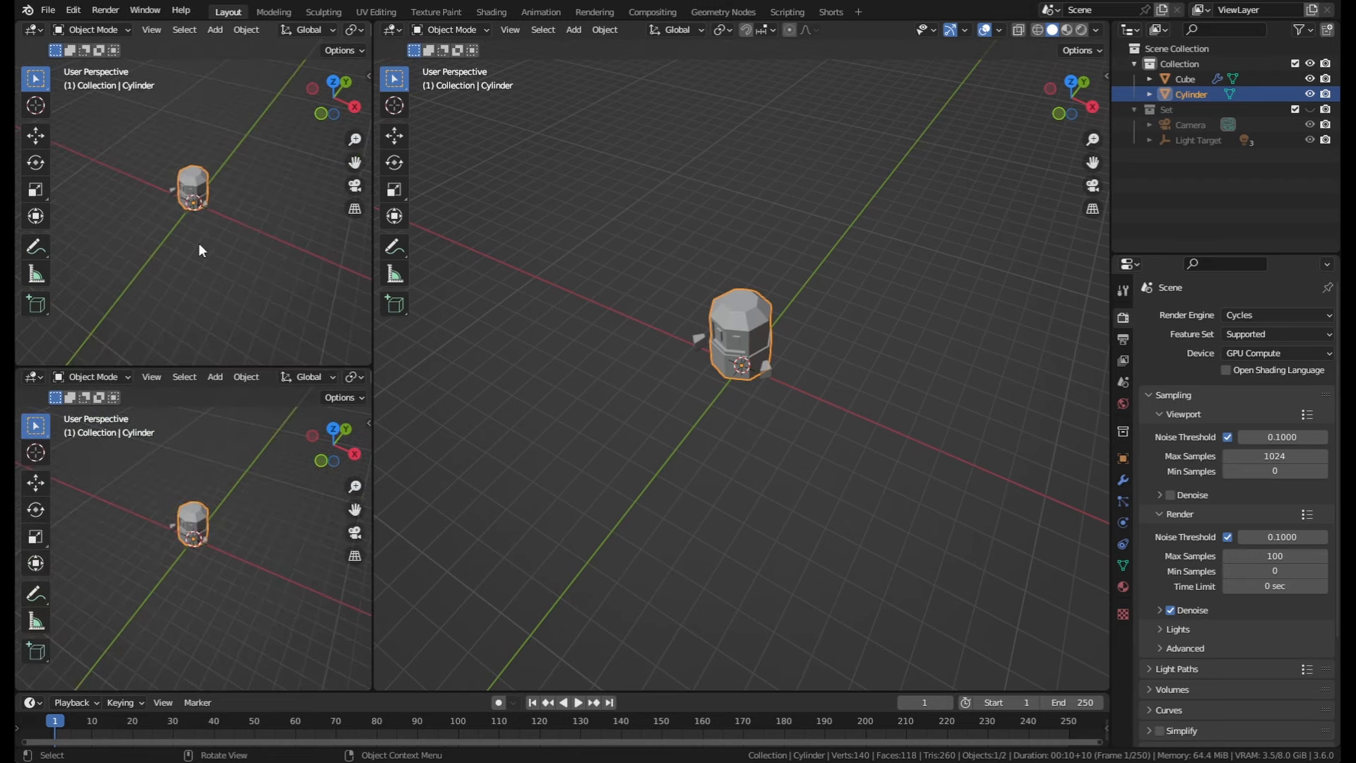
pyautogui.click(34, 30)
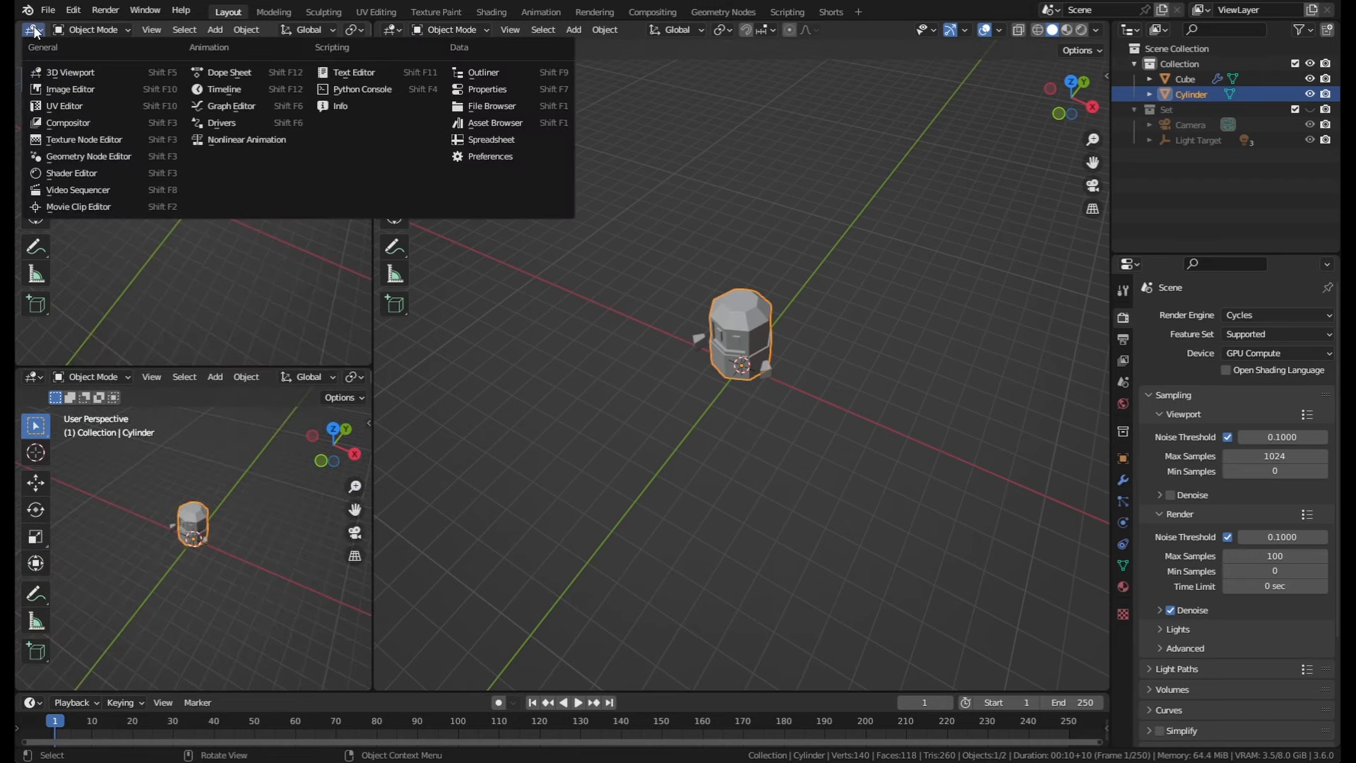
pyautogui.click(54, 106)
# Step: Open the editor type choices for the lower small viewport to change it
pyautogui.click(34, 378)
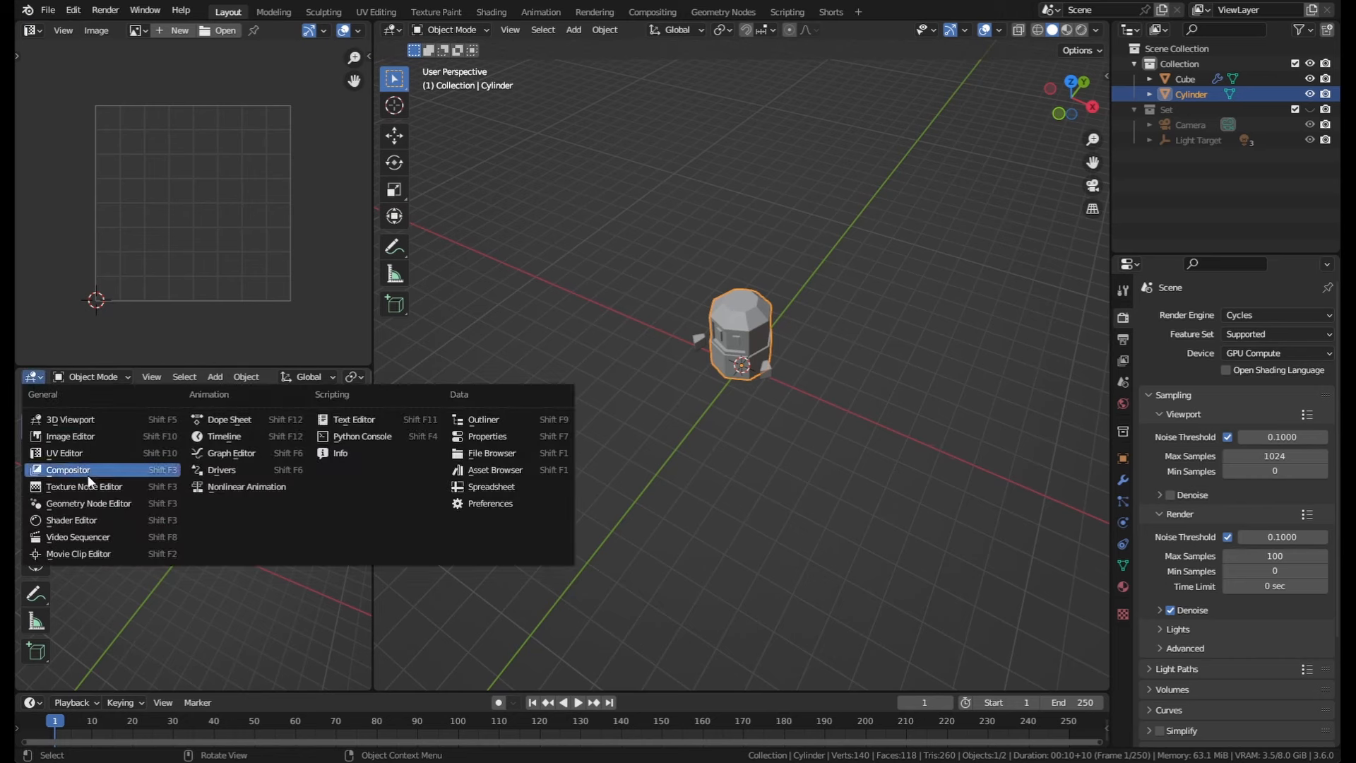
pyautogui.press('Escape')
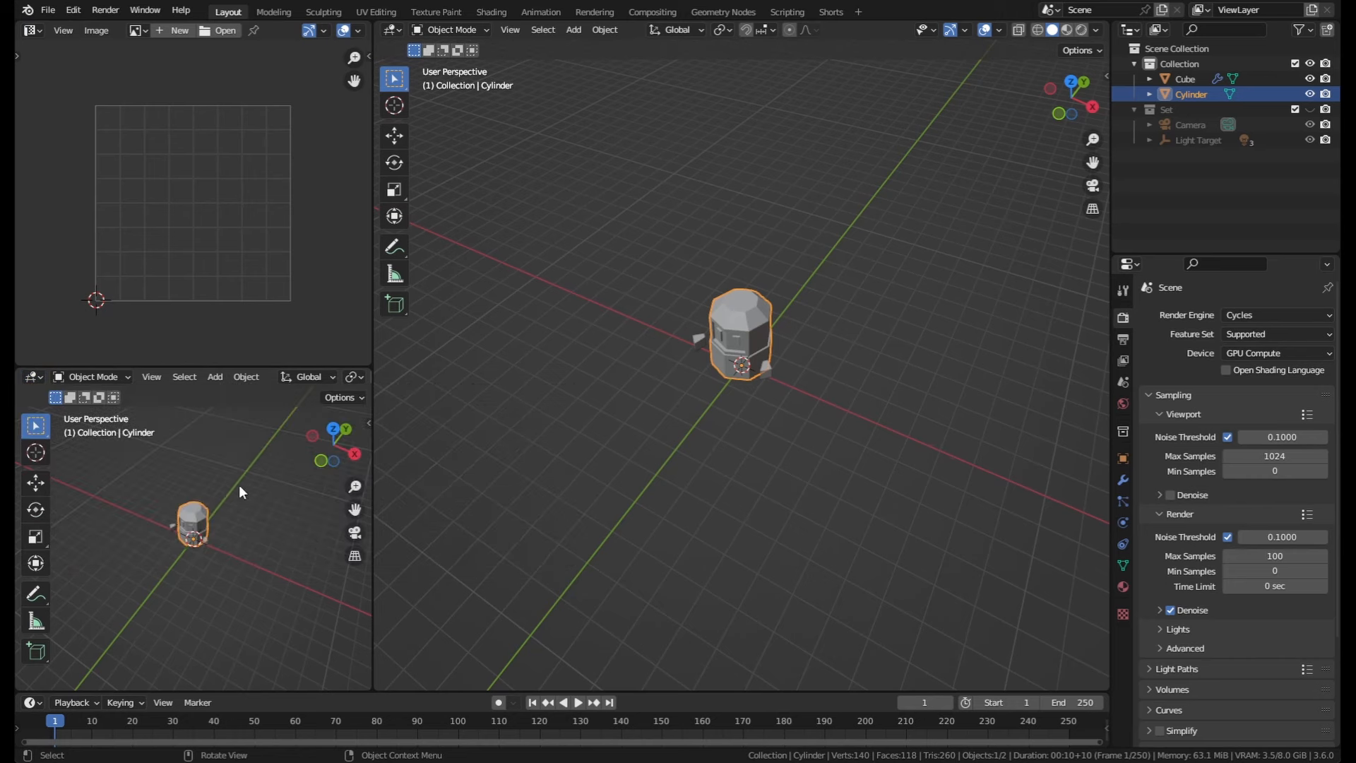
pyautogui.click(34, 376)
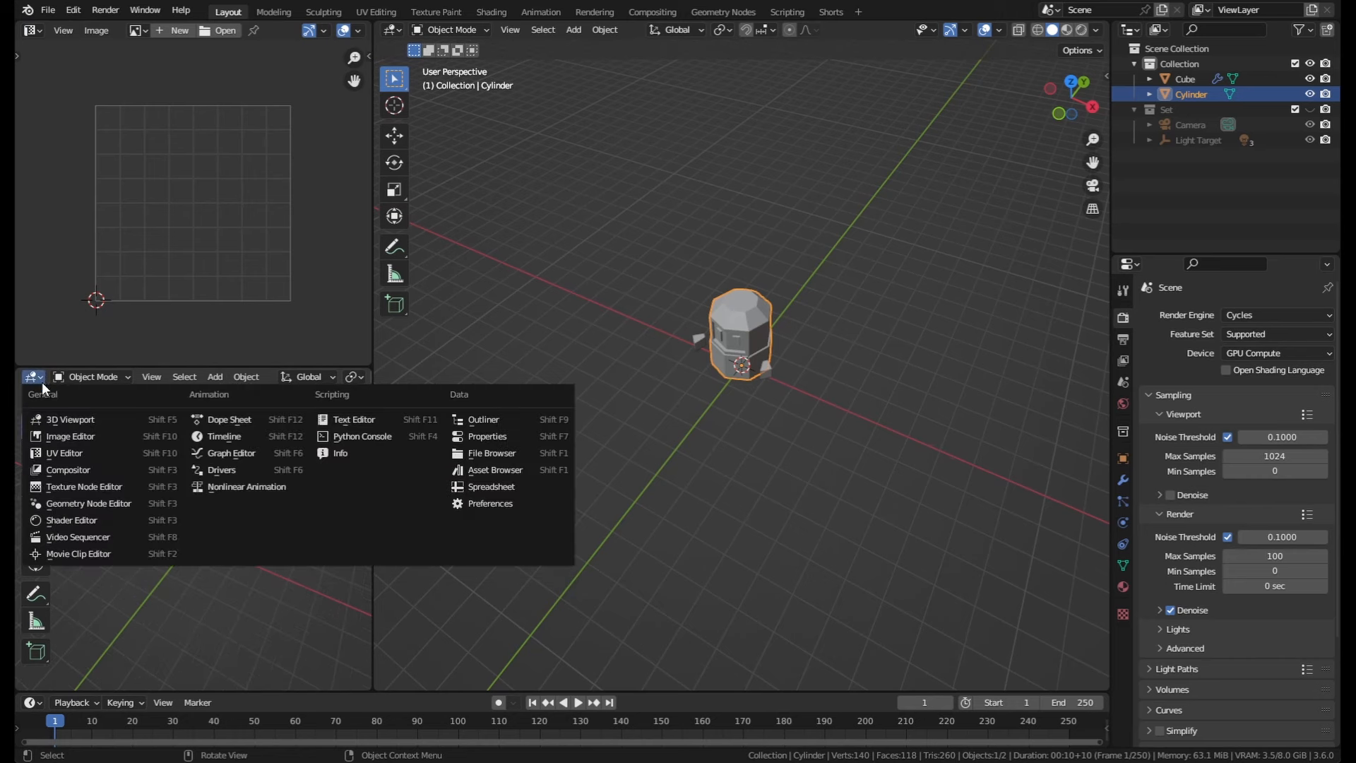
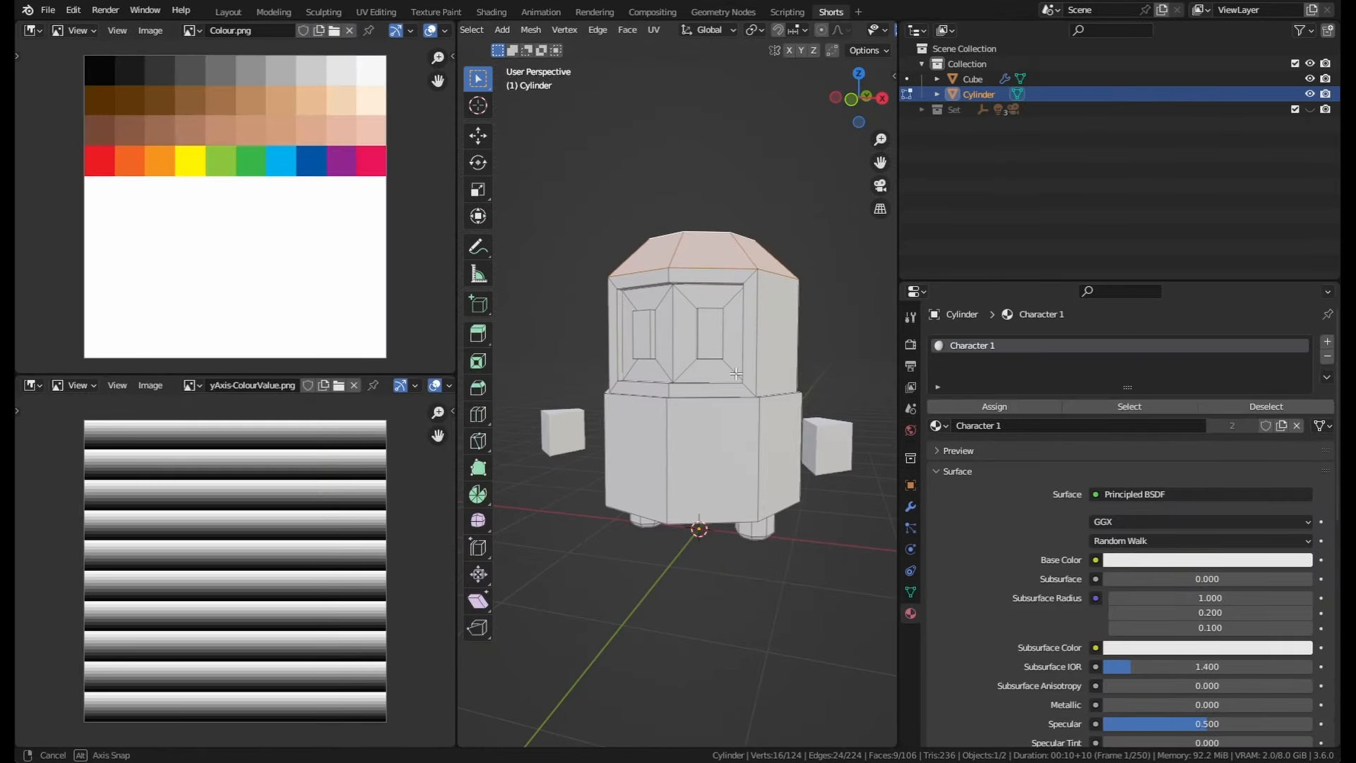
# Step: Select the two eye faces on the cylinder and grow the selection by one ring
pyautogui.moveTo(736, 373); pyautogui.dragTo(737, 349, button='middle')
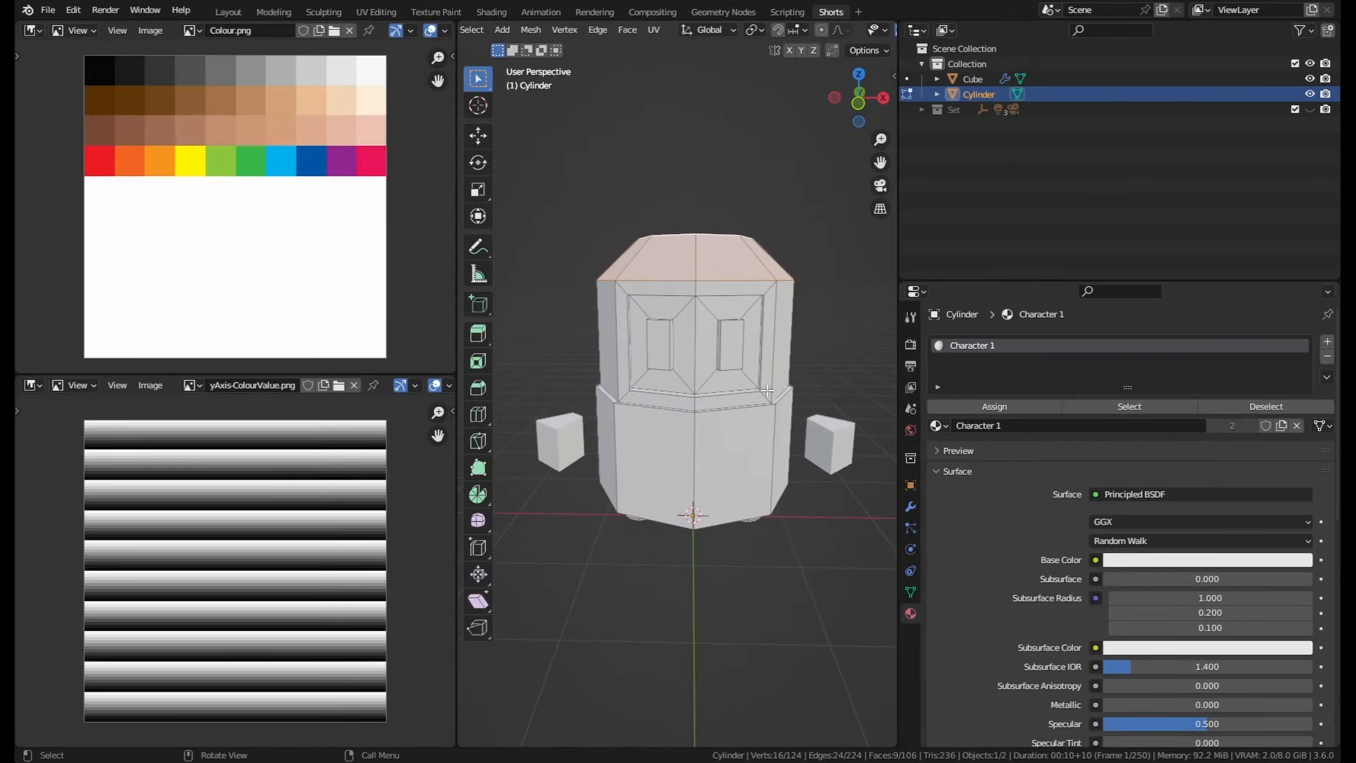
pyautogui.click(737, 345)
pyautogui.keyDown('shift'); pyautogui.click(659, 345); pyautogui.keyUp('shift')
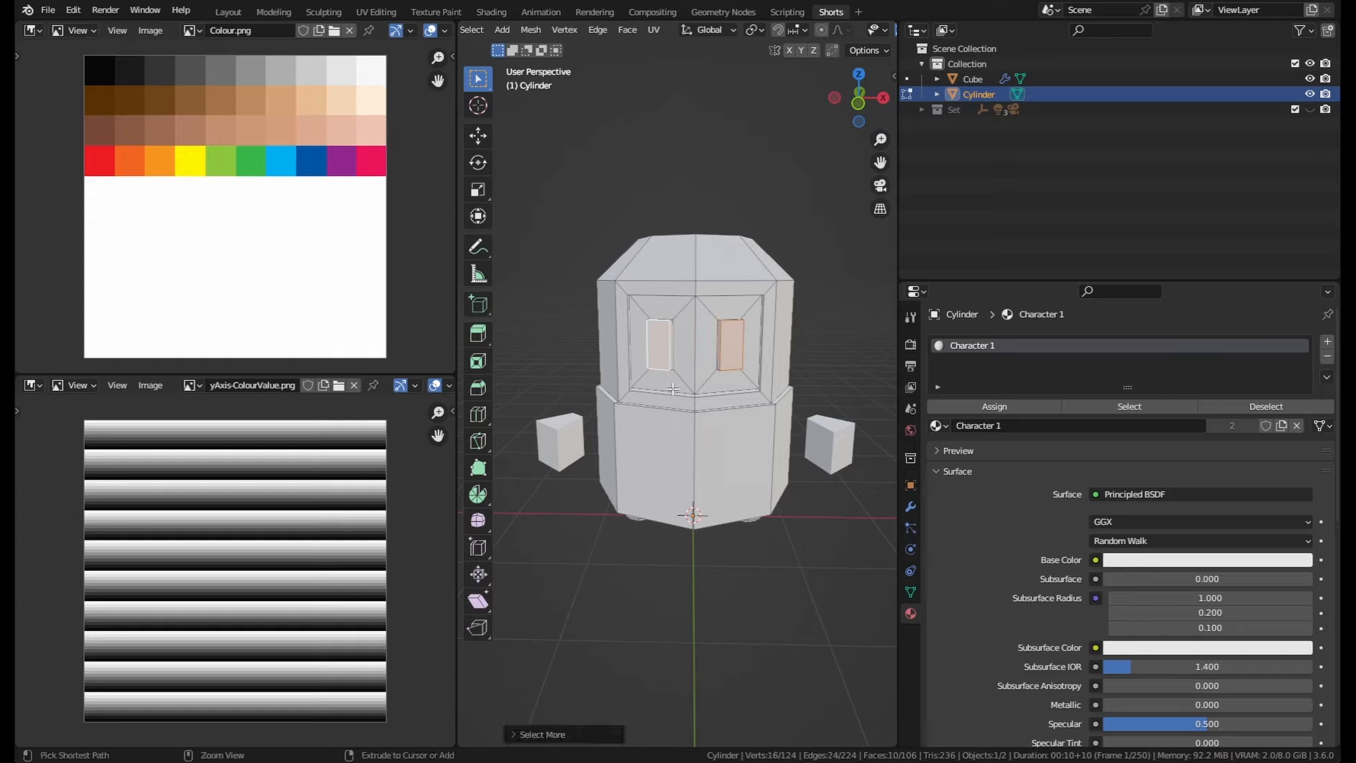
pyautogui.press('ctrl+KP_Add')
pyautogui.moveTo(768, 340)
pyautogui.mouseDown(button='middle')
pyautogui.moveTo(716, 414)
pyautogui.moveTo(706, 394)
pyautogui.moveTo(761, 343)
pyautogui.mouseUp(button='middle')
pyautogui.scroll(4, 706, 394)
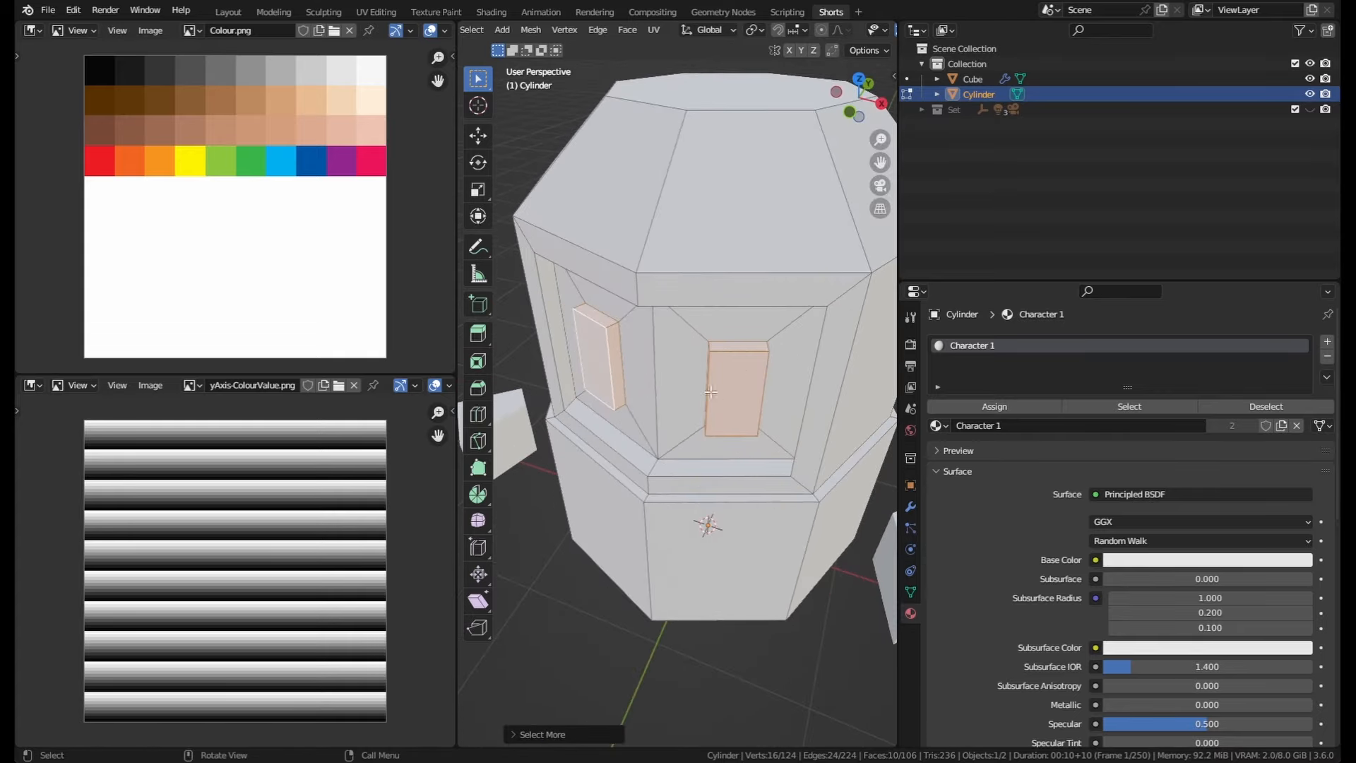
pyautogui.moveTo(687, 382); pyautogui.dragTo(695, 395, button='middle')
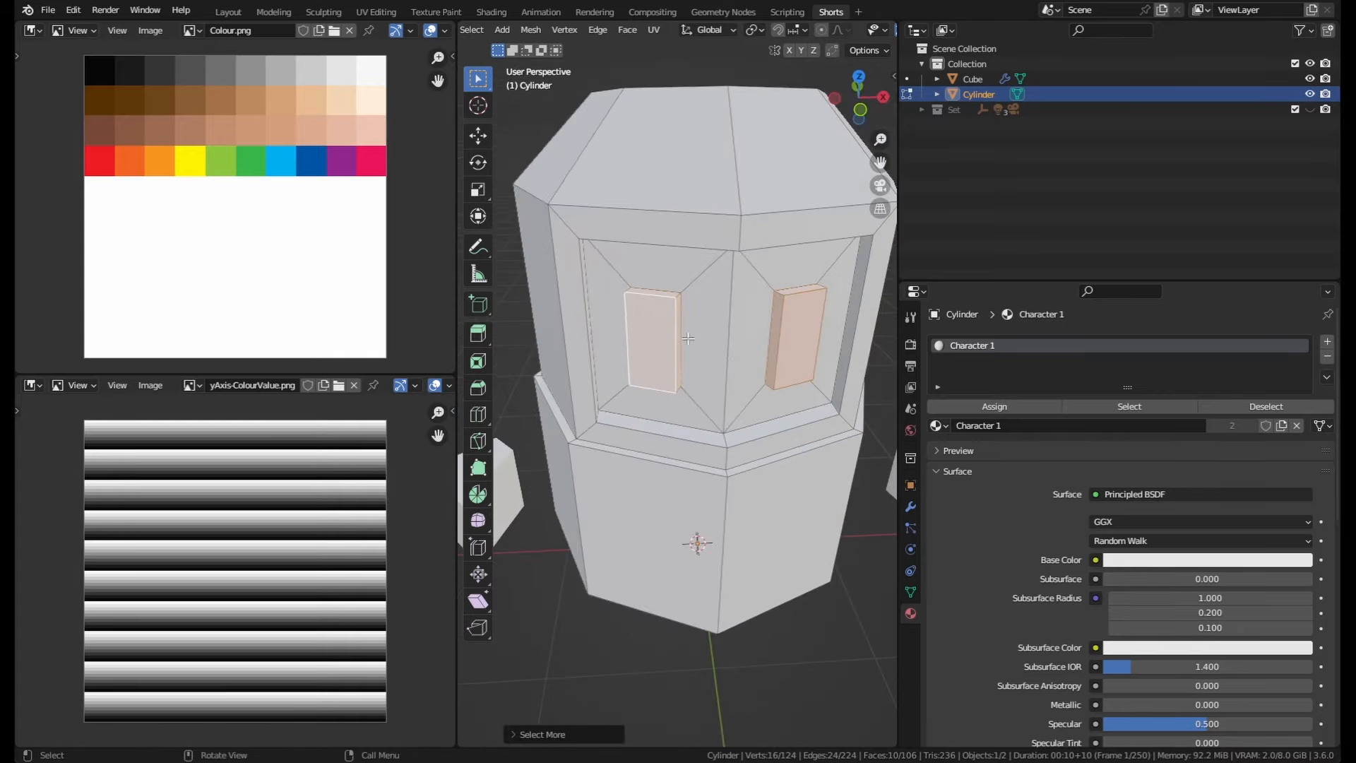
# Step: Switch the upper image editor to a UV Editor and display the Colour.png palette in it
pyautogui.click(31, 27)
pyautogui.click(33, 28)
pyautogui.click(31, 30)
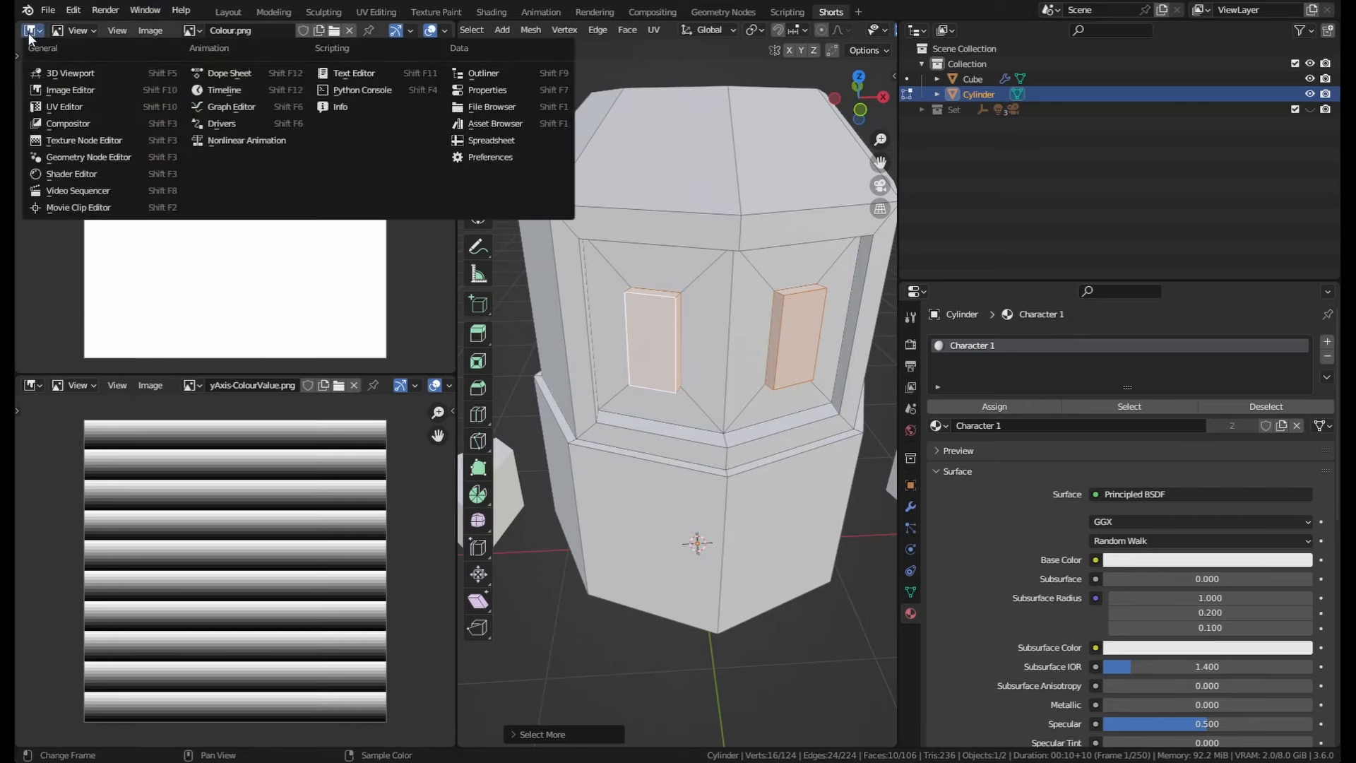
pyautogui.click(63, 107)
pyautogui.press('Home')
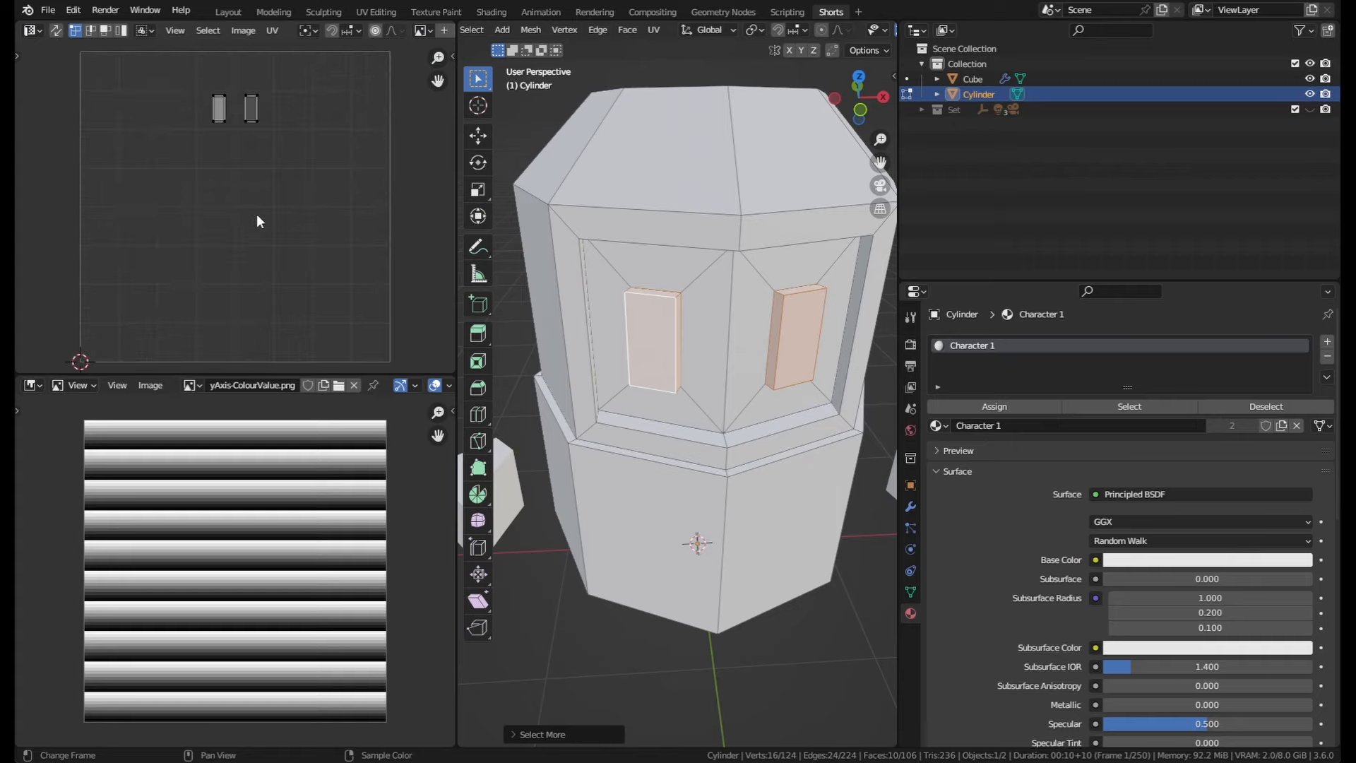
pyautogui.scroll(-5, 318, 32)
pyautogui.click(278, 30)
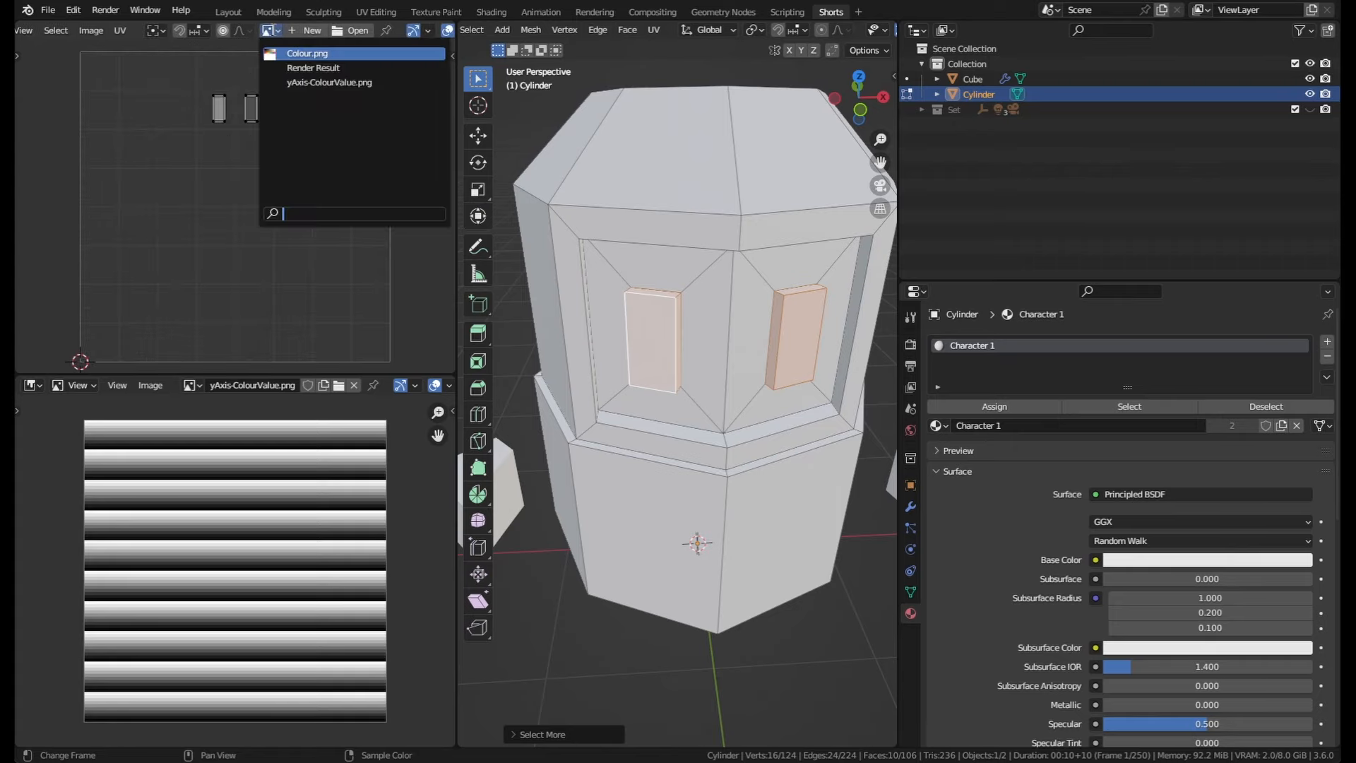
pyautogui.click(291, 56)
pyautogui.scroll(-4, 191, 162)
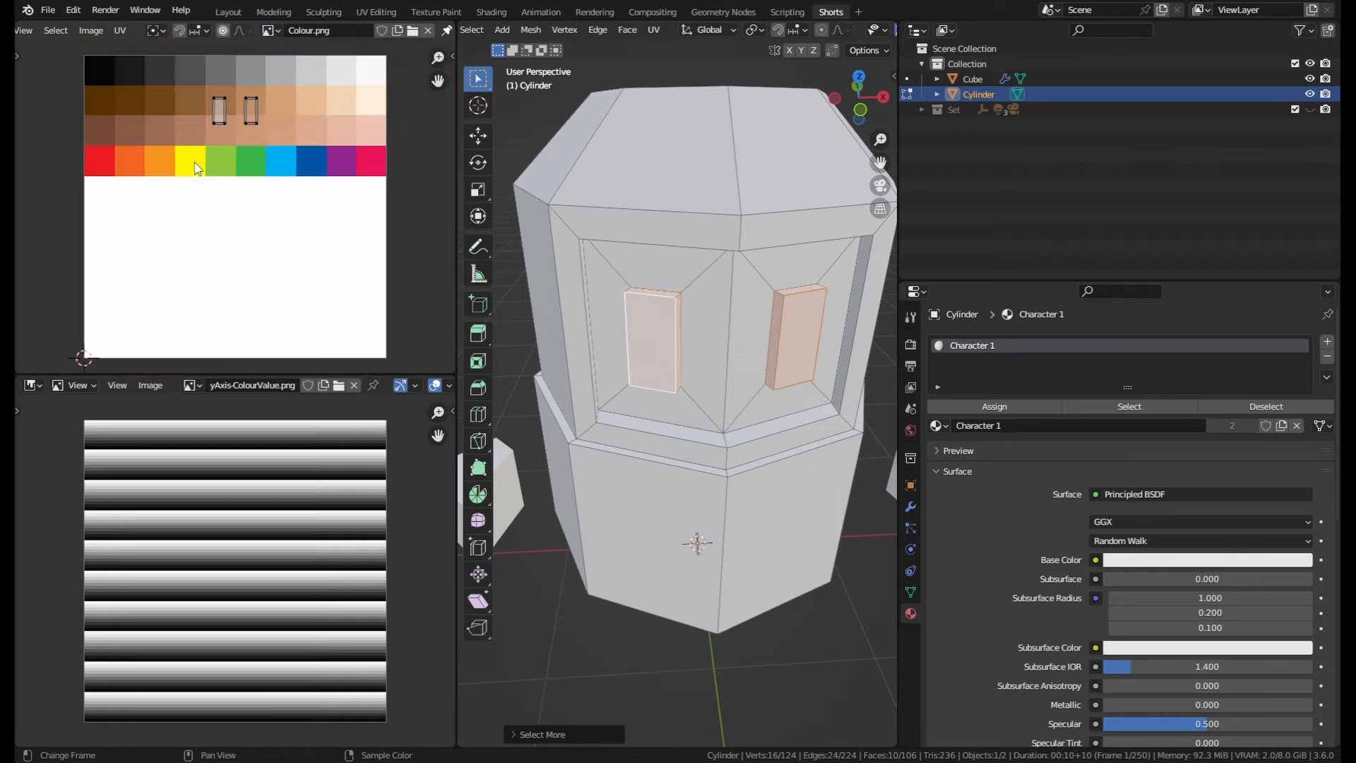
# Step: Select all the eye UVs, scale them to 0, and move the point onto a dark brown palette swatch
pyautogui.scroll(-1, 210, 238)
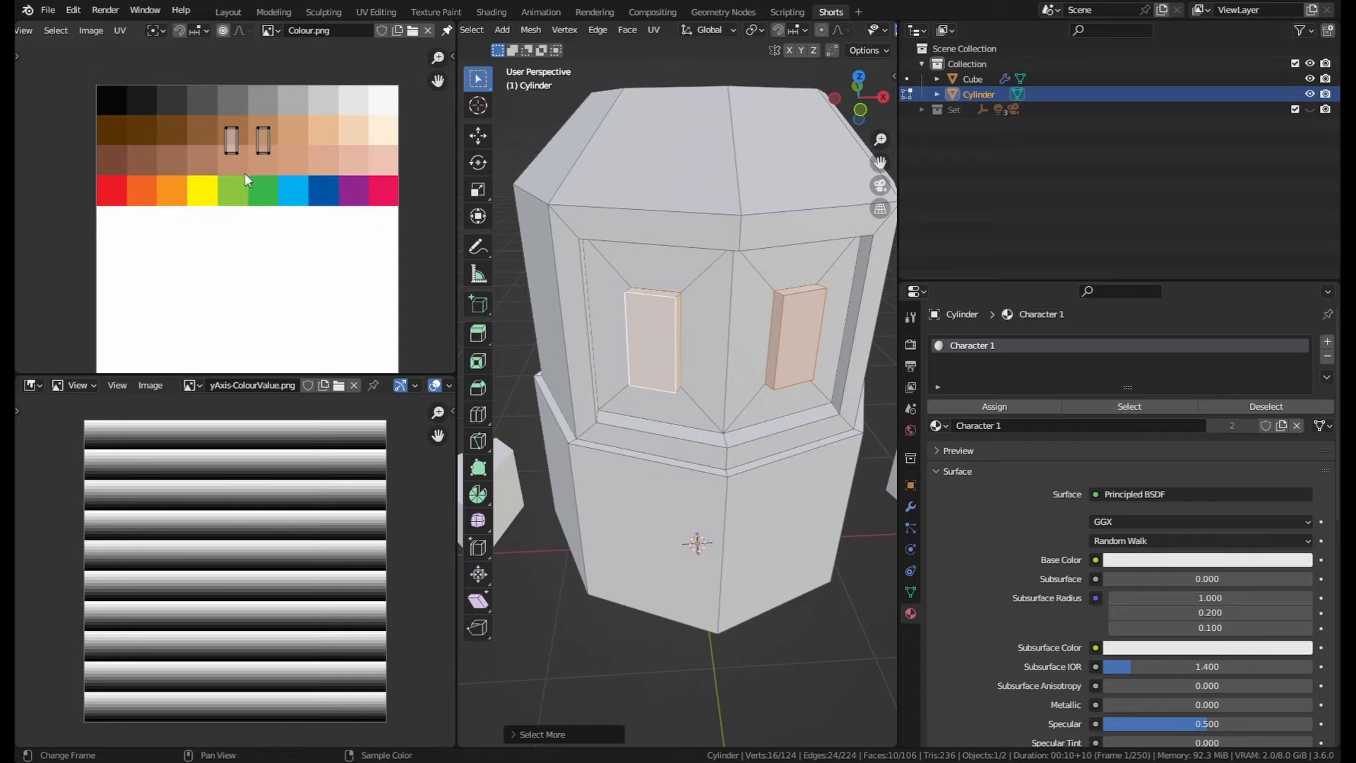
pyautogui.scroll(1, 292, 120)
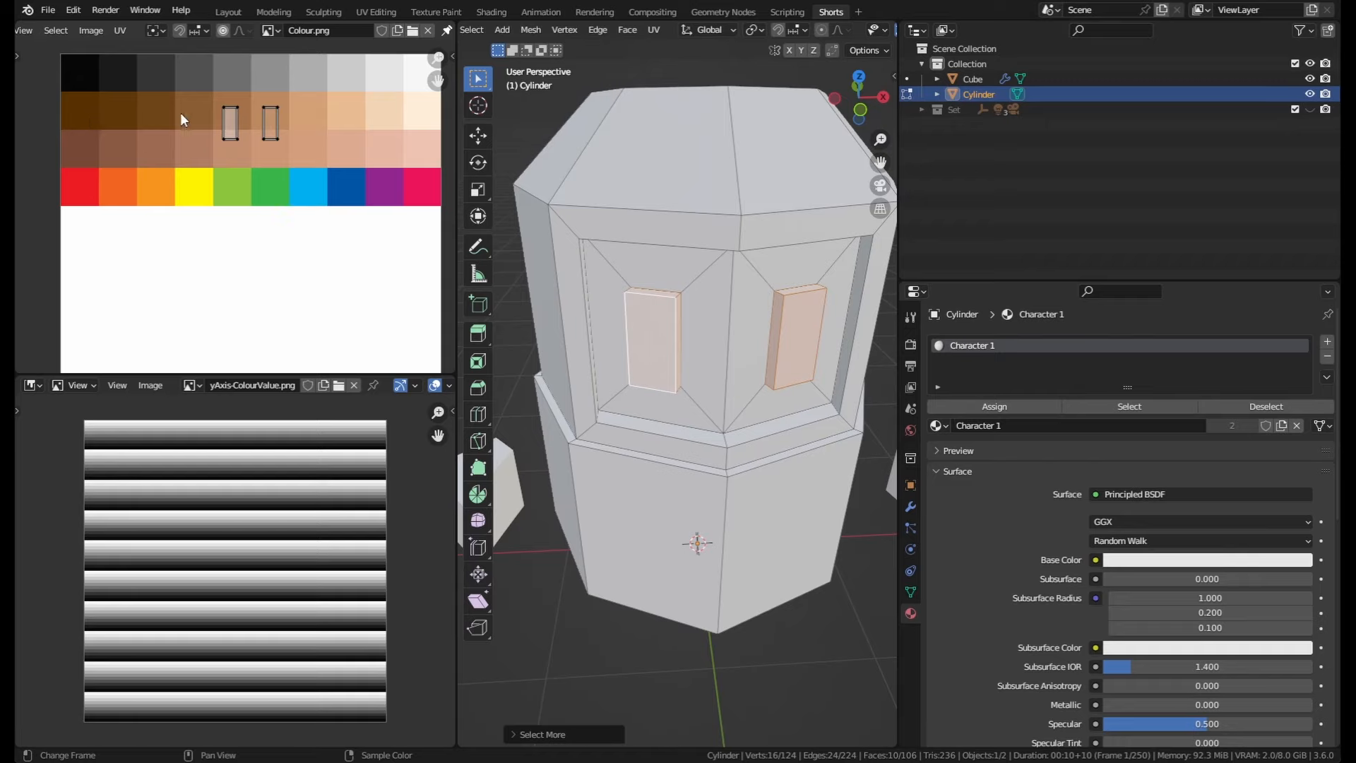
pyautogui.scroll(-1, 284, 110)
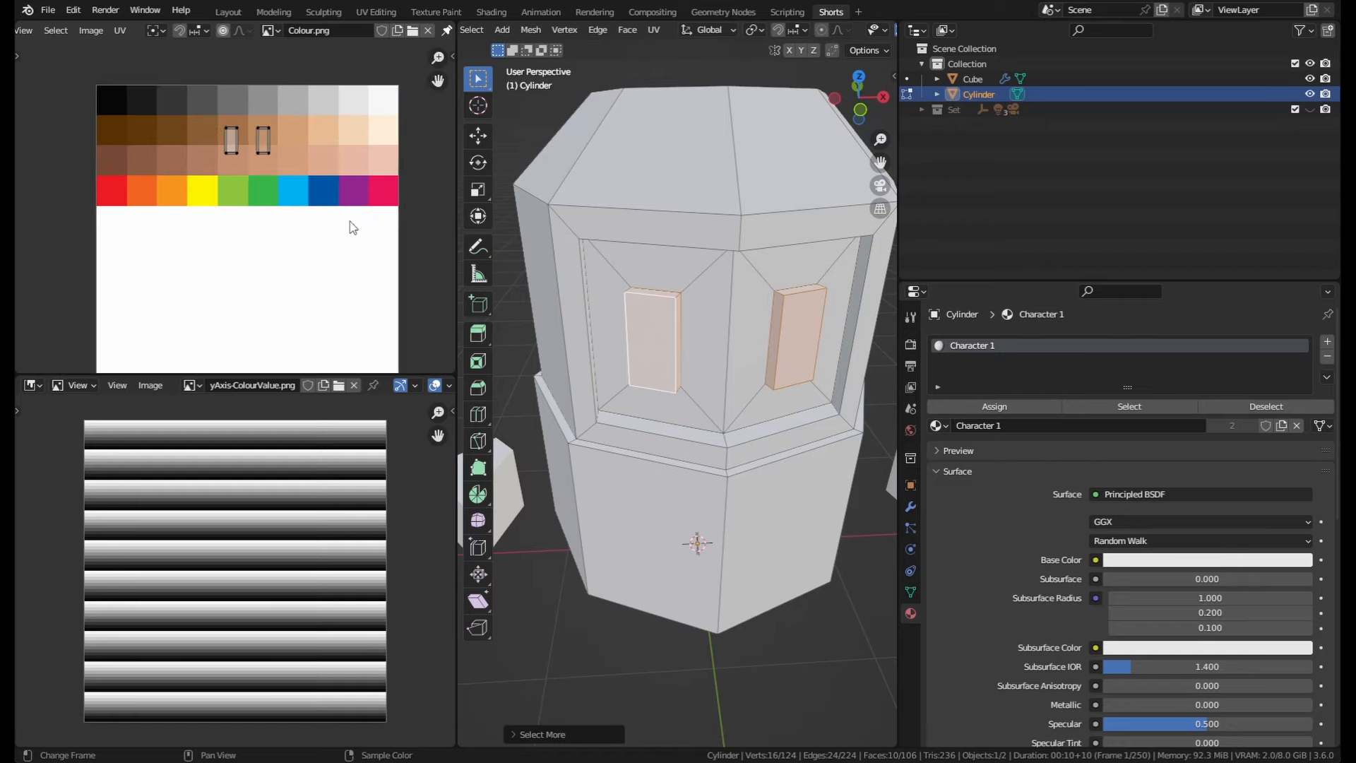
pyautogui.press('a')
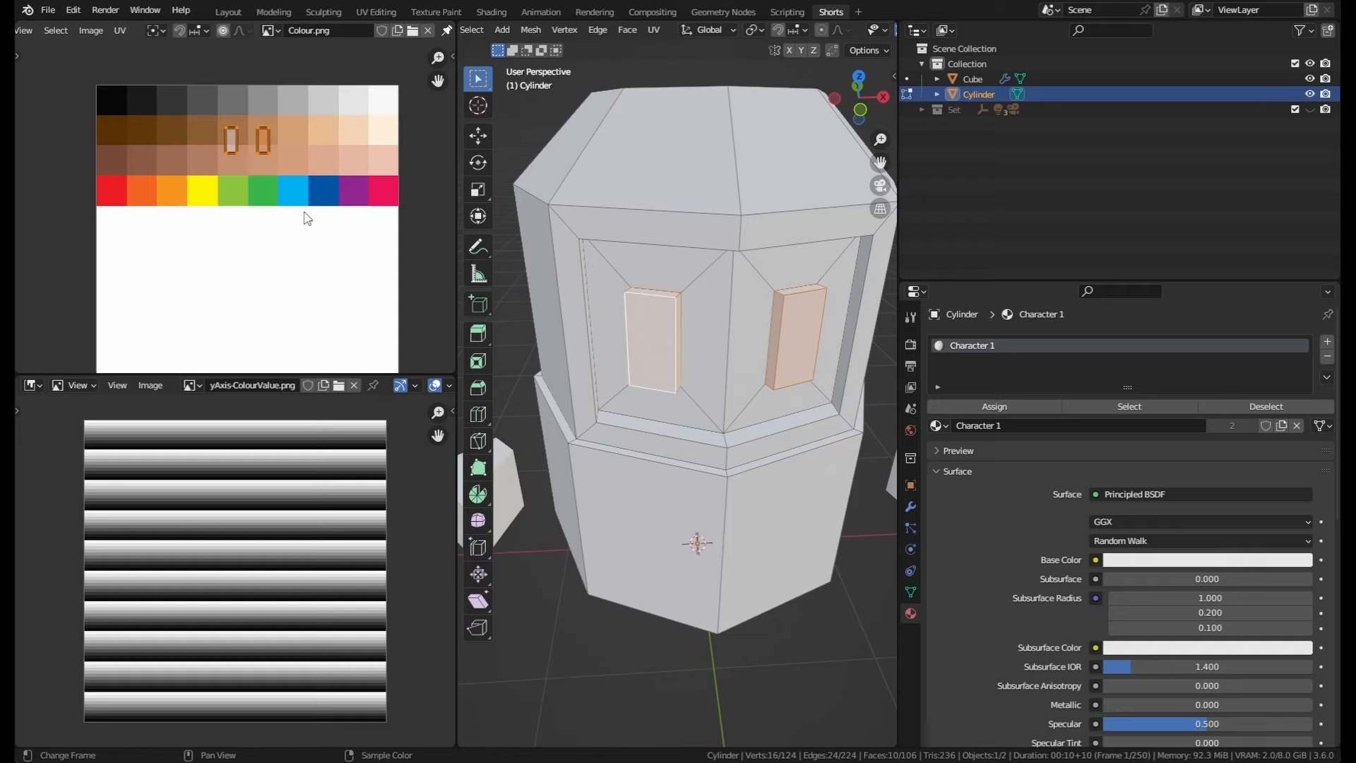
pyautogui.press('s')
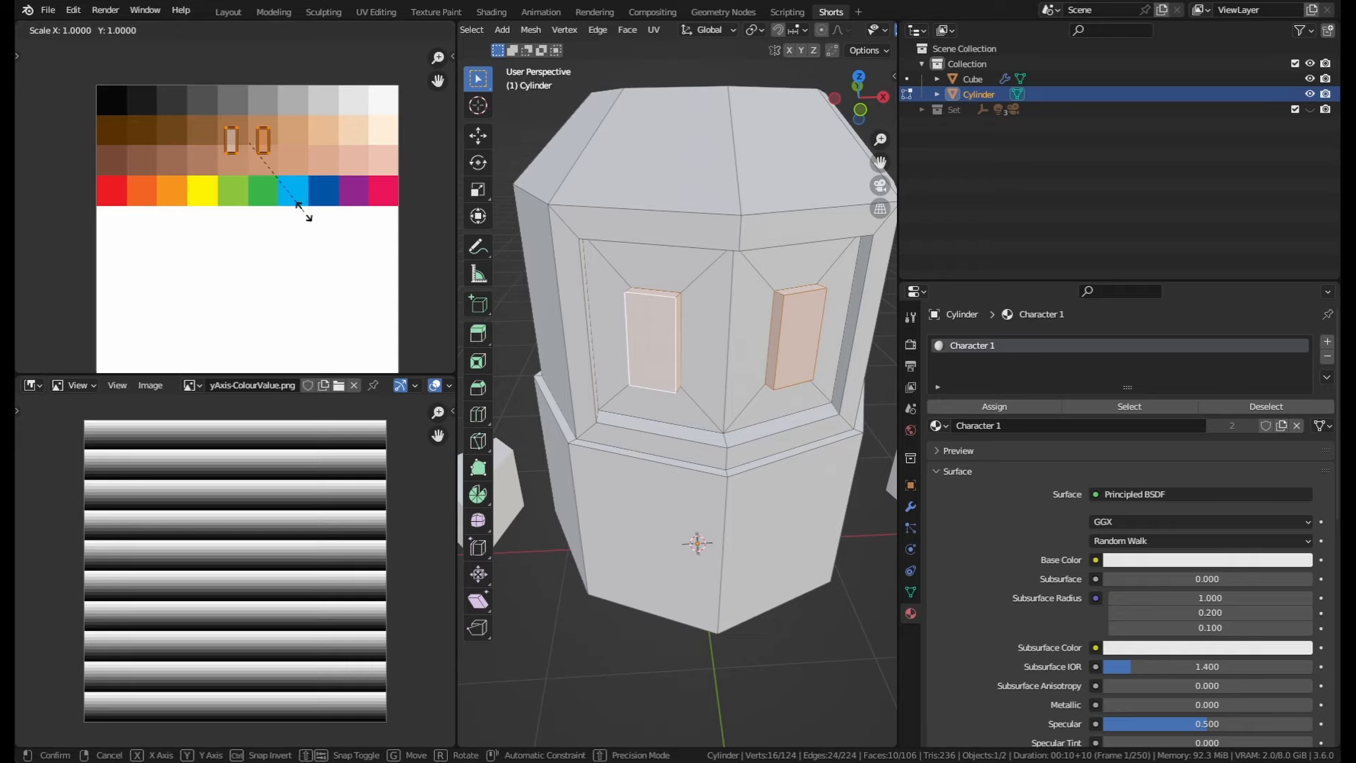
pyautogui.press('0')
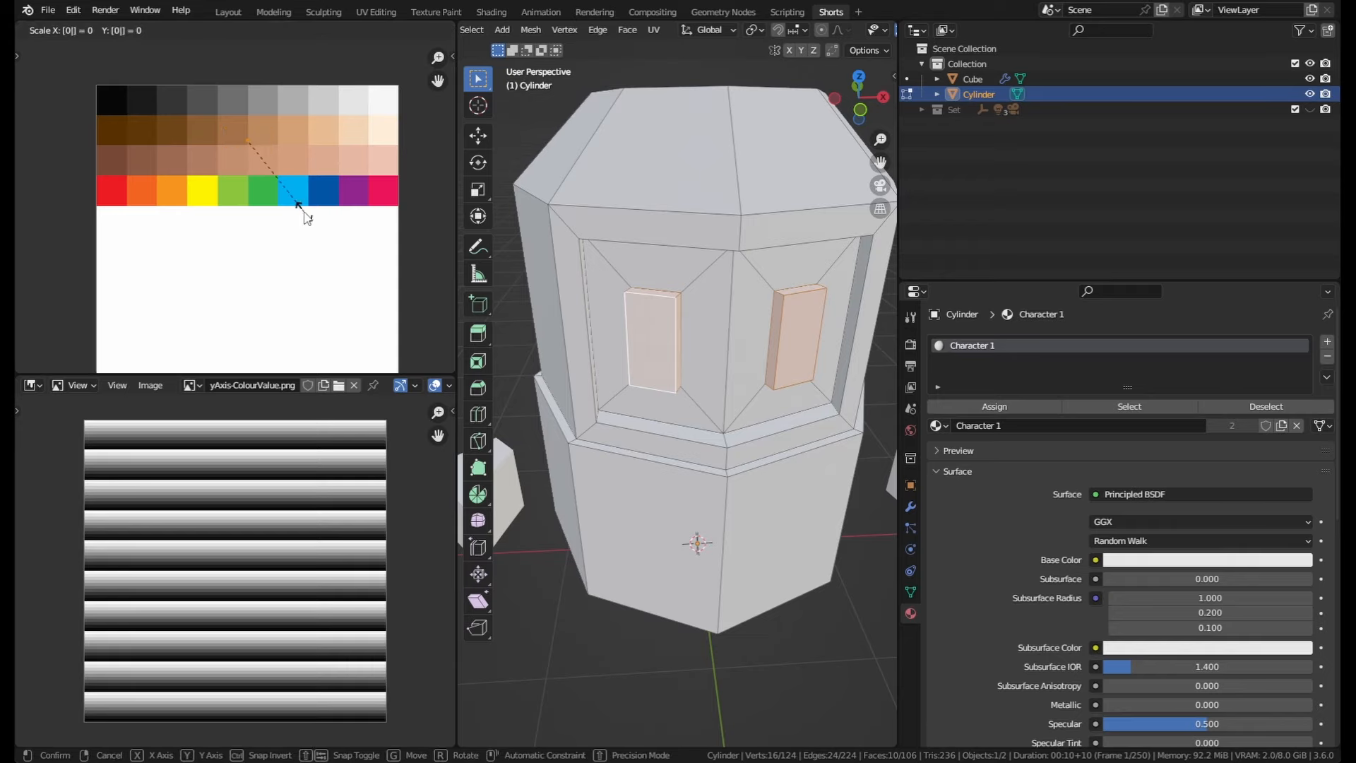
pyautogui.press('Return')
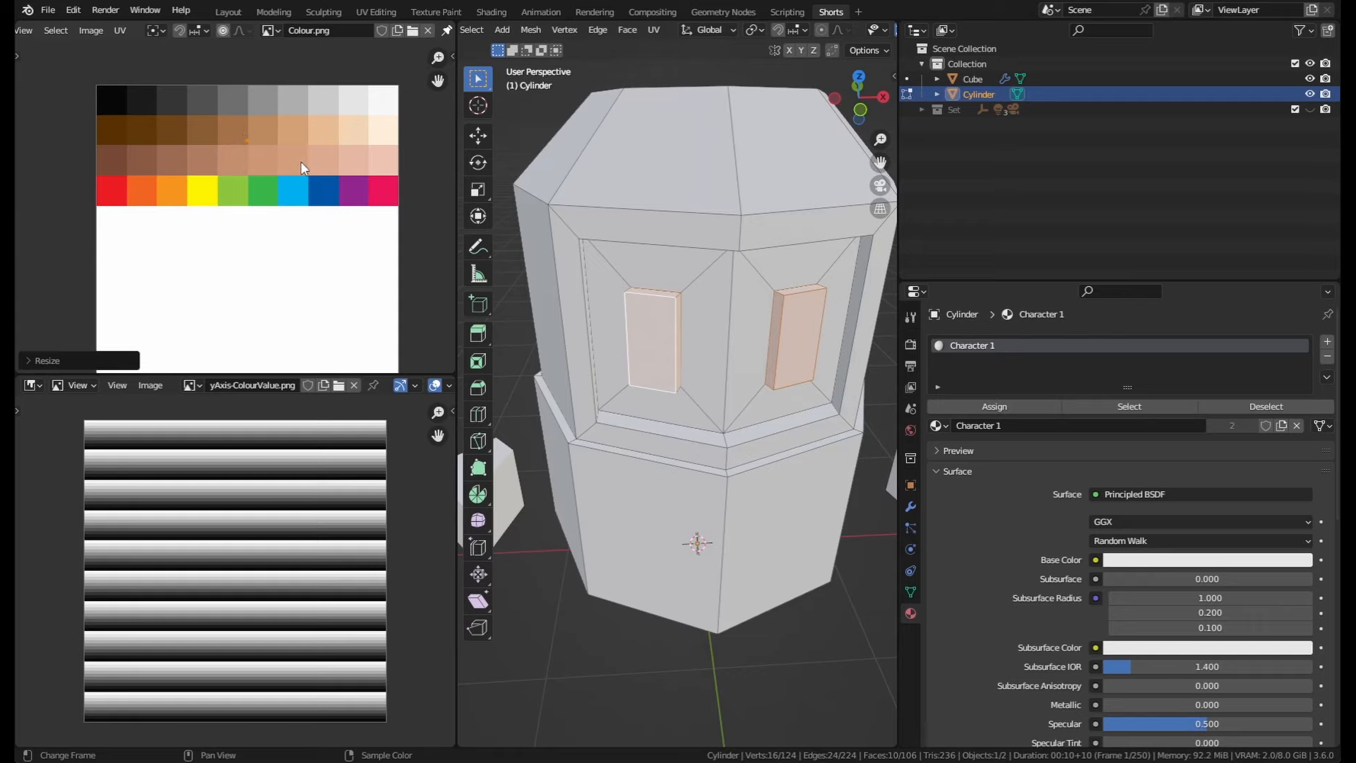
pyautogui.press('g')
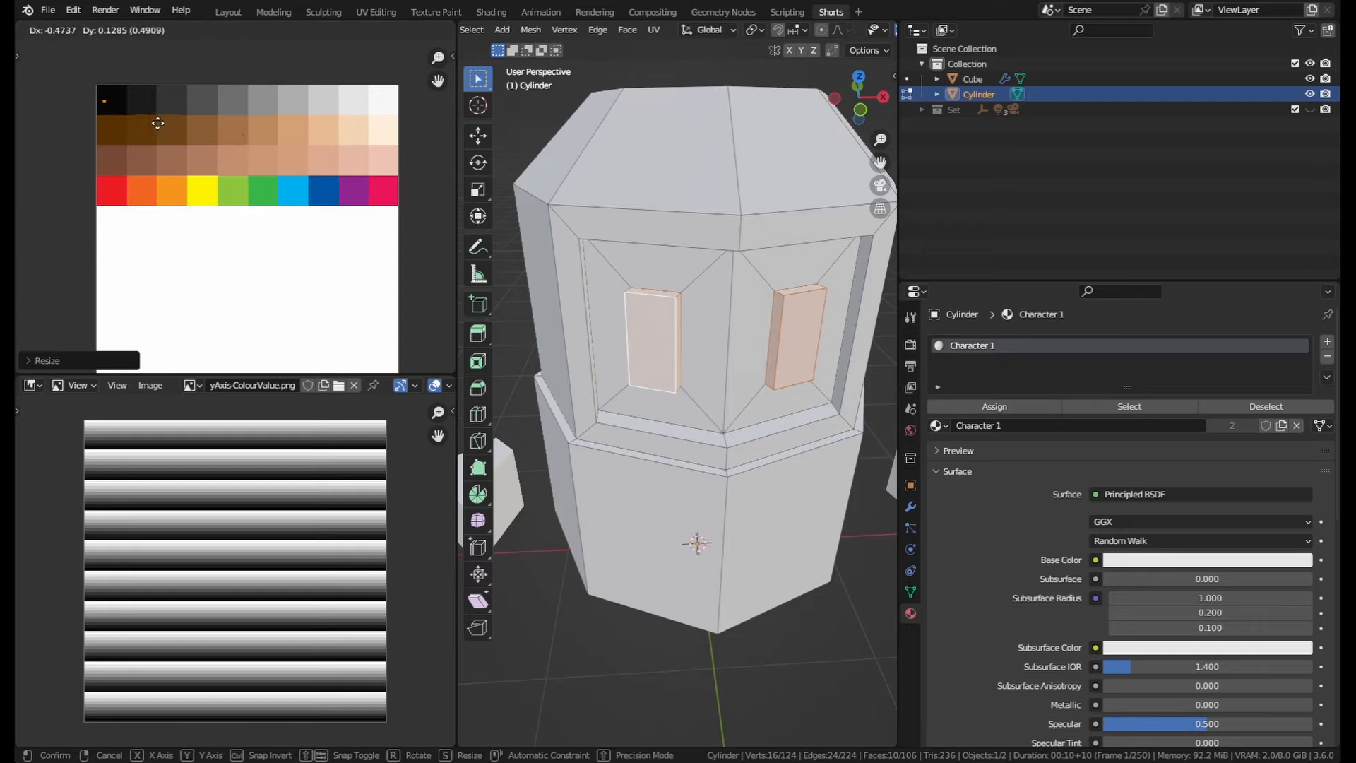
pyautogui.click(163, 119)
# Step: Leave Edit Mode and switch to the Shading workspace to view the Character 1 material nodes
pyautogui.moveTo(594, 262); pyautogui.dragTo(581, 235, button='middle')
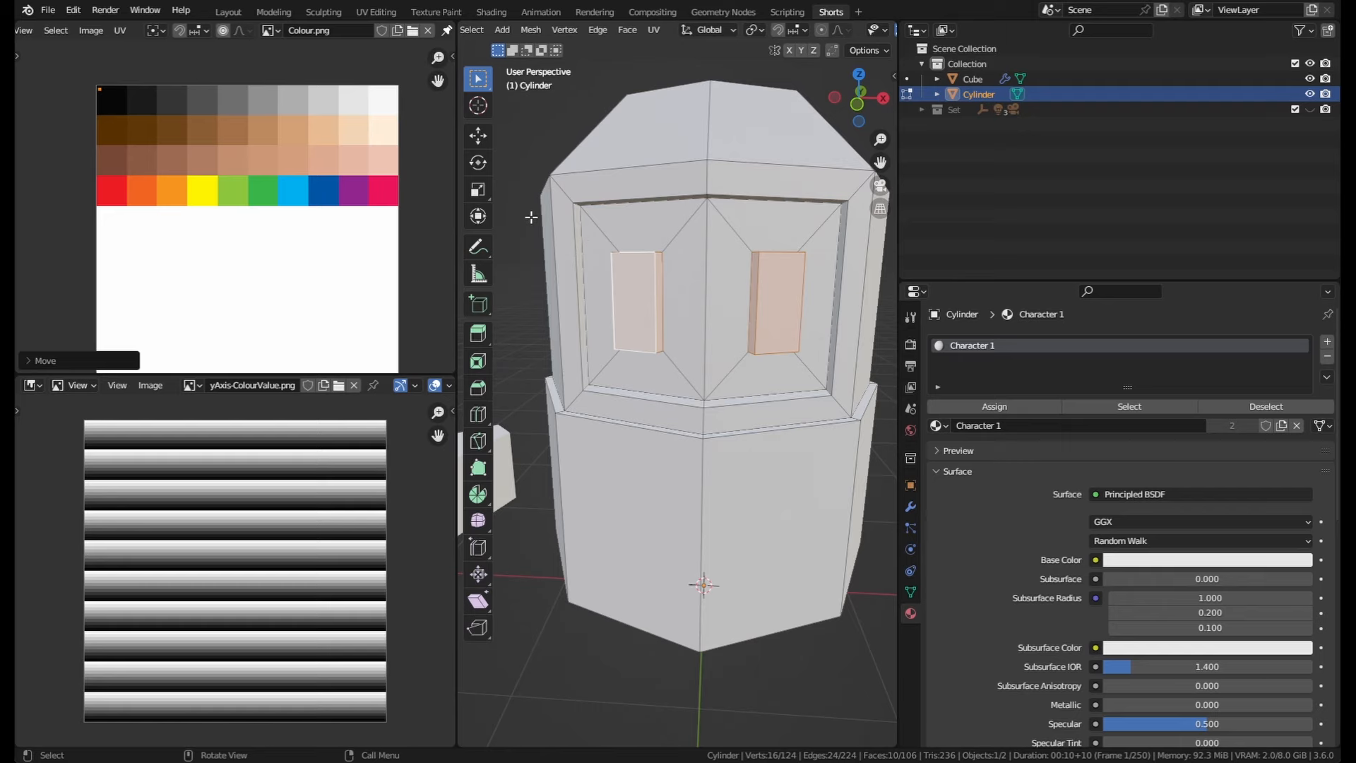
pyautogui.press('Tab')
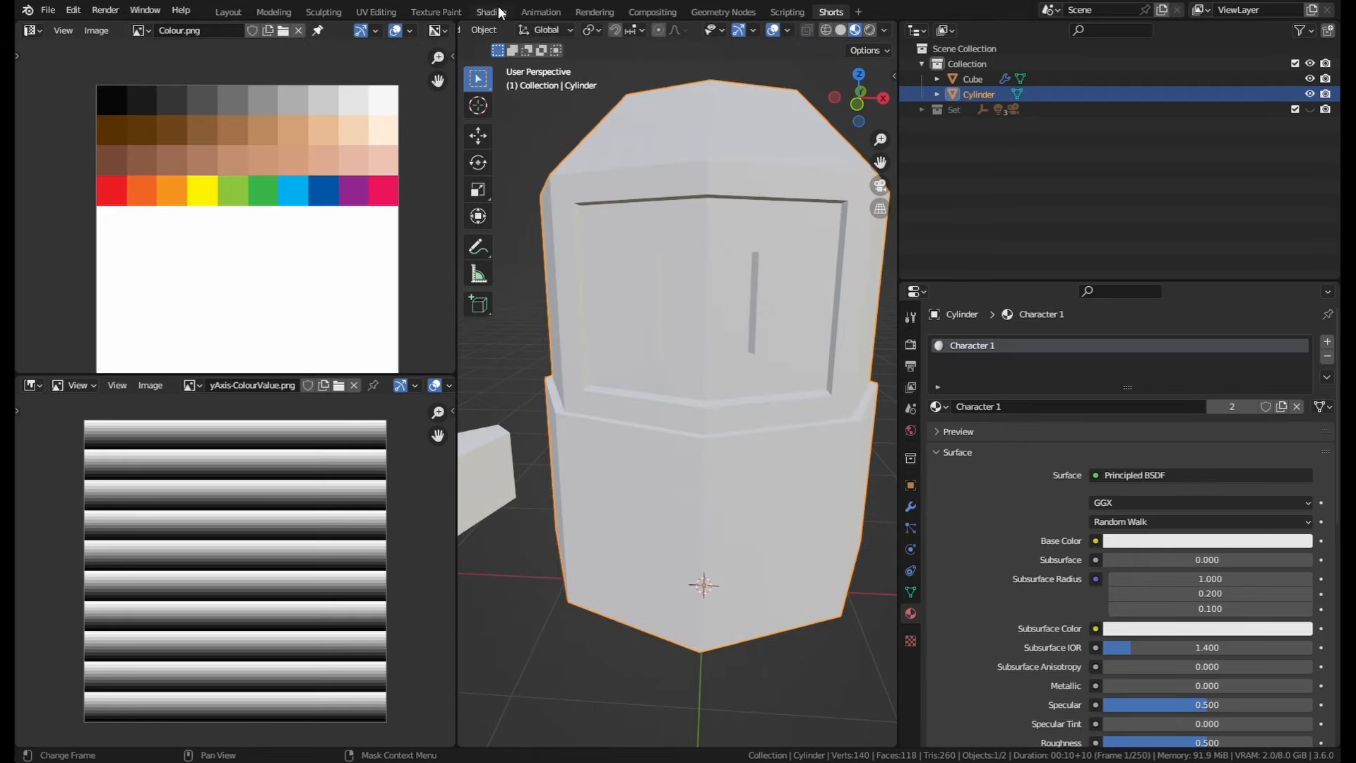
pyautogui.click(493, 12)
pyautogui.scroll(4, 722, 226)
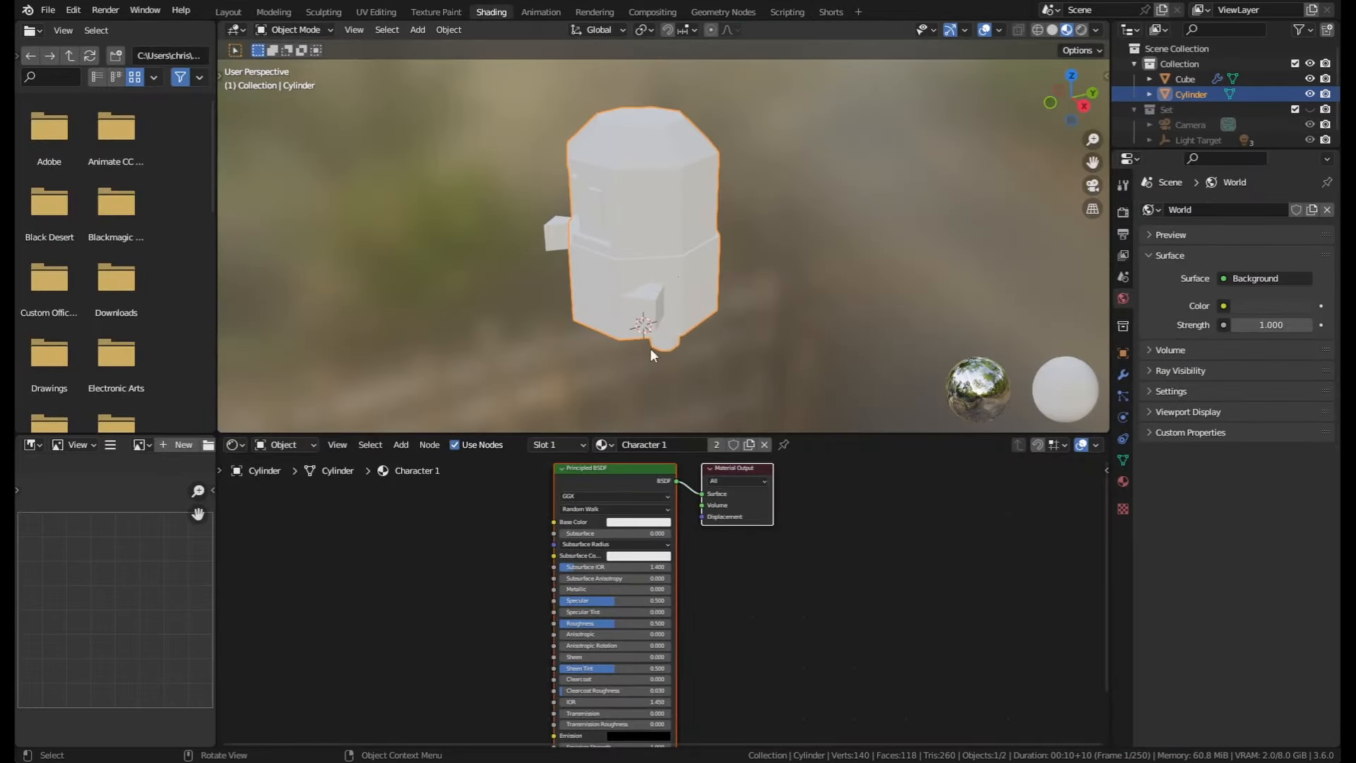
pyautogui.scroll(2, 529, 575)
pyautogui.scroll(1, 642, 546)
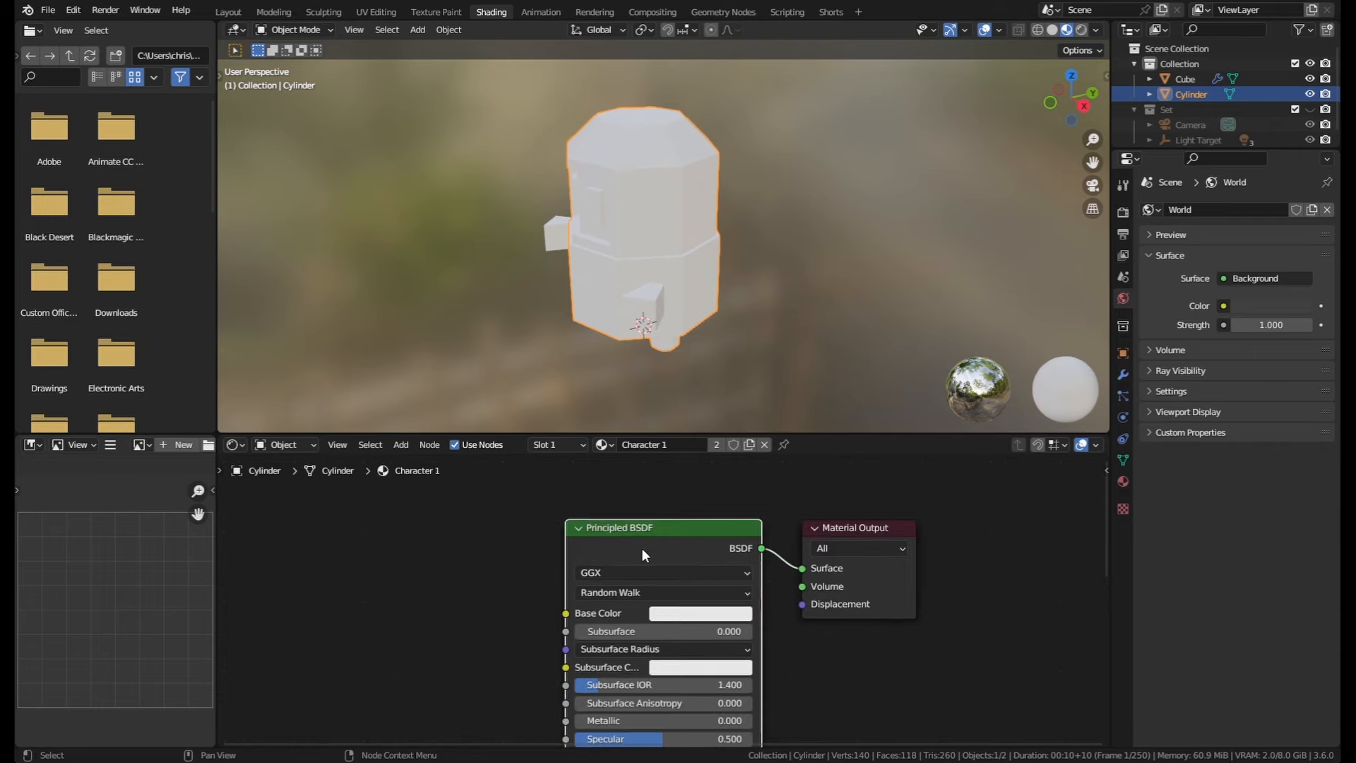
pyautogui.moveTo(438, 540); pyautogui.dragTo(596, 548, button='middle')
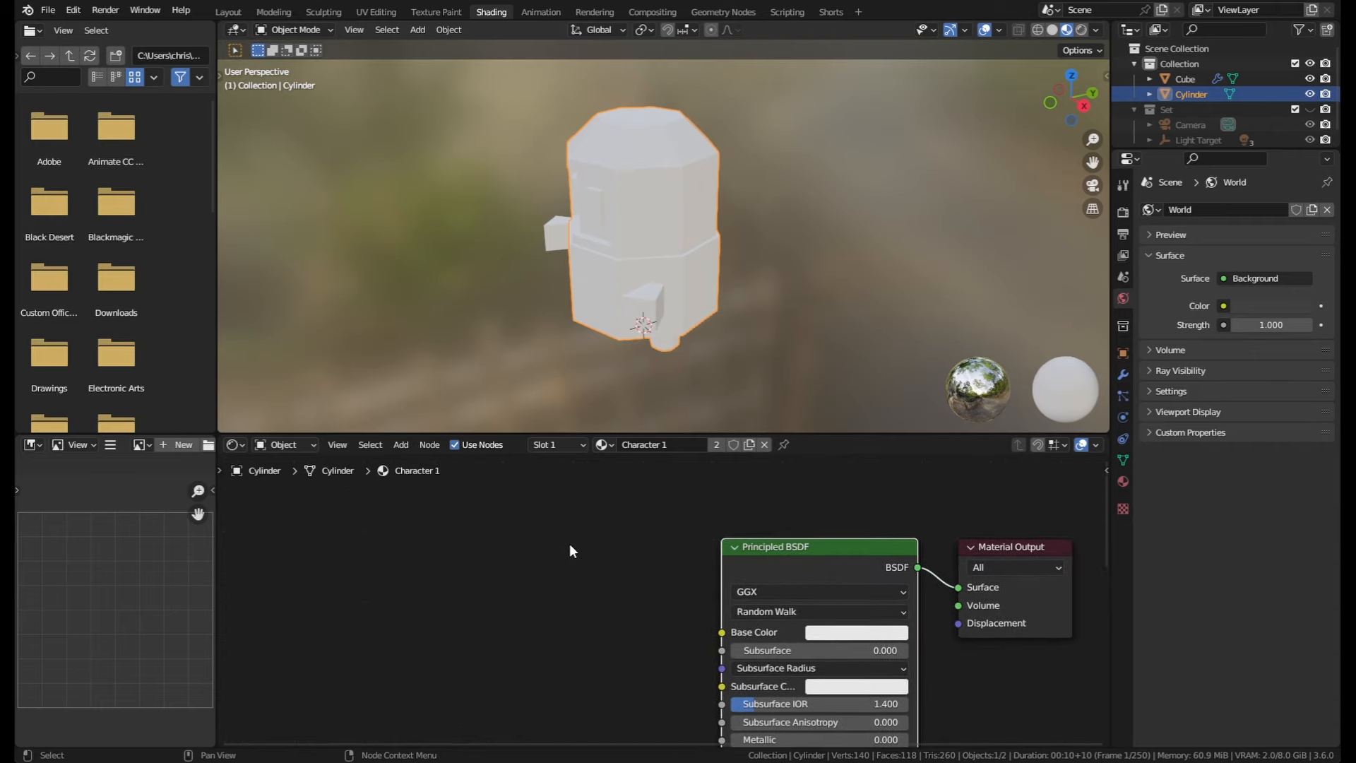
# Step: Add an Image Texture node and connect its Color output to the Principled BSDF Base Color
pyautogui.hotkey('shift', 'a')
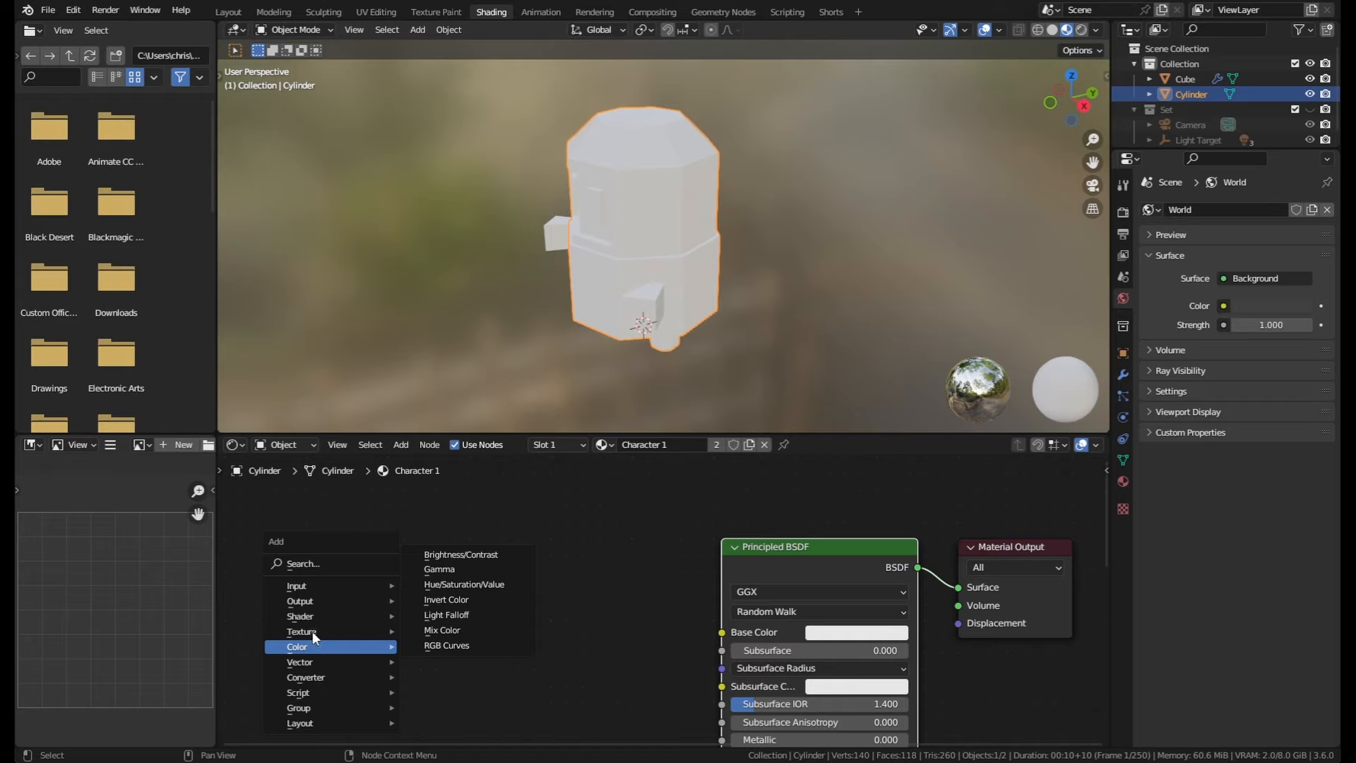
pyautogui.moveTo(303, 632)
pyautogui.click(464, 510)
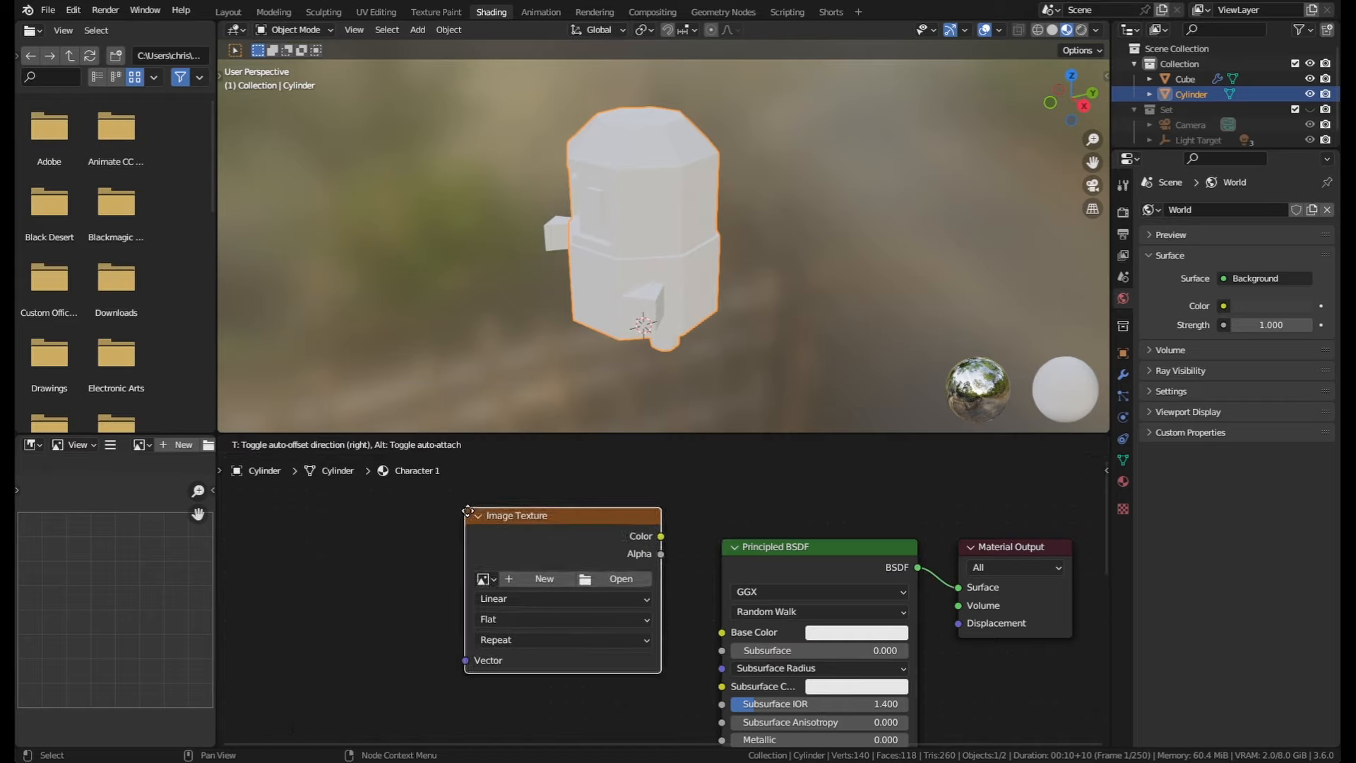
pyautogui.click(611, 570)
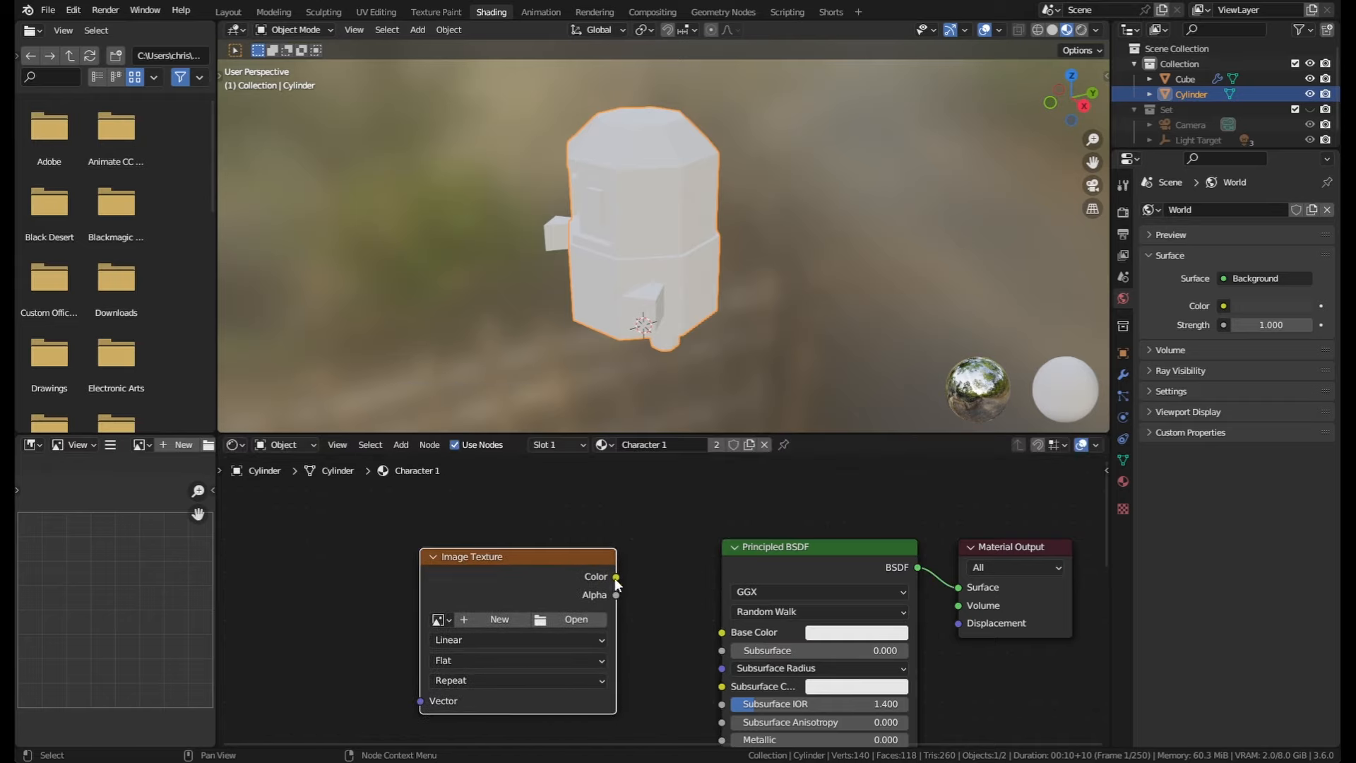
pyautogui.moveTo(614, 578); pyautogui.dragTo(718, 633)
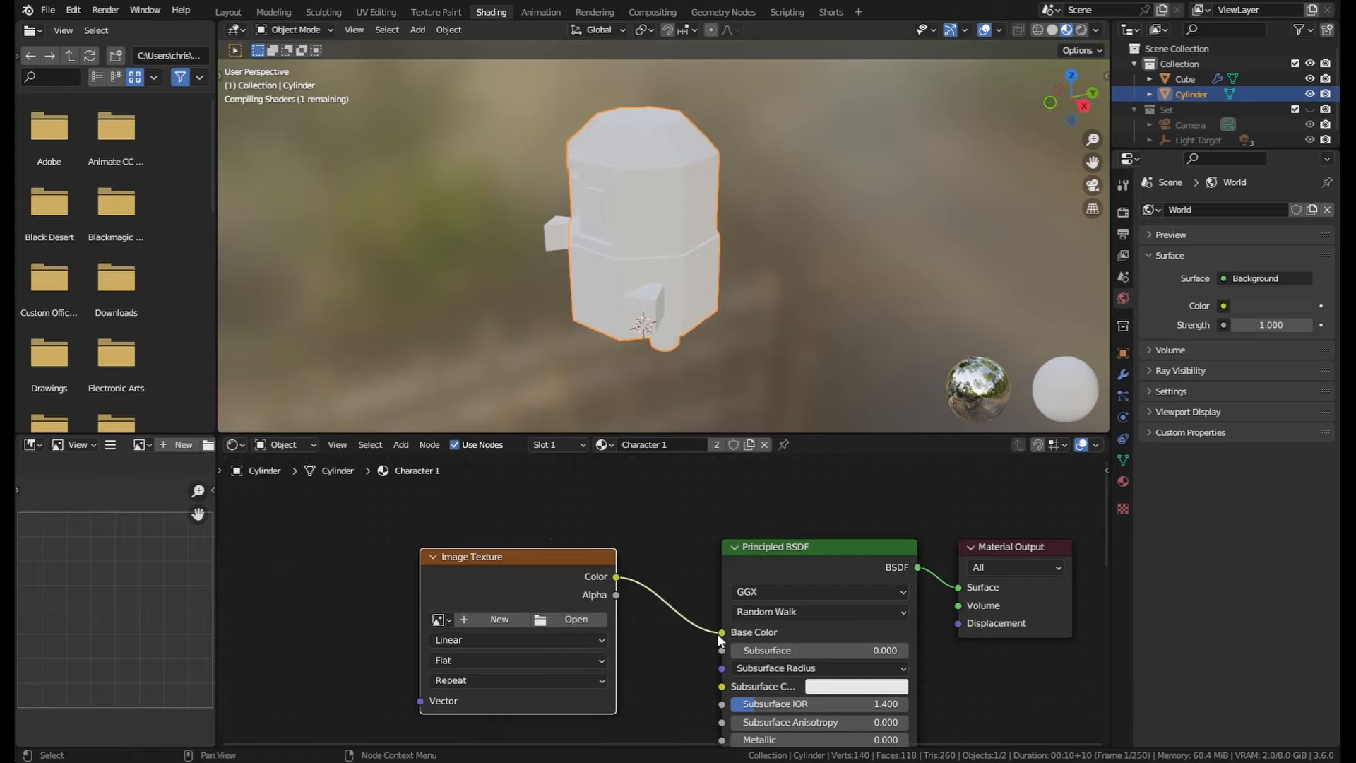
# Step: Load Colour.png into the Image Texture node
pyautogui.click(439, 619)
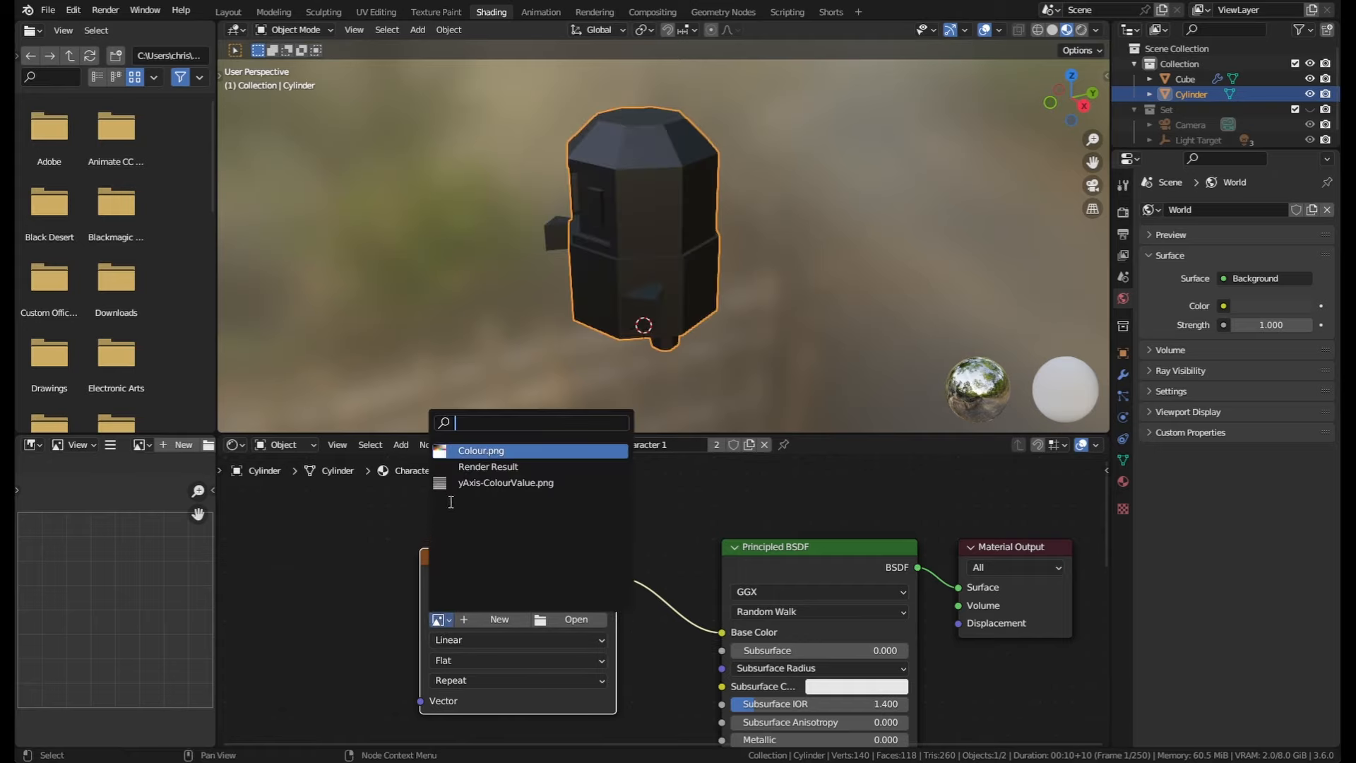
pyautogui.click(466, 452)
pyautogui.moveTo(622, 286); pyautogui.dragTo(761, 220, button='middle')
pyautogui.scroll(2, 756, 240)
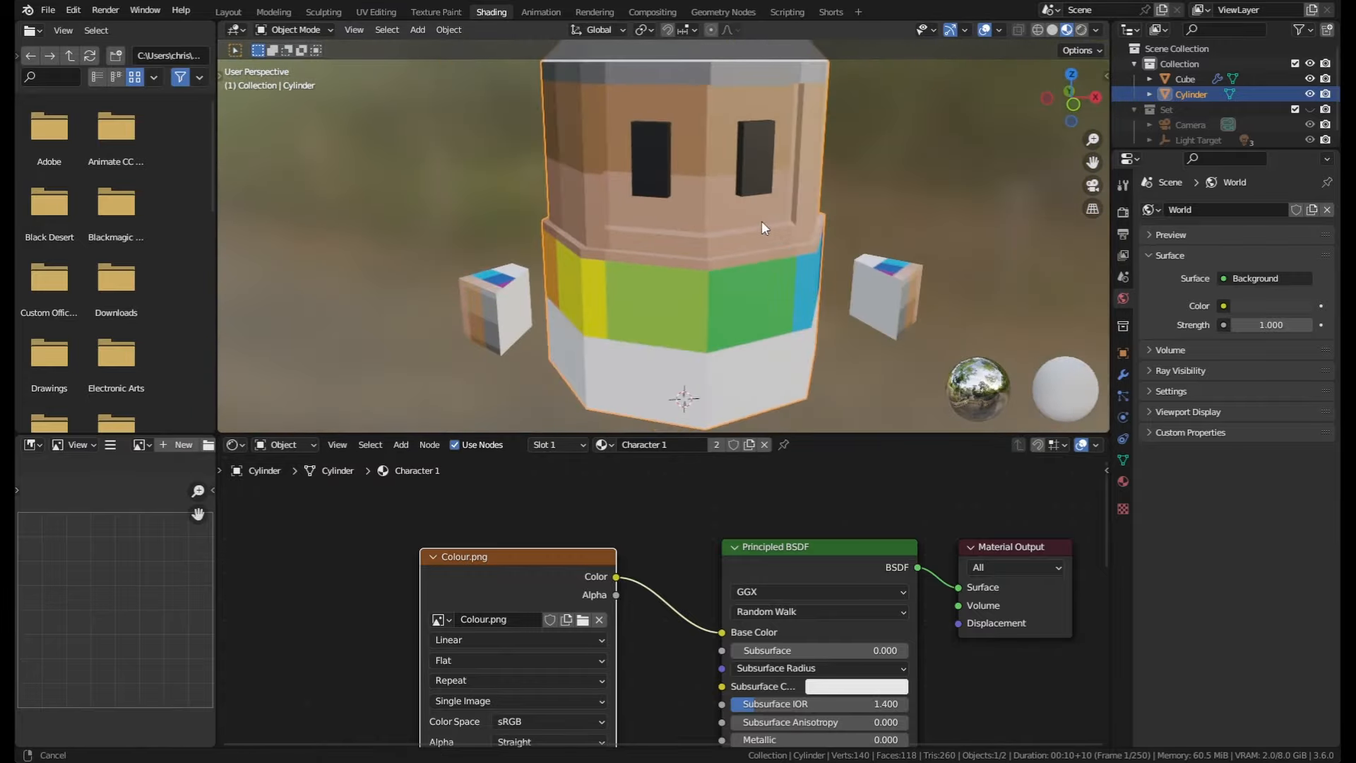
pyautogui.scroll(4, 762, 221)
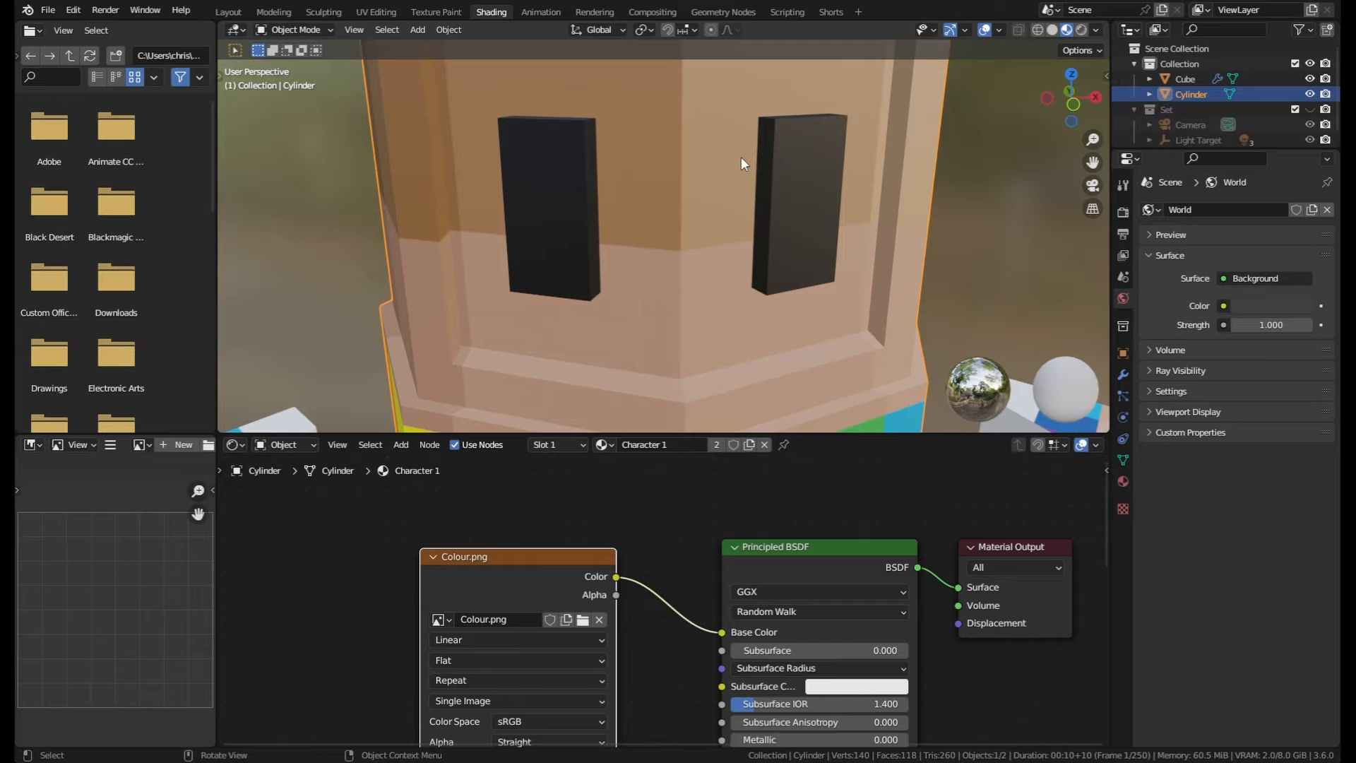
pyautogui.scroll(-5, 740, 157)
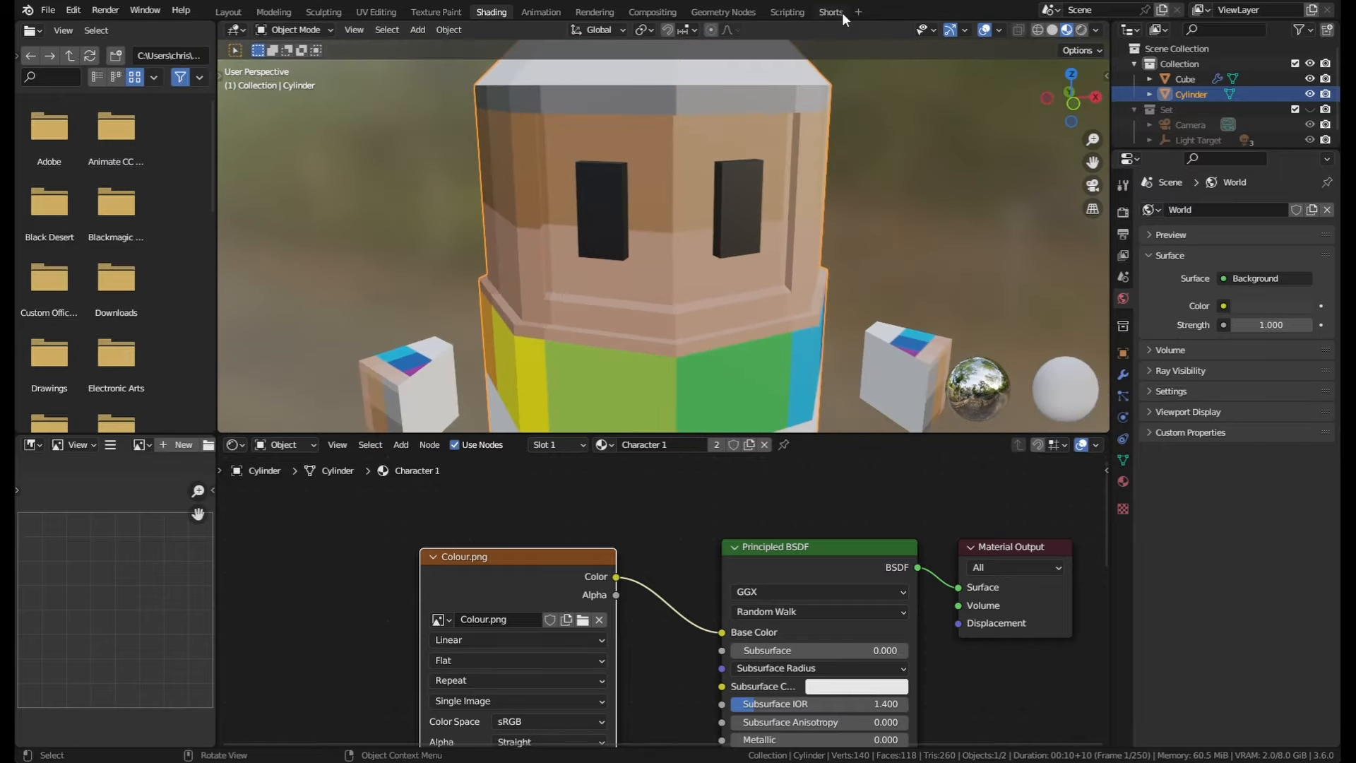
# Step: Return to the Shorts workspace and enter Edit Mode on the cylinder
pyautogui.click(831, 13)
pyautogui.scroll(-5, 756, 341)
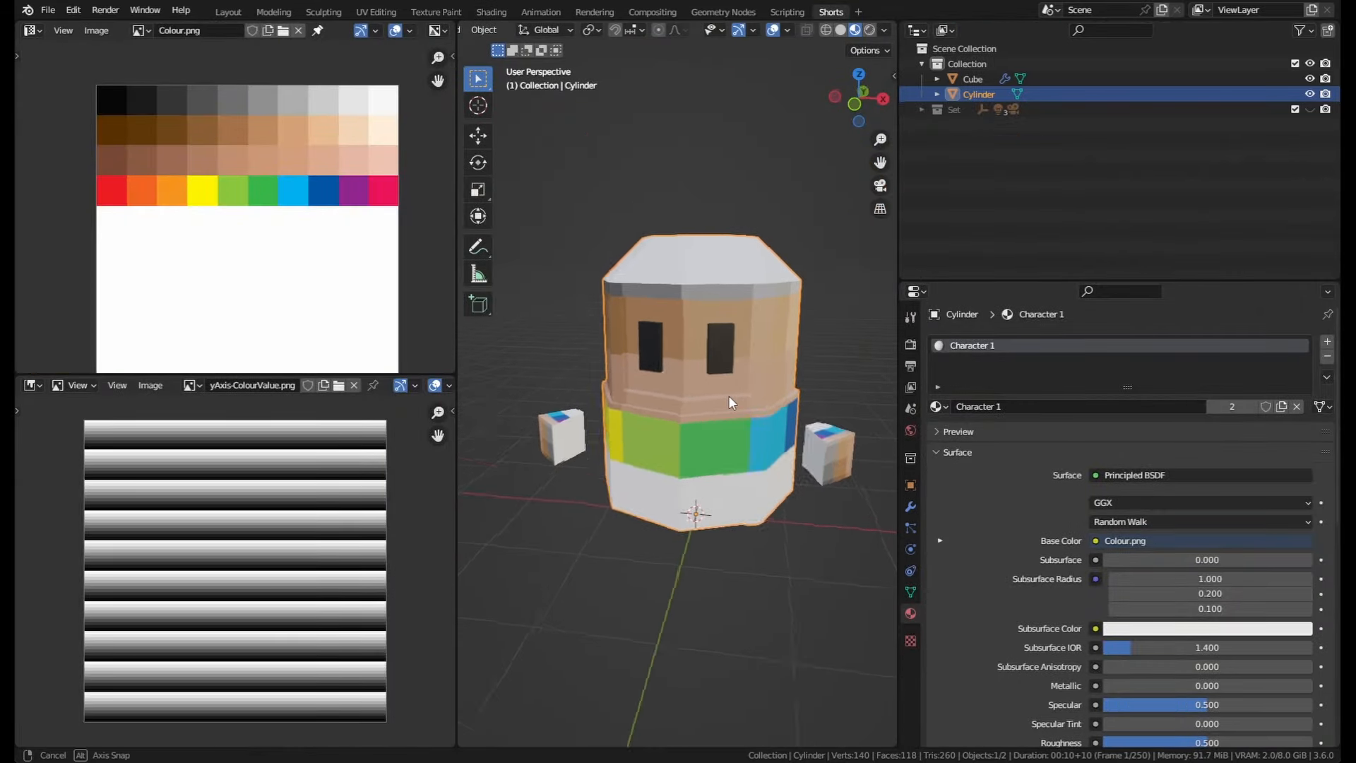
pyautogui.moveTo(727, 395)
pyautogui.mouseDown(button='middle')
pyautogui.moveTo(711, 393)
pyautogui.moveTo(766, 389)
pyautogui.moveTo(752, 390)
pyautogui.mouseUp(button='middle')
pyautogui.press('Tab')
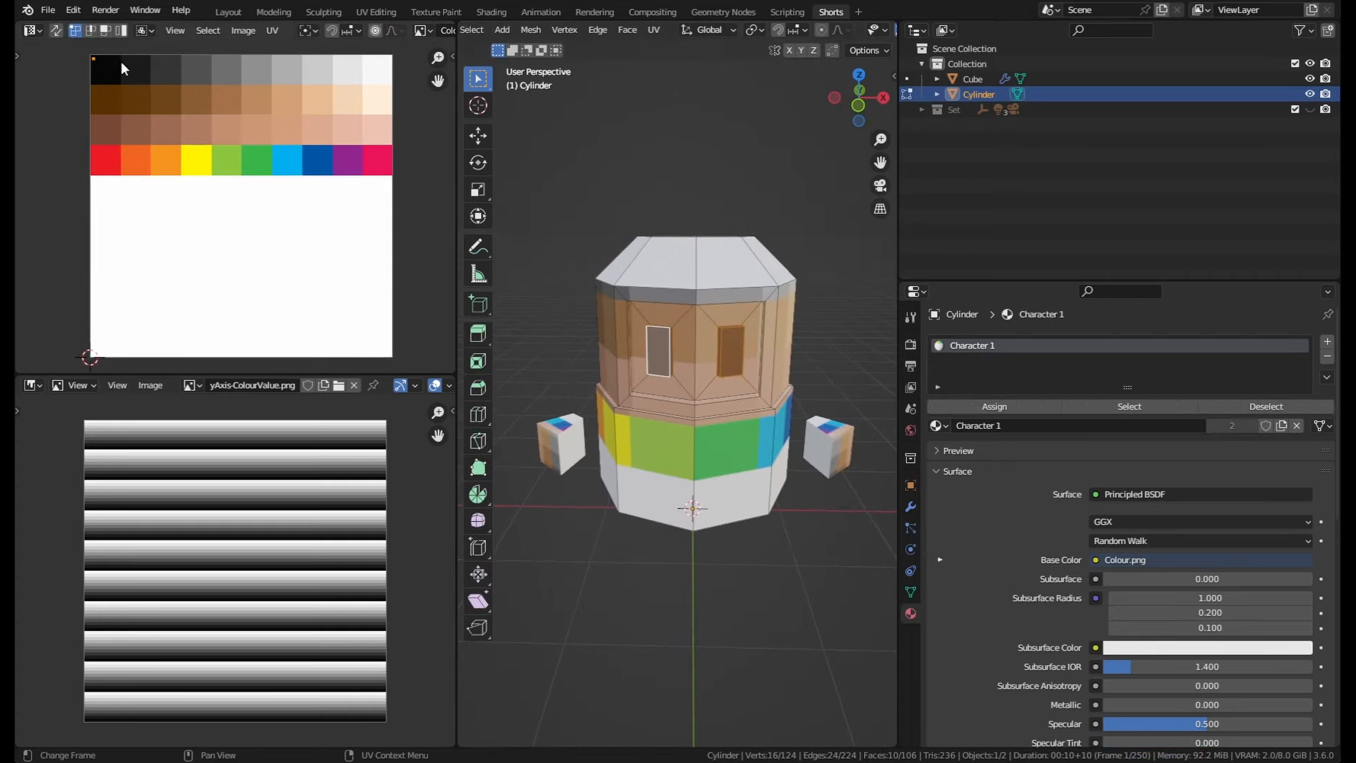
# Step: Select the cylinder's top cap face and move its UVs onto the yellow palette swatch
pyautogui.moveTo(646, 262); pyautogui.dragTo(664, 297, button='middle')
pyautogui.click(672, 293)
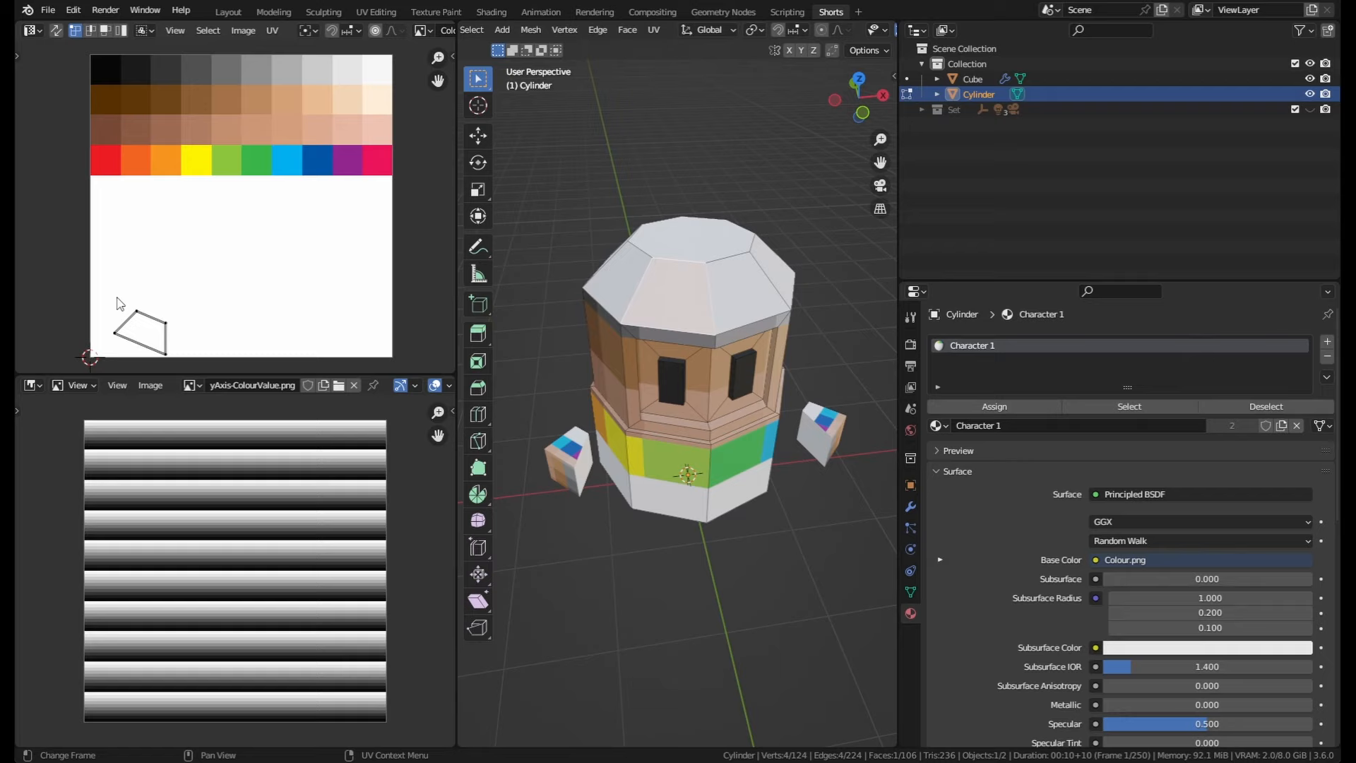
pyautogui.click(152, 334)
pyautogui.press('g')
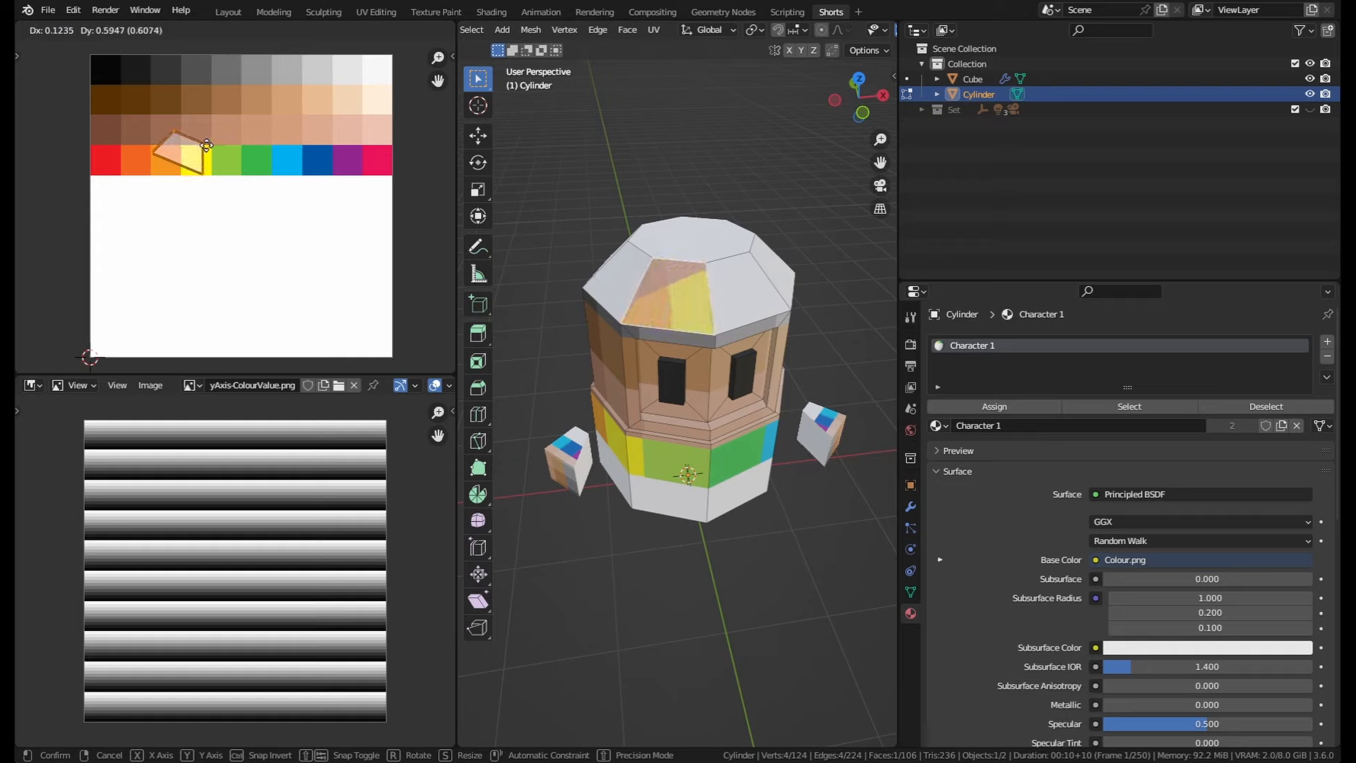
pyautogui.click(205, 145)
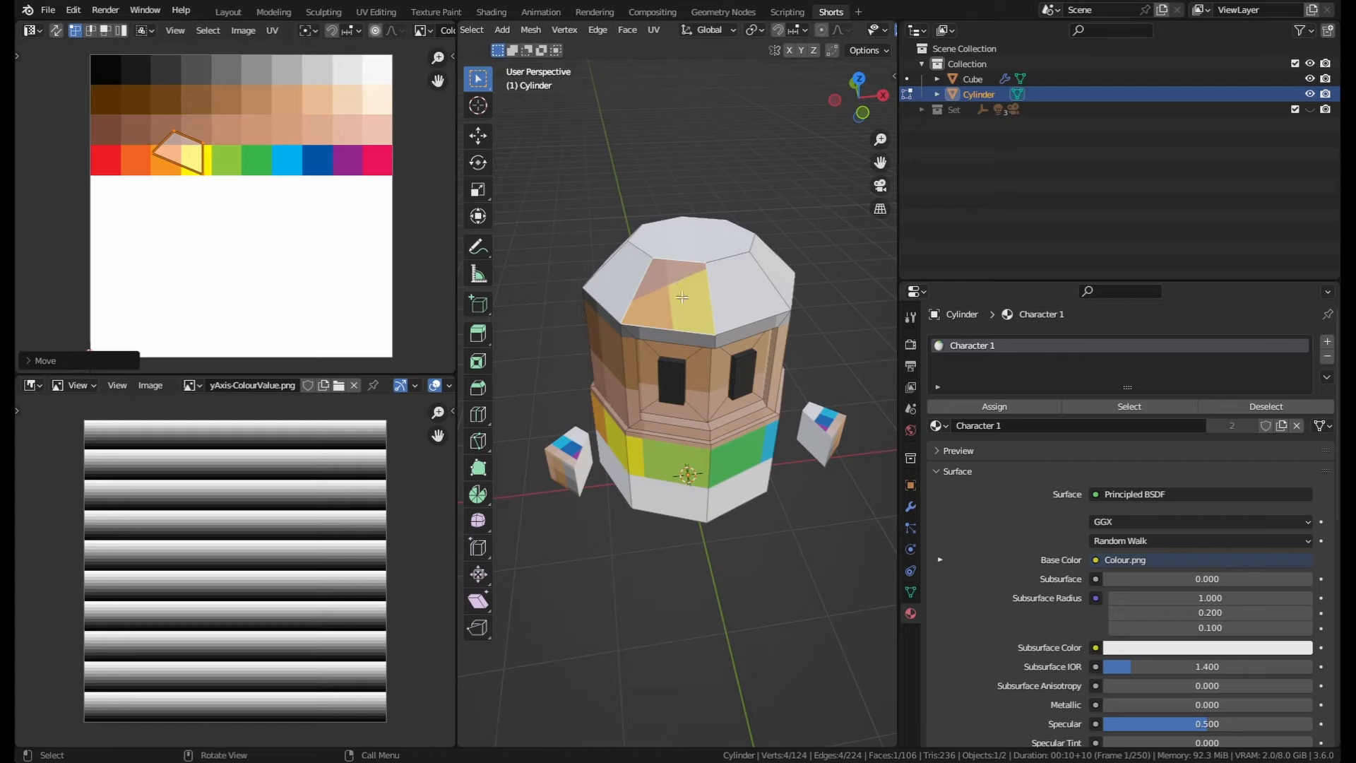
# Step: Move the selected roof face's UVs across the colour palette
pyautogui.click(177, 139)
pyautogui.press('g')
pyautogui.click(105, 69)
pyautogui.click(205, 145)
pyautogui.press('g')
pyautogui.click(388, 69)
pyautogui.click(204, 173)
pyautogui.press('g')
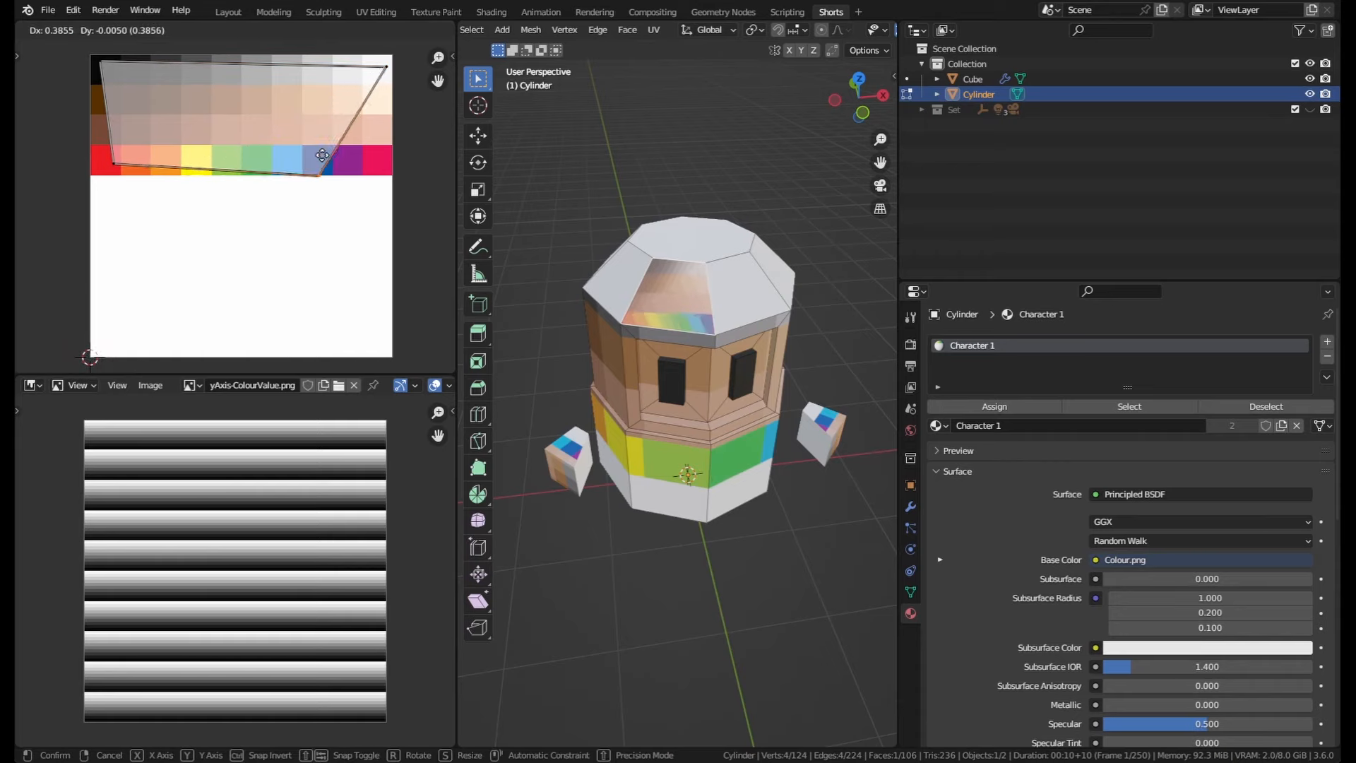
pyautogui.click(115, 166)
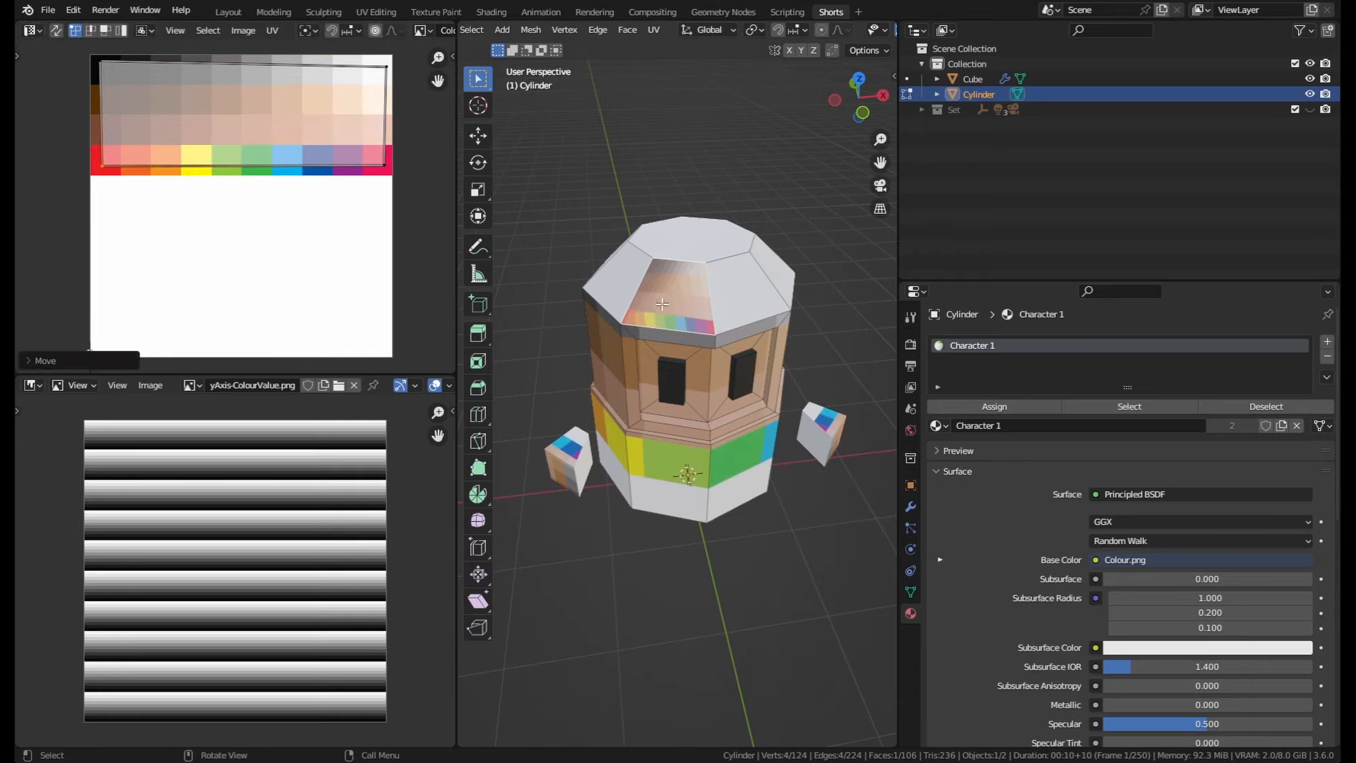
# Step: Select the cylinder's roof faces, collapse their UVs to a point and move it onto an orange swatch
pyautogui.moveTo(696, 254); pyautogui.dragTo(694, 240, button='middle')
pyautogui.click(692, 236)
pyautogui.press('ctrl+KP_Add')
pyautogui.press('a')
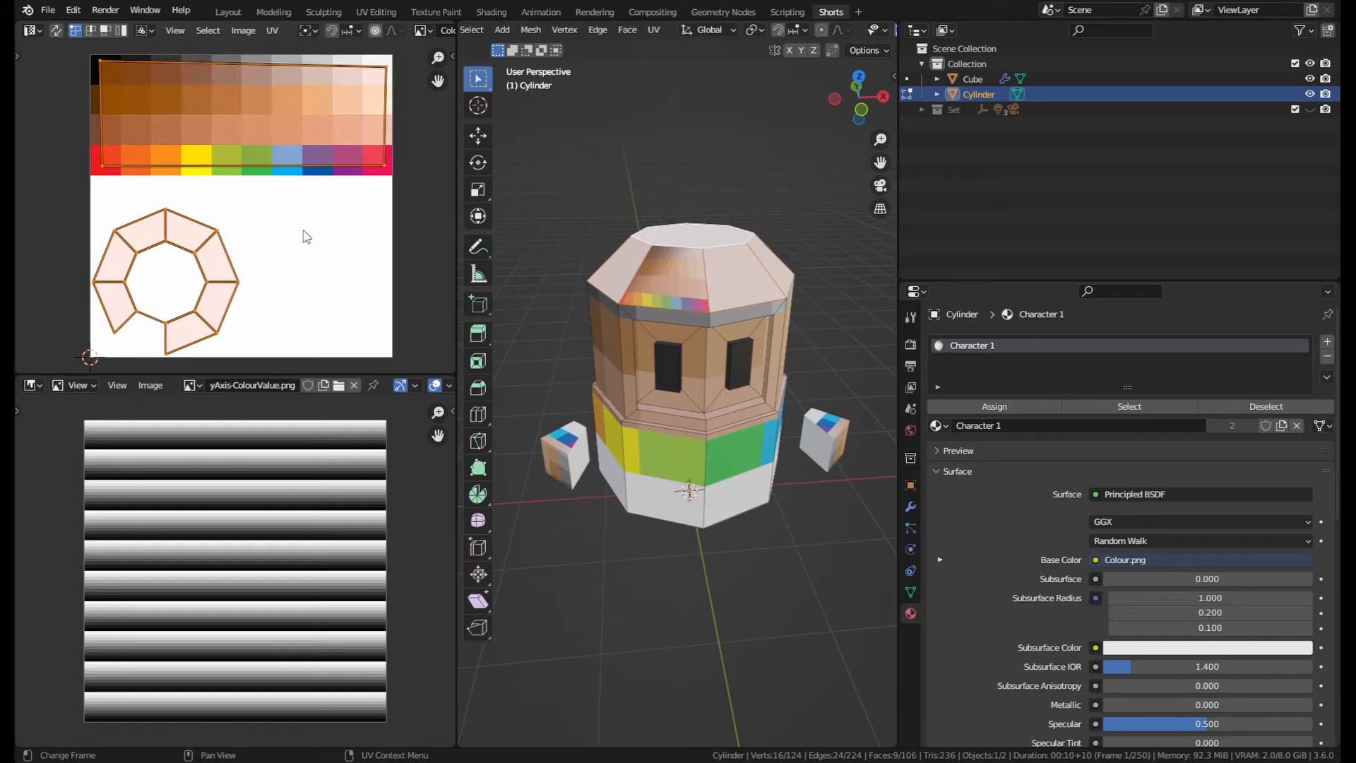
pyautogui.press('s')
pyautogui.press('0')
pyautogui.press('Return')
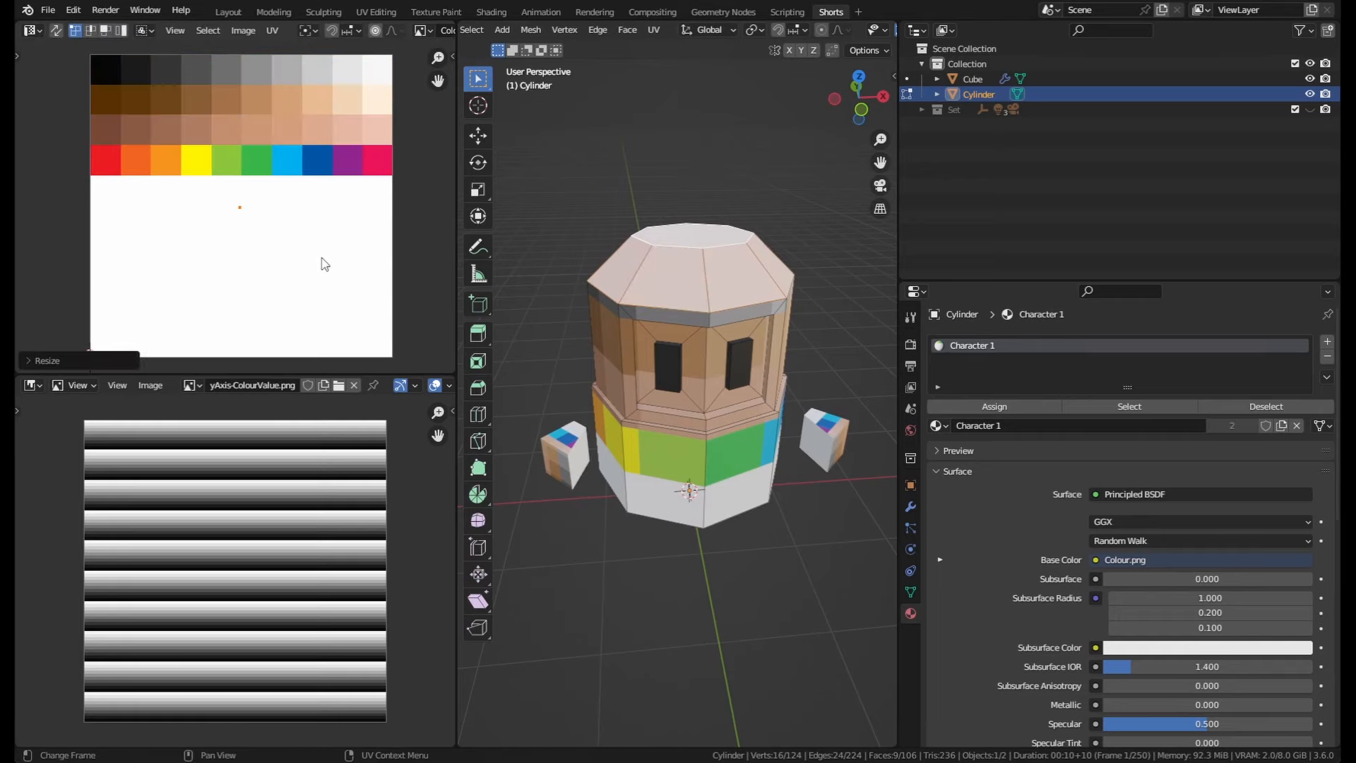
pyautogui.press('g')
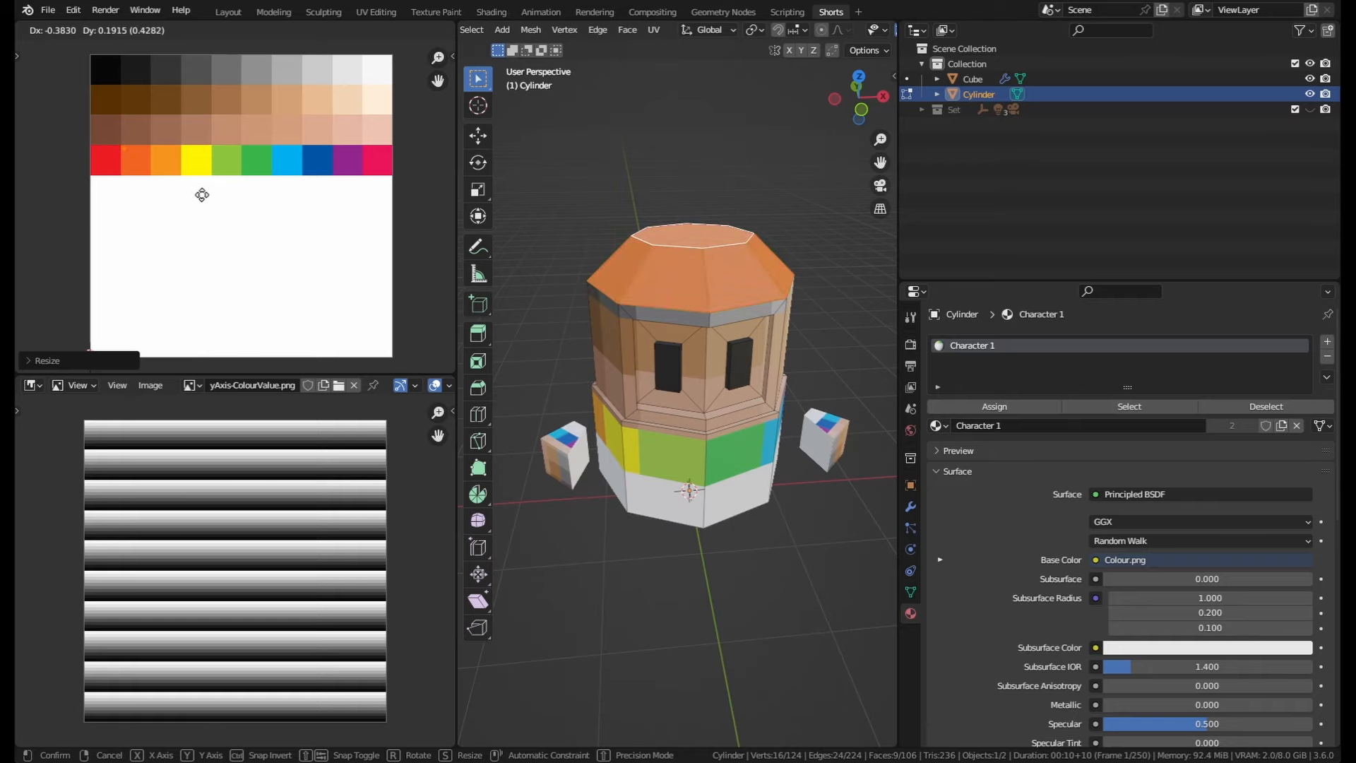
pyautogui.click(203, 195)
# Step: Grow the selection over the cylinder's upper body, collapse its UVs and move them onto the orange swatch
pyautogui.moveTo(725, 322); pyautogui.dragTo(596, 272, button='middle')
pyautogui.press('ctrl+KP_Add')
pyautogui.press('ctrl+KP_Add')
pyautogui.scroll(-1, 283, 204)
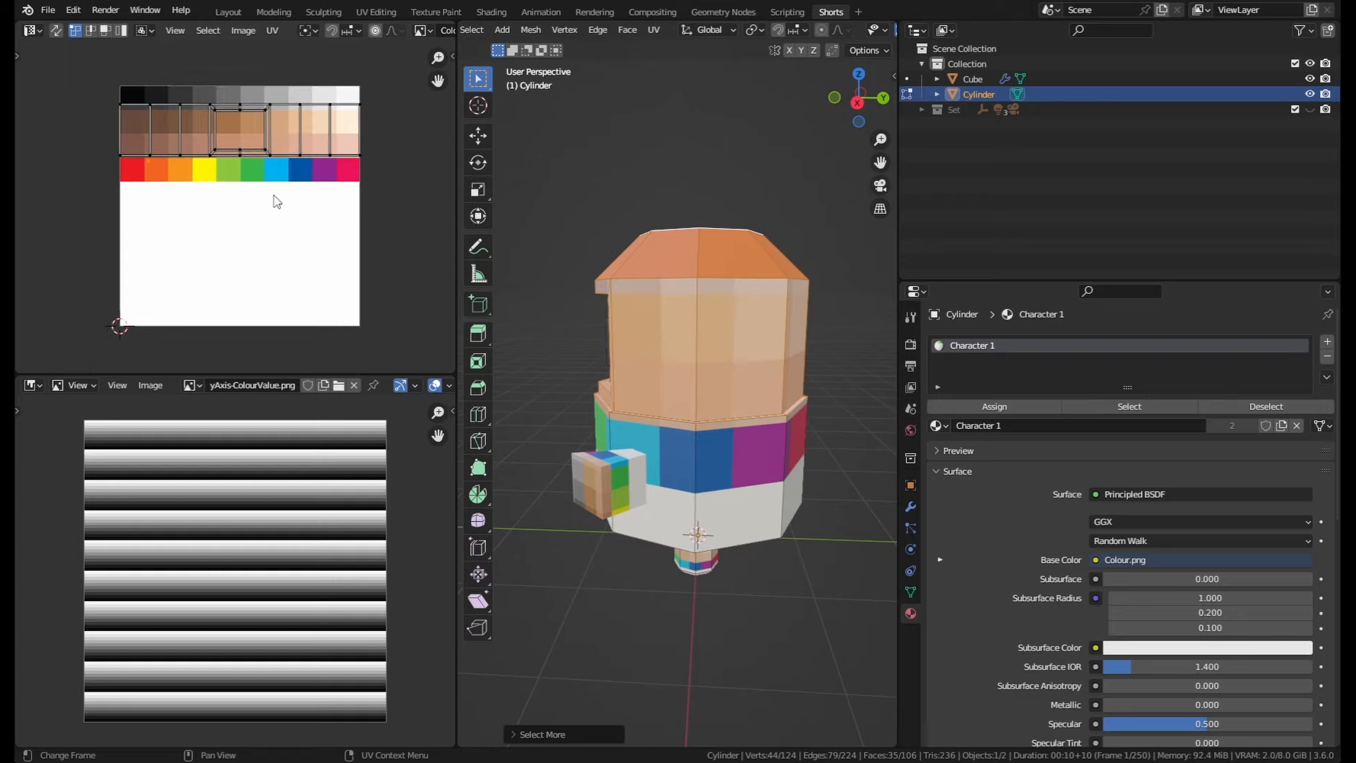
pyautogui.press('a')
pyautogui.press('s')
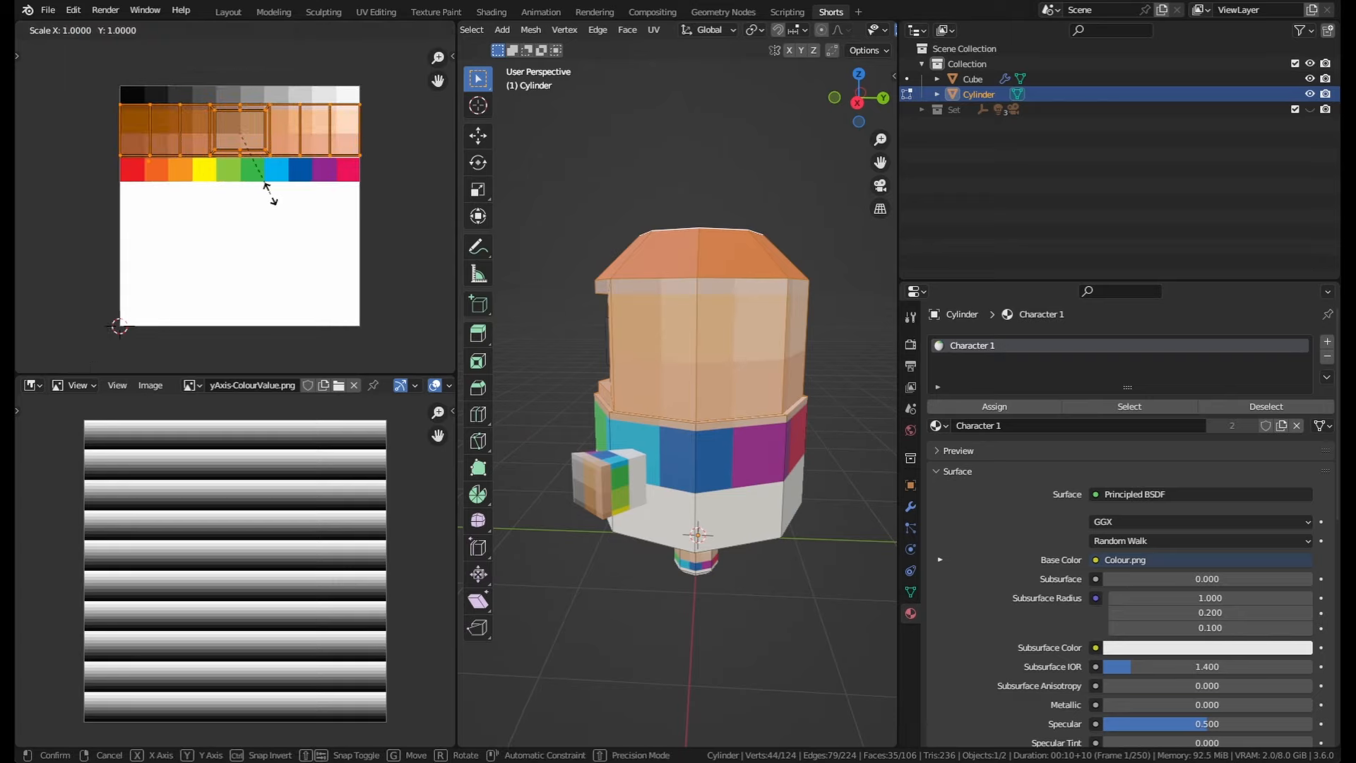
pyautogui.press('0')
pyautogui.press('Return')
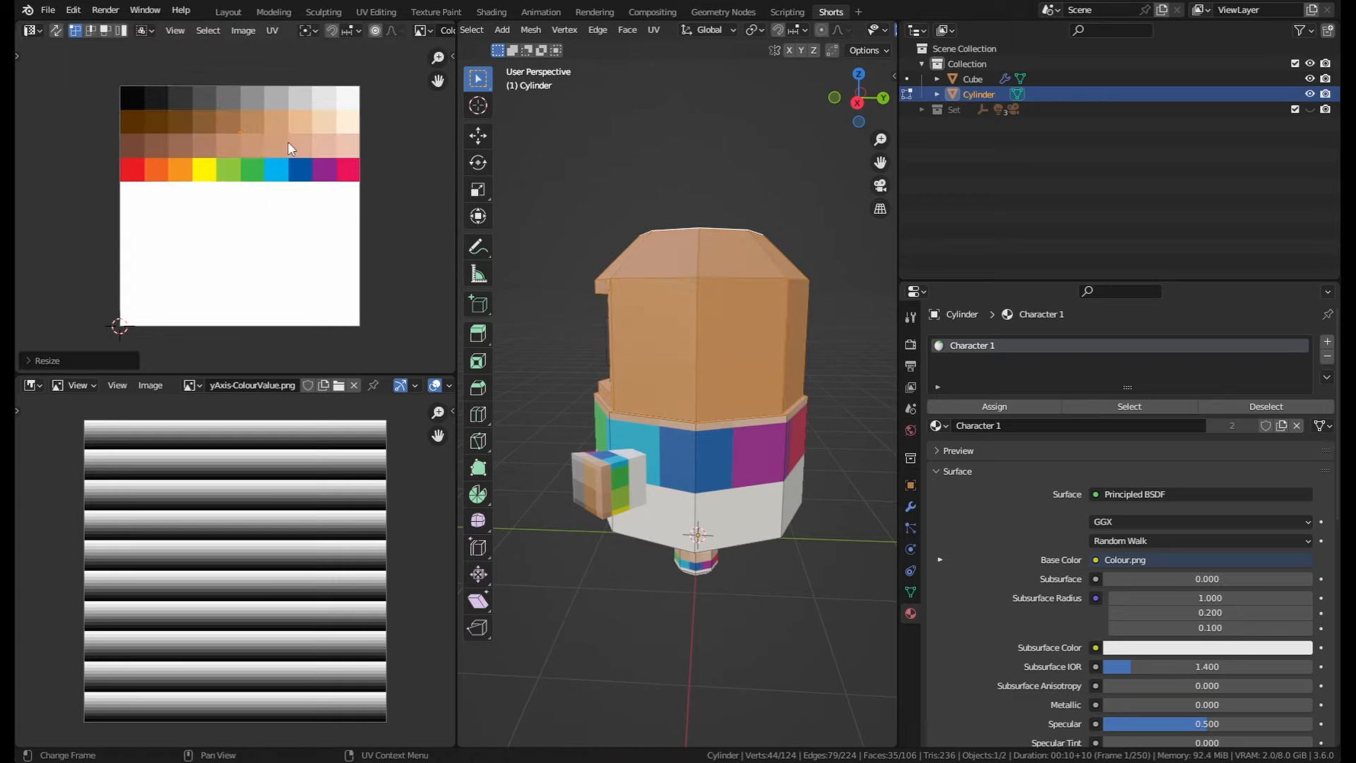
pyautogui.press('g')
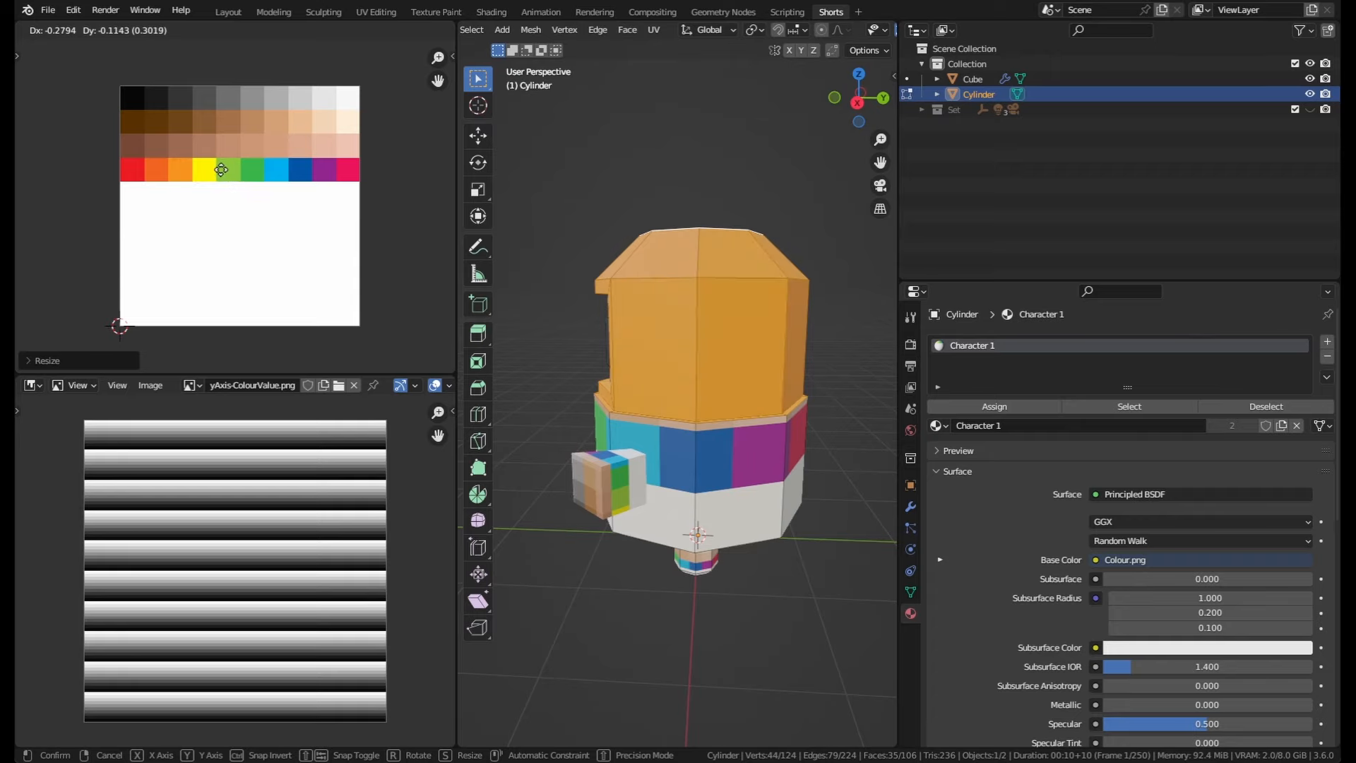
pyautogui.click(220, 170)
pyautogui.scroll(4, 177, 190)
pyautogui.scroll(3, 177, 180)
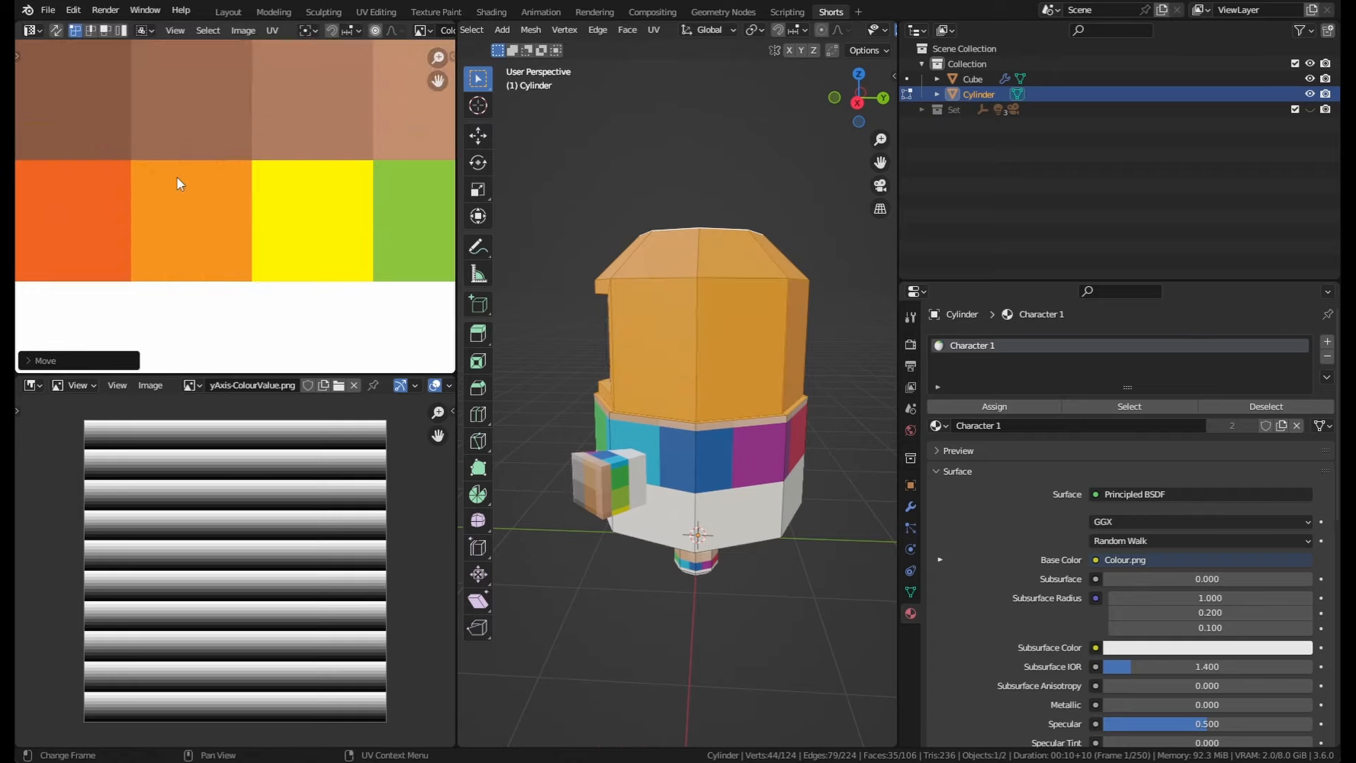
# Step: Select the cylinder's lower body faces, collapse their UVs and move them onto a brown swatch
pyautogui.moveTo(706, 537); pyautogui.dragTo(678, 395, button='middle')
pyautogui.click(688, 488)
pyautogui.press('ctrl+KP_Add')
pyautogui.press('ctrl+KP_Add')
pyautogui.press('ctrl+KP_Add')
pyautogui.moveTo(678, 395); pyautogui.dragTo(706, 536, button='middle')
pyautogui.scroll(-7, 283, 233)
pyautogui.moveTo(326, 267); pyautogui.dragTo(293, 240, button='middle')
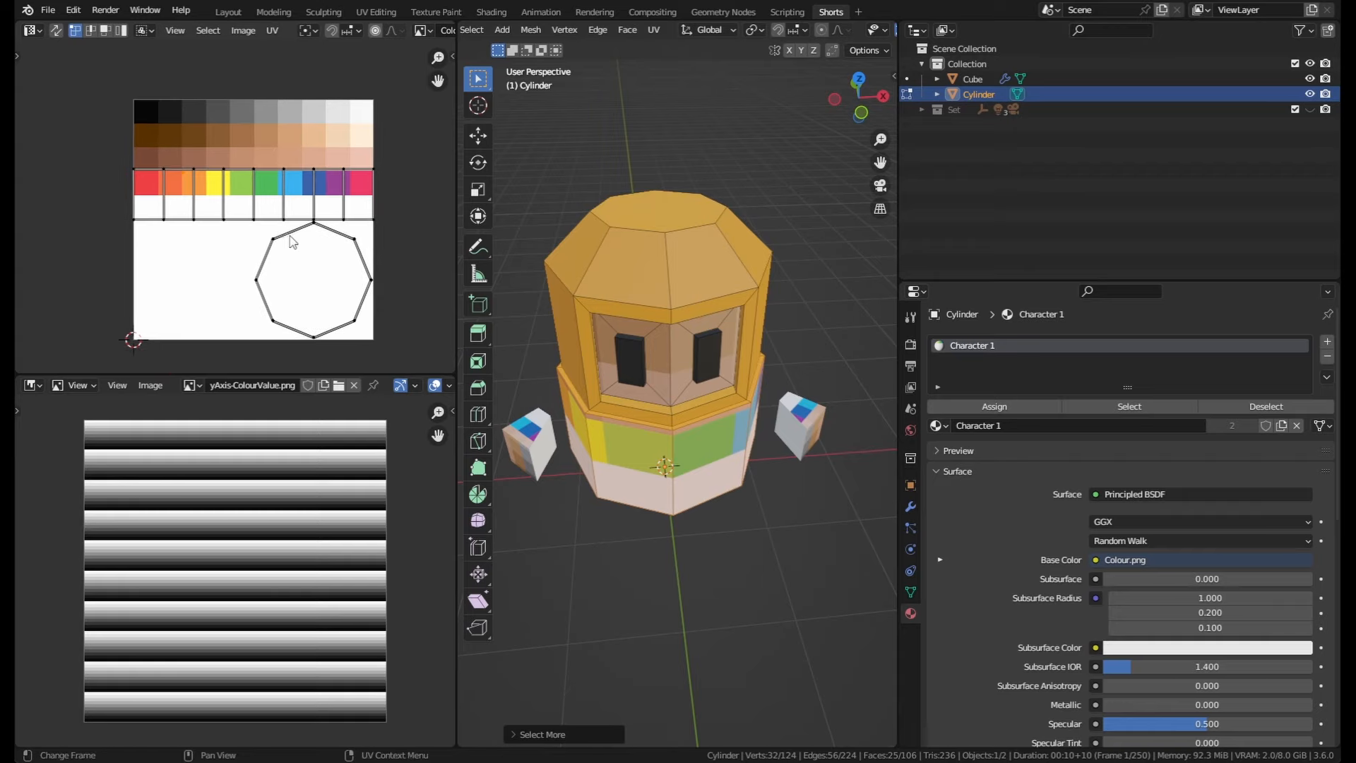
pyautogui.press('a')
pyautogui.press('s')
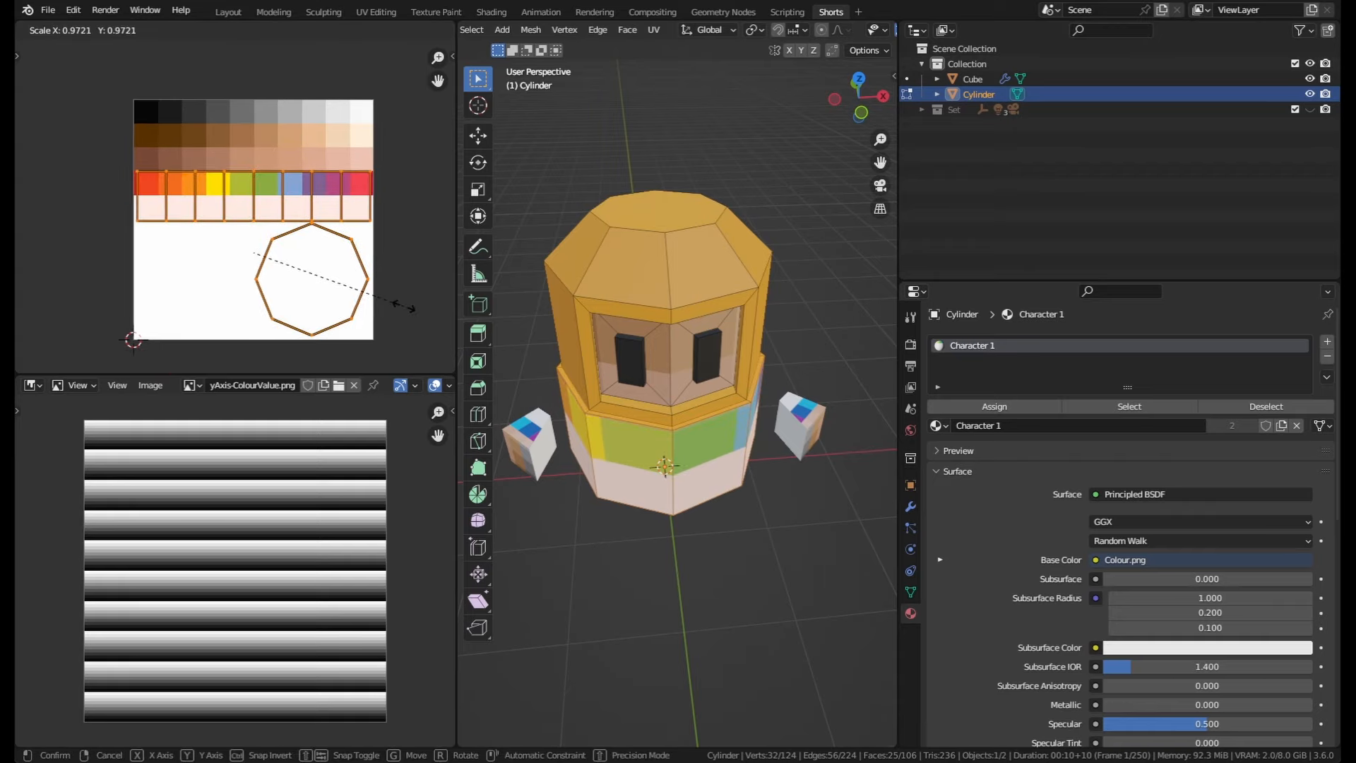
pyautogui.press('0')
pyautogui.press('Return')
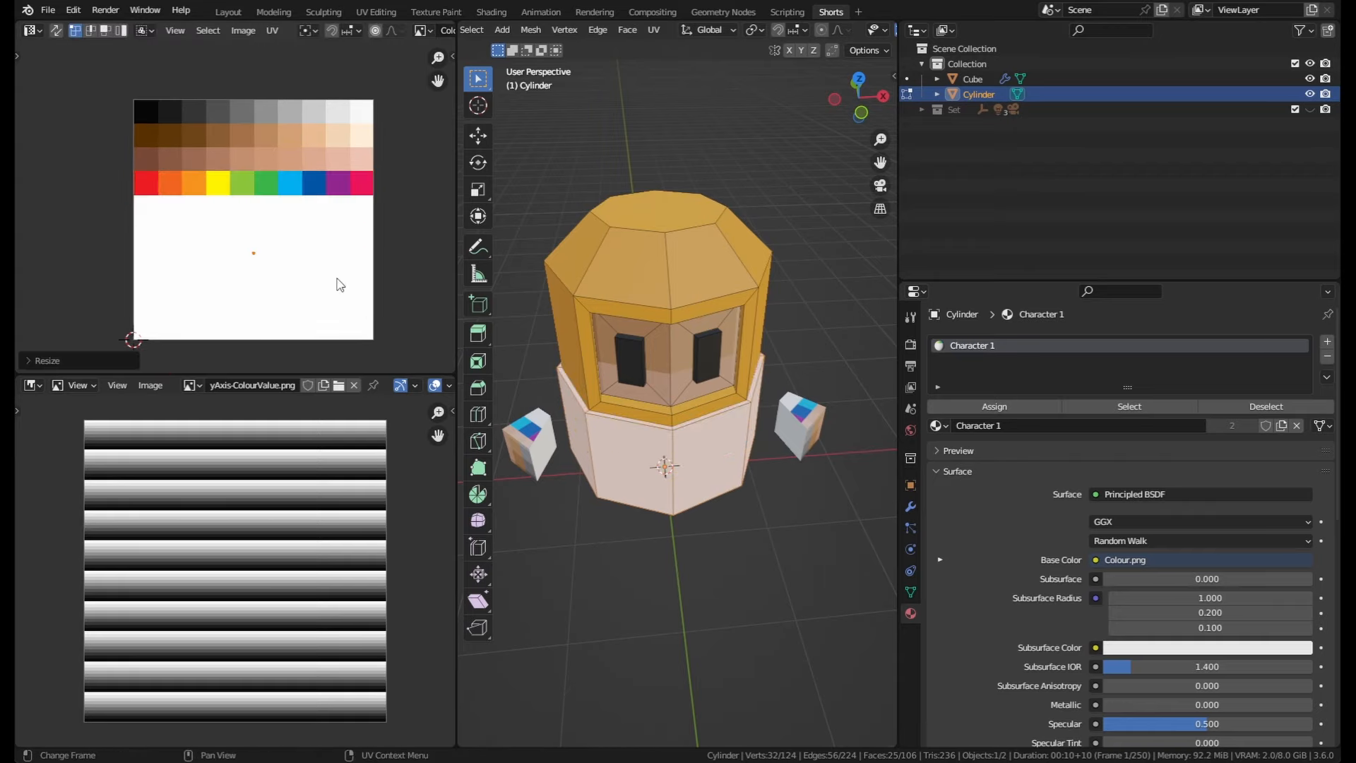
pyautogui.press('g')
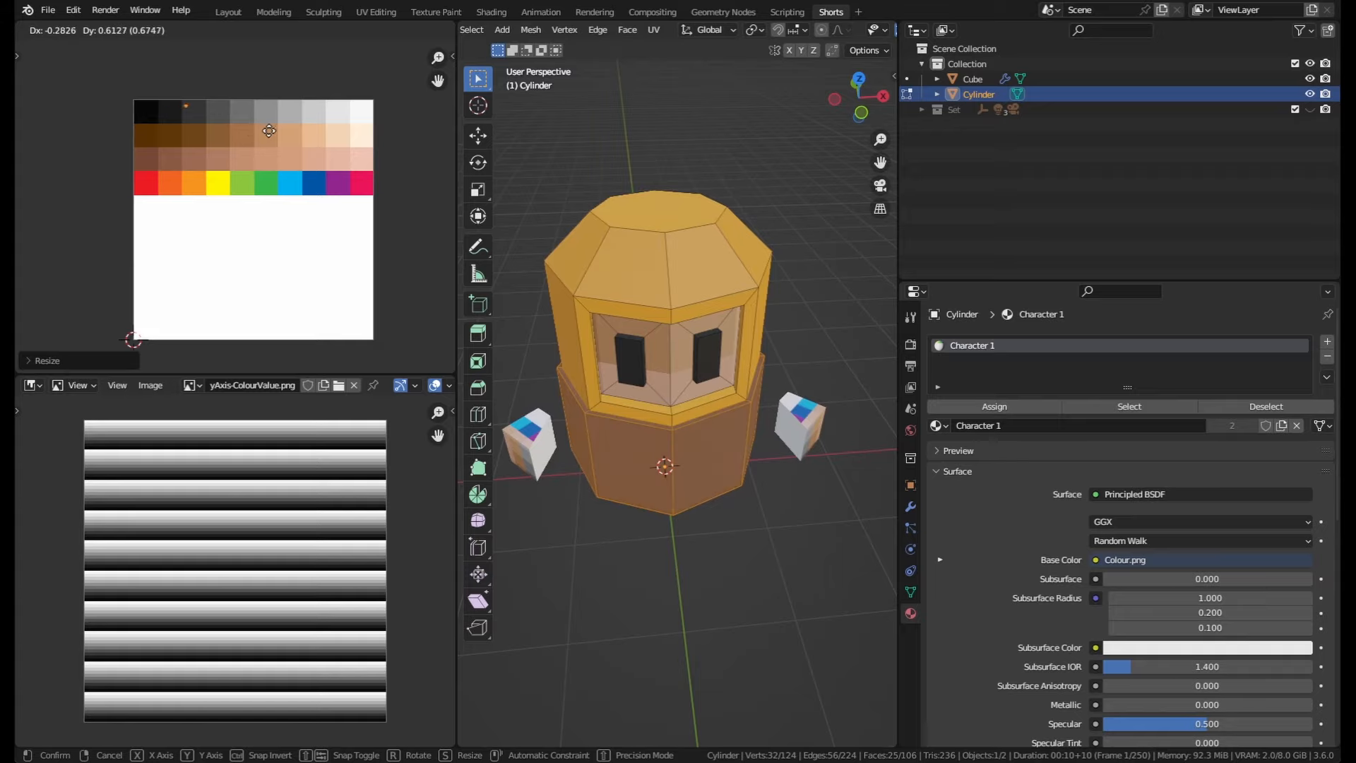
pyautogui.click(269, 129)
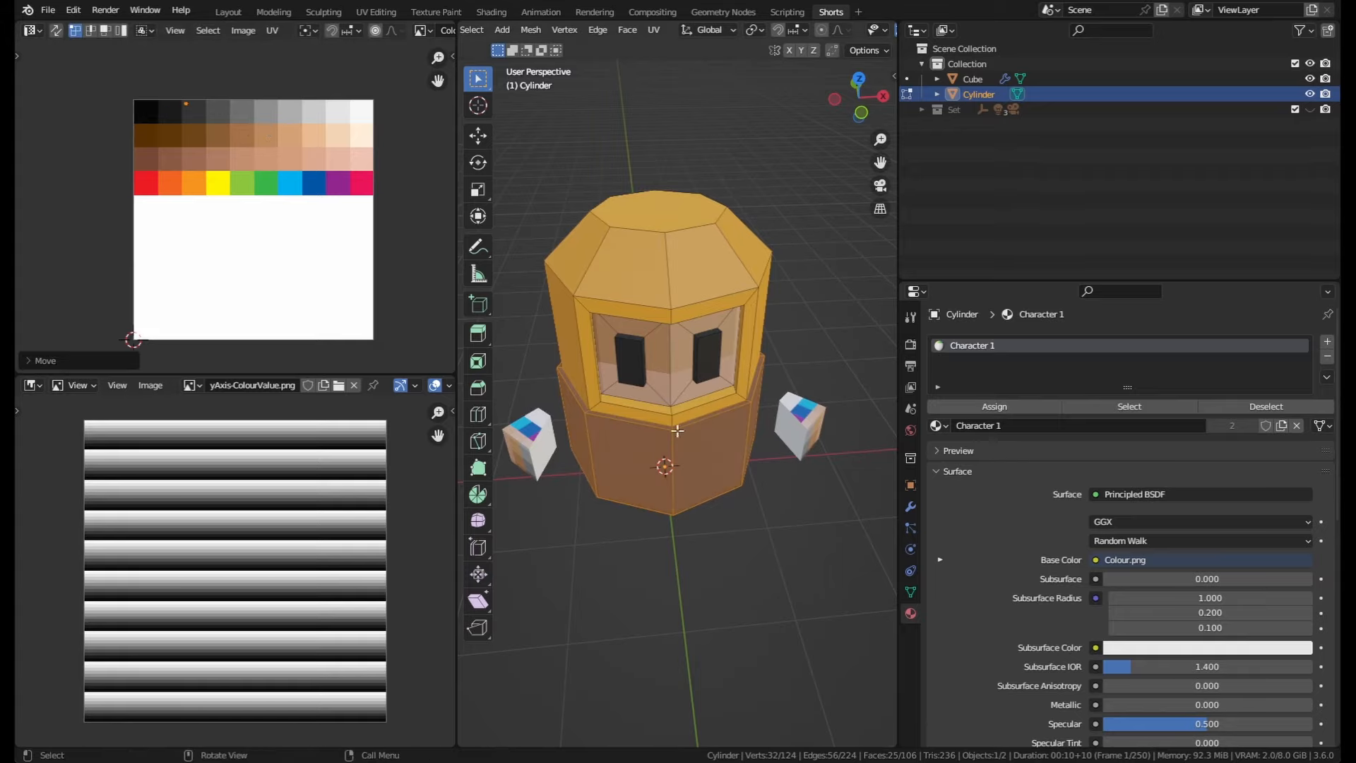
# Step: Collapse the cube hands' UVs and move them onto a skin-tone swatch, then leave Edit Mode
pyautogui.moveTo(704, 472); pyautogui.dragTo(727, 449, button='middle')
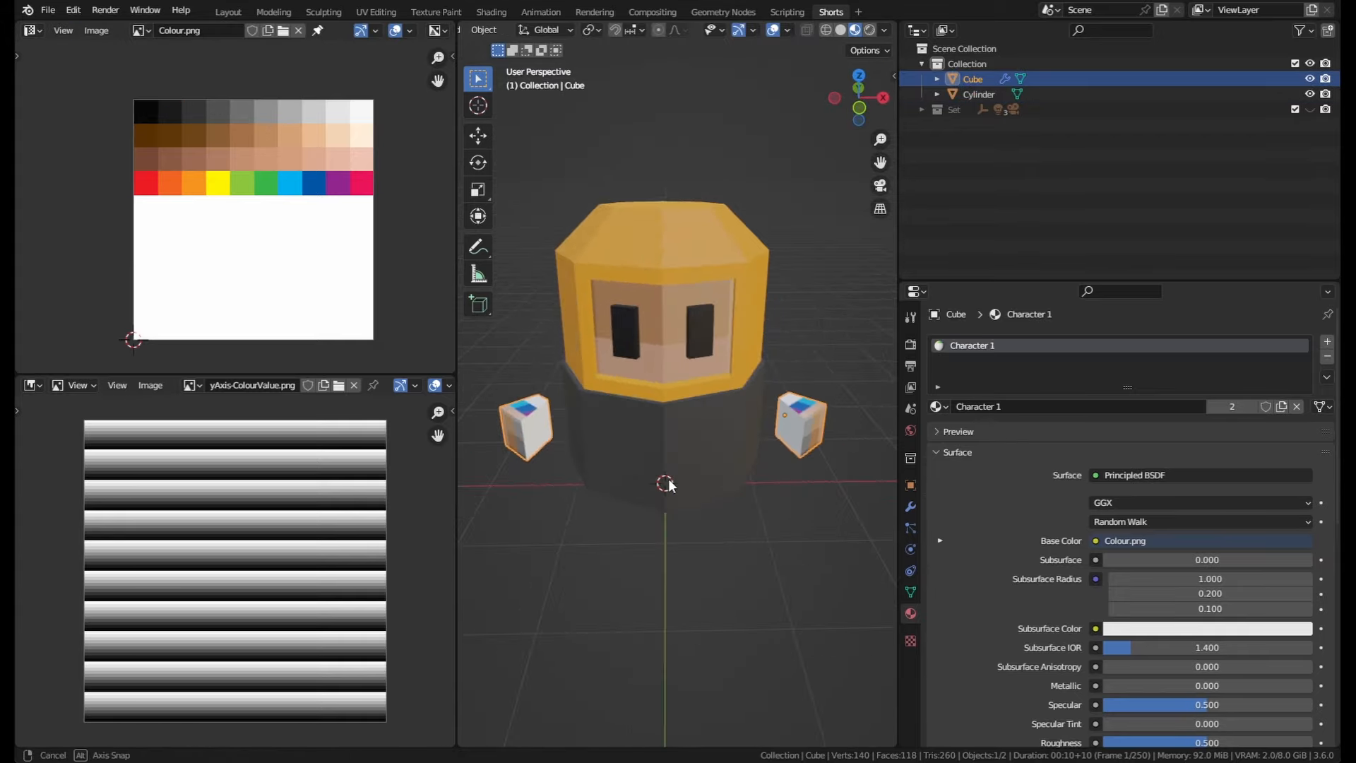
pyautogui.press('Tab')
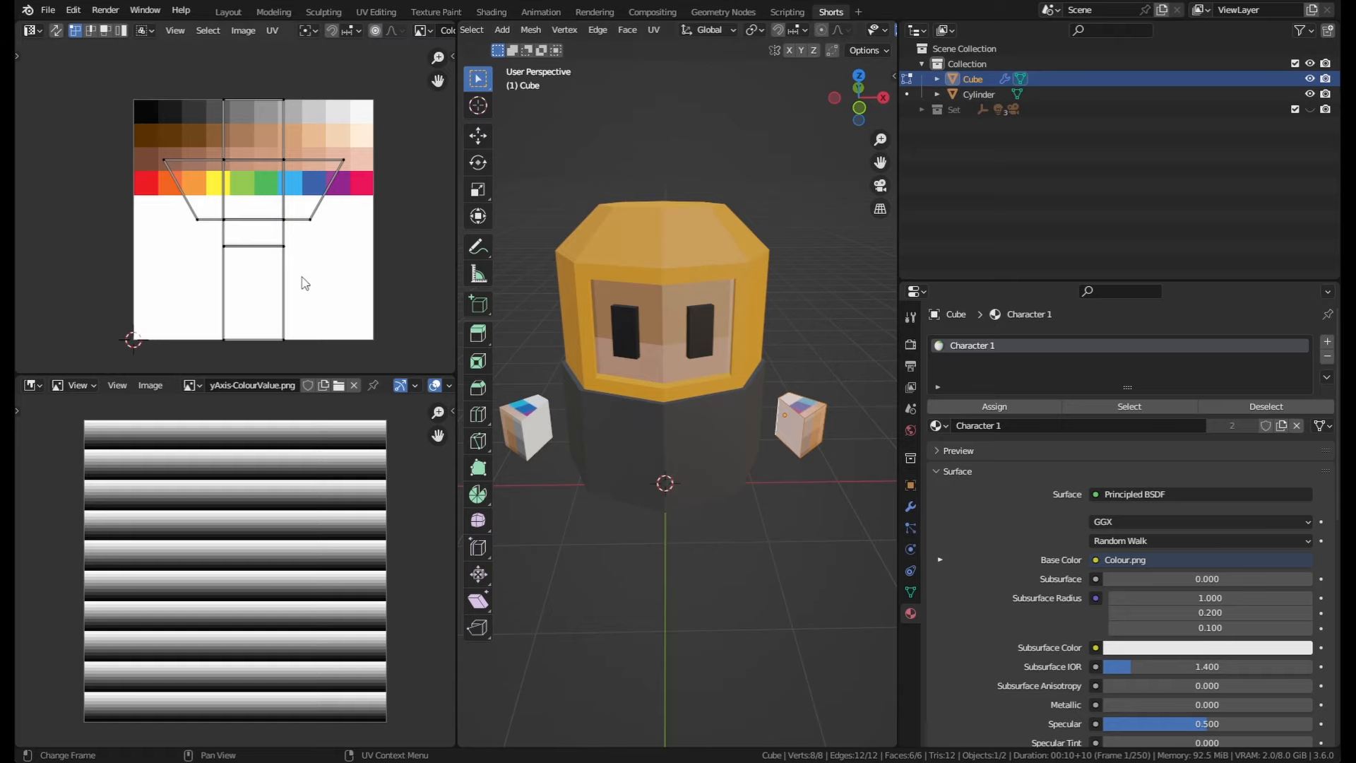
pyautogui.press('a')
pyautogui.press('s')
pyautogui.press('0')
pyautogui.press('Return')
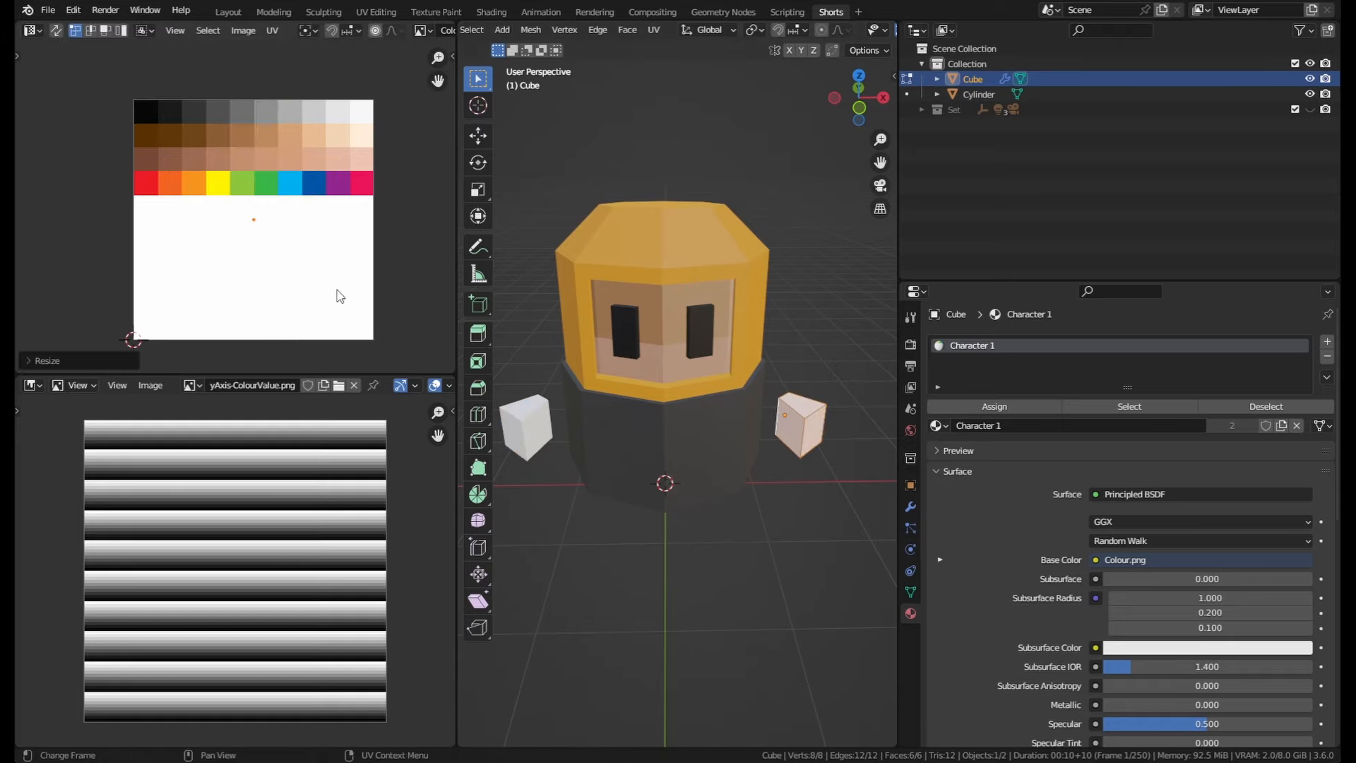
pyautogui.scroll(1, 310, 284)
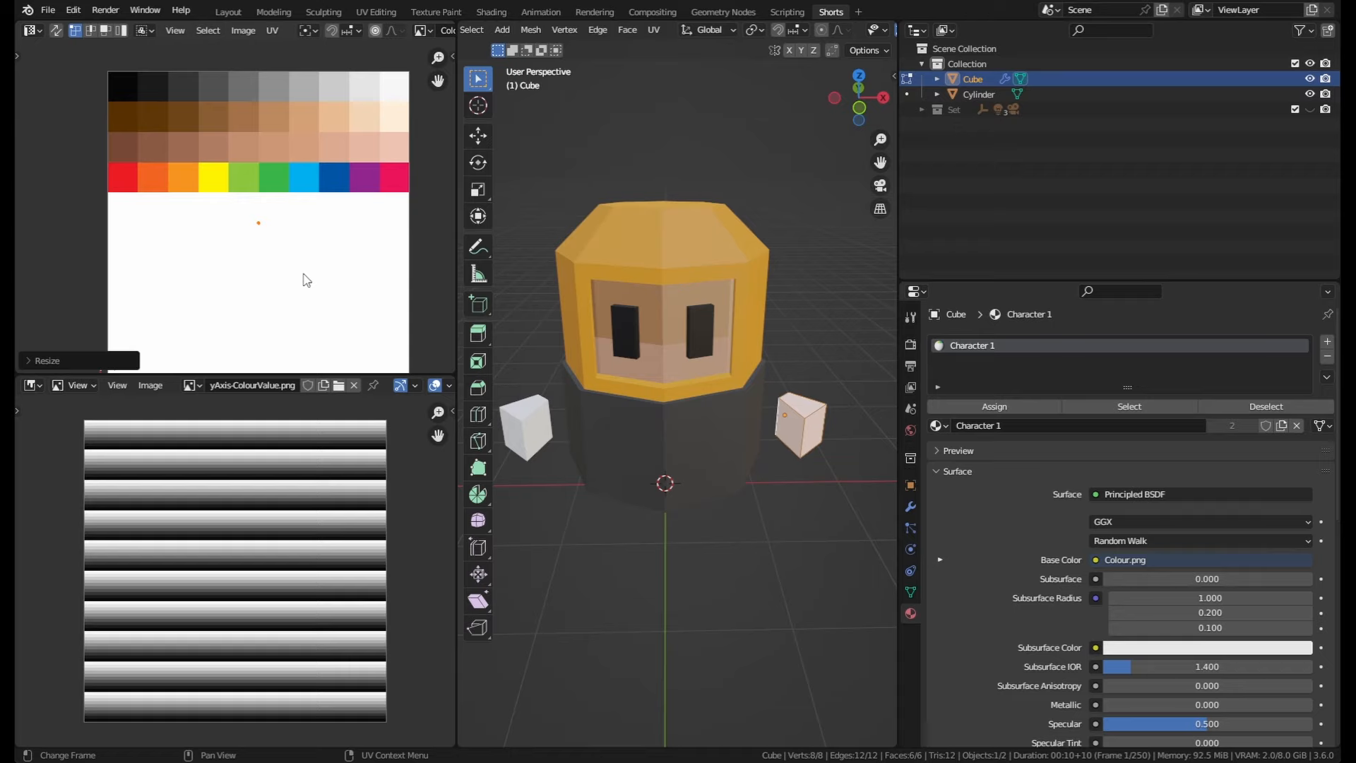
pyautogui.press('g')
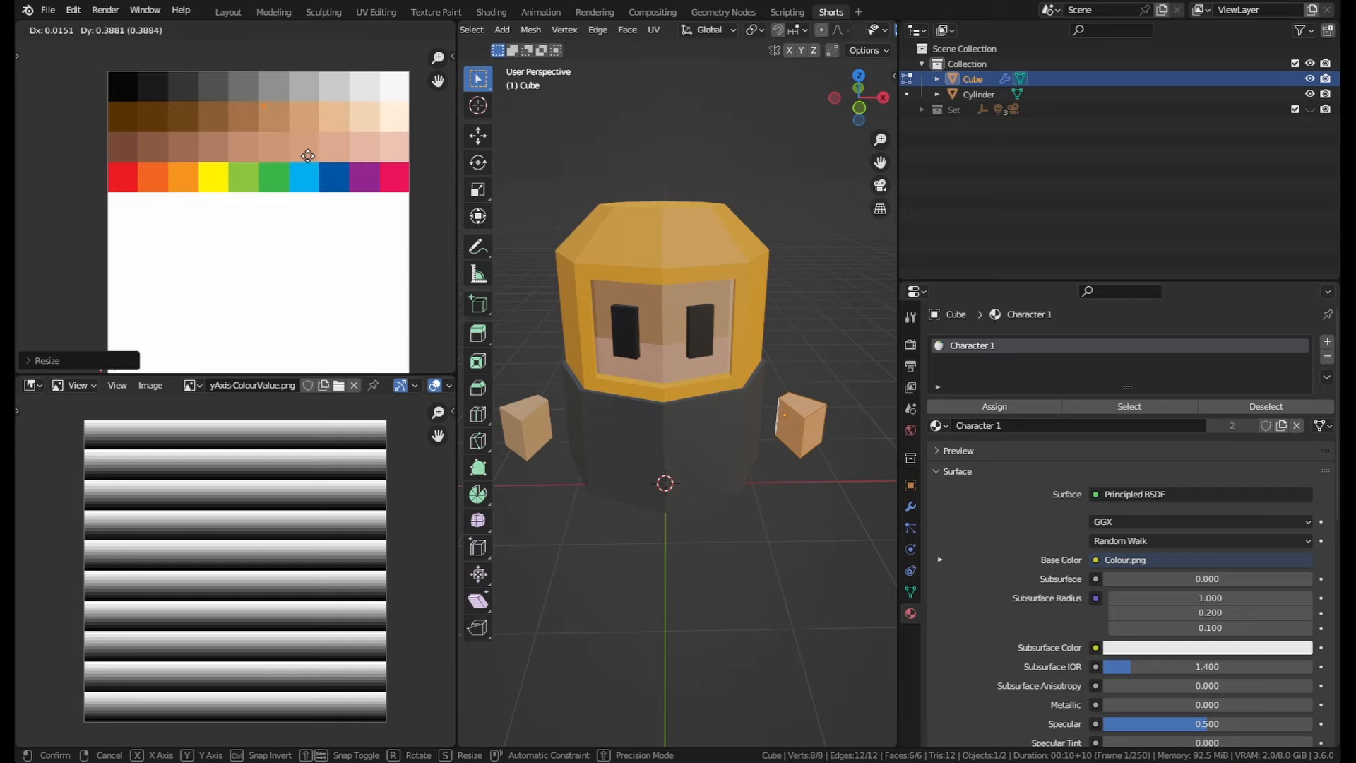
pyautogui.click(308, 155)
pyautogui.press('Tab')
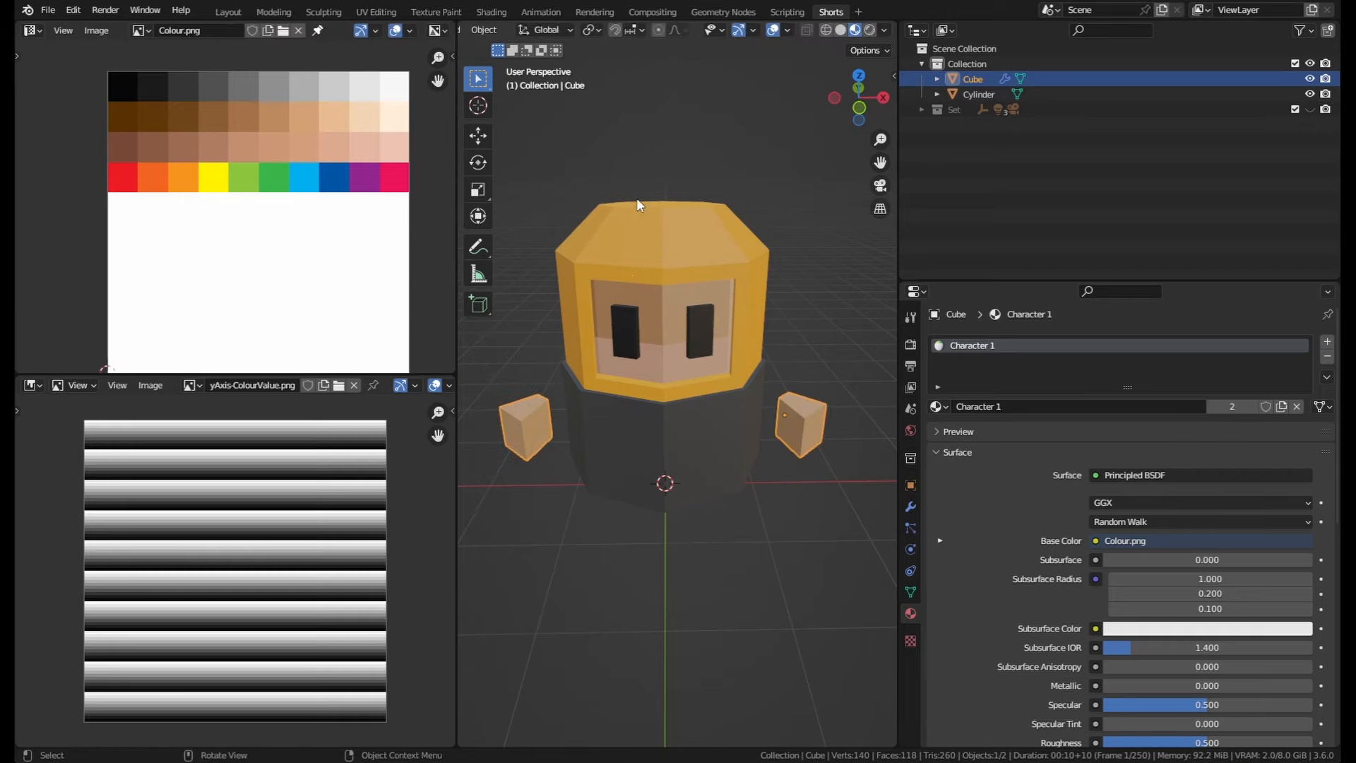
# Step: Edit the cylinder again, select the two face panel faces, collapse their UVs and move them onto a lighter skin-tone swatch
pyautogui.click(699, 317)
pyautogui.press('Tab')
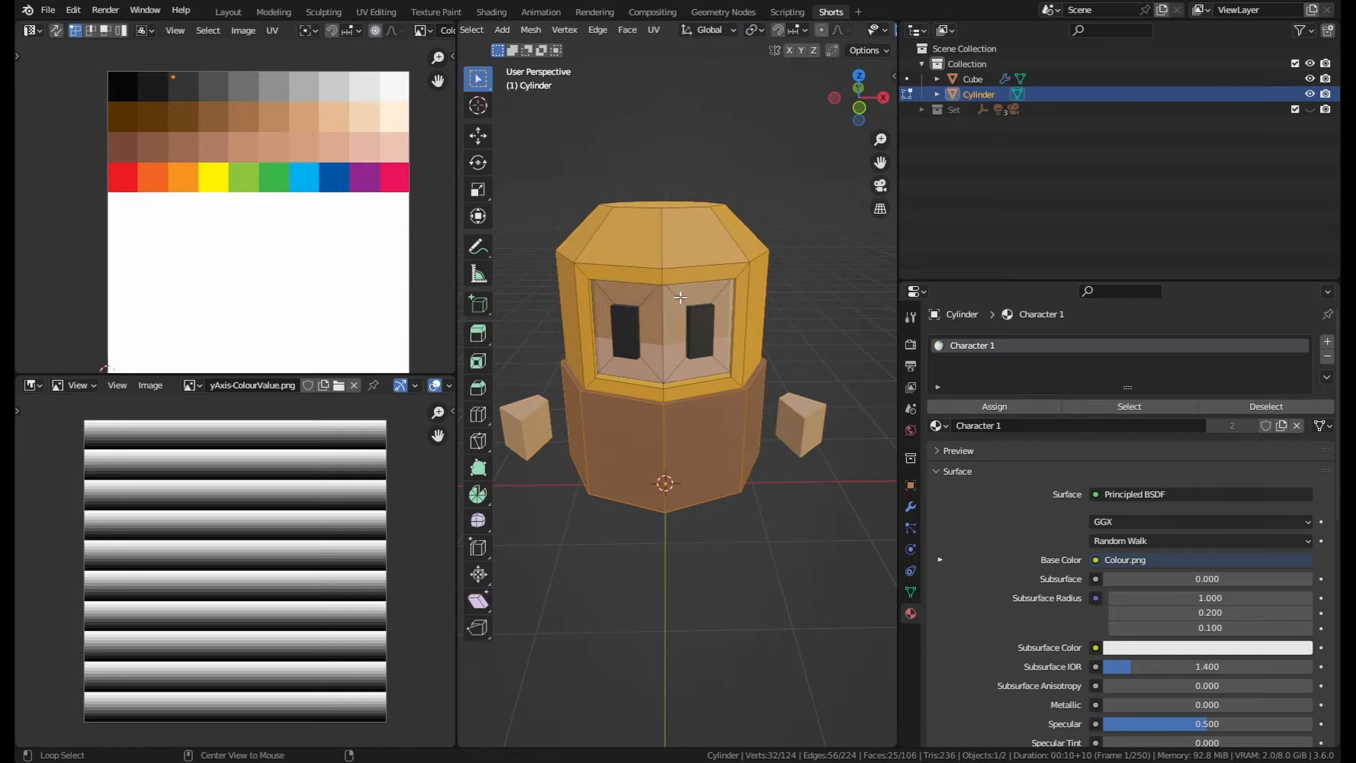
pyautogui.keyDown('alt'); pyautogui.click(679, 298); pyautogui.keyUp('alt')
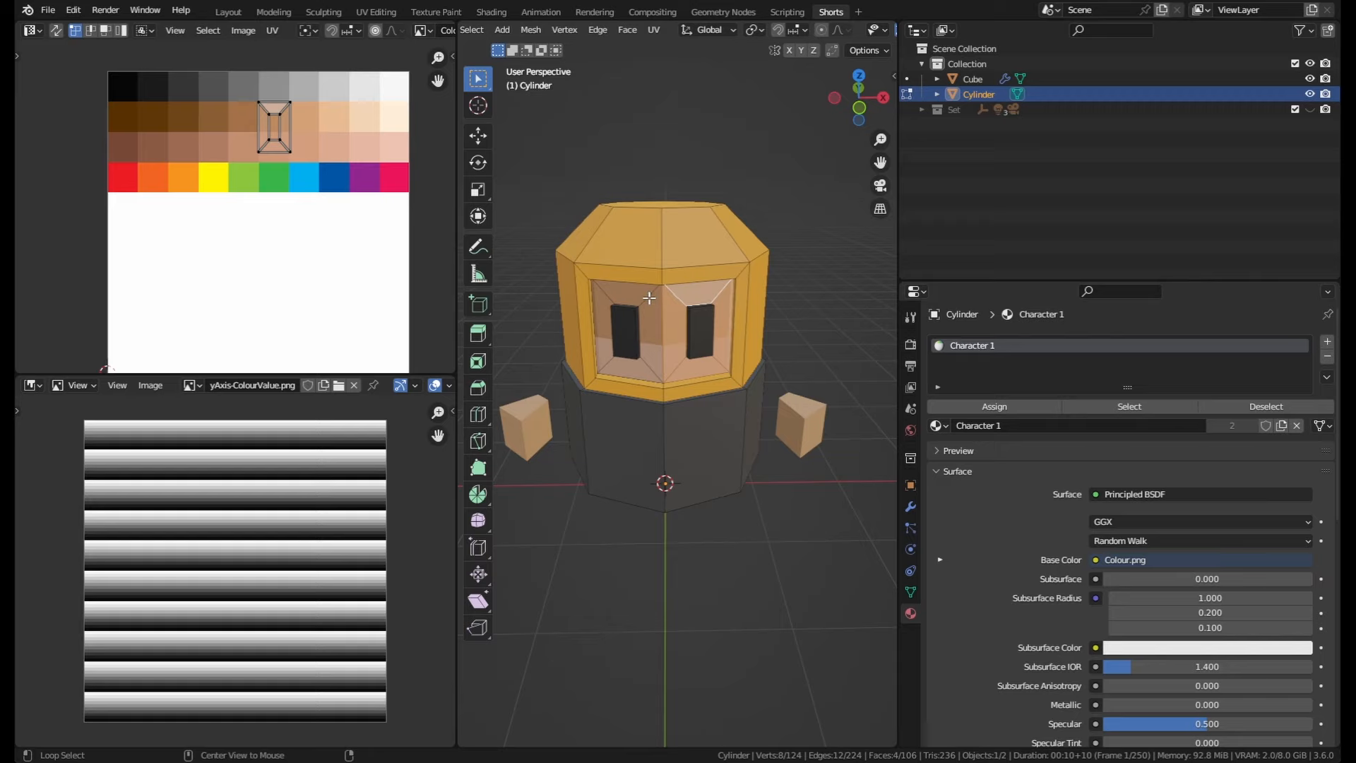
pyautogui.keyDown('alt'); pyautogui.keyDown('shift'); pyautogui.click(648, 298); pyautogui.keyUp('shift'); pyautogui.keyUp('alt')
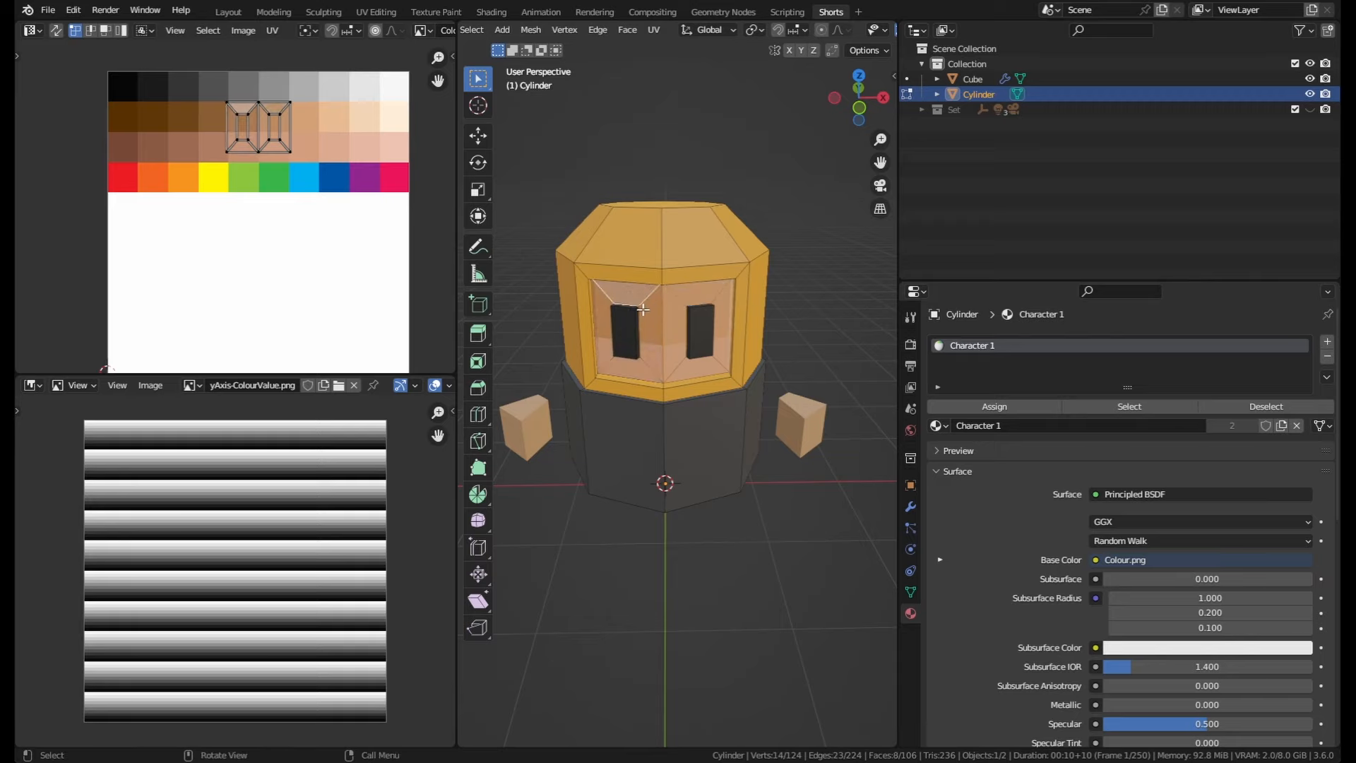
pyautogui.scroll(2, 641, 328)
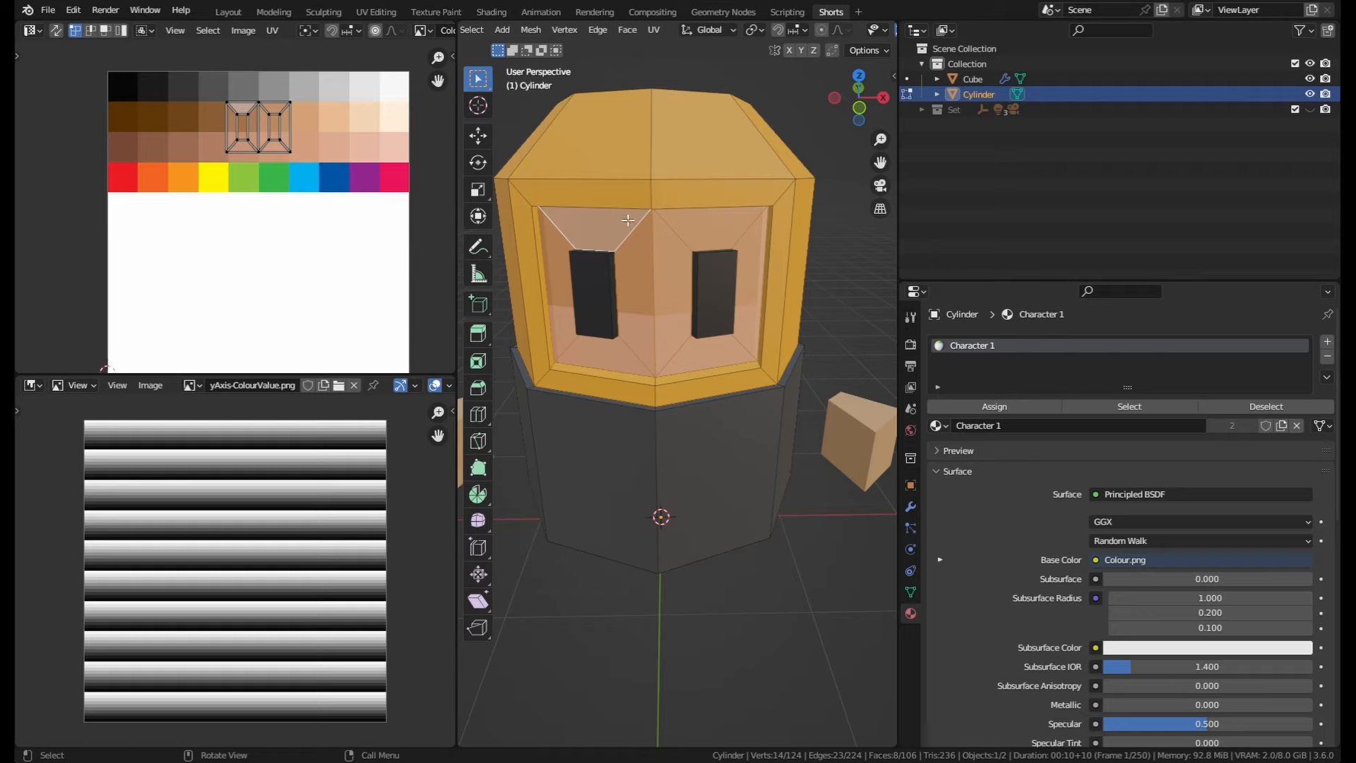
pyautogui.scroll(-1, 634, 277)
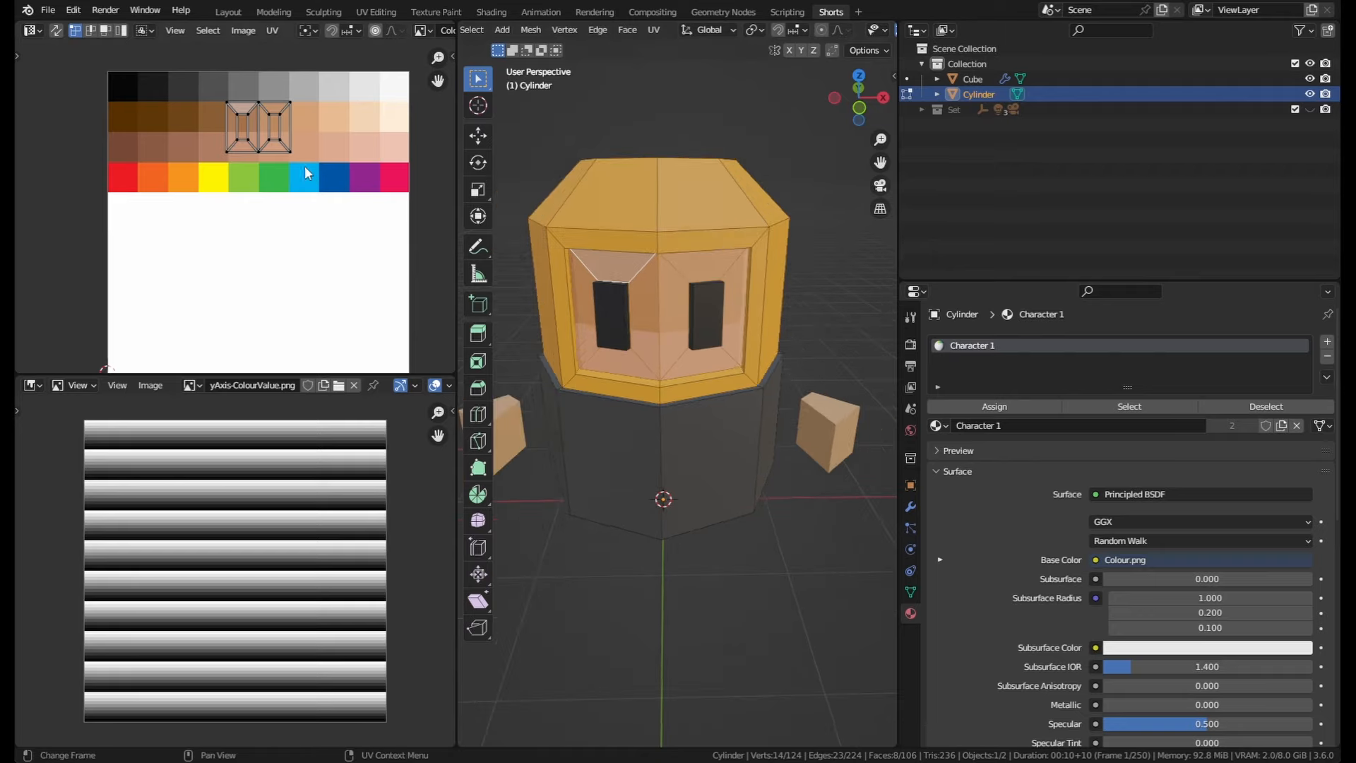
pyautogui.press('a')
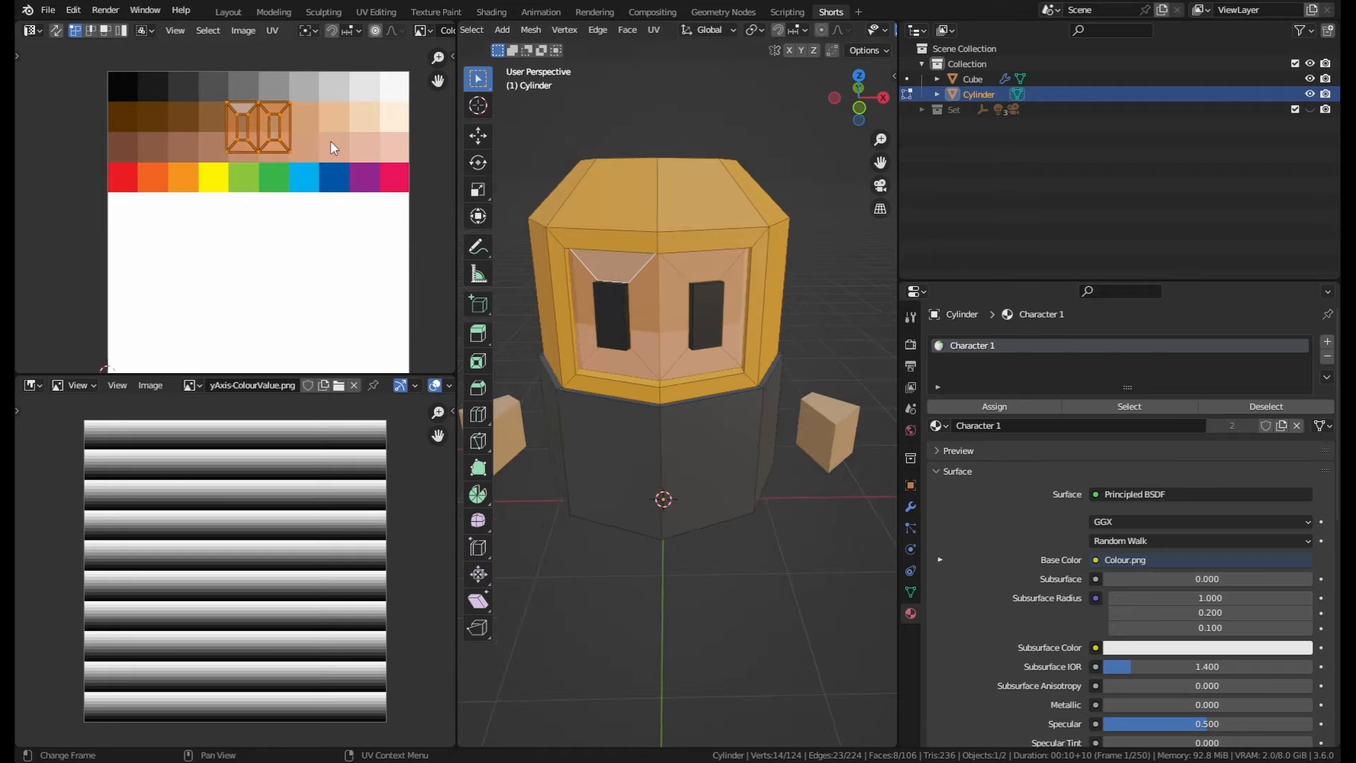
pyautogui.press('s')
pyautogui.press('0')
pyautogui.press('Return')
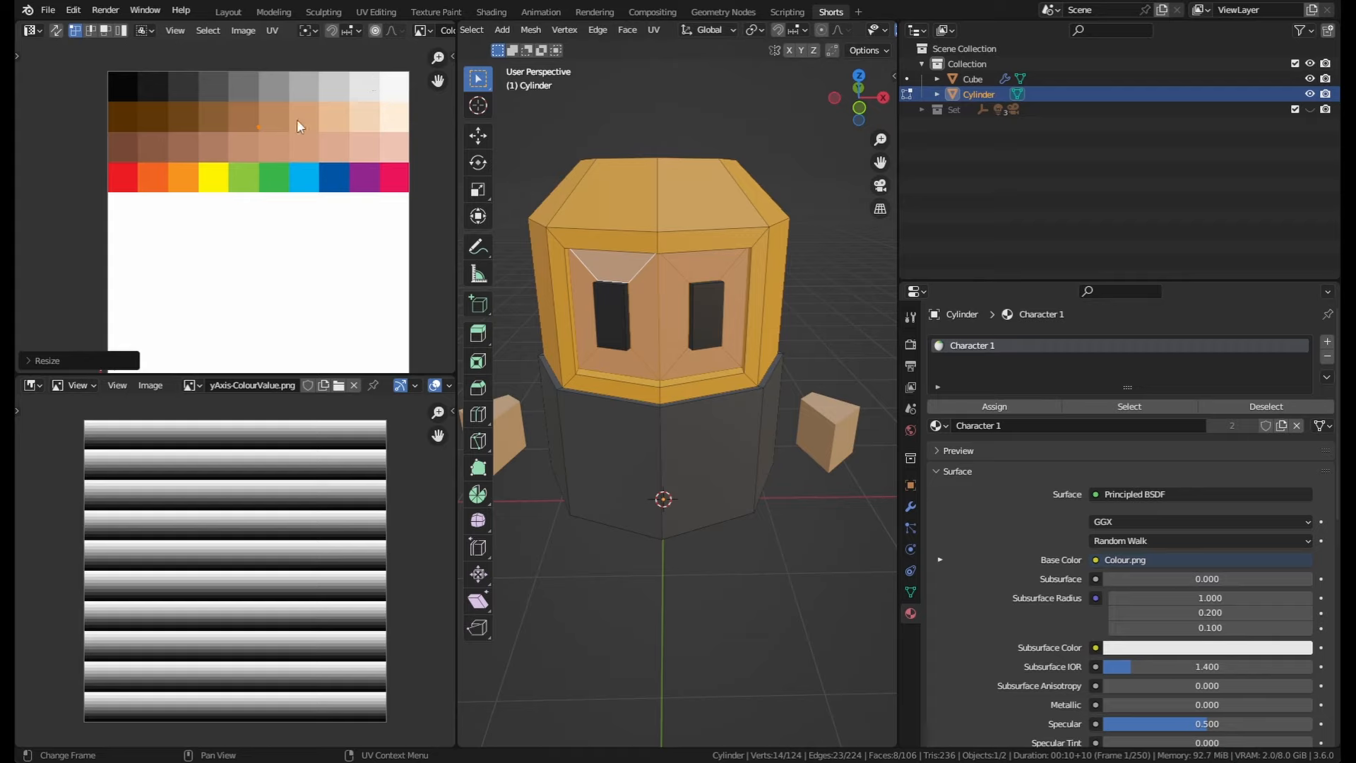
pyautogui.press('g')
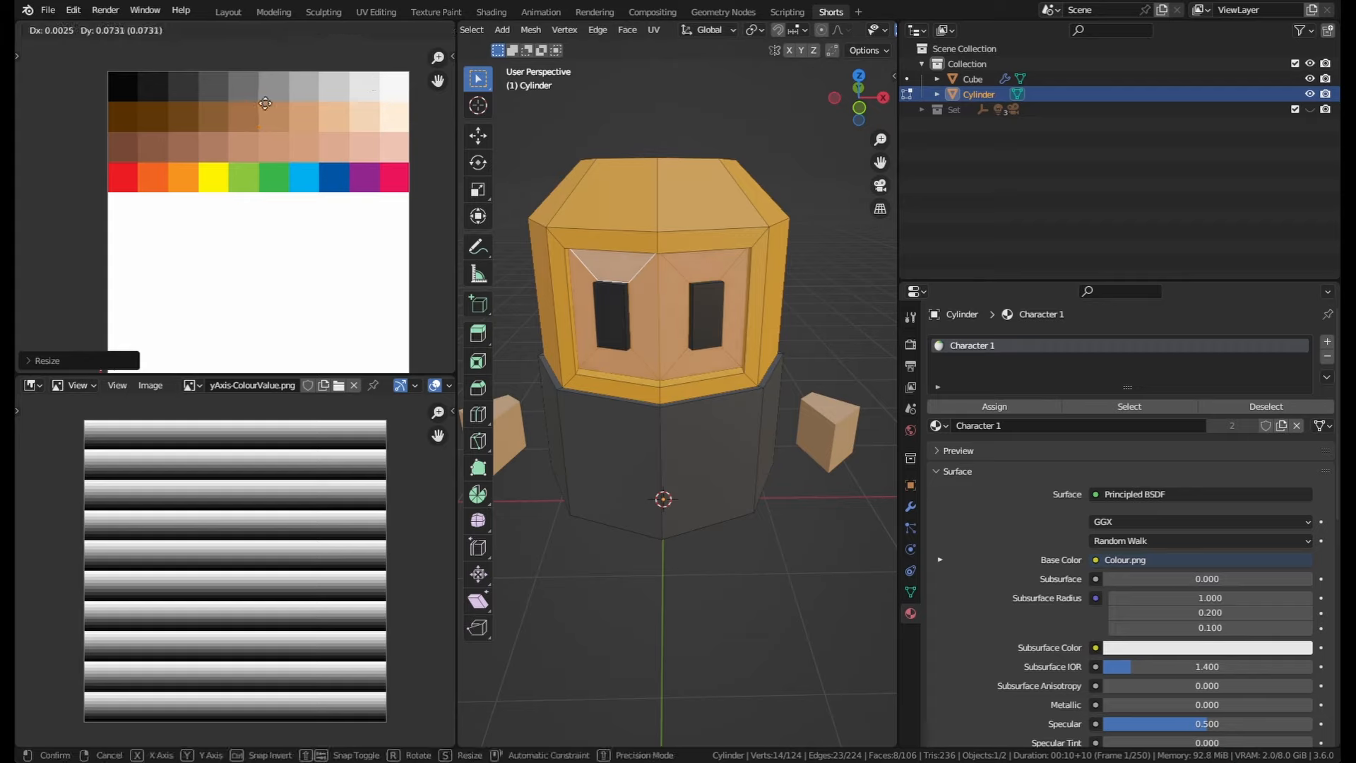
pyautogui.click(263, 104)
# Step: Examine the feet beneath the cylinder and their UV placement by selecting their faces
pyautogui.scroll(-3, 780, 311)
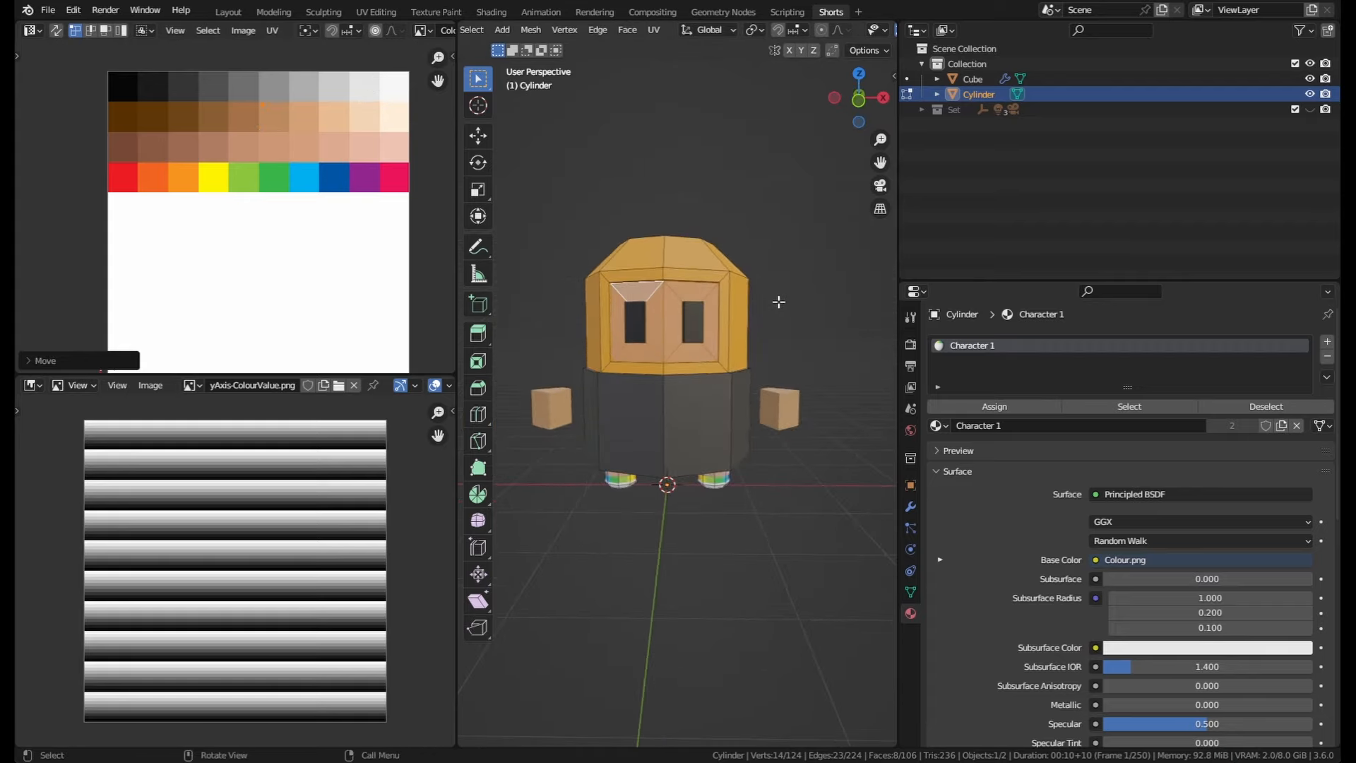
pyautogui.moveTo(778, 301); pyautogui.dragTo(729, 454, button='middle')
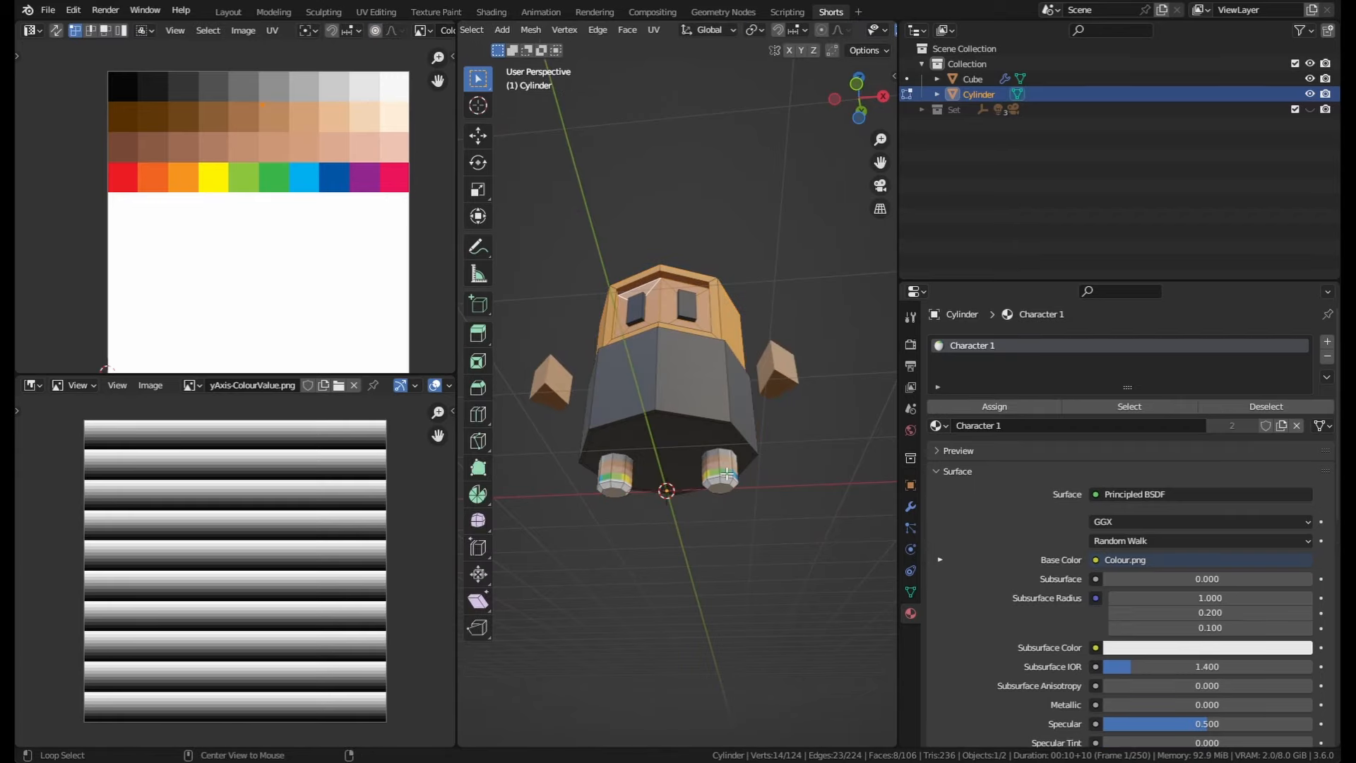
pyautogui.press('l')
pyautogui.press('l')
pyautogui.moveTo(648, 480); pyautogui.dragTo(798, 450, button='middle')
pyautogui.hotkey('alt', 'a')
pyautogui.scroll(1, 799, 449)
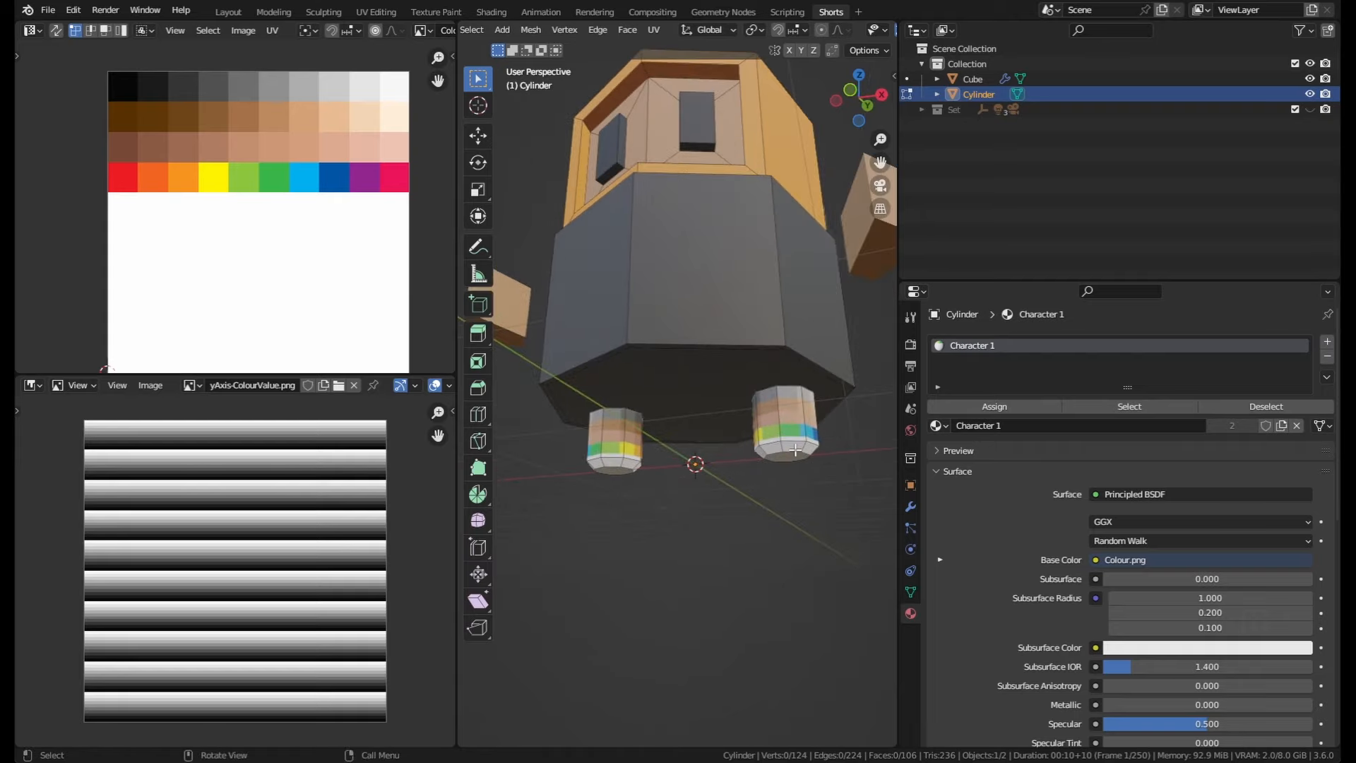
pyautogui.click(793, 431)
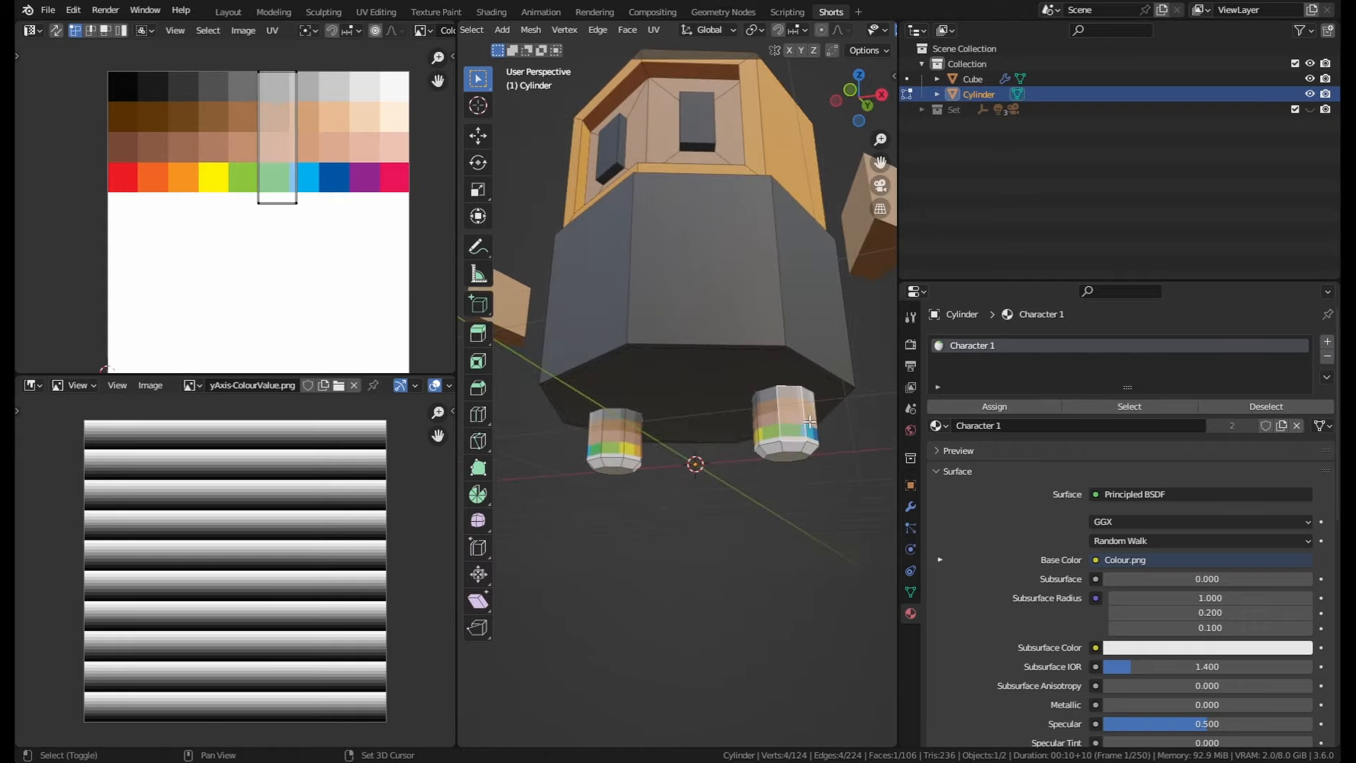
pyautogui.keyDown('alt'); pyautogui.keyDown('shift'); pyautogui.click(810, 422); pyautogui.keyUp('shift'); pyautogui.keyUp('alt')
pyautogui.moveTo(804, 451); pyautogui.dragTo(805, 520, button='middle')
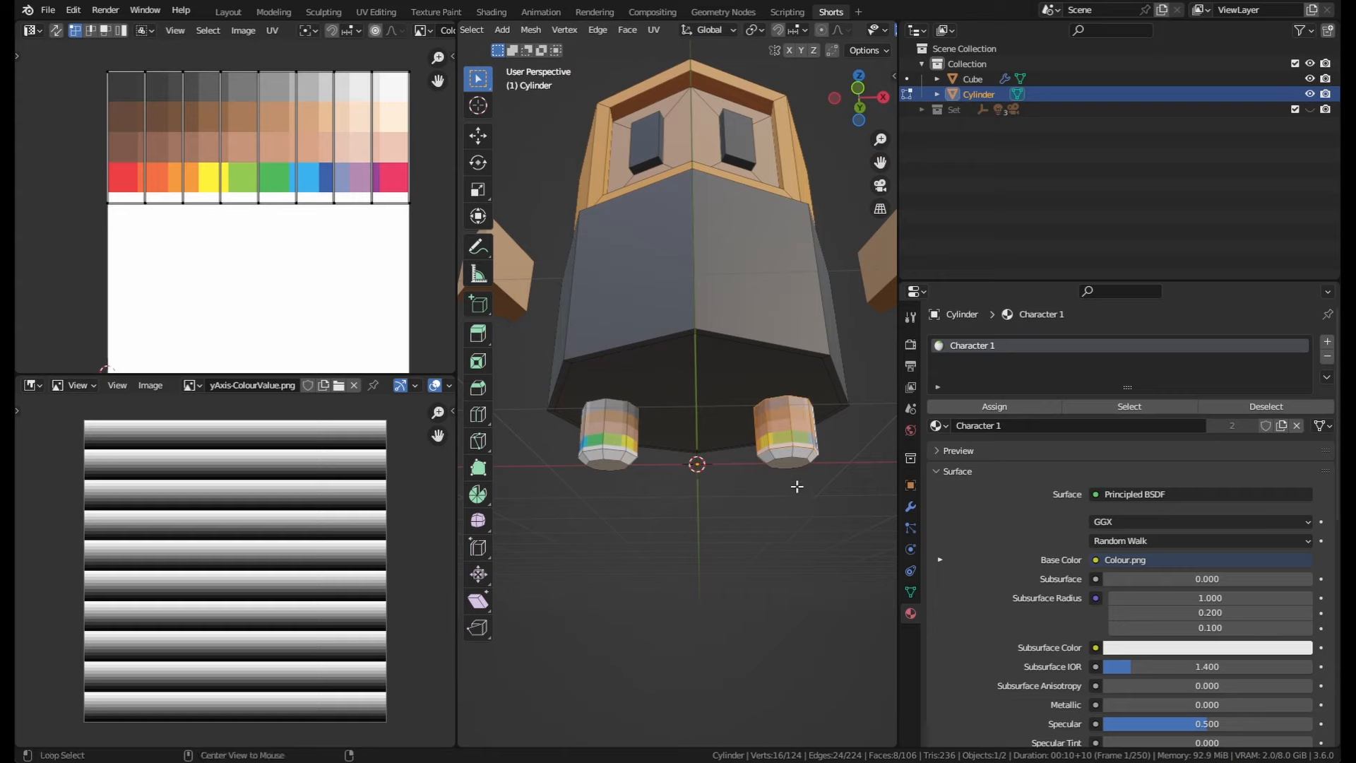
pyautogui.hotkey('alt', 'a')
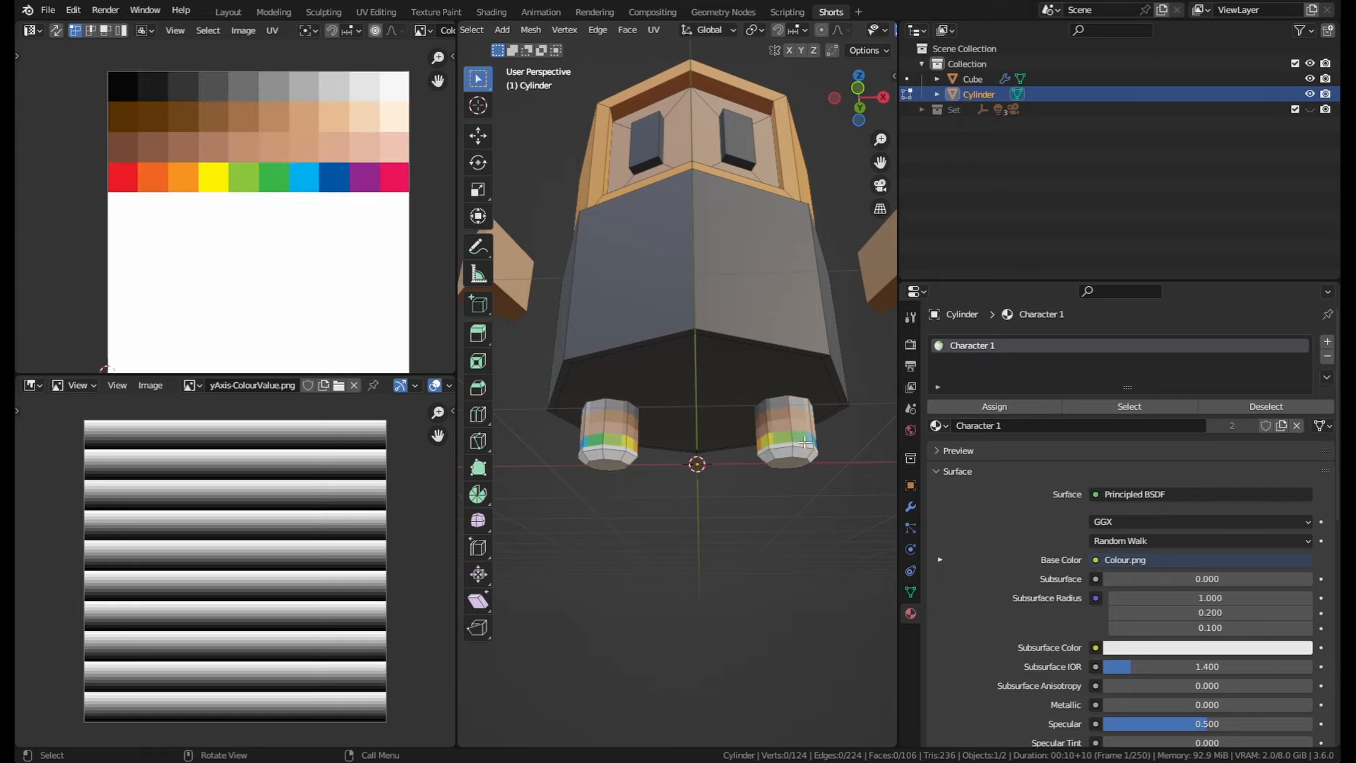
# Step: Select both feet, collapse their UVs onto the black swatch of the palette, then deselect and leave Edit Mode
pyautogui.press('l')
pyautogui.press('l')
pyautogui.moveTo(717, 510); pyautogui.dragTo(695, 503, button='middle')
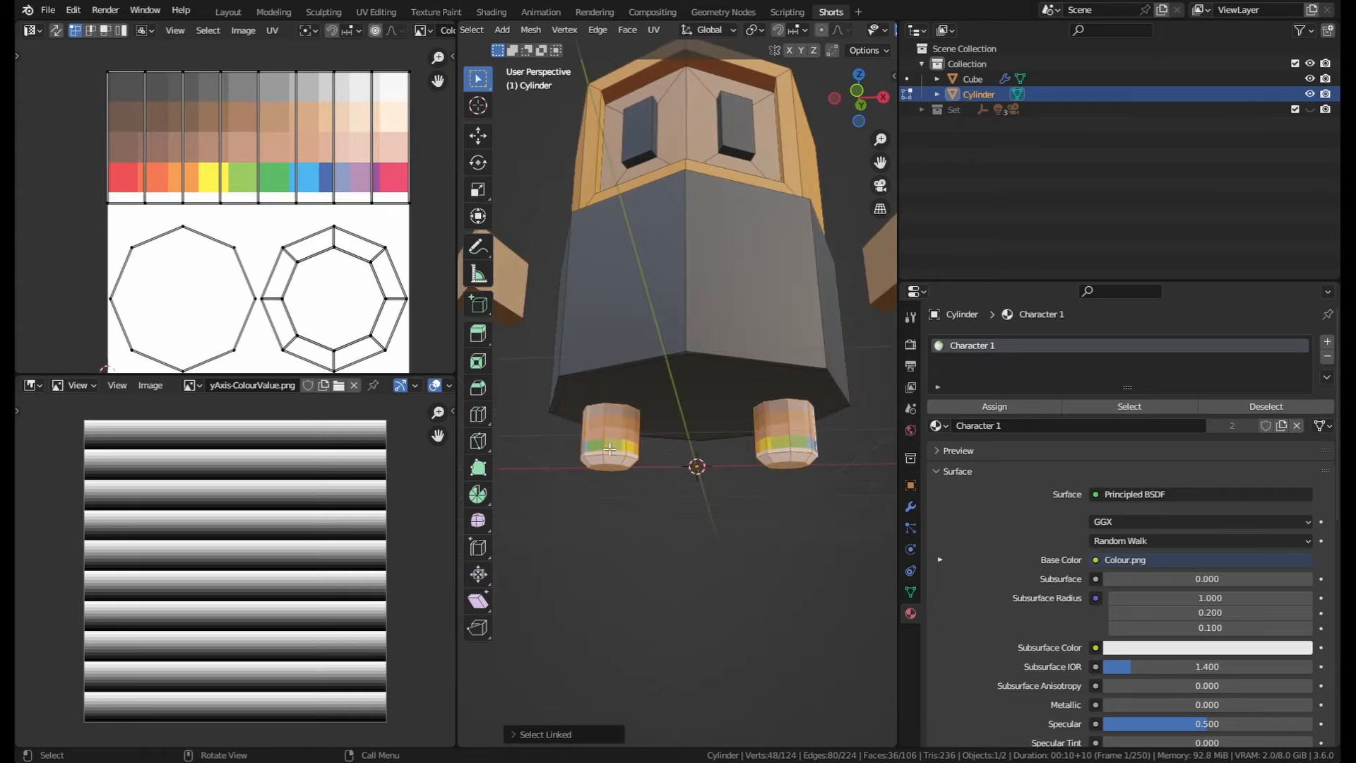
pyautogui.moveTo(610, 449); pyautogui.dragTo(642, 484, button='middle')
pyautogui.press('KP_1')
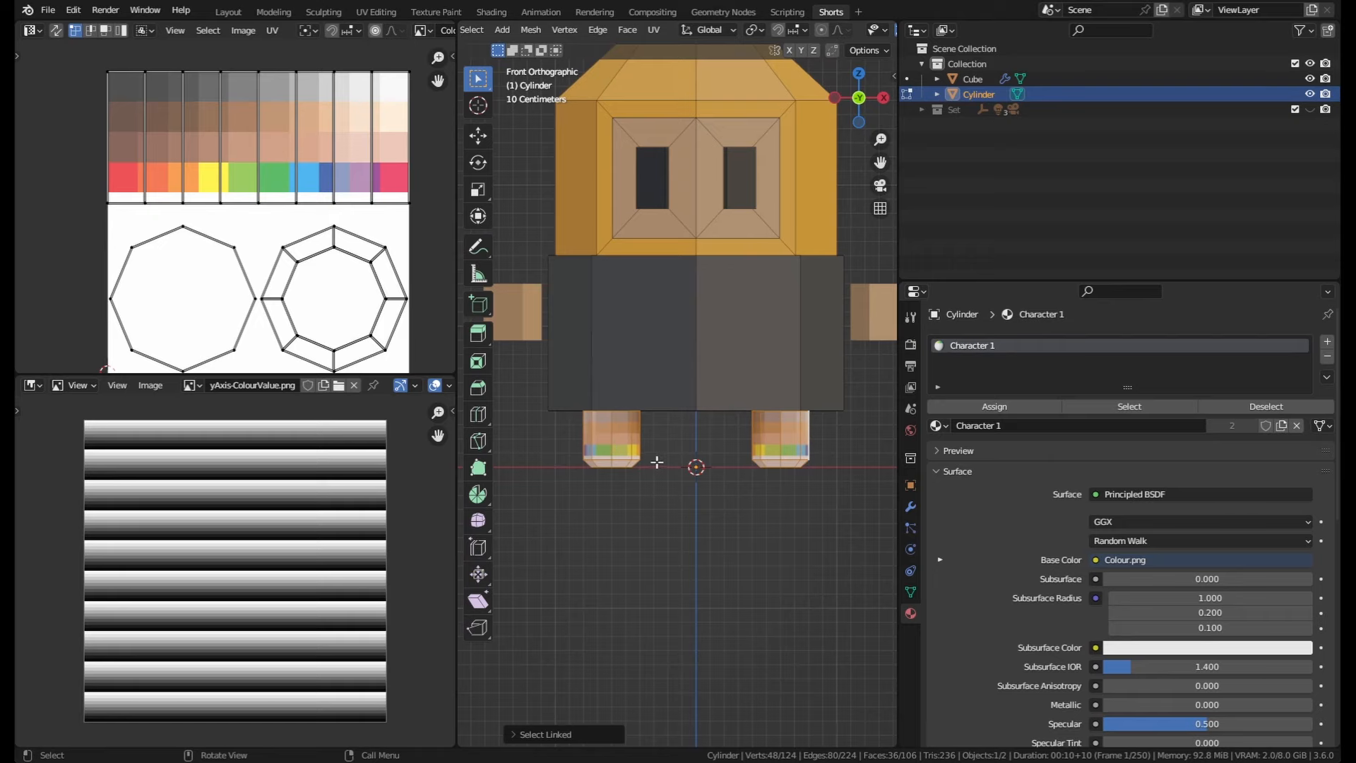
pyautogui.scroll(-1, 674, 408)
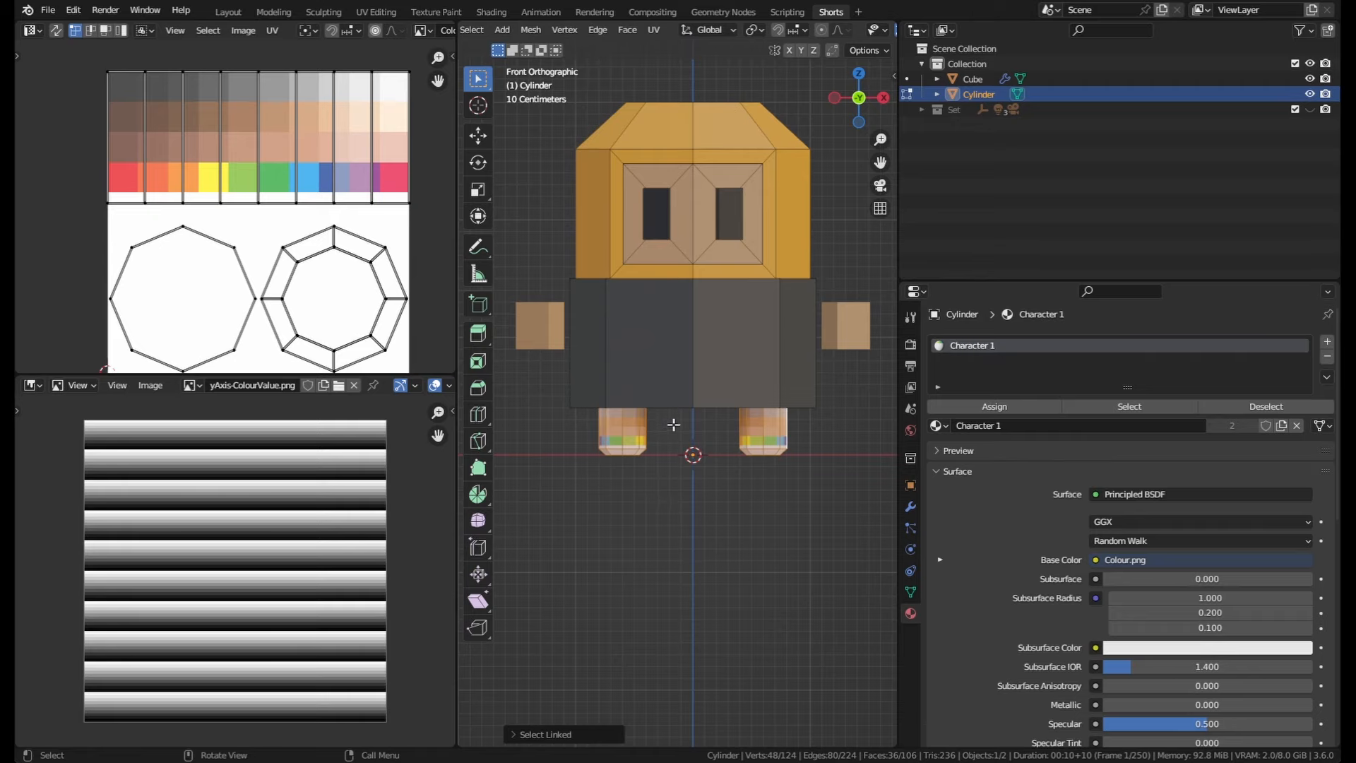
pyautogui.press('a')
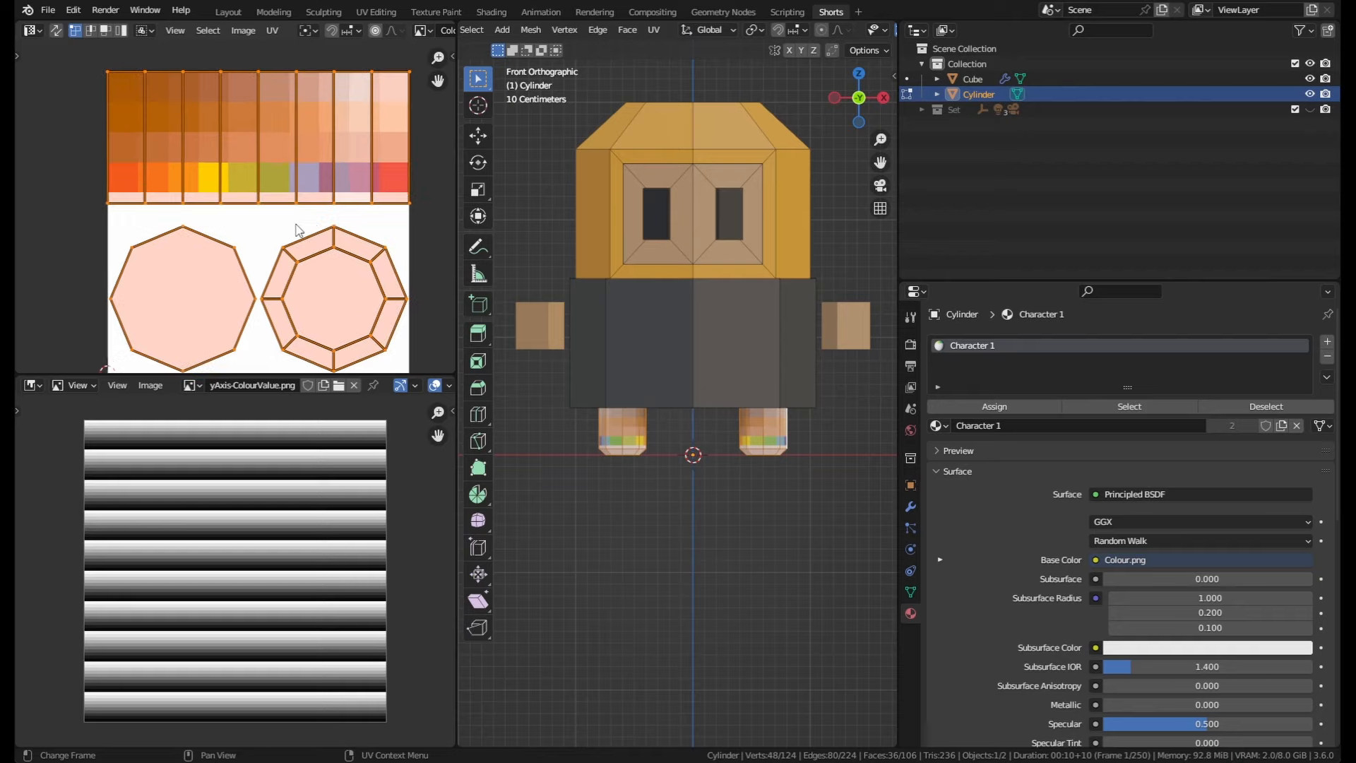
pyautogui.press('s')
pyautogui.press('0')
pyautogui.press('Return')
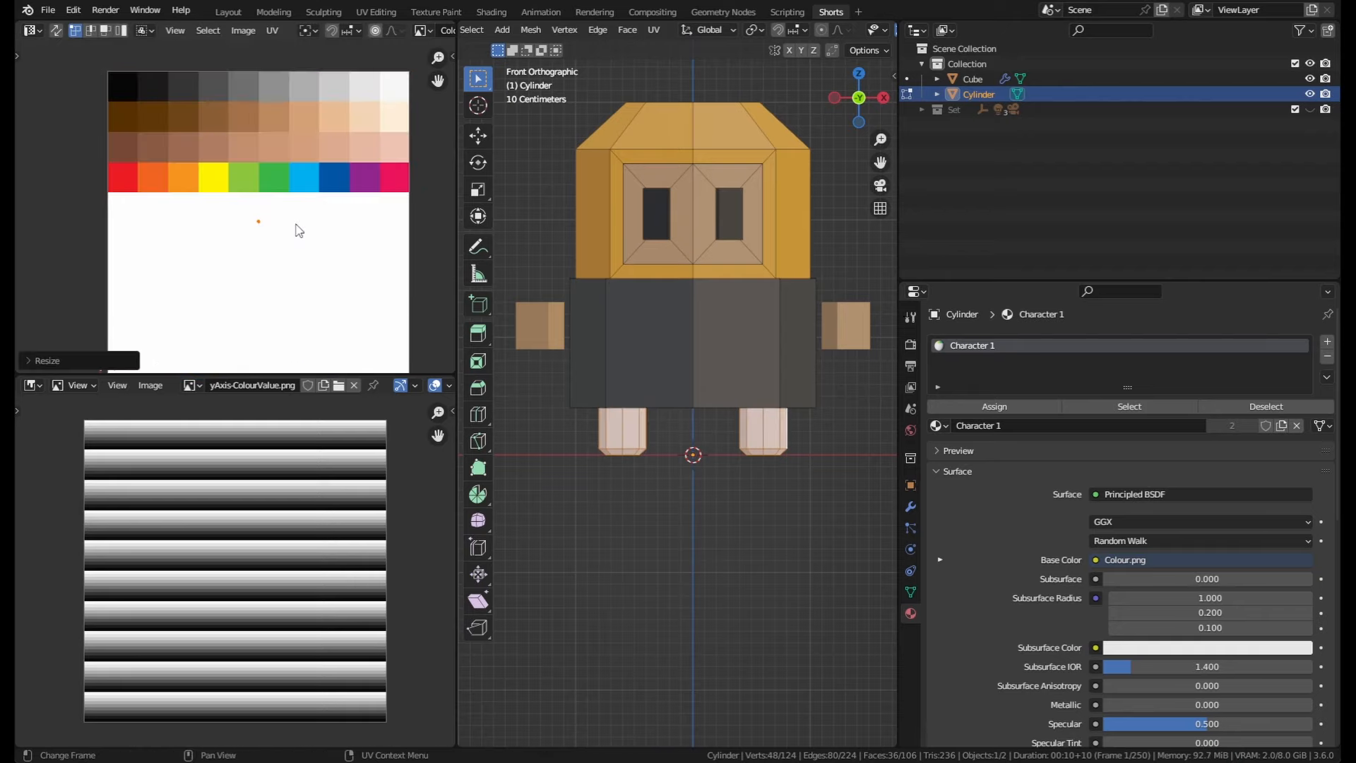
pyautogui.press('g')
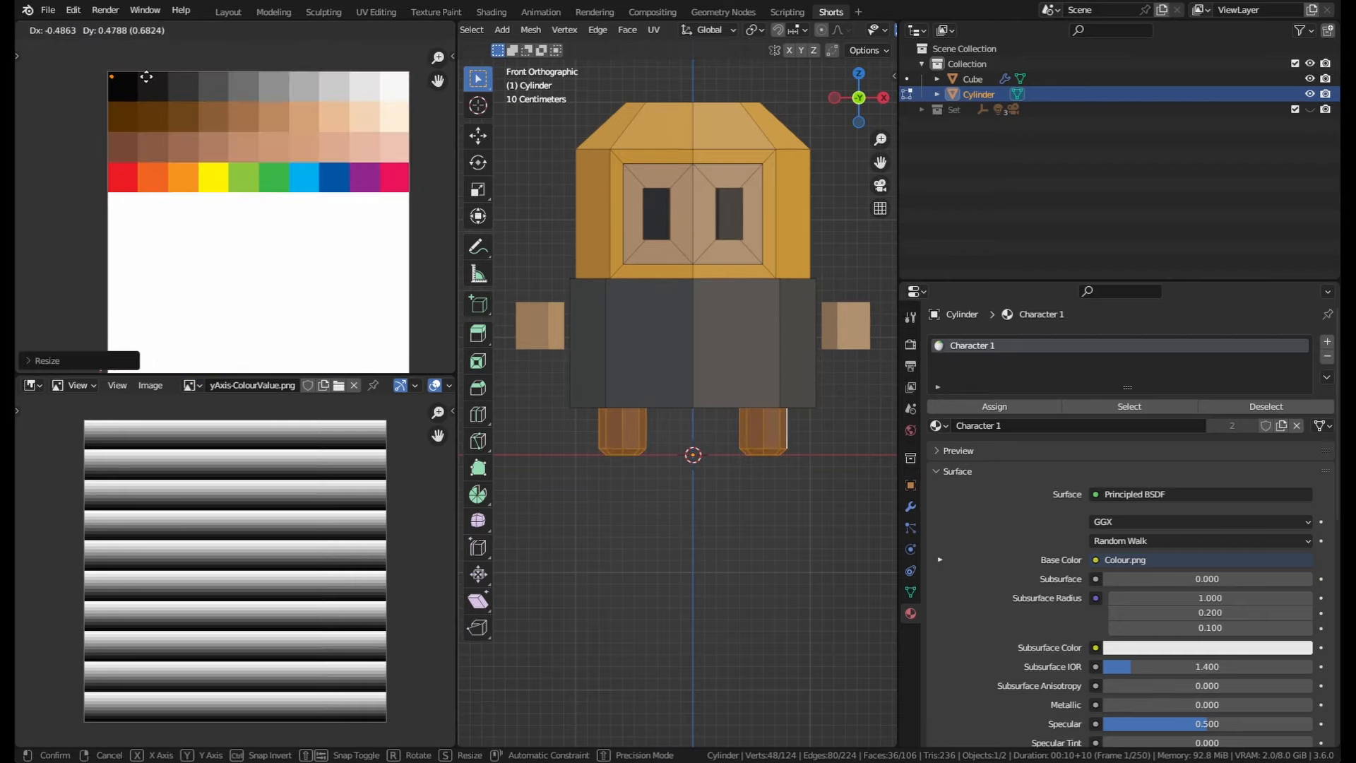
pyautogui.click(146, 76)
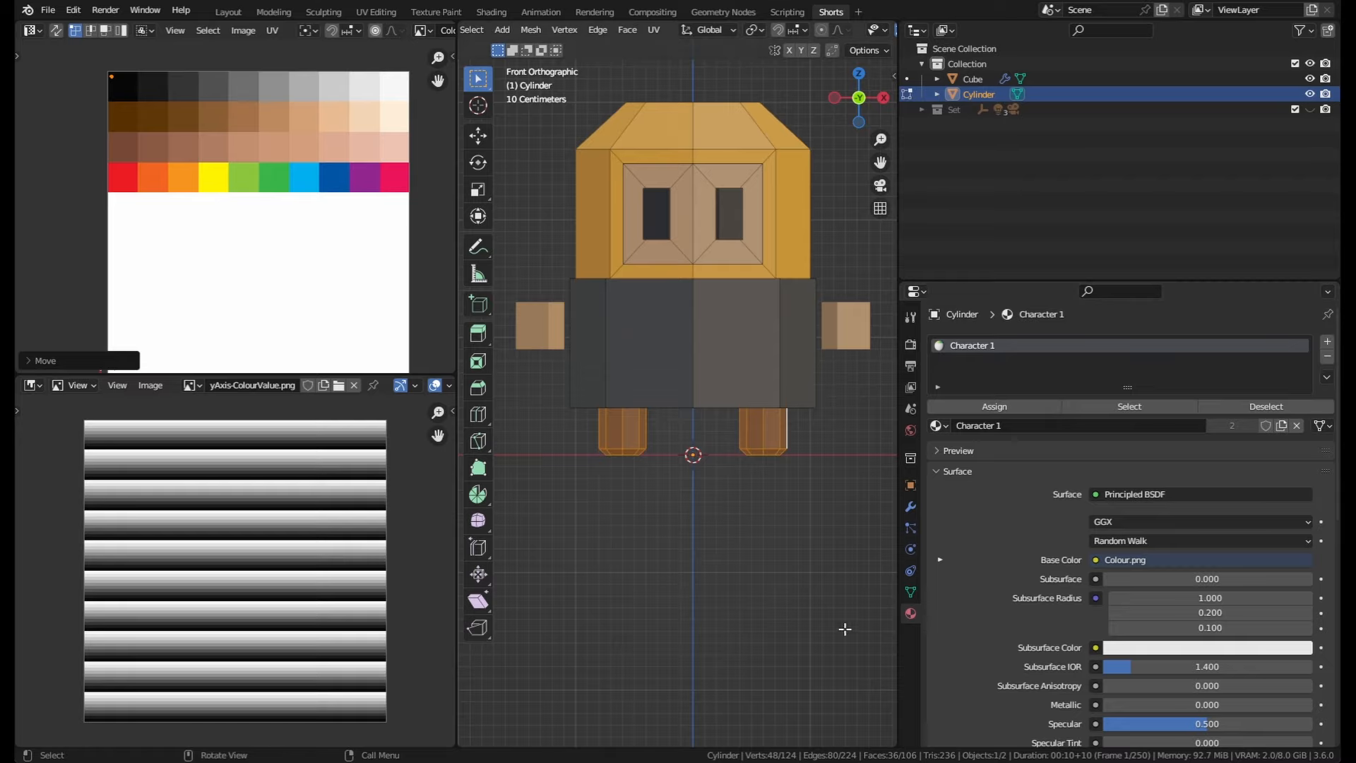
pyautogui.hotkey('alt', 'a')
pyautogui.press('Tab')
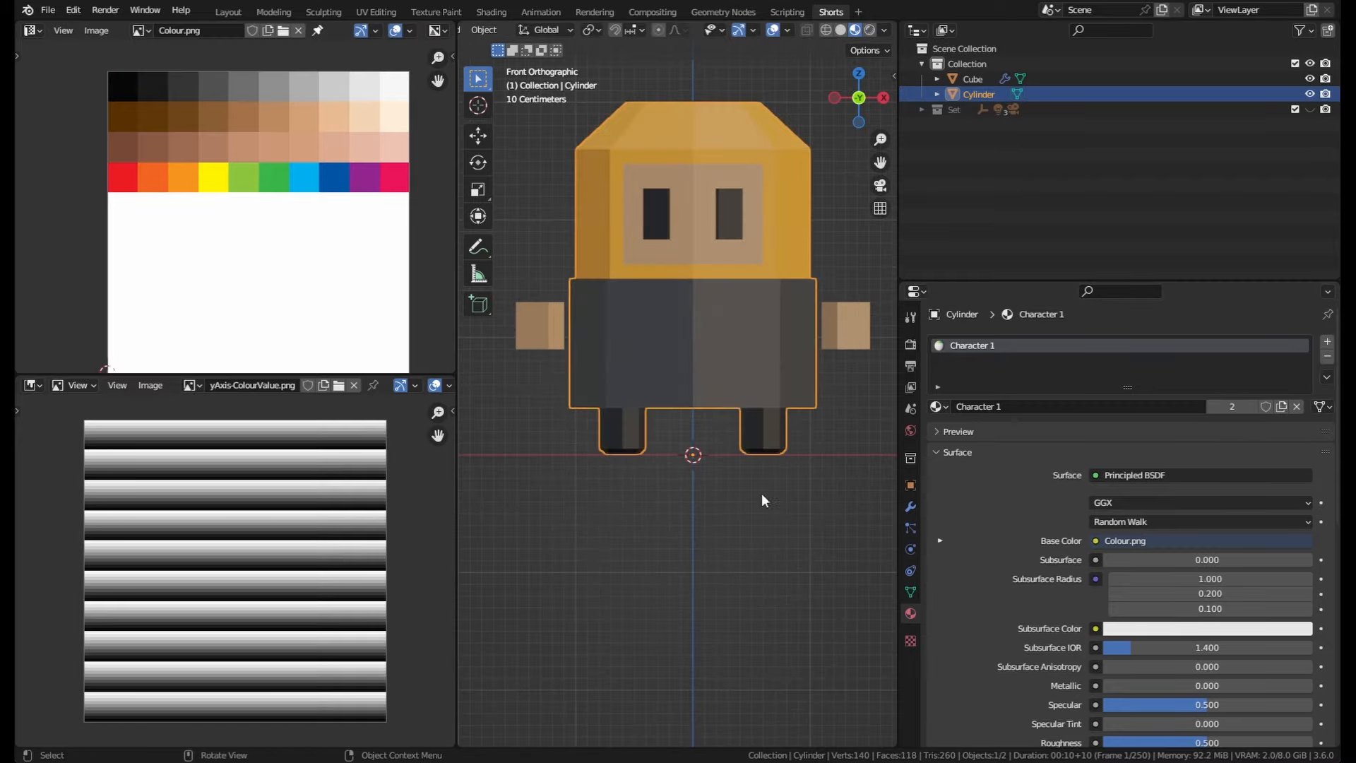
# Step: Orbit and zoom around the finished character to inspect its textured appearance
pyautogui.moveTo(761, 493); pyautogui.dragTo(744, 555, button='middle')
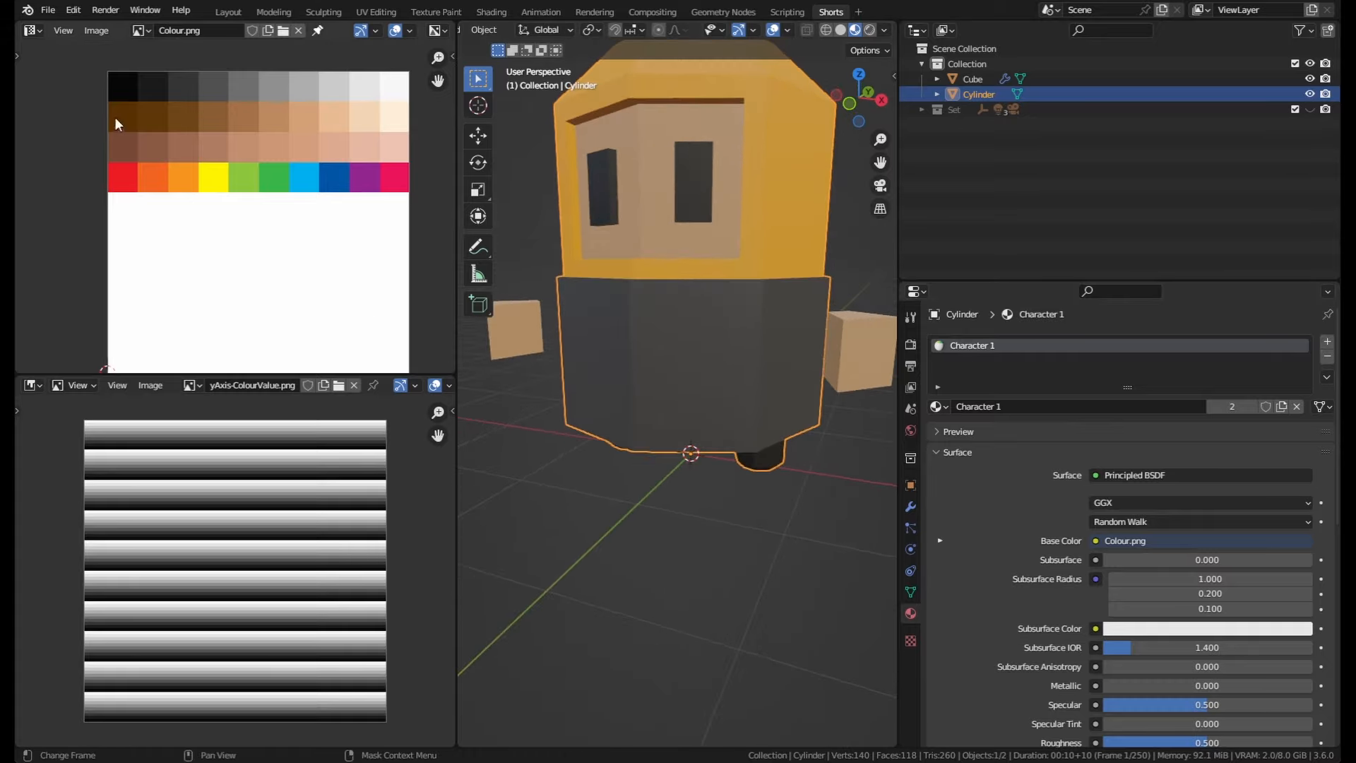
pyautogui.moveTo(514, 361); pyautogui.dragTo(664, 395, button='middle')
pyautogui.scroll(-10, 1052, 486)
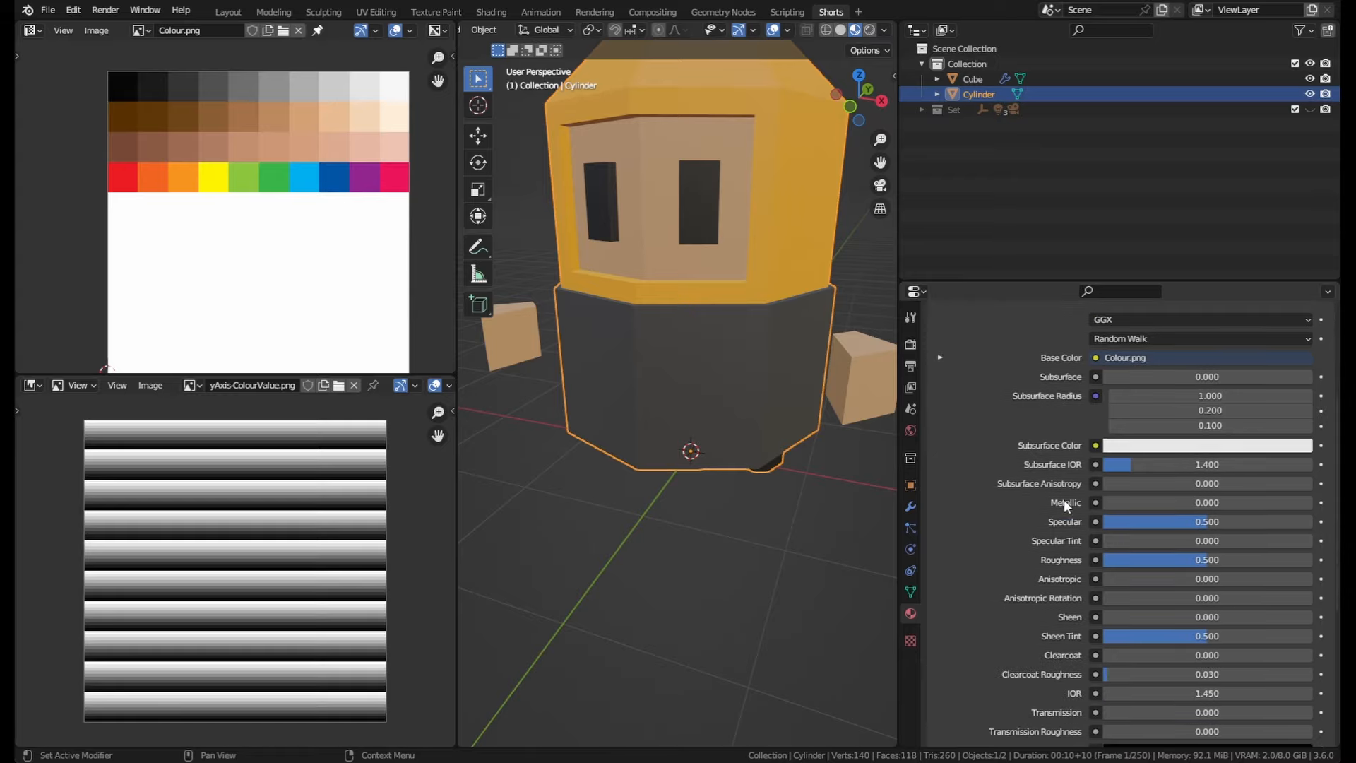
pyautogui.scroll(10, 1059, 625)
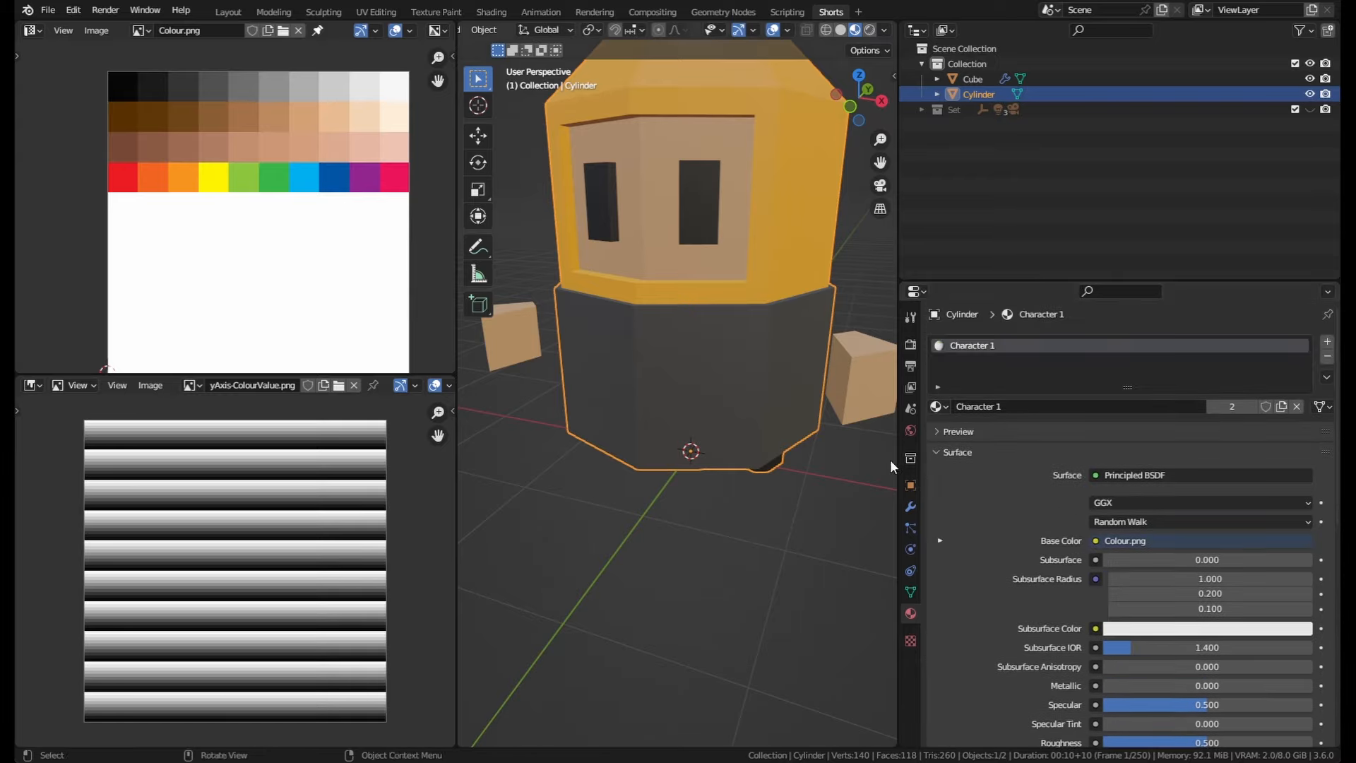
pyautogui.scroll(-2, 707, 477)
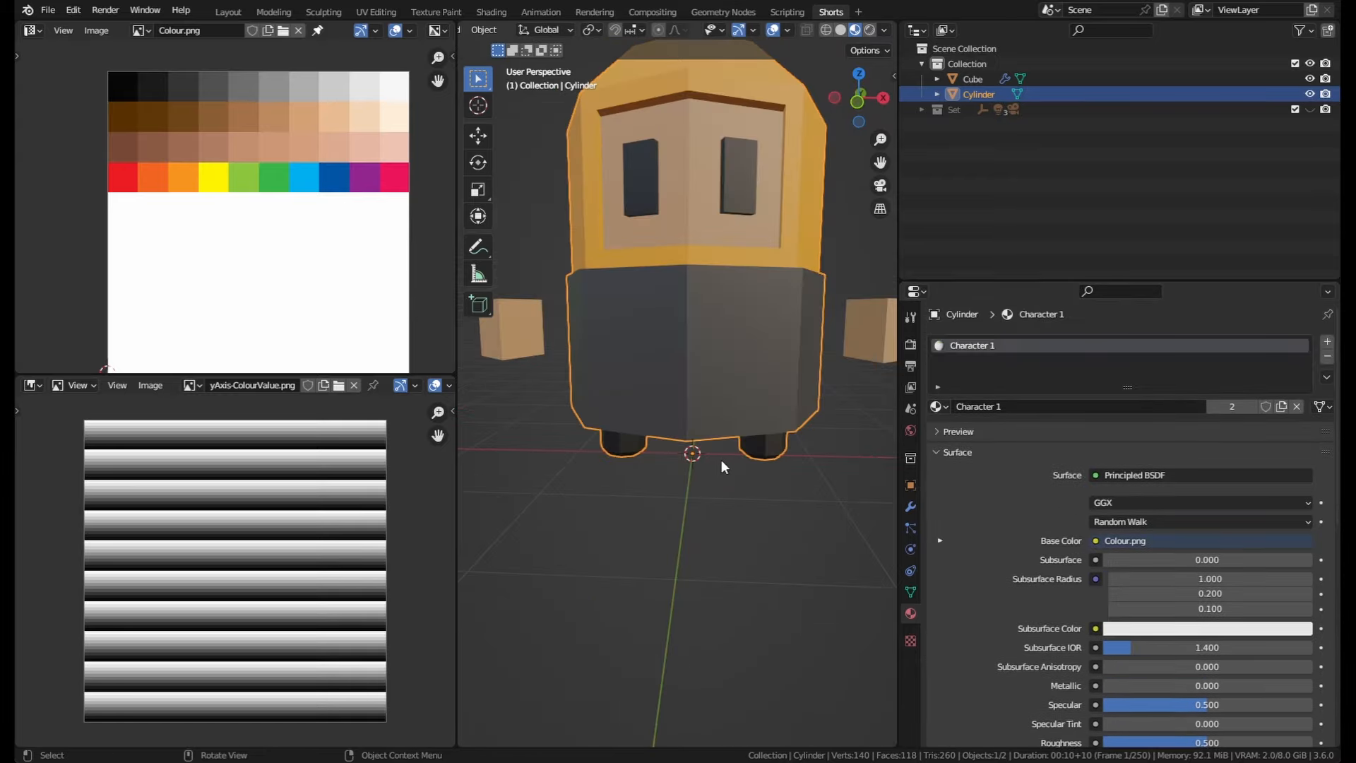
pyautogui.moveTo(722, 459); pyautogui.dragTo(696, 485, button='middle')
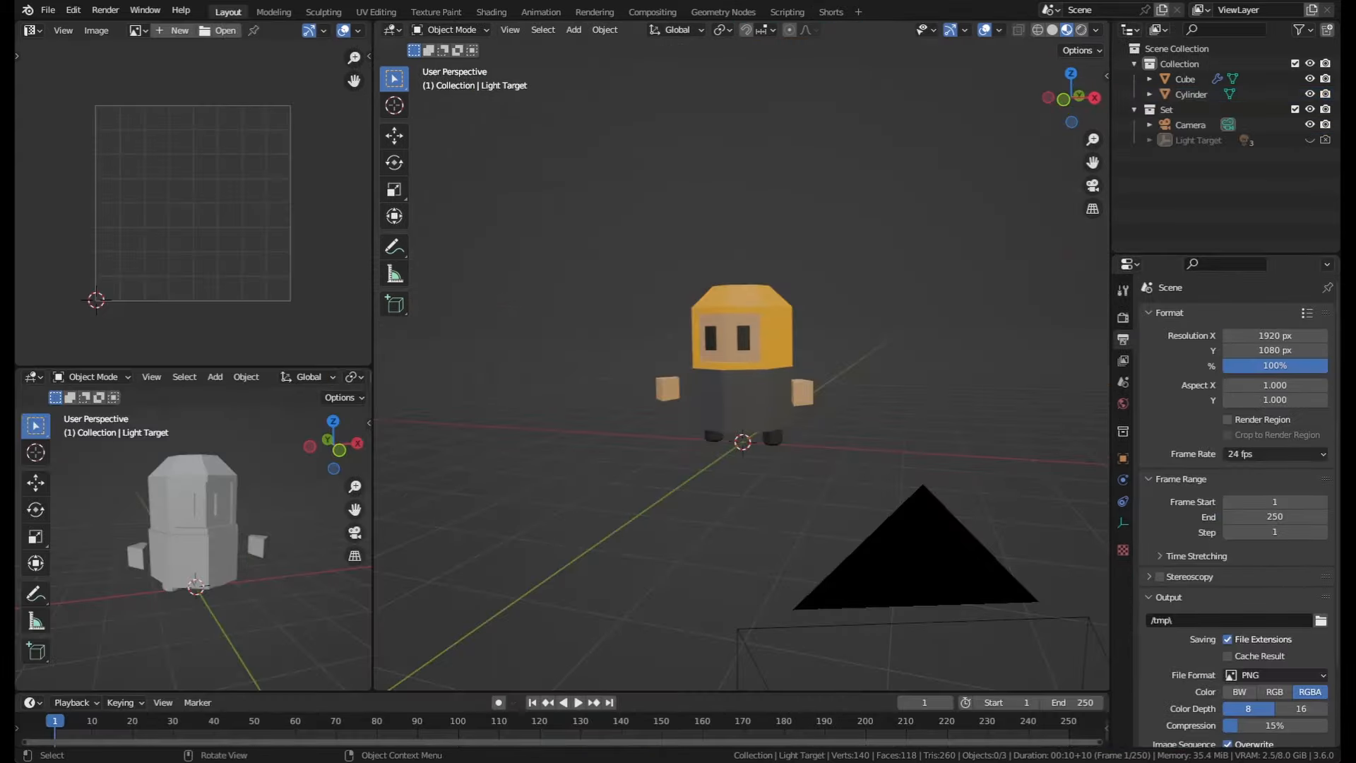
pyautogui.moveTo(738, 311); pyautogui.dragTo(746, 238, button='middle')
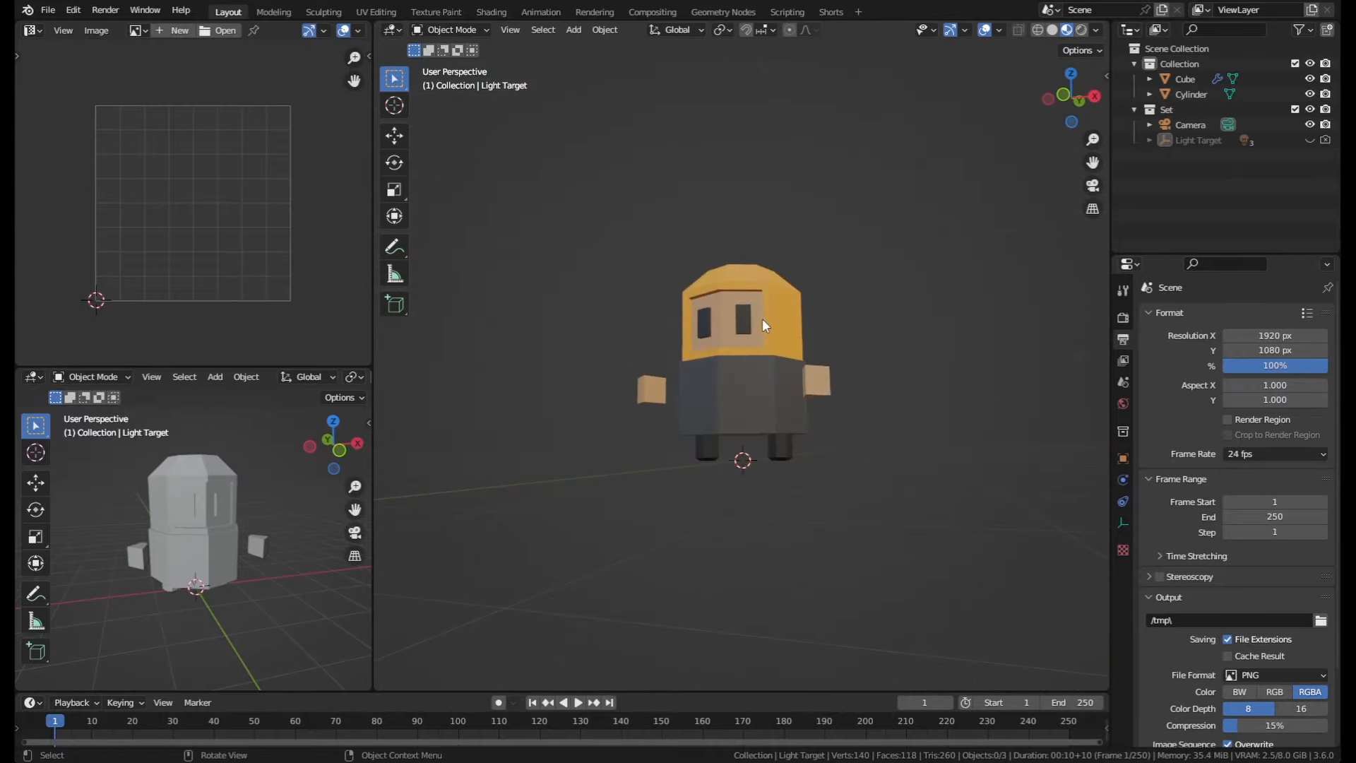
pyautogui.moveTo(762, 319); pyautogui.dragTo(704, 335, button='middle')
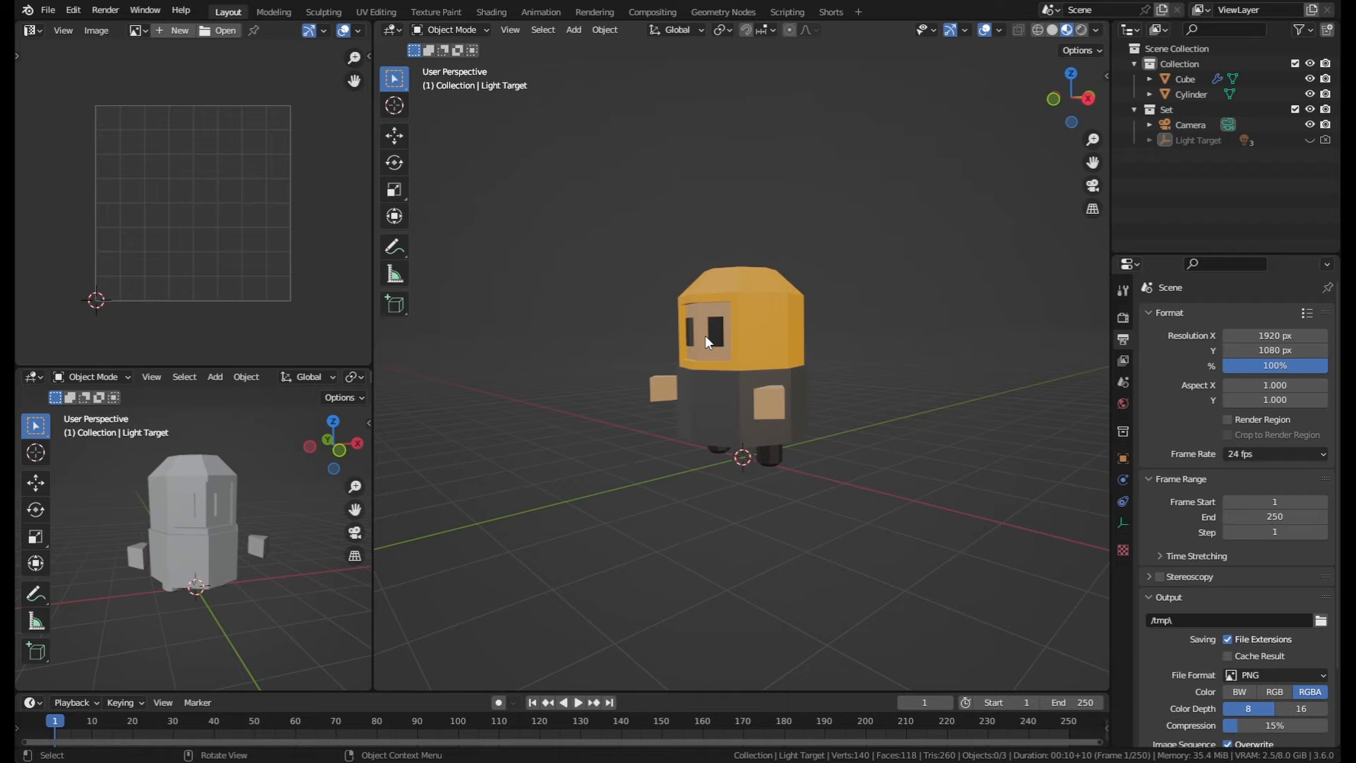
pyautogui.moveTo(705, 335); pyautogui.dragTo(823, 357, button='middle')
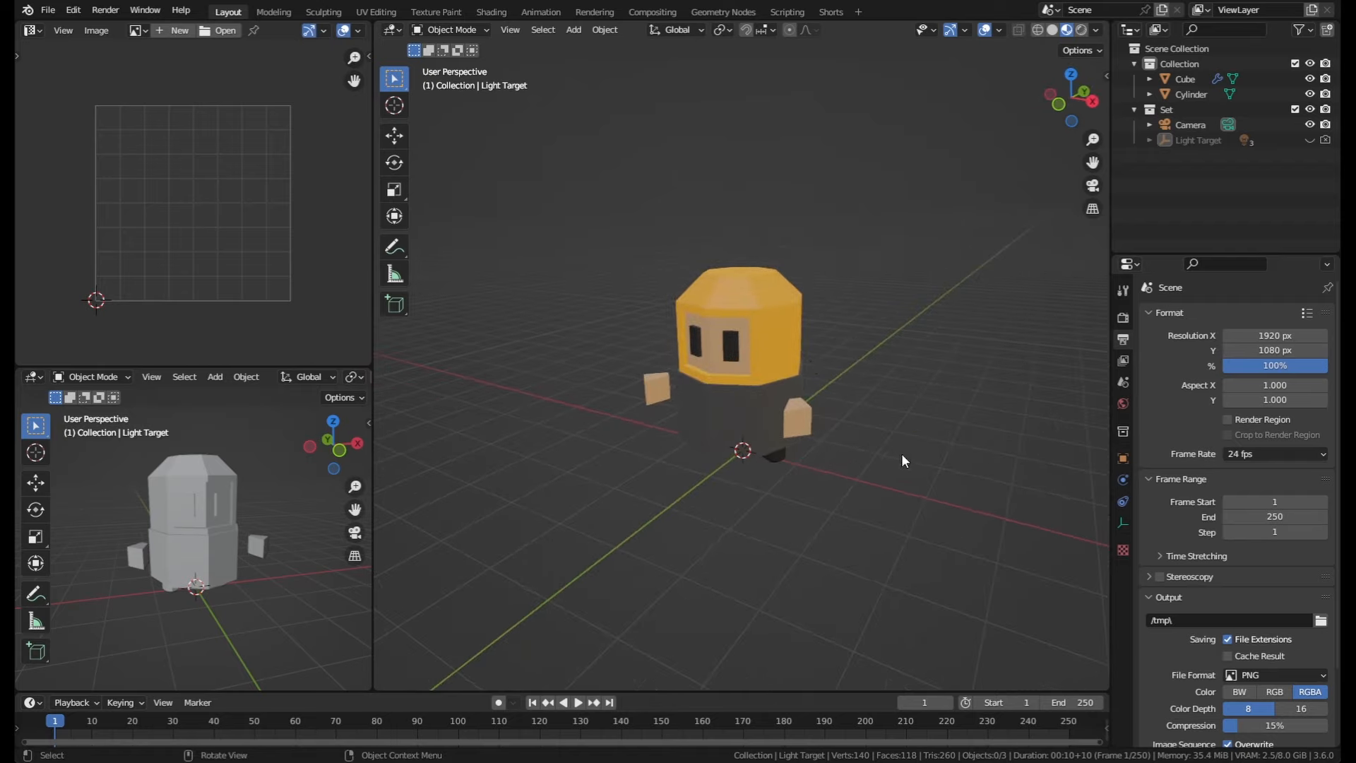
pyautogui.moveTo(880, 413); pyautogui.dragTo(840, 372, button='middle')
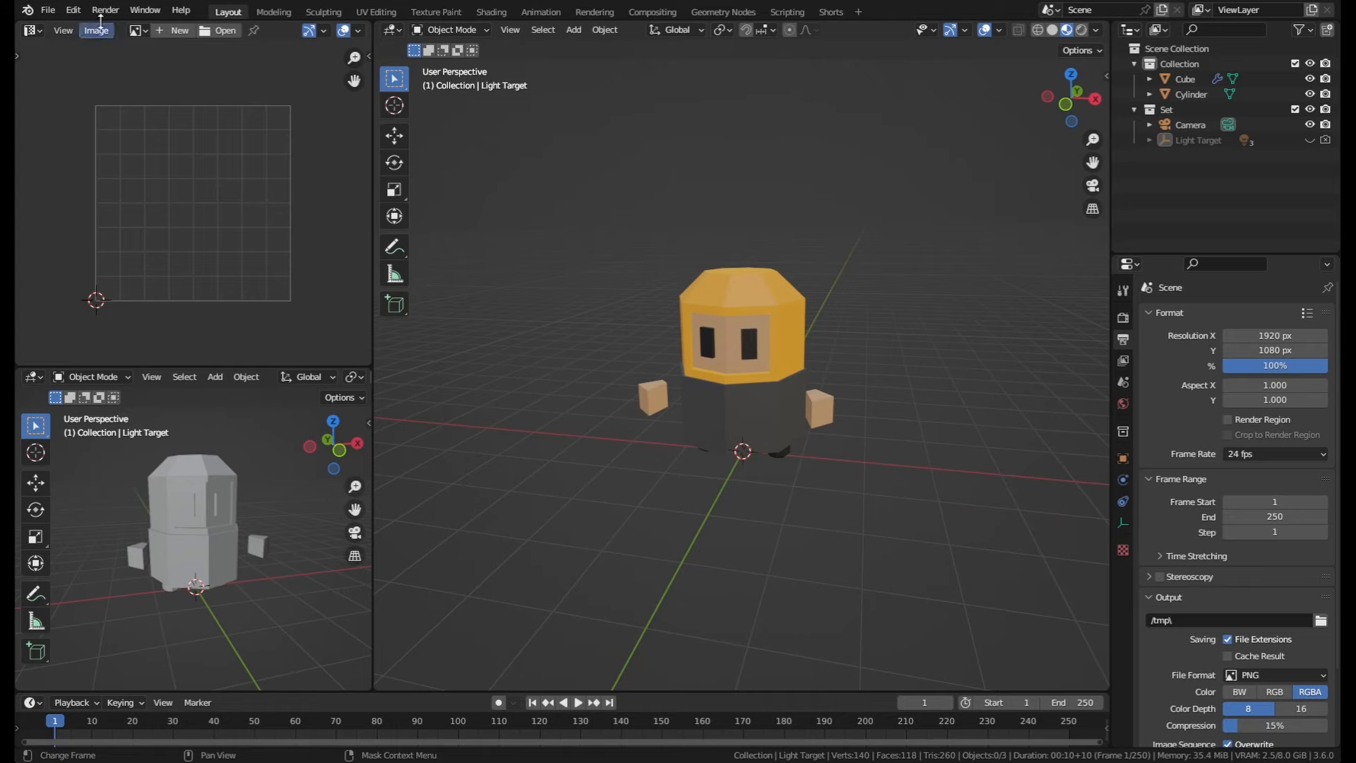
# Step: Enable the Lighting: Tri-lighting add-on in Preferences
pyautogui.click(74, 10)
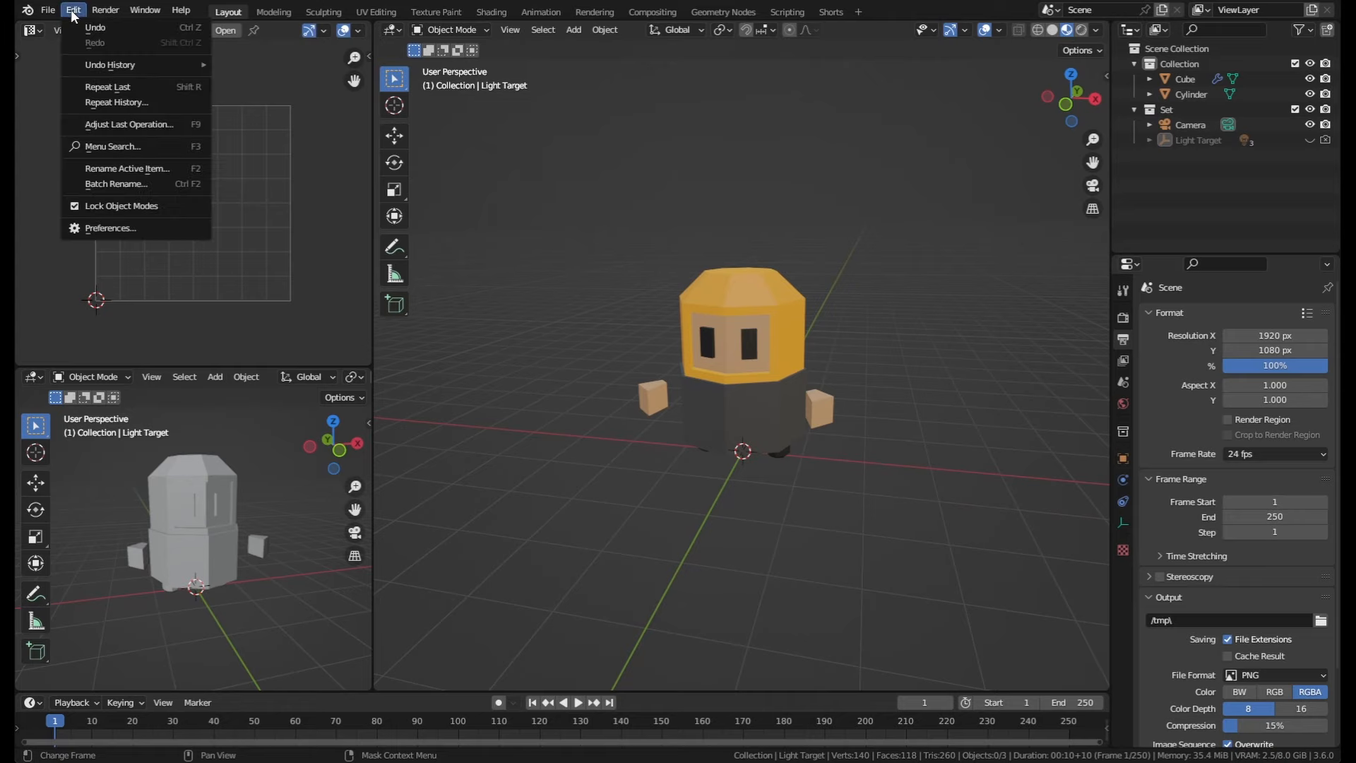
pyautogui.click(142, 227)
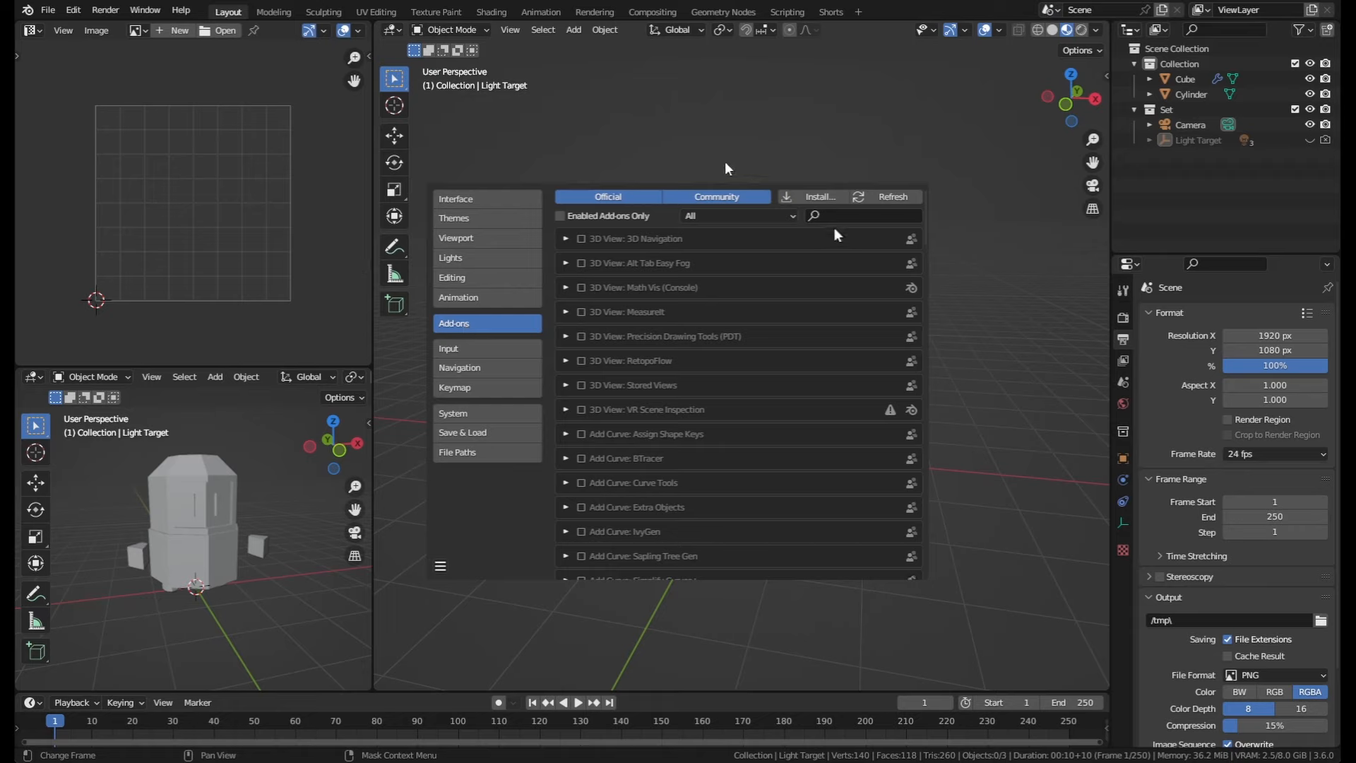
pyautogui.write('Tri')
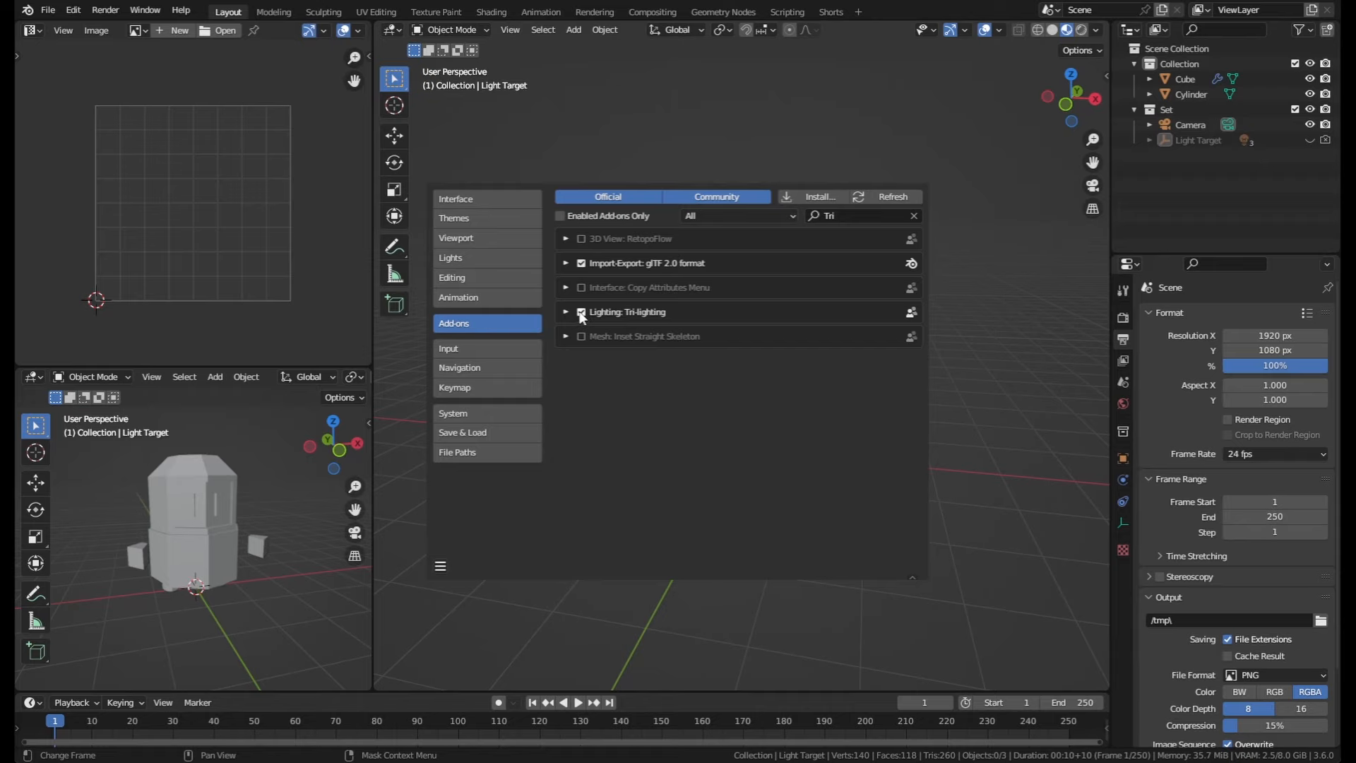
pyautogui.click(805, 113)
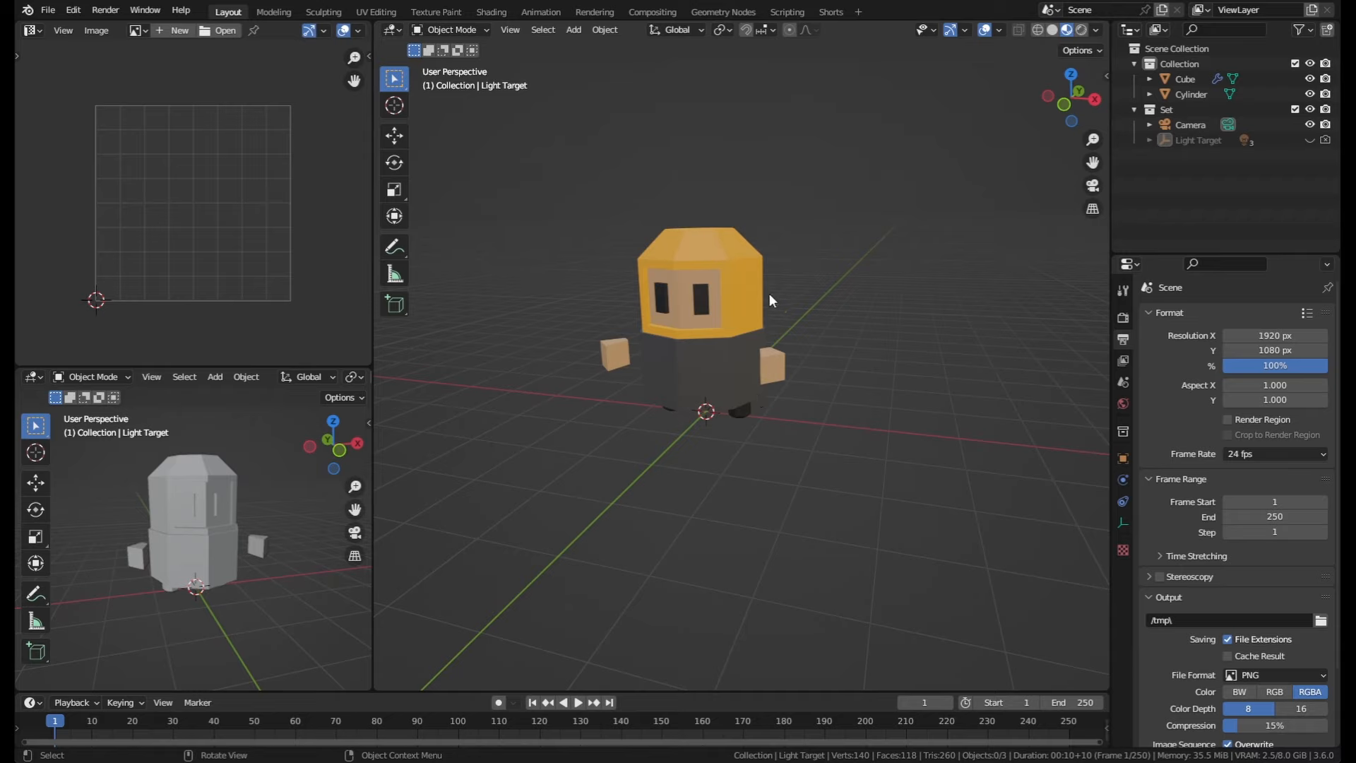
# Step: Select the cylinder and add a 3 Point Lights rig around it, expanding its Tri-Lighting Creator options
pyautogui.click(724, 289)
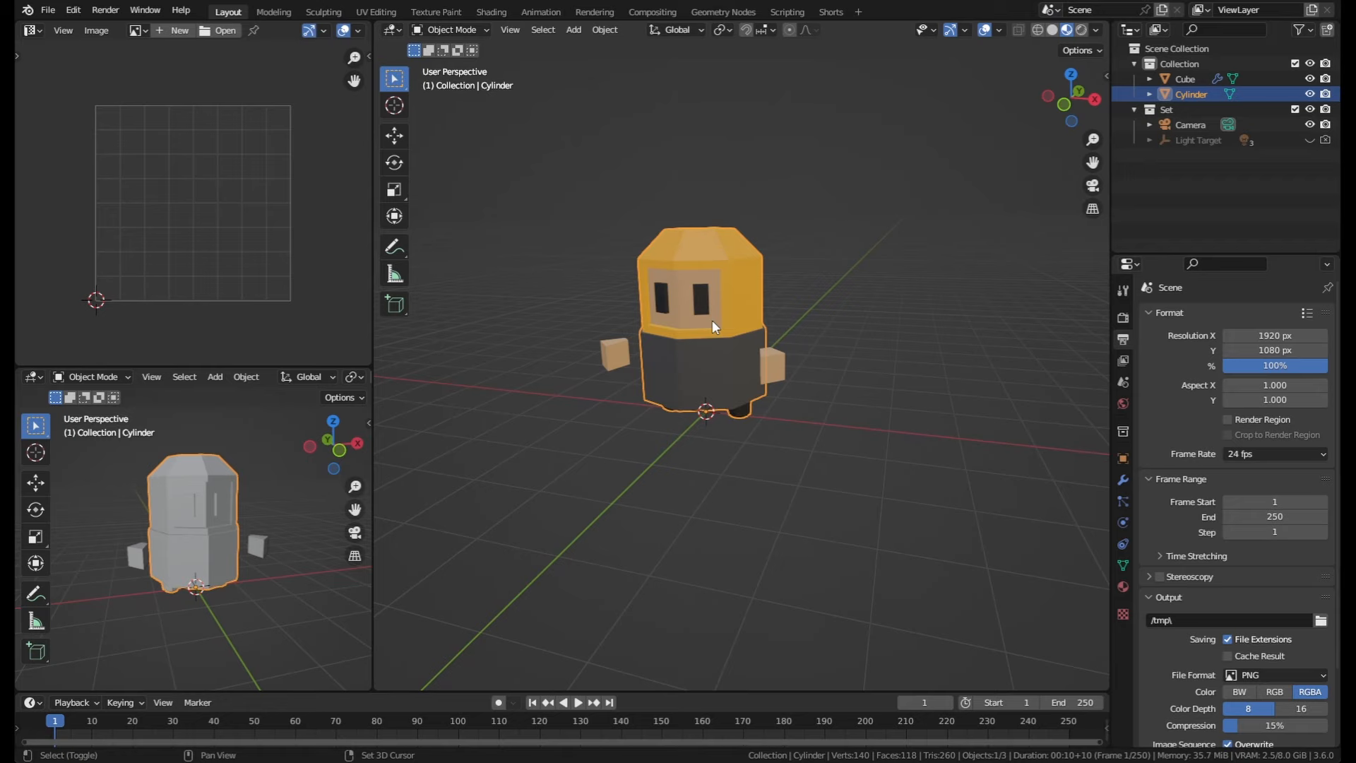
pyautogui.hotkey('shift', 'a')
pyautogui.moveTo(712, 320)
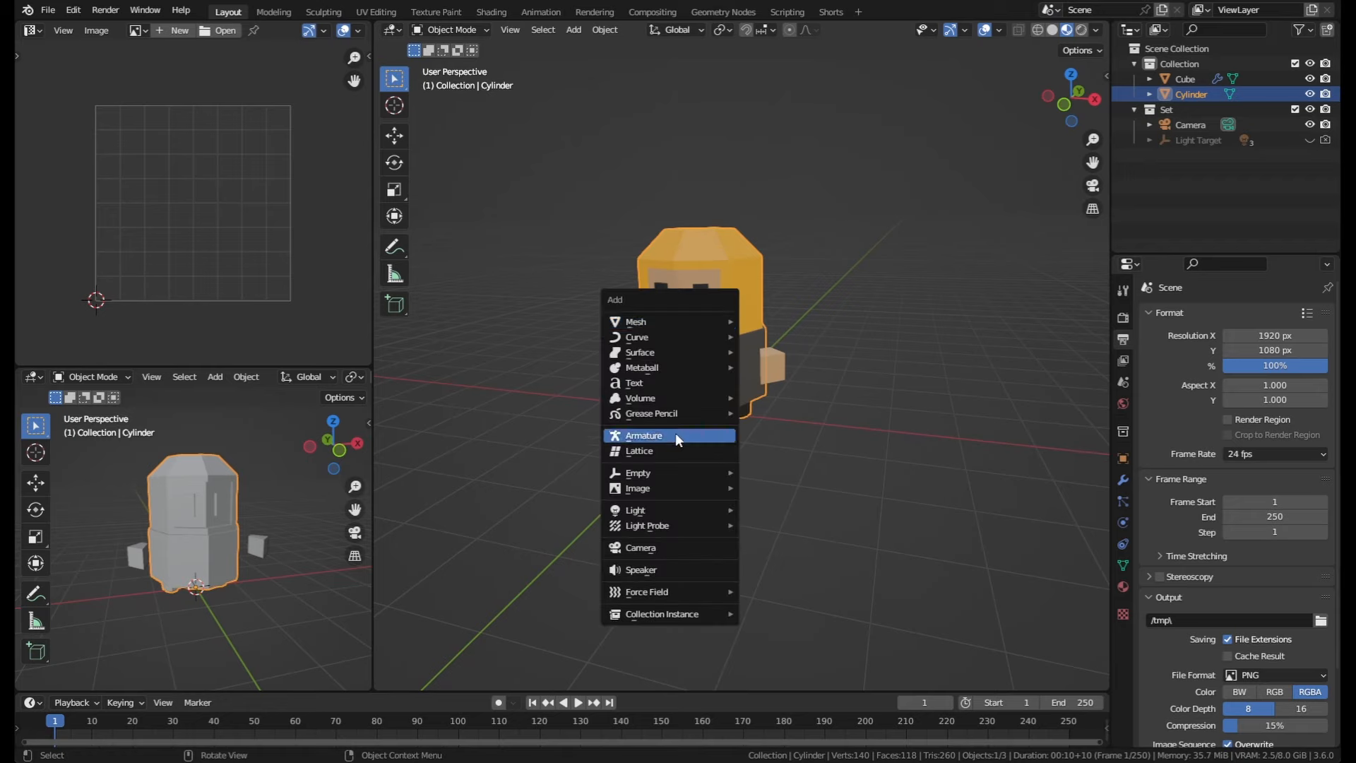
pyautogui.moveTo(677, 516)
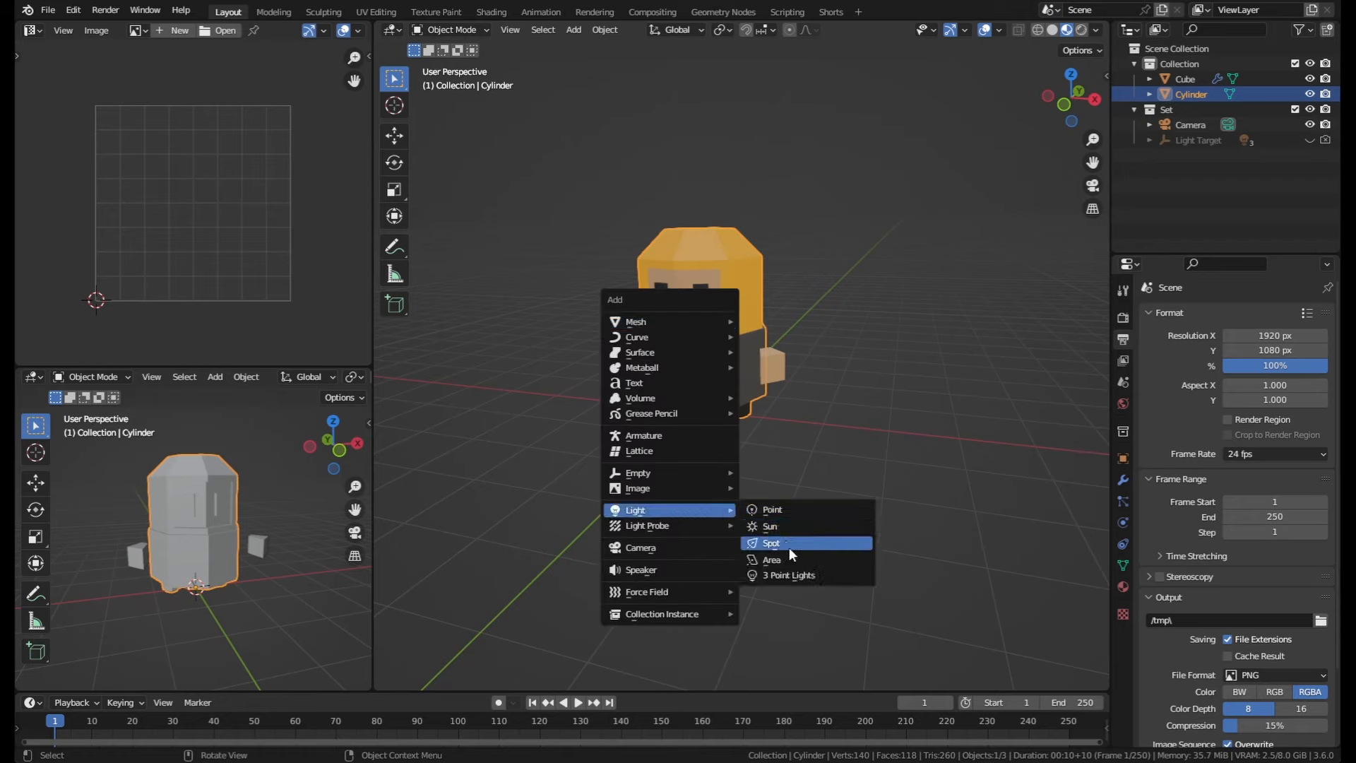
pyautogui.click(761, 576)
pyautogui.scroll(-5, 669, 247)
pyautogui.moveTo(624, 217); pyautogui.dragTo(669, 247, button='middle')
pyautogui.scroll(3, 669, 247)
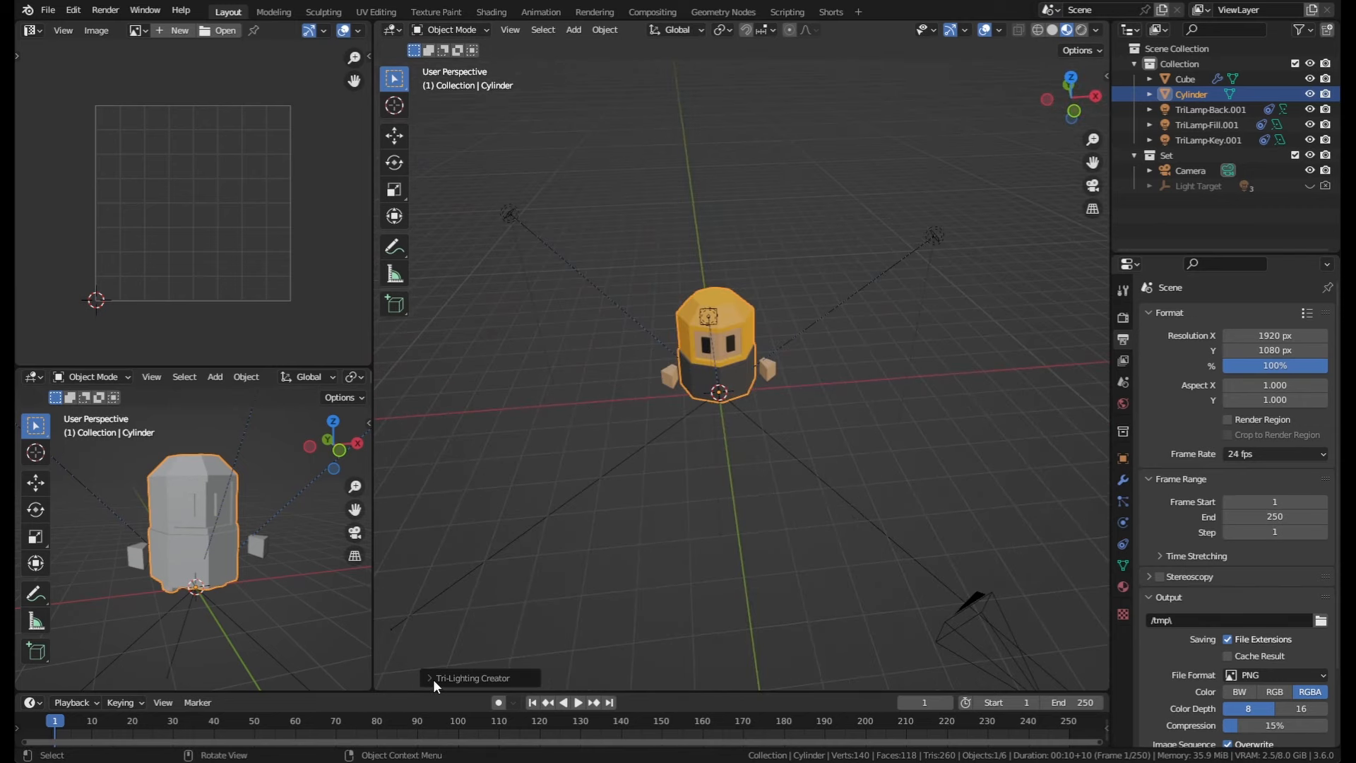
pyautogui.click(431, 679)
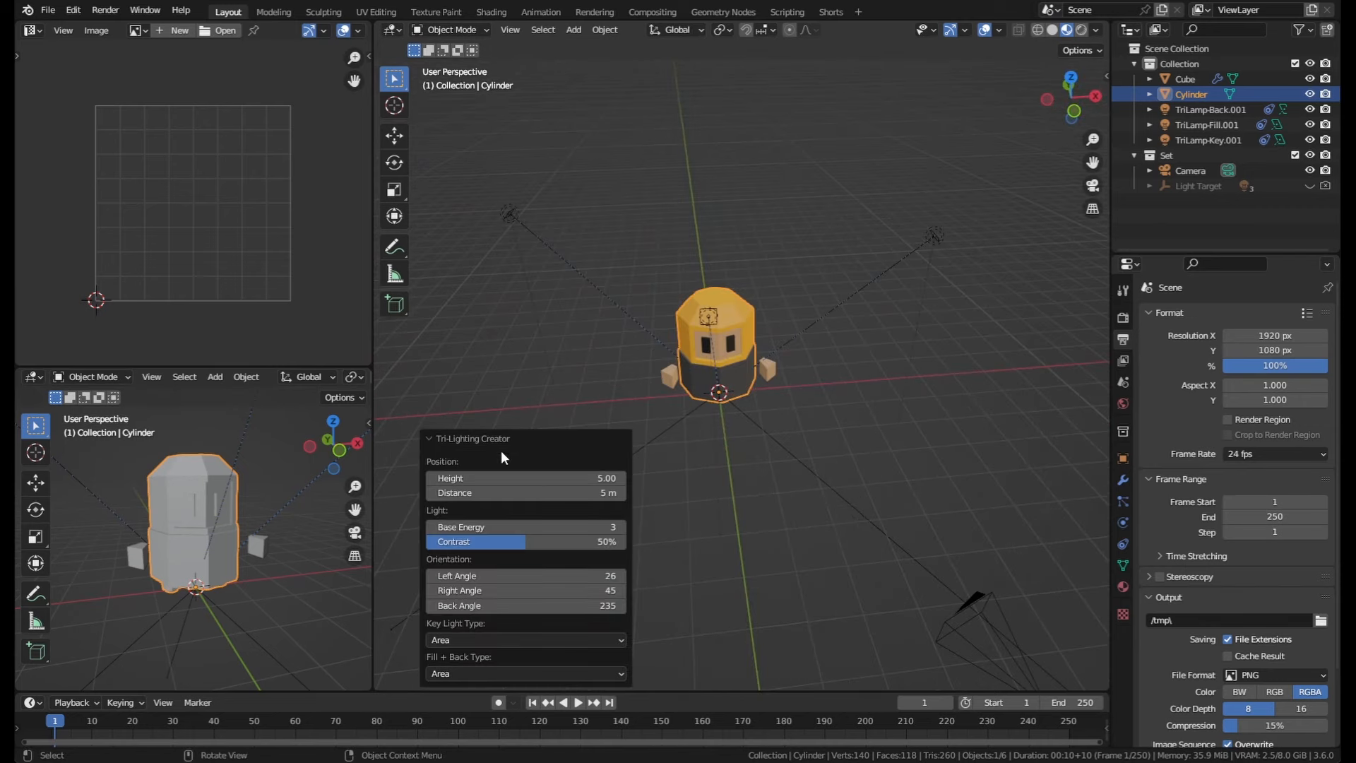
# Step: Switch the viewport to rendered shading and open the render engine choices in render settings
pyautogui.scroll(2, 677, 459)
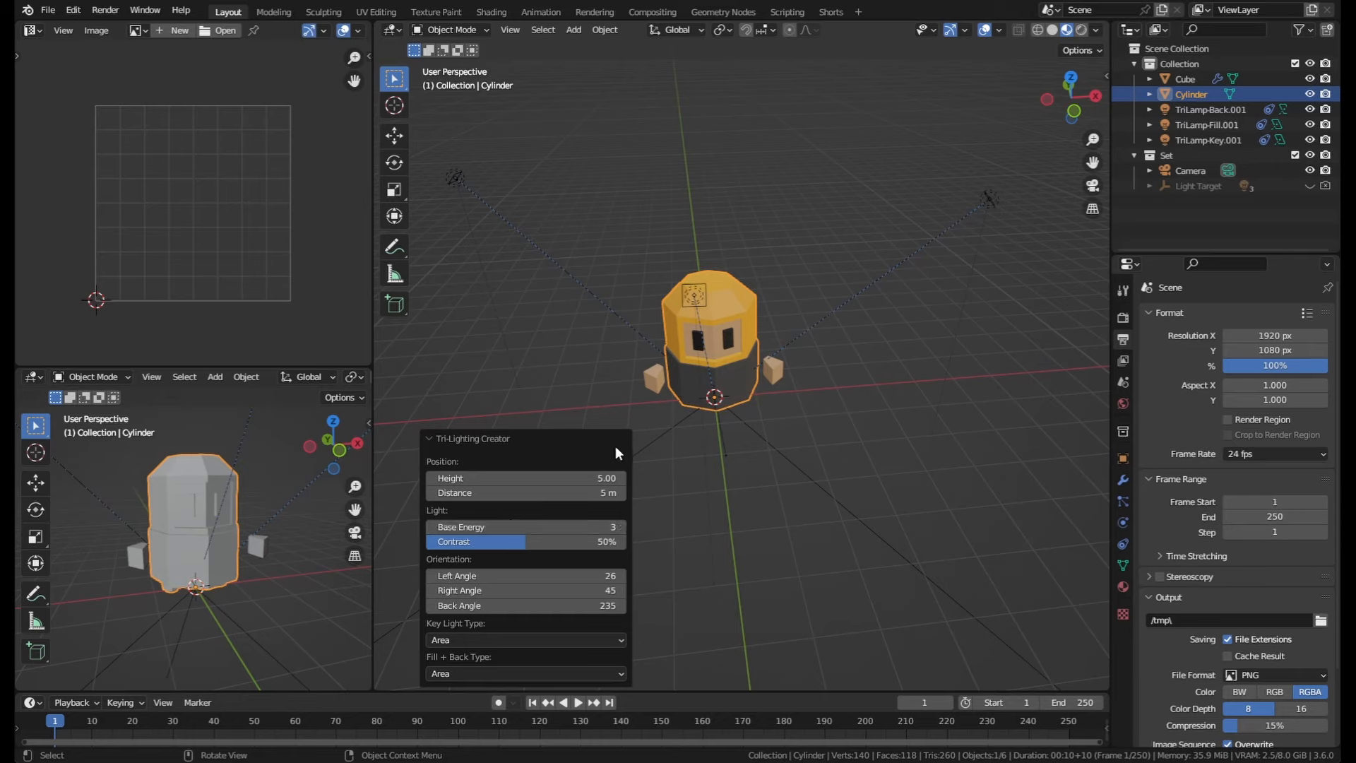
pyautogui.click(1081, 30)
pyautogui.click(1076, 29)
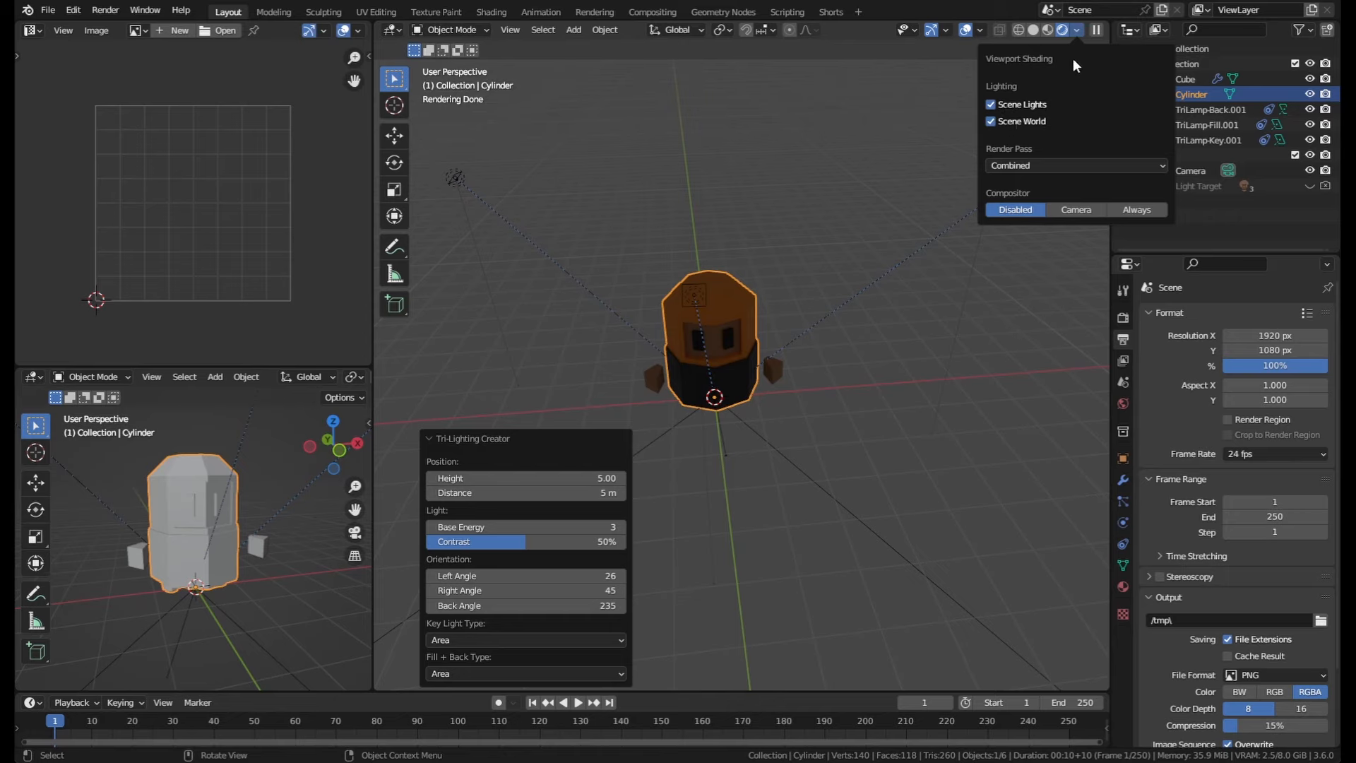
pyautogui.click(1123, 317)
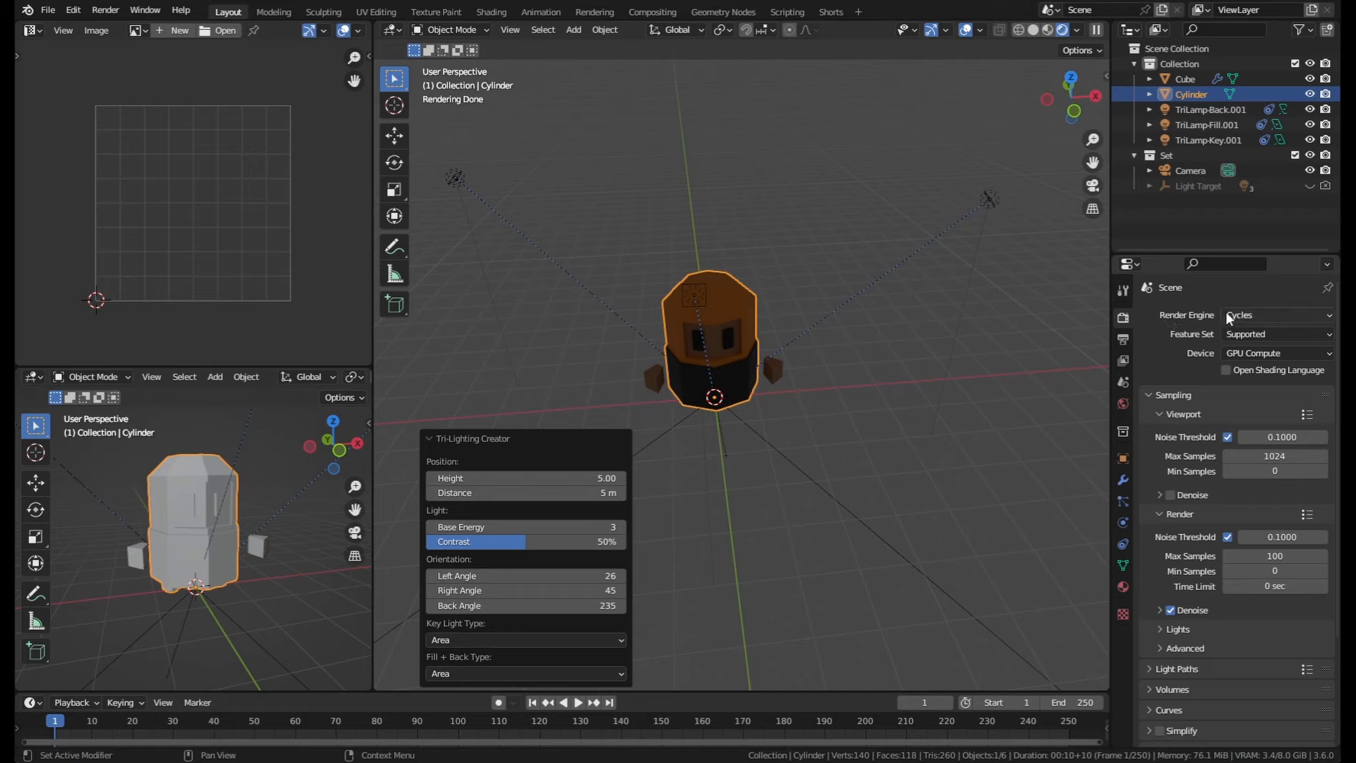
pyautogui.click(1263, 315)
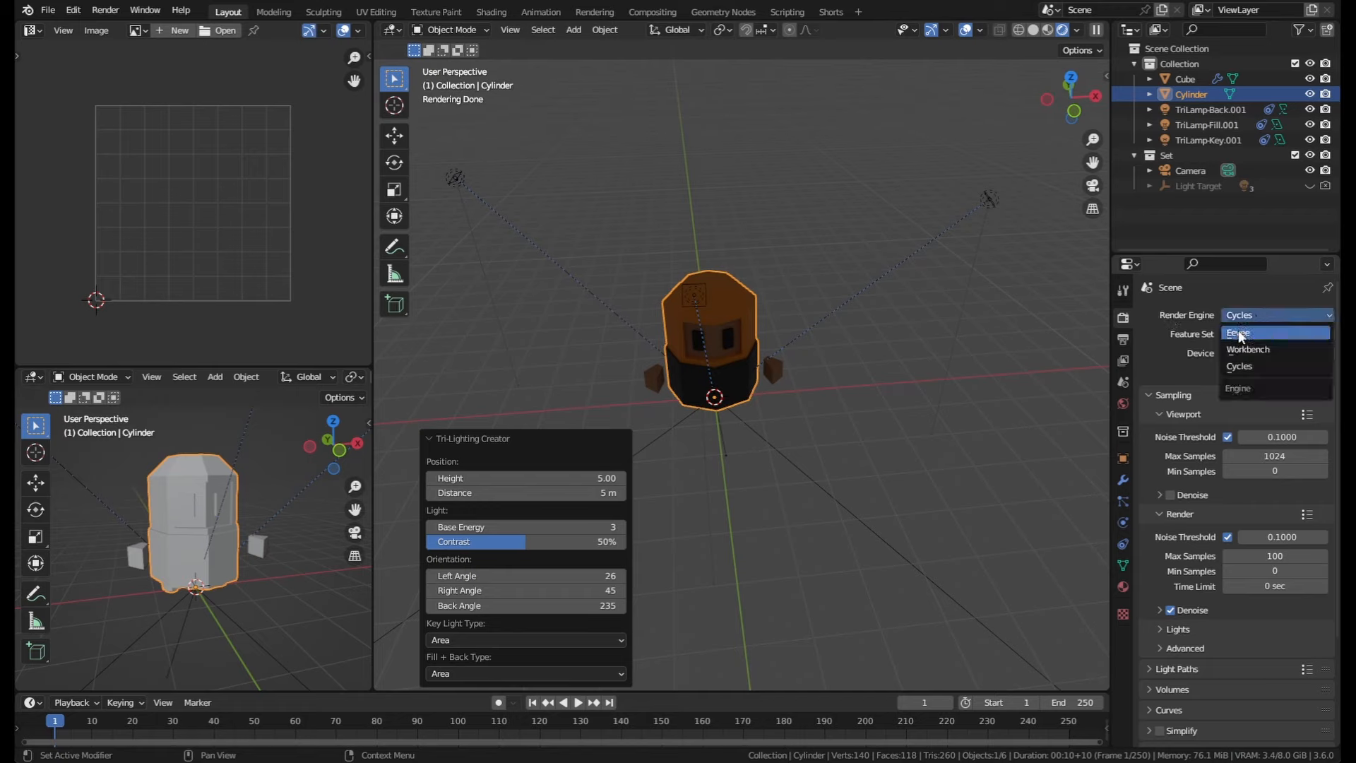
# Step: Set the Tri-Lighting Creator base energy to 200
pyautogui.moveTo(798, 346); pyautogui.dragTo(833, 331, button='middle')
pyautogui.scroll(1, 812, 339)
pyautogui.click(482, 527)
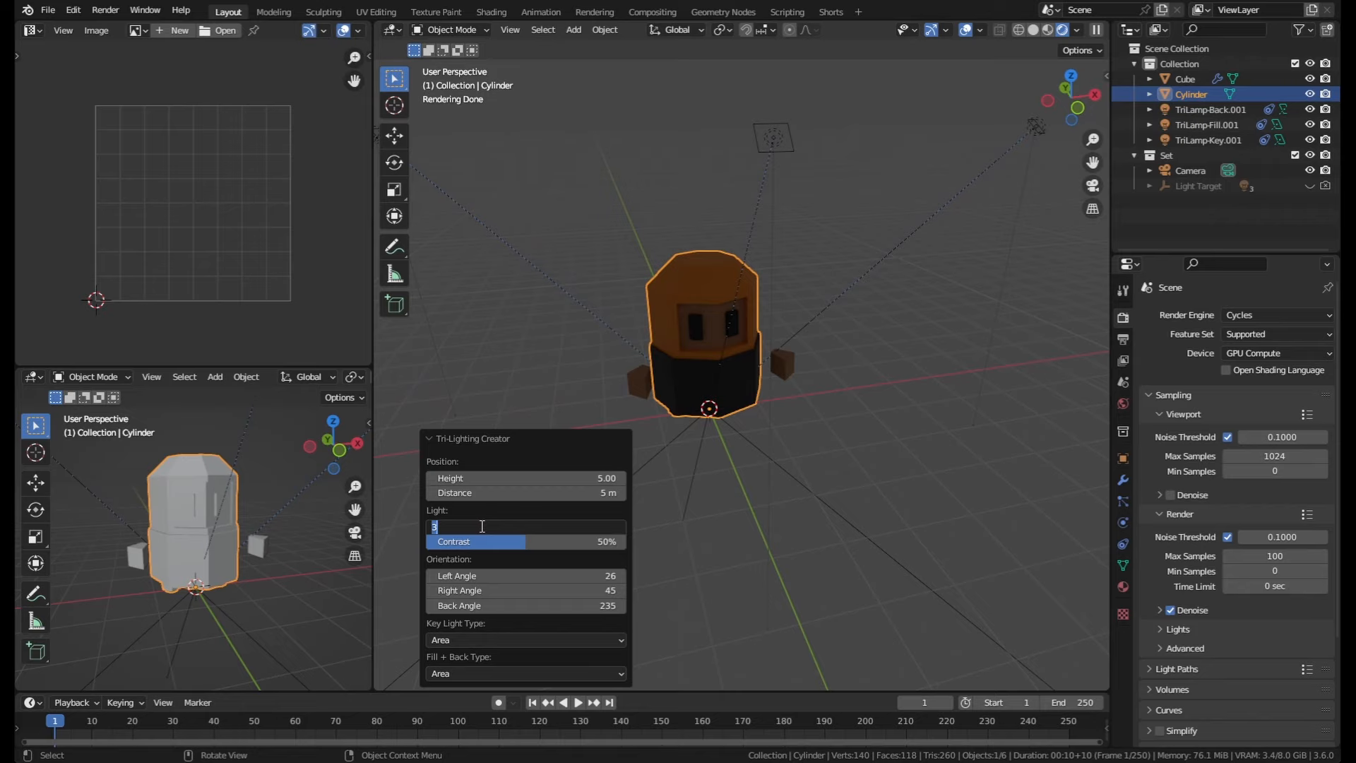
pyautogui.write('200')
pyautogui.press('Return')
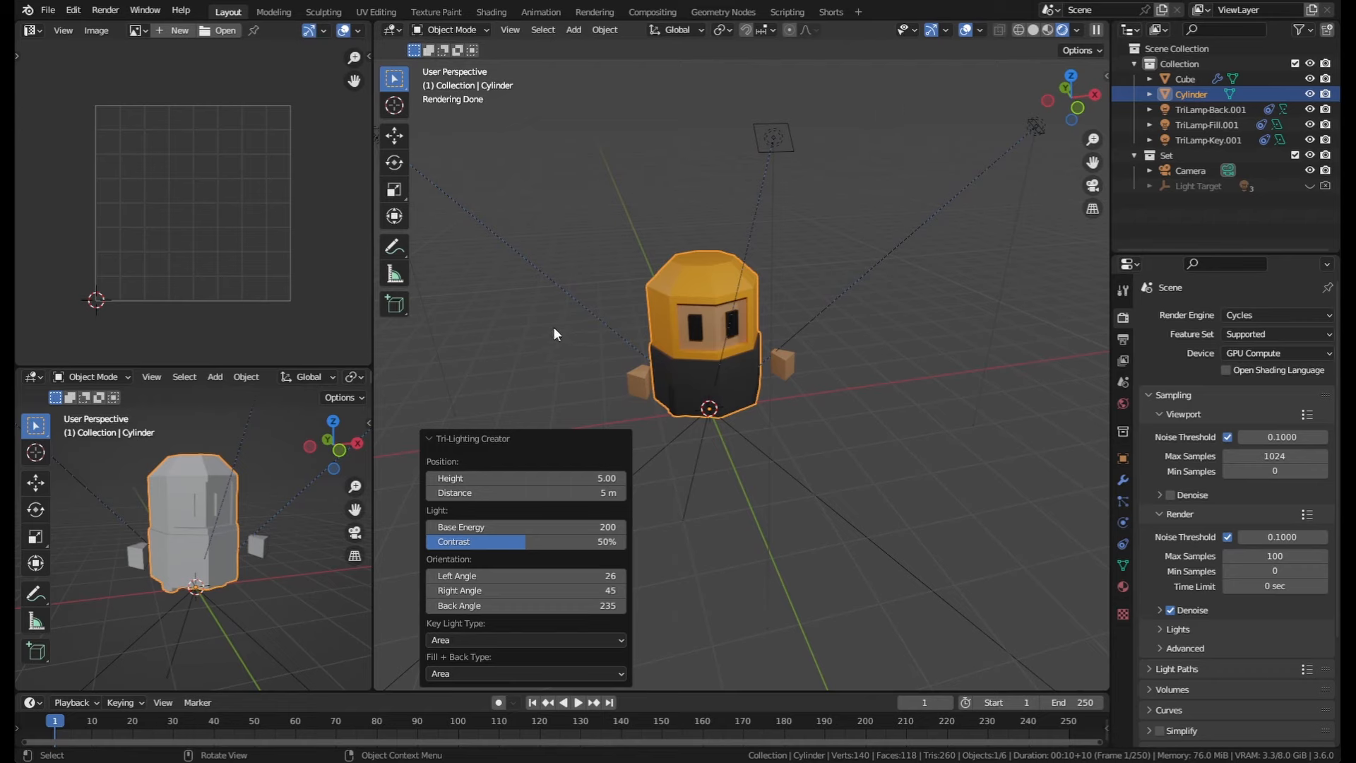
# Step: Add a mesh plane beneath the character as a ground surface
pyautogui.moveTo(924, 402); pyautogui.dragTo(784, 453, button='middle')
pyautogui.hotkey('shift', 'a')
pyautogui.moveTo(782, 450)
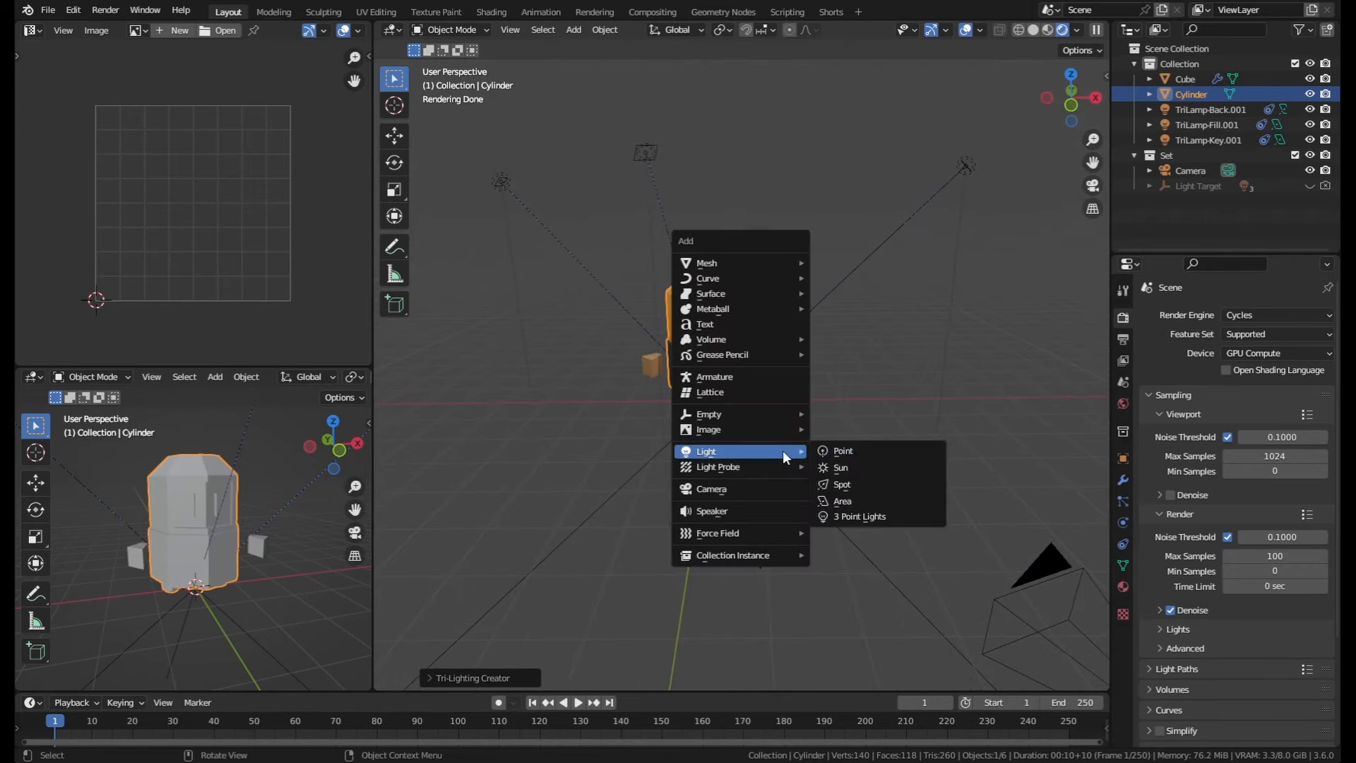
pyautogui.moveTo(719, 265)
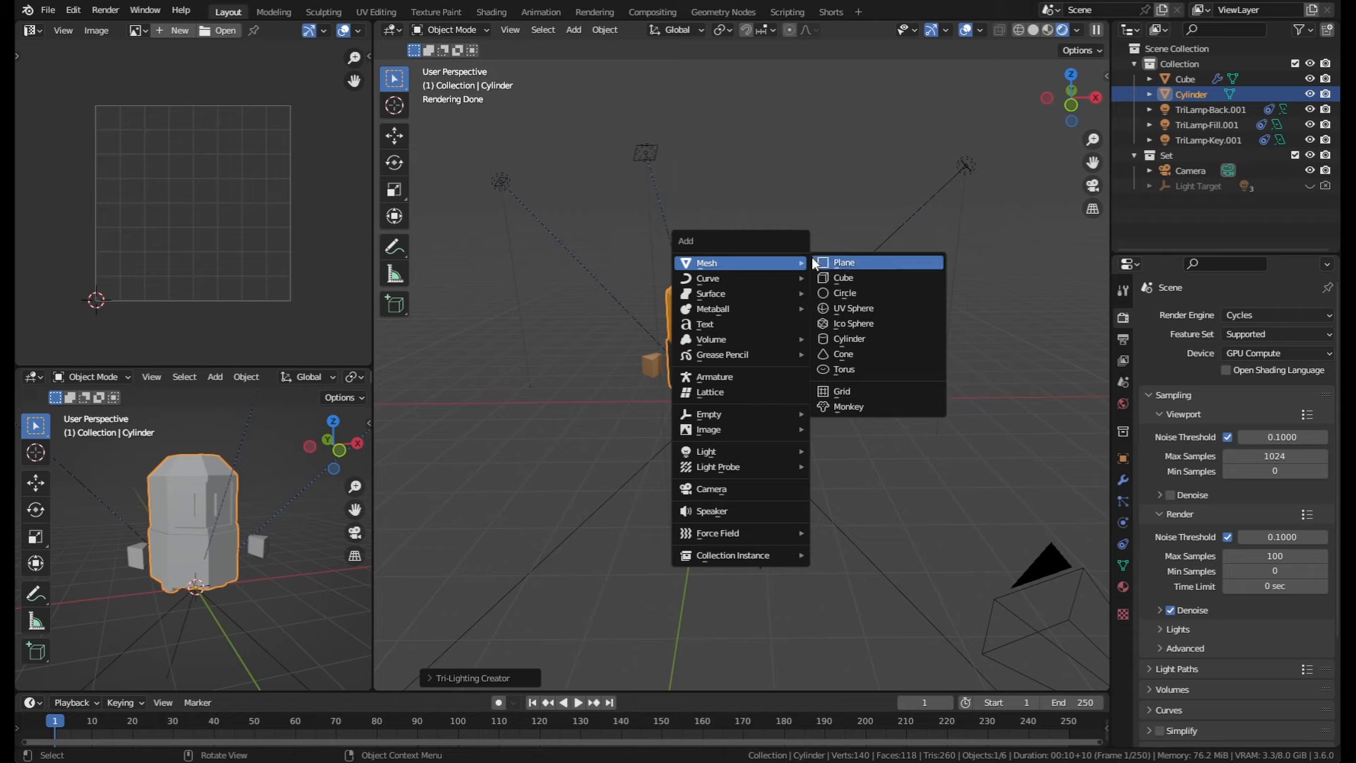
pyautogui.click(837, 263)
pyautogui.scroll(6, 719, 514)
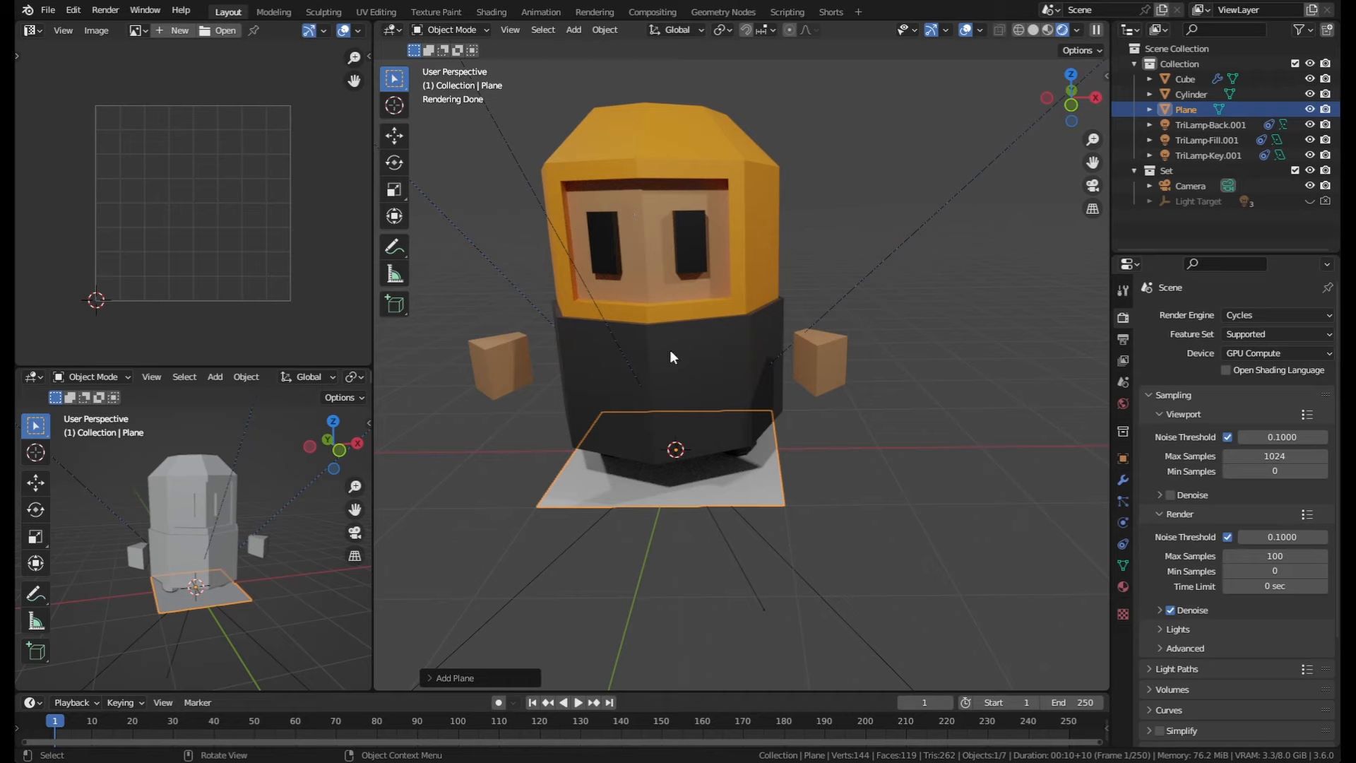
pyautogui.scroll(-6, 670, 349)
pyautogui.moveTo(774, 355)
pyautogui.mouseDown(button='middle')
pyautogui.moveTo(886, 333)
pyautogui.moveTo(790, 359)
pyautogui.mouseUp(button='middle')
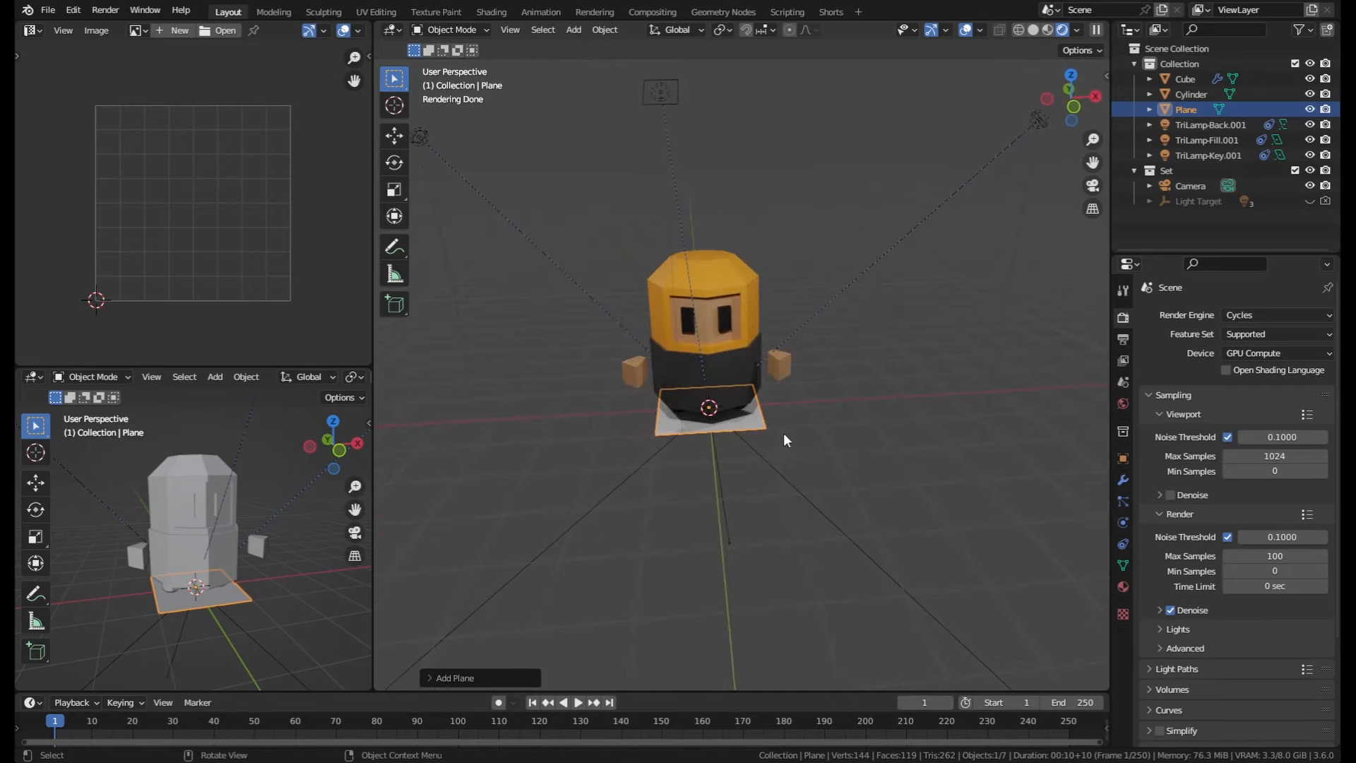
# Step: Undo the ground plane, and try adding a new plane at a 3D cursor placed beside the character before undoing it
pyautogui.hotkey('ctrl', 'z')
pyautogui.keyDown('shift'); pyautogui.rightClick(901, 395); pyautogui.keyUp('shift')
pyautogui.hotkey('shift', 'a')
pyautogui.moveTo(857, 454)
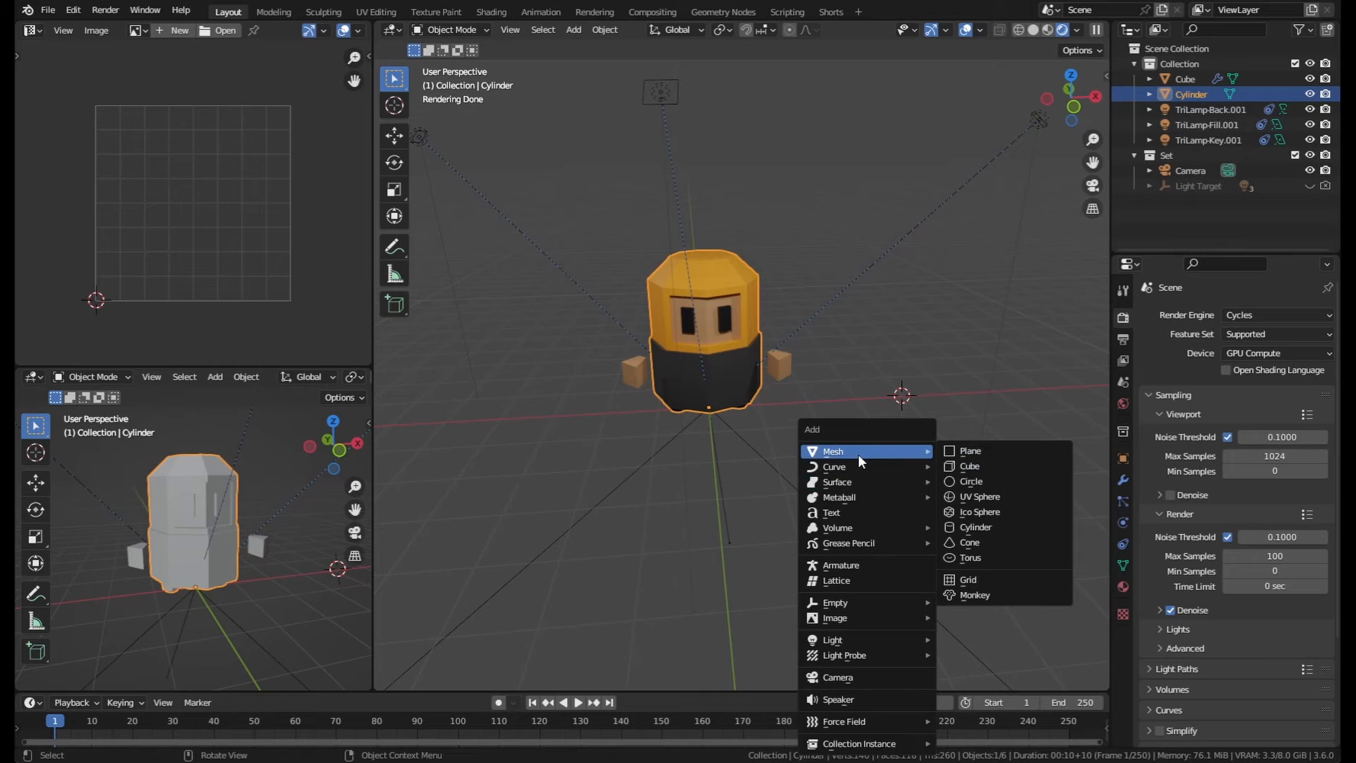
pyautogui.click(967, 450)
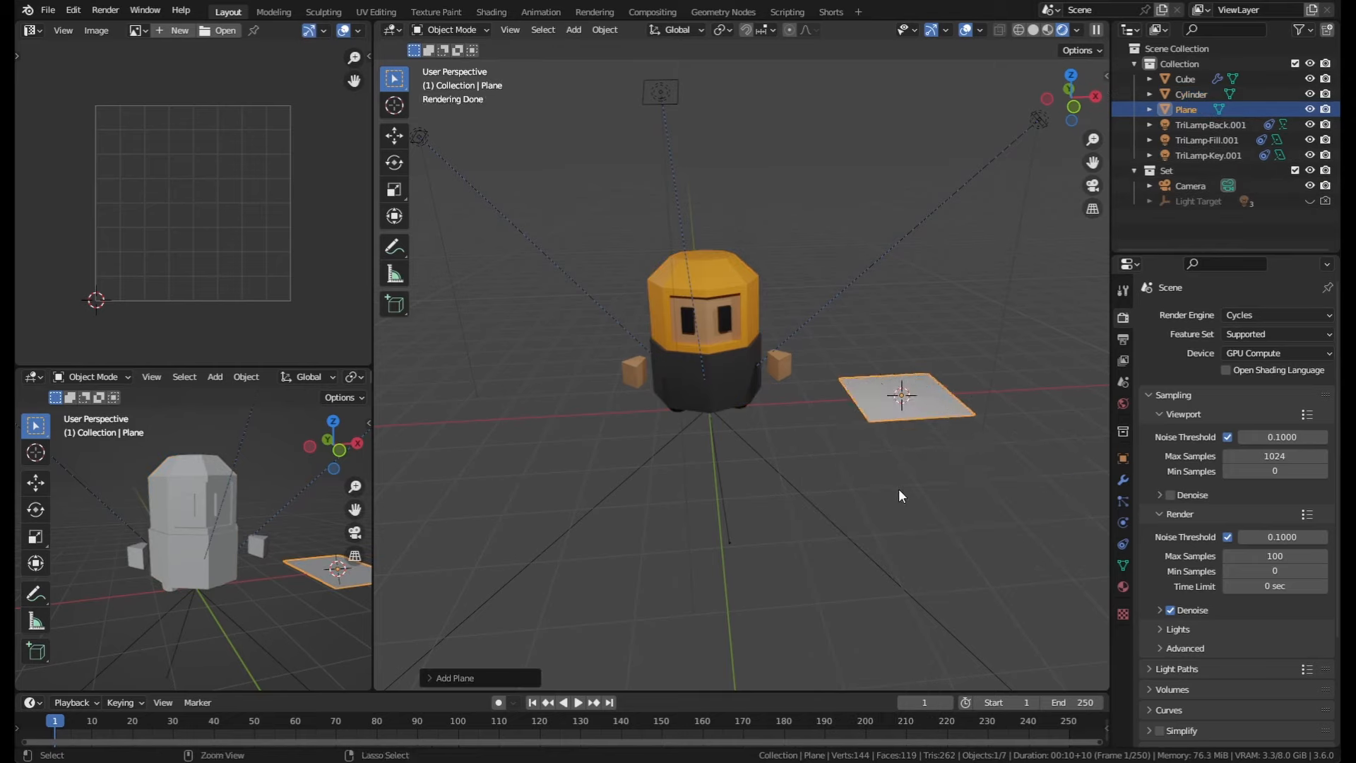
pyautogui.hotkey('ctrl', 'z')
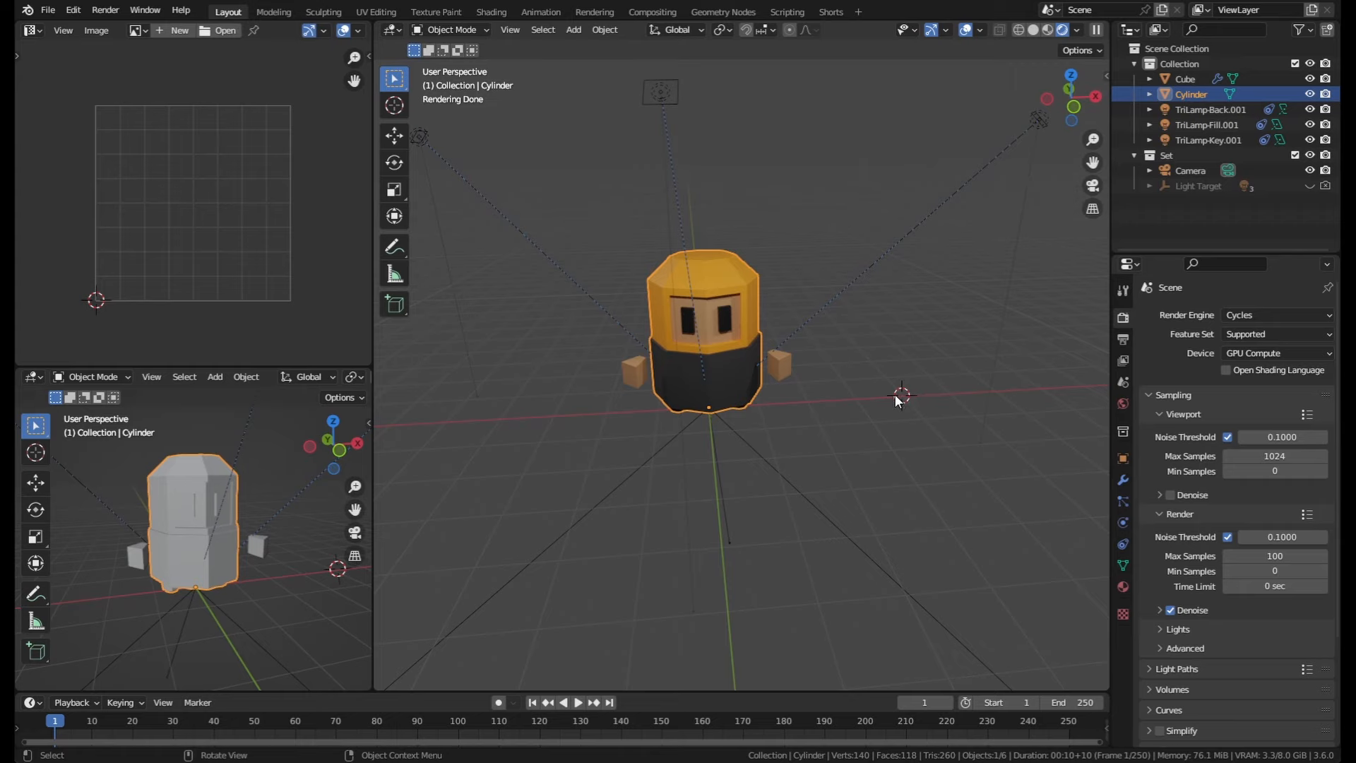
# Step: Add a mesh plane under the character and scale it up into a large floor
pyautogui.moveTo(791, 423); pyautogui.dragTo(789, 382, button='middle')
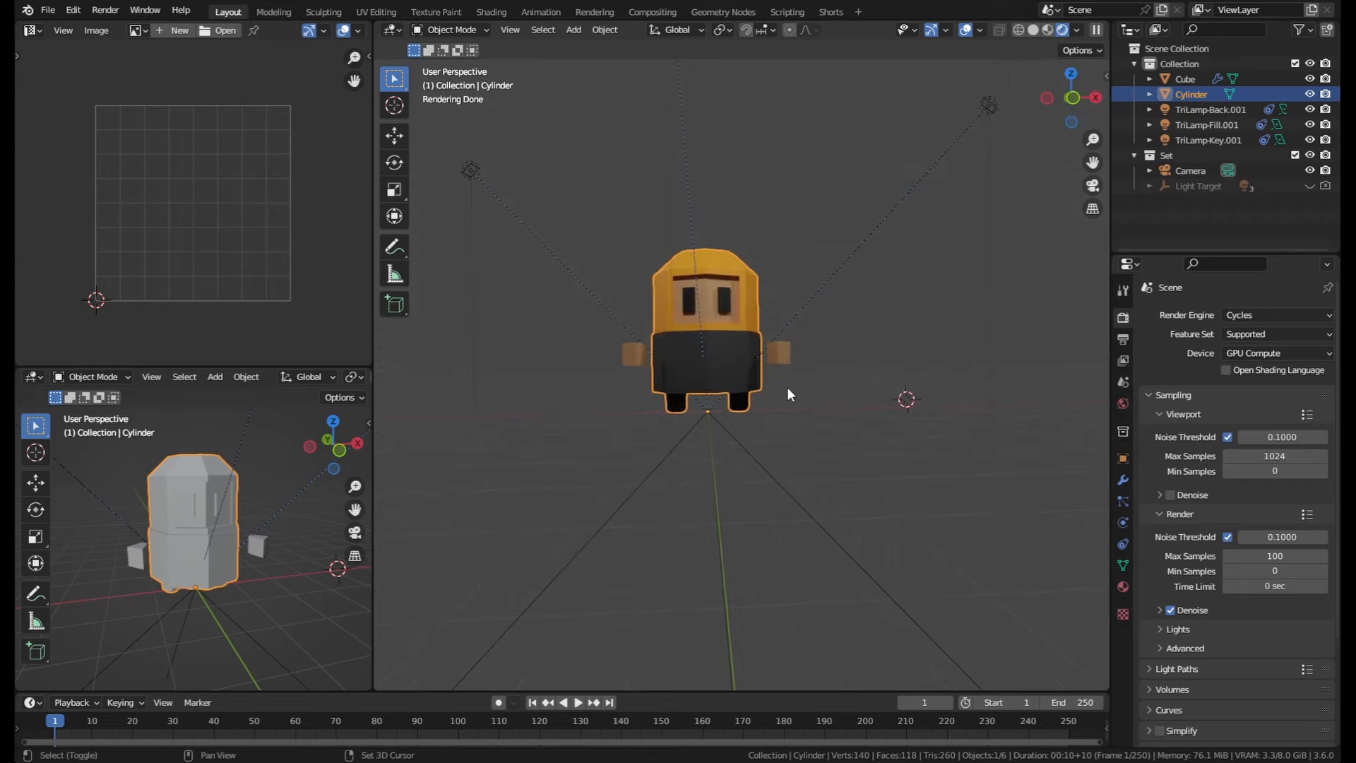
pyautogui.scroll(-3, 793, 423)
pyautogui.scroll(2, 790, 527)
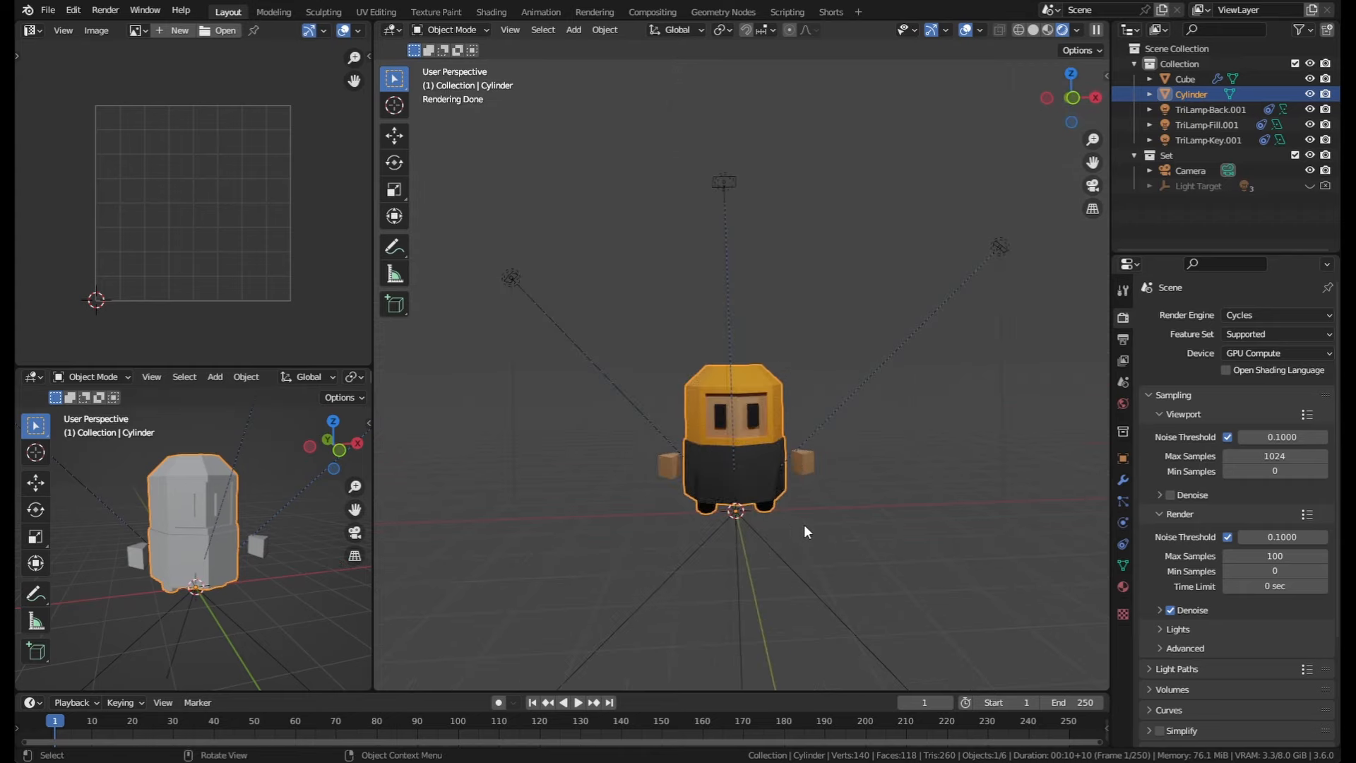
pyautogui.moveTo(804, 524); pyautogui.dragTo(810, 565, button='middle')
pyautogui.scroll(2, 811, 566)
pyautogui.hotkey('shift', 'a')
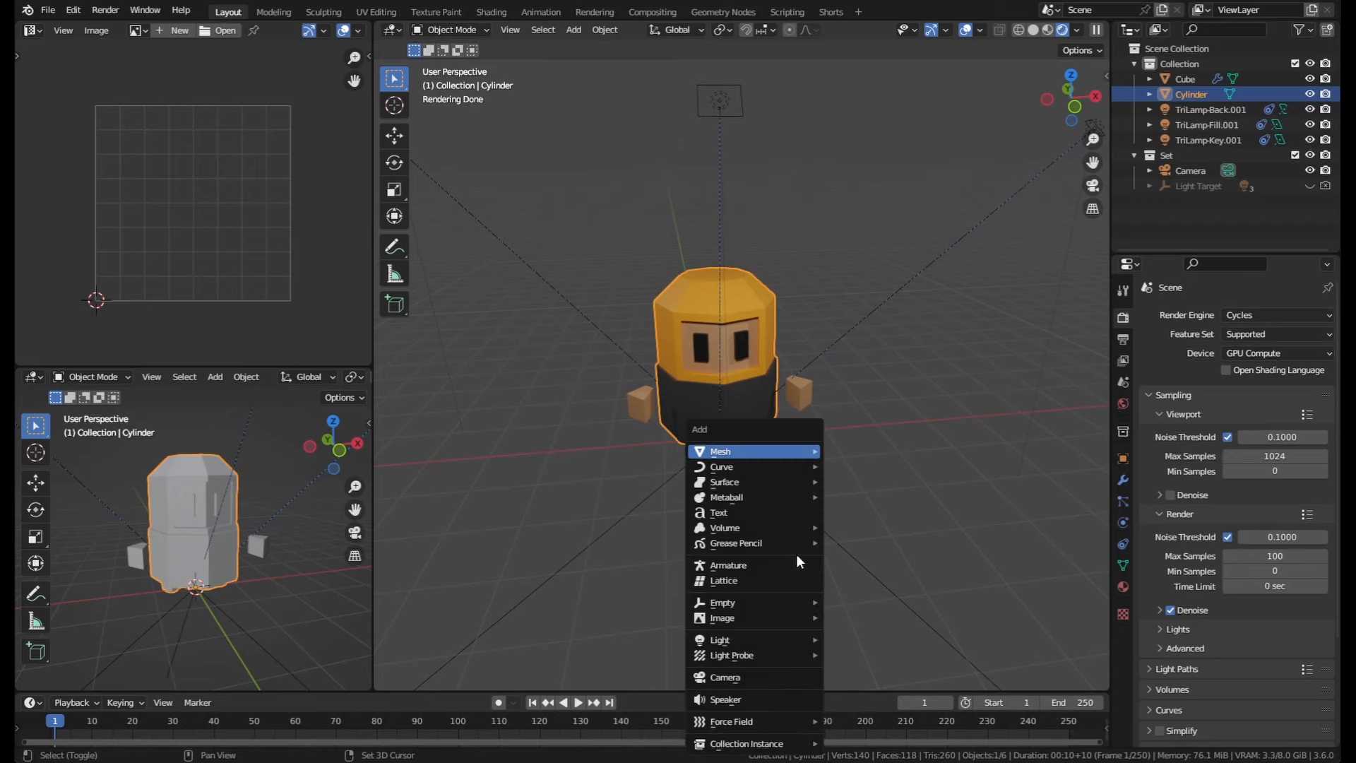
pyautogui.moveTo(790, 452)
pyautogui.click(864, 455)
pyautogui.moveTo(866, 461); pyautogui.dragTo(834, 488, button='middle')
pyautogui.press('s')
pyautogui.click(918, 523)
# Step: Enter edit mode on the floor plane and select its back and left edges in edge select mode
pyautogui.scroll(-2, 865, 493)
pyautogui.press('Tab')
pyautogui.press('2')
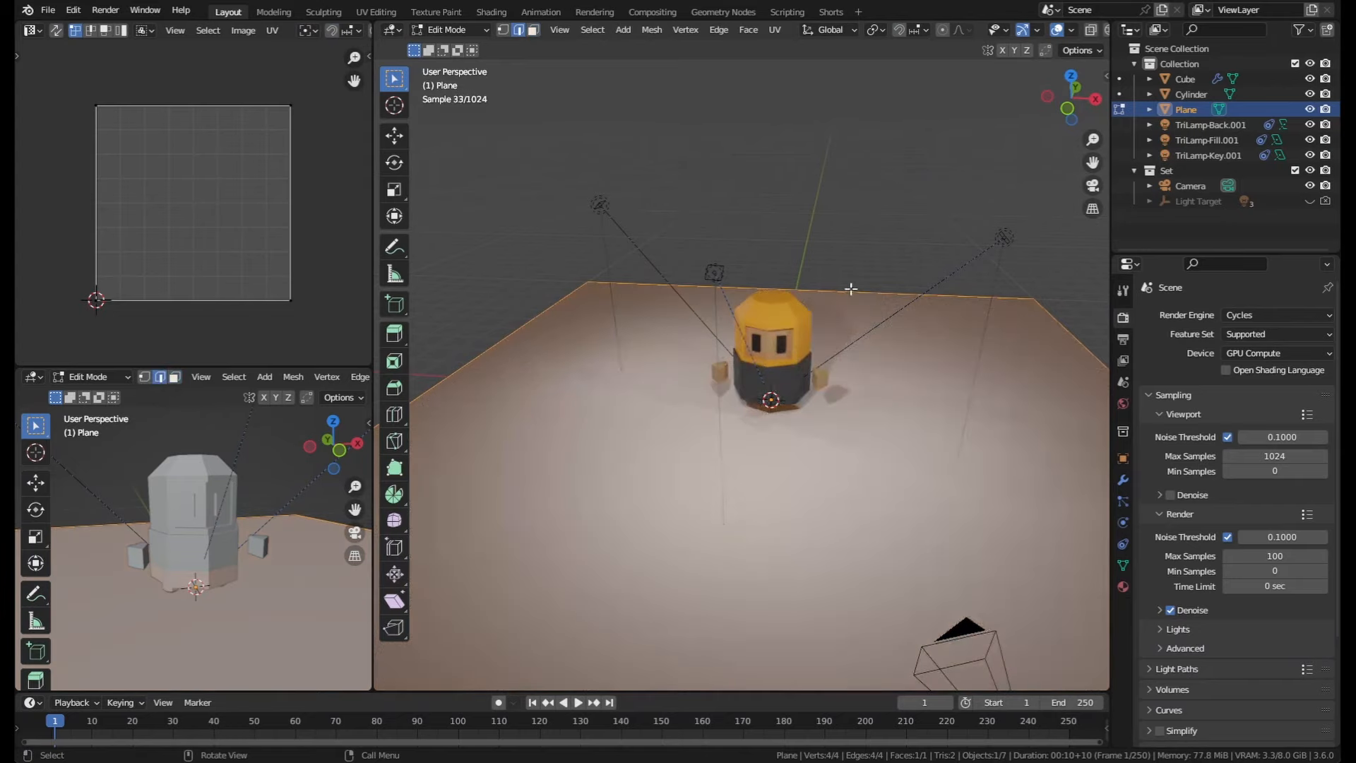
pyautogui.click(848, 290)
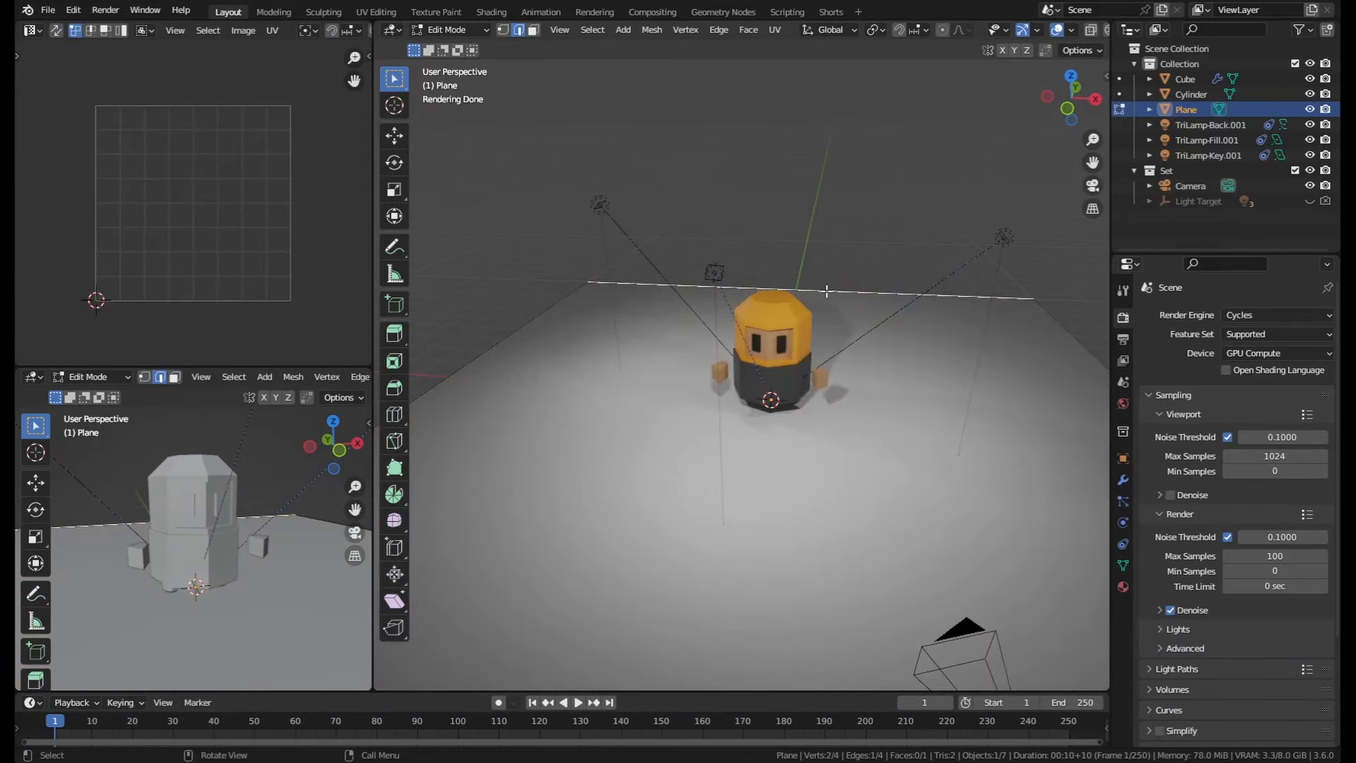
pyautogui.keyDown('shift'); pyautogui.click(563, 299); pyautogui.keyUp('shift')
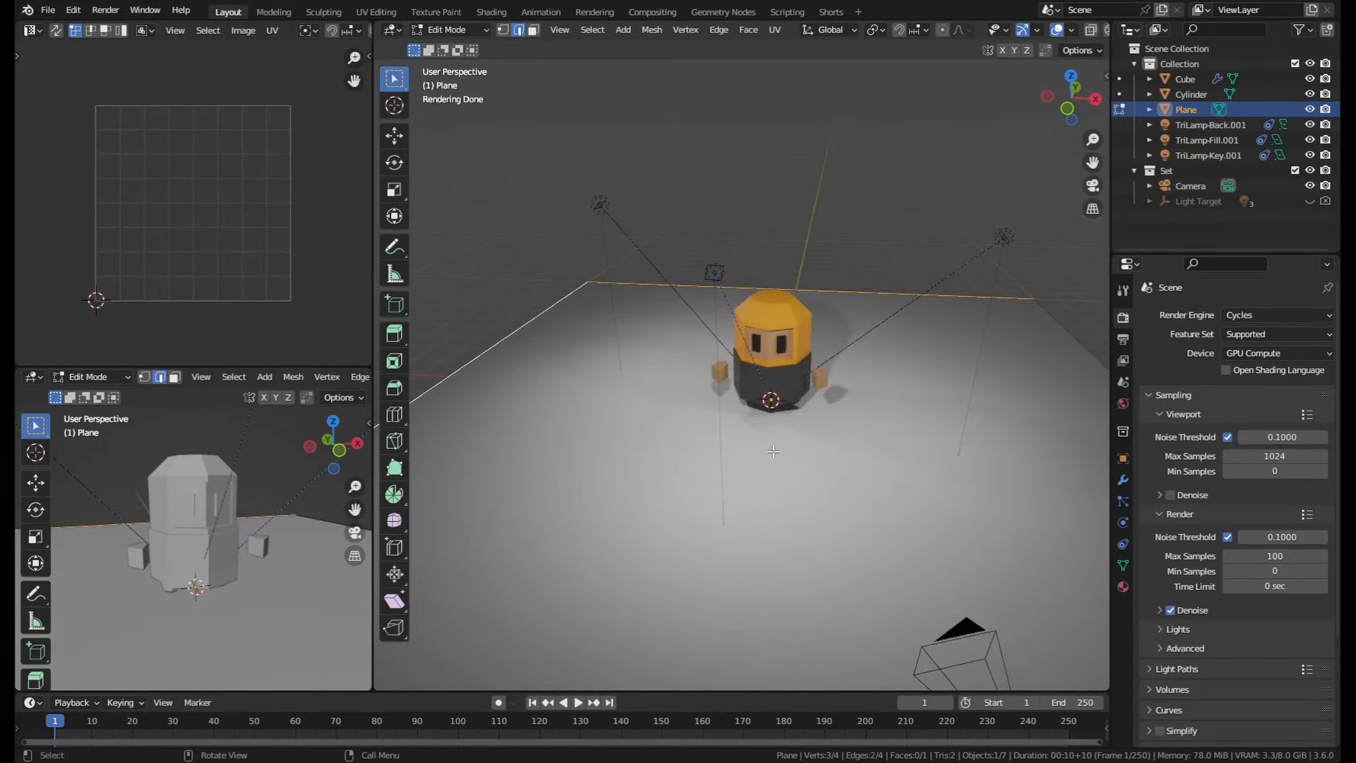